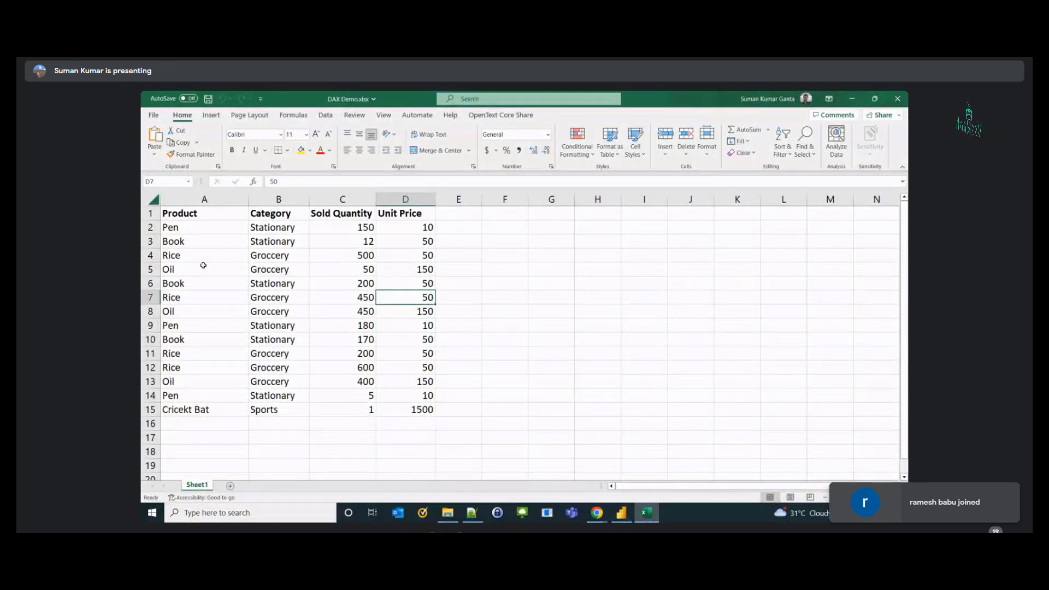
# - Switch from the Excel source table to Power BI Desktop and load Sheet1 from DAX Demo.xlsx
pyautogui.moveTo(181, 217); pyautogui.dragTo(411, 402)
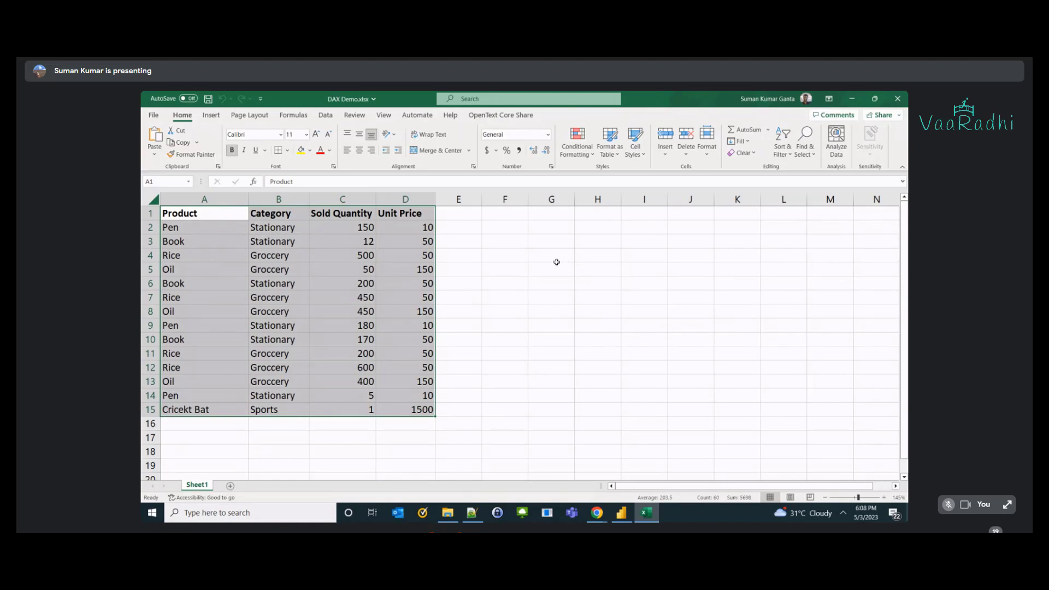
pyautogui.click(631, 519)
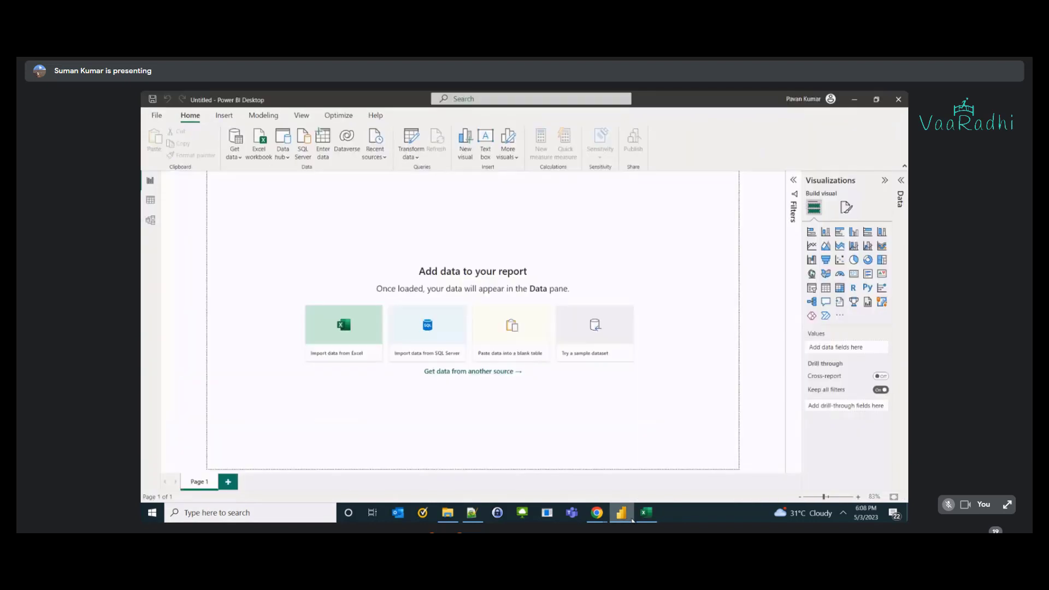
pyautogui.click(259, 144)
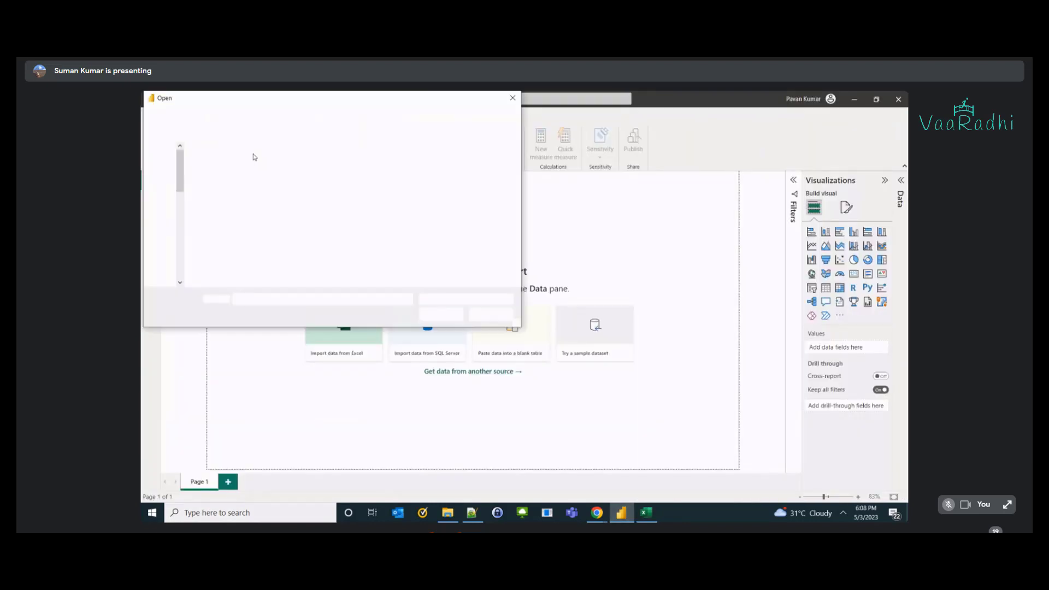
pyautogui.doubleClick(251, 164)
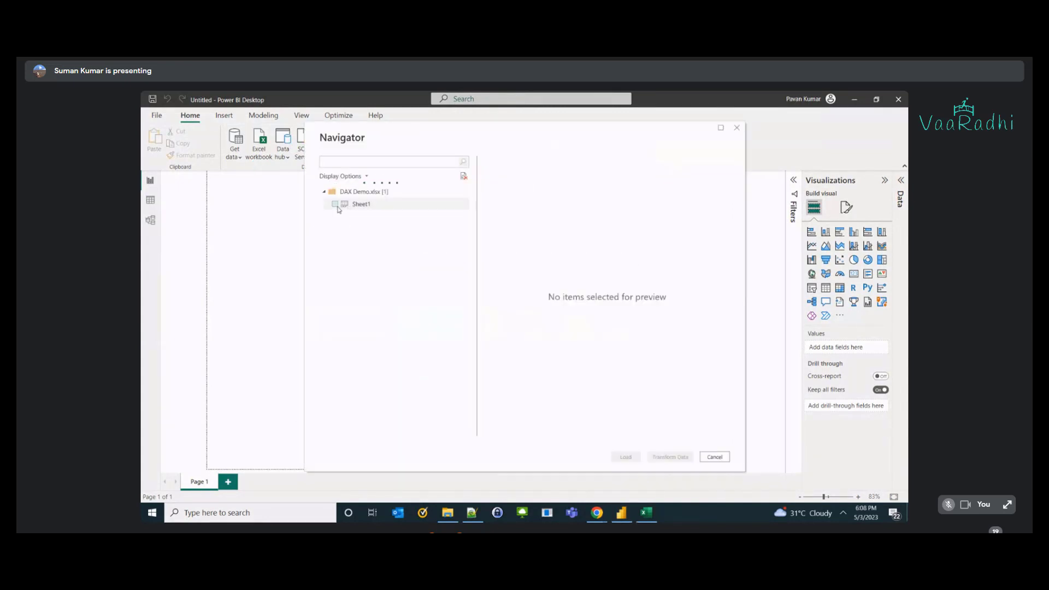
pyautogui.click(335, 206)
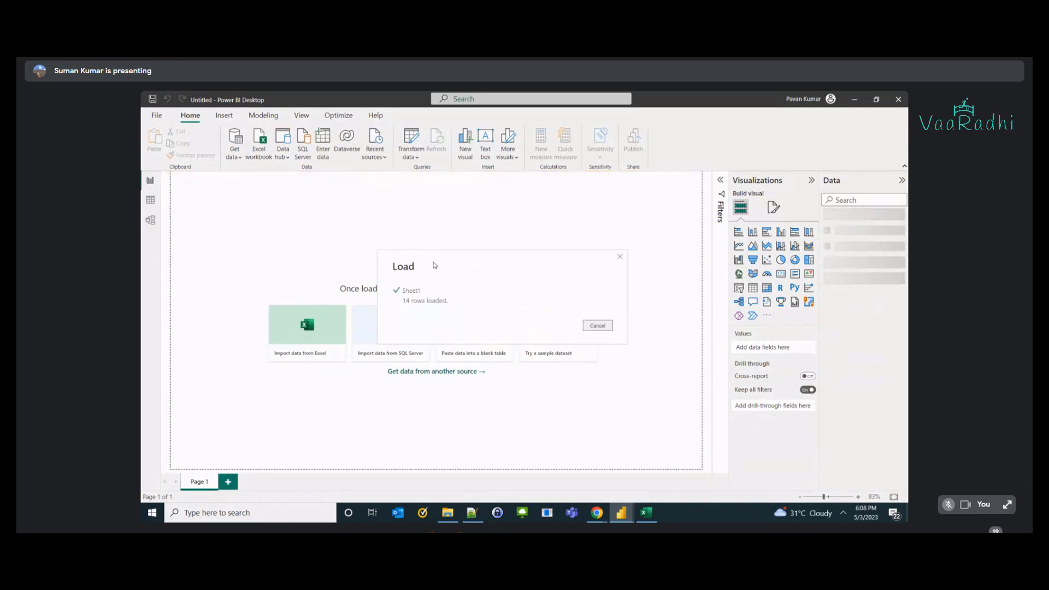
# - Examine the loaded Sheet1 table in the data and model views and compare it with the Excel source
pyautogui.click(151, 205)
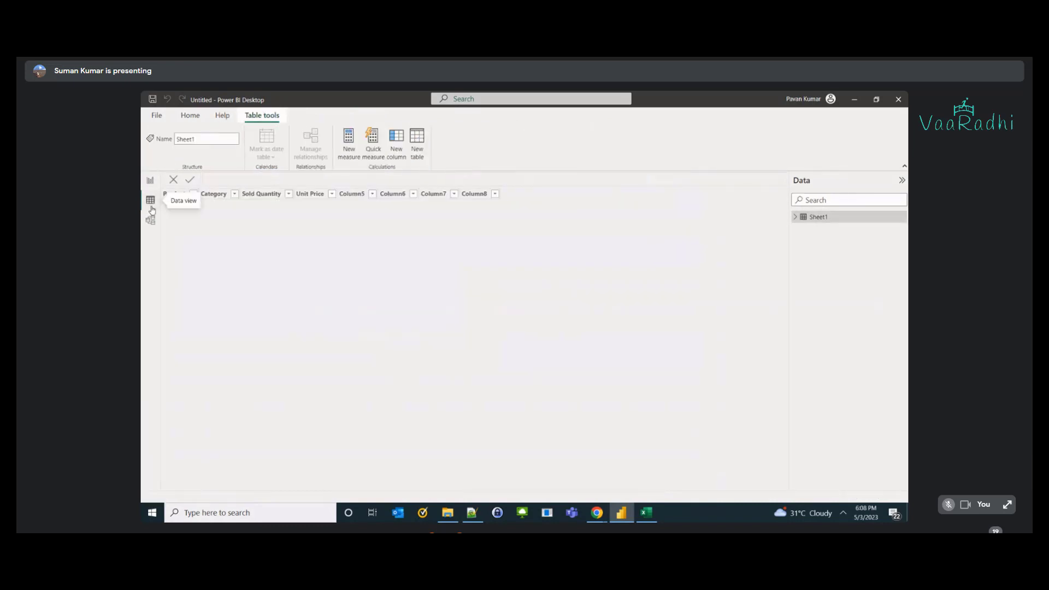
pyautogui.click(151, 220)
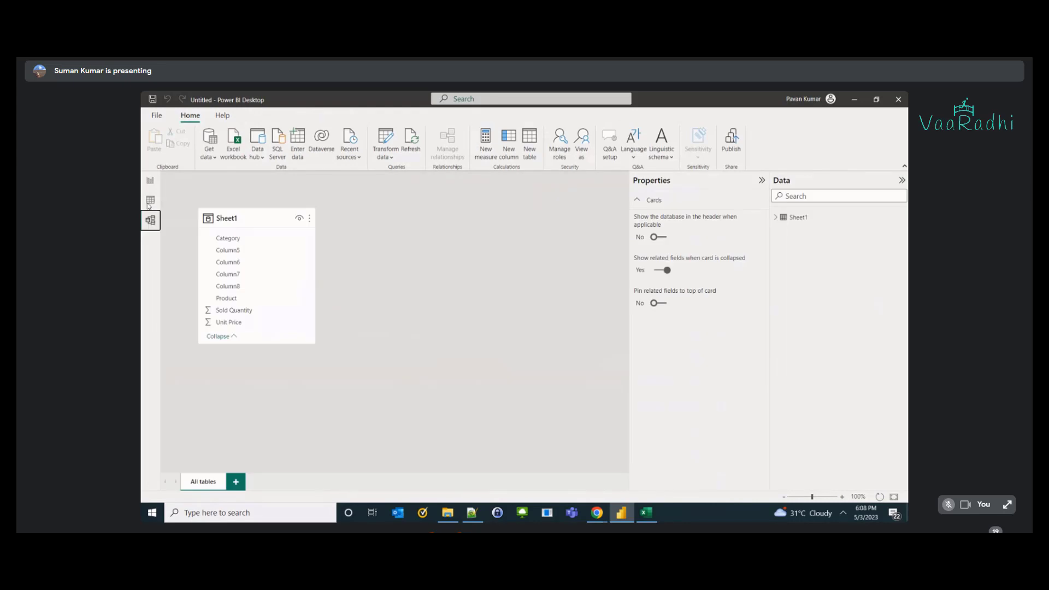
pyautogui.click(151, 201)
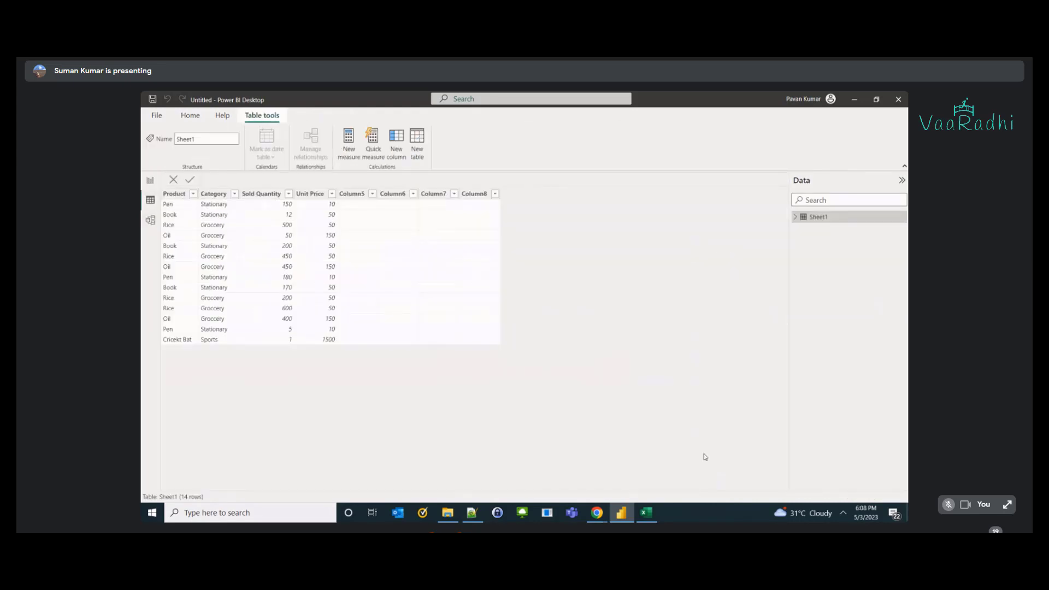
pyautogui.click(647, 513)
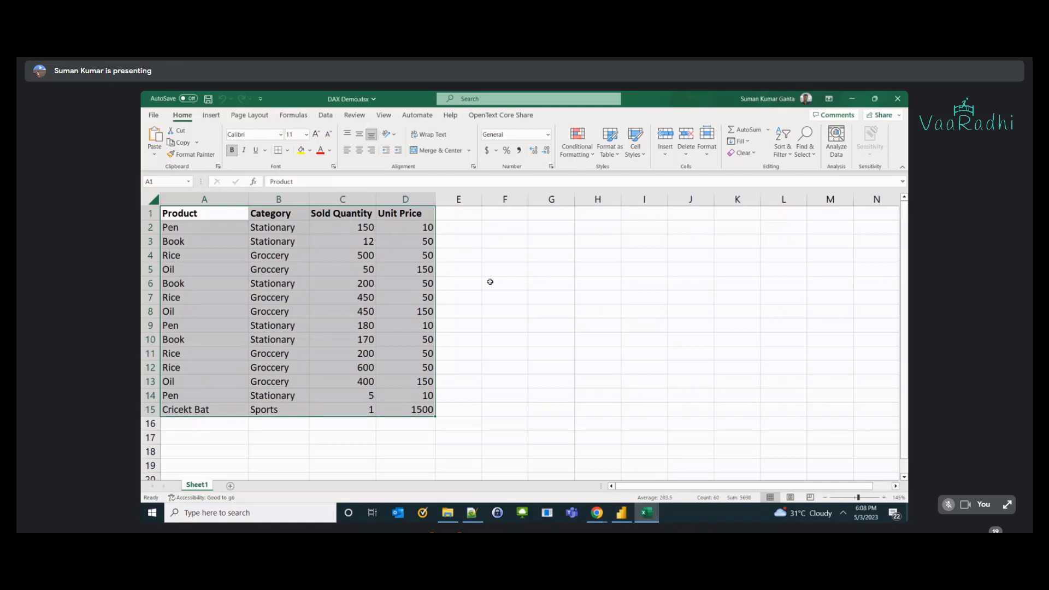
pyautogui.click(621, 512)
# - Delete Column5 from Sheet1 in Power BI, checking the blank columns E to H in the Excel source before confirming
pyautogui.click(359, 205)
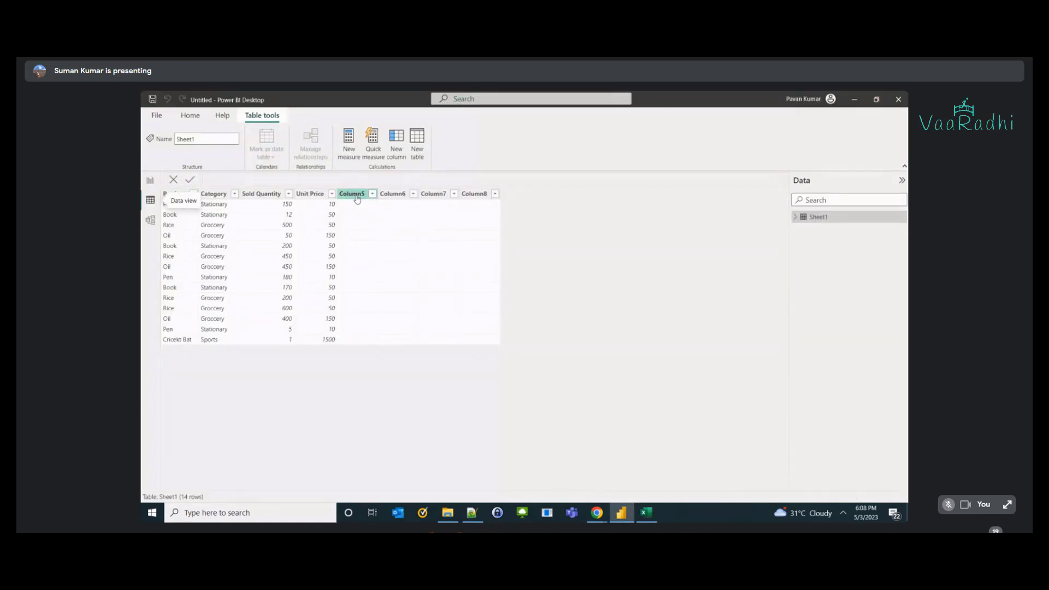
pyautogui.click(394, 197)
pyautogui.click(361, 198)
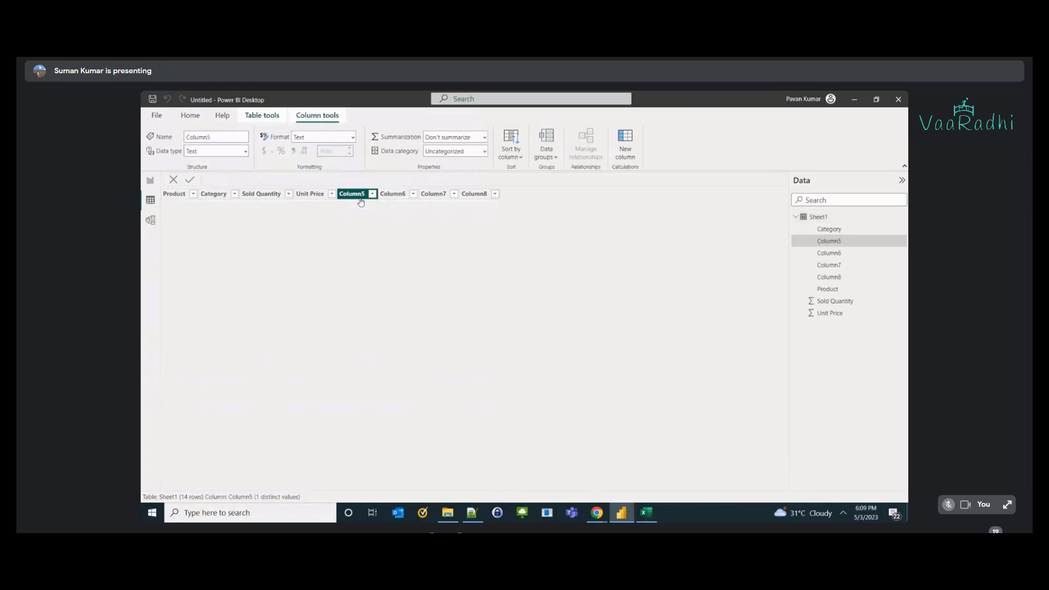
pyautogui.rightClick(361, 202)
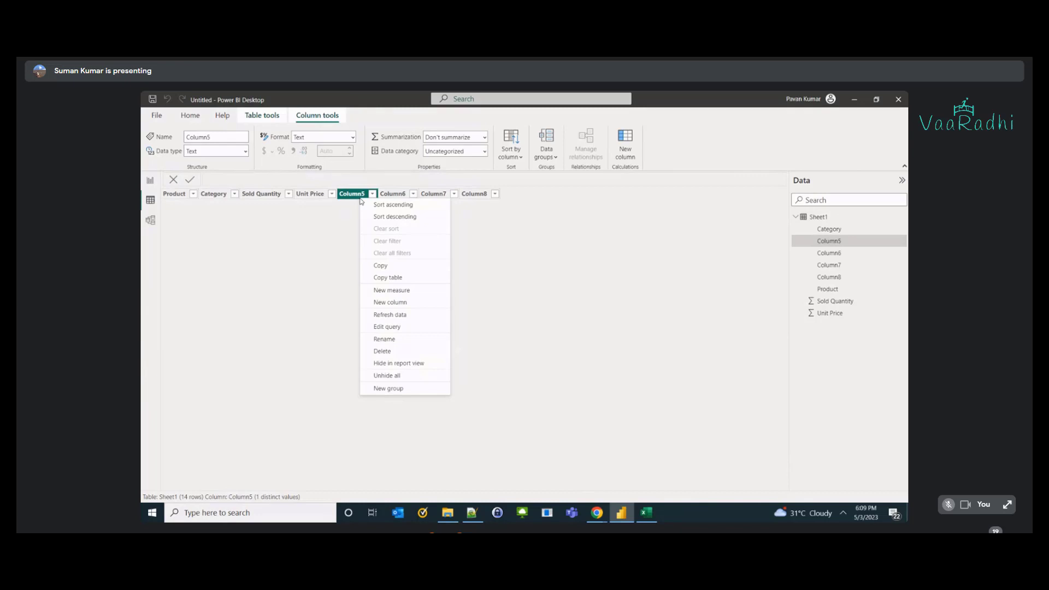
pyautogui.click(648, 513)
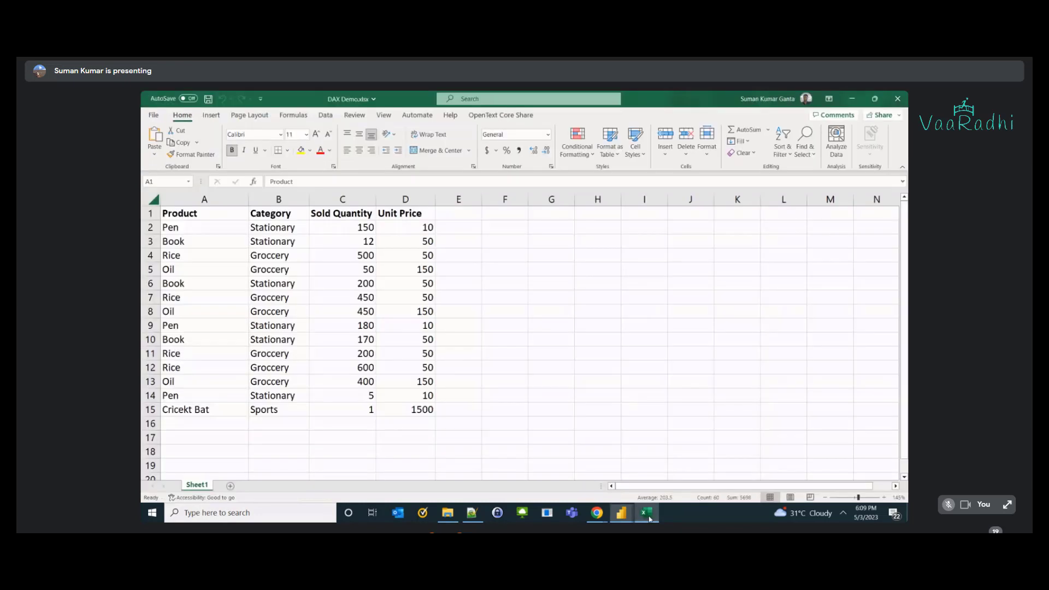
pyautogui.moveTo(455, 216); pyautogui.dragTo(603, 407)
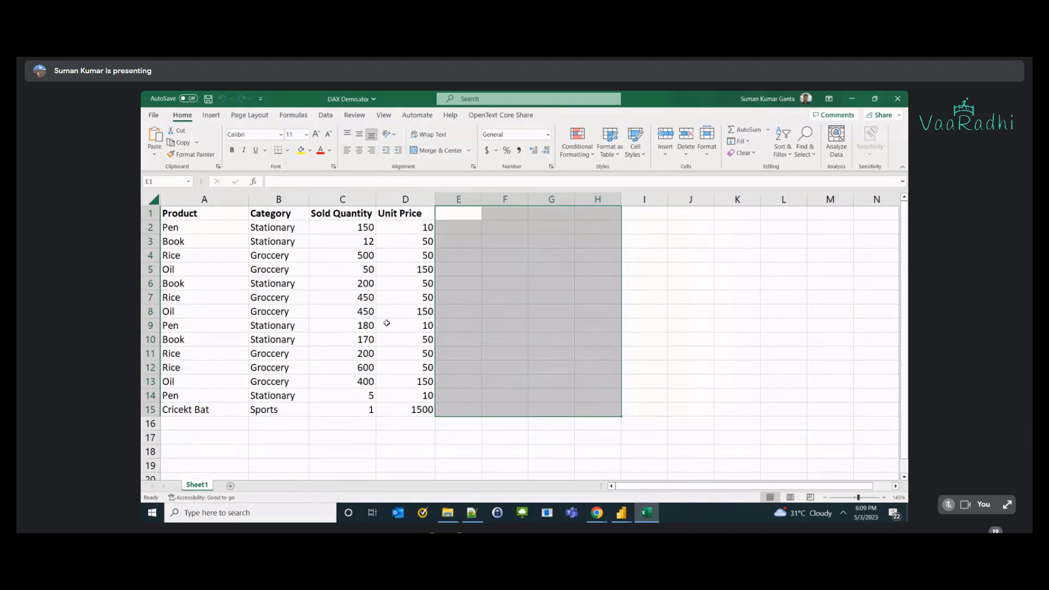
pyautogui.moveTo(172, 218); pyautogui.dragTo(581, 412)
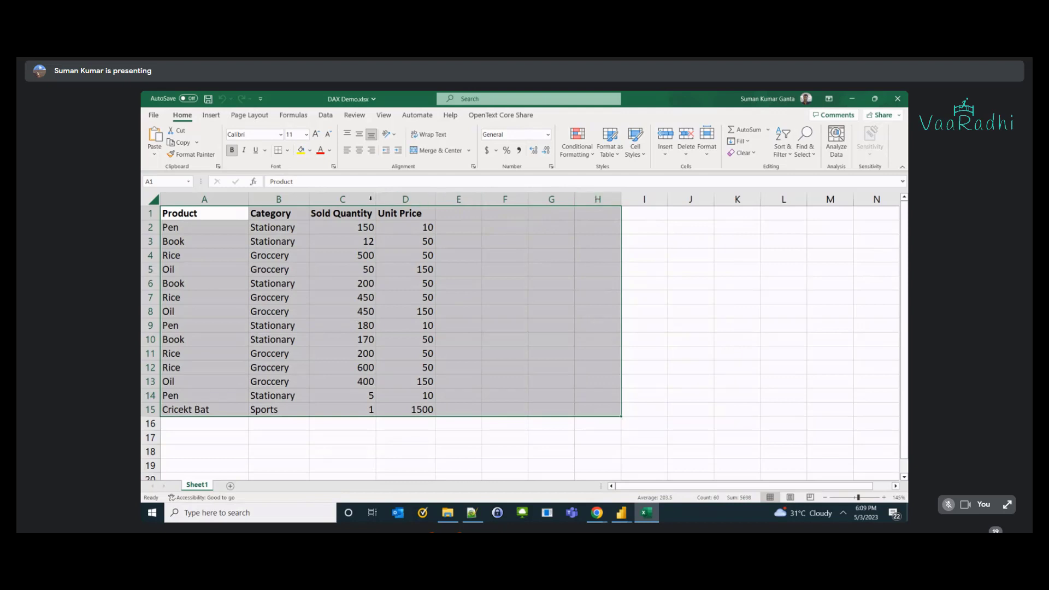
pyautogui.click(622, 513)
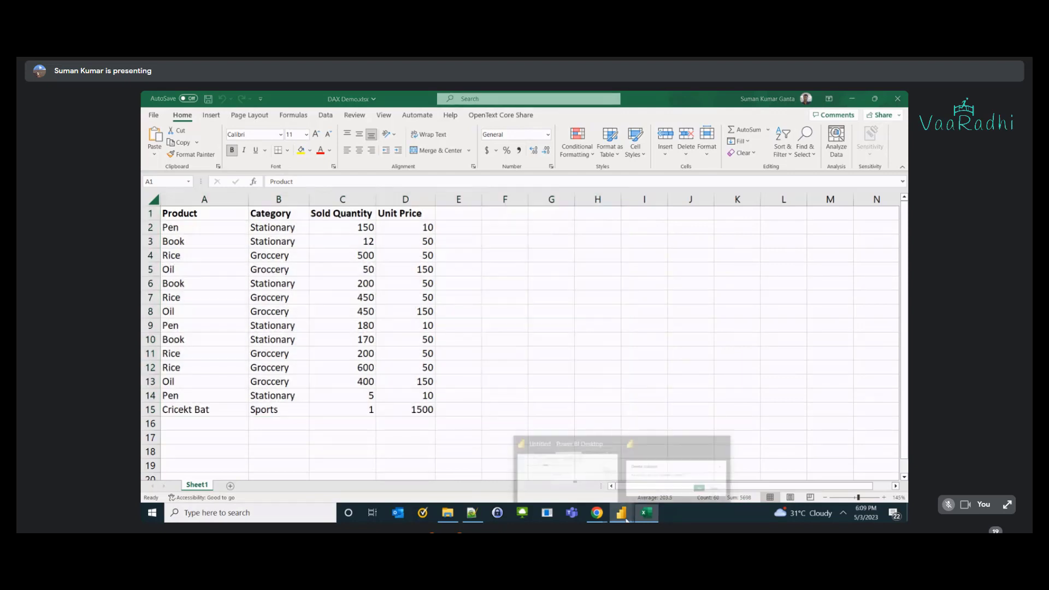
pyautogui.click(636, 475)
pyautogui.click(583, 323)
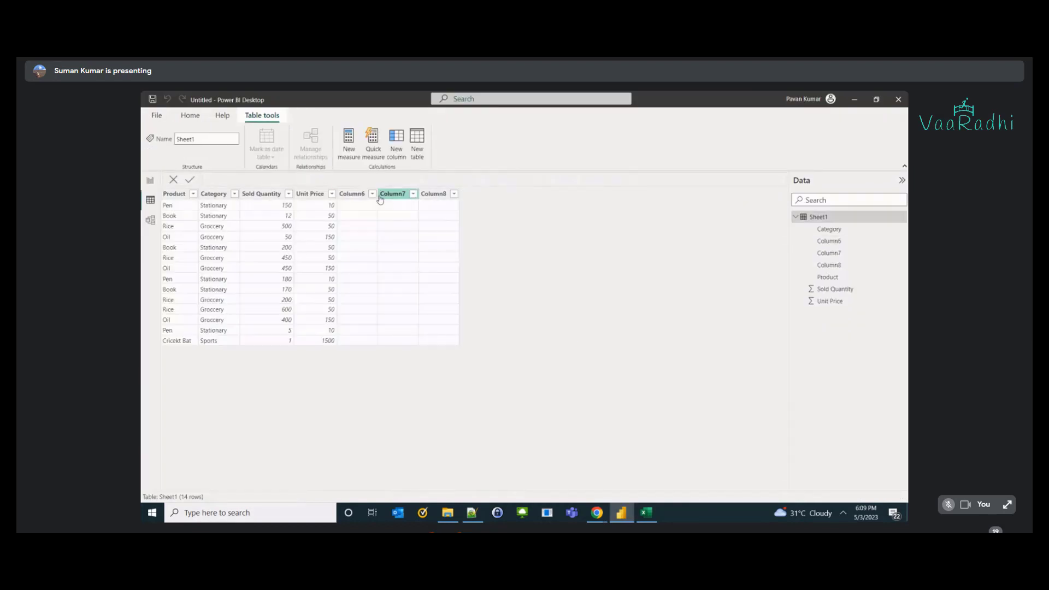
# - Delete the empty Column6 and Column7 from the Sheet1 table
pyautogui.rightClick(353, 194)
pyautogui.click(386, 344)
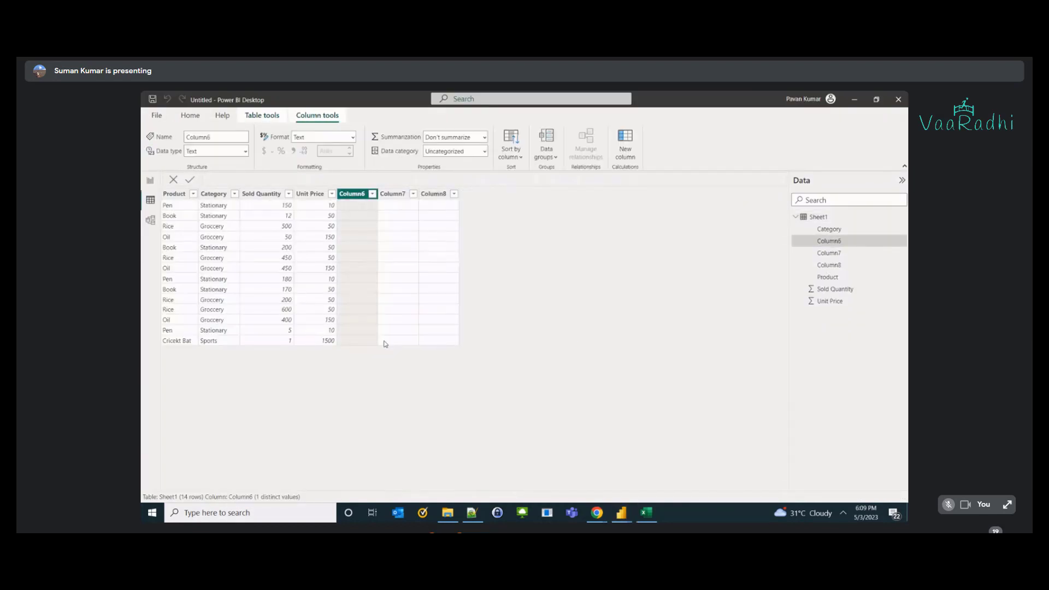
pyautogui.click(581, 322)
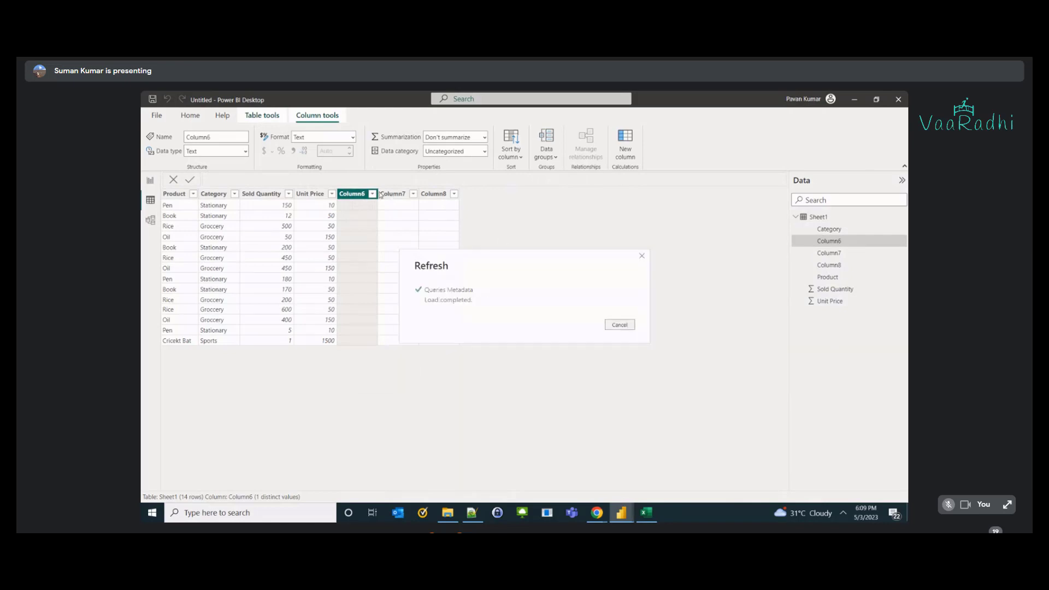
pyautogui.rightClick(353, 193)
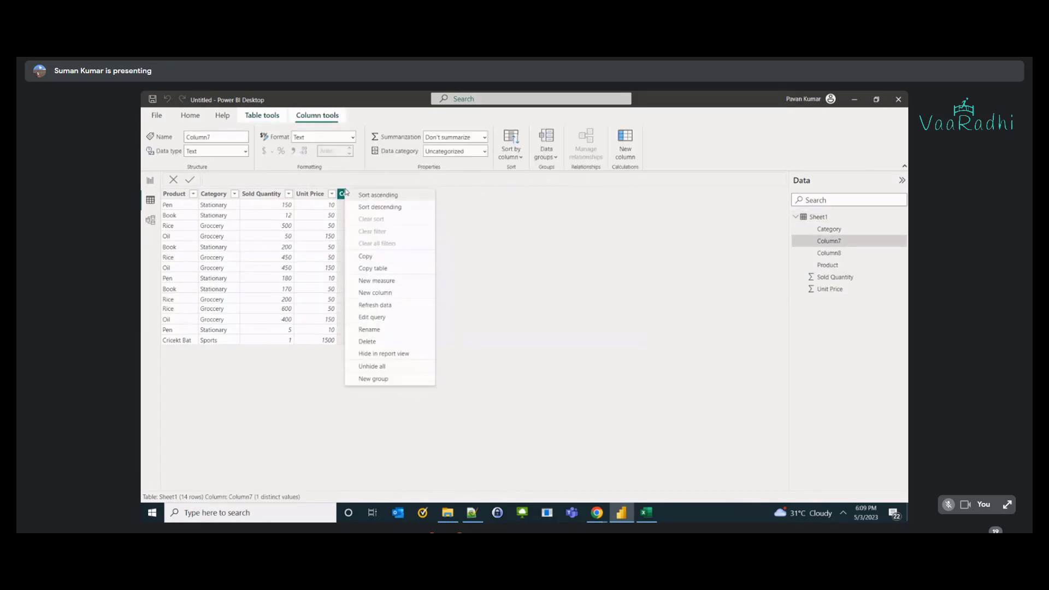
pyautogui.click(387, 341)
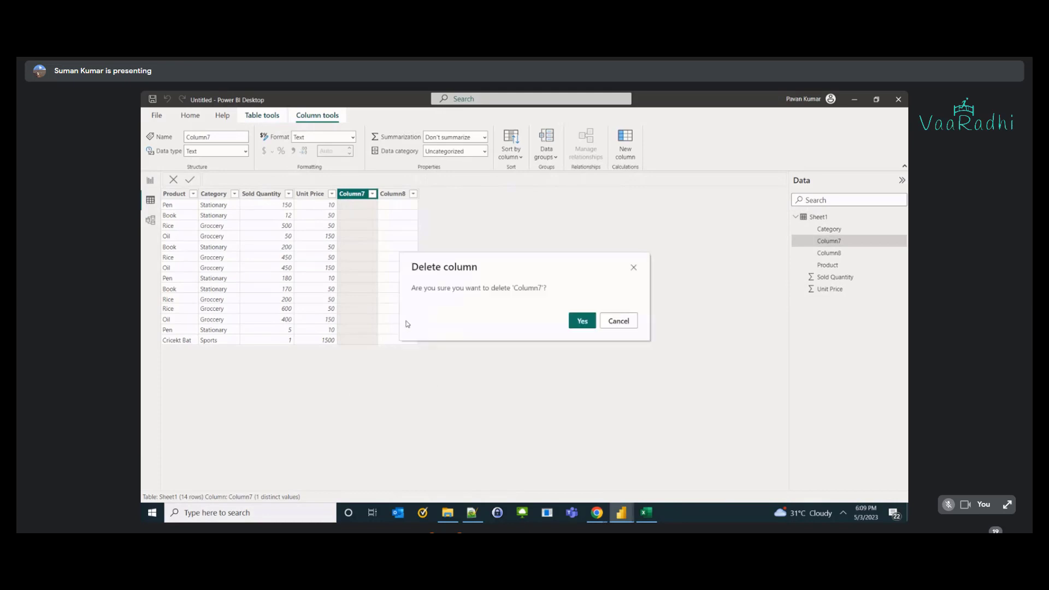
pyautogui.click(581, 321)
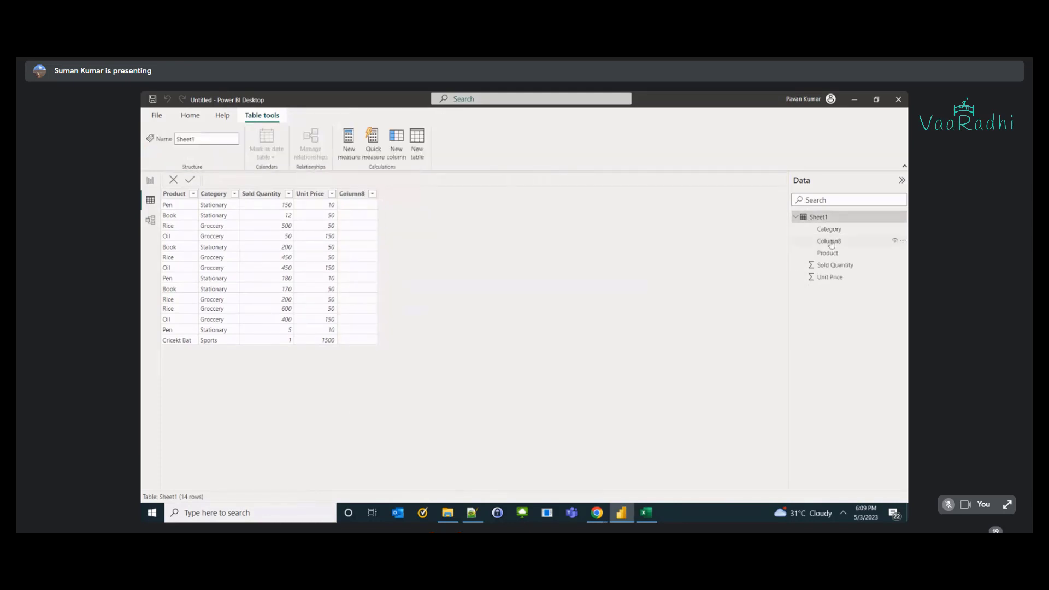
# - Delete the remaining empty column, Column8, from the Sheet1 table
pyautogui.rightClick(832, 243)
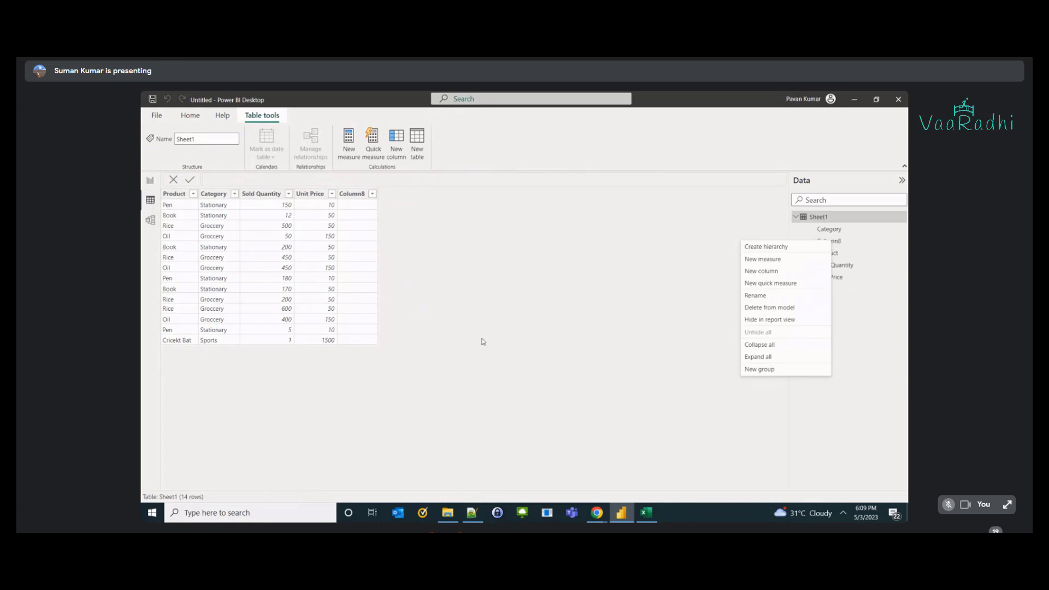
pyautogui.click(477, 356)
pyautogui.rightClick(355, 204)
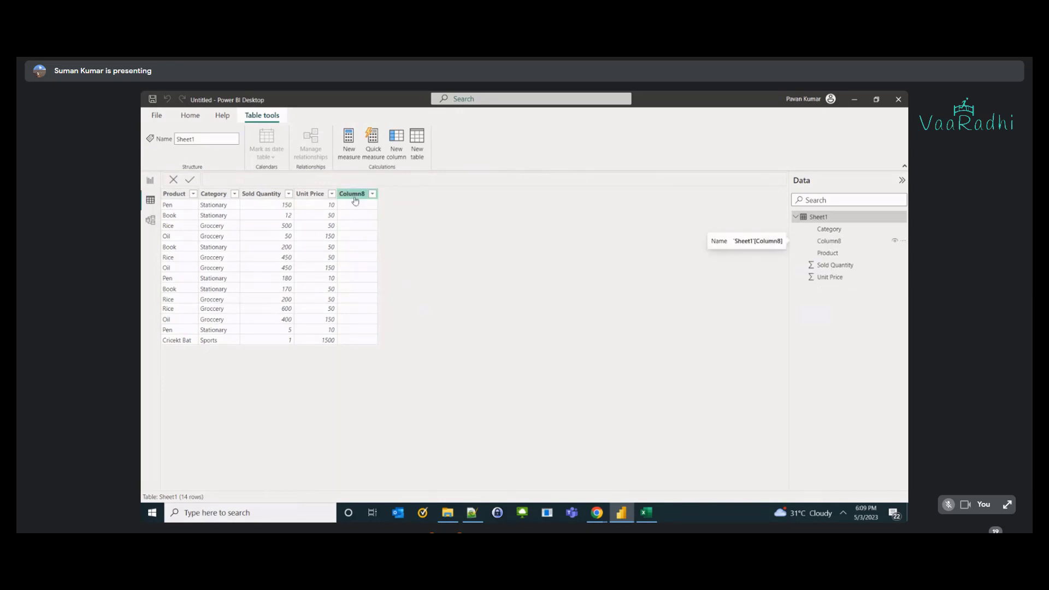
pyautogui.click(394, 351)
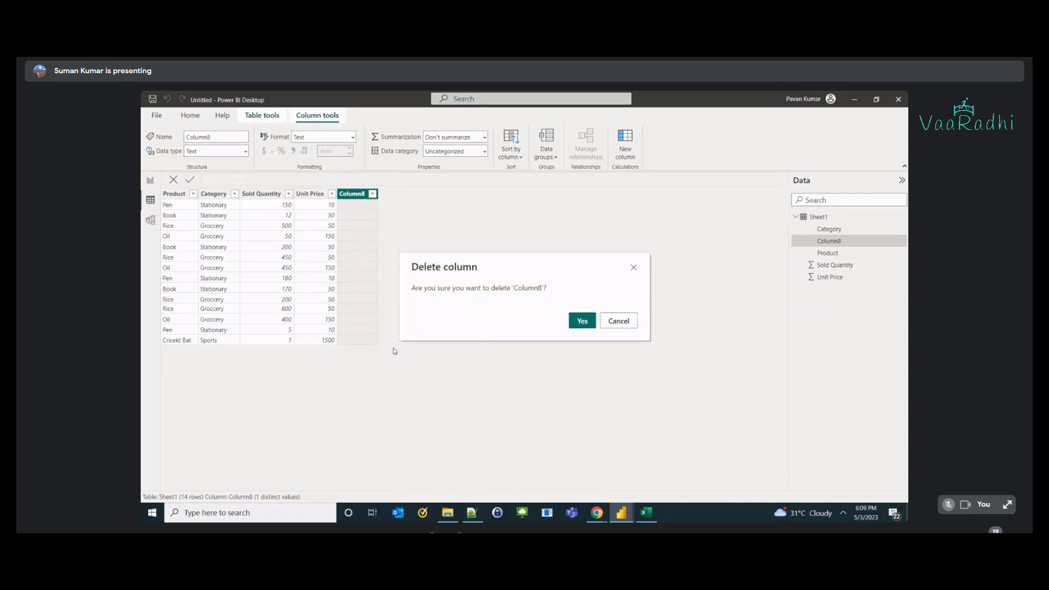
pyautogui.click(578, 321)
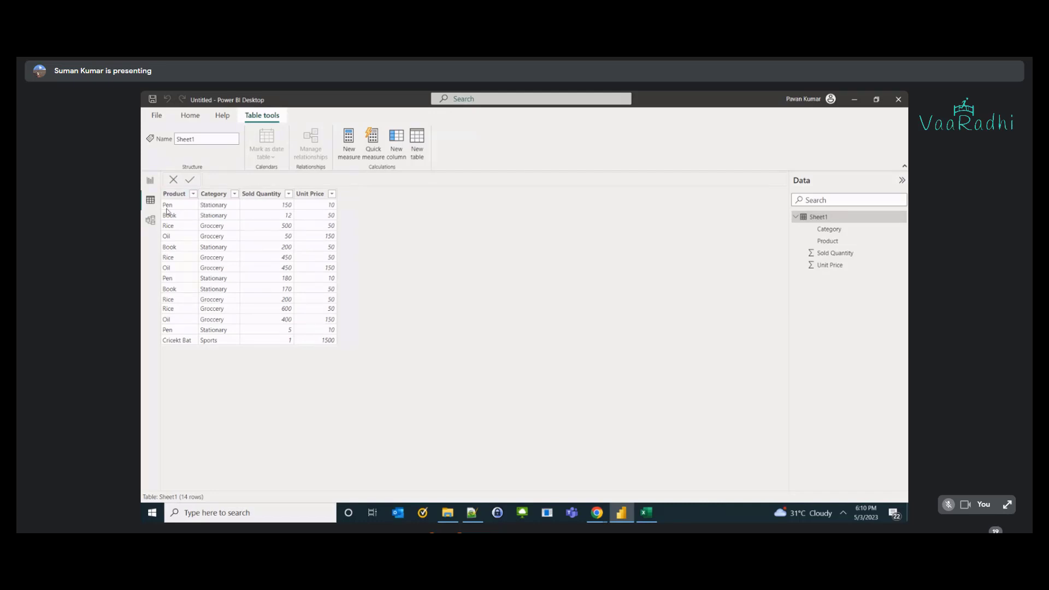
# - Add a new calculated column to Sheet1 and name it Discount
pyautogui.click(221, 207)
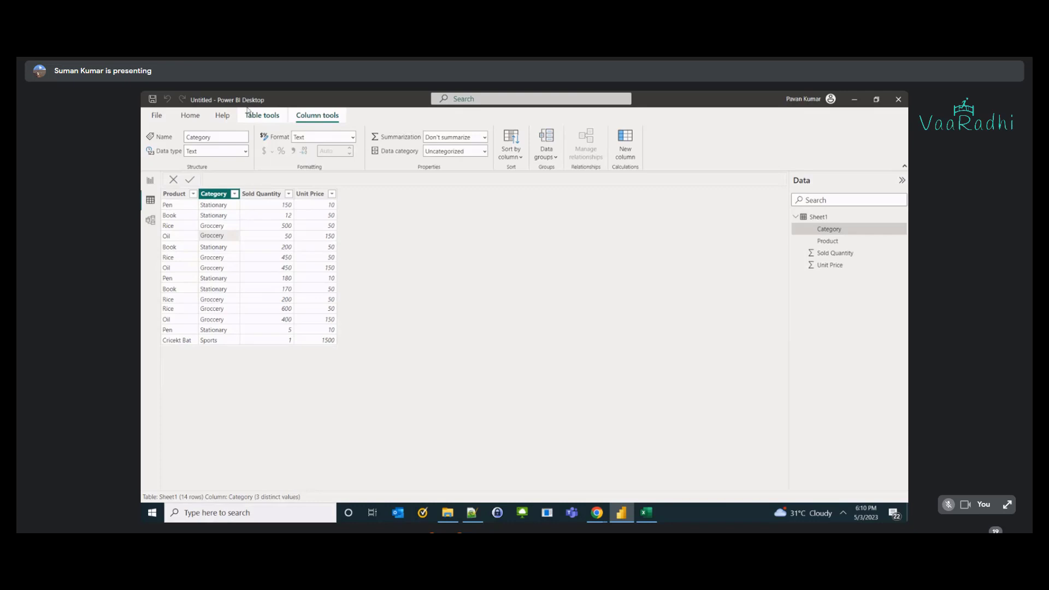
pyautogui.click(273, 117)
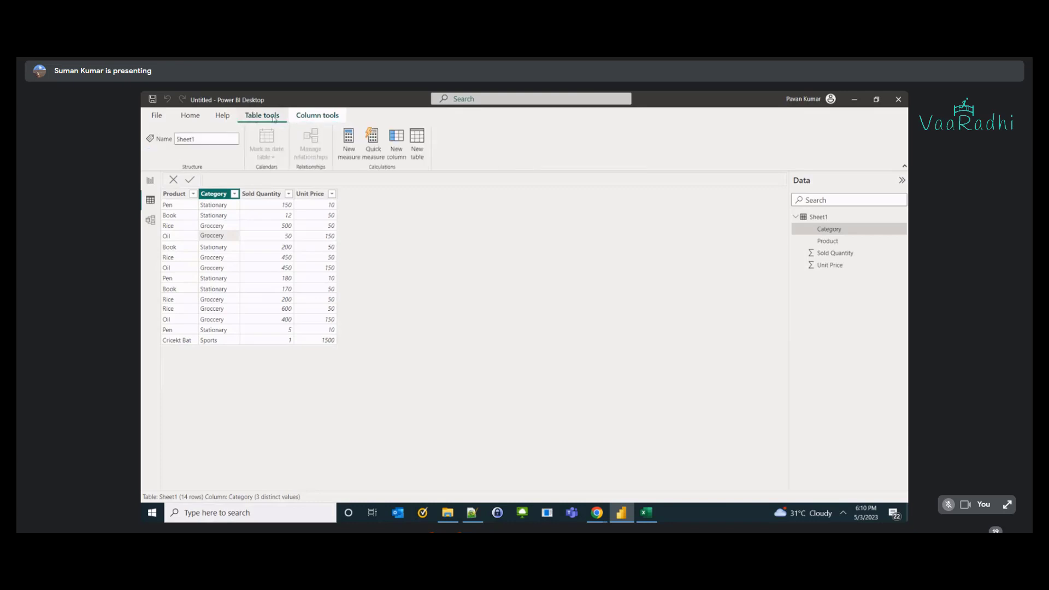
pyautogui.click(395, 148)
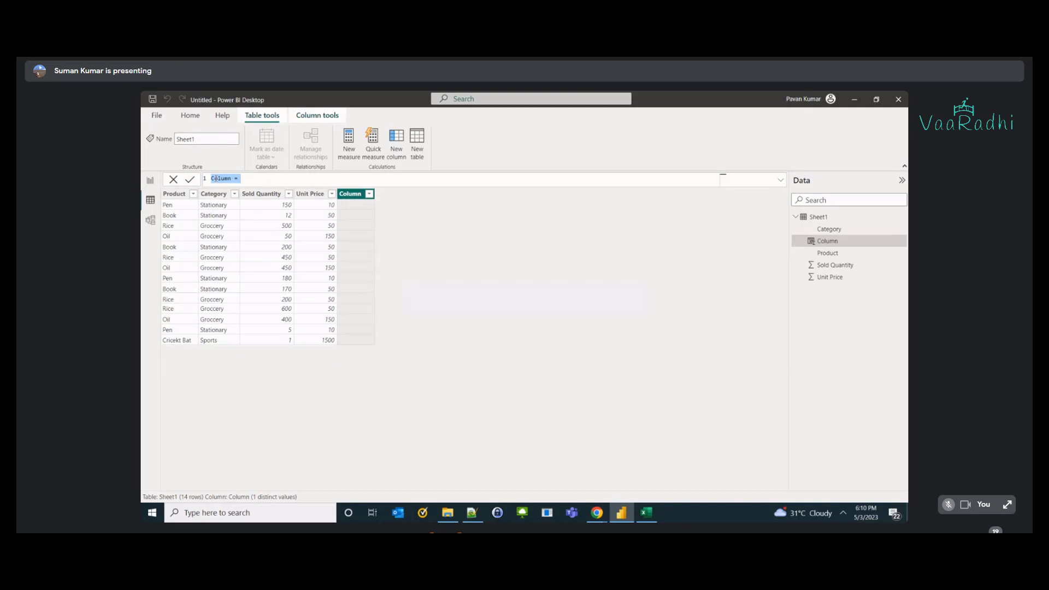
pyautogui.doubleClick(216, 179)
pyautogui.write('Discount')
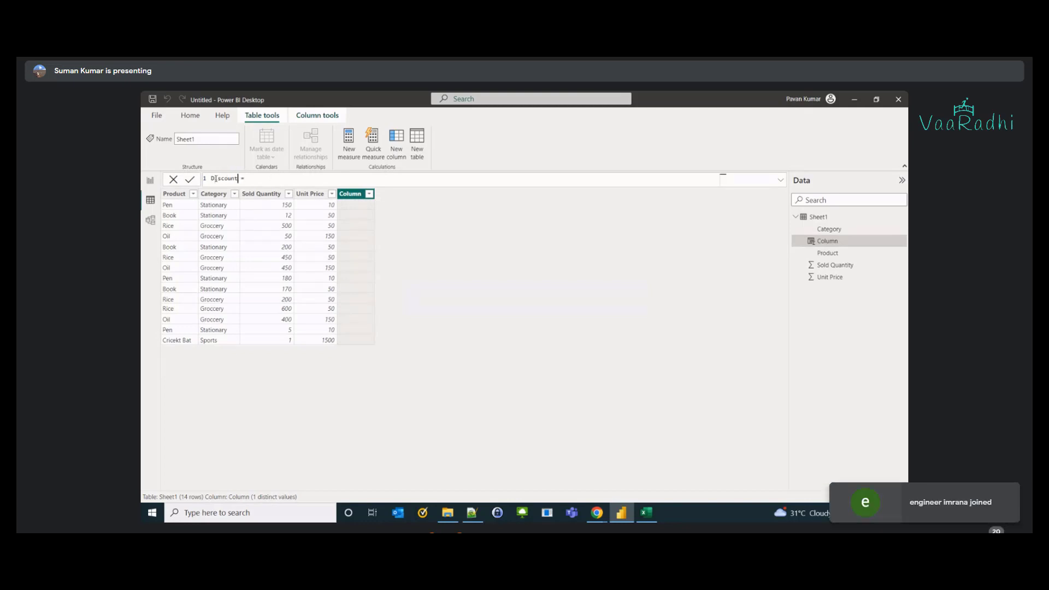
# - Start the Discount formula with an IF function containing an empty OR function
pyautogui.press('End')
pyautogui.write('if(')
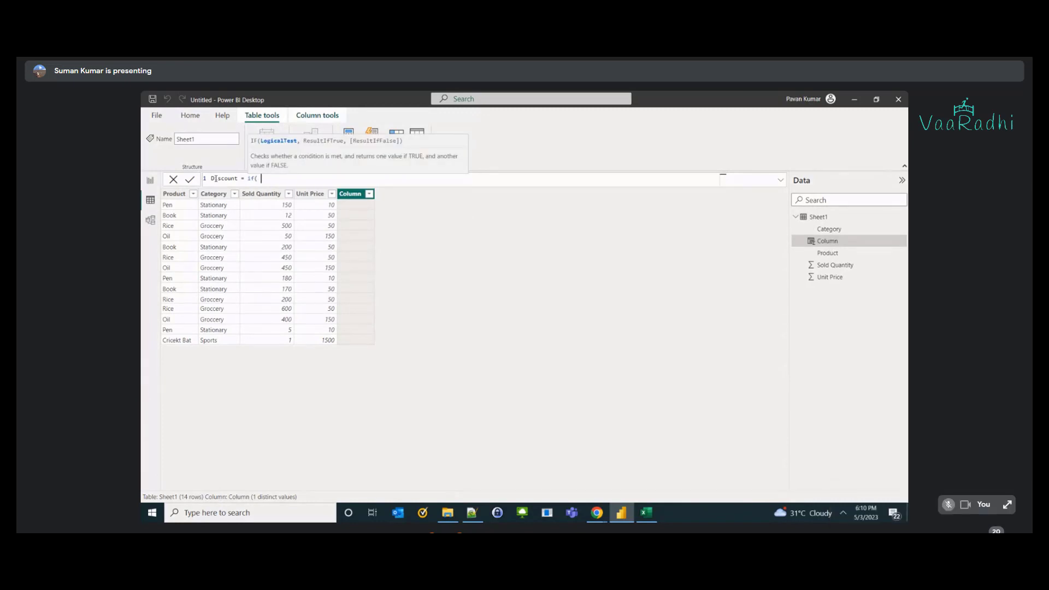
pyautogui.write(' OR()')
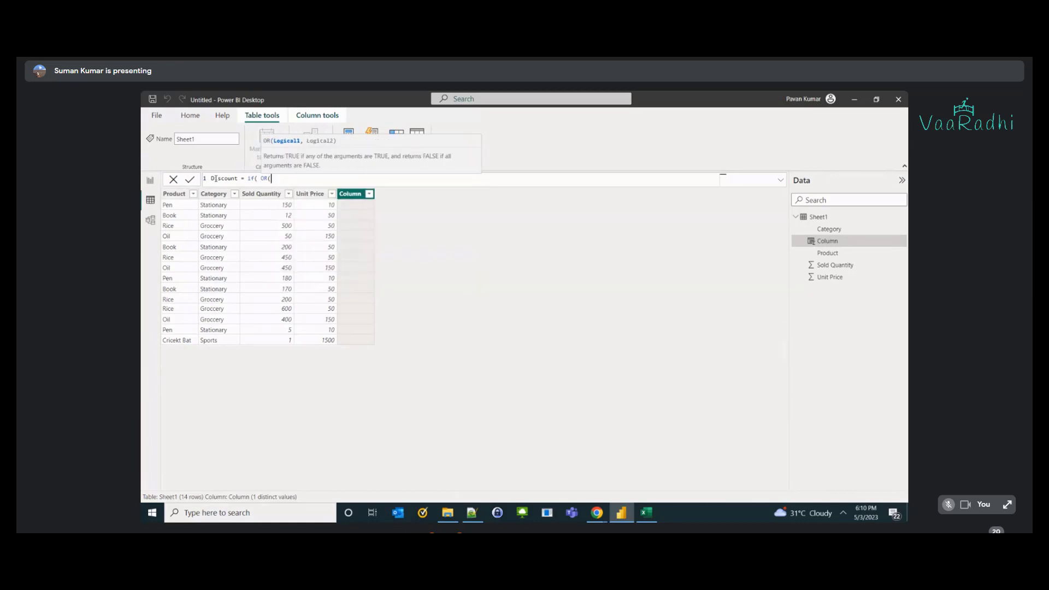
pyautogui.press('Left')
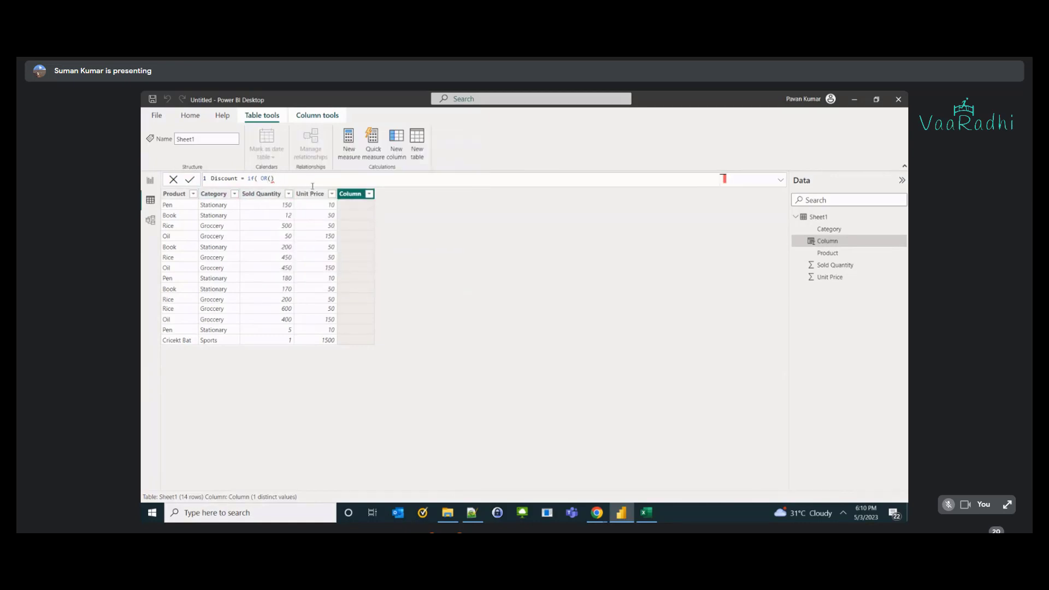
pyautogui.click(571, 185)
pyautogui.click(781, 180)
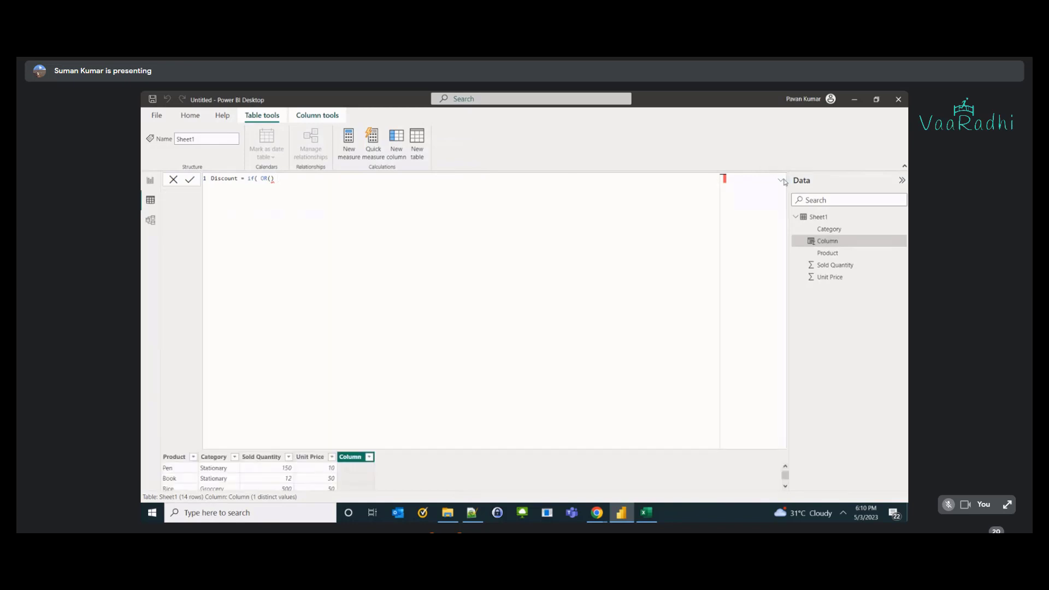
pyautogui.write(')')
pyautogui.press('Return')
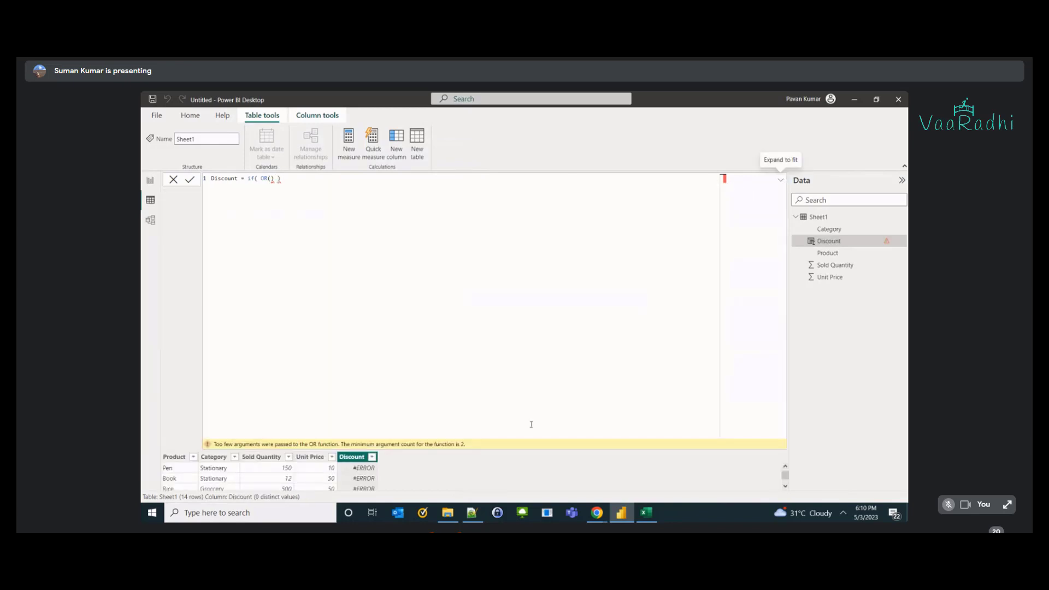
pyautogui.click(780, 180)
pyautogui.click(302, 181)
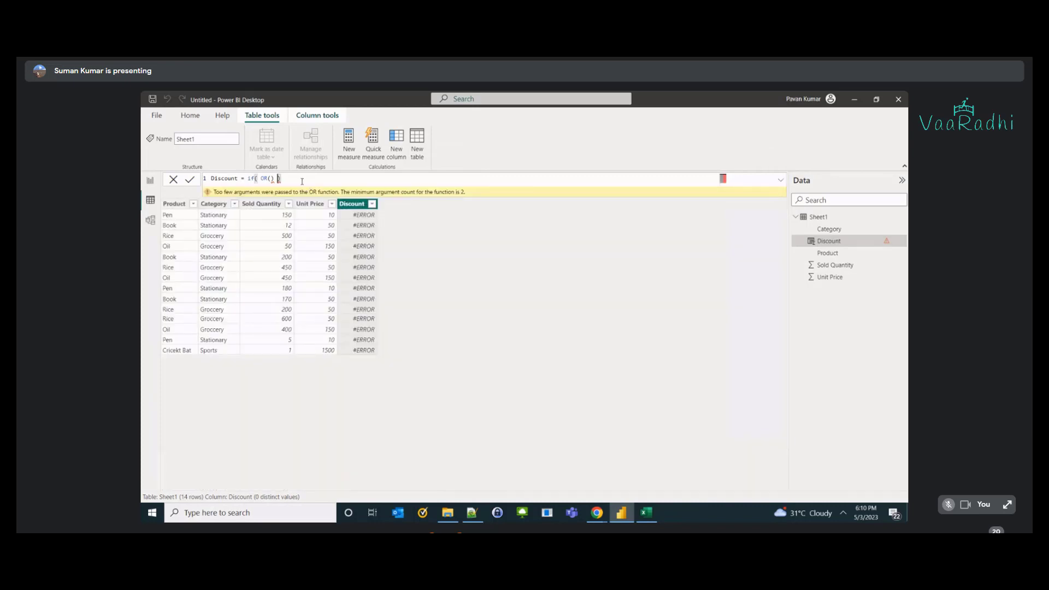
# - Enter Sheet1[Category] ="Stationary" as the first condition inside the OR function of the Discount formula
pyautogui.press('Left')
pyautogui.press('Left')
pyautogui.press('Left')
pyautogui.write('sheet')
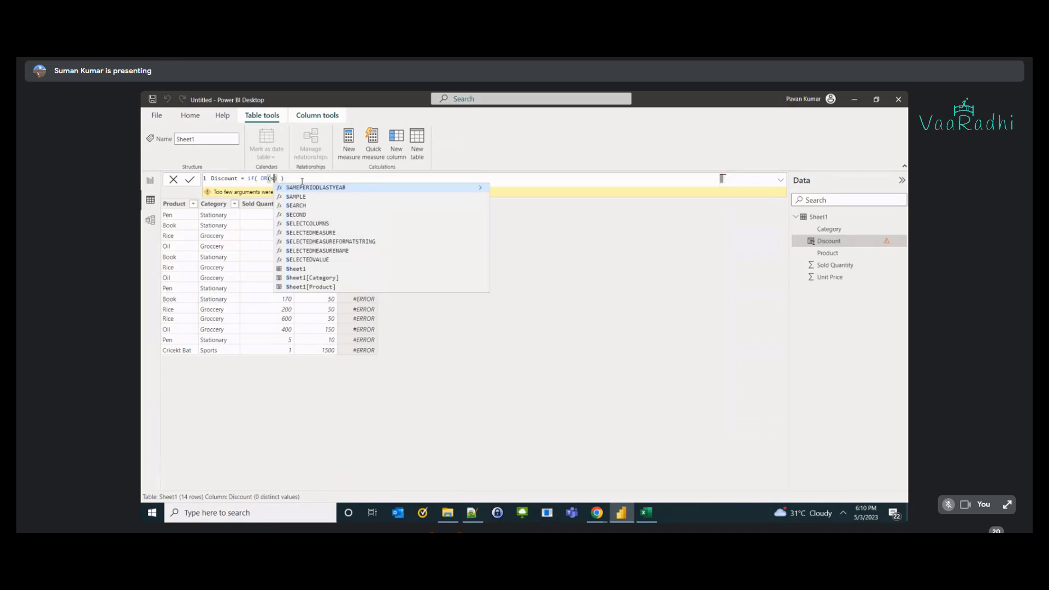
pyautogui.press('Down')
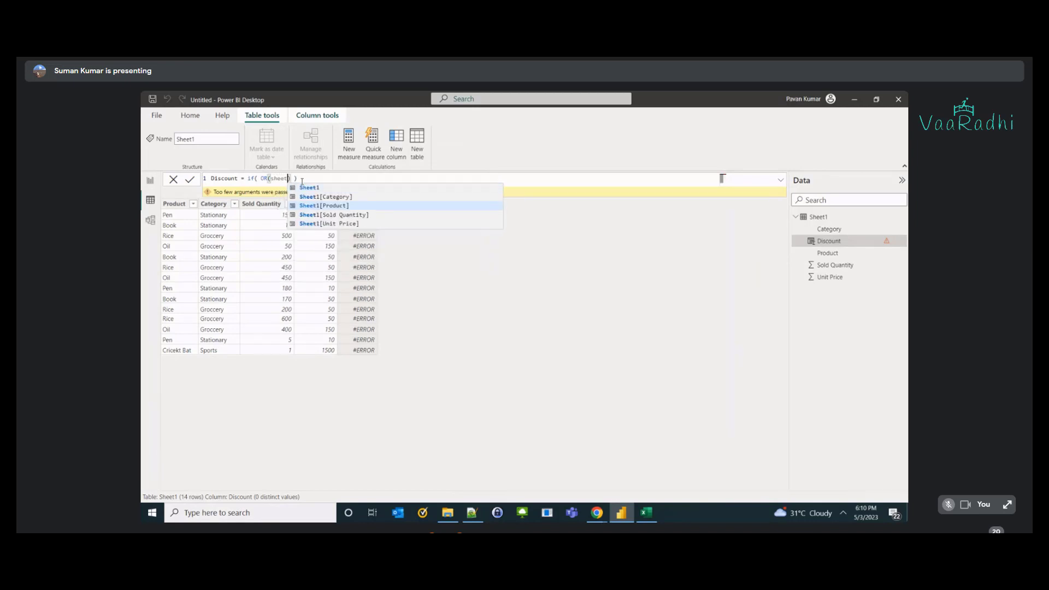
pyautogui.press('Tab')
pyautogui.write('=')
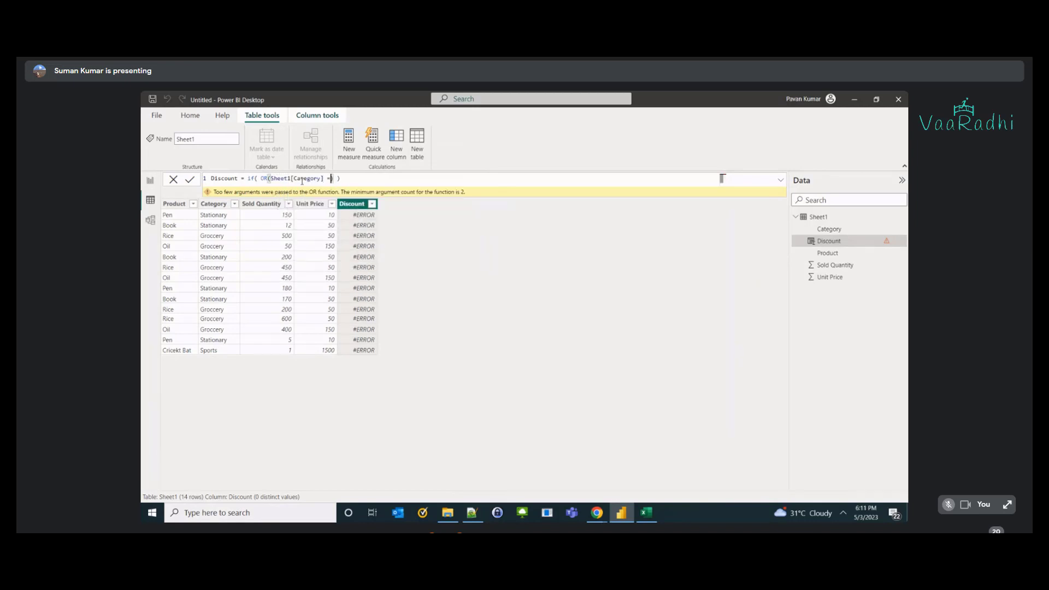
pyautogui.write('"Sta')
pyautogui.write('nary", ')
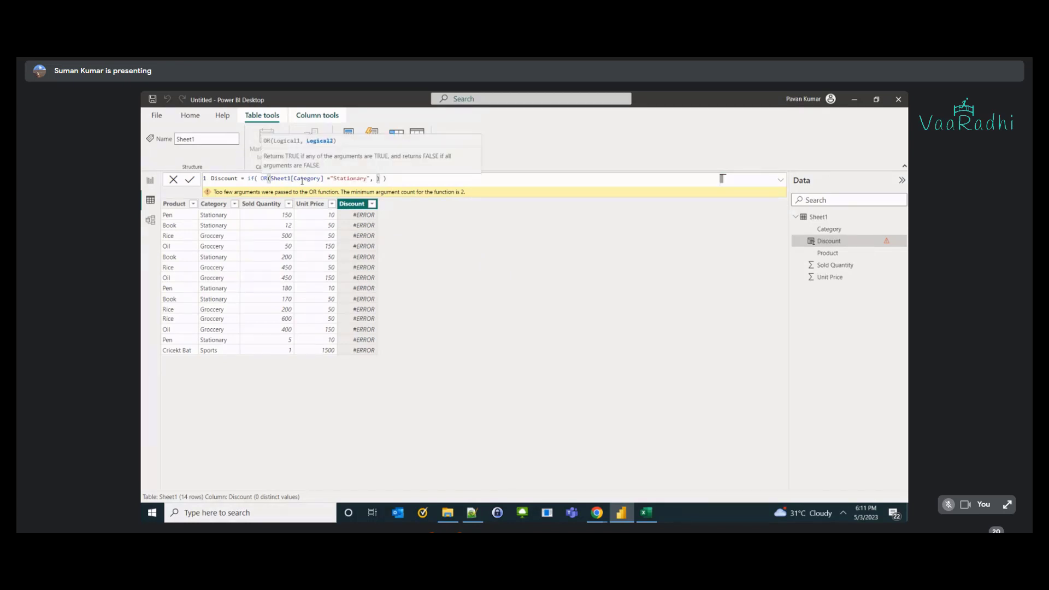
# - Add Sheet1[Category] = "Groccery" as the second OR condition and begin the true result with a Sheet1 reference
pyautogui.write('sheet')
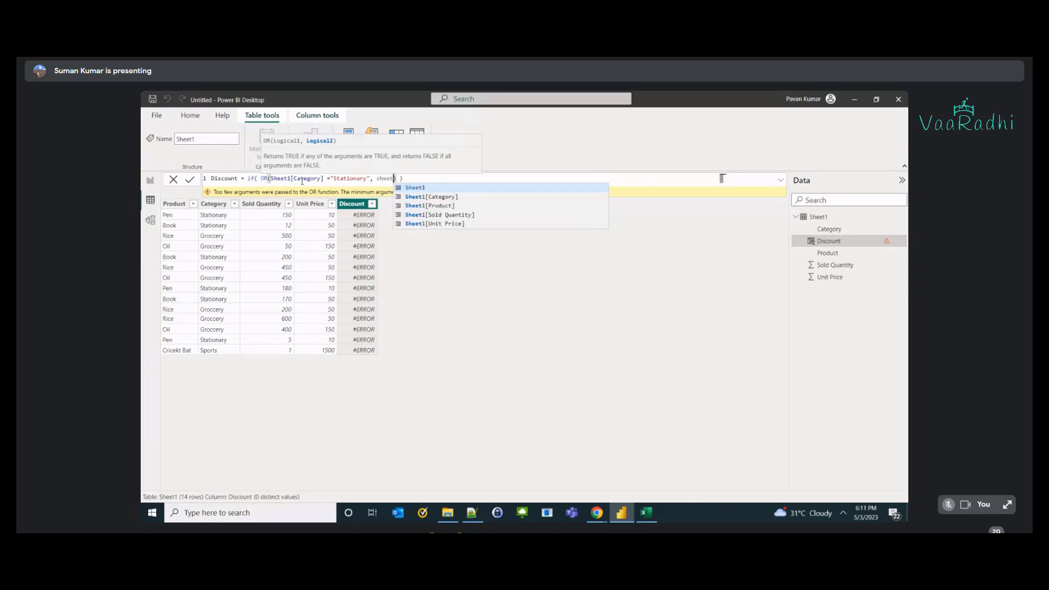
pyautogui.press('Down')
pyautogui.press('Down')
pyautogui.press('Down')
pyautogui.press('Up')
pyautogui.press('Up')
pyautogui.press('Tab')
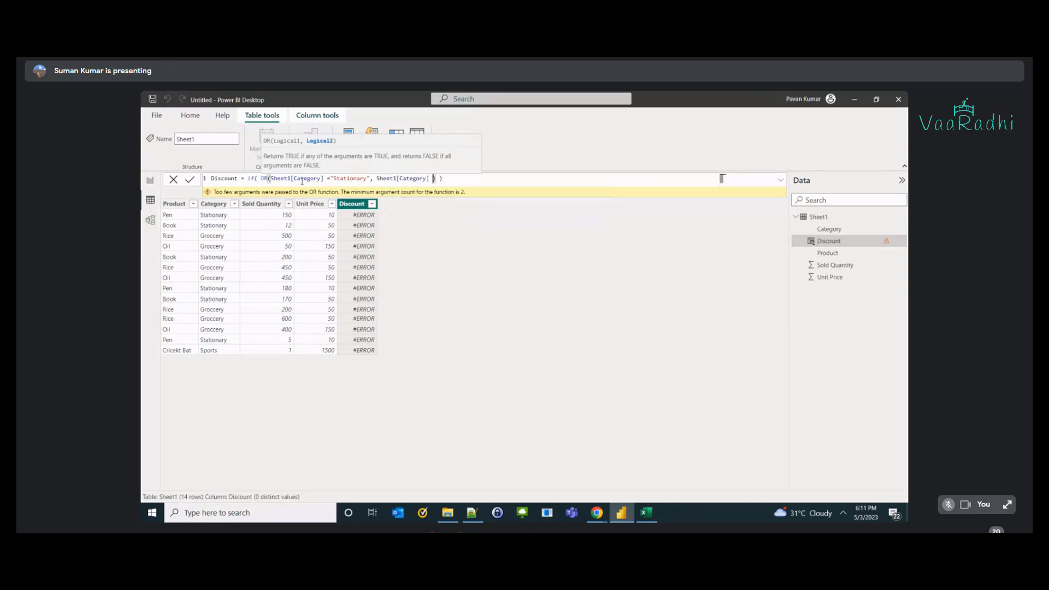
pyautogui.write('= "Groccery")')
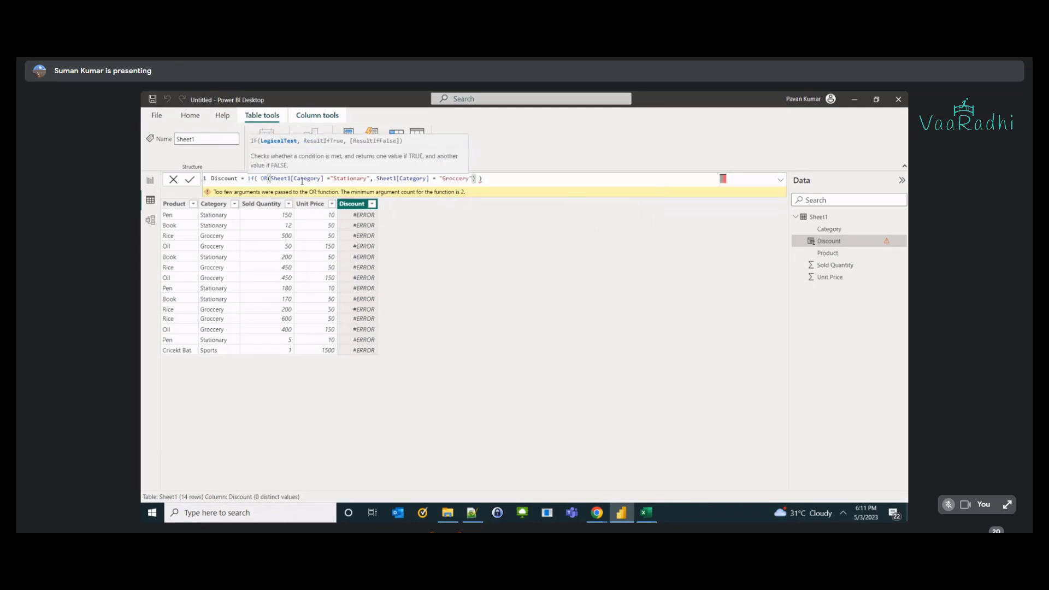
pyautogui.write(', sheet')
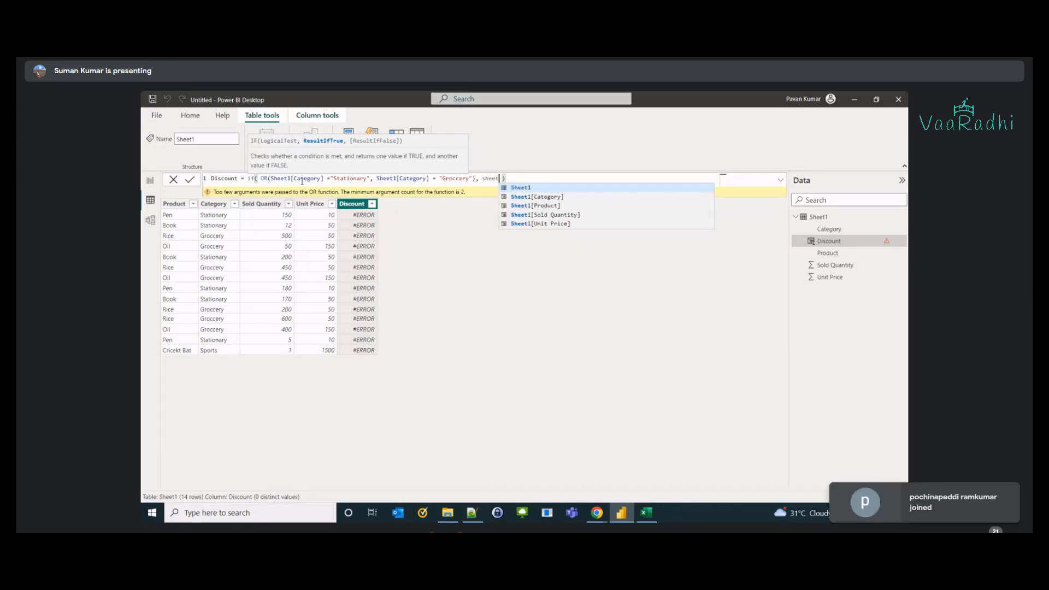
# - Cut the whole unfinished Discount formula and leave the column's formula empty
pyautogui.hotkey('ctrl', 'a')
pyautogui.hotkey('ctrl', 'x')
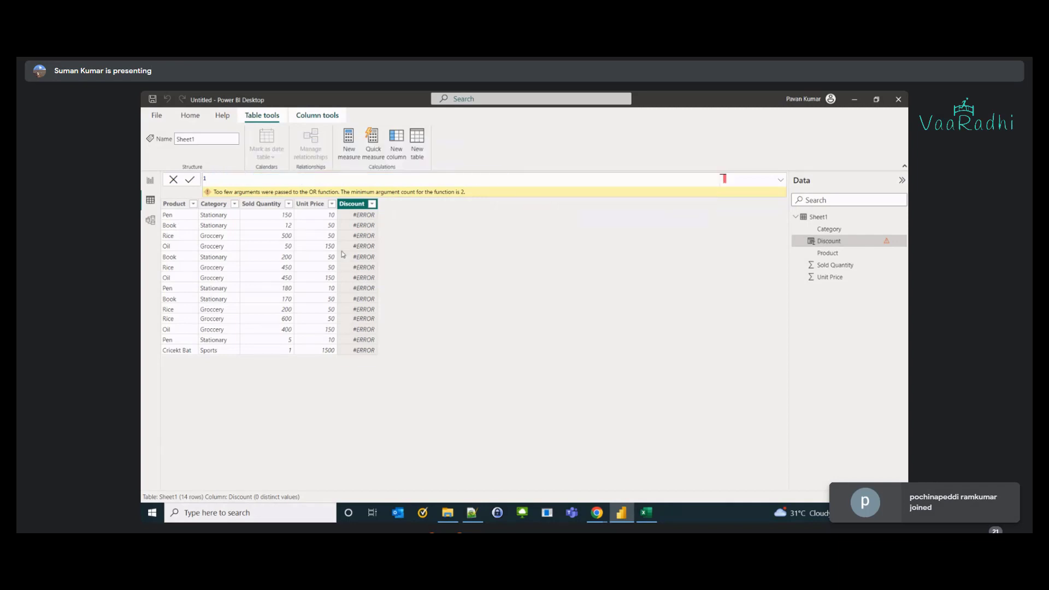
pyautogui.click(335, 256)
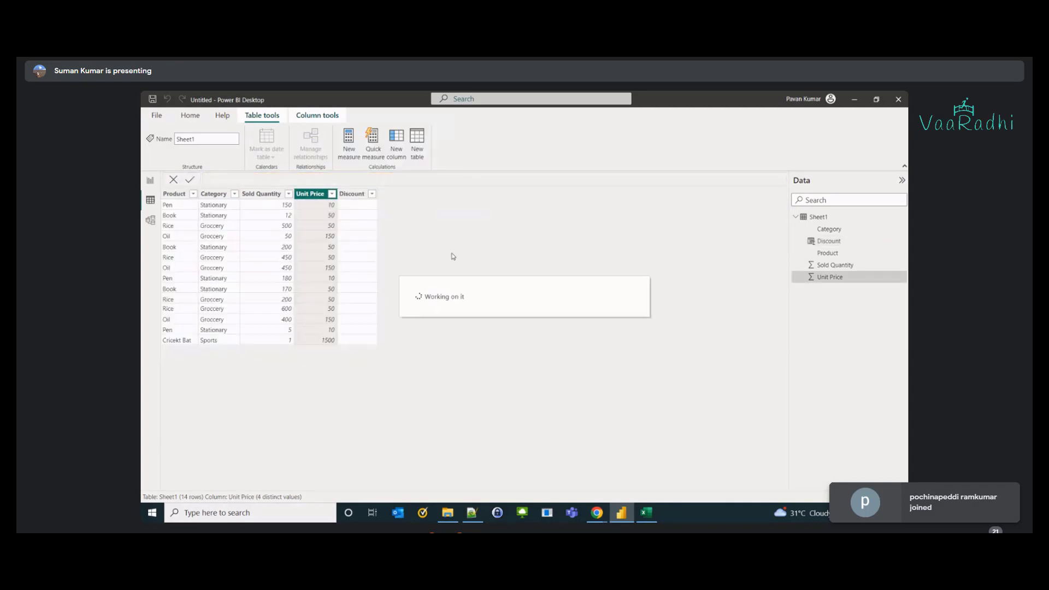
# - Reopen the empty Discount column's formula and rename the column TotalSales
pyautogui.click(356, 196)
pyautogui.click(218, 179)
pyautogui.hotkey('ctrl', 'a')
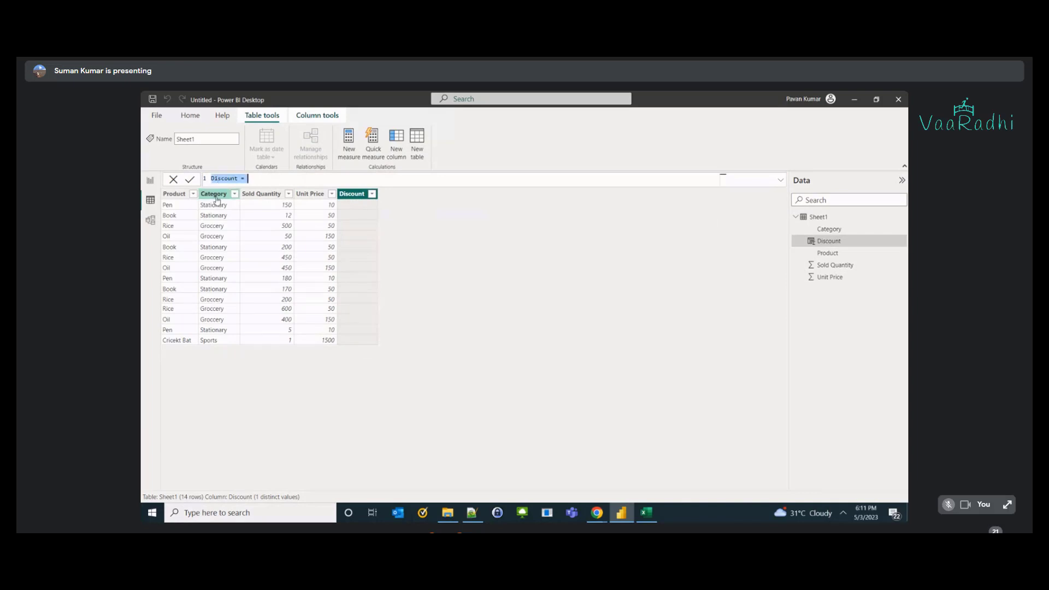
pyautogui.hotkey('shift', 'Left')
pyautogui.hotkey('shift', 'Left')
pyautogui.write('totalSales')
pyautogui.click(215, 179)
pyautogui.press('BackSpace')
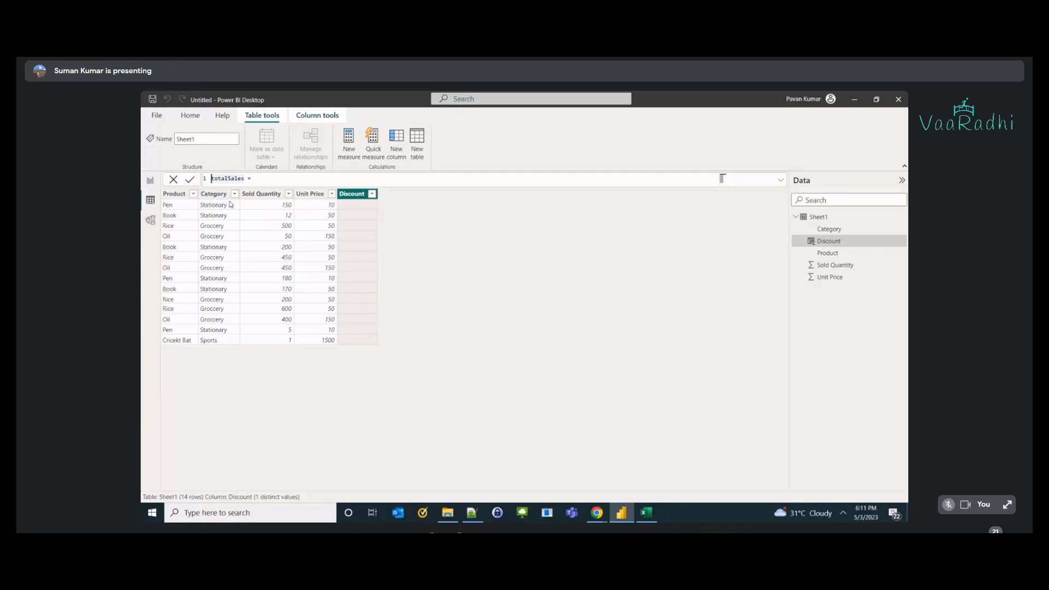
pyautogui.write('T')
# - Begin the TotalSales formula with a reference to Sheet1[Sold Quantity]
pyautogui.click(267, 179)
pyautogui.write('sheet')
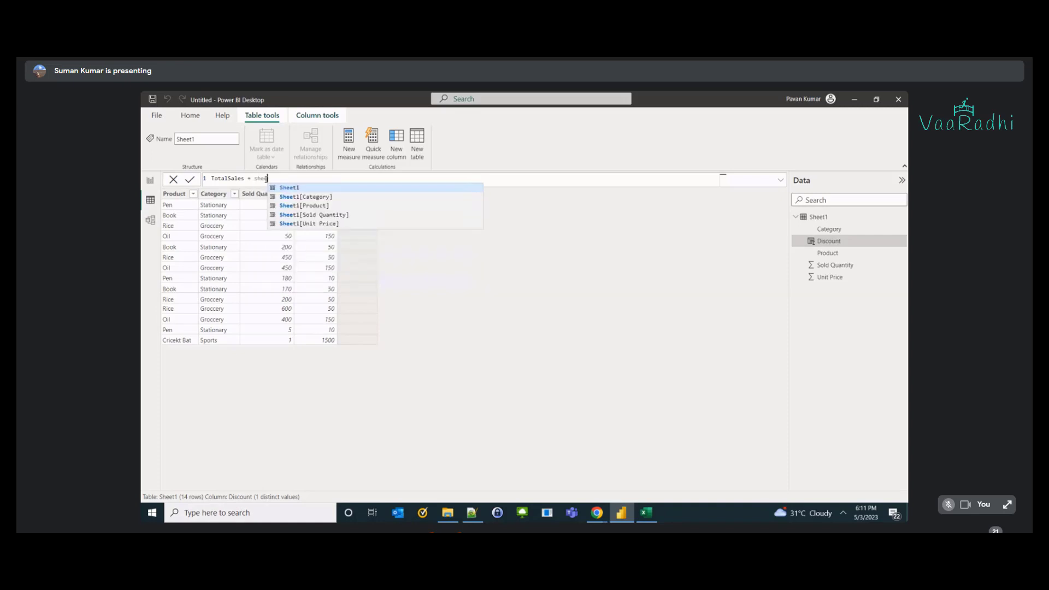
pyautogui.press('Down')
pyautogui.press('Down')
pyautogui.press('Down')
pyautogui.press('Tab')
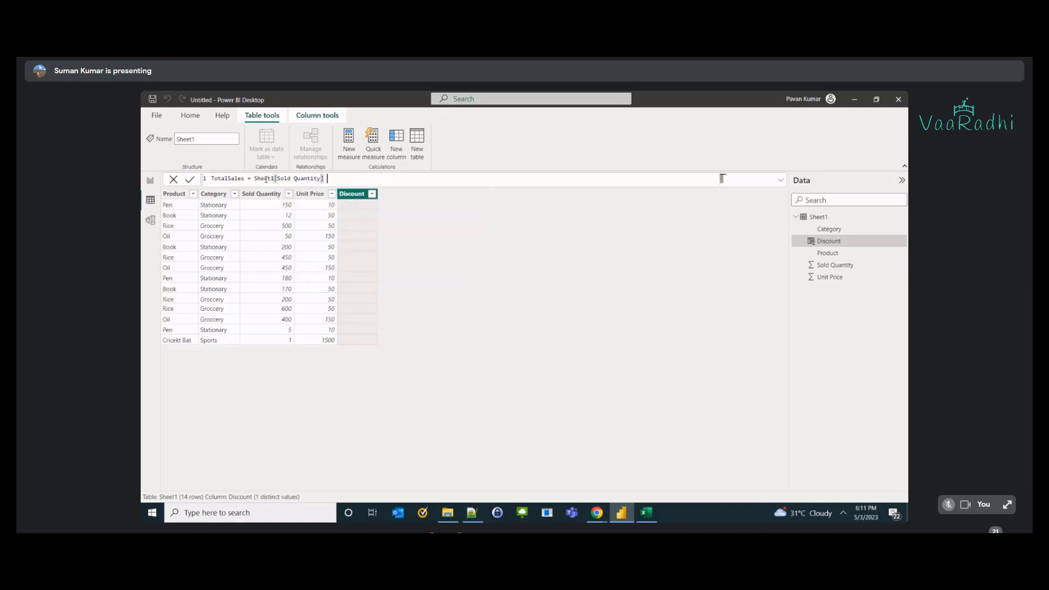
# - Multiply the sold quantity by Sheet1[Unit Price] in the TotalSales formula and commit the column
pyautogui.write('* sheet')
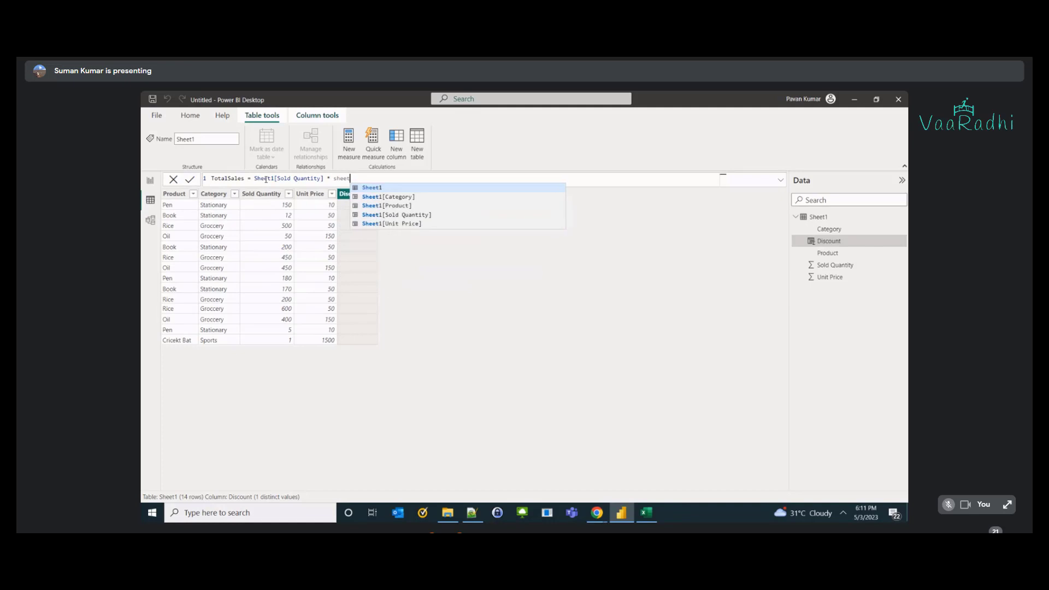
pyautogui.press('Down')
pyautogui.press('Down')
pyautogui.press('Down')
pyautogui.press('Down')
pyautogui.press('Tab')
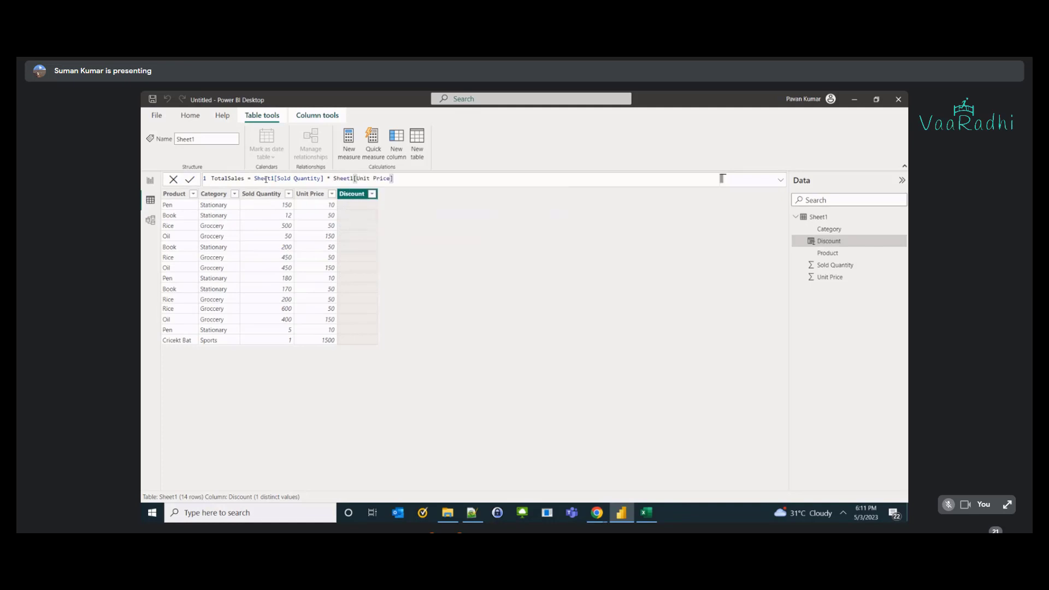
pyautogui.press('Return')
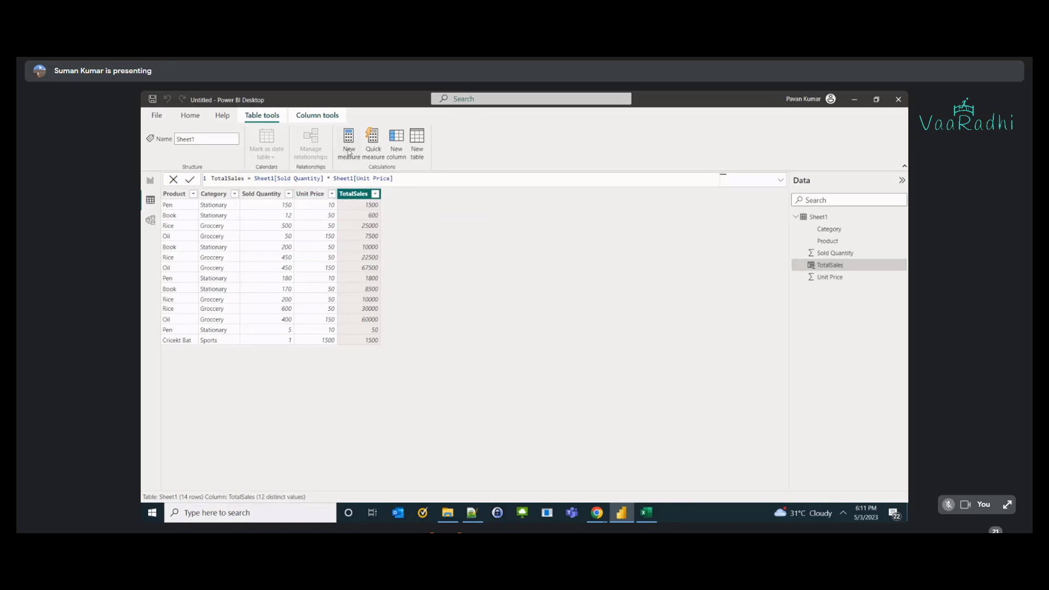
# - Add another calculated column to Sheet1 and name it Discount, discarding any unneeded new measure
pyautogui.click(349, 153)
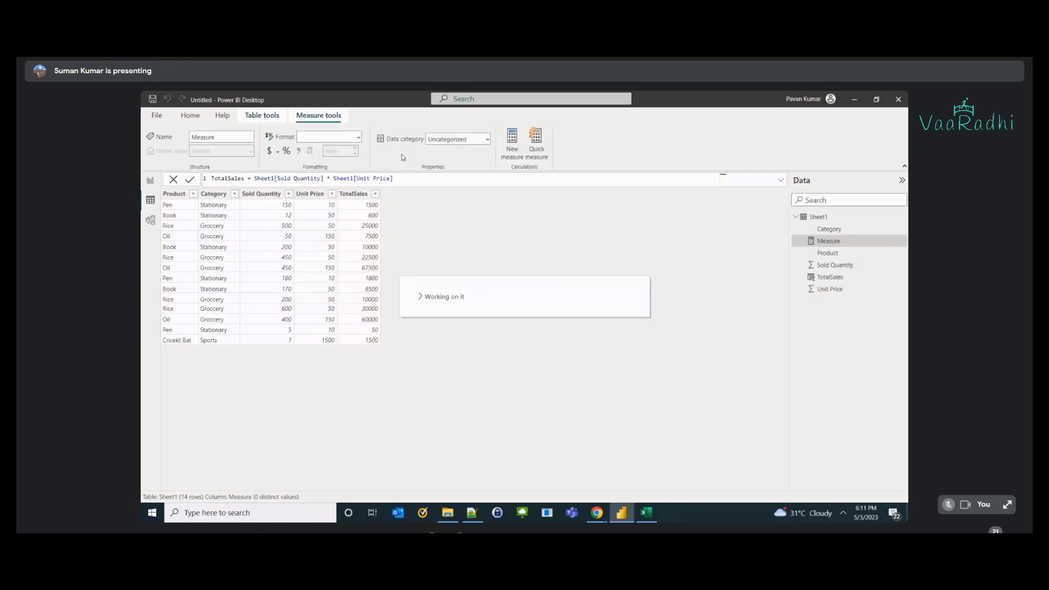
pyautogui.click(424, 191)
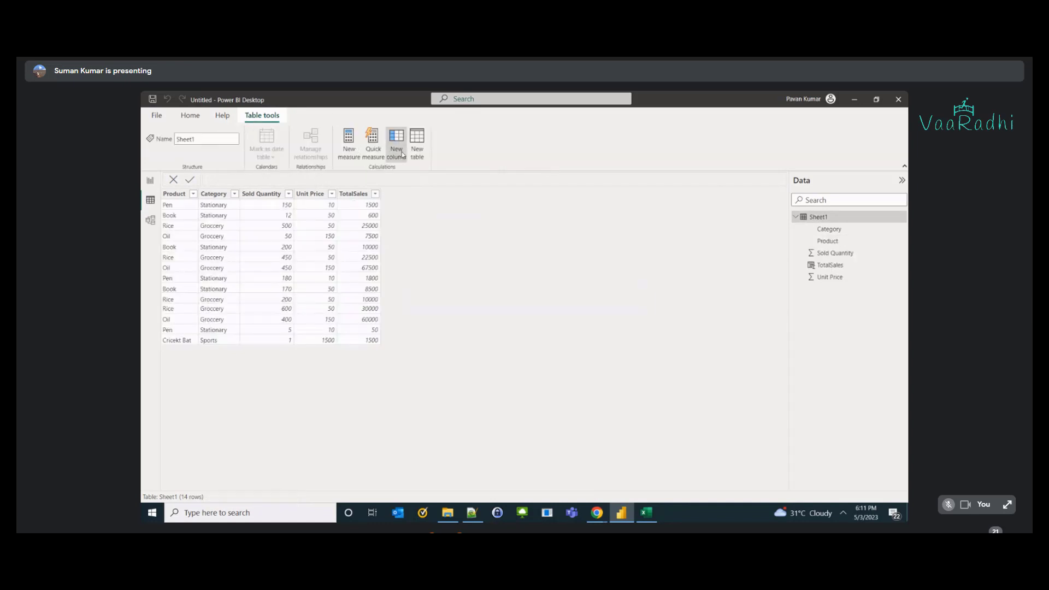
pyautogui.click(402, 154)
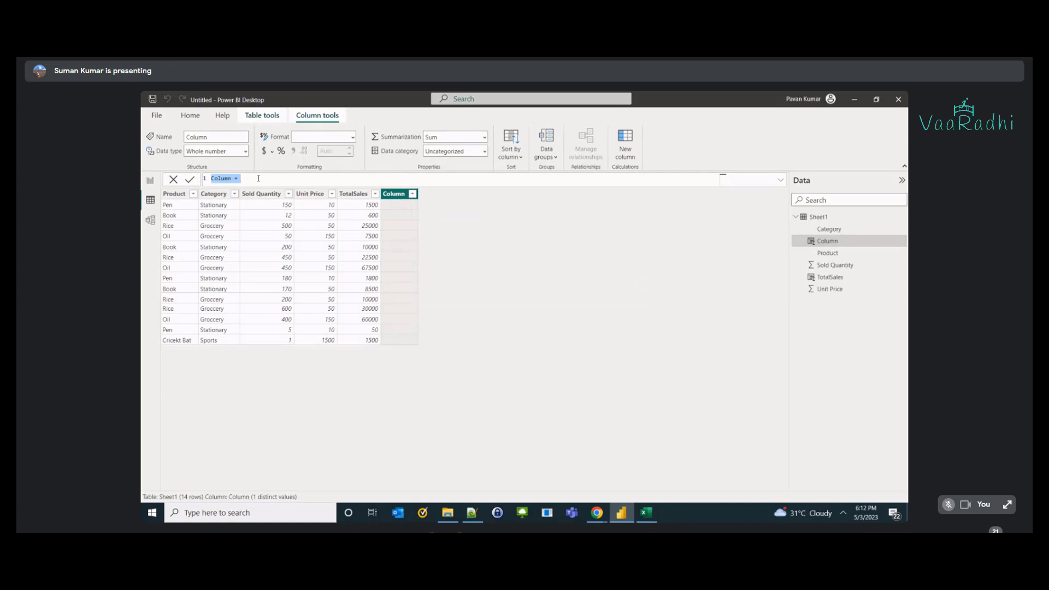
pyautogui.hotkey('shift', 'Left')
pyautogui.hotkey('shift', 'Left')
pyautogui.hotkey('shift', 'Left')
pyautogui.write('Discount')
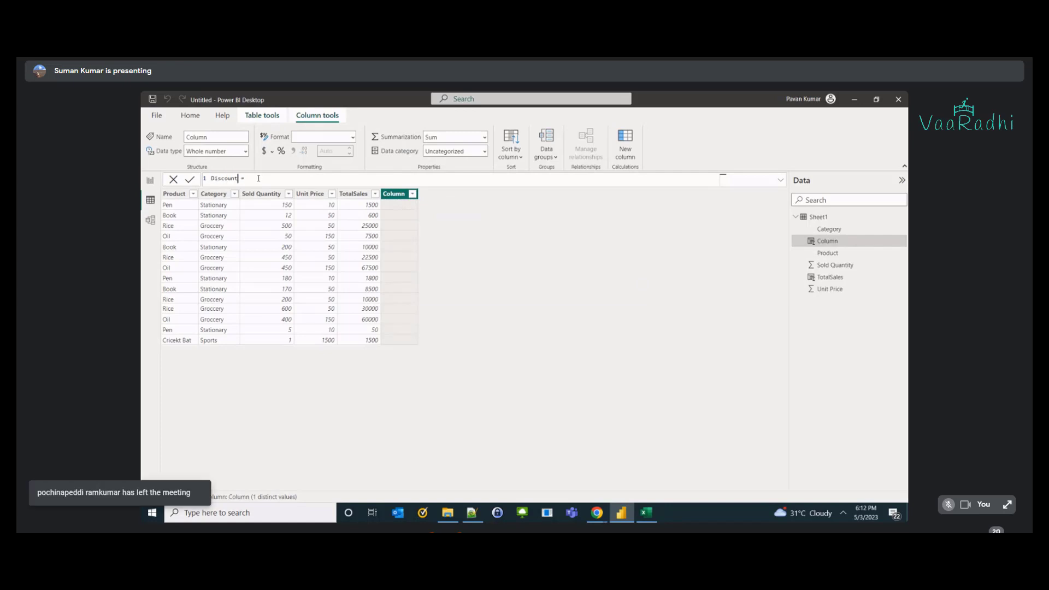
# - Start the new Discount column's formula with an IF function whose logical test is an OR function
pyautogui.write(' = if([')
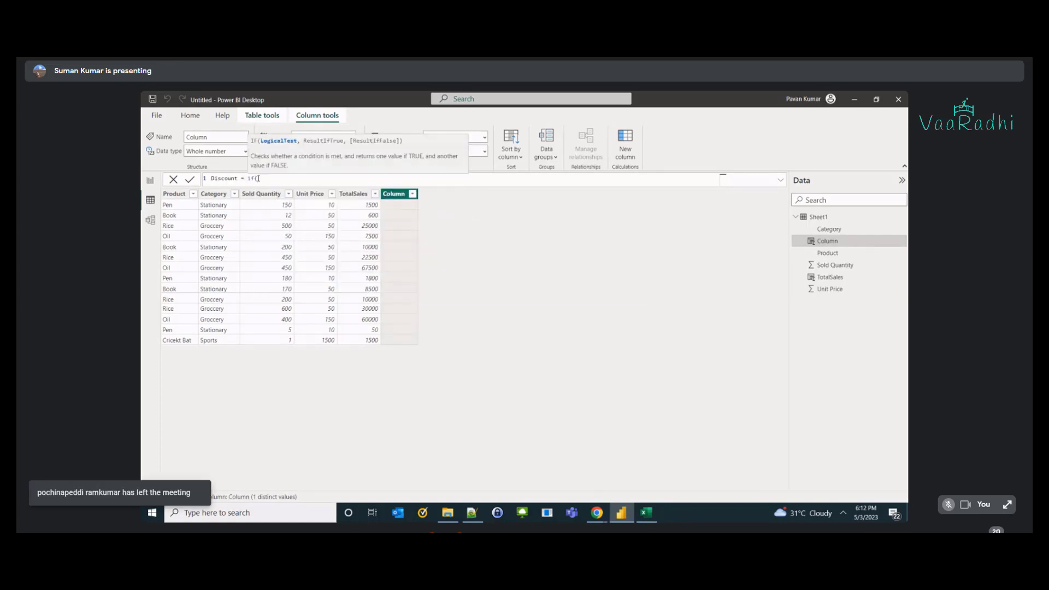
pyautogui.write('OPR')
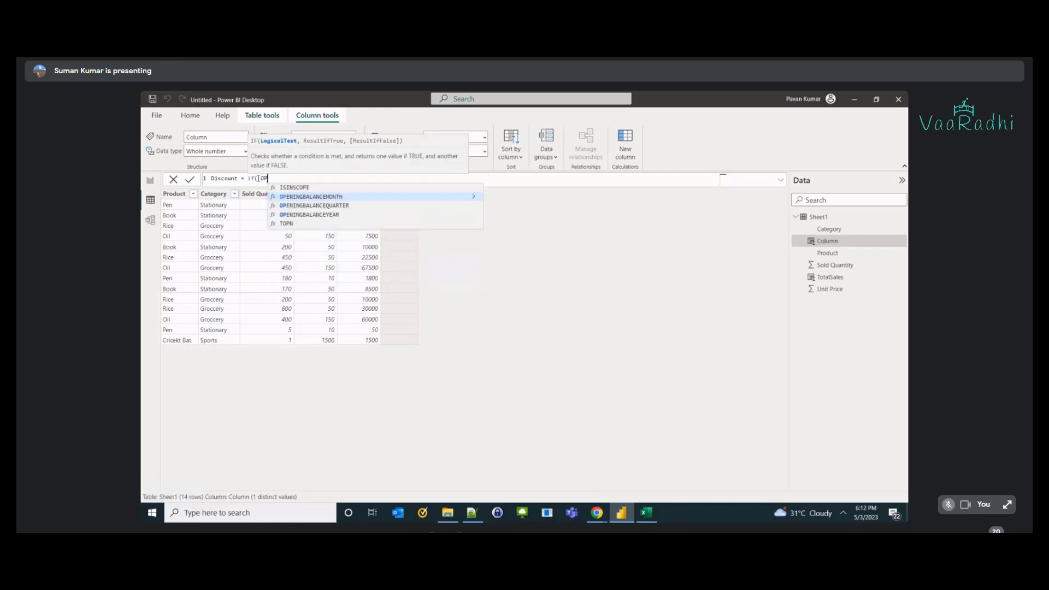
pyautogui.press('BackSpace')
pyautogui.press('BackSpace')
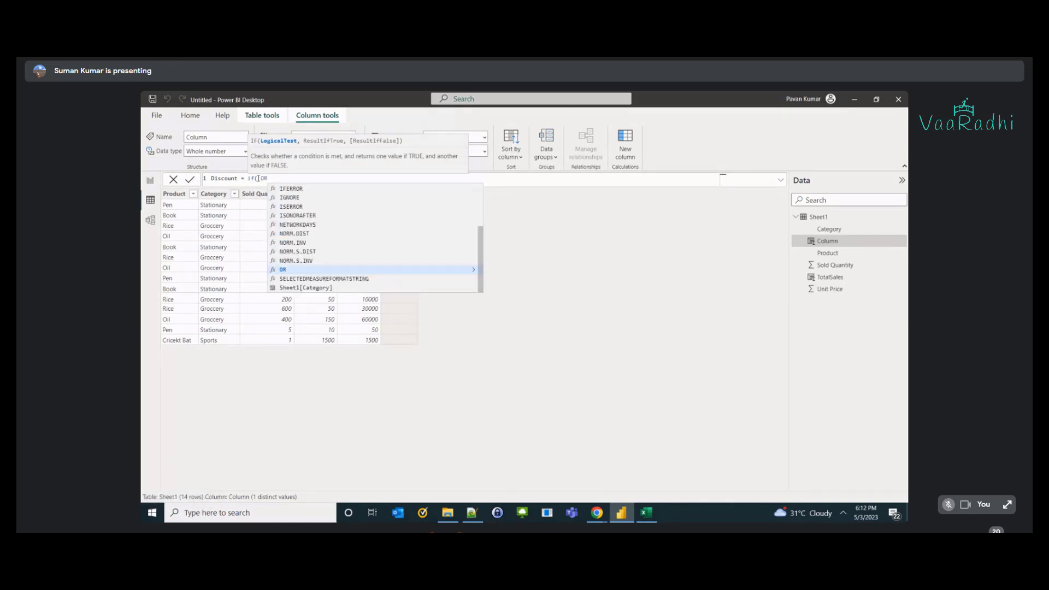
pyautogui.write('R (')
pyautogui.press('BackSpace')
pyautogui.press('BackSpace')
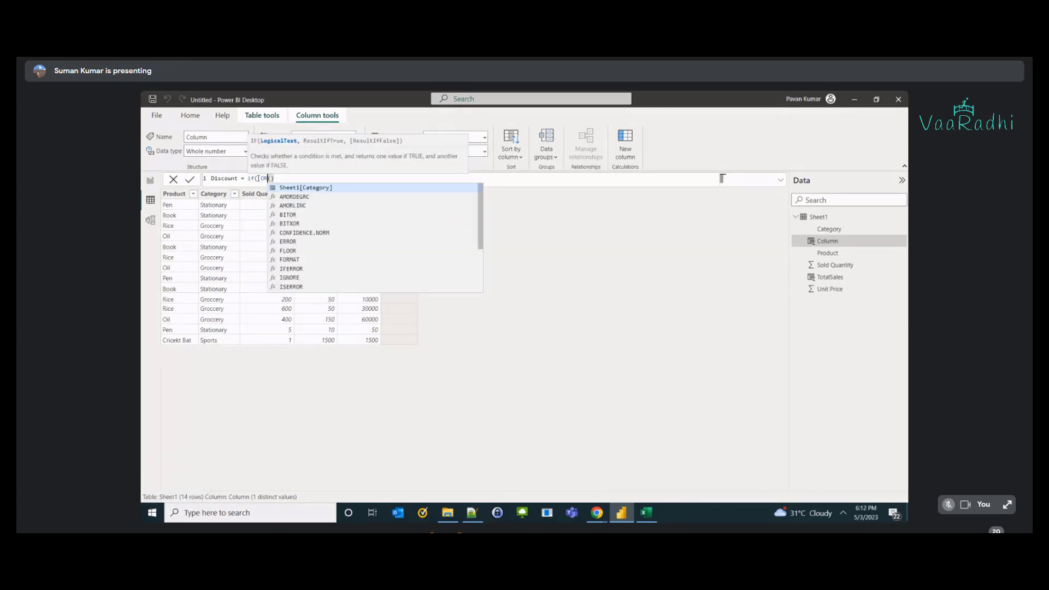
# - Enter Sheet1[Category] ="Stationary" as the first OR condition in the new Discount column's formula
pyautogui.write('(sheet1')
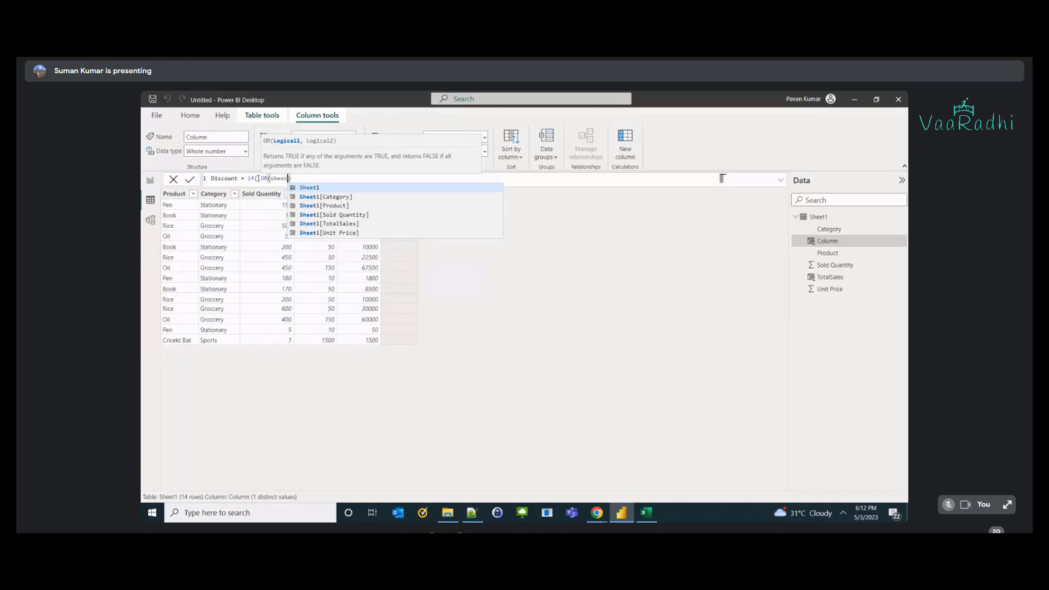
pyautogui.press('Down')
pyautogui.press('Down')
pyautogui.press('Down')
pyautogui.press('Up')
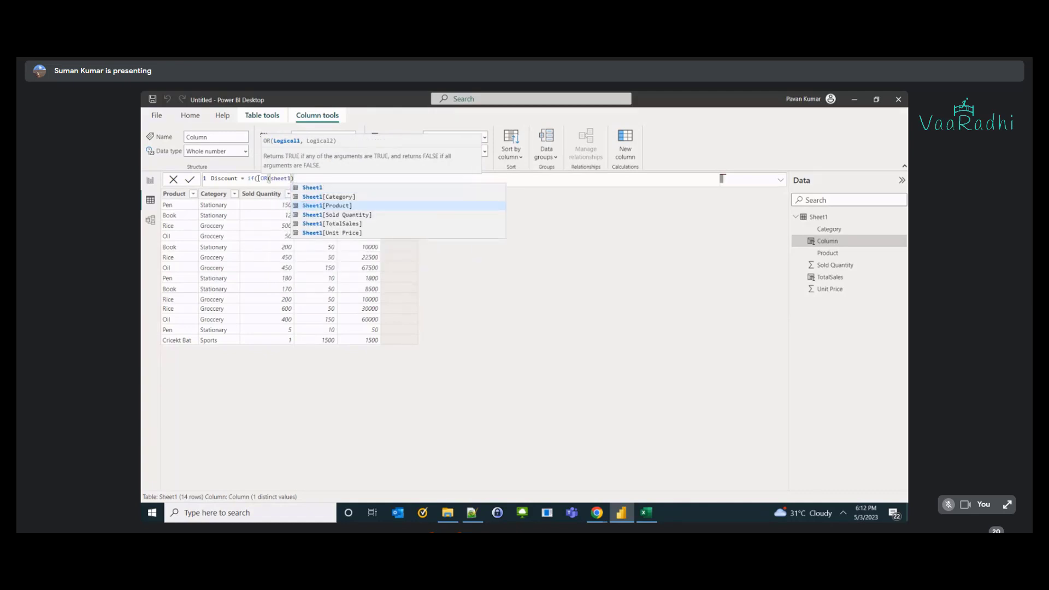
pyautogui.press('Up')
pyautogui.press('Tab')
pyautogui.write('="S')
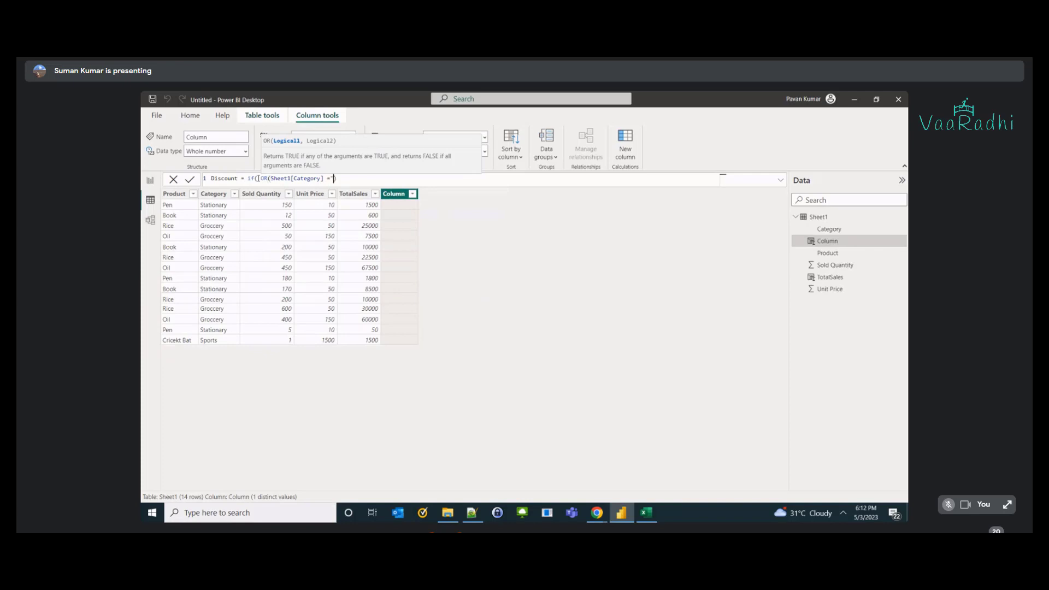
pyautogui.write('tationary"')
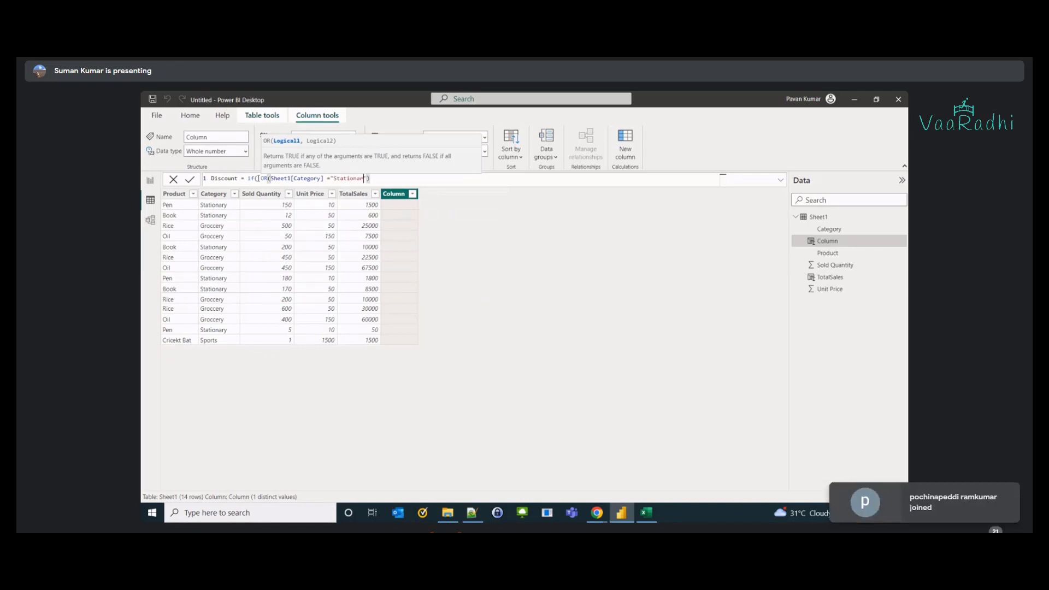
# - Add Sheet1[Category] ="Groccery" as the second OR condition, reusing the first condition's text, and finish the OR function
pyautogui.write(',')
pyautogui.press('Left')
pyautogui.press('Left')
pyautogui.hotkey('ctrl', 'shift', 'Left')
pyautogui.hotkey('ctrl', 'shift', 'Left')
pyautogui.hotkey('ctrl', 'shift', 'Left')
pyautogui.hotkey('ctrl', 'shift', 'Left')
pyautogui.hotkey('ctrl', 'shift', 'Left')
pyautogui.hotkey('ctrl', 'shift', 'Left')
pyautogui.hotkey('ctrl', 'c')
pyautogui.press('Right')
pyautogui.press('Right')
pyautogui.press('Right')
pyautogui.hotkey('ctrl', 'v')
pyautogui.press('Left')
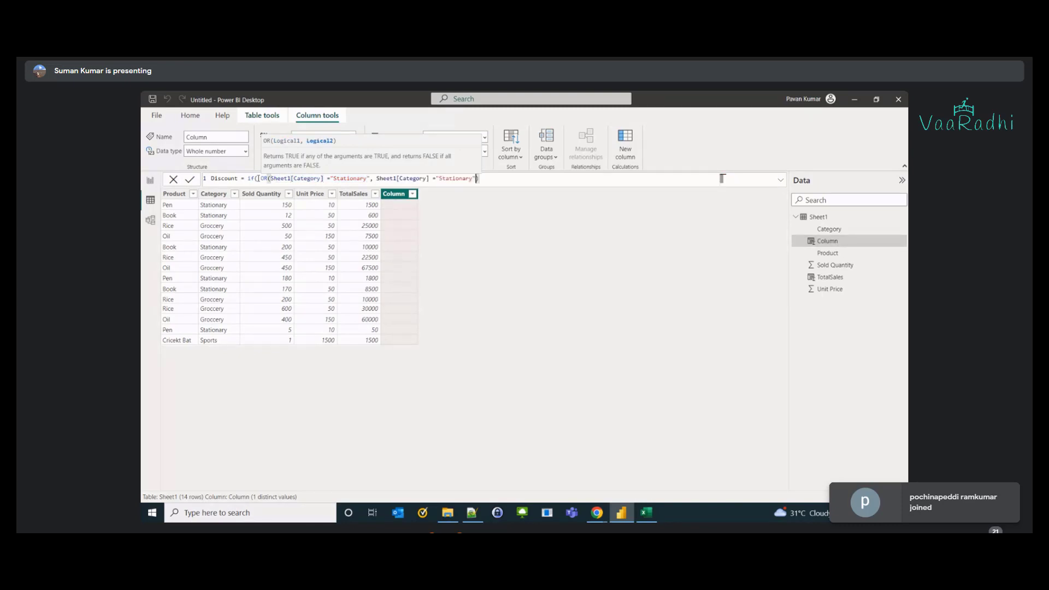
pyautogui.hotkey('ctrl', 'shift', 'Left')
pyautogui.write('Groccery')
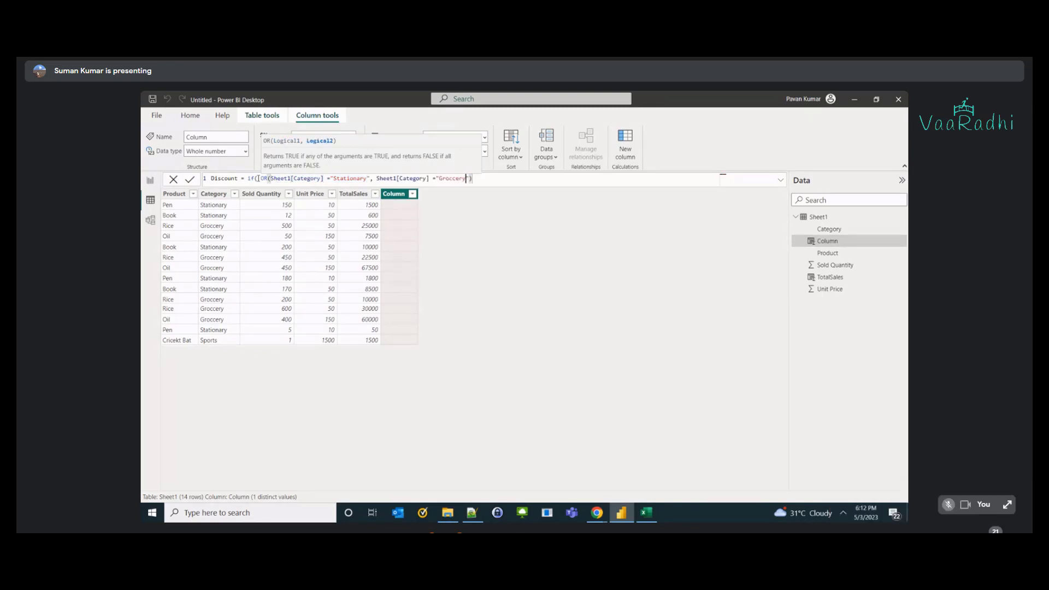
pyautogui.press('End')
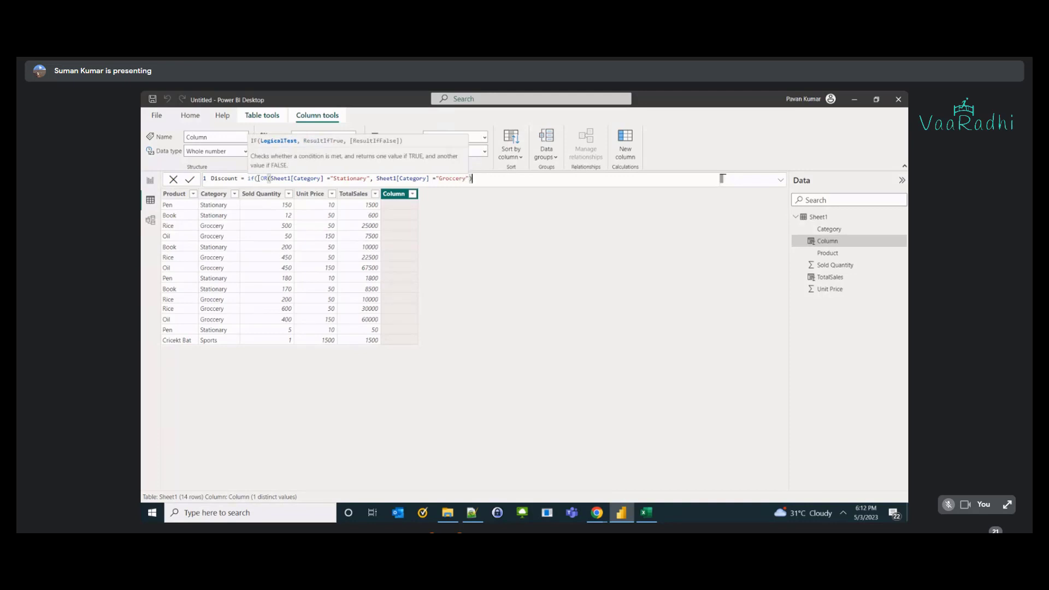
# - Return Sheet1[TotalSales] * 5/100 when the test is true and 0 otherwise, and commit the Discount column
pyautogui.write(', sheet')
pyautogui.press('Down')
pyautogui.press('Down')
pyautogui.press('Down')
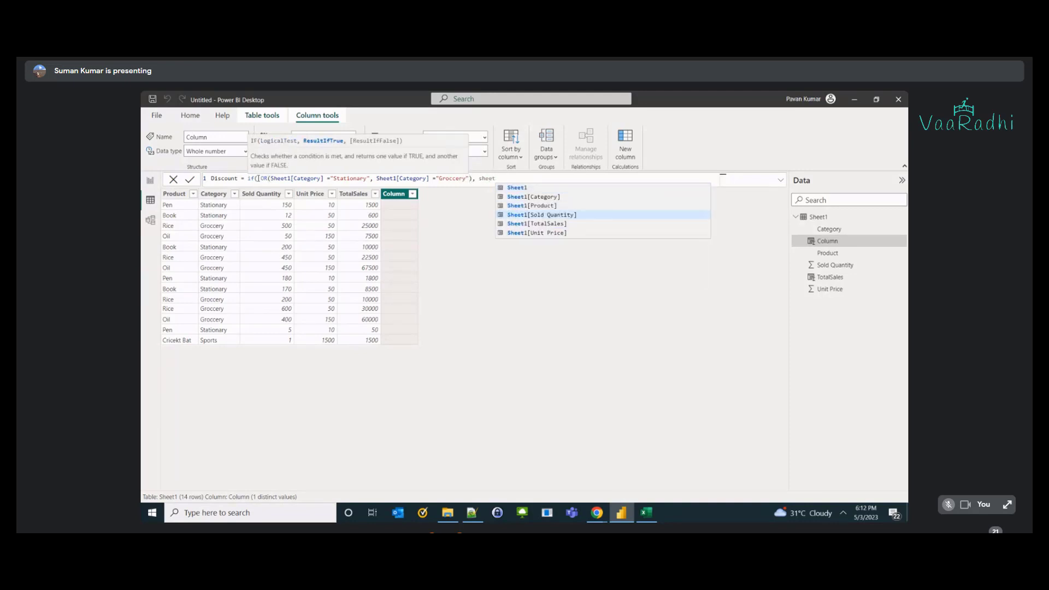
pyautogui.press('Down')
pyautogui.press('Tab')
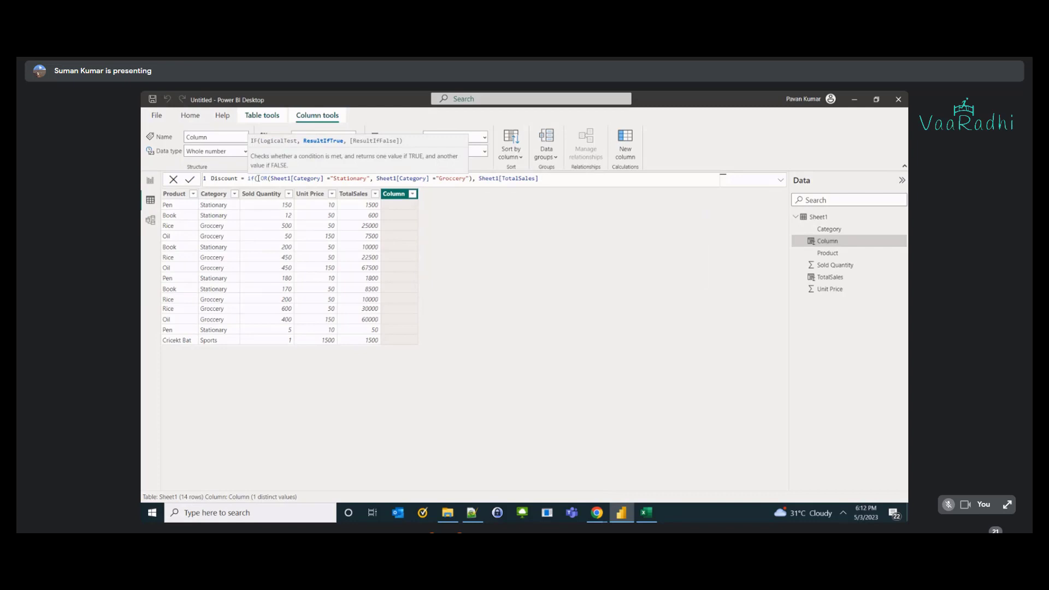
pyautogui.write('* 5/100, 0)')
pyautogui.press('Return')
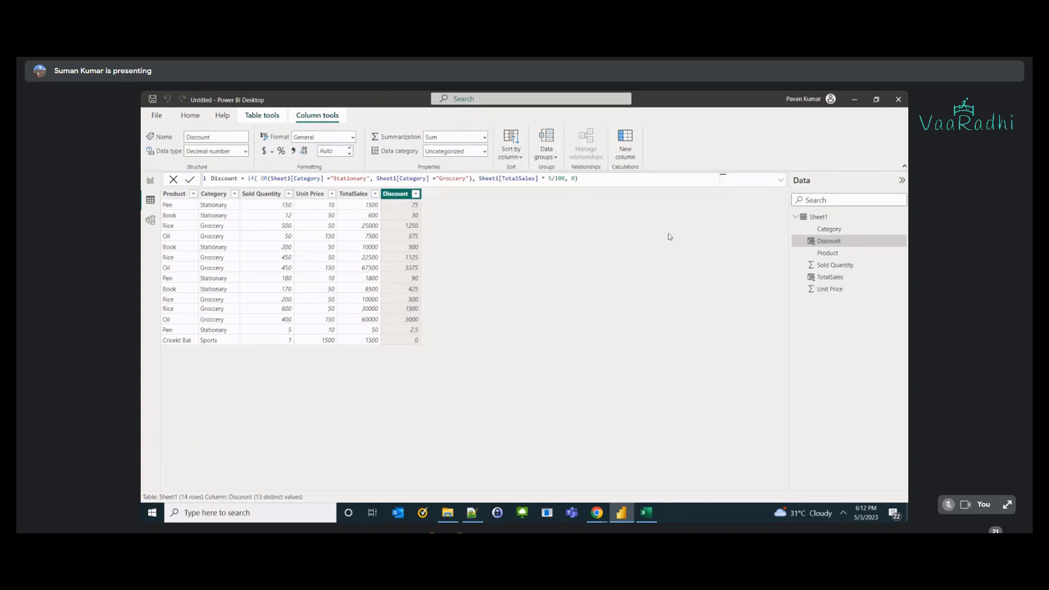
# - Copy the entire Discount formula and open Paint
pyautogui.hotkey('ctrl', 'a')
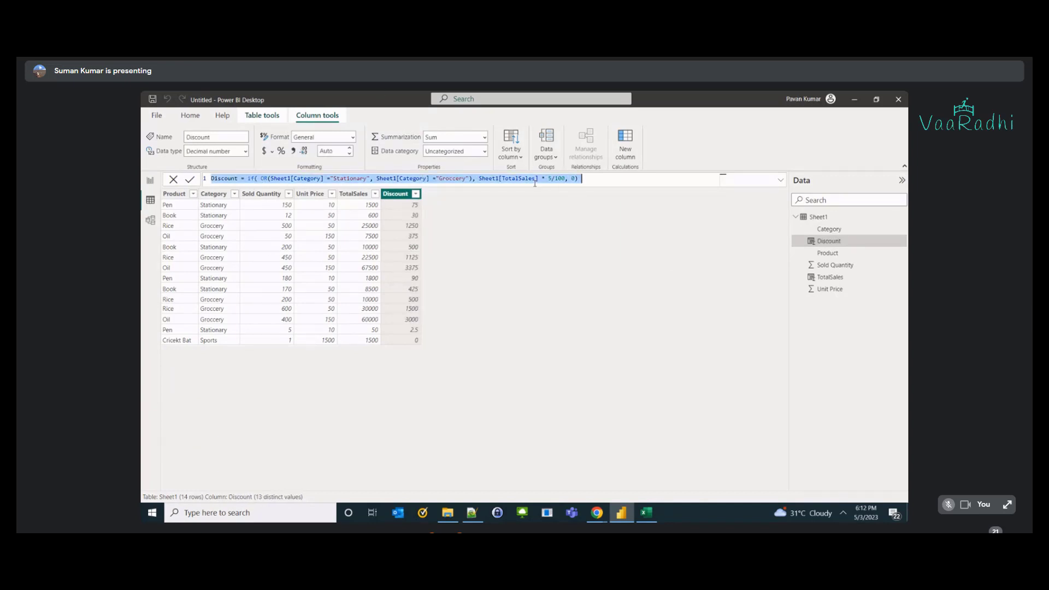
pyautogui.press('super')
pyautogui.write('paint')
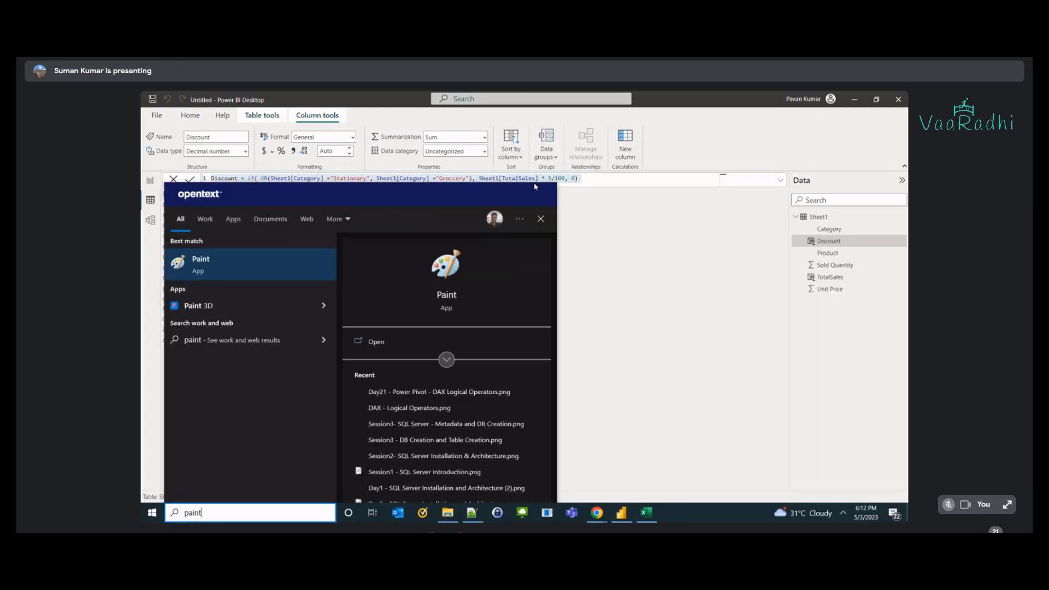
pyautogui.press('Return')
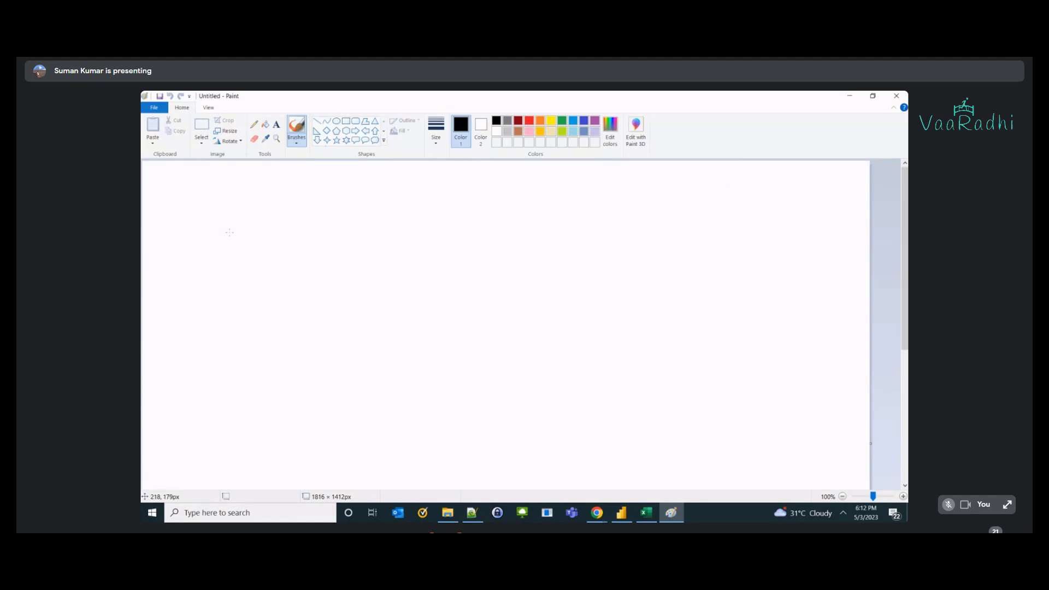
# - Paste the Discount formula into a wide text box on the canvas and break the line before the if expression
pyautogui.click(277, 124)
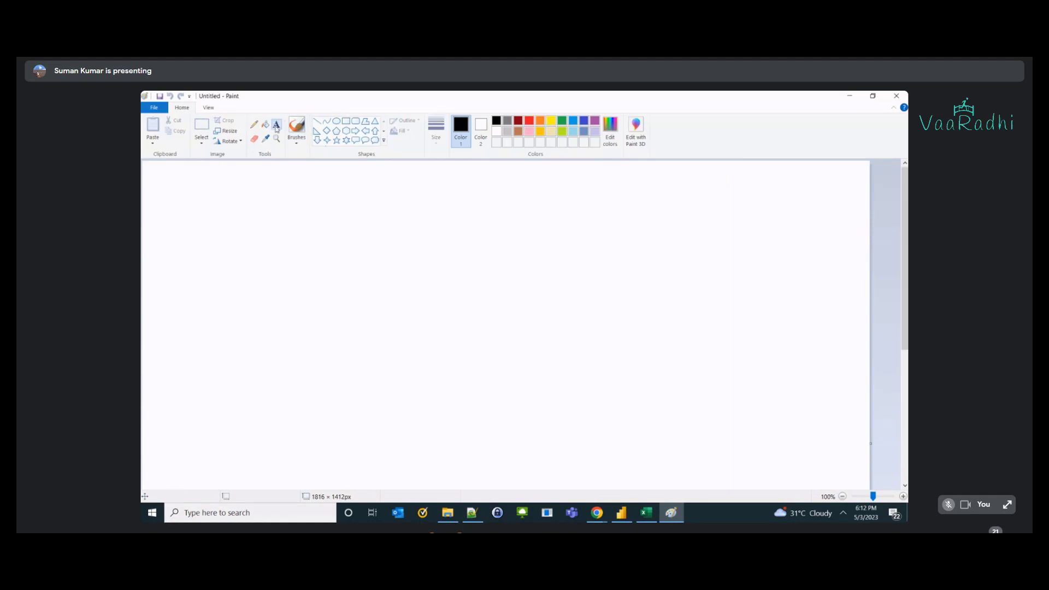
pyautogui.click(200, 200)
pyautogui.hotkey('ctrl', 'v')
pyautogui.write(')')
pyautogui.moveTo(330, 252); pyautogui.dragTo(868, 252)
pyautogui.click(257, 208)
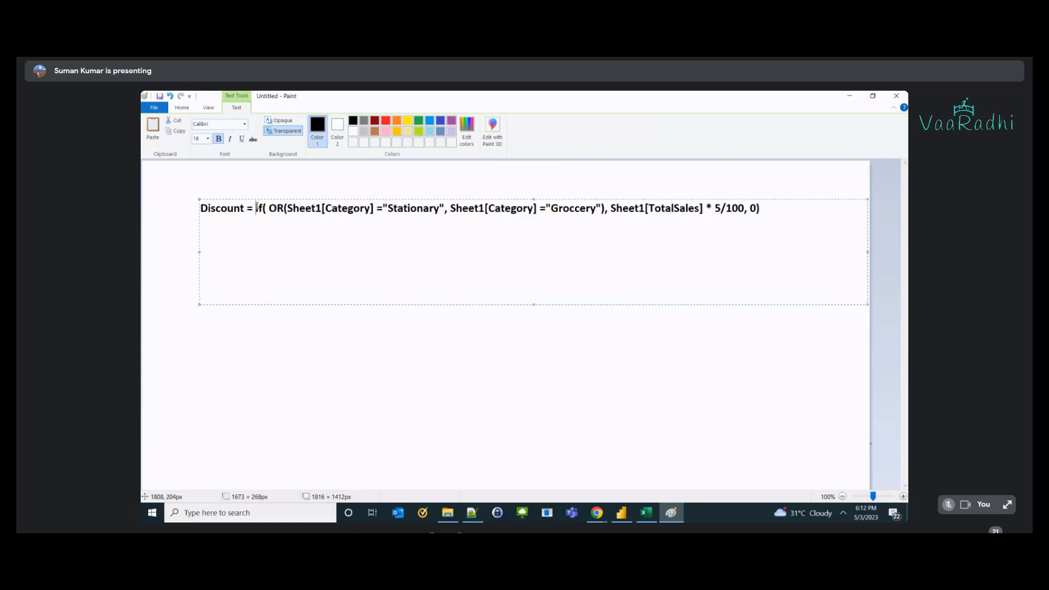
pyautogui.press('Return')
# - Colour the whole OR(...) part of the pasted formula red
pyautogui.hotkey('ctrl', 'shift', 'Right')
pyautogui.hotkey('ctrl', 'shift', 'Right')
pyautogui.hotkey('ctrl', 'shift', 'Right')
pyautogui.hotkey('ctrl', 'shift', 'Right')
pyautogui.hotkey('ctrl', 'shift', 'Right')
pyautogui.hotkey('ctrl', 'shift', 'Right')
pyautogui.hotkey('ctrl', 'shift', 'Right')
pyautogui.hotkey('ctrl', 'shift', 'Right')
pyautogui.hotkey('ctrl', 'shift', 'Right')
pyautogui.hotkey('ctrl', 'shift', 'Right')
pyautogui.hotkey('ctrl', 'shift', 'Right')
pyautogui.hotkey('ctrl', 'shift', 'Right')
pyautogui.hotkey('ctrl', 'shift', 'Right')
pyautogui.hotkey('ctrl', 'shift', 'Right')
pyautogui.hotkey('ctrl', 'shift', 'Right')
pyautogui.hotkey('ctrl', 'shift', 'Right')
pyautogui.hotkey('ctrl', 'shift', 'Right')
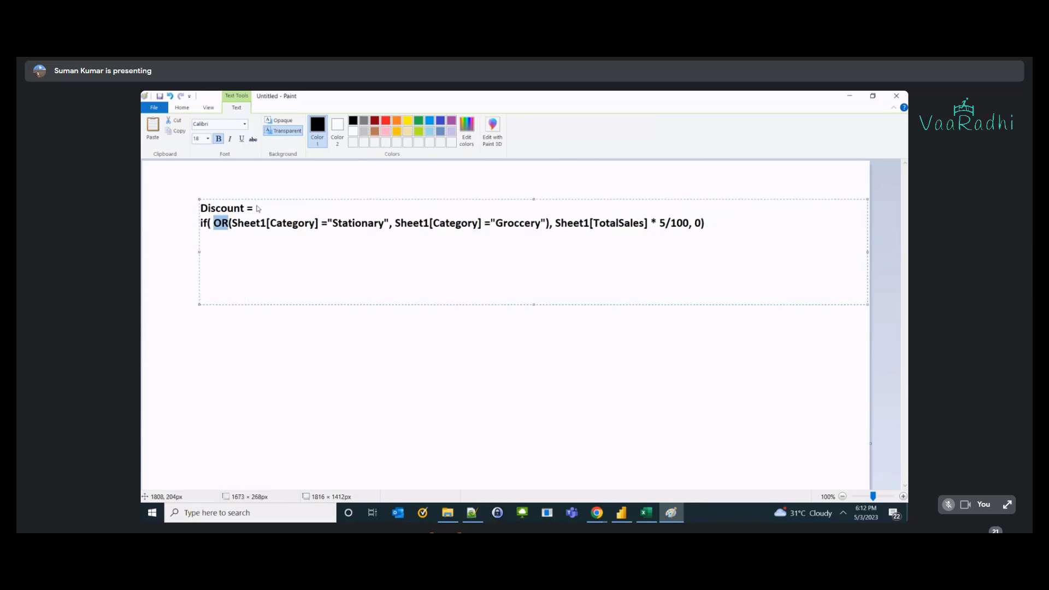
pyautogui.hotkey('ctrl', 'shift', 'Left')
pyautogui.hotkey('ctrl', 'shift', 'Left')
pyautogui.hotkey('shift', 'Right')
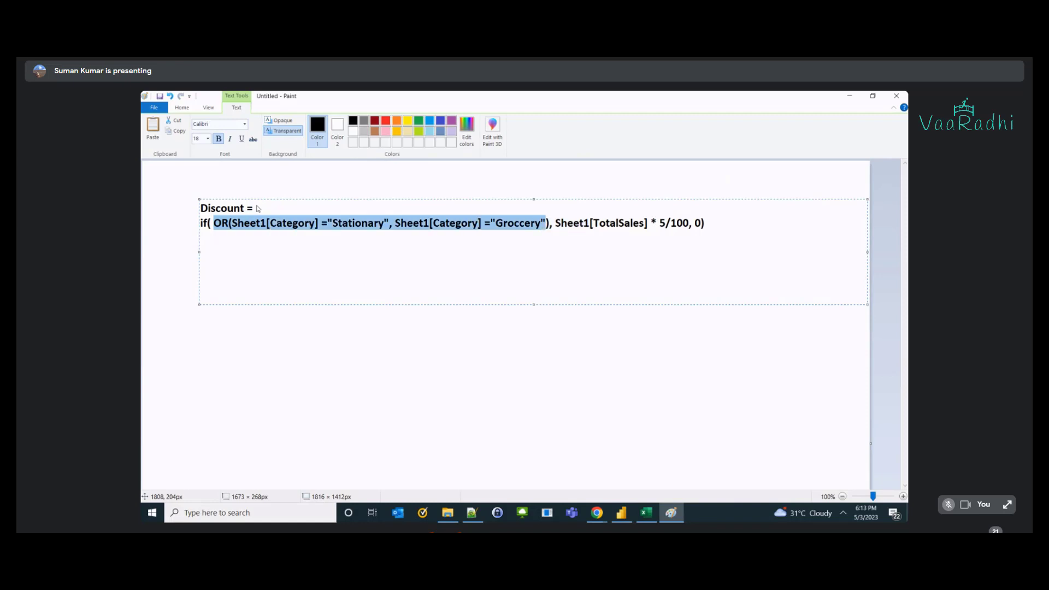
pyautogui.hotkey('shift', 'Right')
pyautogui.click(386, 121)
pyautogui.click(379, 223)
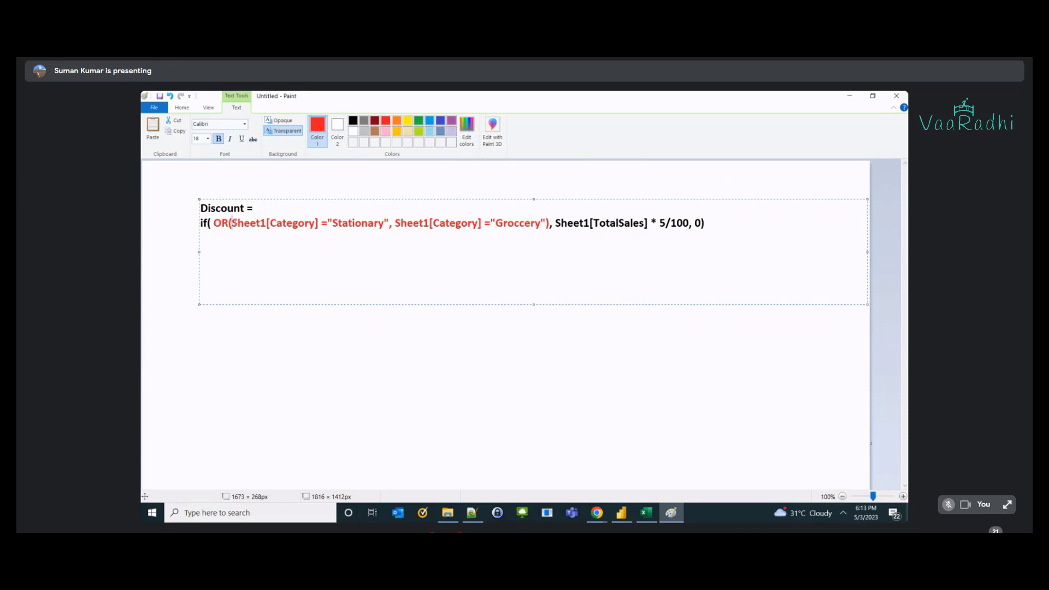
# - Colour both category conditions inside the OR function green
pyautogui.moveTo(232, 223); pyautogui.dragTo(386, 223)
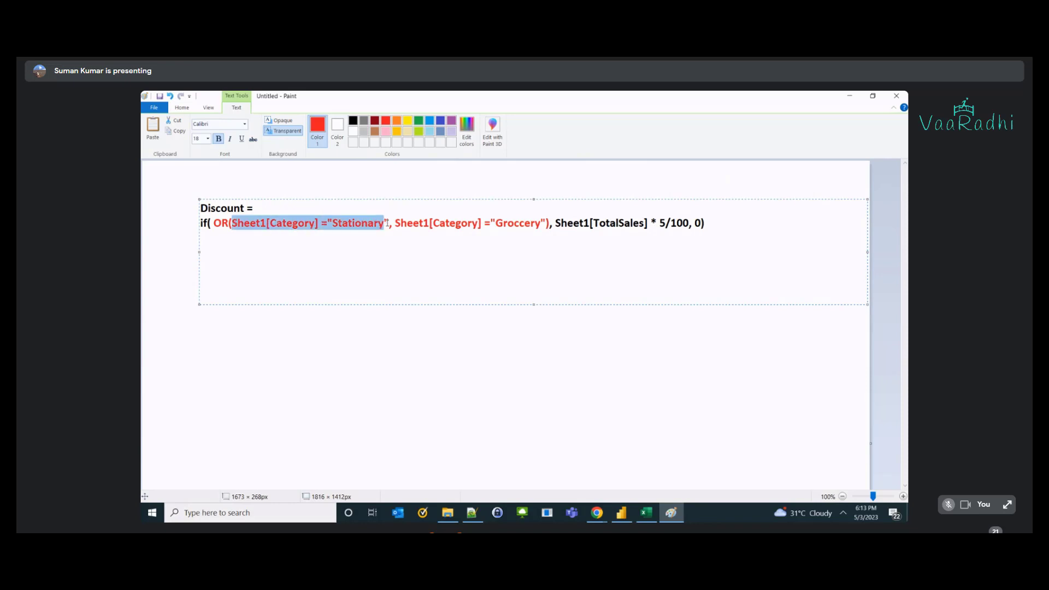
pyautogui.click(419, 121)
pyautogui.click(389, 235)
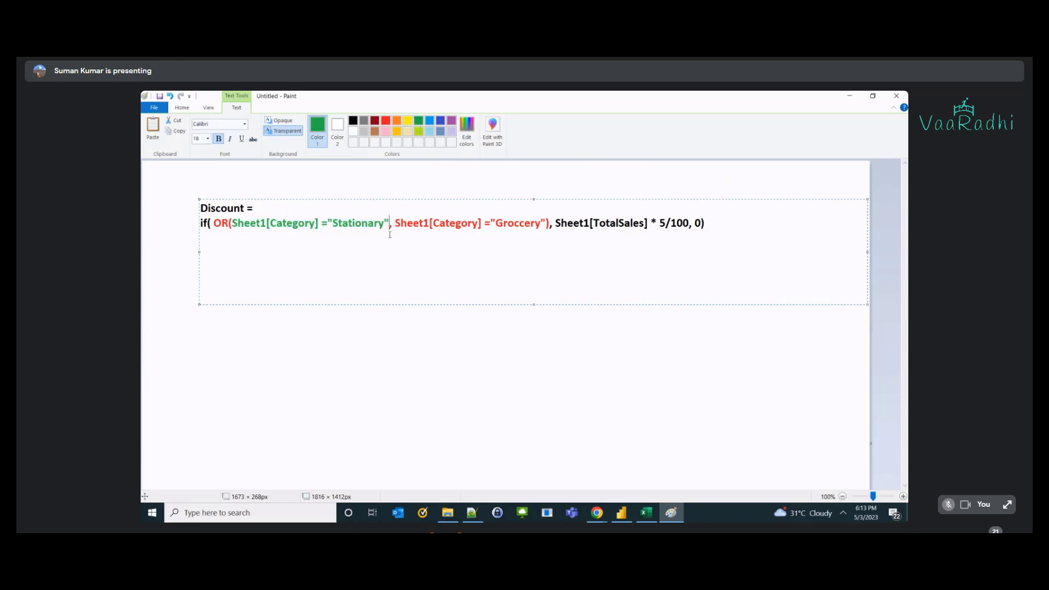
pyautogui.moveTo(394, 223); pyautogui.dragTo(546, 226)
pyautogui.click(418, 121)
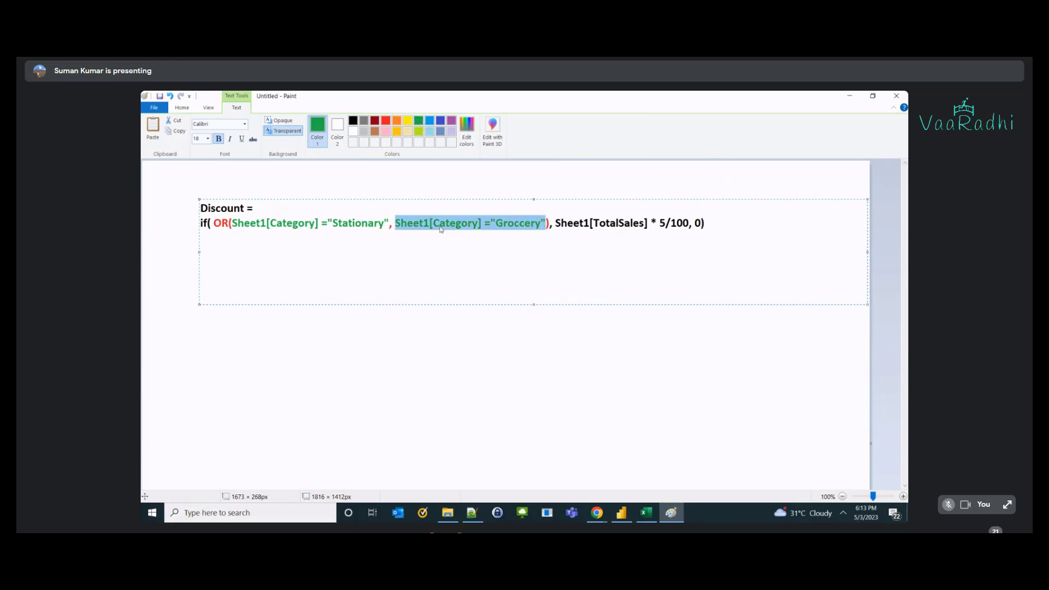
pyautogui.click(440, 227)
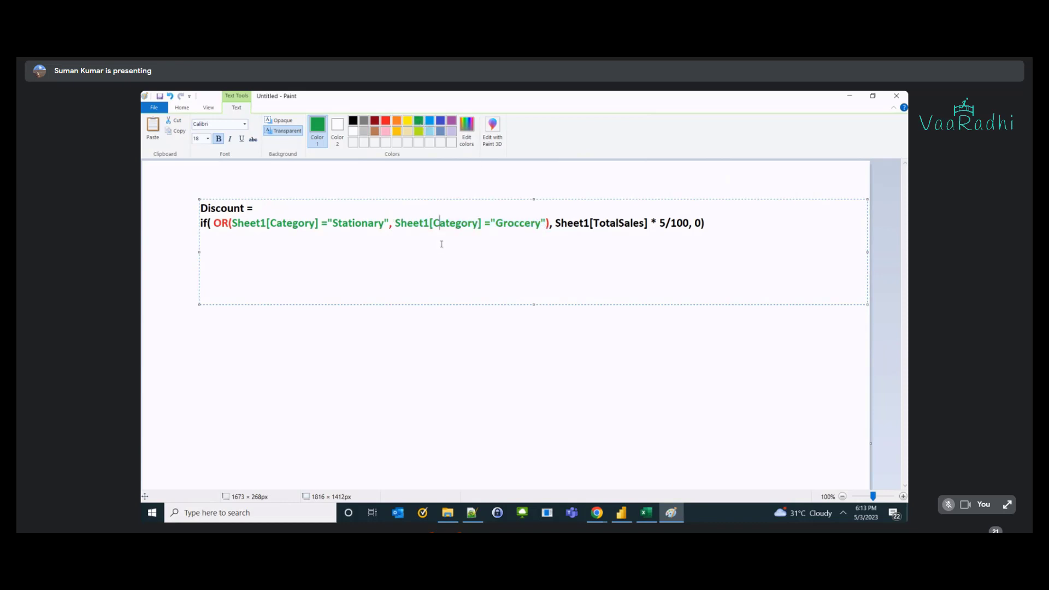
# - Colour the true result Sheet1[TotalSales] * 5/100 and the false result 0 green
pyautogui.doubleClick(372, 224)
pyautogui.doubleClick(518, 224)
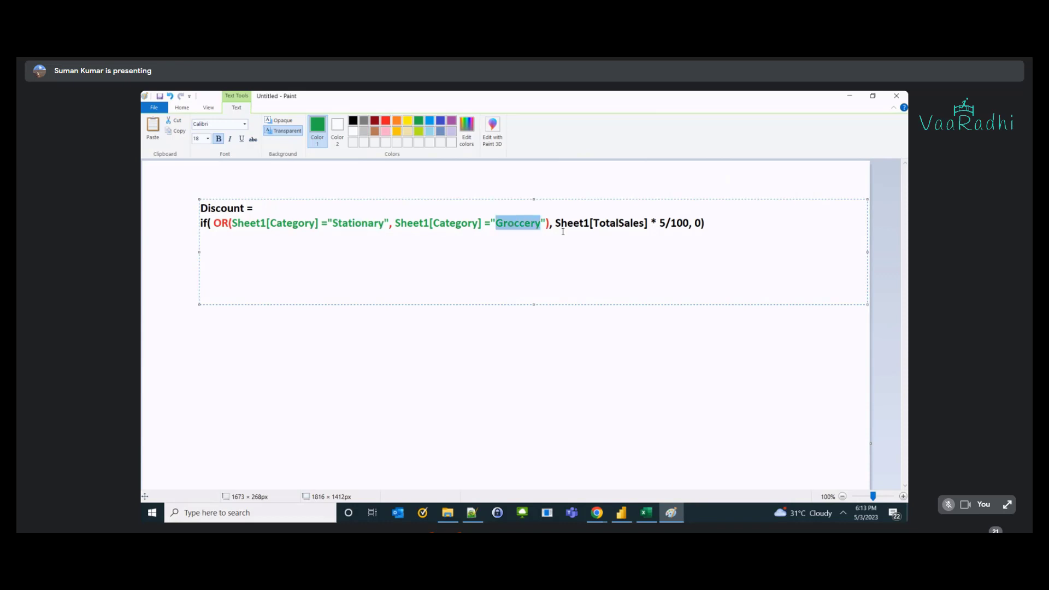
pyautogui.moveTo(556, 221); pyautogui.dragTo(691, 223)
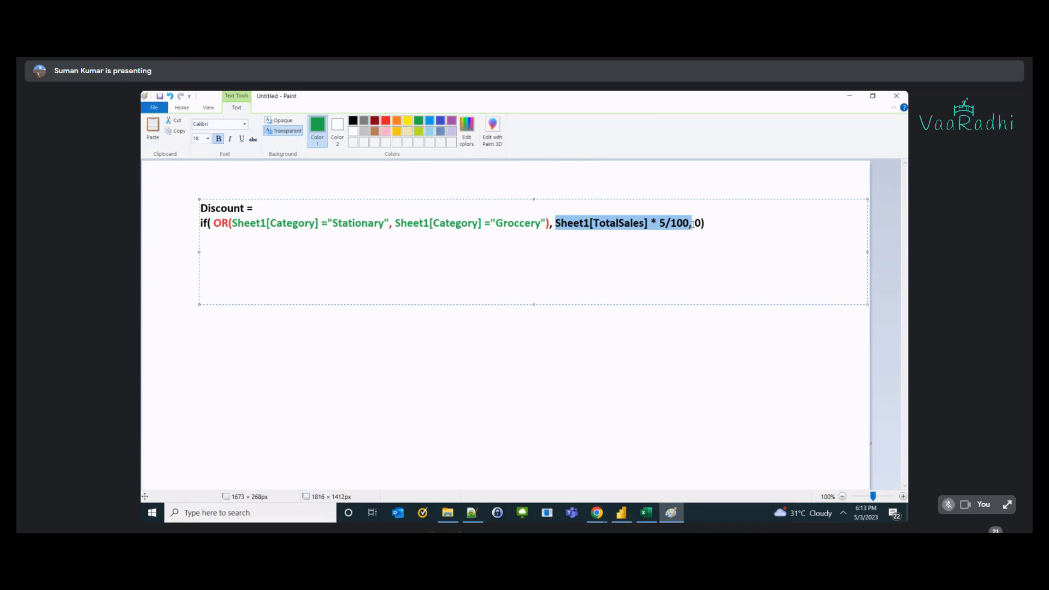
pyautogui.moveTo(692, 224); pyautogui.dragTo(702, 223)
pyautogui.click(418, 120)
pyautogui.click(418, 121)
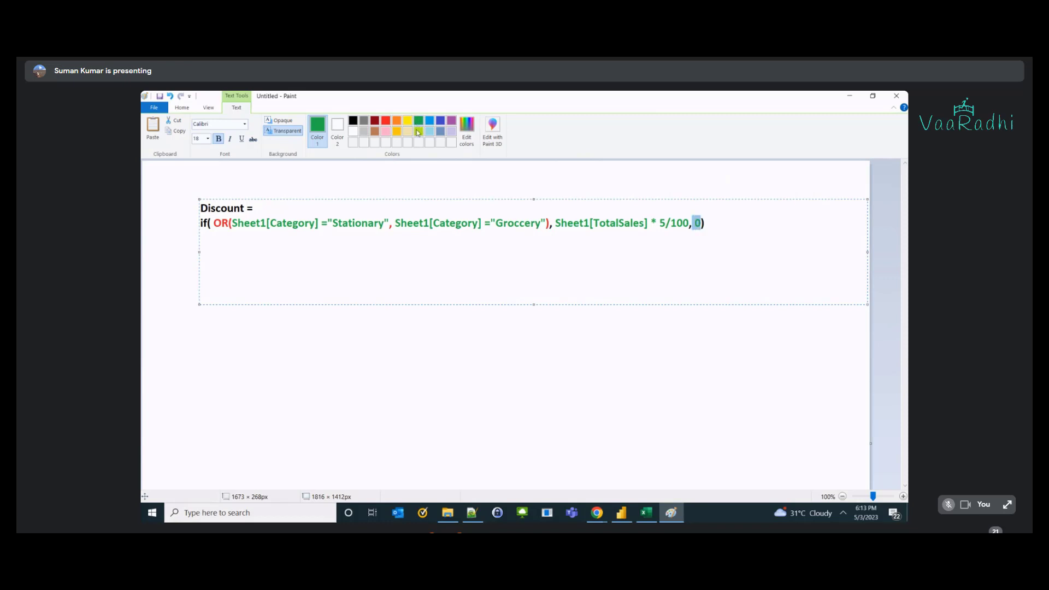
pyautogui.click(462, 224)
# - Switch to Power BI to check the Category values against the Discount column, and return to Paint
pyautogui.hotkey('alt', 'Tab')
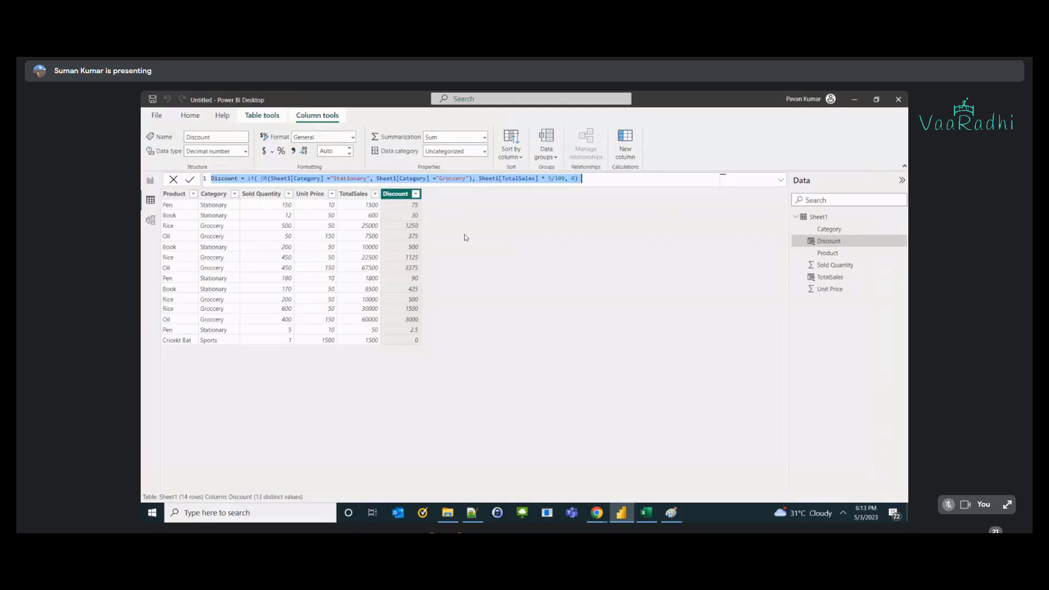
pyautogui.click(217, 235)
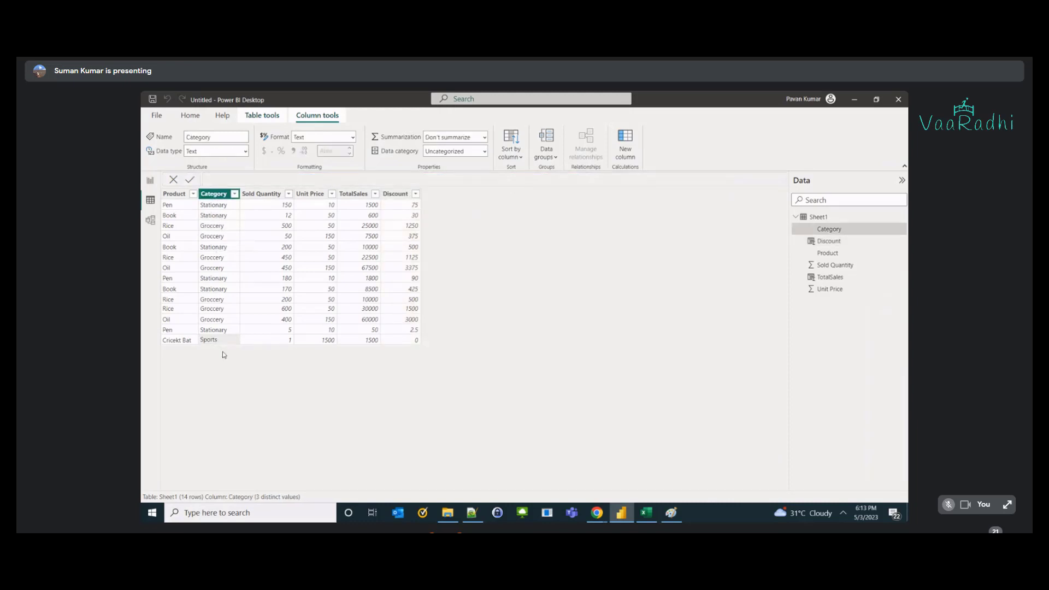
pyautogui.hotkey('alt', 'Tab')
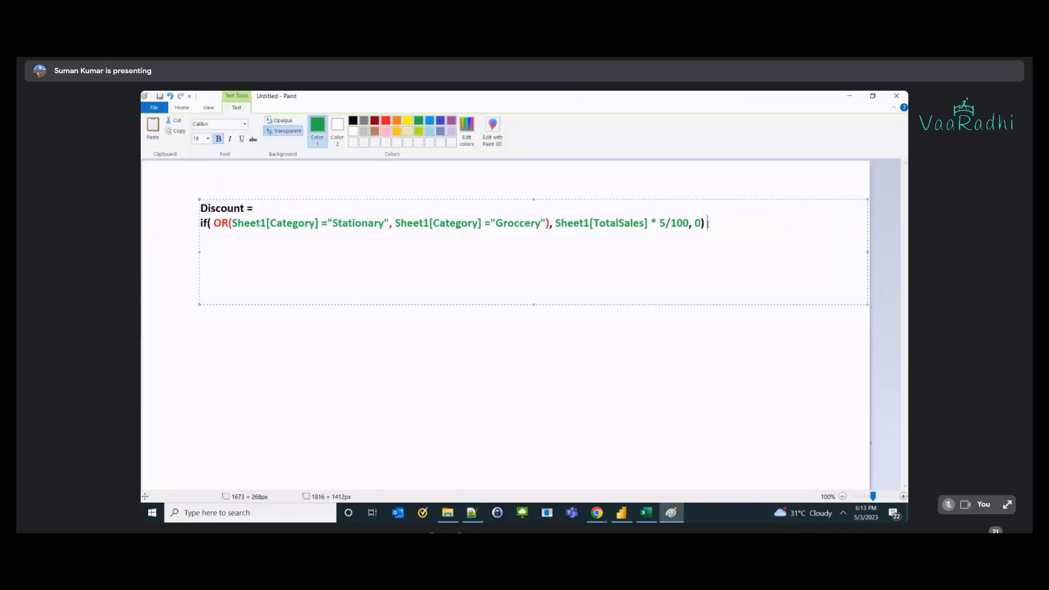
# - Copy the complete if expression line below "Discount =" in the Paint text box
pyautogui.moveTo(708, 225); pyautogui.dragTo(201, 240)
pyautogui.hotkey('ctrl', 'c')
pyautogui.hotkey('alt', 'Tab')
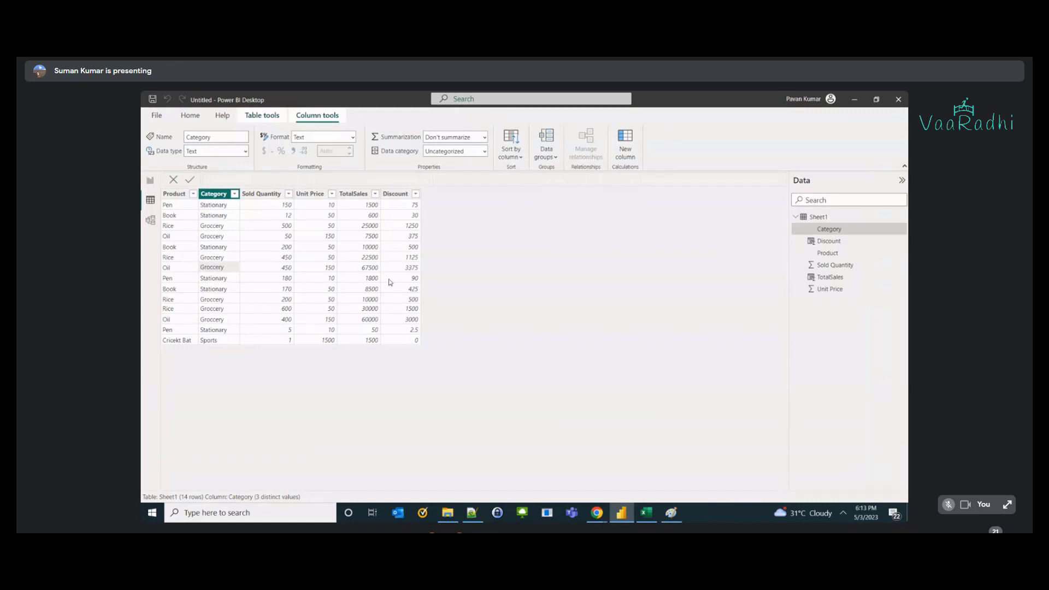
pyautogui.hotkey('alt', 'Tab')
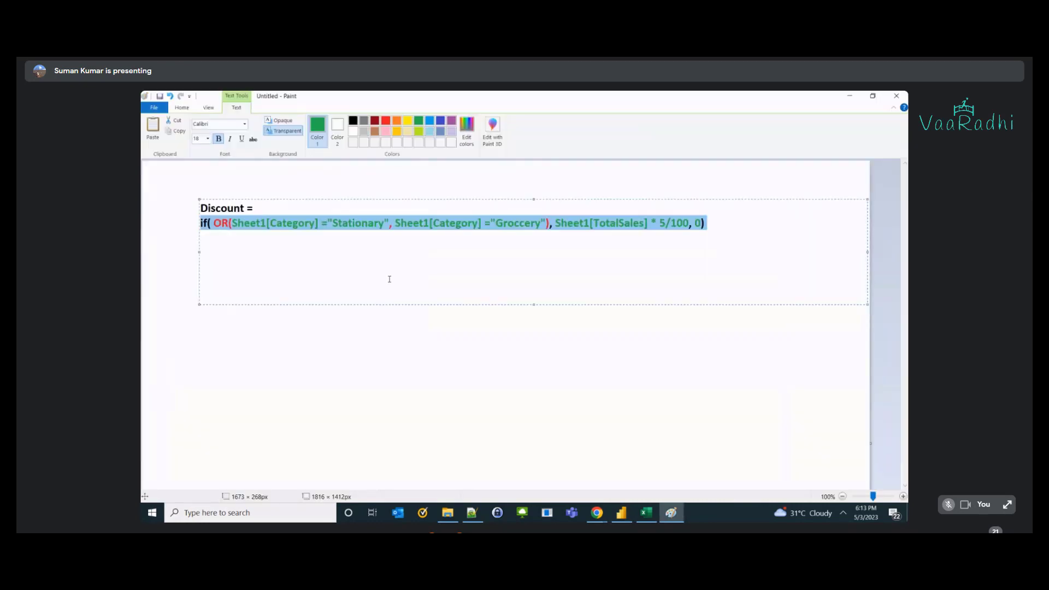
# - Switch to Power BI and examine the Stationary, Groccery and Sports rows in the Category column
pyautogui.hotkey('alt', 'Tab')
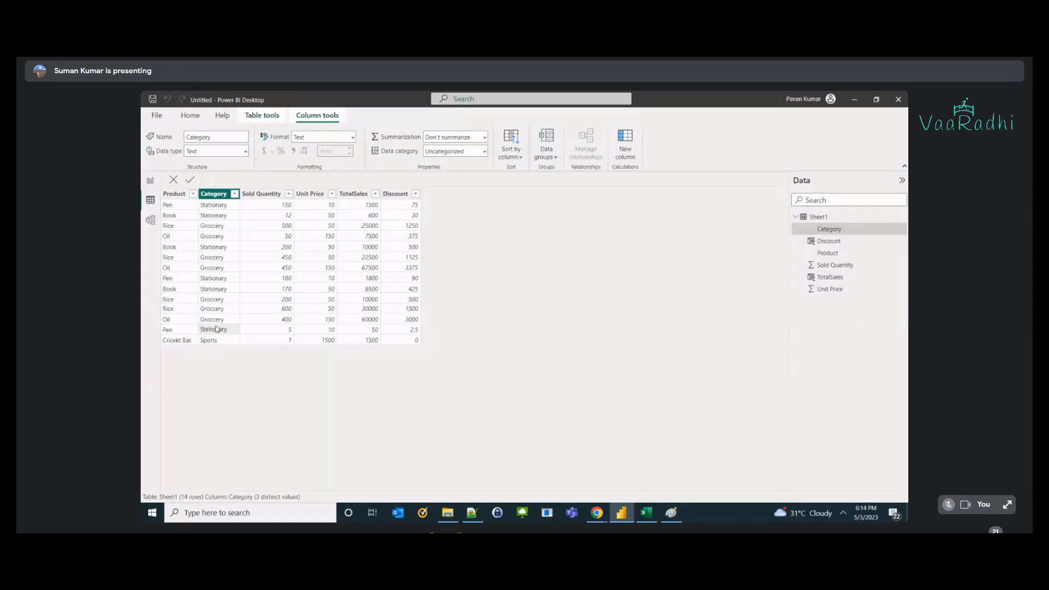
pyautogui.click(217, 206)
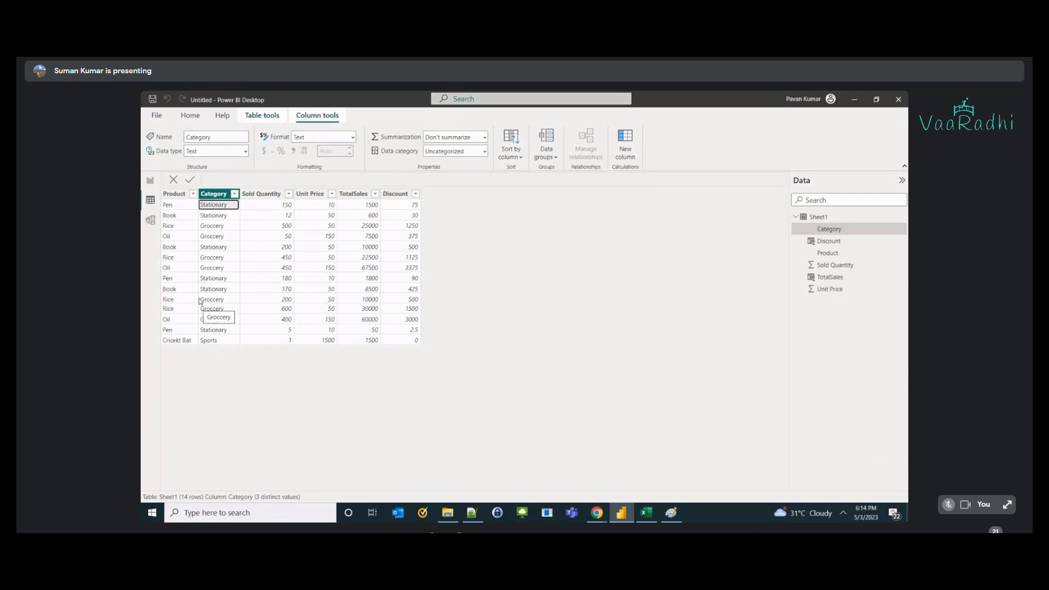
pyautogui.click(208, 340)
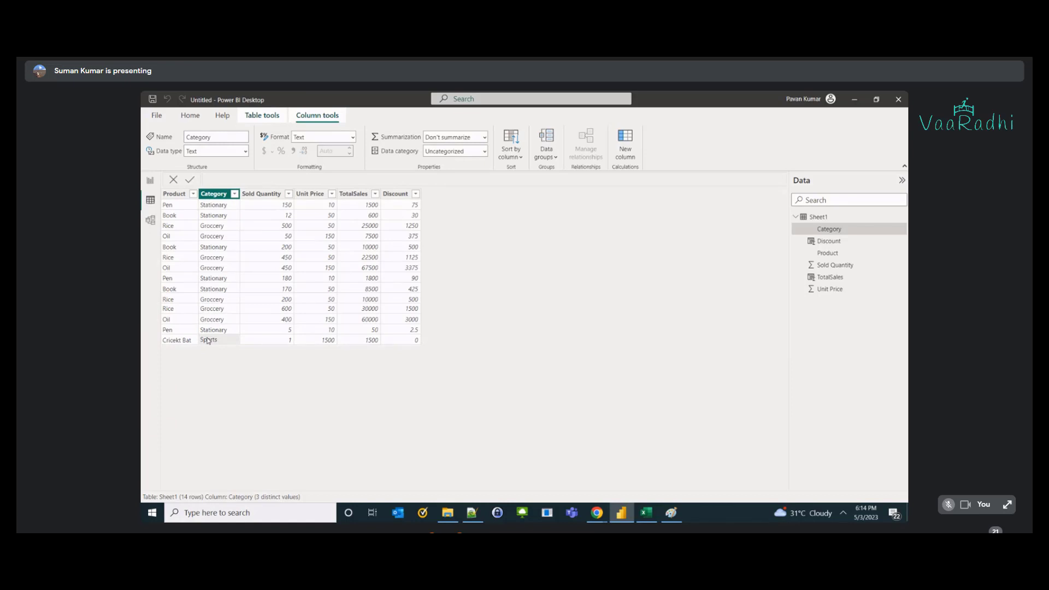
pyautogui.click(215, 332)
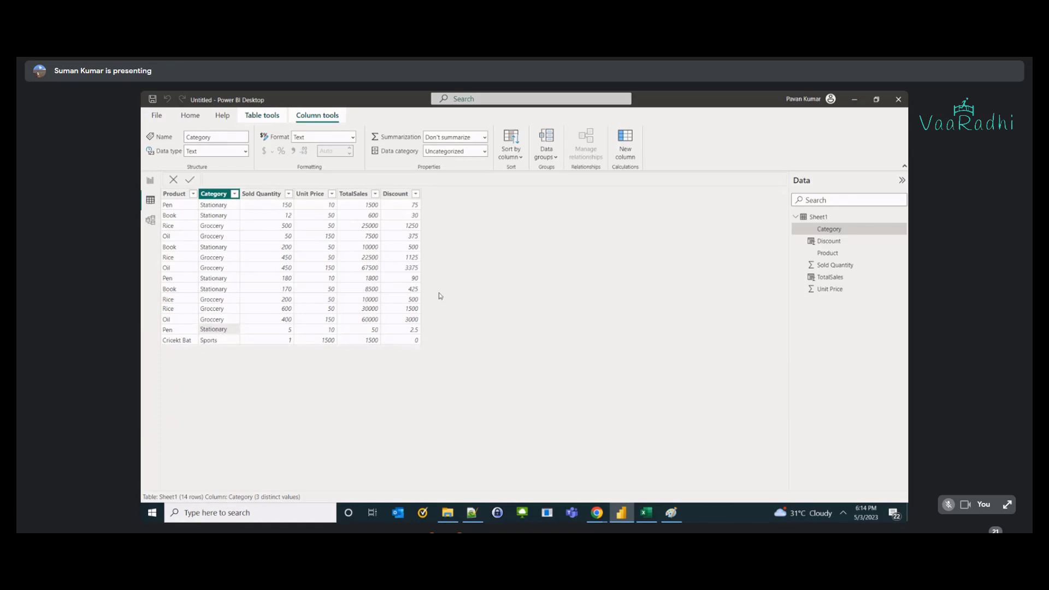
# - Switch back to Paint and paste a duplicate of the if expression below the original, leaving one blank line
pyautogui.hotkey('alt', 'Tab')
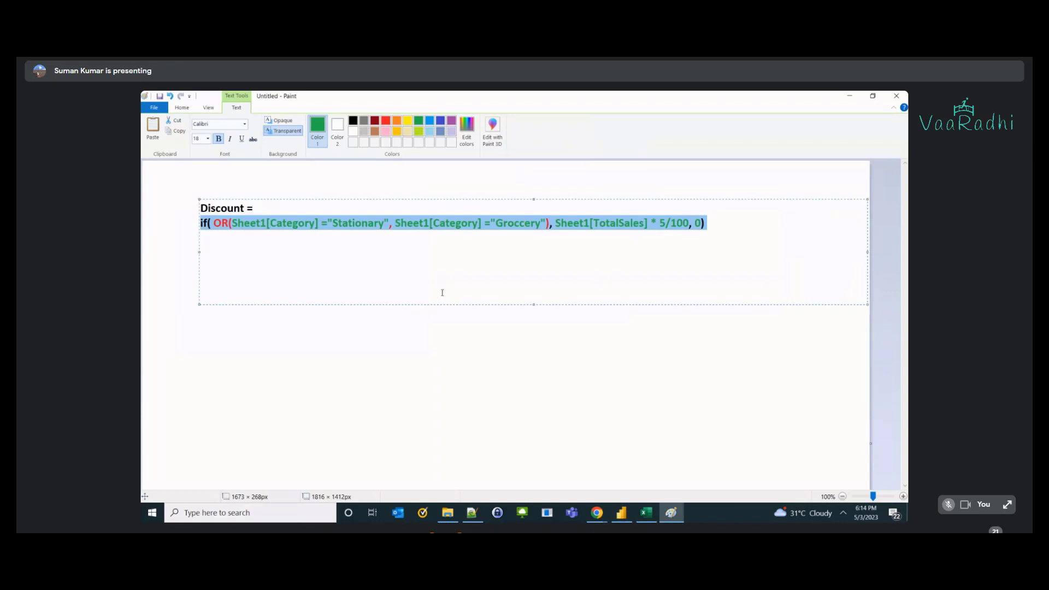
pyautogui.click(775, 233)
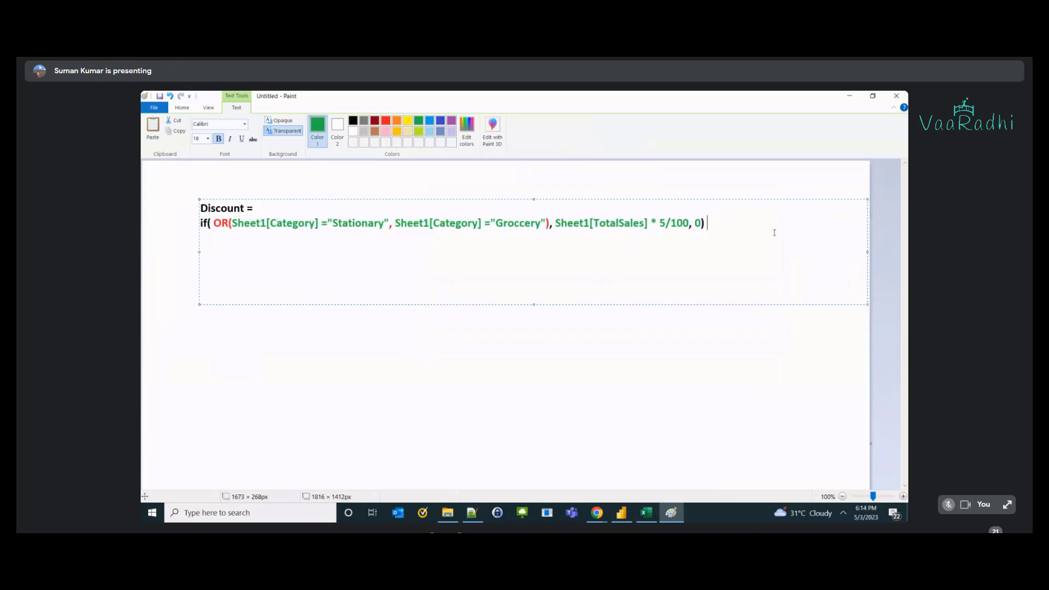
pyautogui.press('Return')
pyautogui.press('Return')
pyautogui.hotkey('ctrl', 'v')
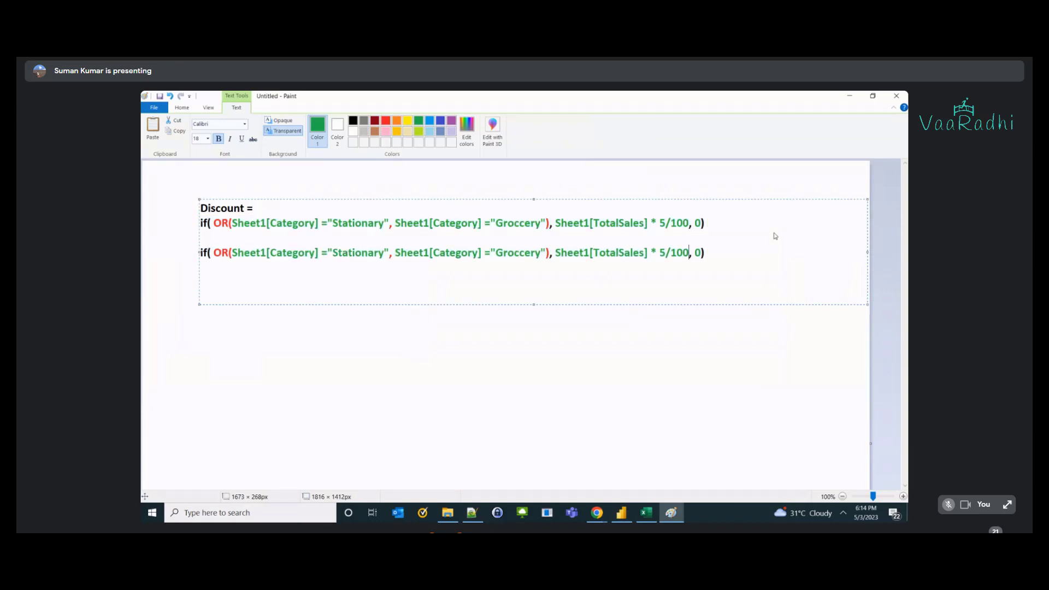
# - Replace OR with NOT in the duplicated if expression
pyautogui.press('Left')
pyautogui.press('Left')
pyautogui.press('Left')
pyautogui.press('Left')
pyautogui.press('Left')
pyautogui.press('Left')
pyautogui.press('Left')
pyautogui.press('Left')
pyautogui.press('Left')
pyautogui.press('Left')
pyautogui.press('Left')
pyautogui.press('Left')
pyautogui.press('Left')
pyautogui.press('Left')
pyautogui.press('Left')
pyautogui.press('Left')
pyautogui.press('Left')
pyautogui.press('Left')
pyautogui.press('Left')
pyautogui.press('Left')
pyautogui.hotkey('shift', 'Left')
pyautogui.hotkey('shift', 'Left')
pyautogui.write('N')
pyautogui.write('T')
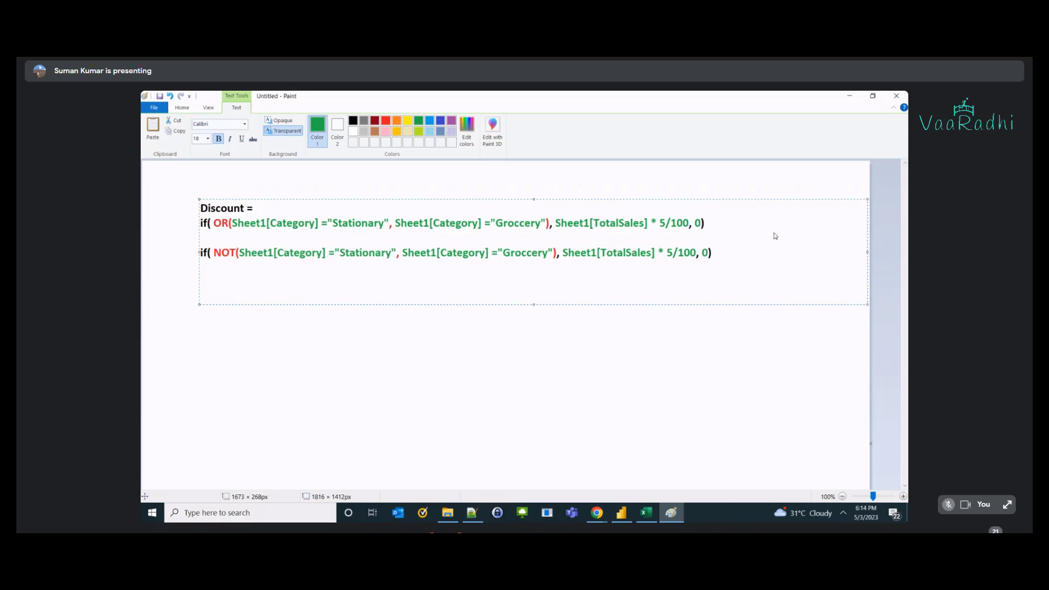
# - Replace "Stationary" with "Sports" in the NOT expression
pyautogui.press('Right')
pyautogui.press('Right')
pyautogui.press('Right')
pyautogui.press('Right')
pyautogui.press('Right')
pyautogui.press('Right')
pyautogui.press('Right')
pyautogui.press('Right')
pyautogui.press('Right')
pyautogui.press('Right')
pyautogui.press('Right')
pyautogui.press('Right')
pyautogui.press('Right')
pyautogui.press('Right')
pyautogui.press('Right')
pyautogui.press('Right')
pyautogui.press('Right')
pyautogui.press('Right')
pyautogui.press('Right')
pyautogui.press('Right')
pyautogui.hotkey('ctrl', 'shift', 'Right')
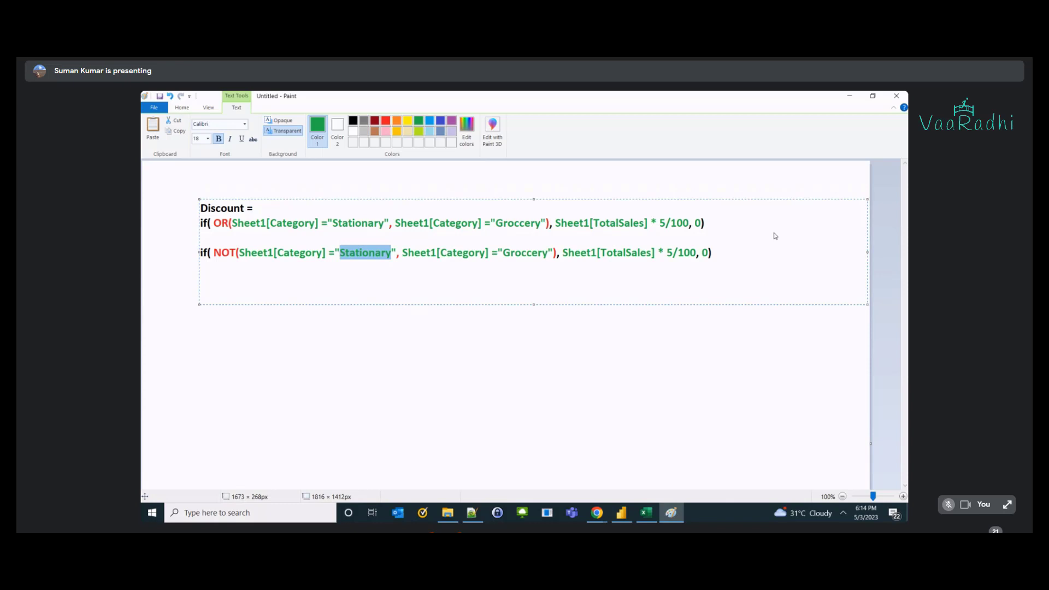
pyautogui.write('Sports')
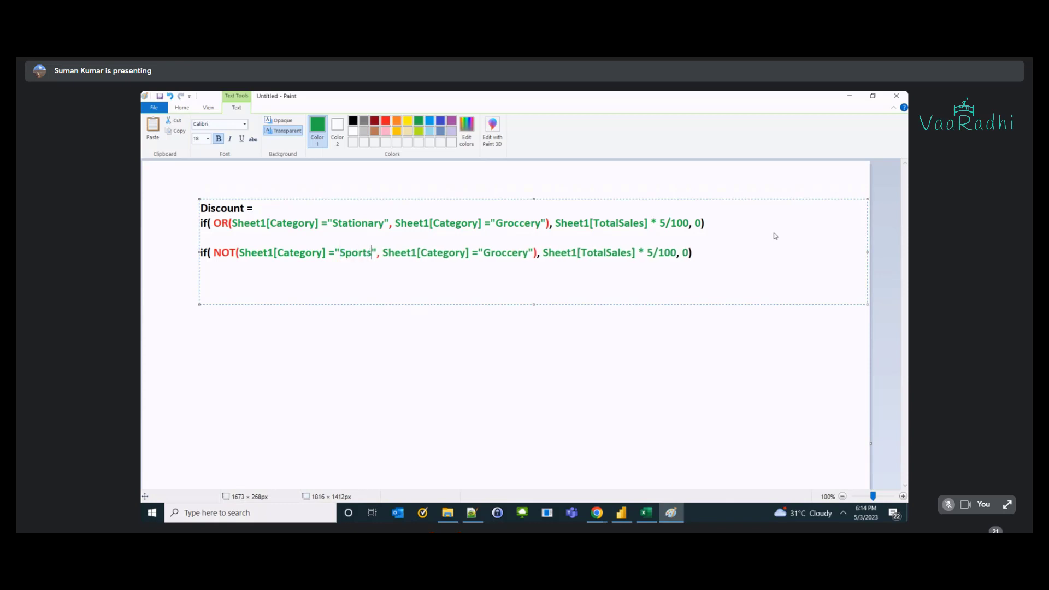
# - Delete the comma and the Sheet1[Category] ="Groccery" condition from the NOT expression, keeping its closing parenthesis
pyautogui.press('Left')
pyautogui.hotkey('ctrl', 'shift', 'Right')
pyautogui.hotkey('ctrl', 'shift', 'Right')
pyautogui.hotkey('ctrl', 'shift', 'Right')
pyautogui.hotkey('ctrl', 'shift', 'Right')
pyautogui.hotkey('ctrl', 'shift', 'Right')
pyautogui.hotkey('ctrl', 'shift', 'Right')
pyautogui.hotkey('ctrl', 'shift', 'Right')
pyautogui.hotkey('ctrl', 'shift', 'Right')
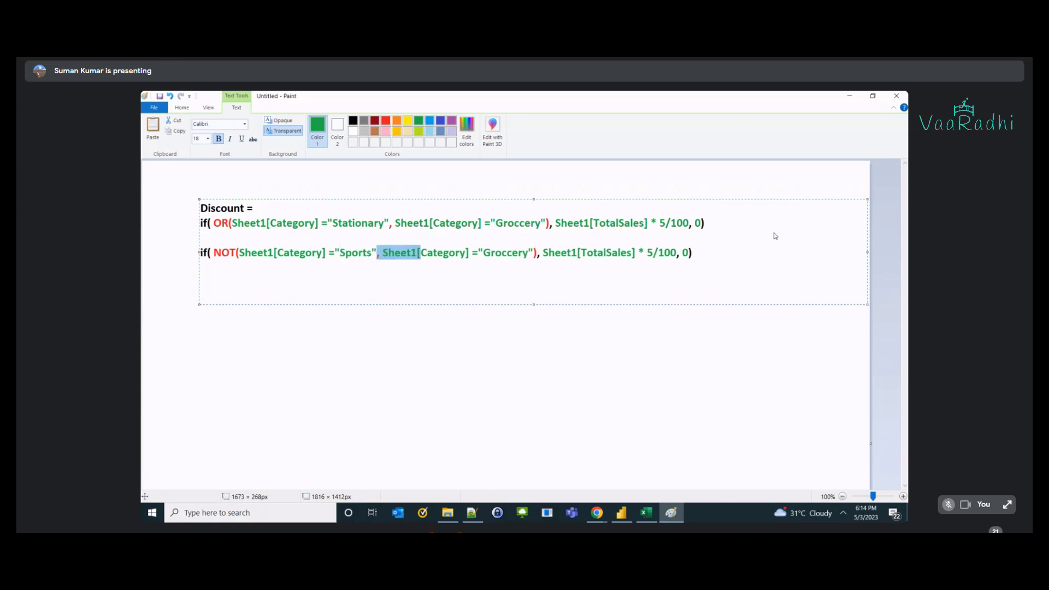
pyautogui.hotkey('shift', 'Left')
pyautogui.hotkey('shift', 'Left')
pyautogui.press('Delete')
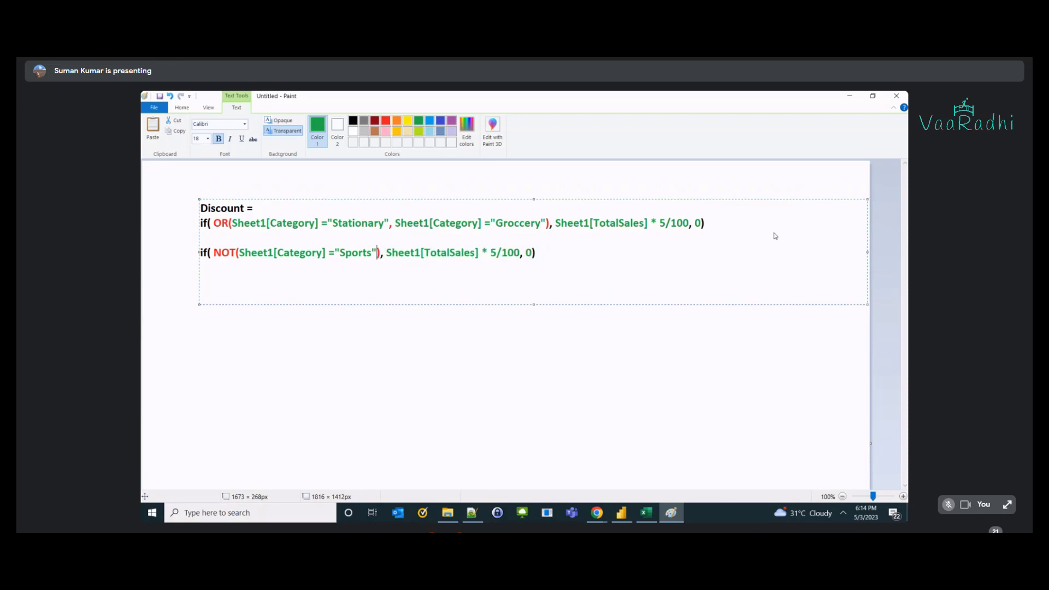
# - Copy the whole if expression line that contains NOT
pyautogui.press('End')
pyautogui.keyDown('shift'); pyautogui.click(202, 253); pyautogui.keyUp('shift')
pyautogui.hotkey('ctrl', 'c')
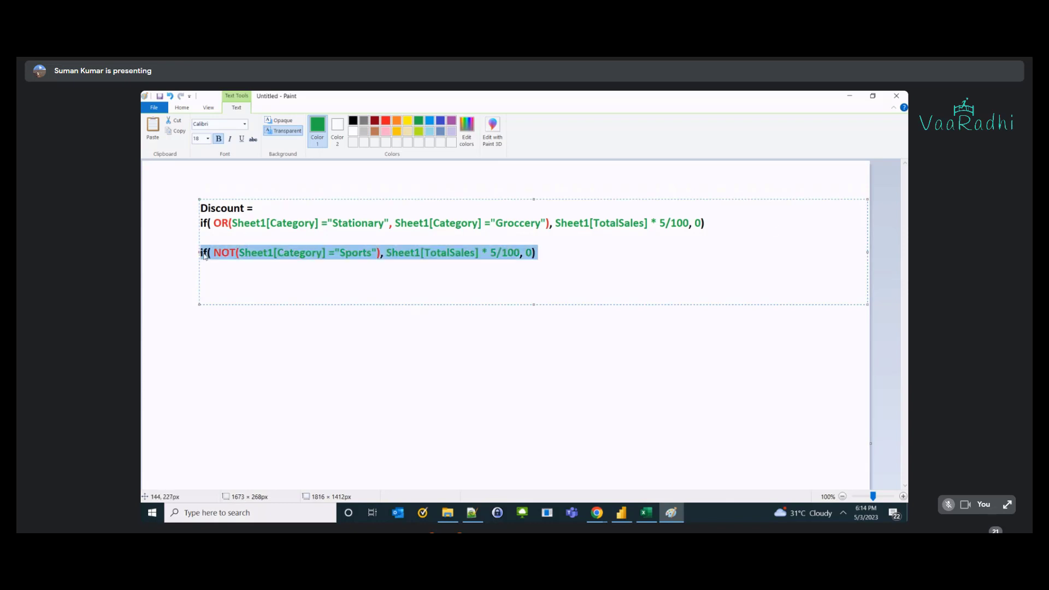
# - Switch to Power BI and add a calculated column DiscountThroughNOT to Sheet1, using the copied NOT expression as its formula
pyautogui.hotkey('alt', 'Tab')
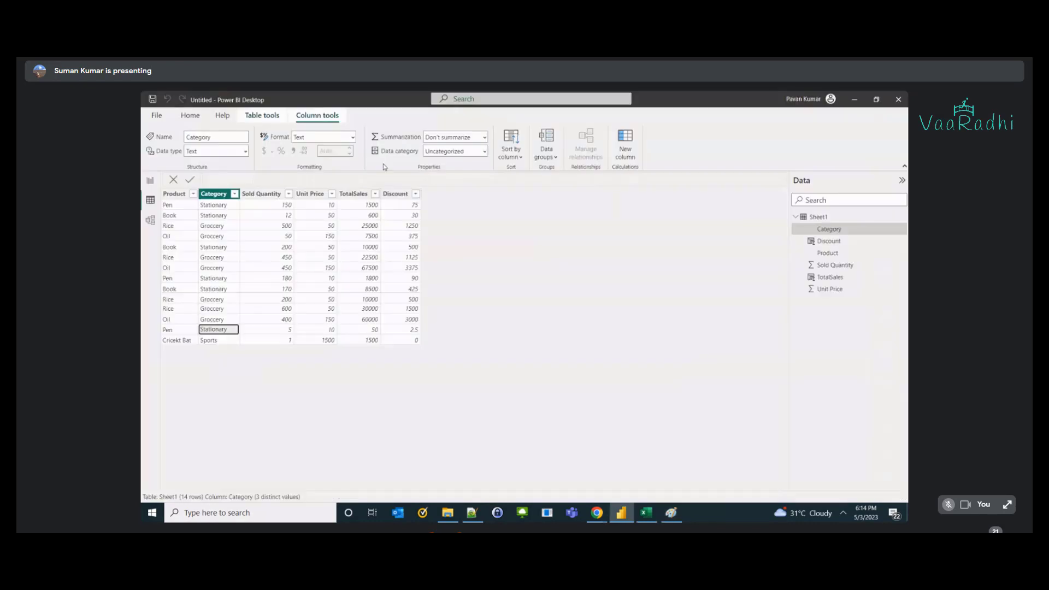
pyautogui.click(395, 195)
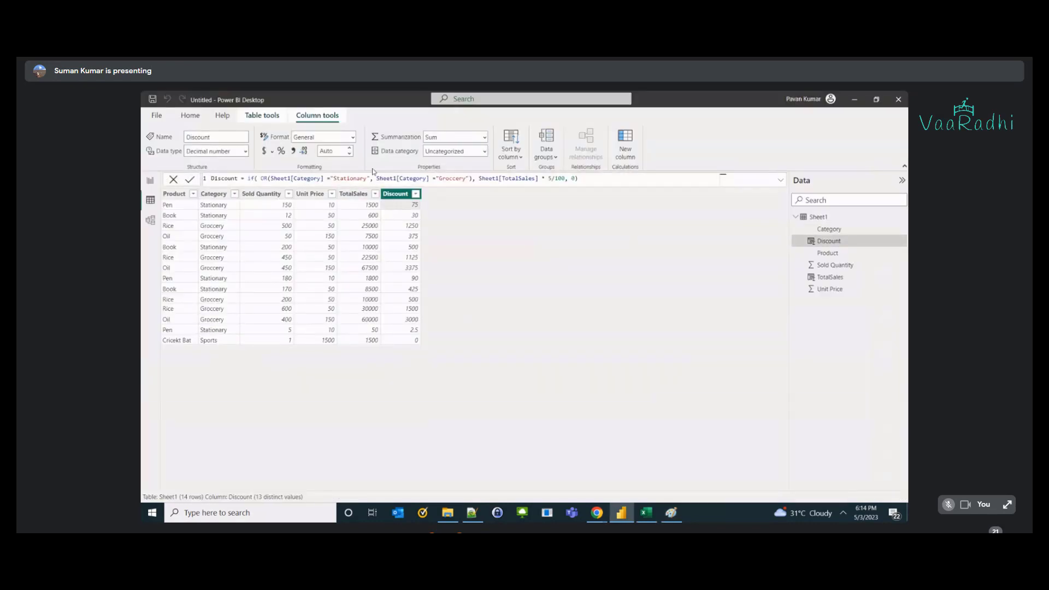
pyautogui.click(263, 116)
pyautogui.click(397, 152)
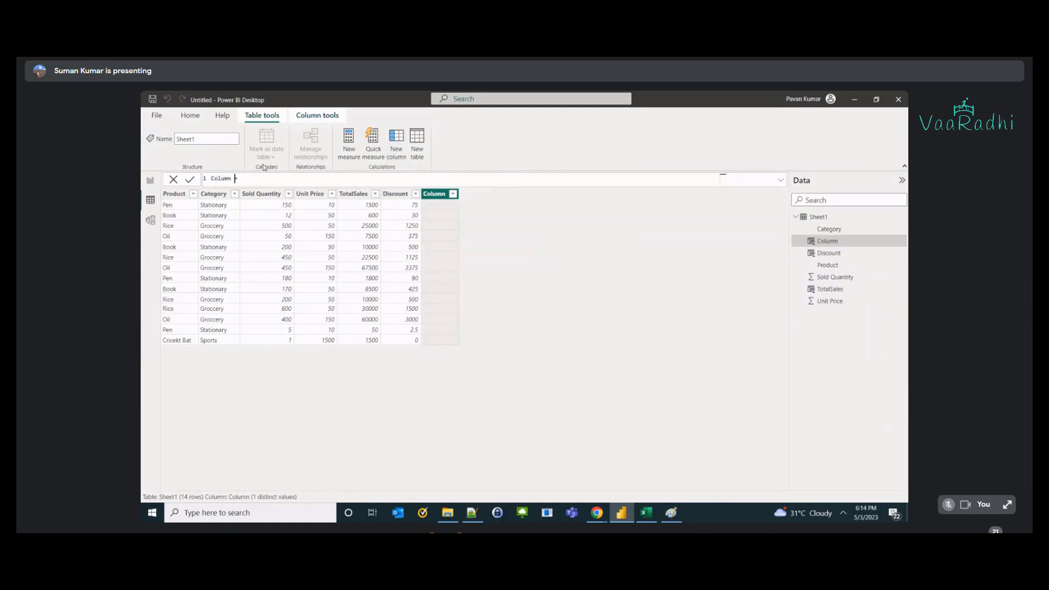
pyautogui.write('DiscountThroughNOT =')
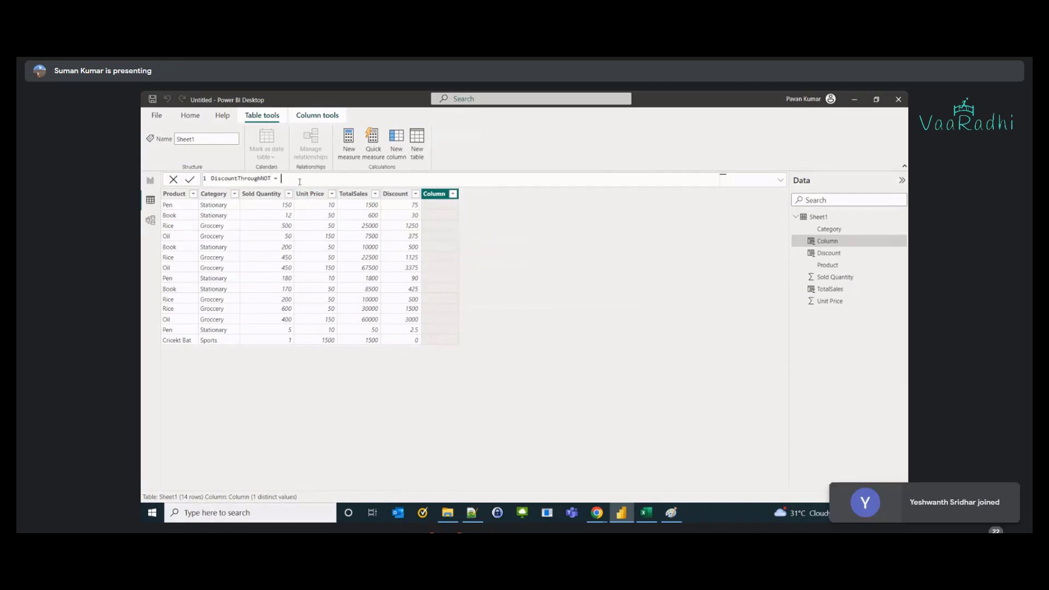
pyautogui.hotkey('ctrl', 'v')
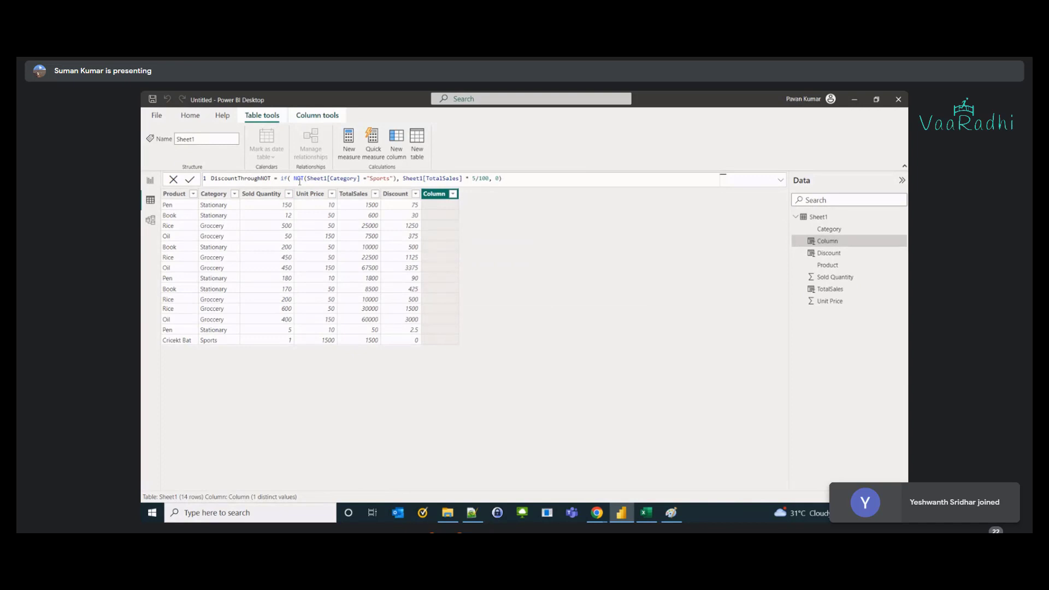
pyautogui.press('Return')
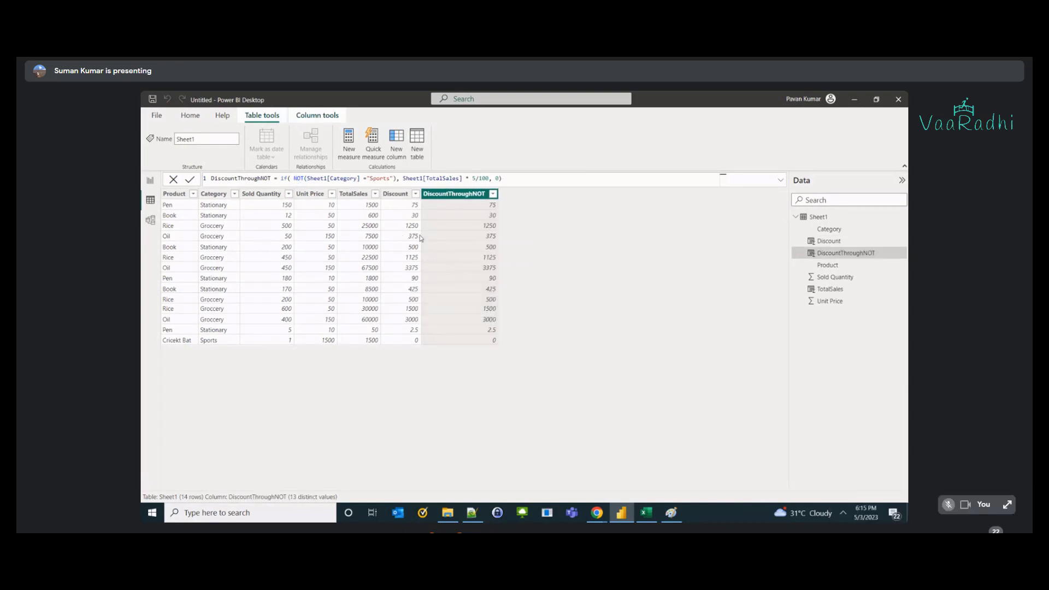
# - Compare the formulas of the Discount and DiscountThroughNOT columns, checking the OR conditions against the NOT condition
pyautogui.click(415, 215)
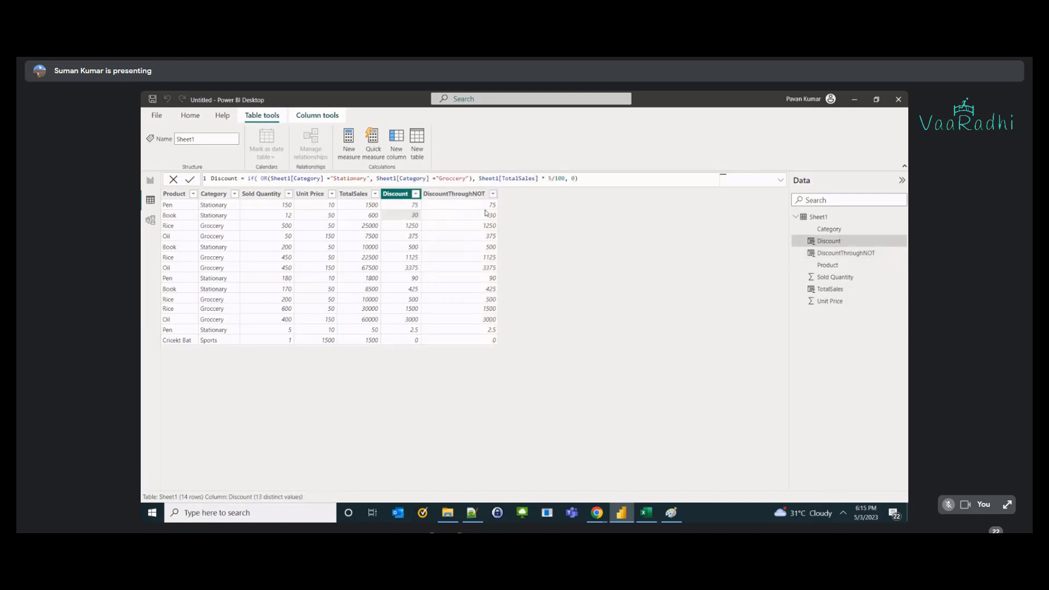
pyautogui.click(485, 213)
pyautogui.click(407, 209)
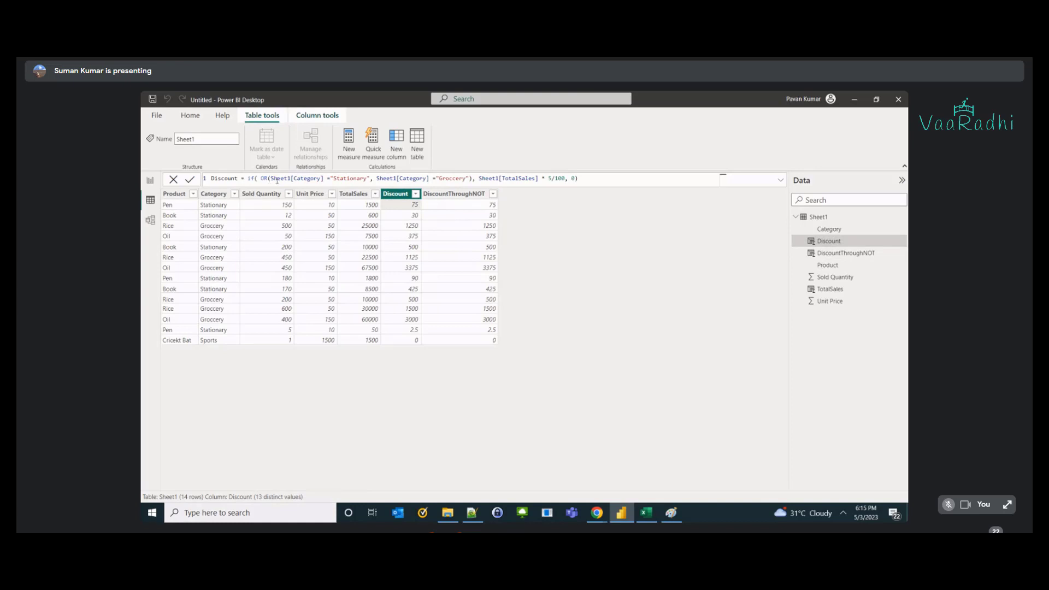
pyautogui.doubleClick(335, 179)
pyautogui.doubleClick(453, 178)
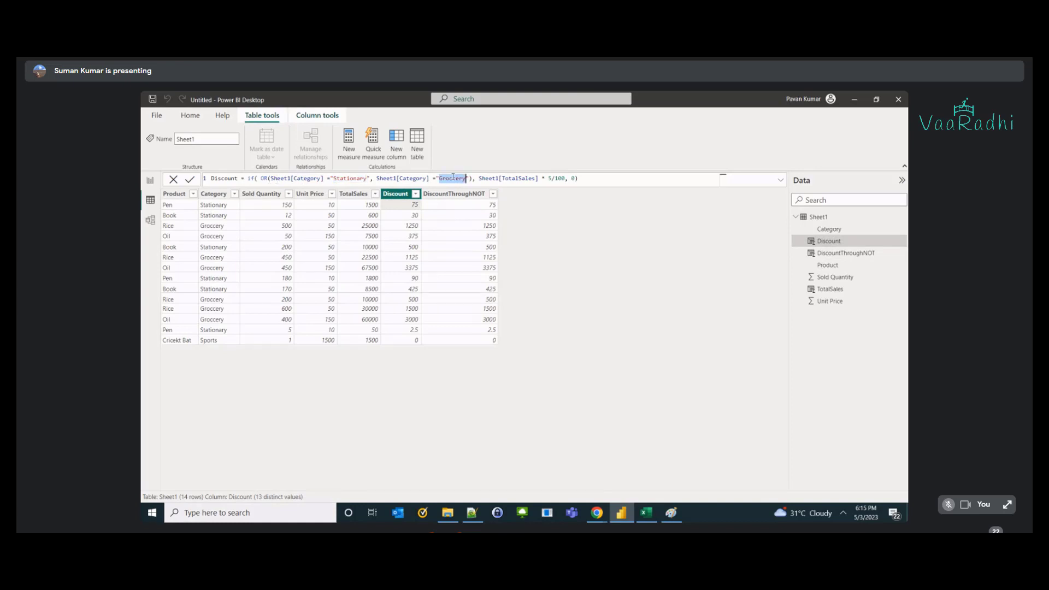
pyautogui.click(447, 196)
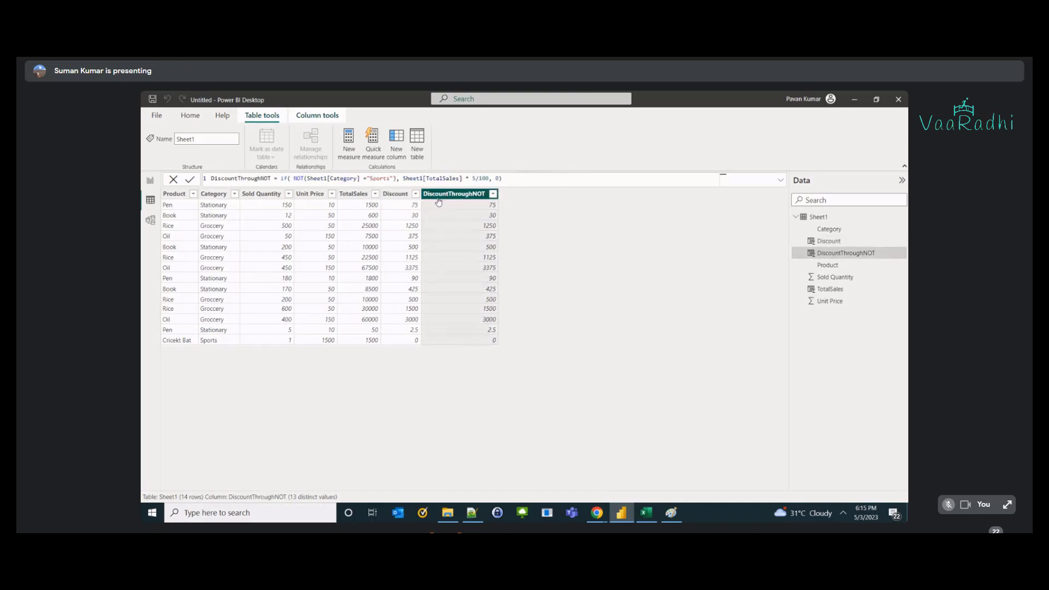
pyautogui.doubleClick(301, 179)
pyautogui.click(414, 207)
pyautogui.click(436, 211)
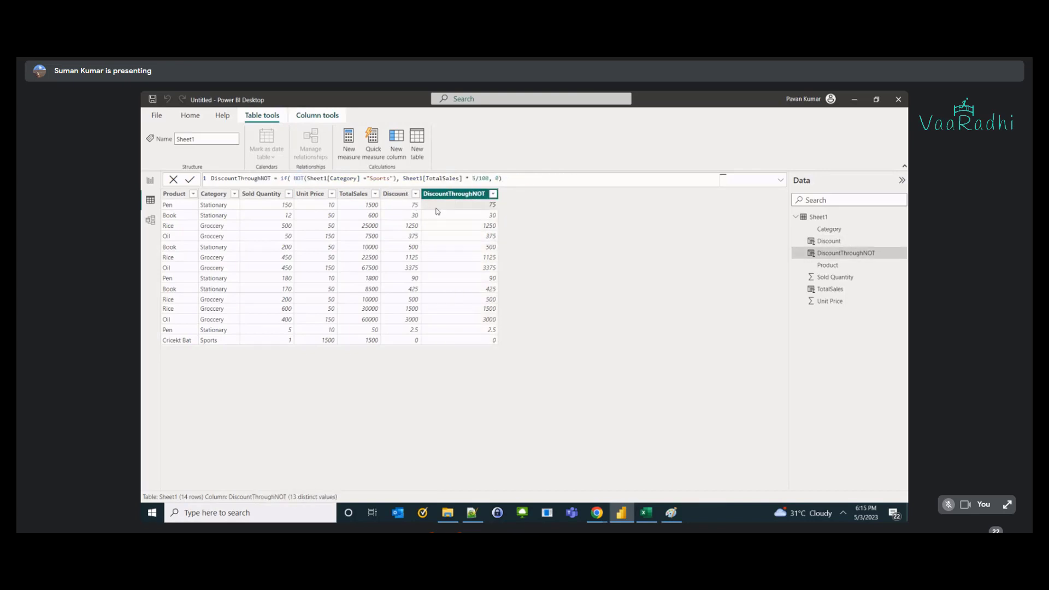
# - Compare the Discount and DiscountThroughNOT values row by row, down to the Sports row
pyautogui.click(405, 225)
pyautogui.click(461, 223)
pyautogui.click(415, 233)
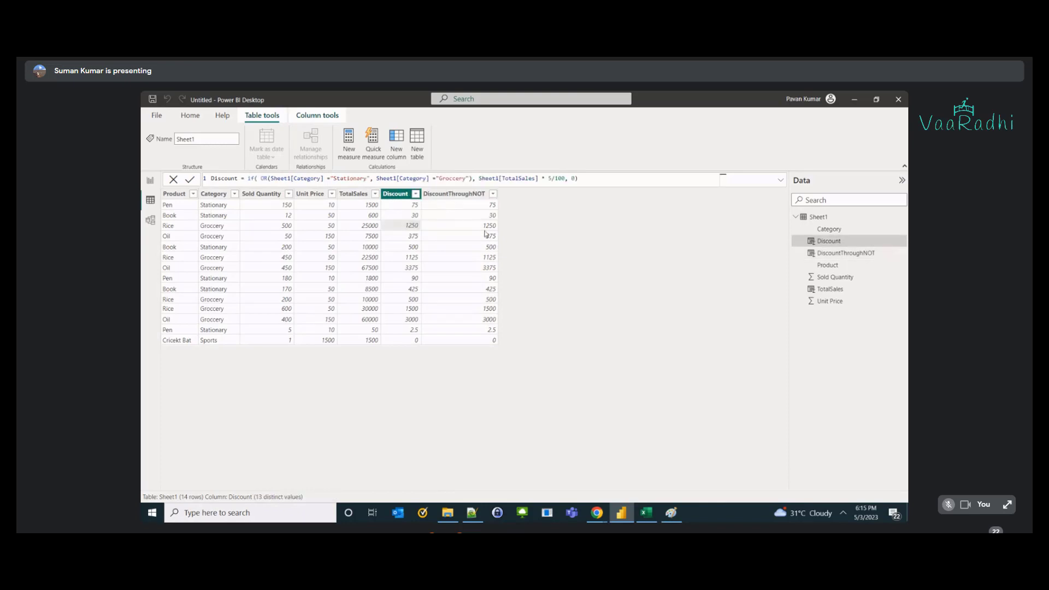
pyautogui.click(432, 269)
pyautogui.click(459, 278)
pyautogui.click(407, 331)
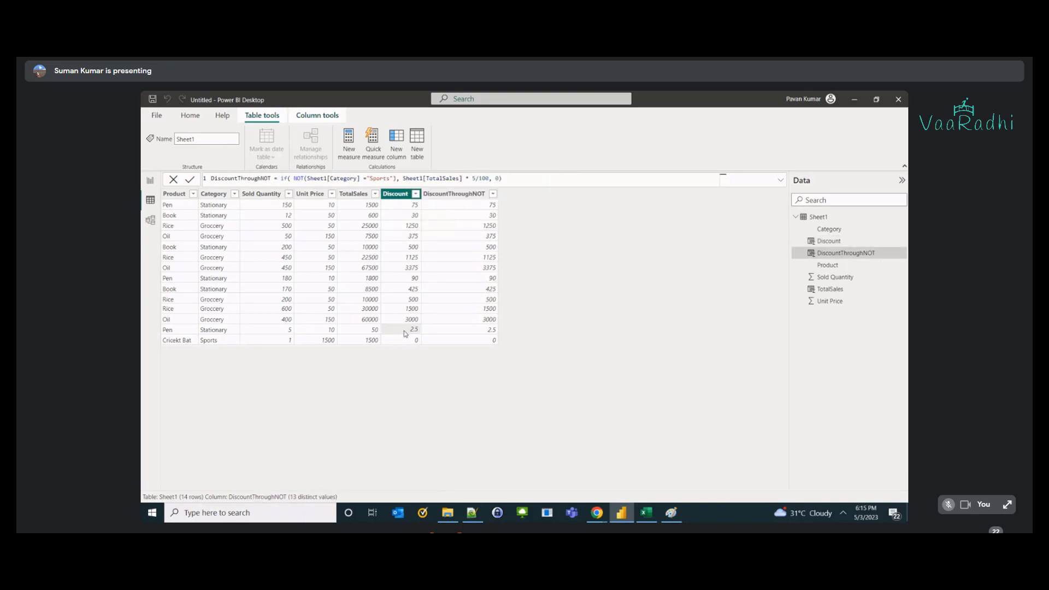
pyautogui.click(406, 345)
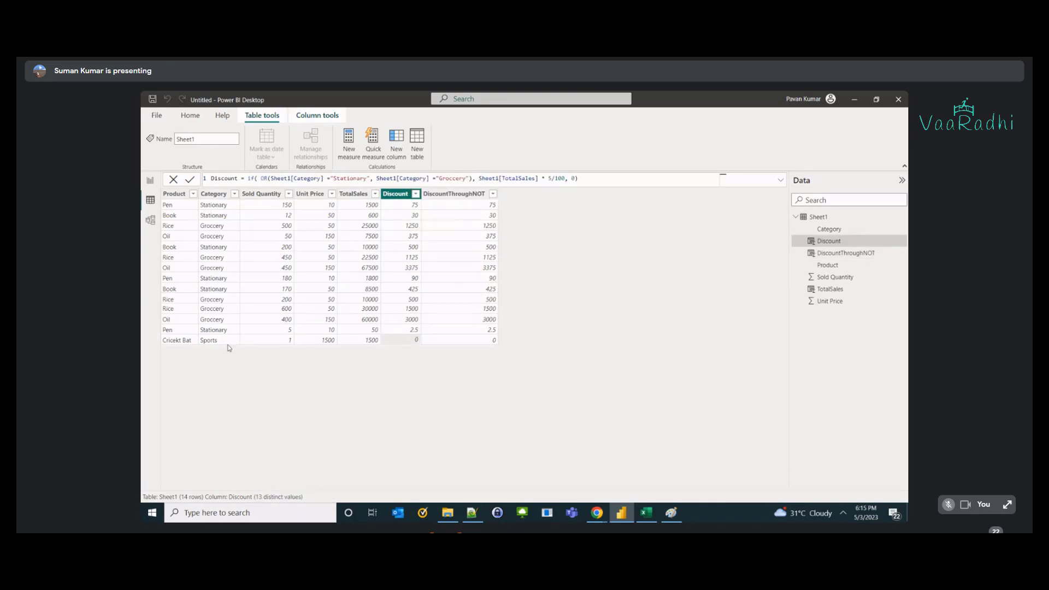
pyautogui.click(472, 344)
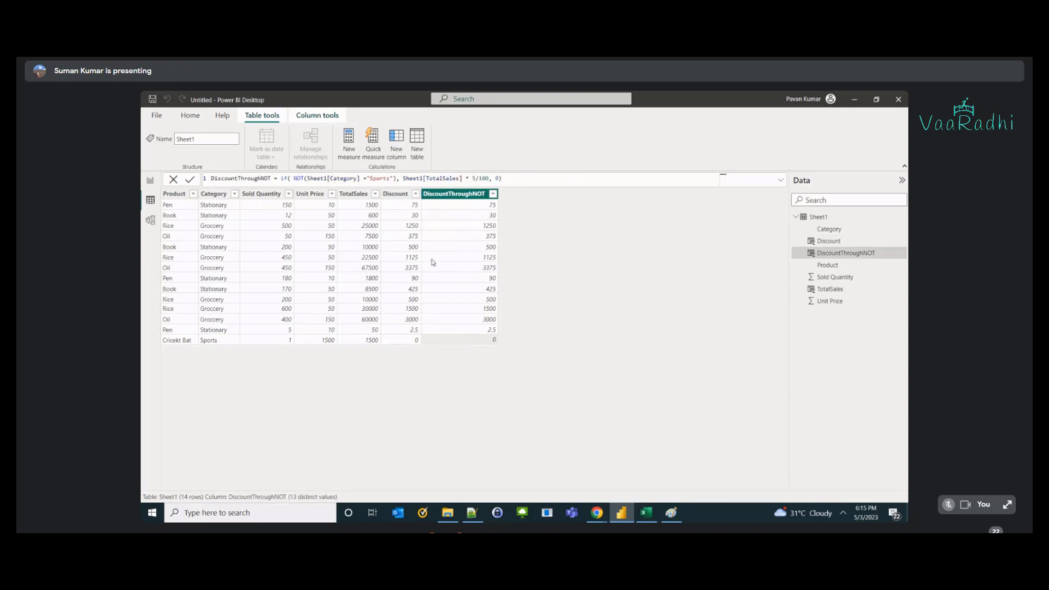
# - Switch to Paint, magnify the formula text and extend the text box from its upper-left corner to 1773 × 293 px
pyautogui.hotkey('alt', 'Tab')
pyautogui.click(373, 256)
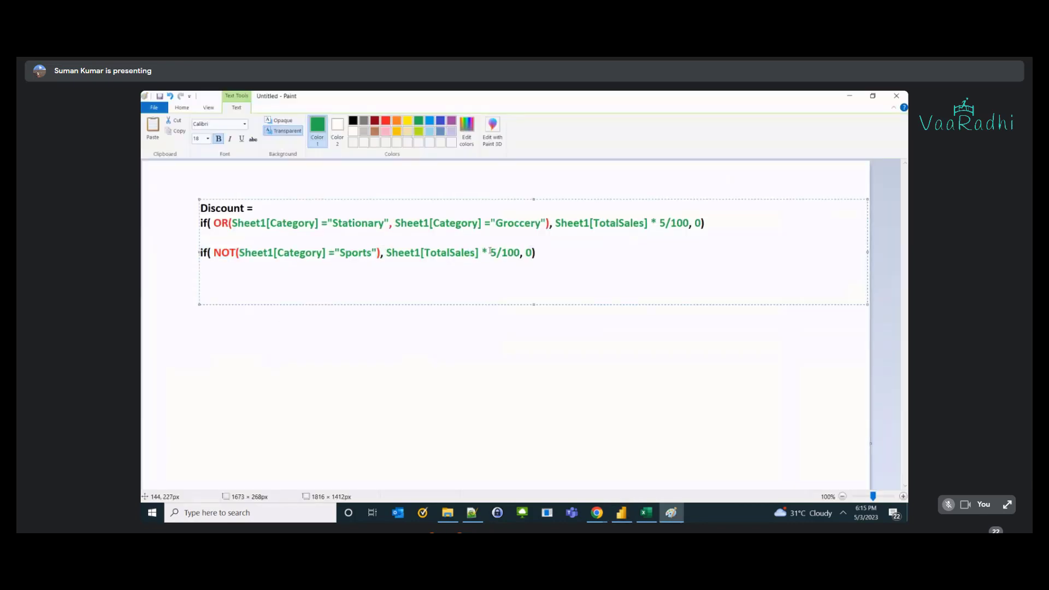
pyautogui.scroll(3, 497, 259)
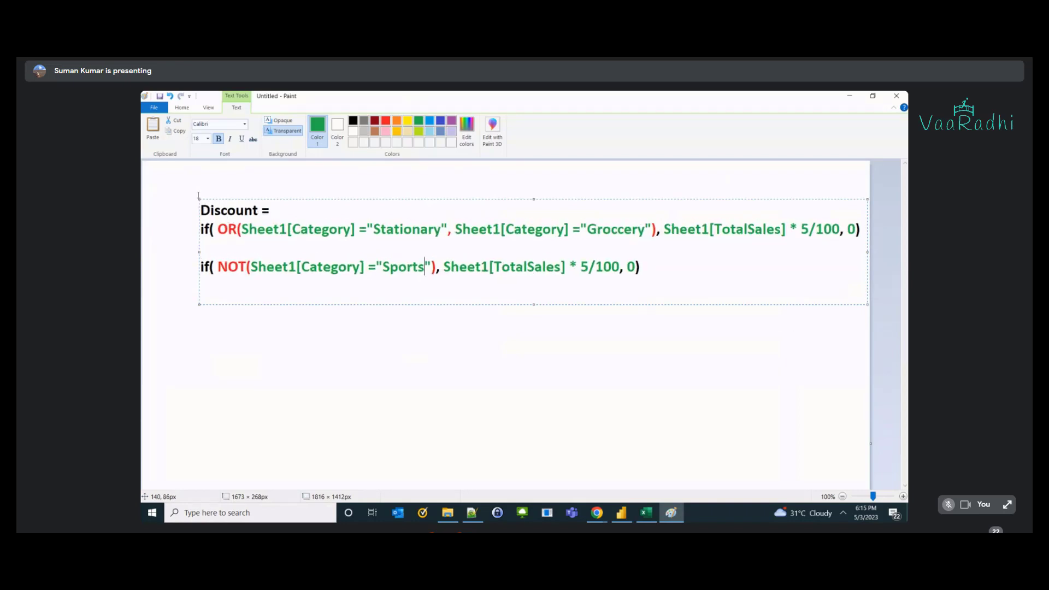
pyautogui.moveTo(199, 198); pyautogui.dragTo(159, 189)
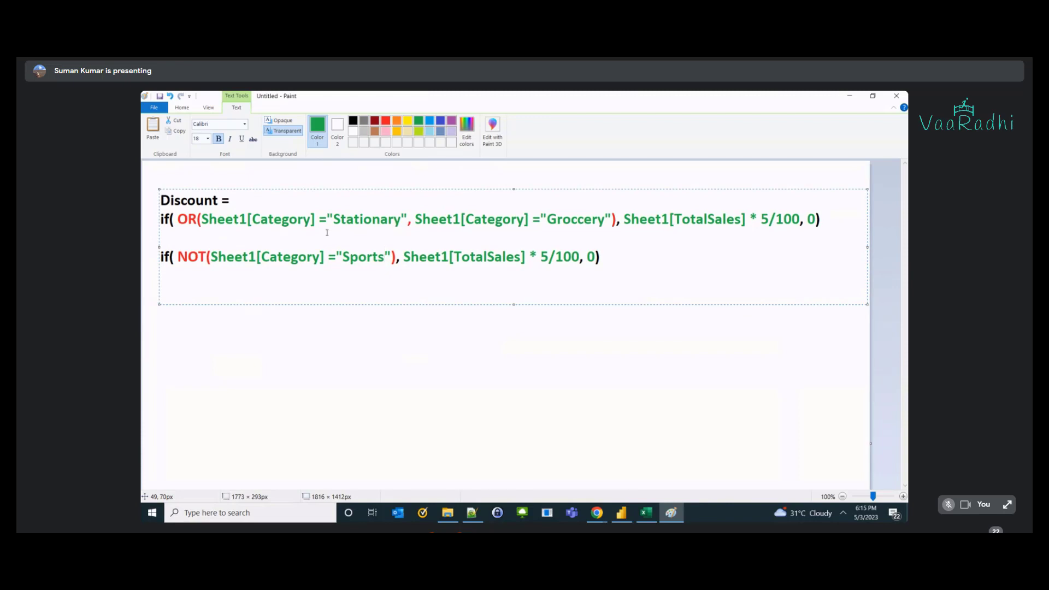
# - Examine the category conditions and the Sheet1[TotalSales] * 5/100 result in the OR and NOT expressions
pyautogui.doubleClick(343, 221)
pyautogui.moveTo(201, 221); pyautogui.dragTo(403, 216)
pyautogui.moveTo(623, 220); pyautogui.dragTo(799, 217)
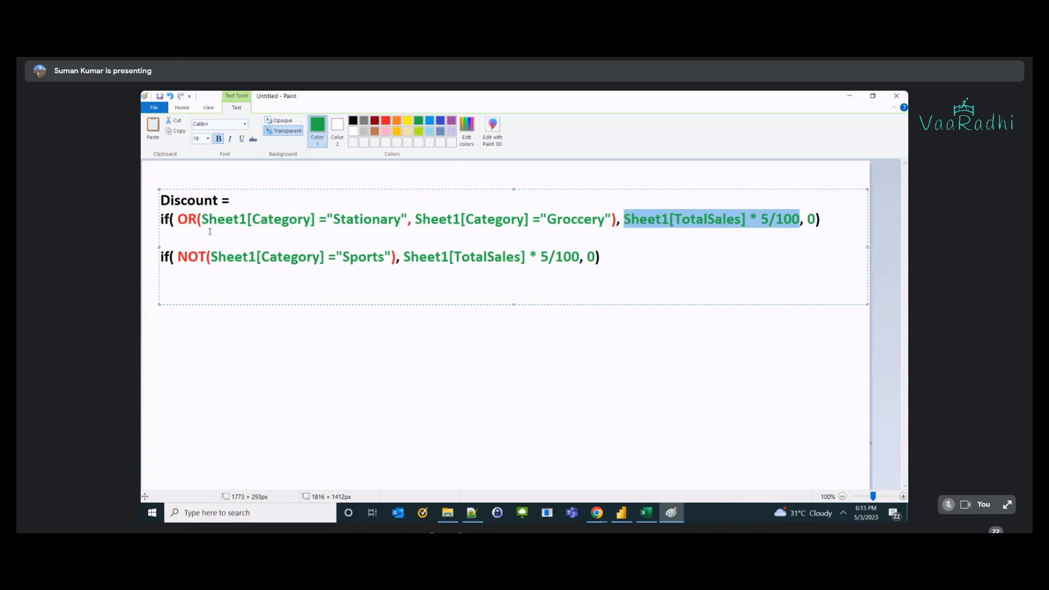
pyautogui.doubleClick(188, 257)
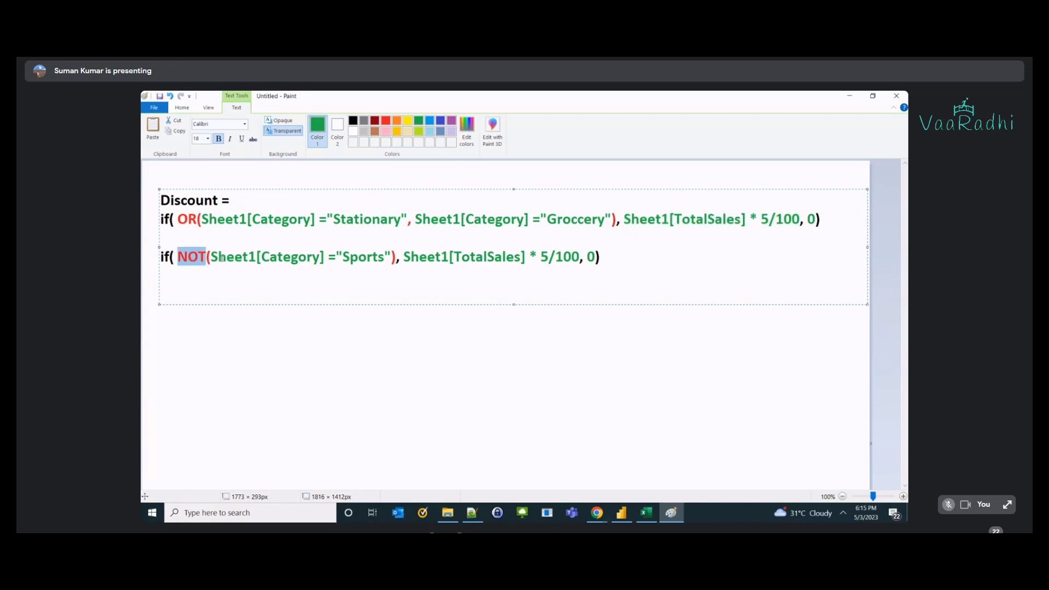
pyautogui.moveTo(211, 256); pyautogui.dragTo(391, 260)
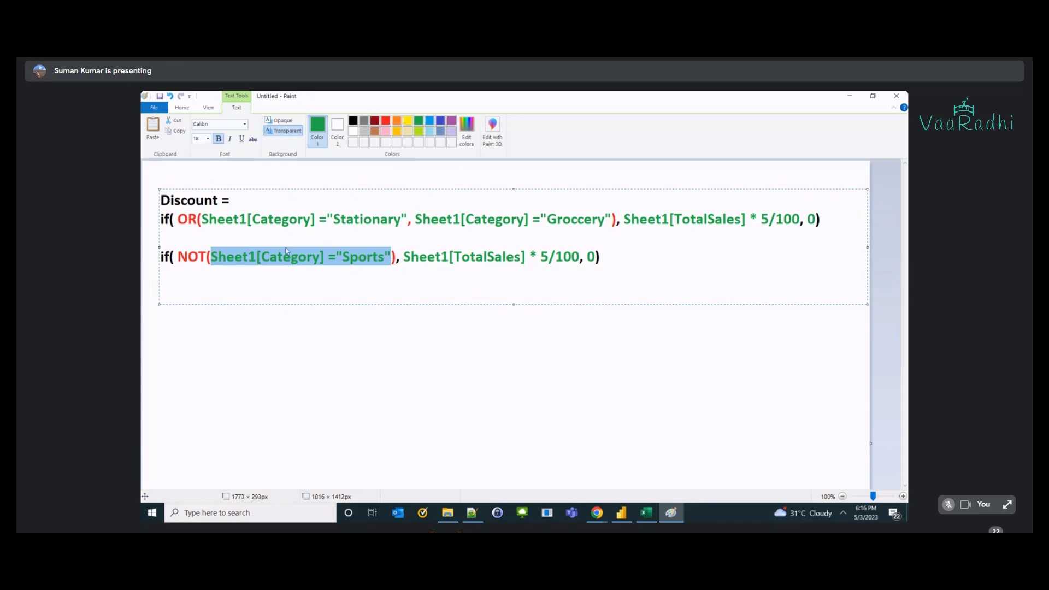
pyautogui.moveTo(402, 256); pyautogui.dragTo(579, 257)
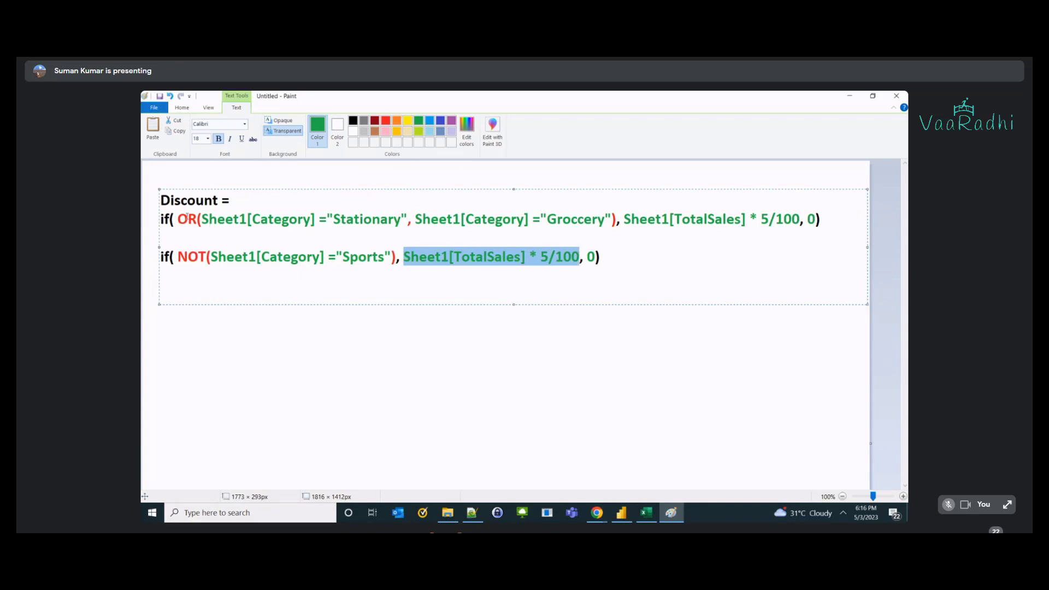
pyautogui.doubleClick(187, 219)
pyautogui.moveTo(201, 219); pyautogui.dragTo(742, 219)
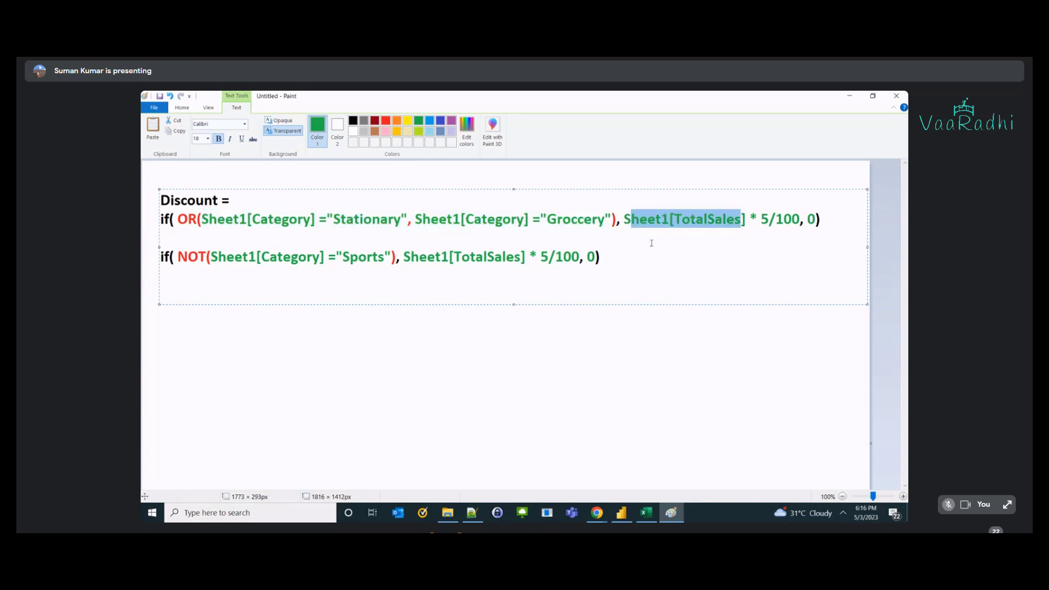
pyautogui.doubleClick(192, 256)
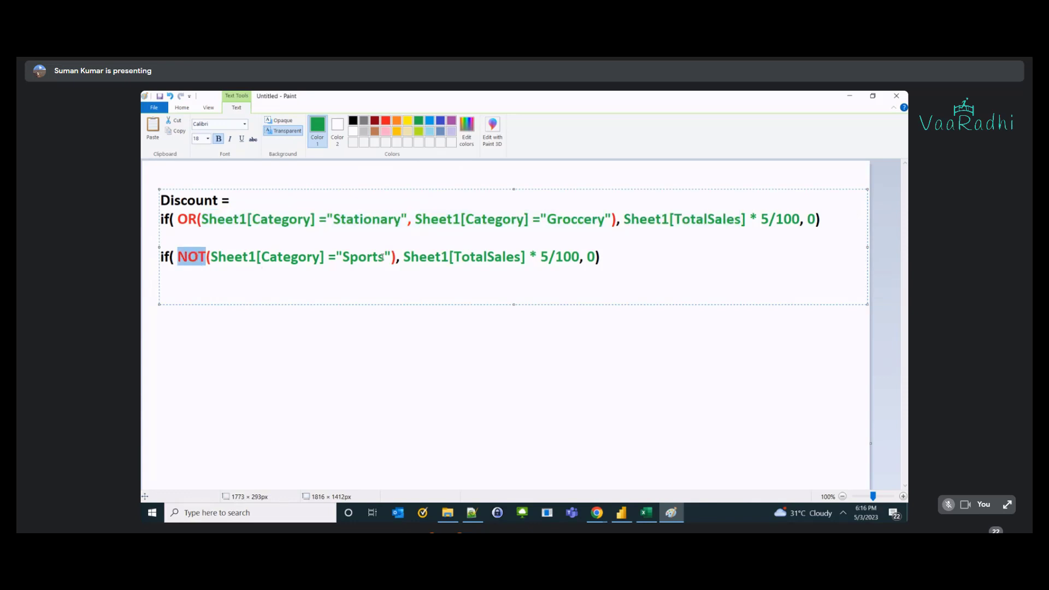
pyautogui.moveTo(405, 257); pyautogui.dragTo(579, 254)
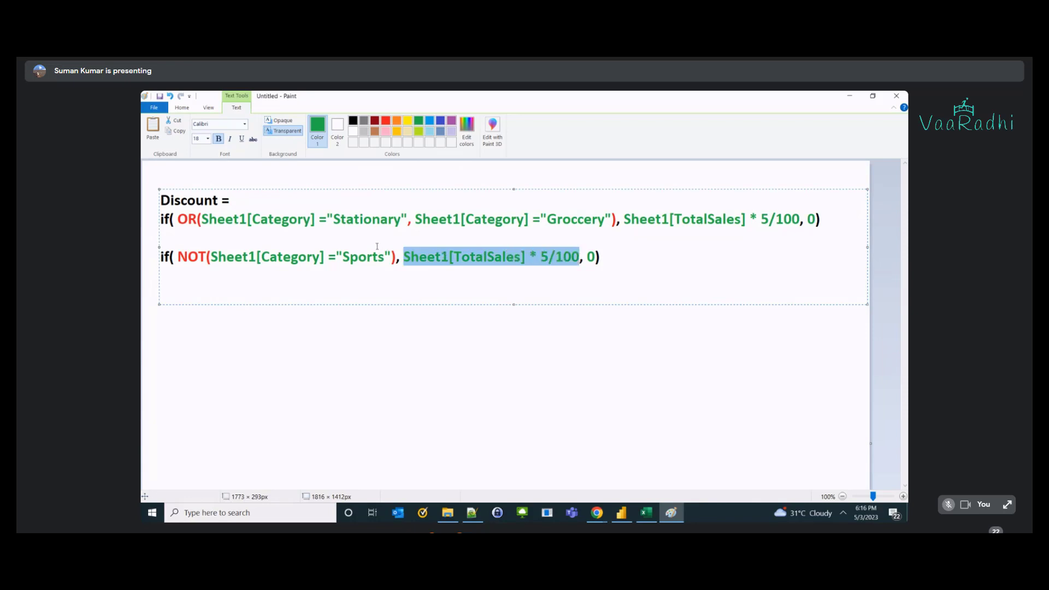
pyautogui.click(435, 273)
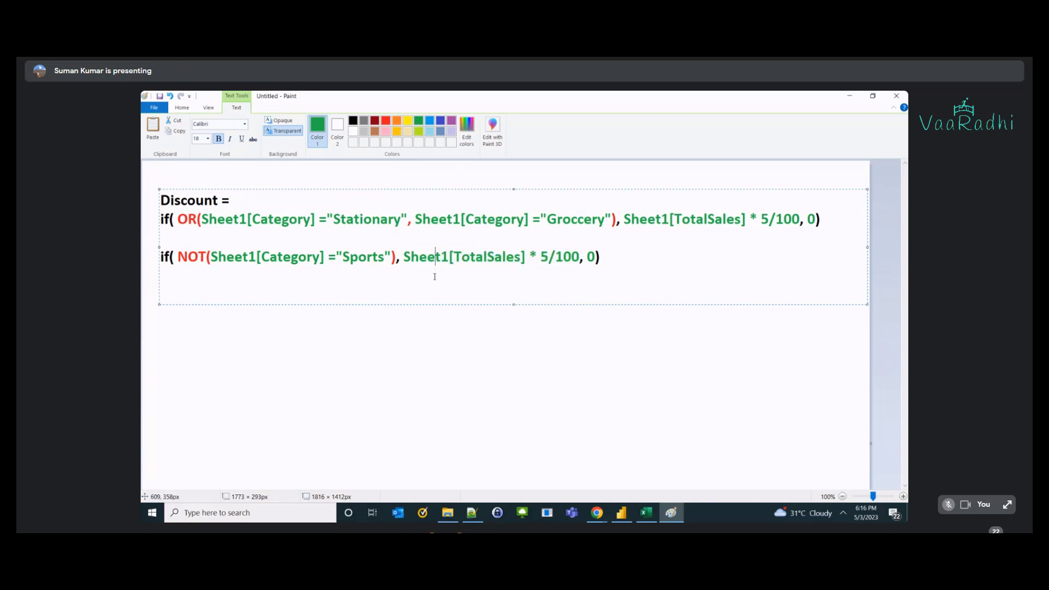
# - Add the label "TRUE" below Sheet1[TotalSales] * 5/100 and "F" below the 0 in the NOT expression
pyautogui.click(492, 346)
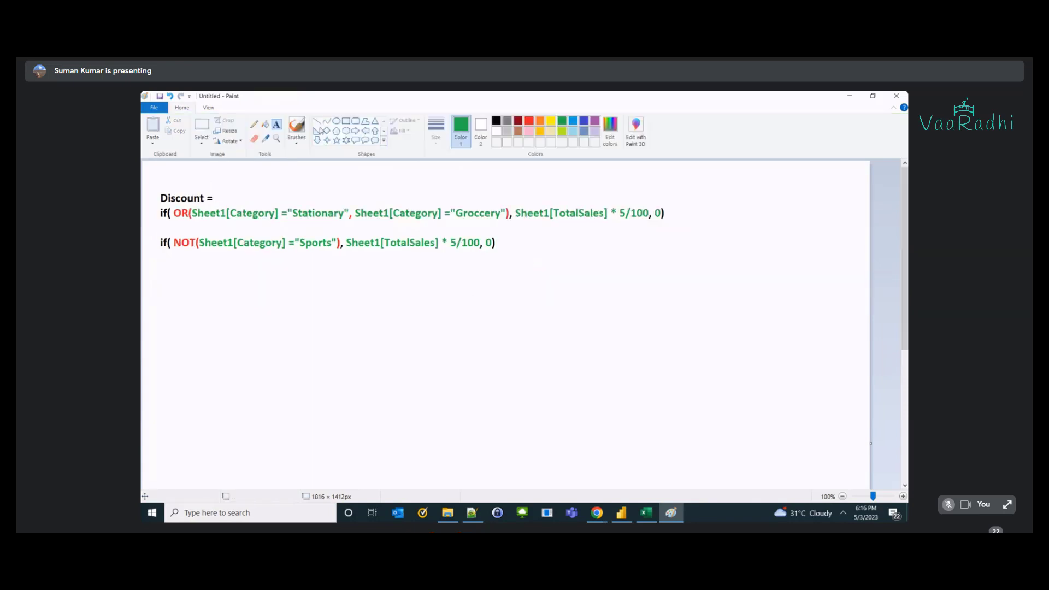
pyautogui.click(360, 255)
pyautogui.write('TRUE')
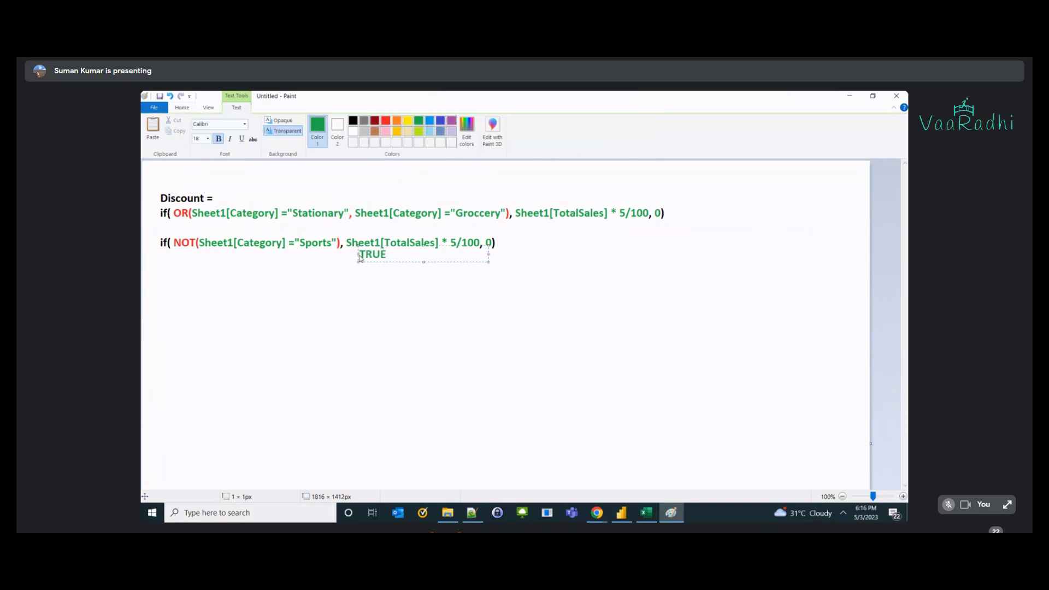
pyautogui.click(539, 290)
pyautogui.click(488, 255)
pyautogui.write('F')
pyautogui.click(628, 293)
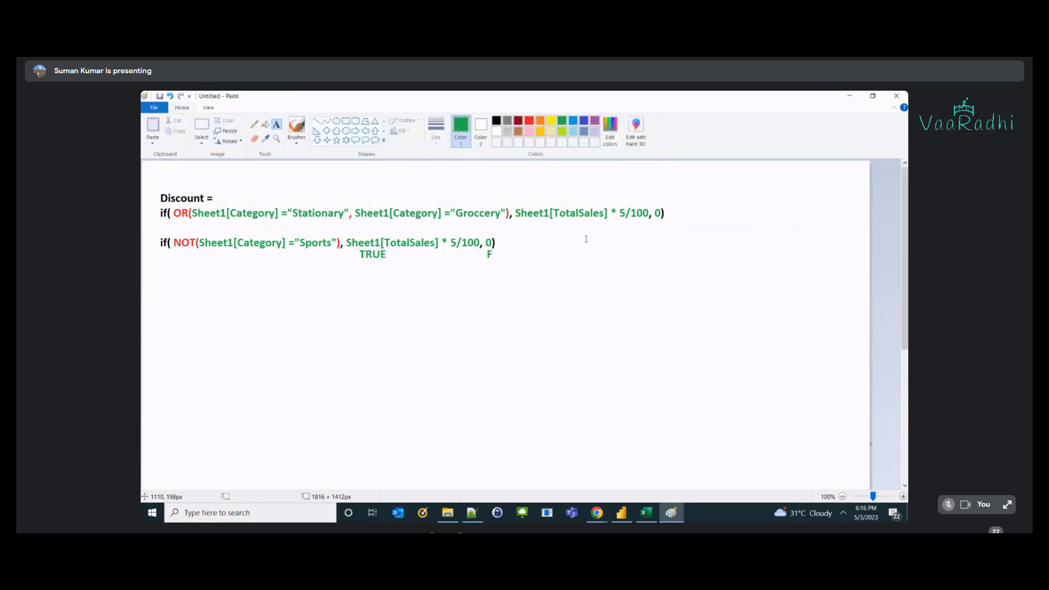
# - Add the label "TRUE" above Sheet1[TotalSales] * 5/100 and "F" above the 0 in the OR expression
pyautogui.click(548, 200)
pyautogui.write('TRU')
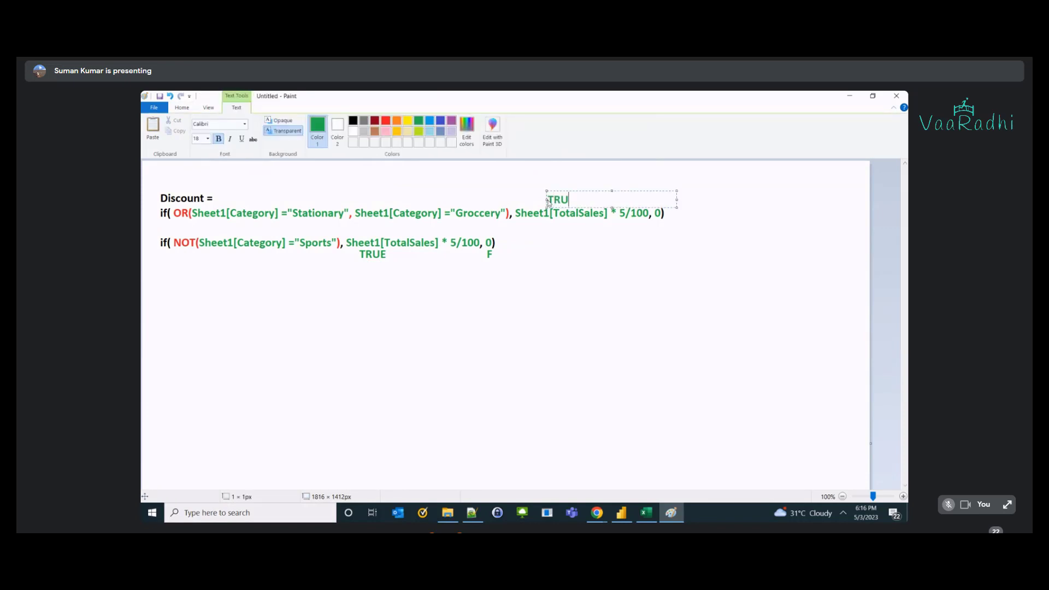
pyautogui.write('E')
pyautogui.click(594, 265)
pyautogui.click(655, 197)
pyautogui.click(655, 204)
pyautogui.click(655, 194)
pyautogui.write('F')
pyautogui.click(651, 248)
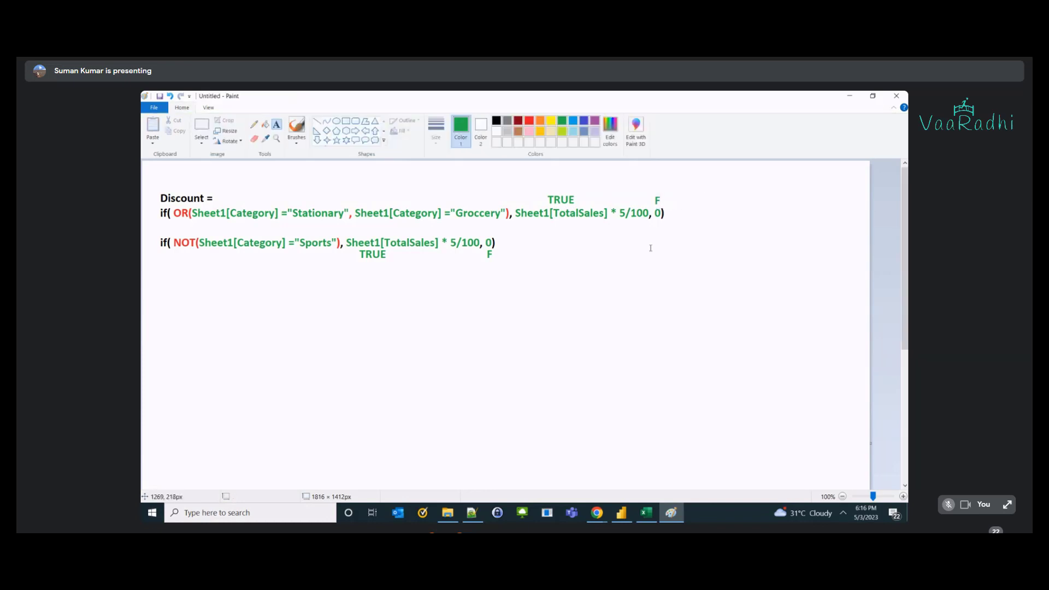
pyautogui.hotkey('alt', 'Tab')
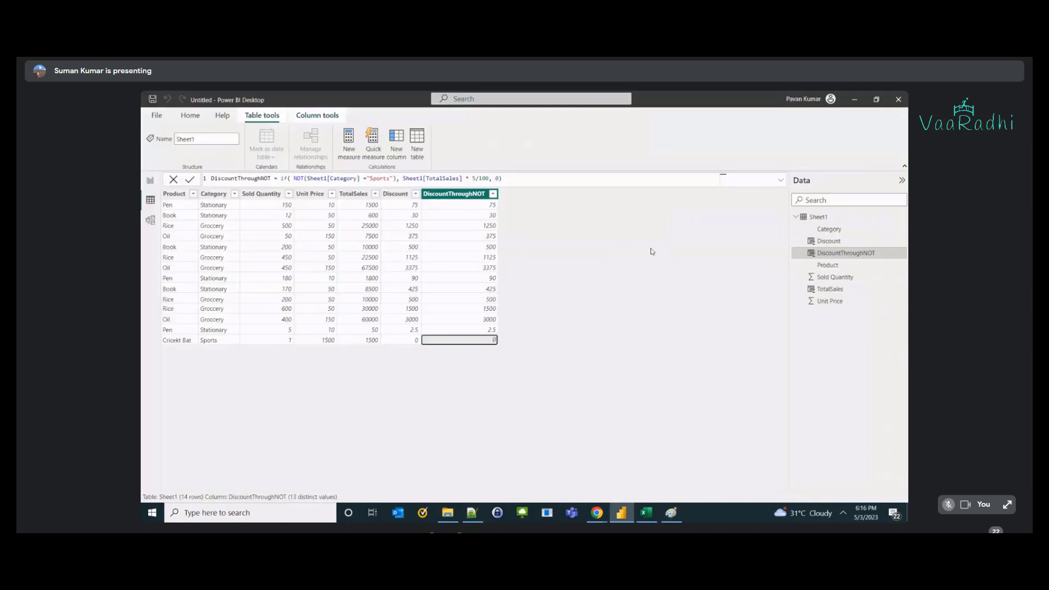
pyautogui.click(450, 402)
pyautogui.hotkey('alt', 'Tab')
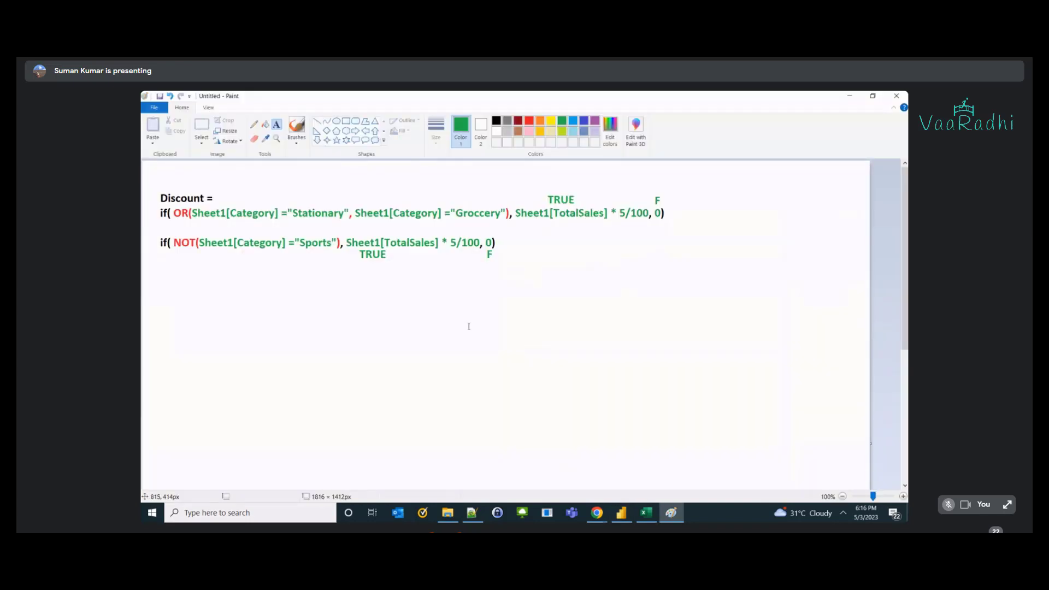
pyautogui.click(236, 302)
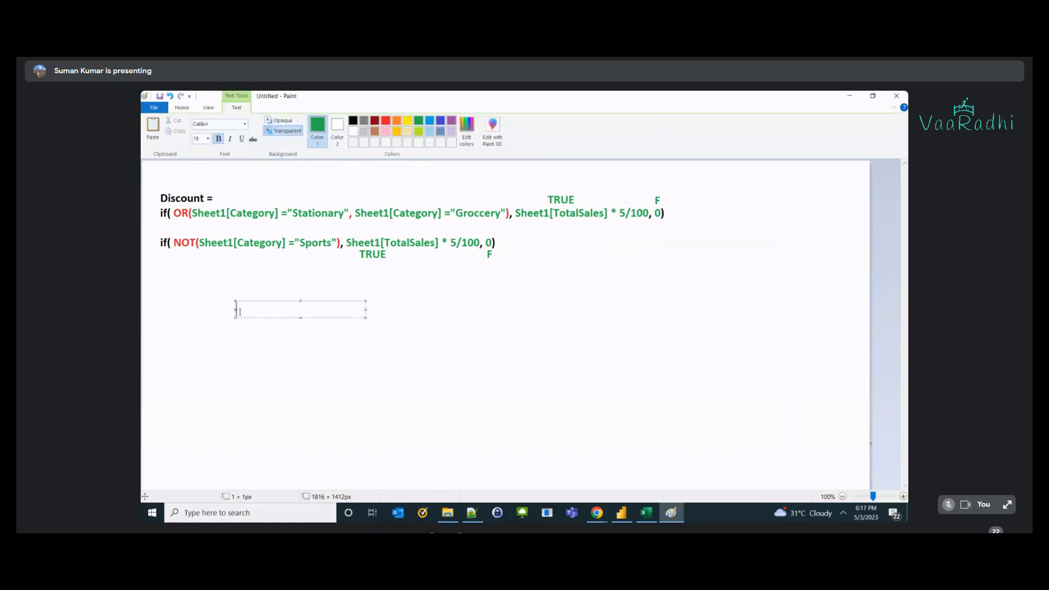
pyautogui.click(646, 513)
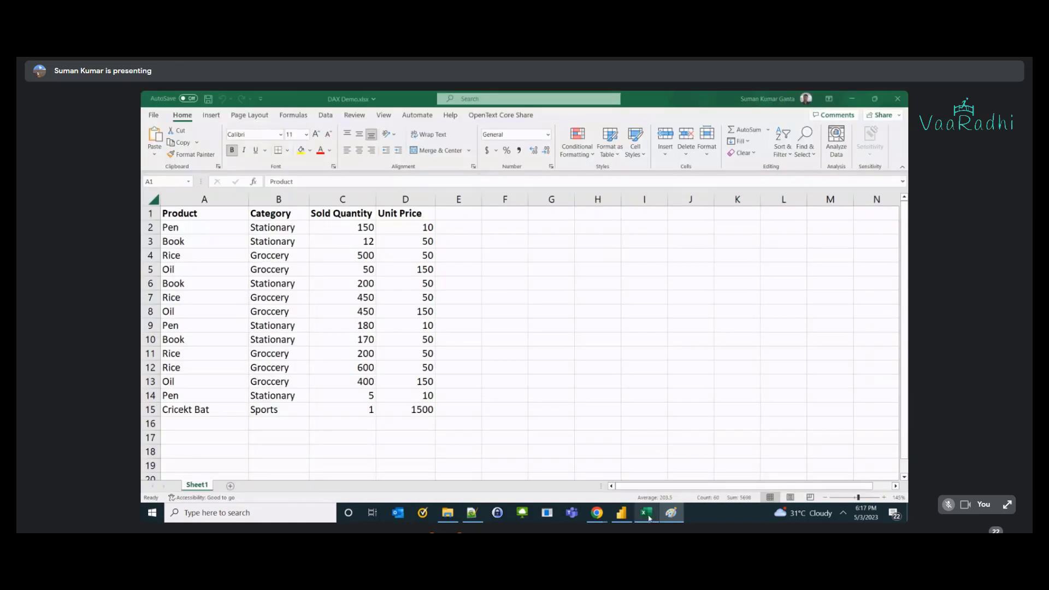
pyautogui.hotkey('alt', 'Tab')
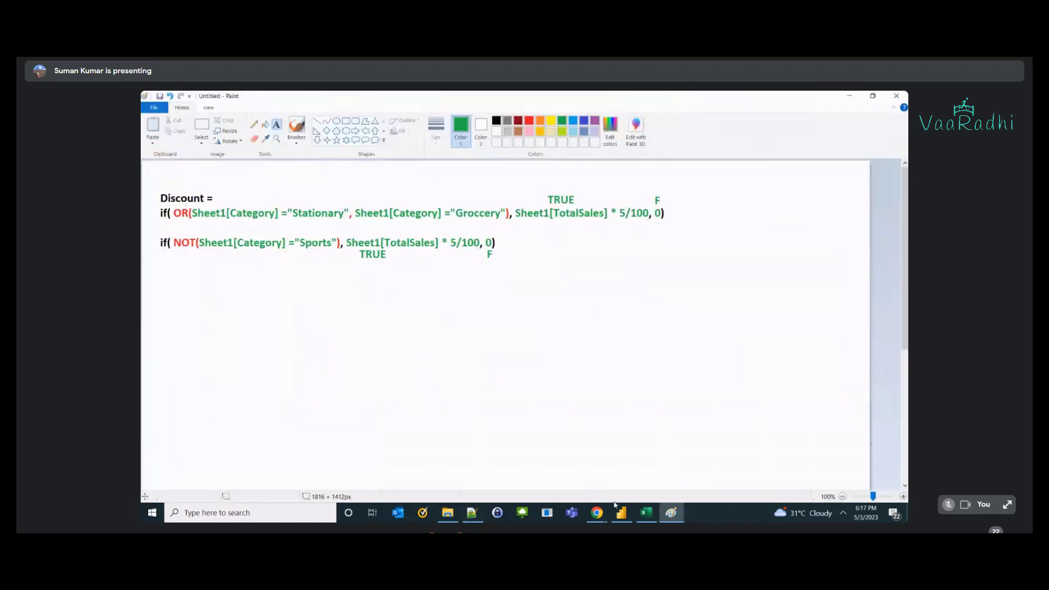
# - Switch to the Google Meet call, admit the waiting participant and return to Paint
pyautogui.moveTo(597, 512)
pyautogui.click(588, 492)
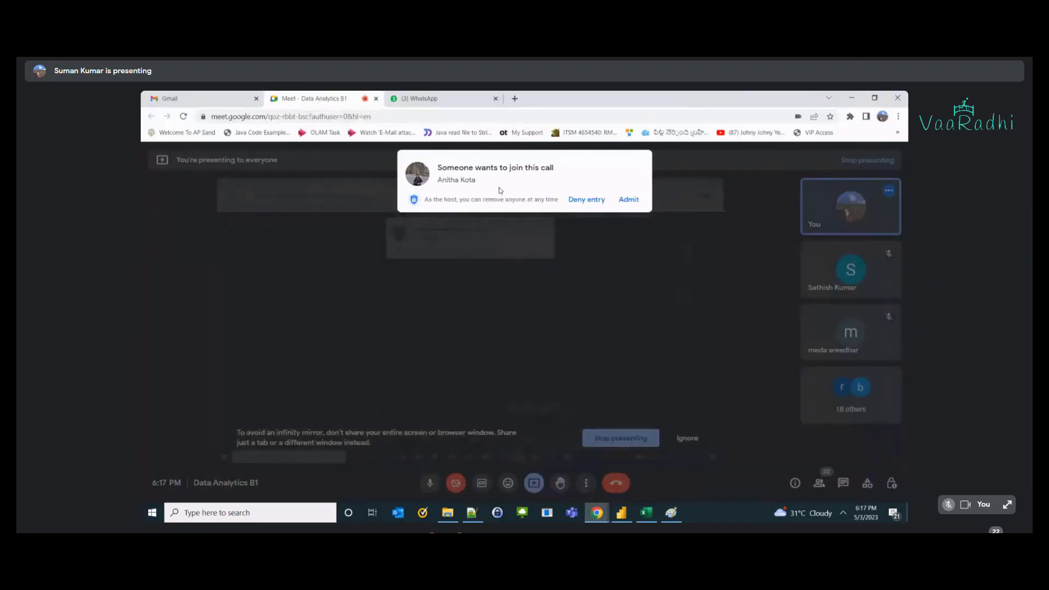
pyautogui.click(636, 200)
pyautogui.hotkey('alt', 'Tab')
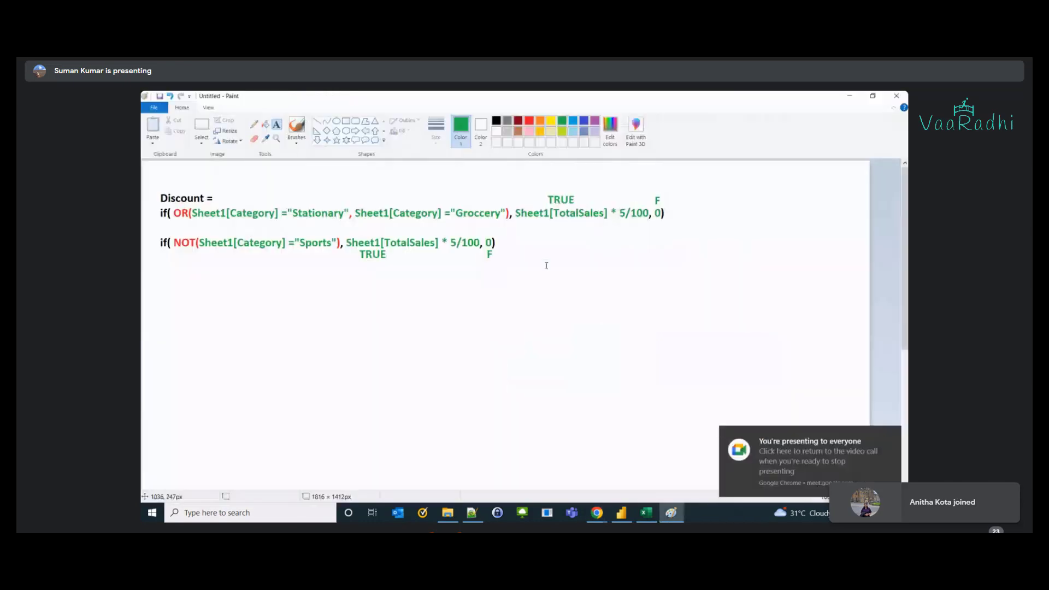
pyautogui.click(687, 365)
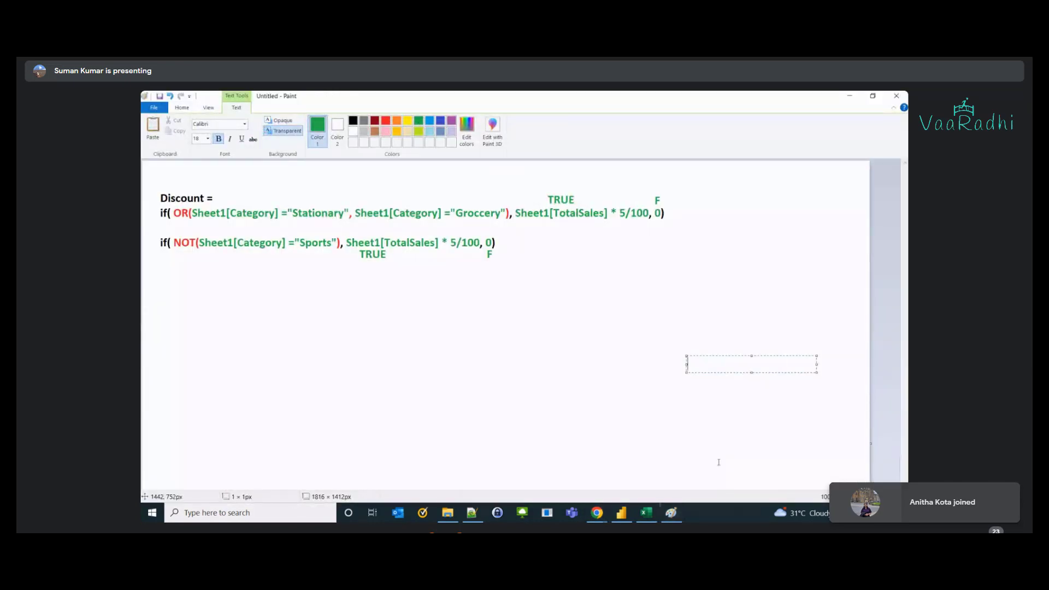
# - Switch to Excel and create a new blank workbook
pyautogui.click(647, 513)
pyautogui.hotkey('ctrl', 'n')
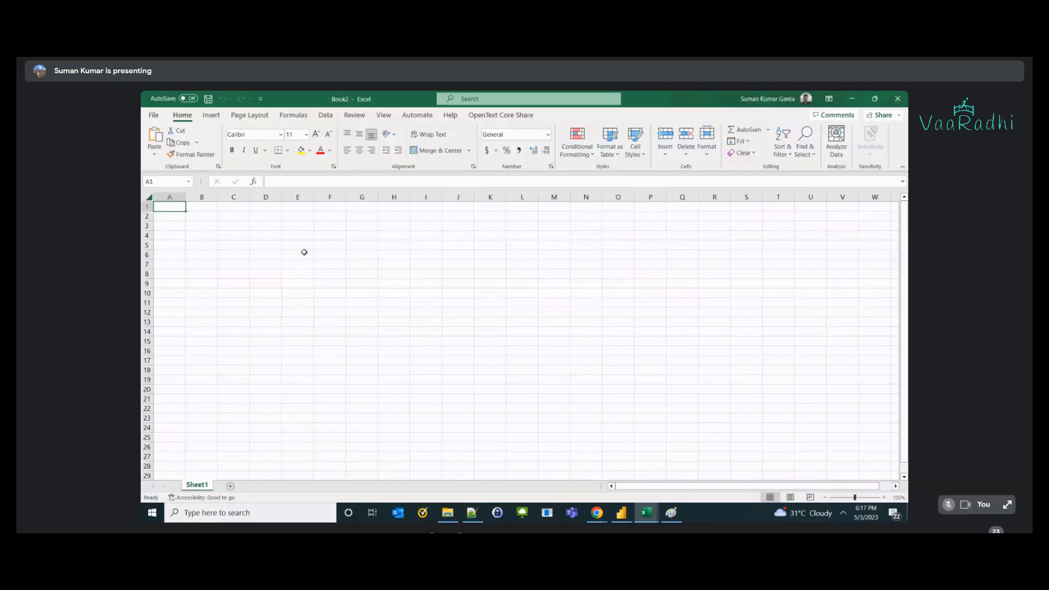
pyautogui.click(257, 245)
pyautogui.keyDown('ctrl'); pyautogui.scroll(4, 263, 259); pyautogui.keyUp('ctrl')
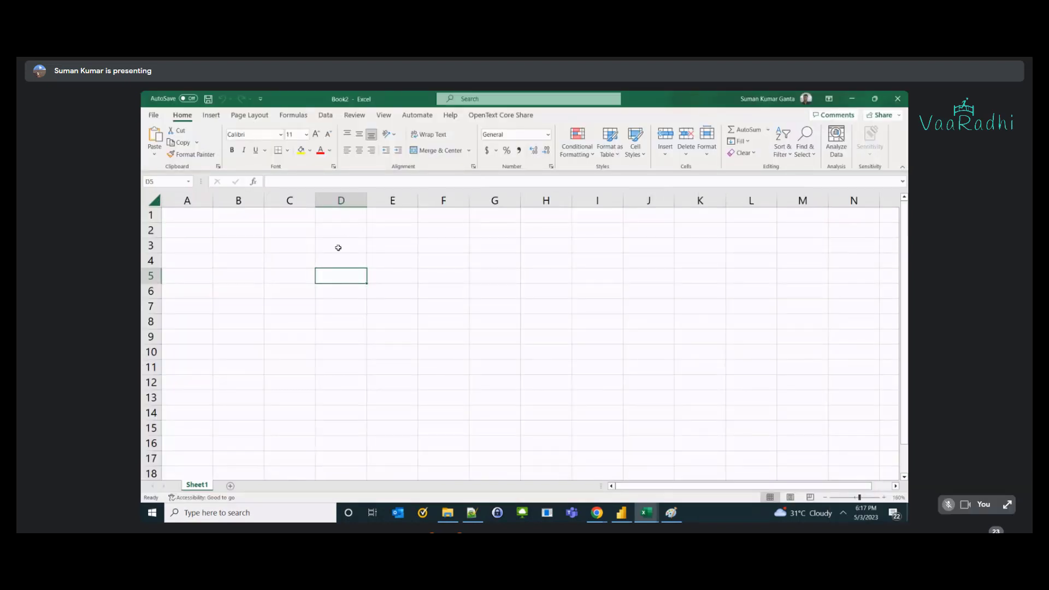
# - Enter the numbers 1 to 7 down cells E3 to E9
pyautogui.click(407, 246)
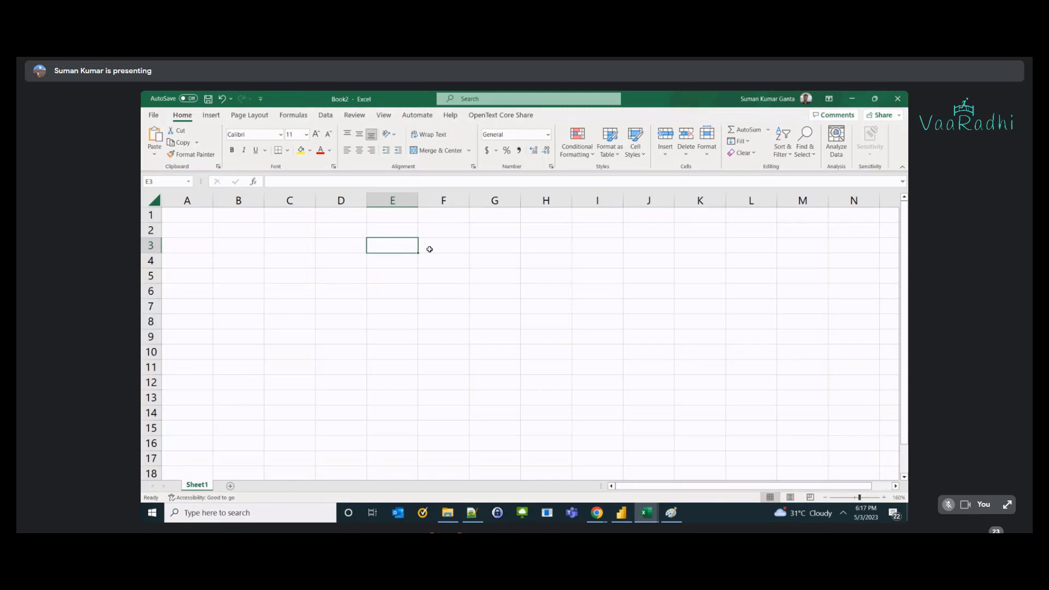
pyautogui.write('1 2')
pyautogui.press('Return')
pyautogui.write('3')
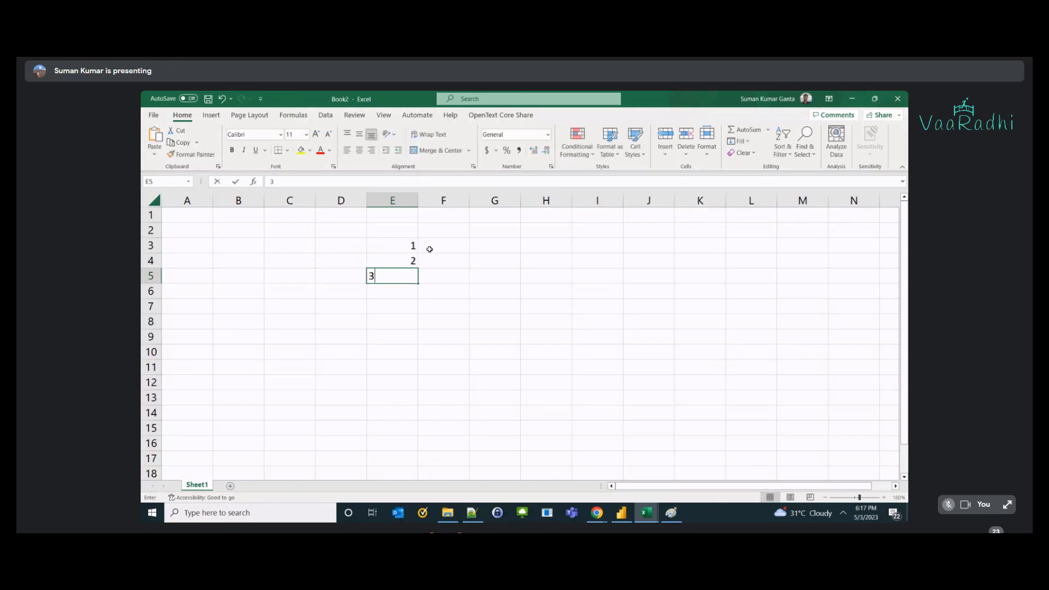
pyautogui.press('Return')
pyautogui.write('4')
pyautogui.press('Return')
pyautogui.write('5')
pyautogui.press('Return')
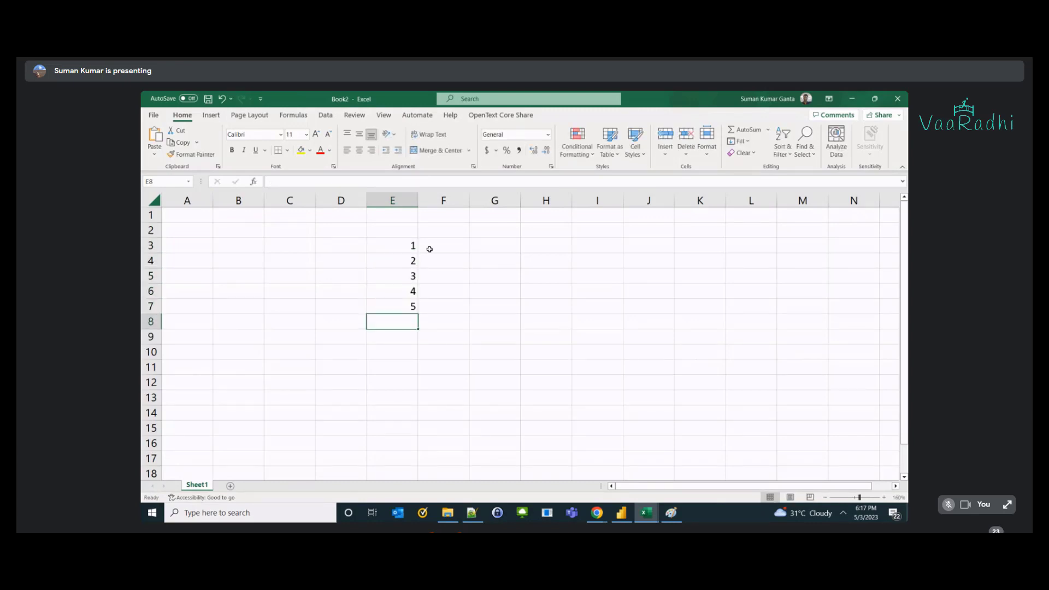
pyautogui.write('6')
pyautogui.press('Return')
pyautogui.write('\\7')
pyautogui.press('BackSpace')
pyautogui.press('BackSpace')
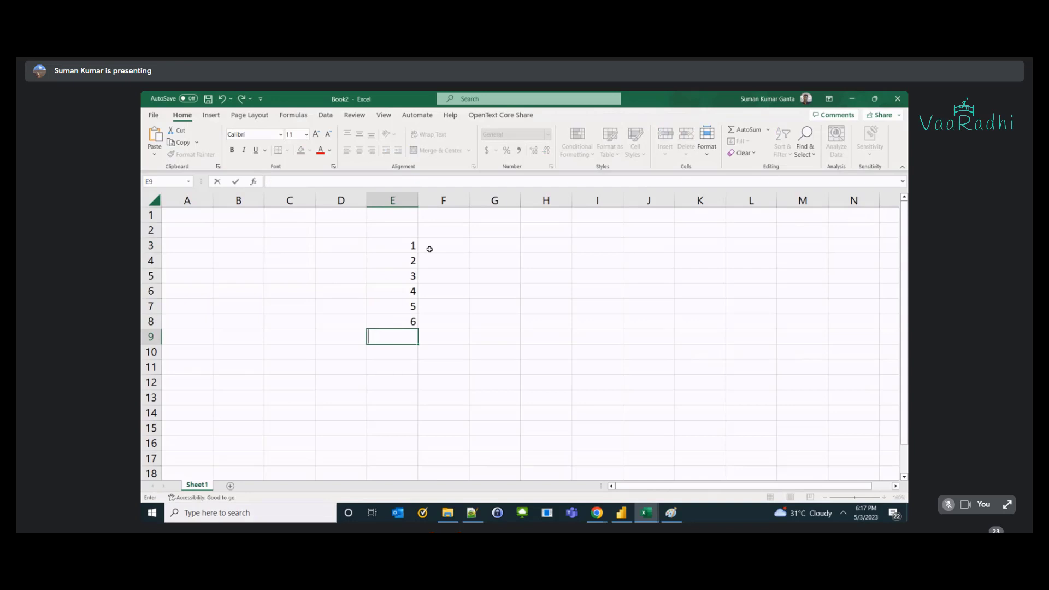
pyautogui.write('7')
pyautogui.press('Return')
# - Enter the full day names Sunday and Monday beside the numbers 1 and 2 in F3 and F4
pyautogui.press('Up')
pyautogui.press('Up')
pyautogui.press('Up')
pyautogui.press('Up')
pyautogui.press('Up')
pyautogui.press('Up')
pyautogui.press('Up')
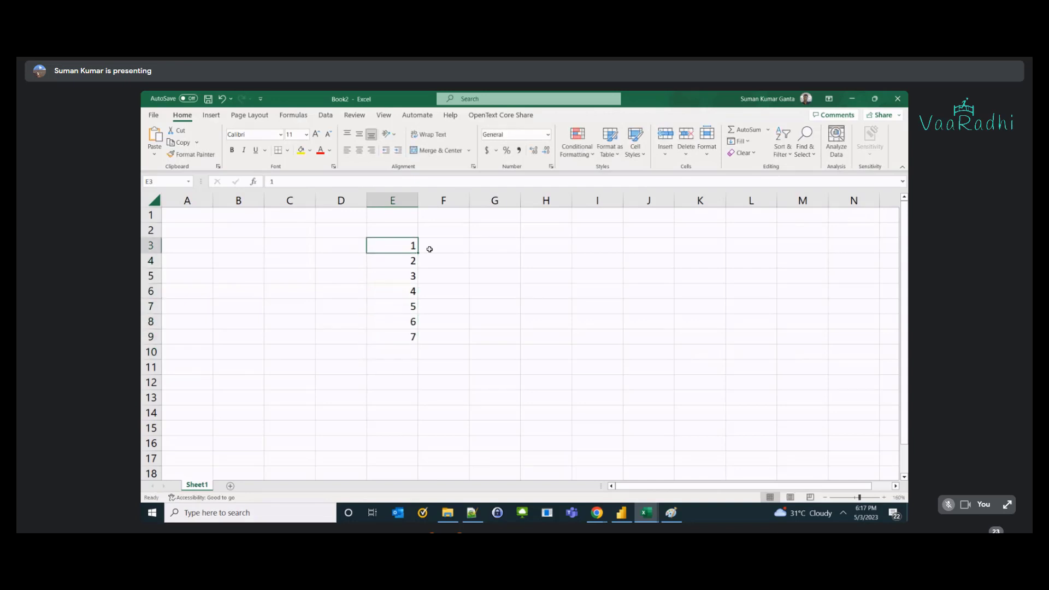
pyautogui.click(429, 245)
pyautogui.write('Sunday')
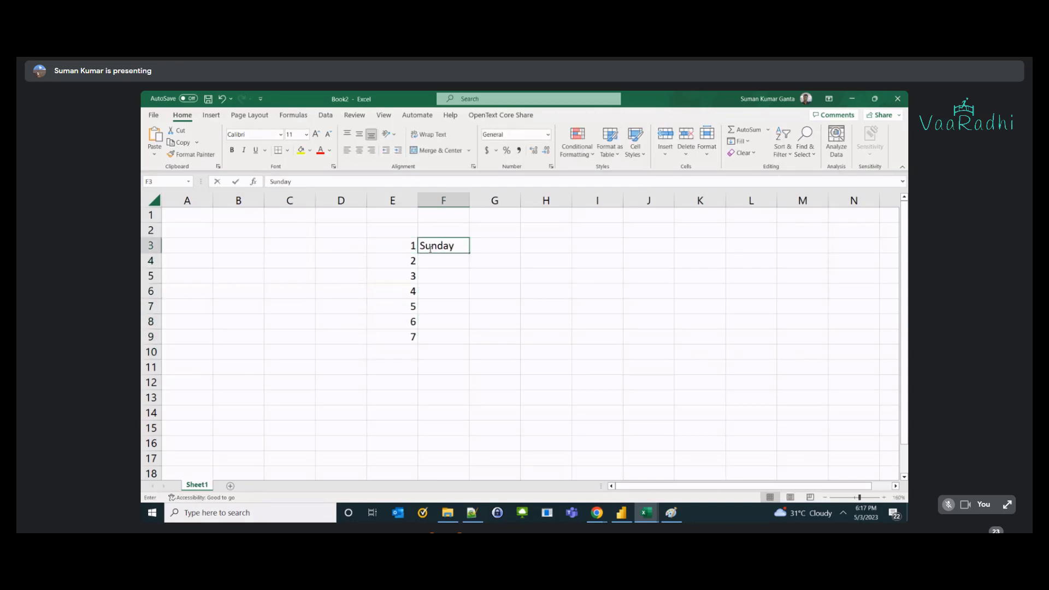
pyautogui.press('Return')
pyautogui.write('Monday')
pyautogui.press('Return')
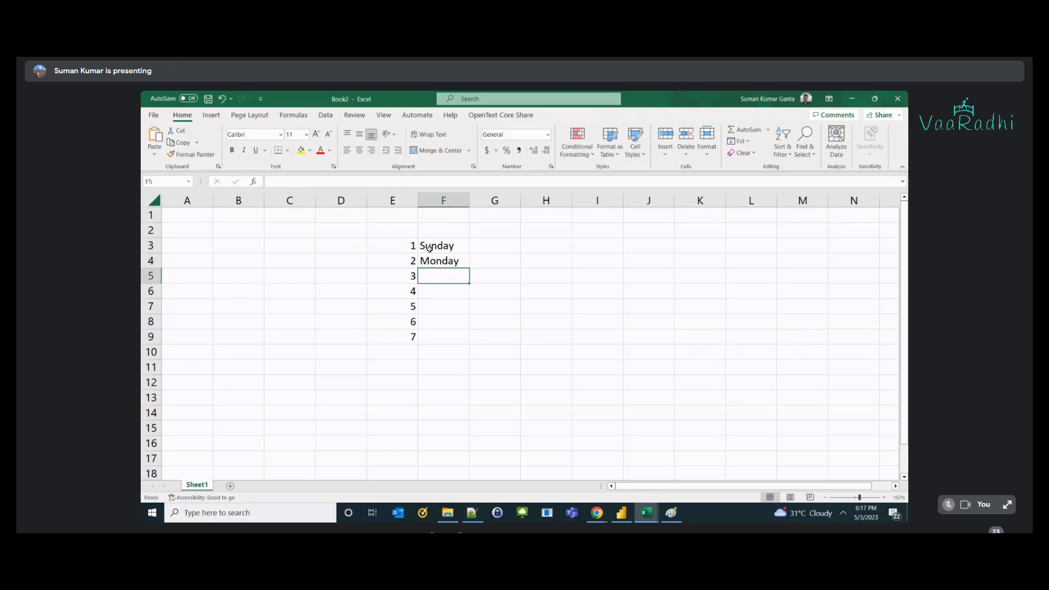
pyautogui.press('Up')
pyautogui.press('Up')
pyautogui.press('Up')
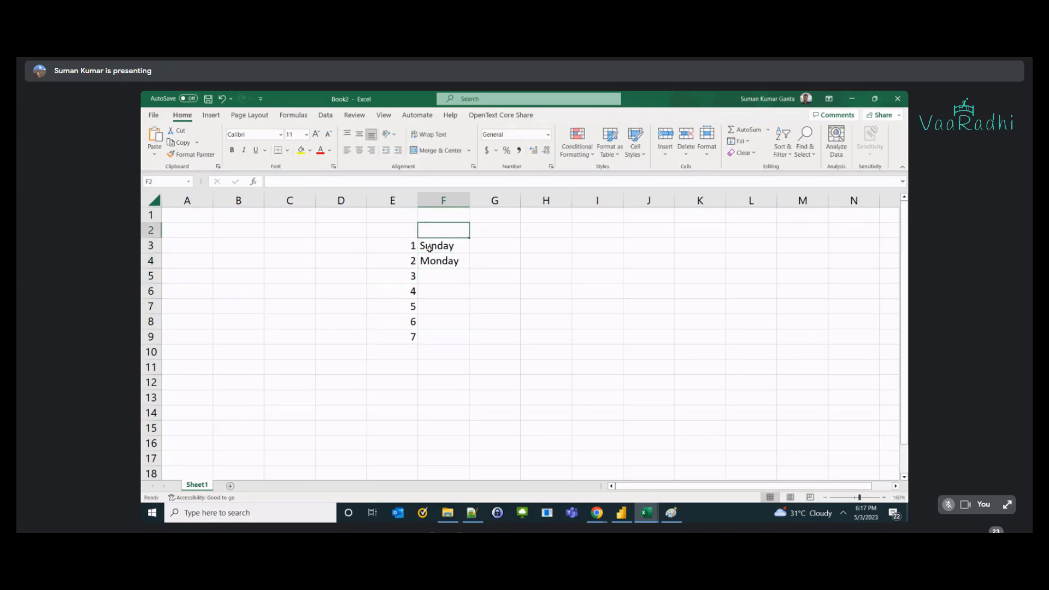
# - Enter the abbreviated day names Sun, Mon, Tue, Wed, Thu, Fri and Sat in cells F3 to F9
pyautogui.click(430, 246)
pyautogui.write('Sun')
pyautogui.press('Return')
pyautogui.press('BackSpace')
pyautogui.write('Mon')
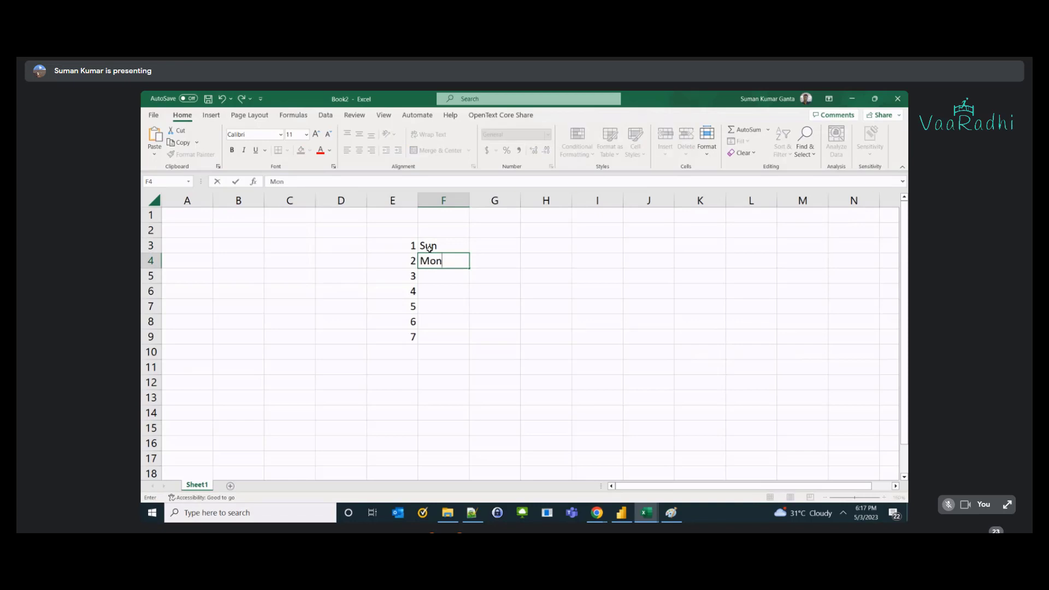
pyautogui.press('Return')
pyautogui.write('Tue')
pyautogui.press('Return')
pyautogui.write('Wed')
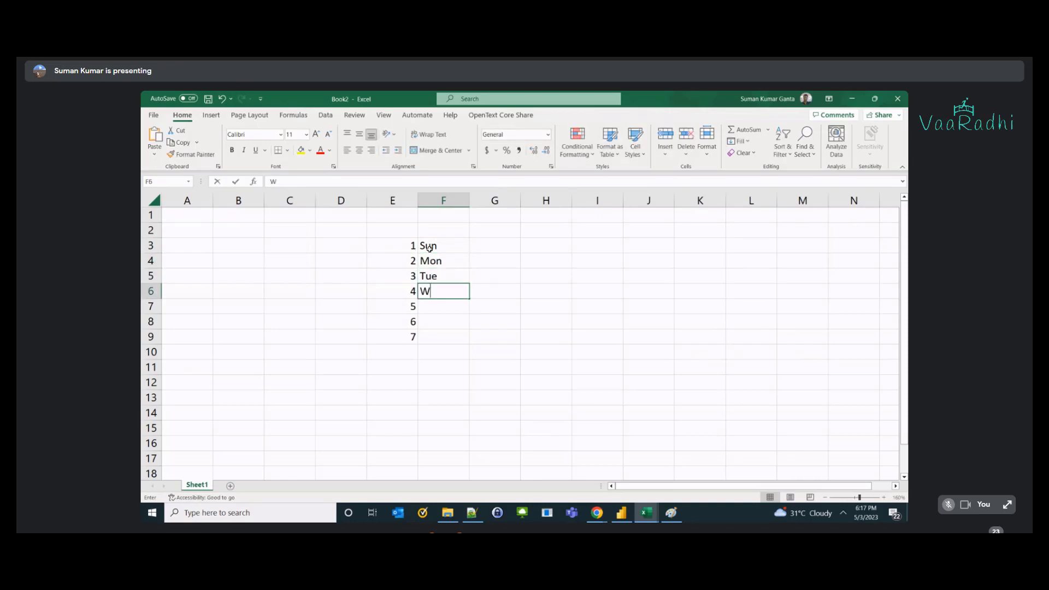
pyautogui.press('Return')
pyautogui.write('Thur')
pyautogui.press('BackSpace')
pyautogui.press('Return')
pyautogui.write('F')
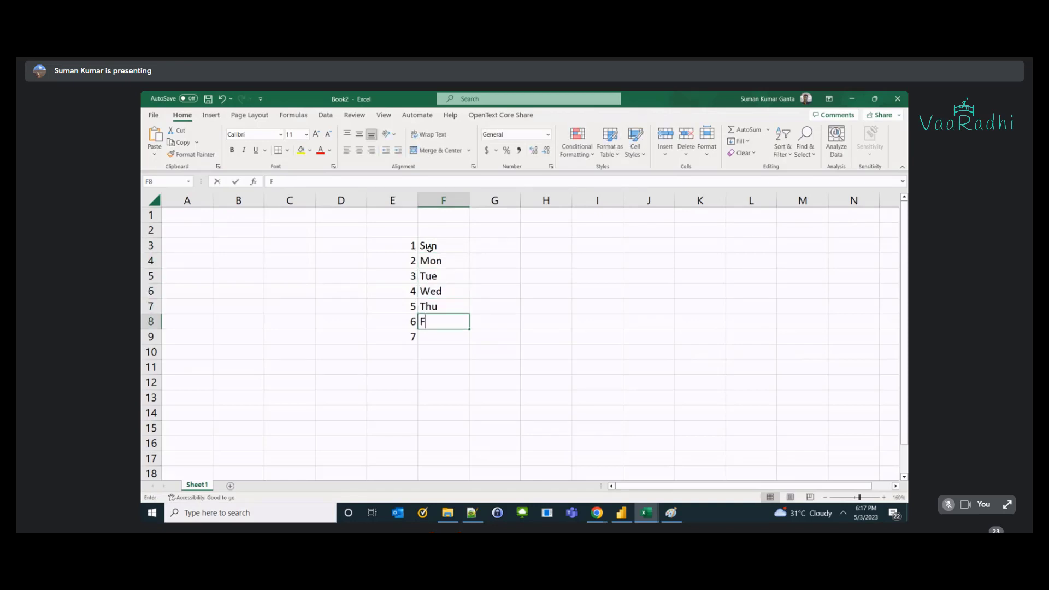
pyautogui.write('ri')
pyautogui.press('Return')
pyautogui.write('Sat')
pyautogui.press('Return')
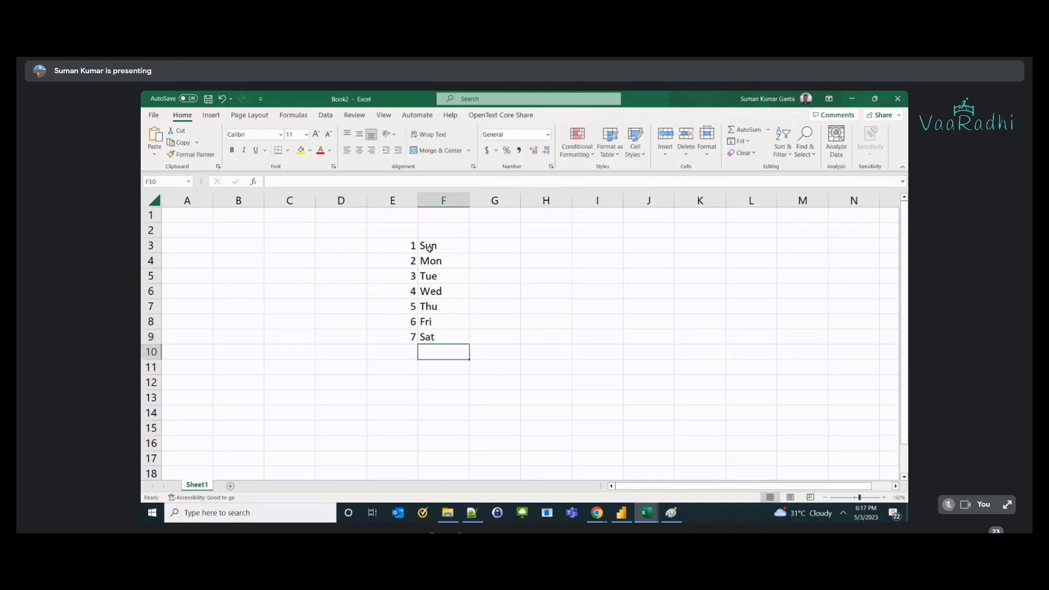
# - Enter the text "Switch ()" in cell H2
pyautogui.press('Up')
pyautogui.press('Up')
pyautogui.press('Up')
pyautogui.press('Up')
pyautogui.press('Up')
pyautogui.press('Up')
pyautogui.press('Up')
pyautogui.press('Left')
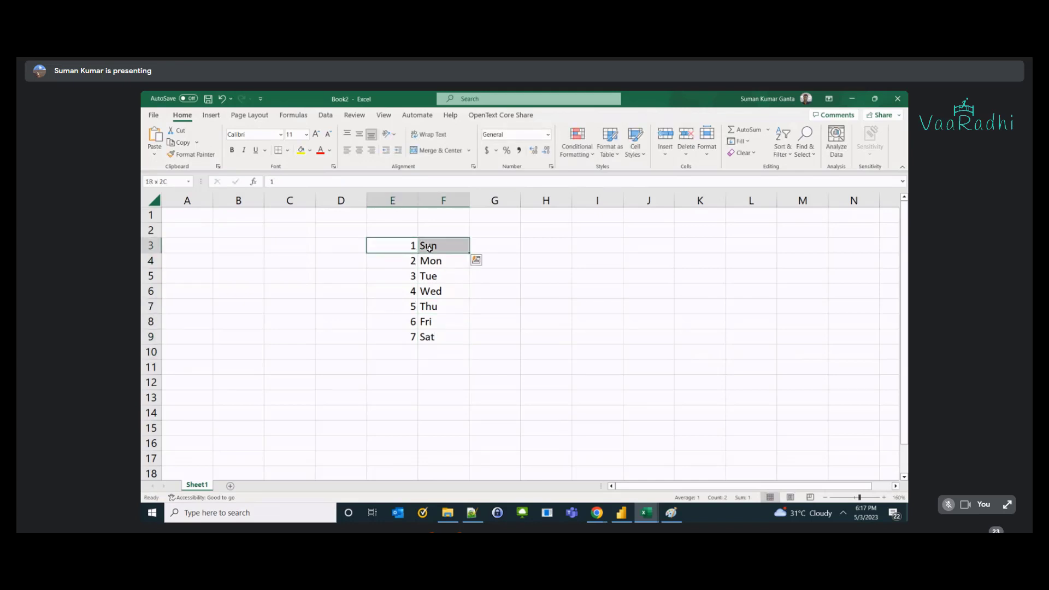
pyautogui.click(429, 246)
pyautogui.press('Right')
pyautogui.press('Right')
pyautogui.press('Up')
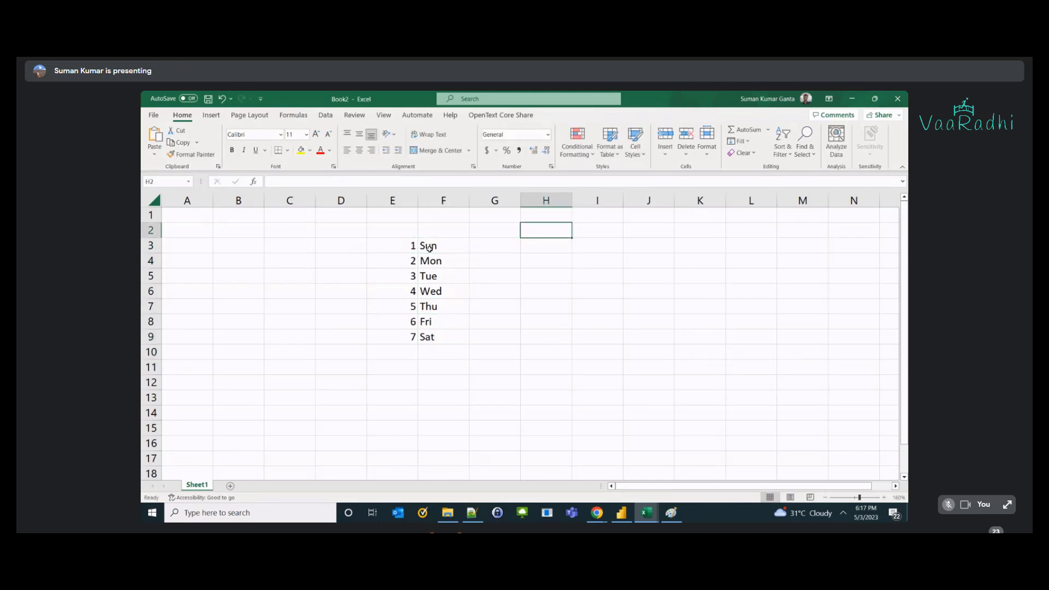
pyautogui.write('Swit')
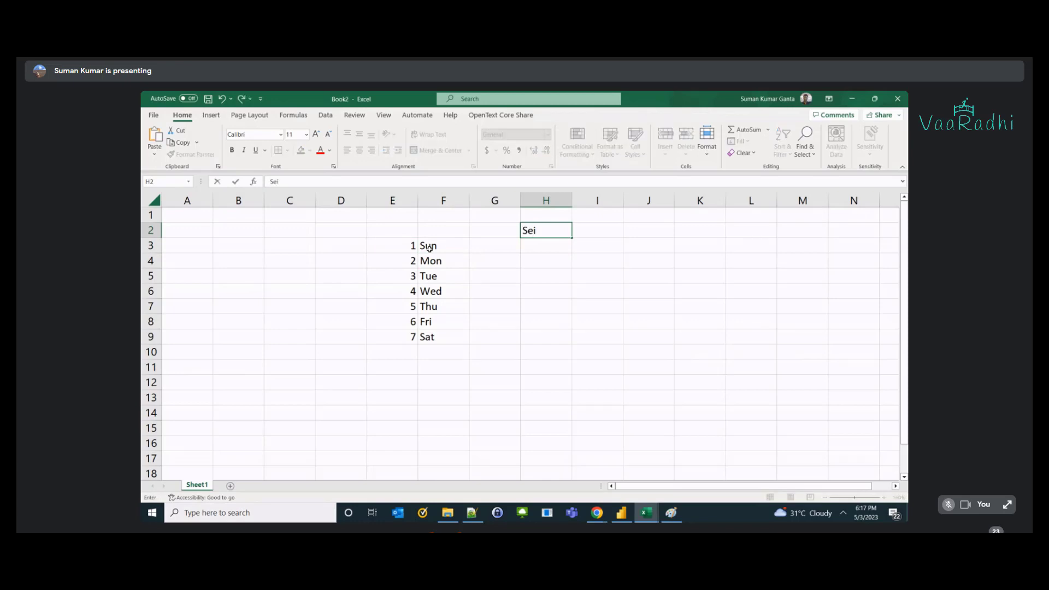
pyautogui.write('ch ()')
pyautogui.press('Left')
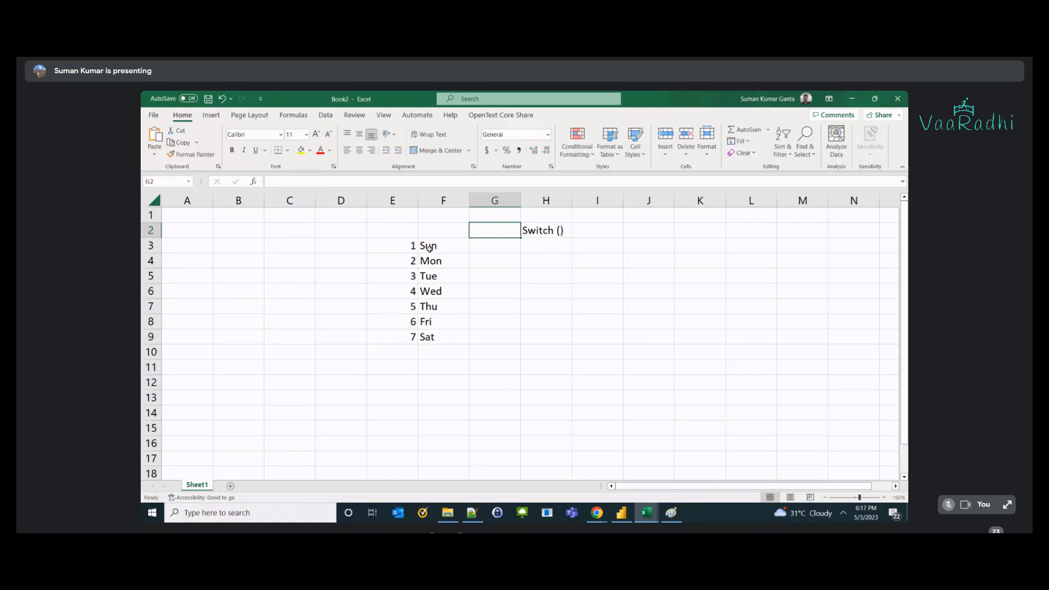
pyautogui.press('Right')
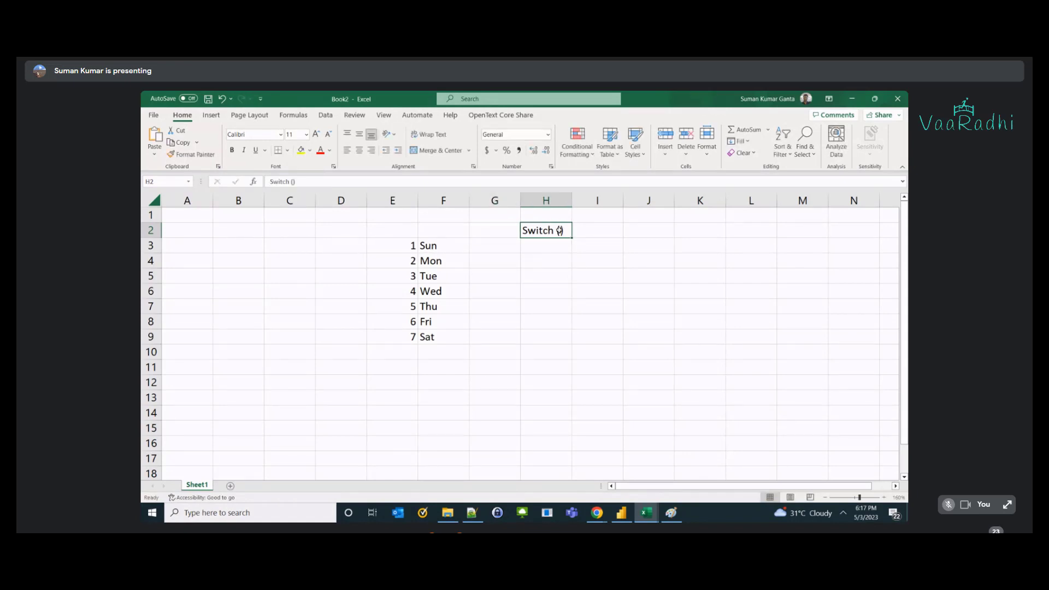
pyautogui.click(543, 271)
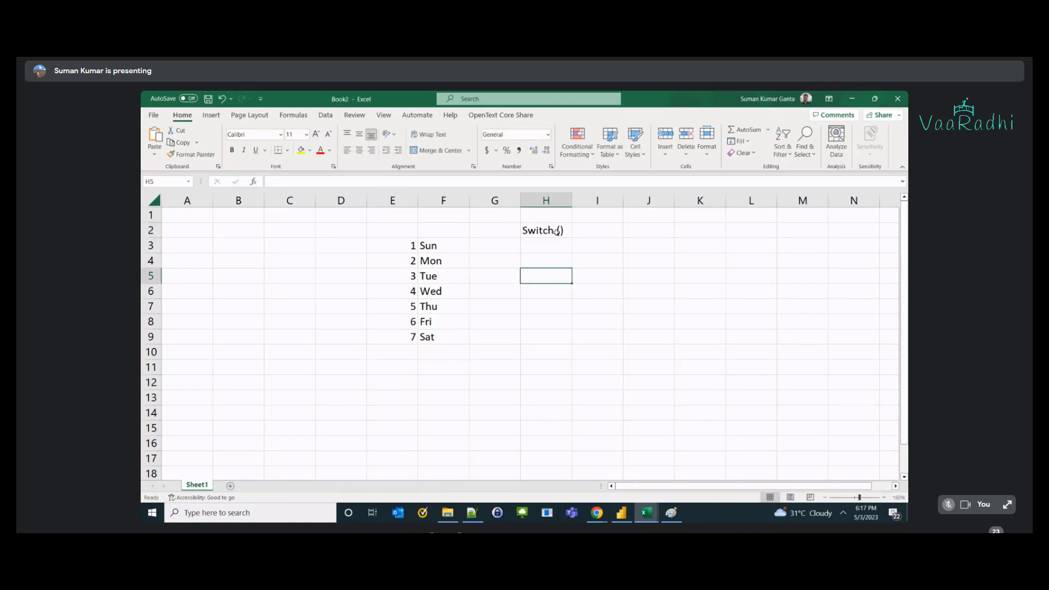
# - Enter "weekNum =3" in cell H1 above the Switch () text
pyautogui.click(553, 219)
pyautogui.write('weekN')
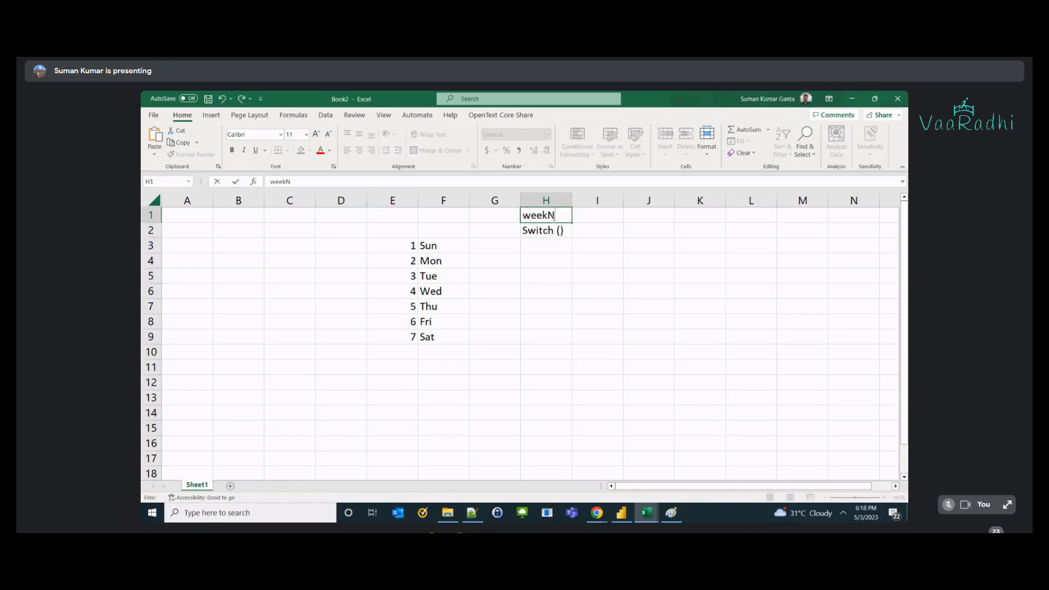
pyautogui.write('um')
pyautogui.press('Return')
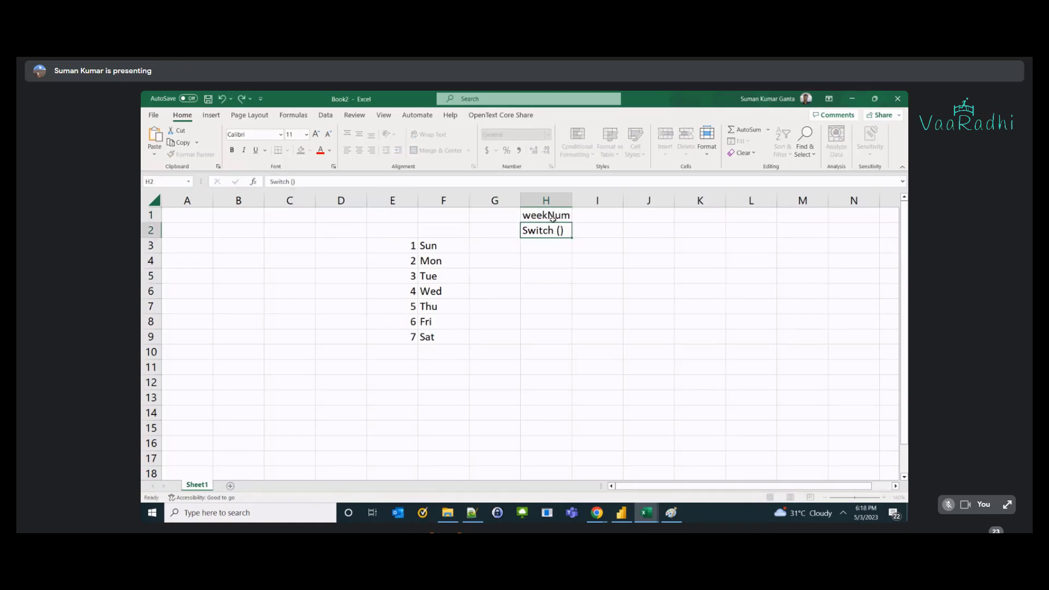
pyautogui.click(558, 215)
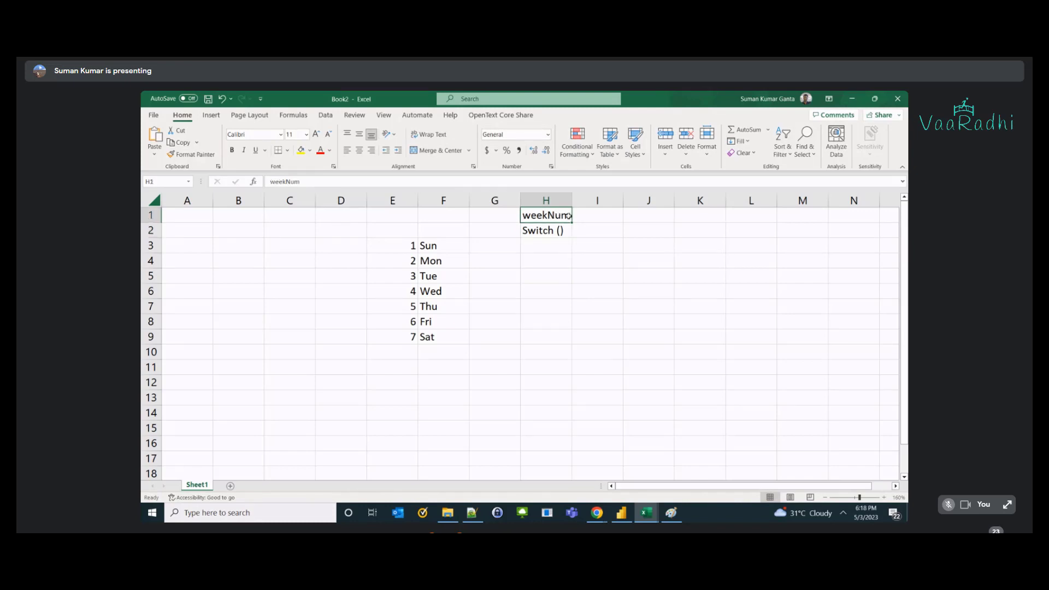
pyautogui.doubleClick(571, 217)
pyautogui.write('=3')
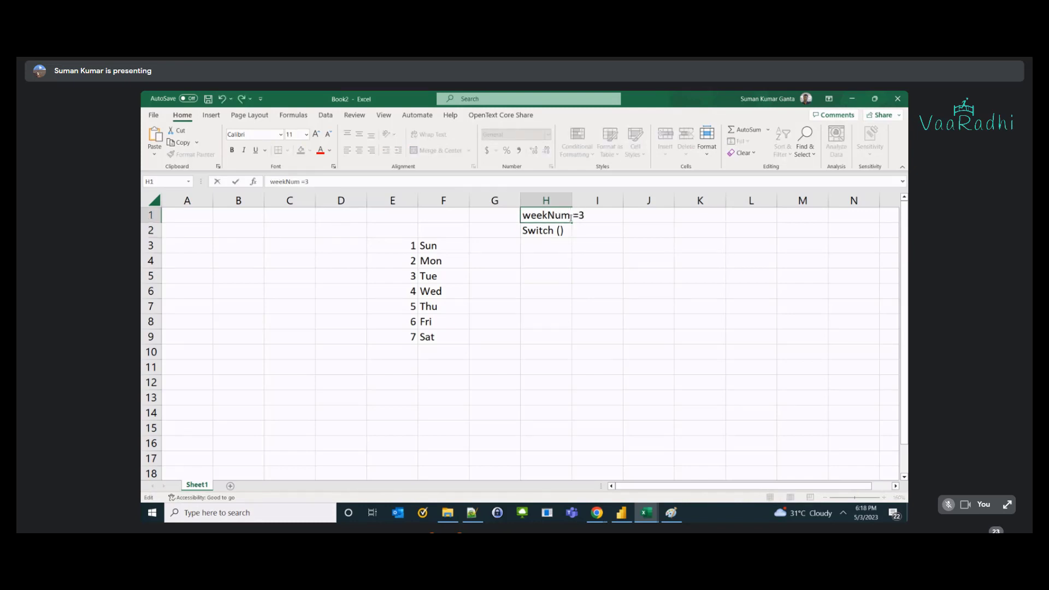
# - Insert weekNum between the parentheses of the Switch () text in cell H2
pyautogui.doubleClick(559, 231)
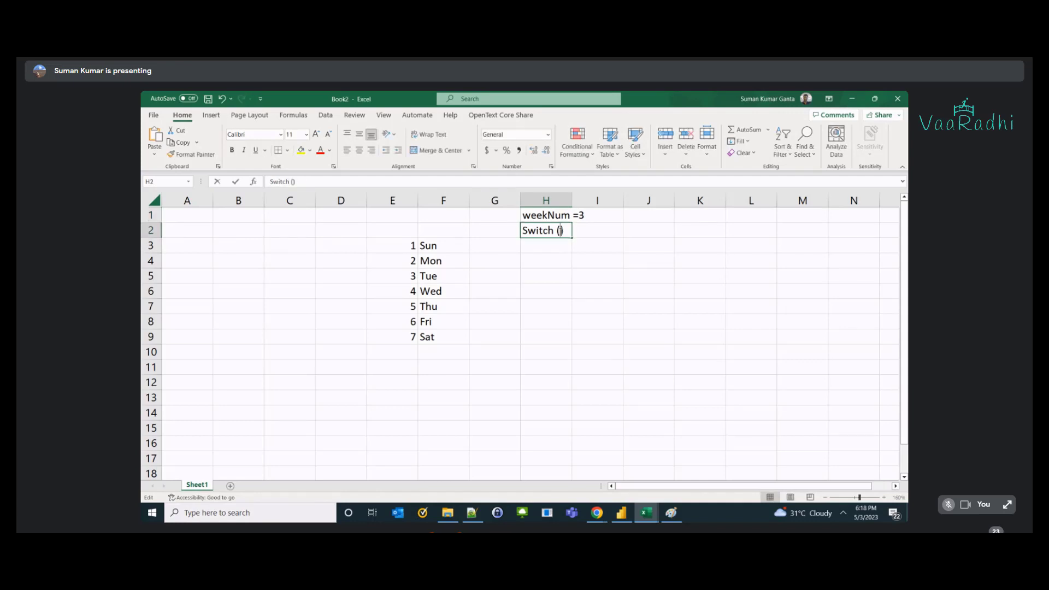
pyautogui.click(553, 219)
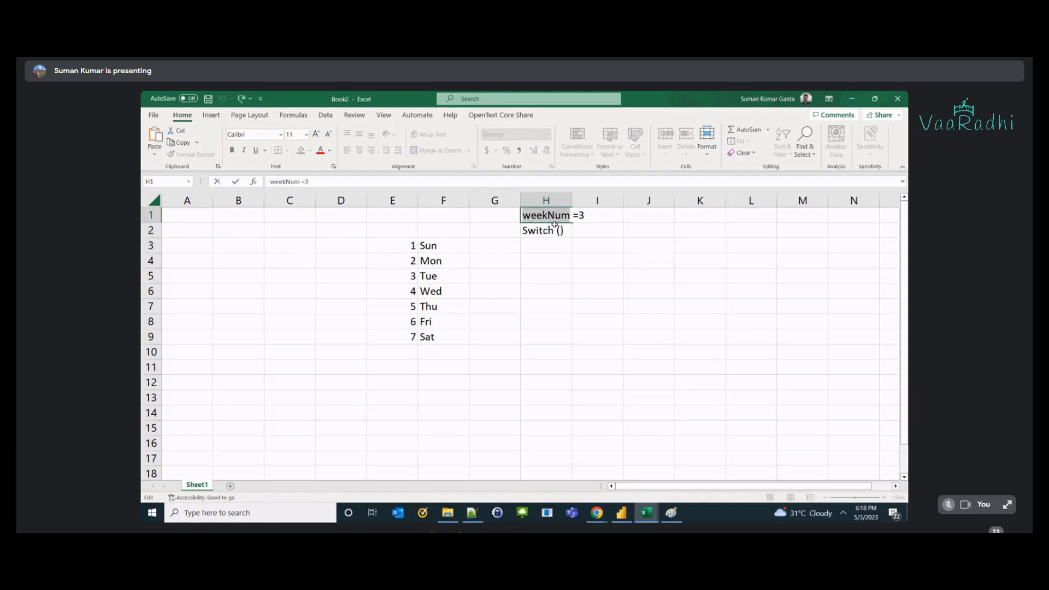
pyautogui.doubleClick(561, 230)
pyautogui.write('weekNum')
pyautogui.press('Return')
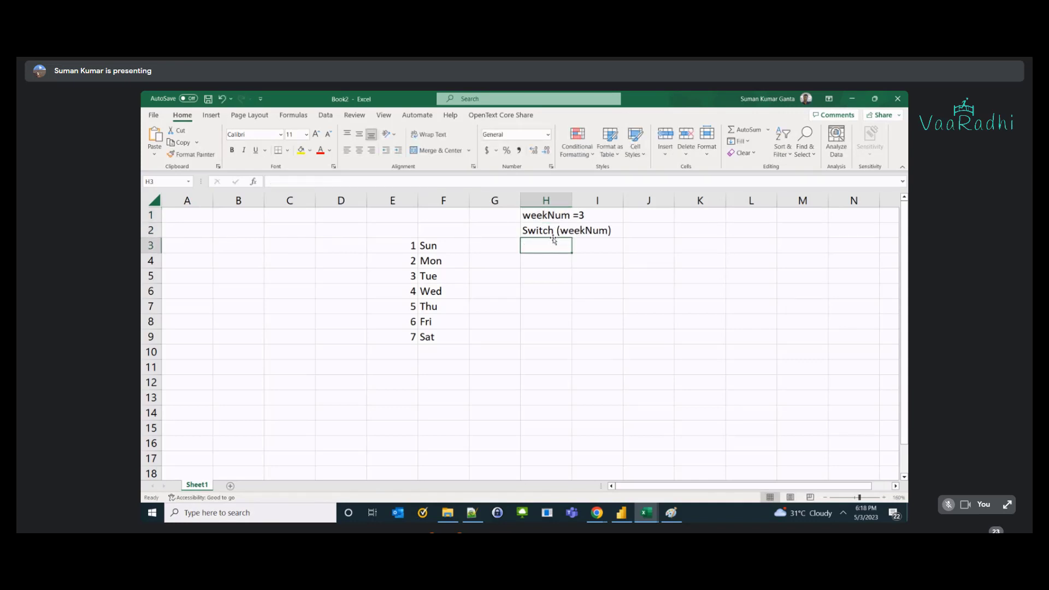
# - Move the weekday numbers and abbreviated day names from E3:F9 to directly beneath the Switch text, starting at H3
pyautogui.moveTo(398, 249); pyautogui.dragTo(443, 336)
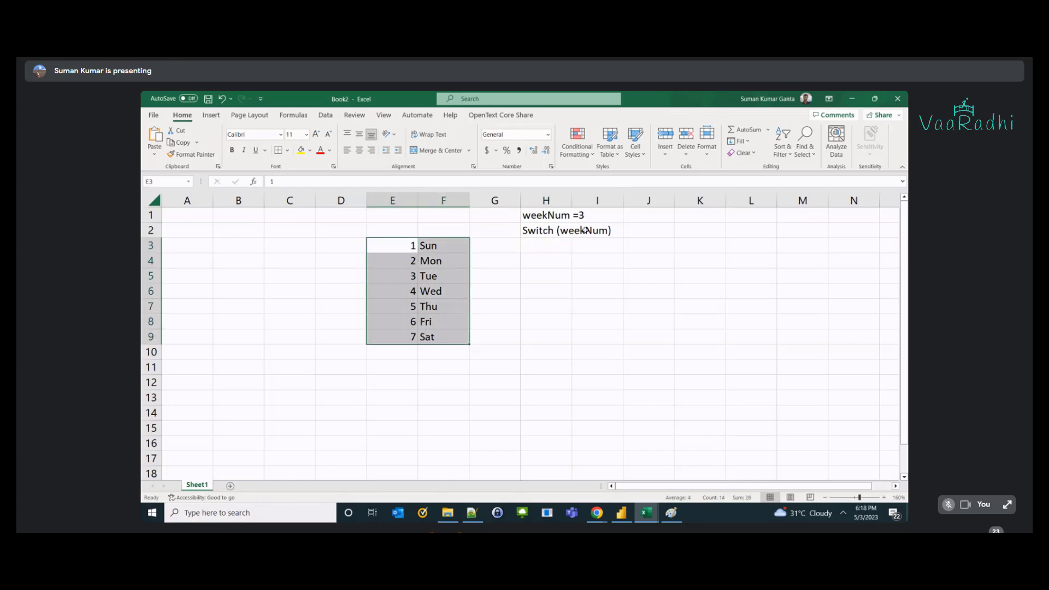
pyautogui.hotkey('ctrl', 'x')
pyautogui.click(554, 248)
pyautogui.hotkey('ctrl', 'v')
# - Examine how number 3 pairs with Tue, then the number list, the day list and the weekNum argument of Switch
pyautogui.click(569, 276)
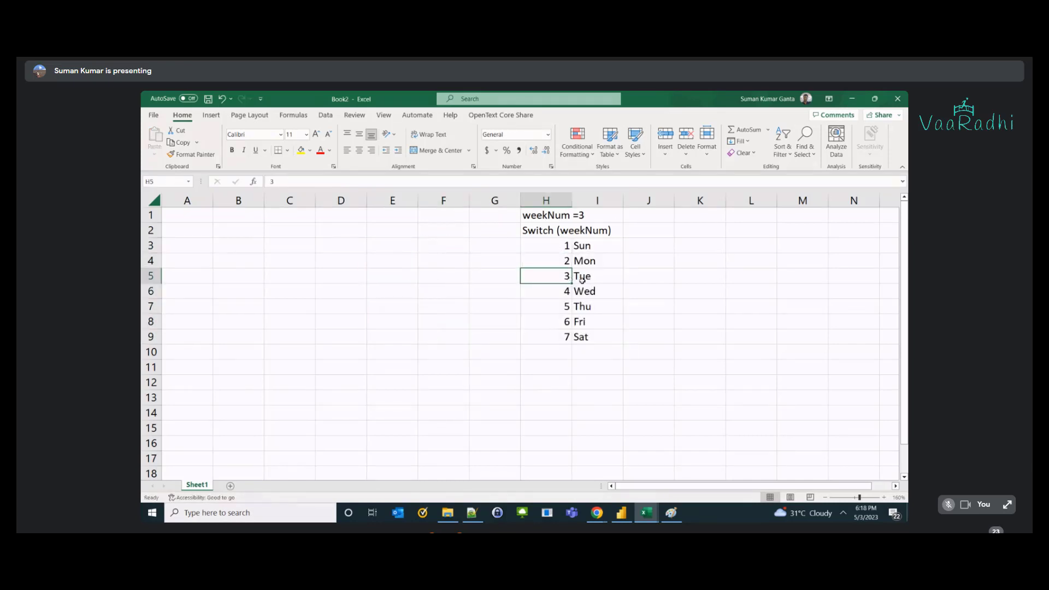
pyautogui.click(586, 279)
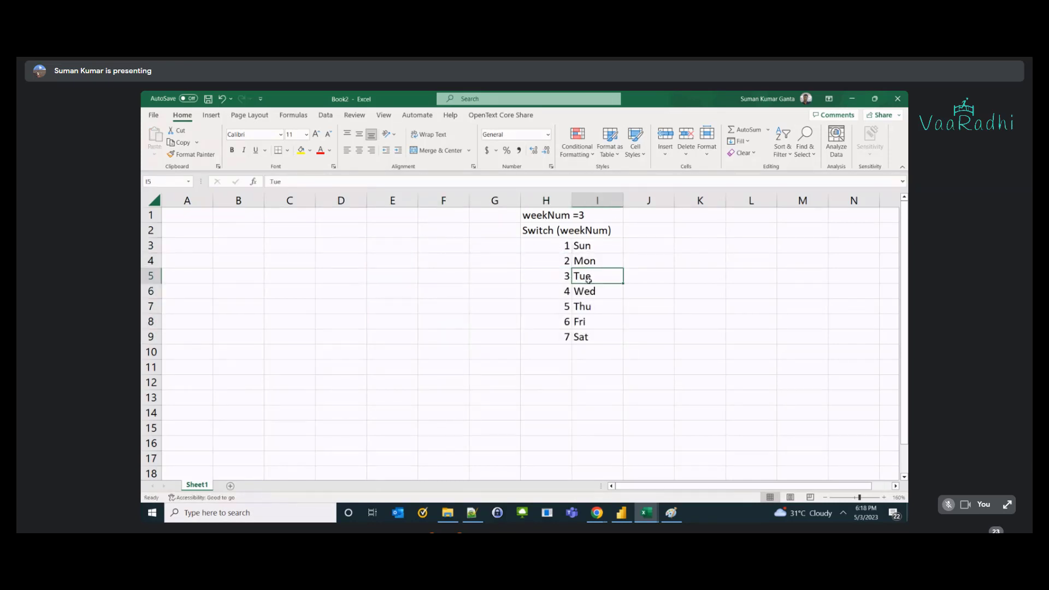
pyautogui.moveTo(538, 242); pyautogui.dragTo(547, 340)
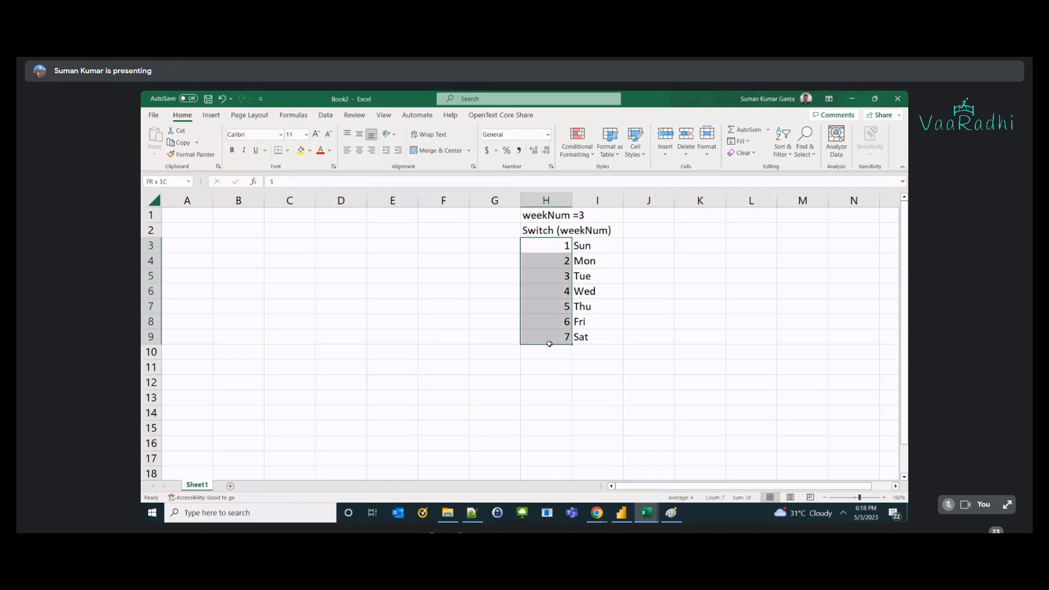
pyautogui.moveTo(587, 246); pyautogui.dragTo(584, 340)
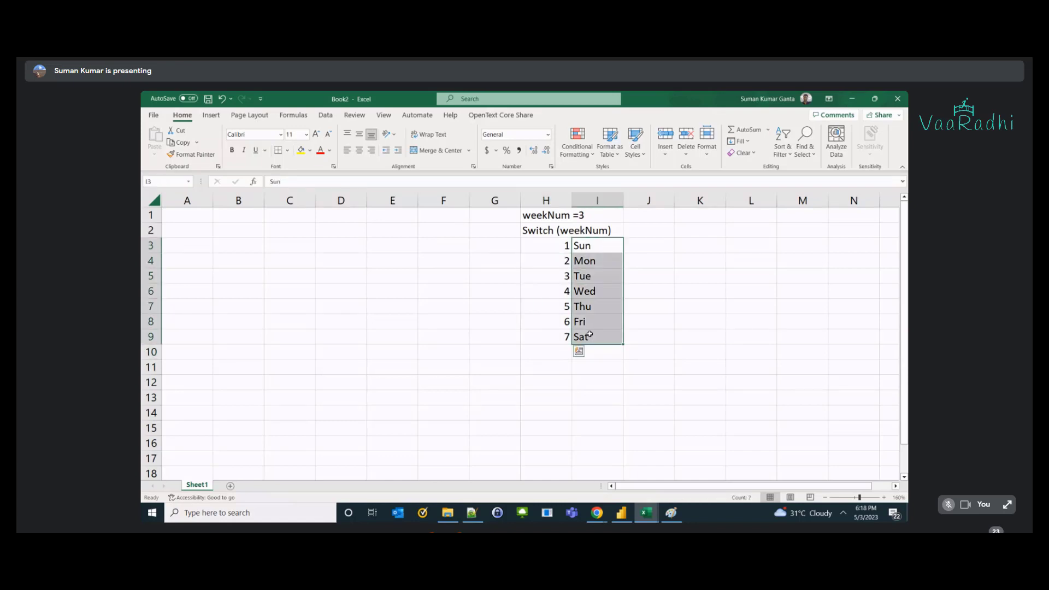
pyautogui.click(526, 230)
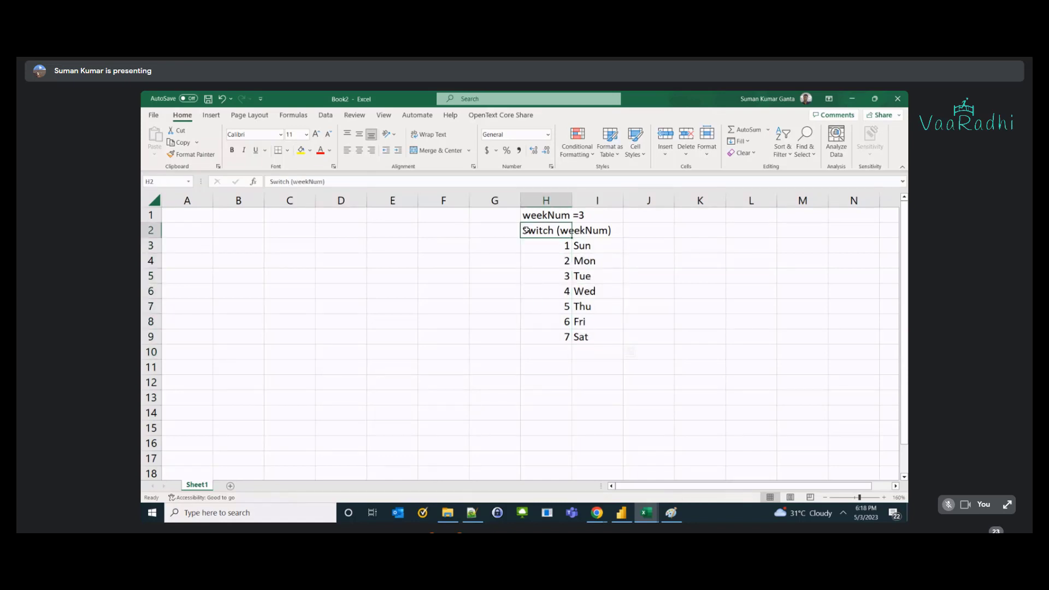
pyautogui.doubleClick(560, 230)
pyautogui.doubleClick(571, 230)
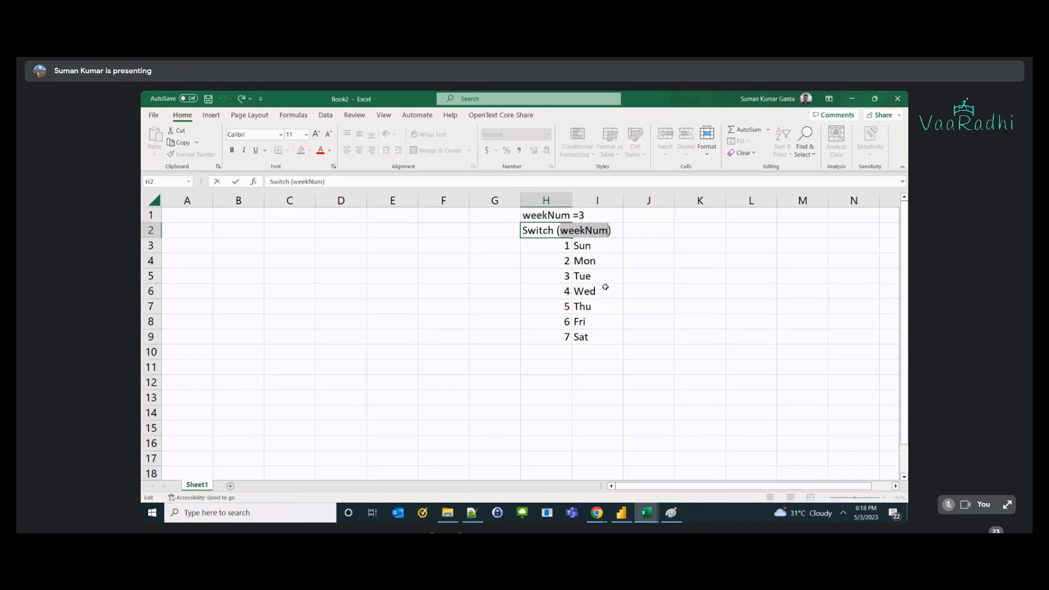
# - Widen column H to fit the Switch (weekNum) text, and highlight the whole weekNum example
pyautogui.click(558, 290)
pyautogui.doubleClick(570, 199)
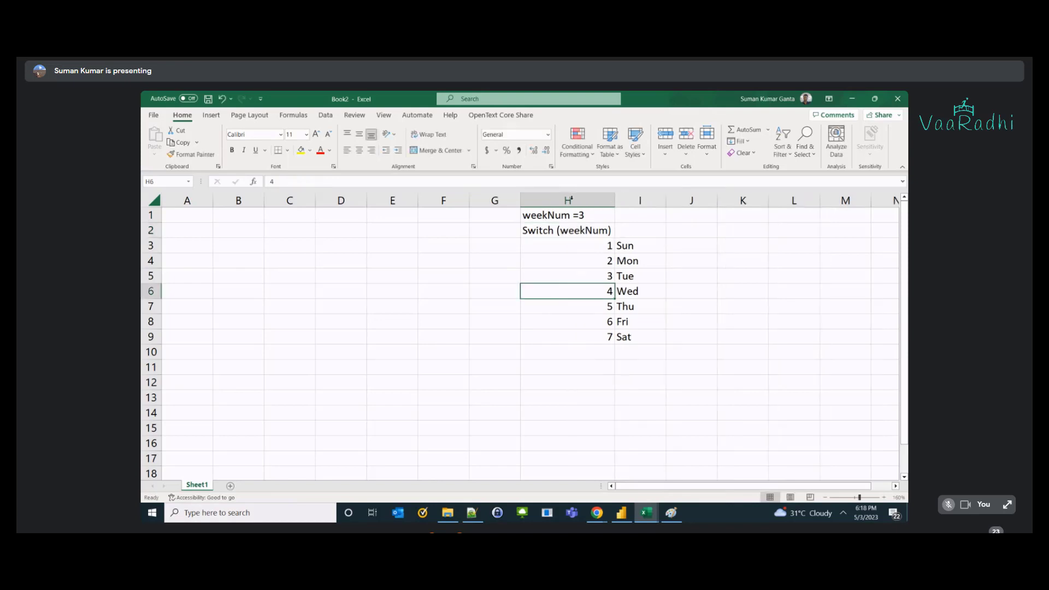
pyautogui.click(572, 247)
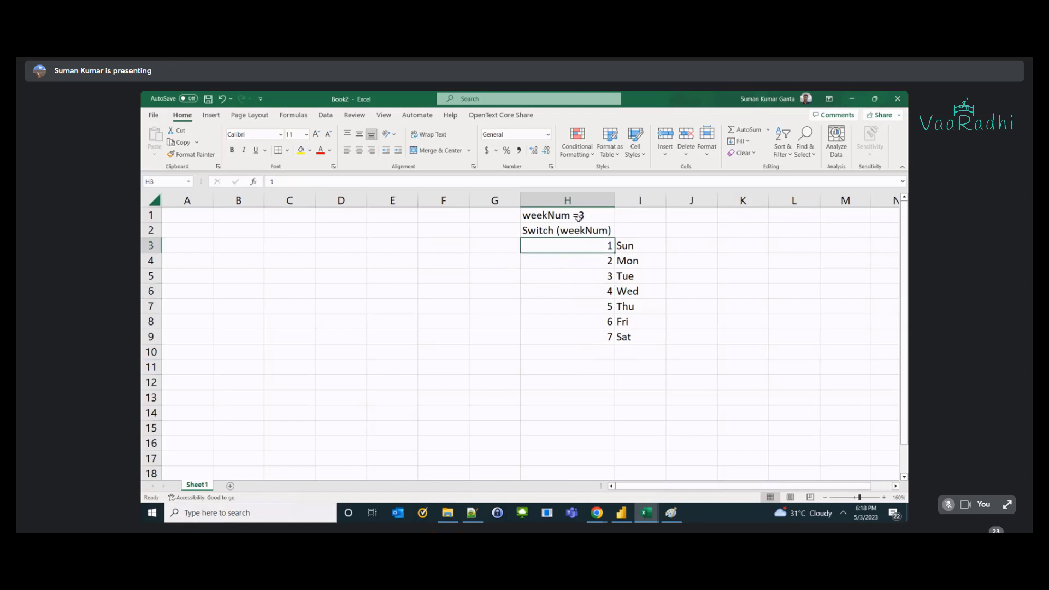
pyautogui.moveTo(574, 230); pyautogui.dragTo(630, 339)
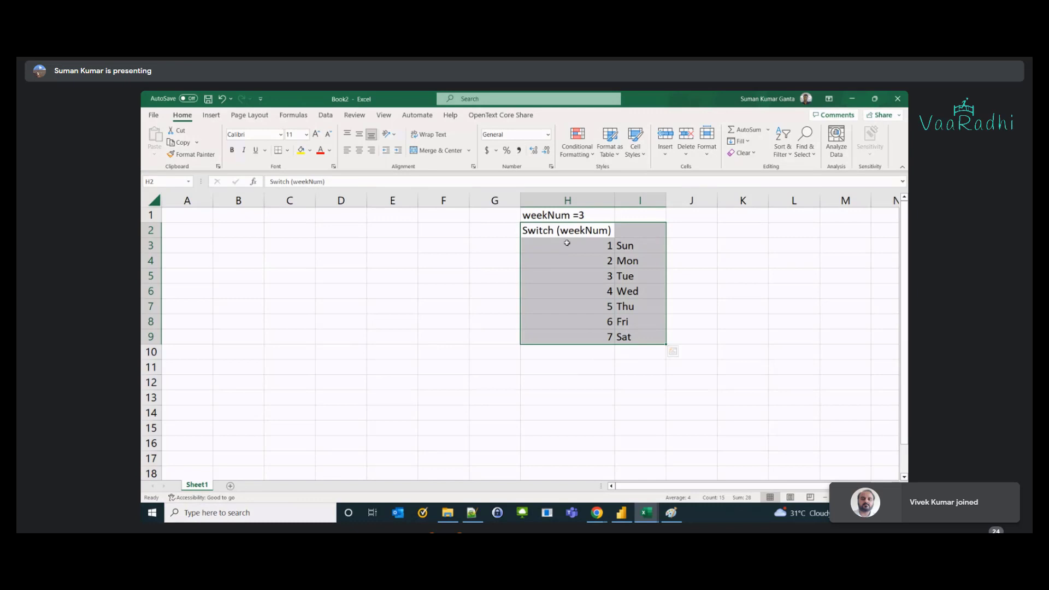
pyautogui.moveTo(561, 219); pyautogui.dragTo(648, 333)
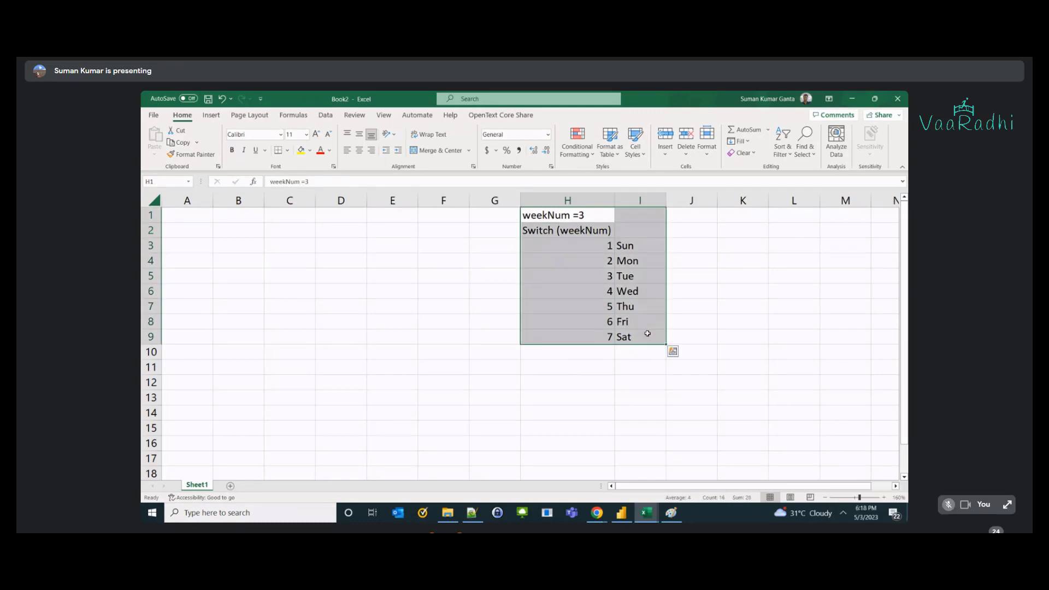
# - Change the weekNum value in cell H1 to 5
pyautogui.doubleClick(580, 216)
pyautogui.doubleClick(582, 215)
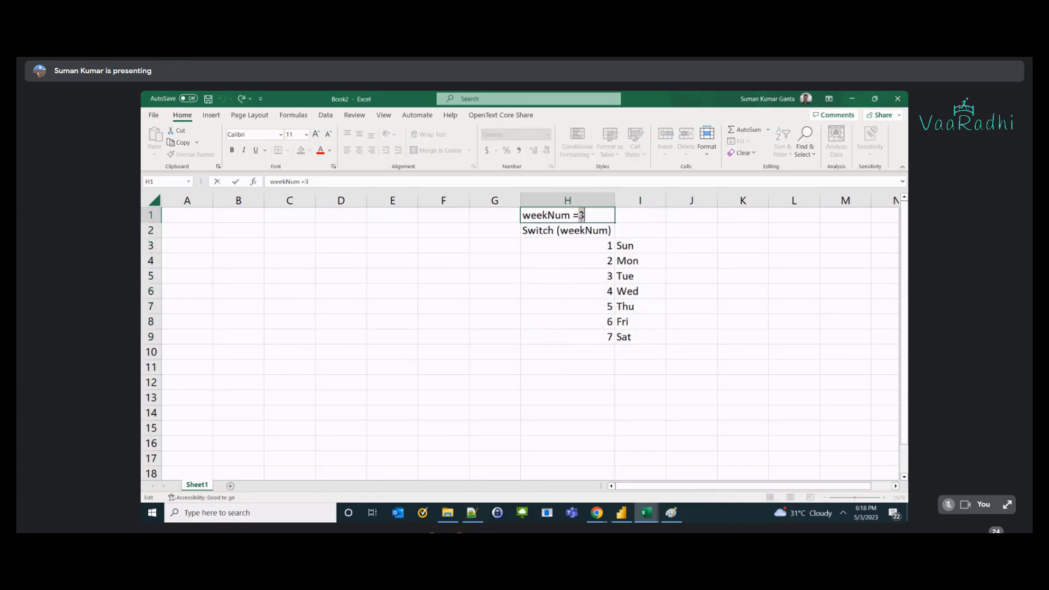
pyautogui.write('5')
pyautogui.press('Return')
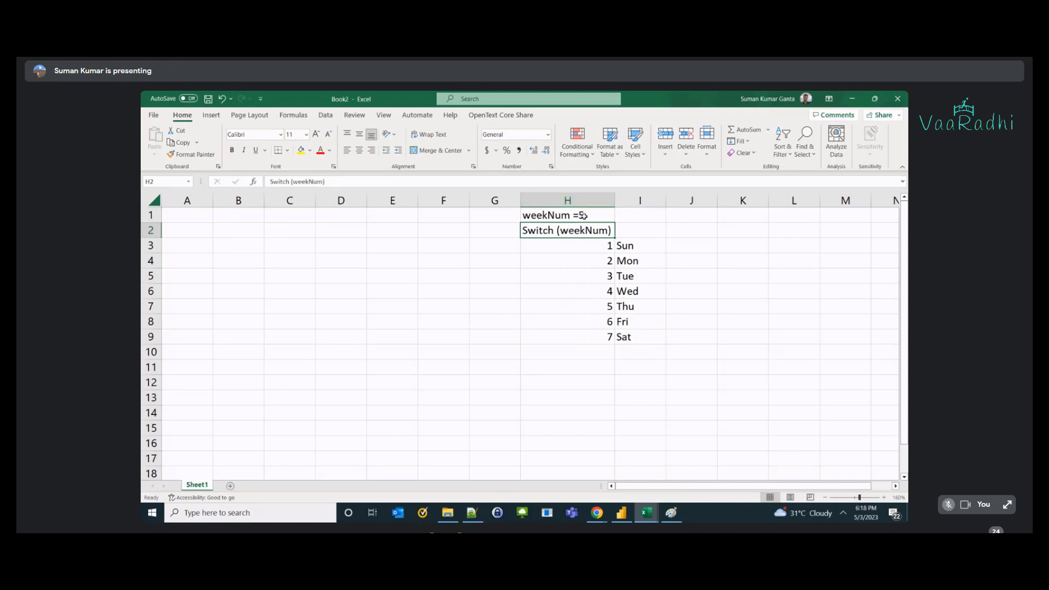
# - Set the weekNum value in cell H1 to 0
pyautogui.doubleClick(586, 219)
pyautogui.press('BackSpace')
pyautogui.write('0')
pyautogui.press('Return')
# - Enter "Invalid" in cell I10 below Sat as the default result for numbers outside the 1 to 7 list
pyautogui.moveTo(585, 245); pyautogui.dragTo(611, 338)
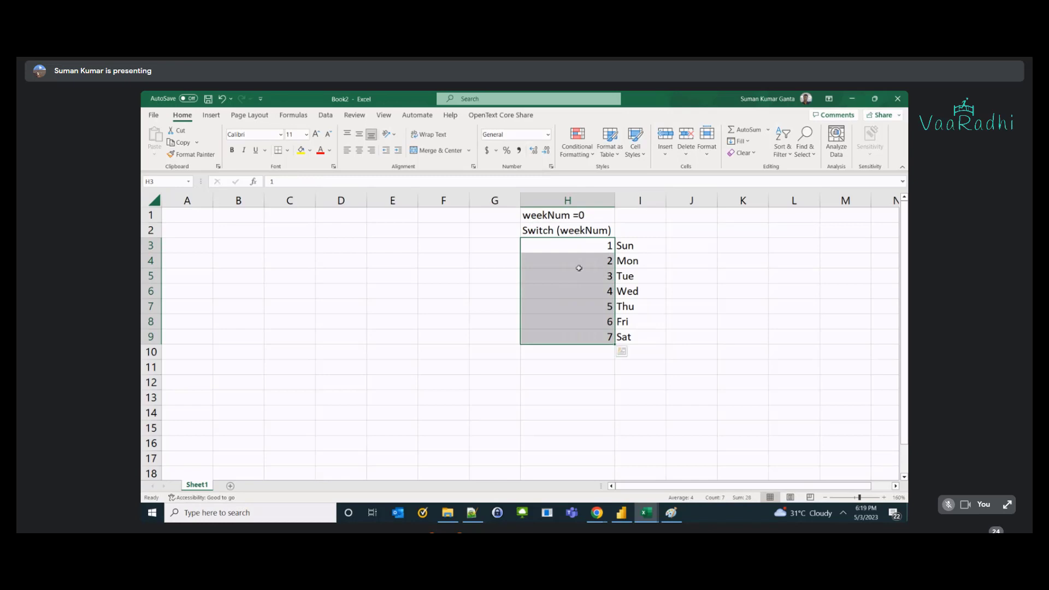
pyautogui.click(642, 358)
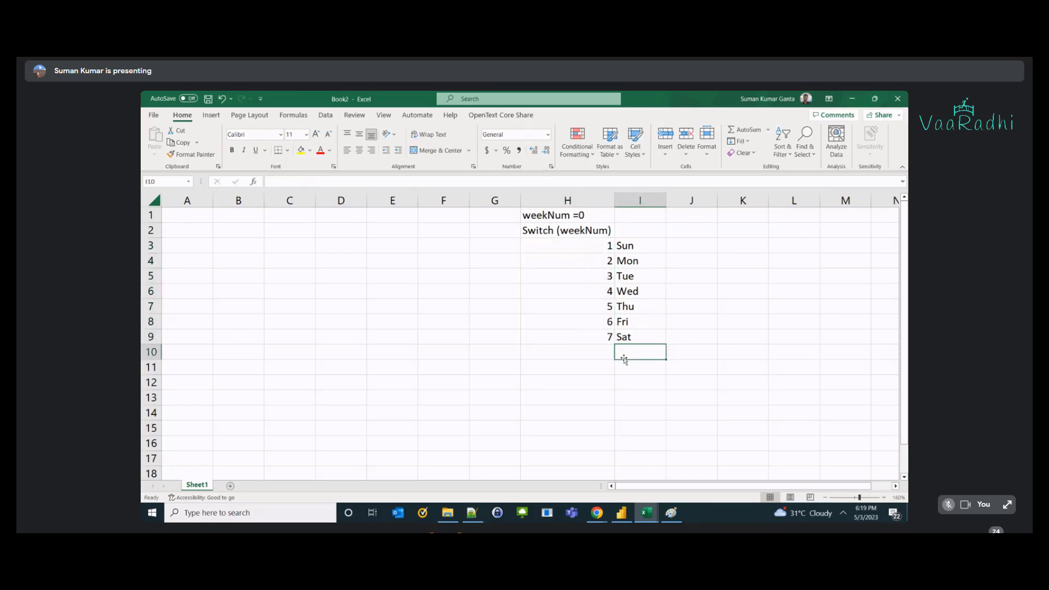
pyautogui.write('Invalid')
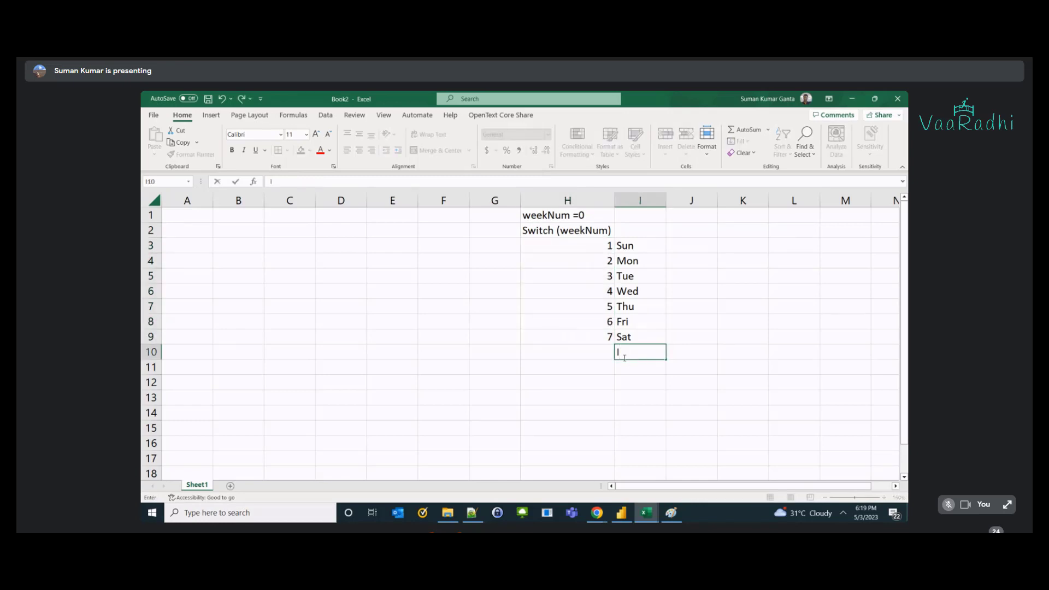
pyautogui.press('Return')
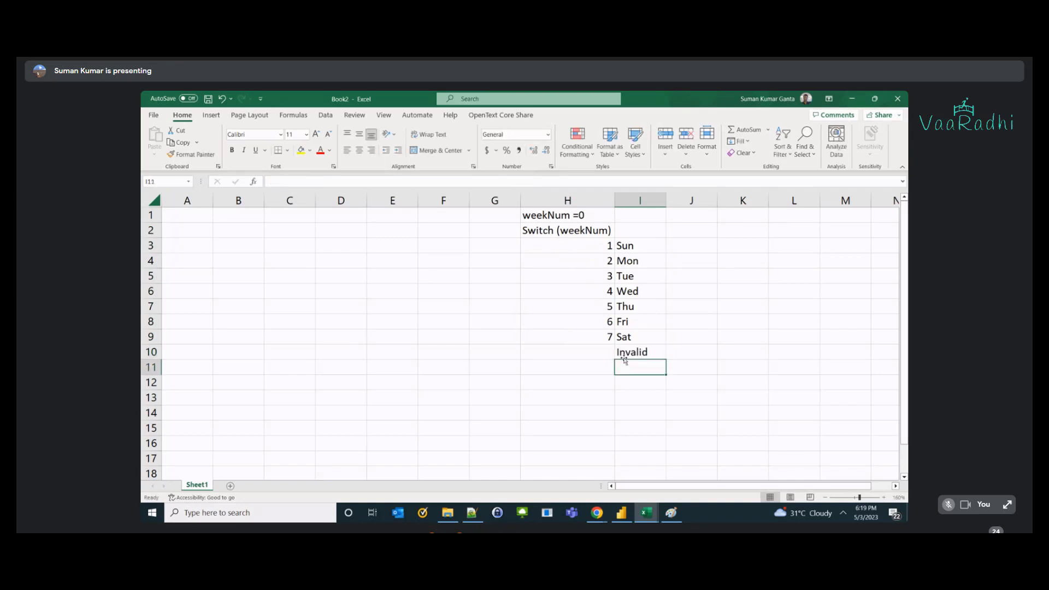
# - Review the weekNum value in H1 against the number and day pairs in H3:I9 and the Invalid default in I10
pyautogui.press('Up')
pyautogui.hotkey('shift', 'Home')
pyautogui.press('Right')
pyautogui.press('Up')
pyautogui.press('Up')
pyautogui.press('Up')
pyautogui.press('Up')
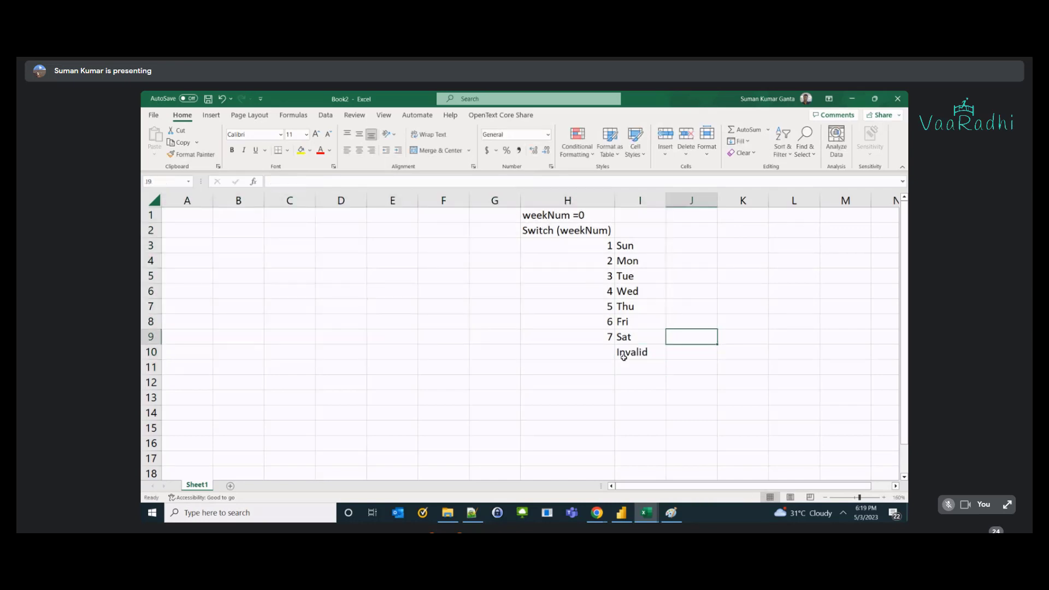
pyautogui.press('Up')
pyautogui.press('Up')
pyautogui.press('Up')
pyautogui.press('Up')
pyautogui.press('Up')
pyautogui.press('Left')
pyautogui.press('Left')
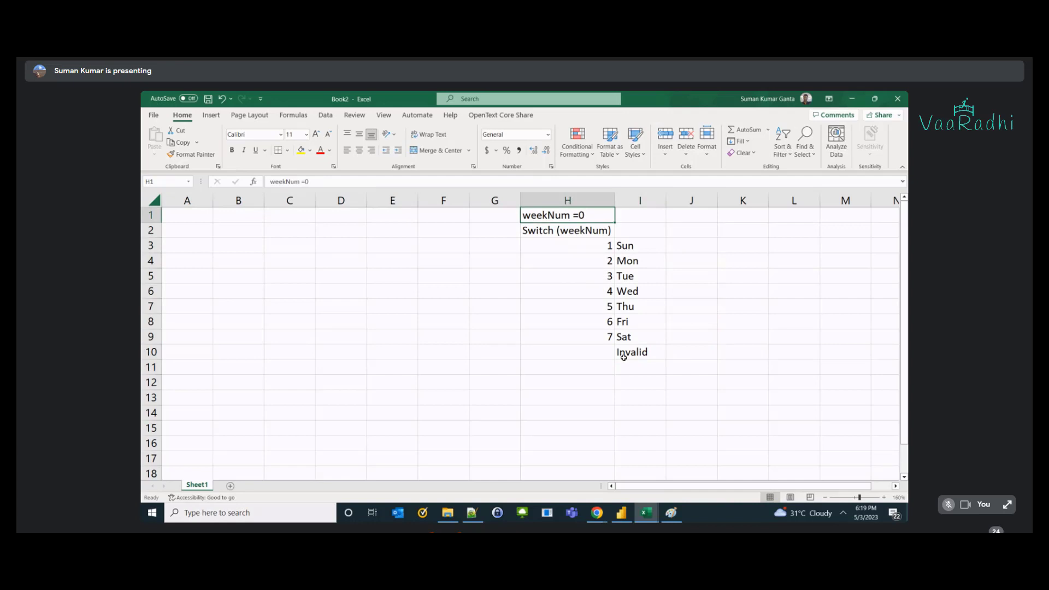
pyautogui.moveTo(611, 246); pyautogui.dragTo(645, 336)
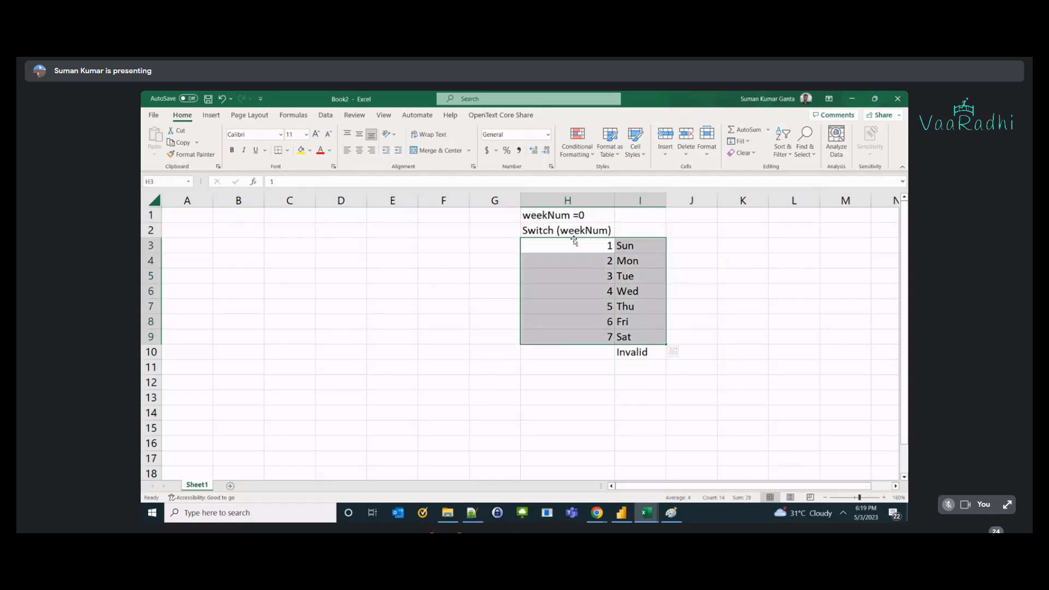
pyautogui.click(630, 352)
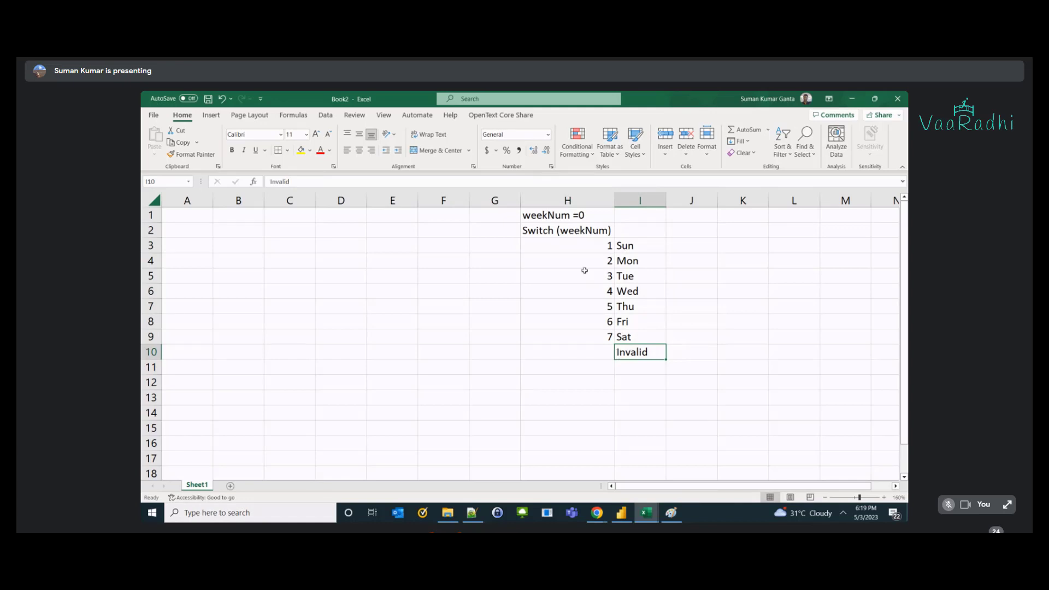
pyautogui.doubleClick(656, 352)
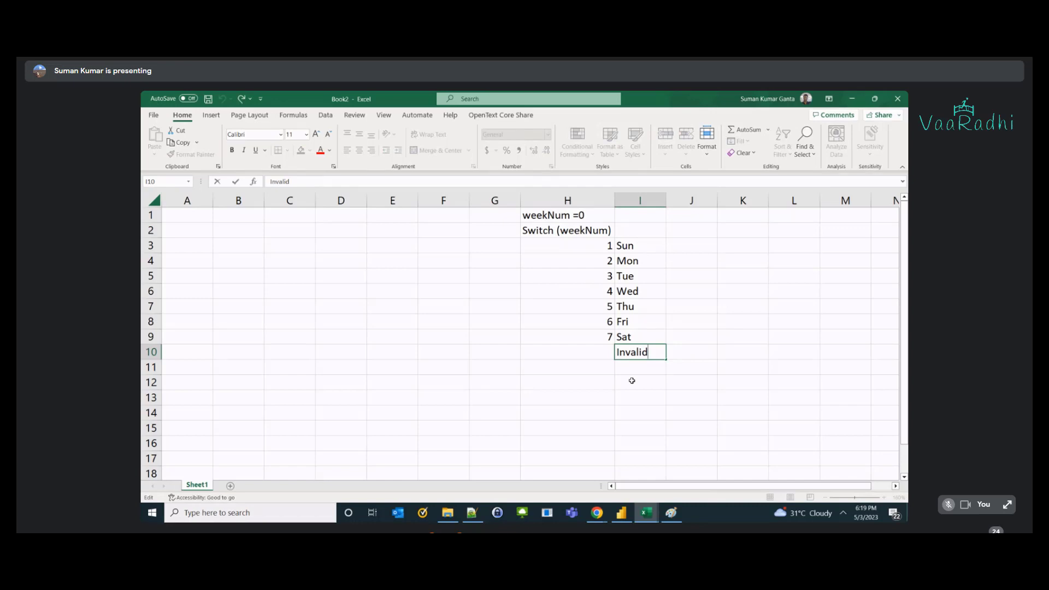
pyautogui.click(633, 381)
pyautogui.click(631, 354)
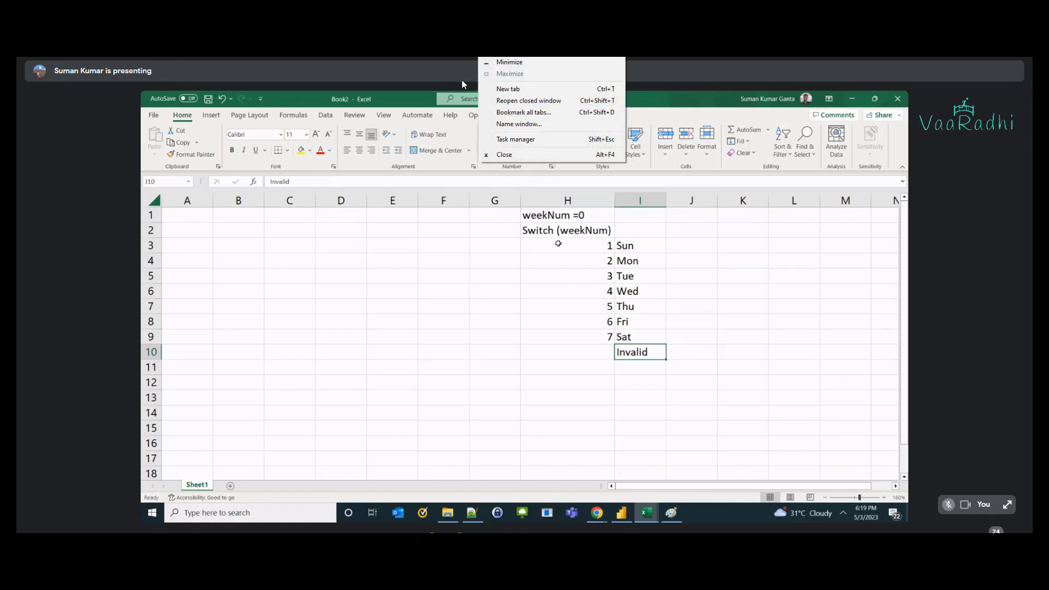
# - Write the start of an equivalent IF expression in cell D3: if (weekNum = 1, "Sun",
pyautogui.click(331, 247)
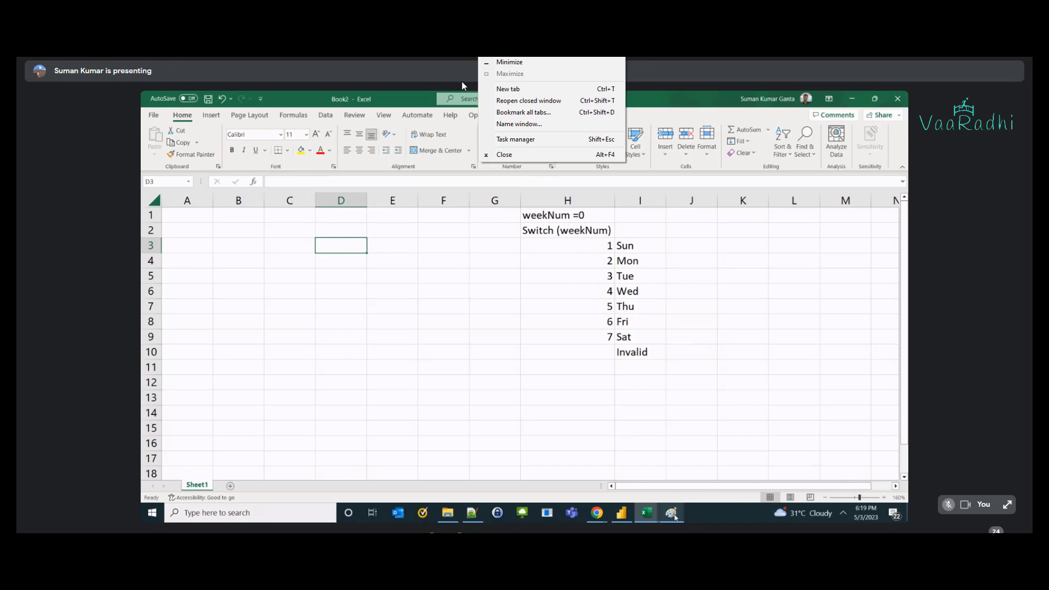
pyautogui.write('if')
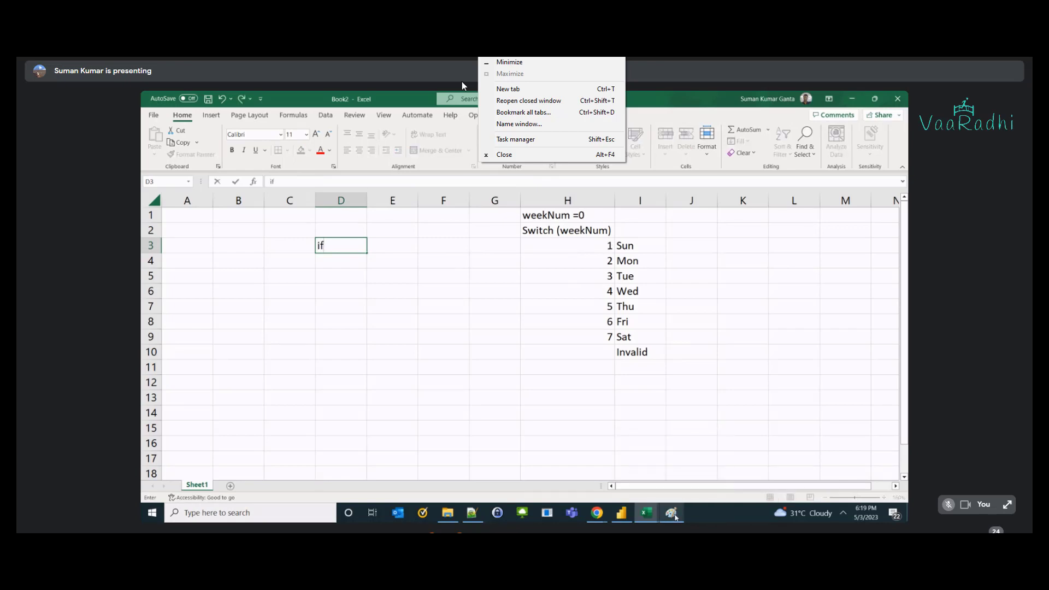
pyautogui.write(' (weekNum = 0')
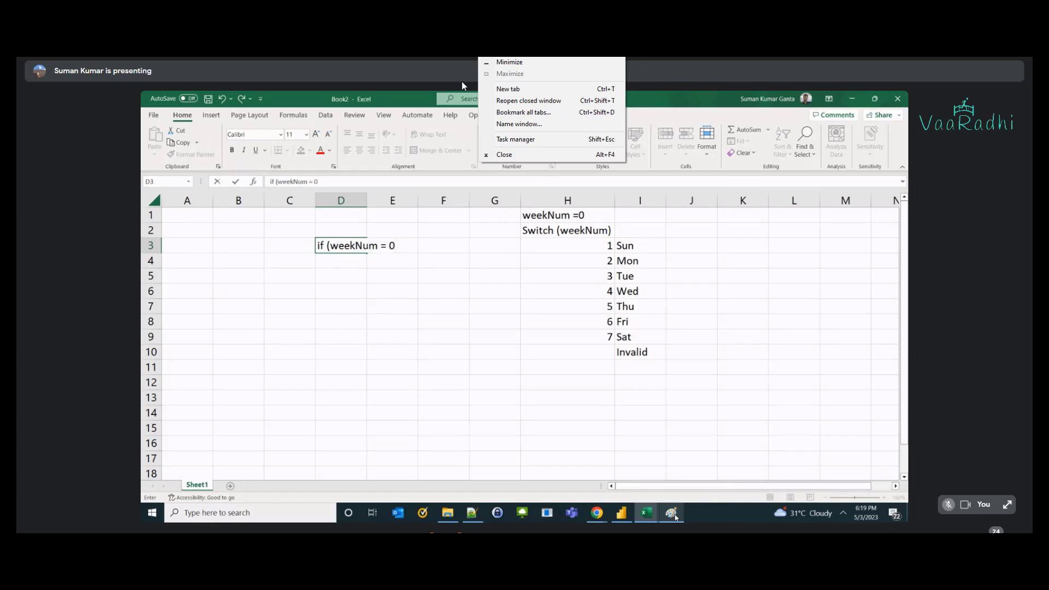
pyautogui.write(',')
pyautogui.press('BackSpace')
pyautogui.press('BackSpace')
pyautogui.press('BackSpace')
pyautogui.write('1, 2')
pyautogui.press('BackSpace')
pyautogui.press('BackSpace')
pyautogui.write('"Sun",')
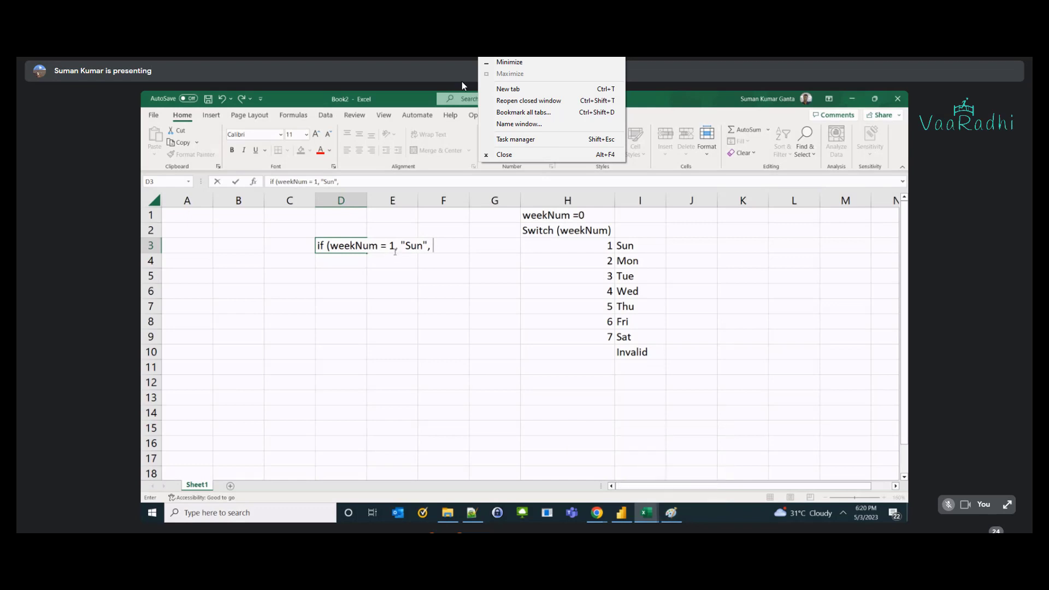
# - Cut the partial IF expression from cell D3 and paste it into the blank document in Notepad++
pyautogui.moveTo(395, 247); pyautogui.dragTo(329, 247)
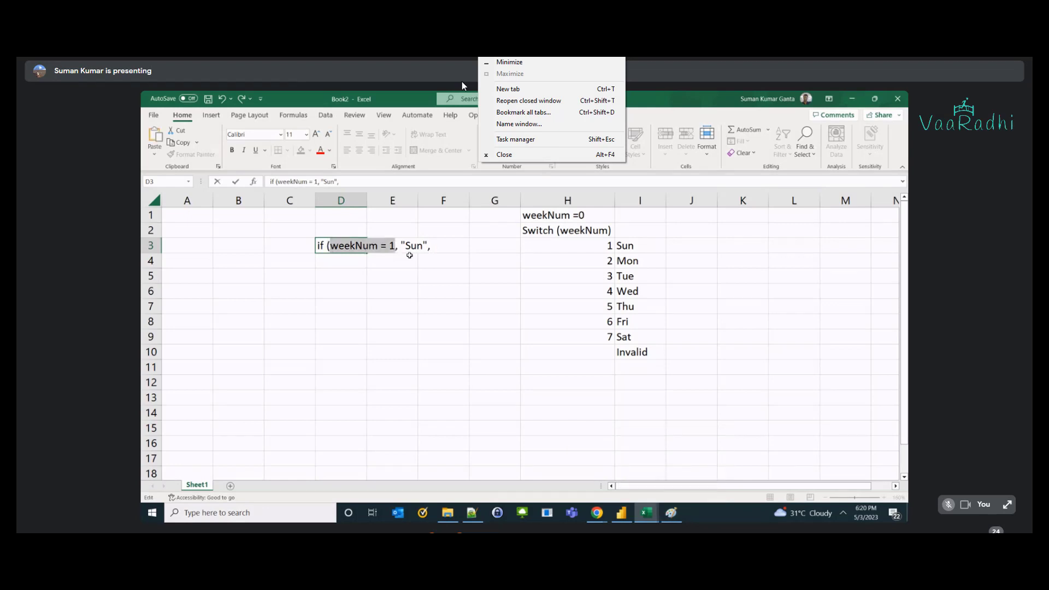
pyautogui.click(338, 247)
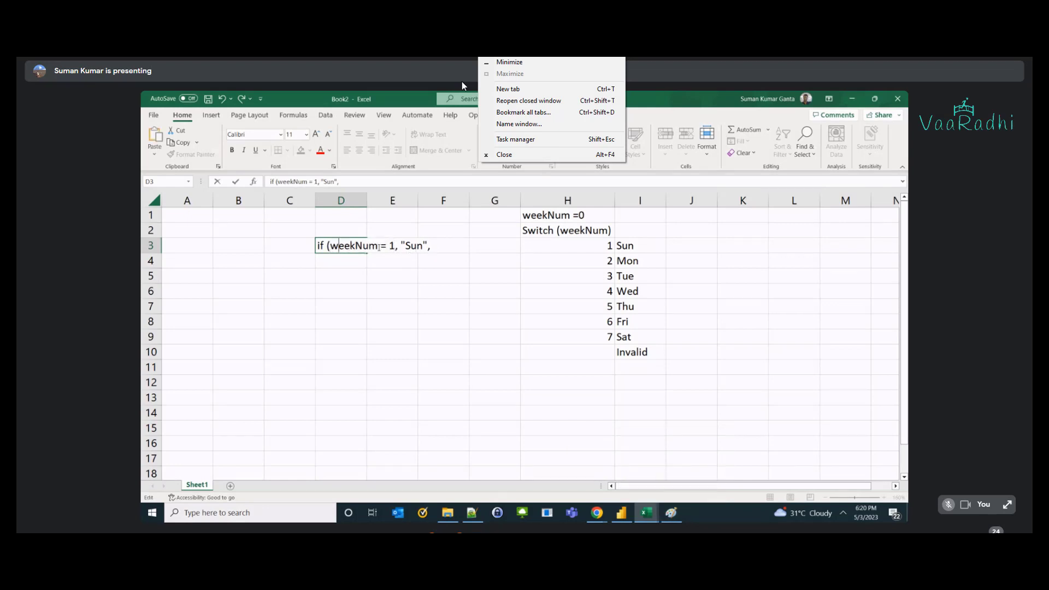
pyautogui.hotkey('ctrl', 'a')
pyautogui.hotkey('ctrl', 'x')
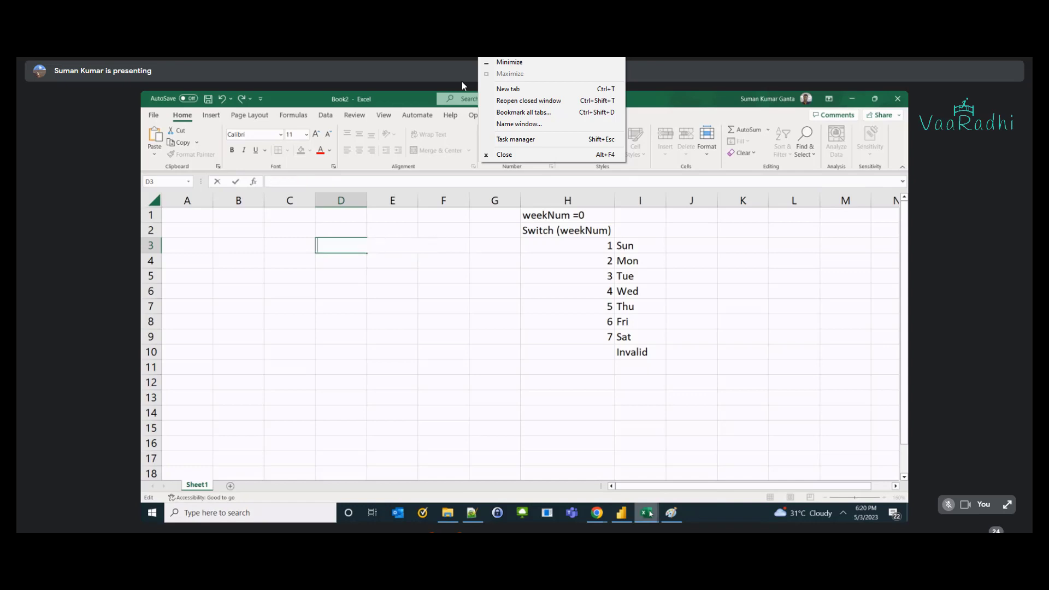
pyautogui.click(472, 512)
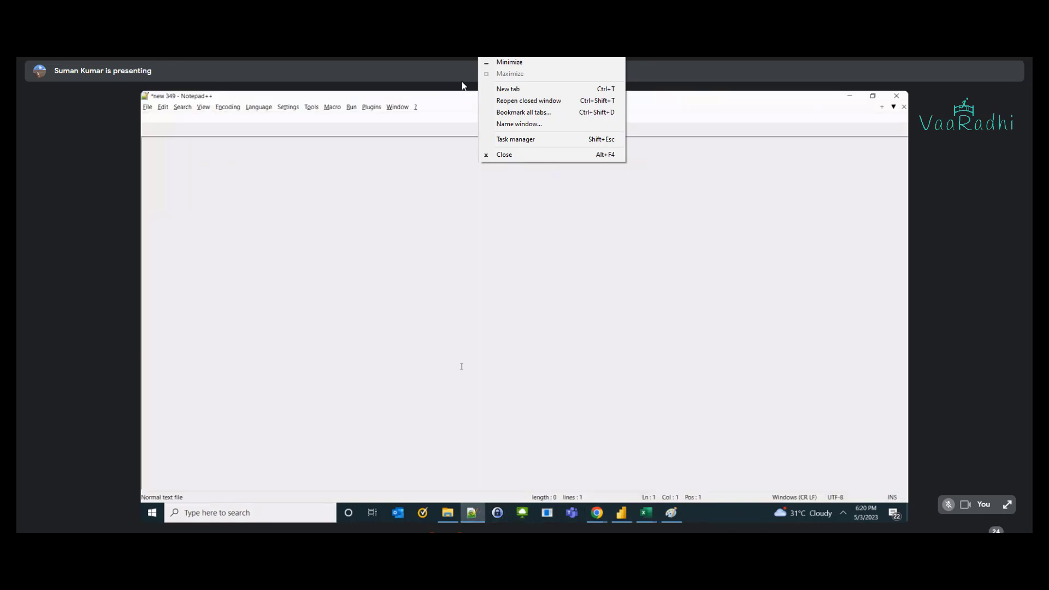
pyautogui.hotkey('ctrl', 'v')
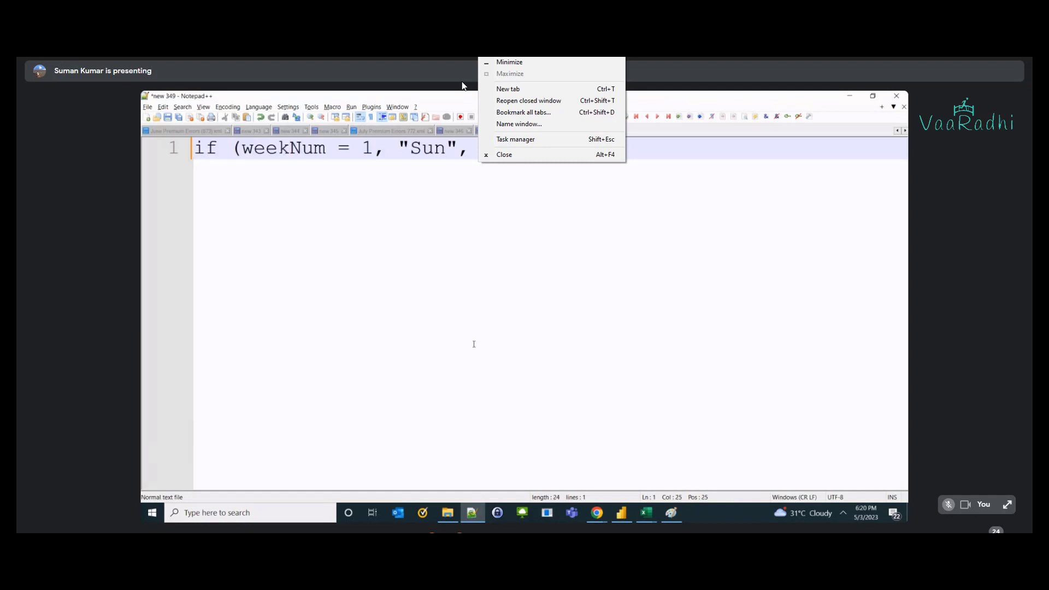
# - Examine the parts of the first line's if expression: the condition weekNum = 1, the result "Sun" and the place for the false result
pyautogui.press('Home')
pyautogui.press('End')
pyautogui.press('Left')
pyautogui.press('Left')
pyautogui.press('Left')
pyautogui.press('Left')
pyautogui.press('Left')
pyautogui.press('Left')
pyautogui.press('Left')
pyautogui.press('Left')
pyautogui.press('Left')
pyautogui.hotkey('shift', 'Left')
pyautogui.hotkey('ctrl', 'shift', 'Left')
pyautogui.hotkey('ctrl', 'shift', 'Left')
pyautogui.hotkey('ctrl', 'shift', 'Left')
pyautogui.hotkey('ctrl', 'shift', 'Right')
pyautogui.press('Right')
pyautogui.press('Right')
pyautogui.press('Right')
pyautogui.press('Right')
pyautogui.press('Left')
pyautogui.hotkey('shift', 'Right')
pyautogui.hotkey('ctrl', 'shift', 'Right')
pyautogui.hotkey('ctrl', 'shift', 'Right')
pyautogui.press('Left')
pyautogui.press('Right')
pyautogui.hotkey('ctrl', 'Right')
pyautogui.hotkey('ctrl', 'Right')
pyautogui.hotkey('ctrl', 'Left')
pyautogui.hotkey('ctrl', 'Left')
pyautogui.hotkey('ctrl', 'Left')
pyautogui.hotkey('ctrl', 'shift', 'Left')
pyautogui.hotkey('ctrl', 'shift', 'Left')
pyautogui.hotkey('ctrl', 'shift', 'Left')
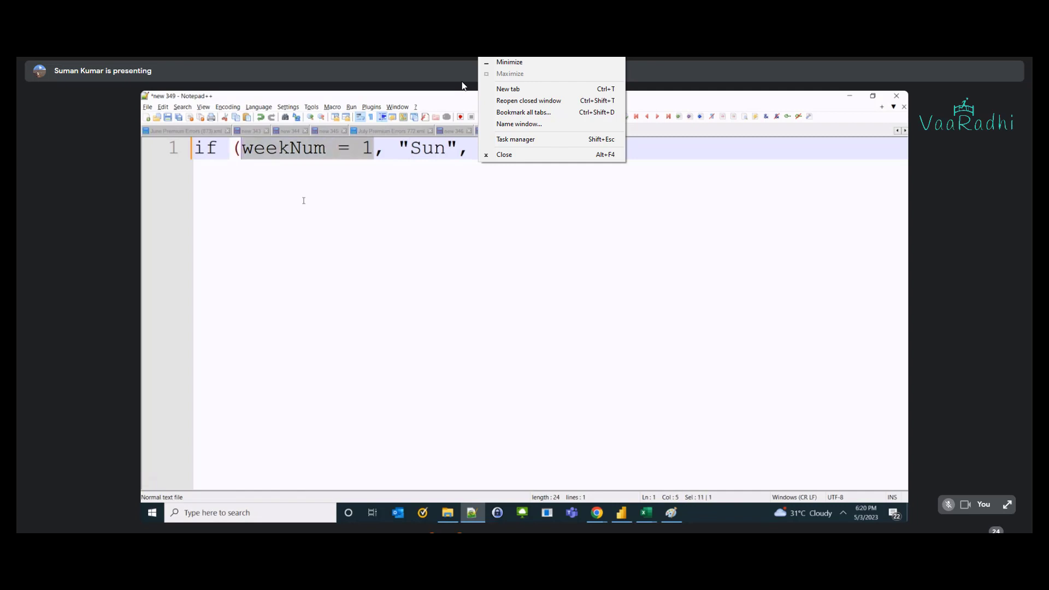
pyautogui.press('Right')
pyautogui.press('Right')
pyautogui.press('Right')
pyautogui.press('Right')
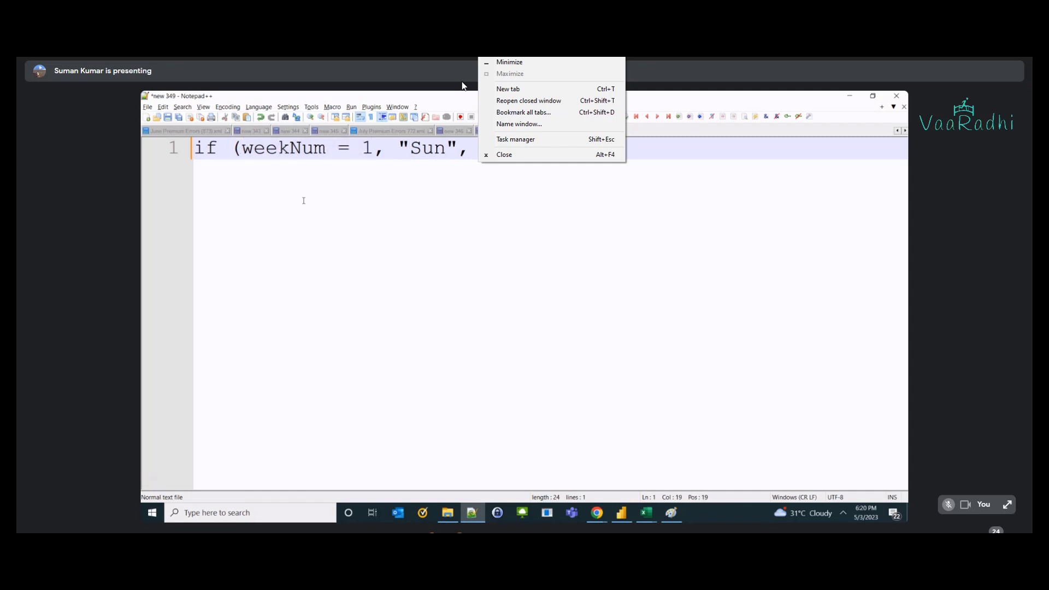
pyautogui.hotkey('ctrl', 'Right')
pyautogui.hotkey('ctrl', 'Left')
pyautogui.hotkey('ctrl', 'Left')
pyautogui.hotkey('ctrl', 'Left')
pyautogui.hotkey('shift', 'Left')
pyautogui.press('End')
pyautogui.hotkey('ctrl', 'Left')
pyautogui.hotkey('ctrl', 'Left')
pyautogui.hotkey('ctrl', 'Left')
pyautogui.hotkey('ctrl', 'Left')
pyautogui.hotkey('ctrl', 'Right')
pyautogui.hotkey('ctrl', 'Right')
pyautogui.hotkey('ctrl', 'Right')
pyautogui.hotkey('ctrl', 'Right')
# - Add an indented second line with the nested condition if(weekNum = 2, "Mon", as the false result of the first if
pyautogui.press('Return')
pyautogui.press('Tab')
pyautogui.press('Tab')
pyautogui.press('Tab')
pyautogui.press('Tab')
pyautogui.press('Tab')
pyautogui.press('Tab')
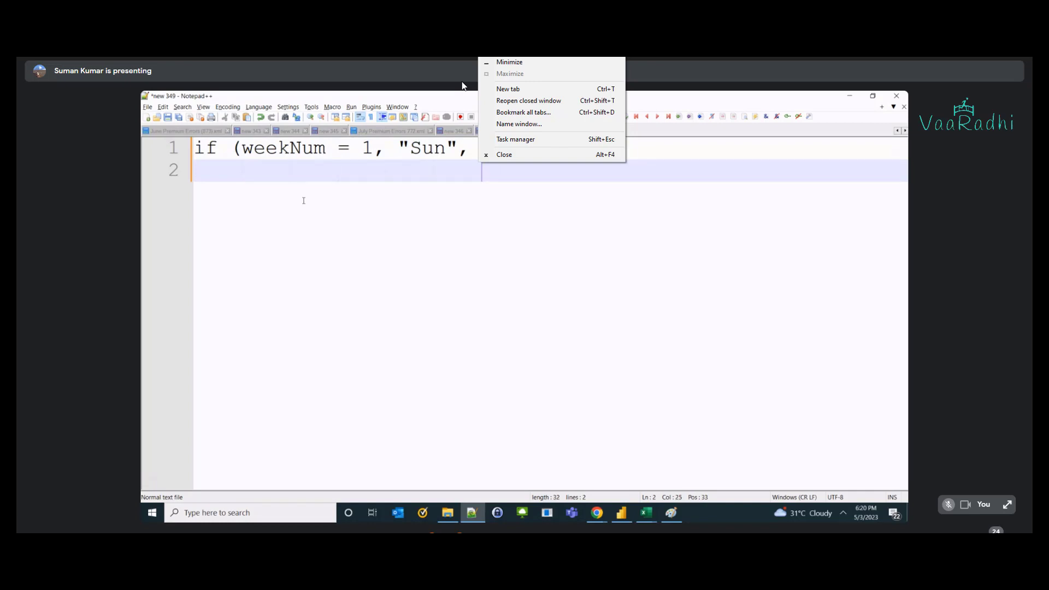
pyautogui.press('BackSpace')
pyautogui.press('BackSpace')
pyautogui.press('BackSpace')
pyautogui.press('BackSpace')
pyautogui.write('if(weekNum ')
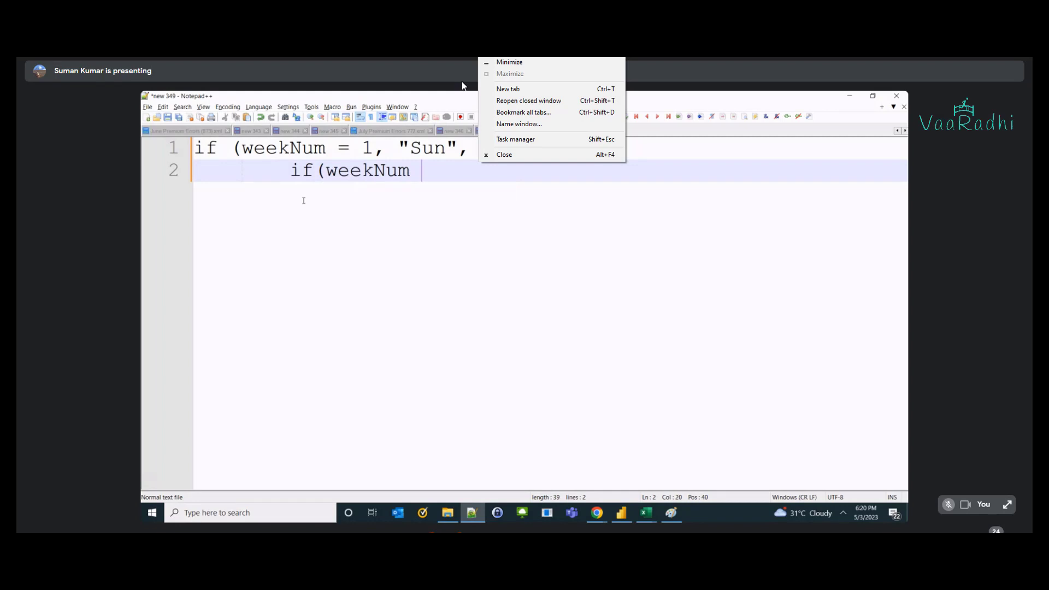
pyautogui.write('= 2, "Mon"')
pyautogui.write(',')
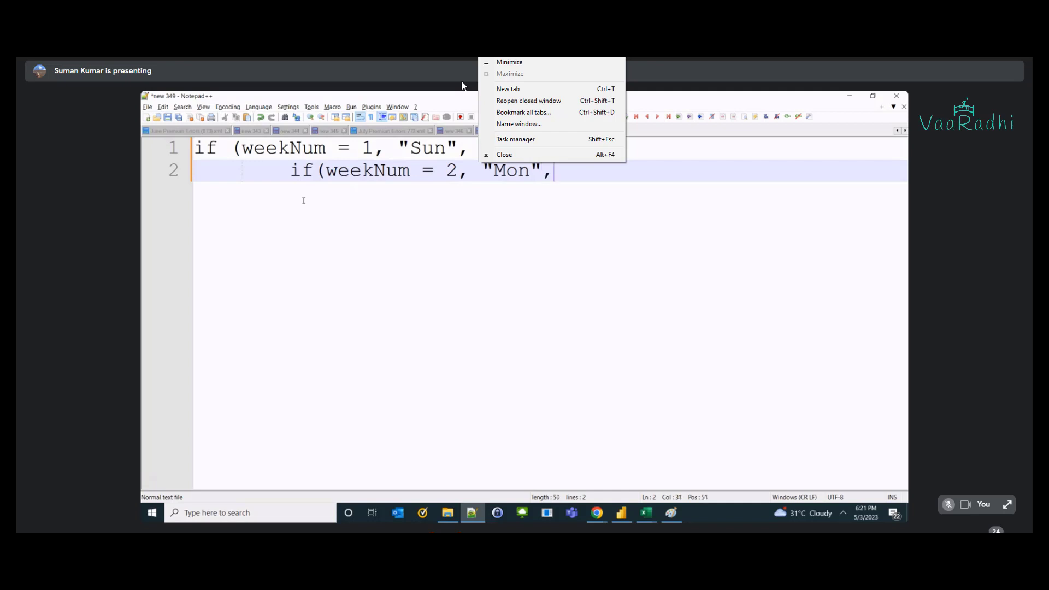
# - Add a further indented third line nesting if(weekNum = 3, "Tue" inside the Mon condition
pyautogui.press('Return')
pyautogui.write('fo')
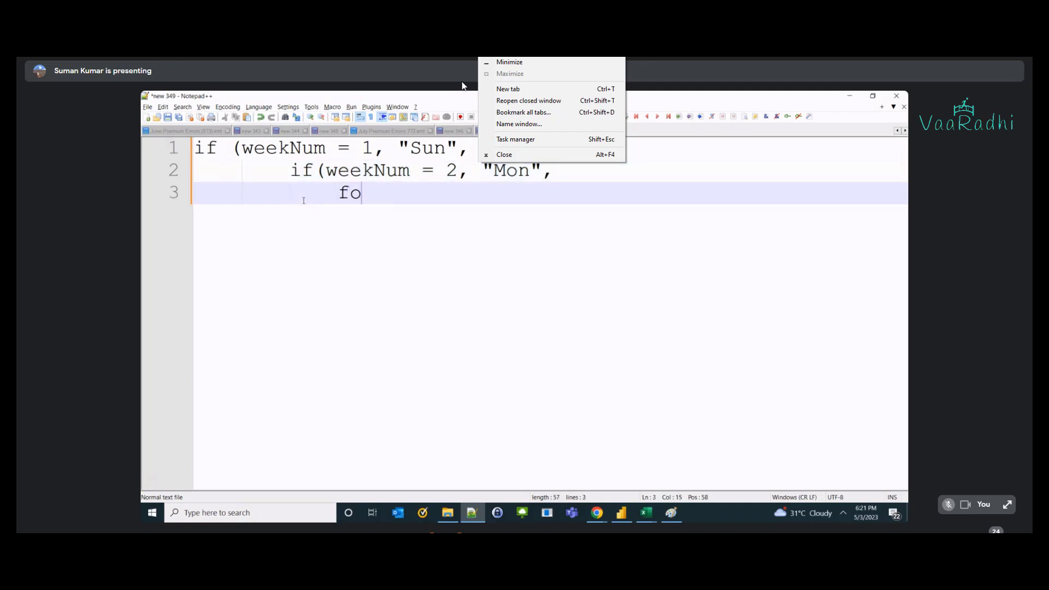
pyautogui.press('BackSpace')
pyautogui.press('BackSpace')
pyautogui.write('i')
pyautogui.write('week')
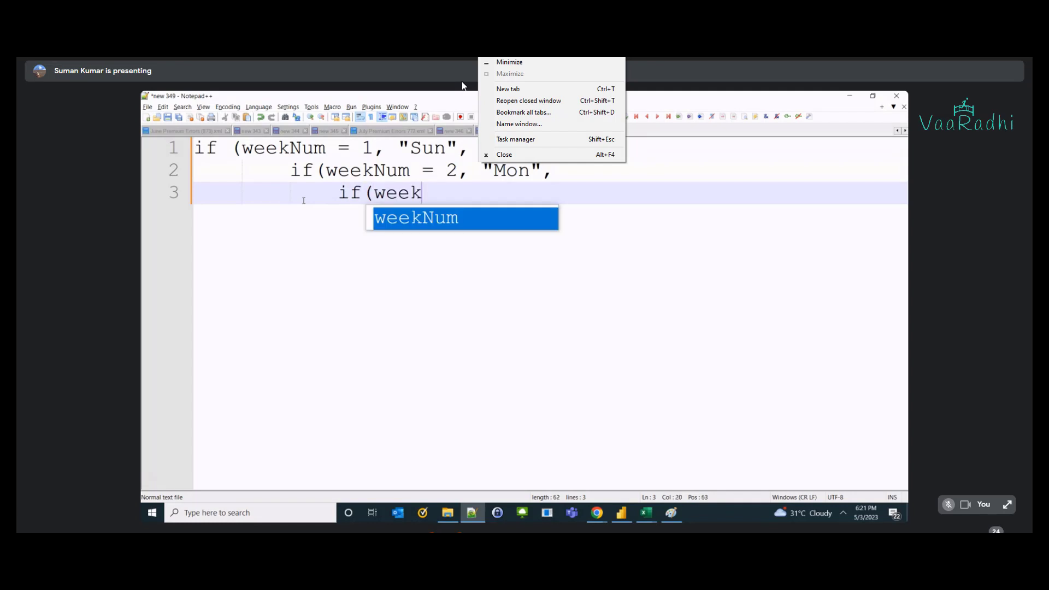
pyautogui.write('Num =')
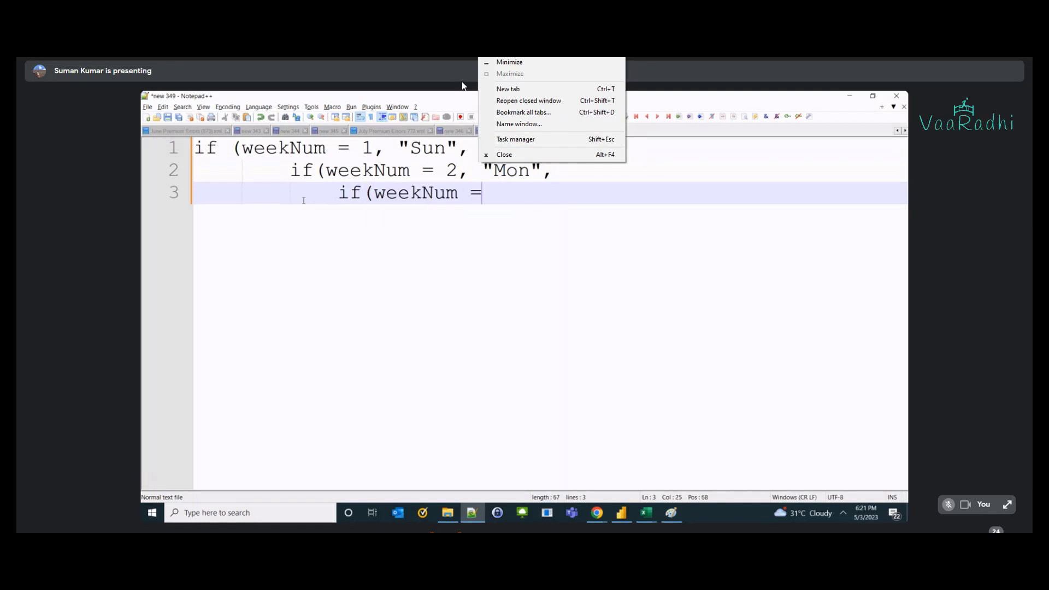
pyautogui.write(' 3, "Tue"')
# - Remove the space between if and its opening parenthesis on the first line
pyautogui.click(503, 393)
pyautogui.moveTo(291, 172); pyautogui.dragTo(592, 173)
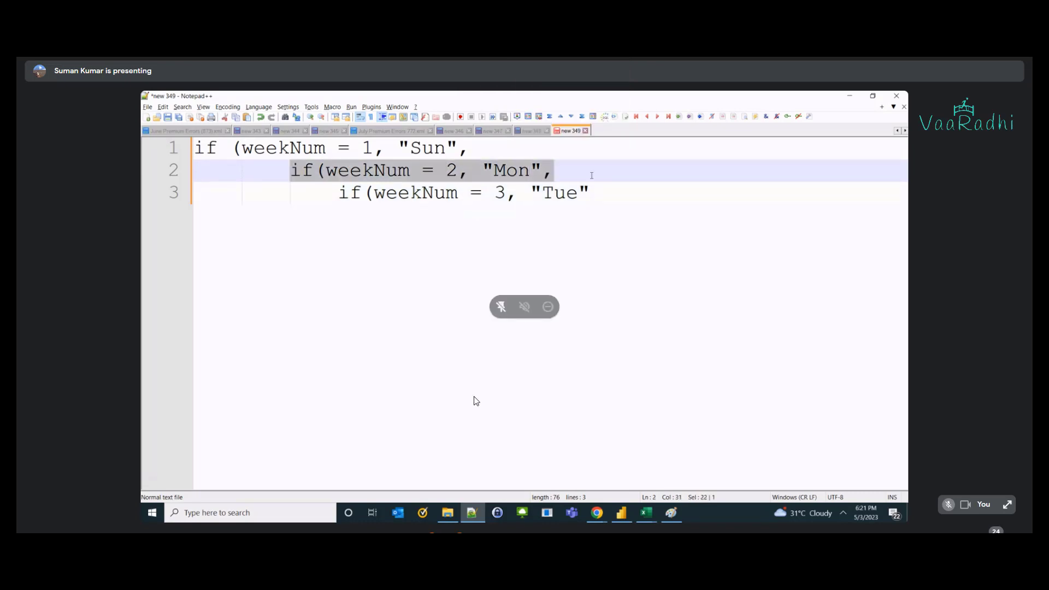
pyautogui.click(232, 147)
pyautogui.press('BackSpace')
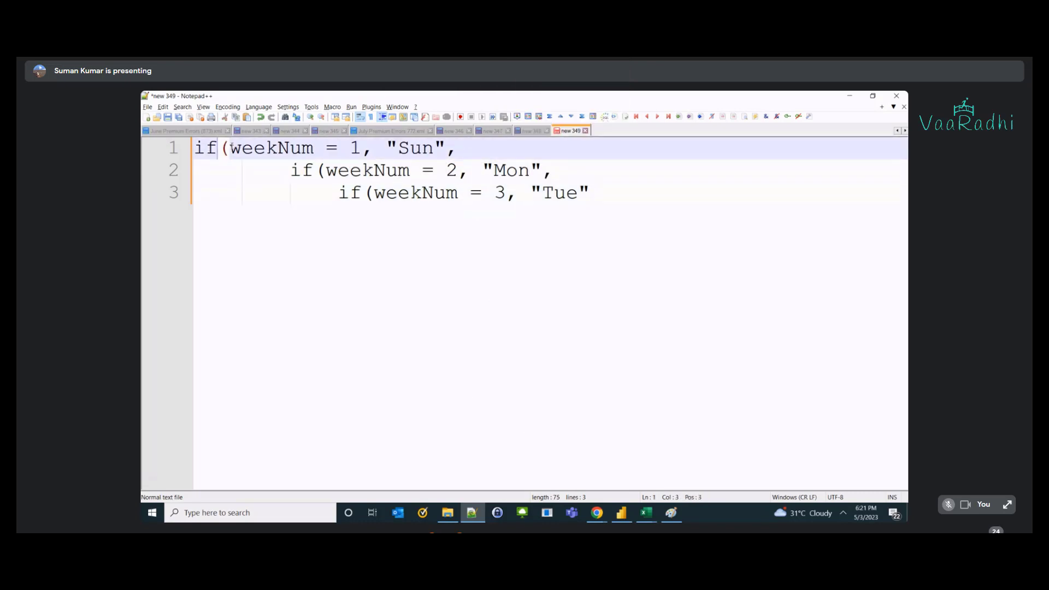
# - Examine how each nested if serves as the false result of the line above it, from Sun through Mon to Tue
pyautogui.moveTo(291, 171); pyautogui.dragTo(455, 170)
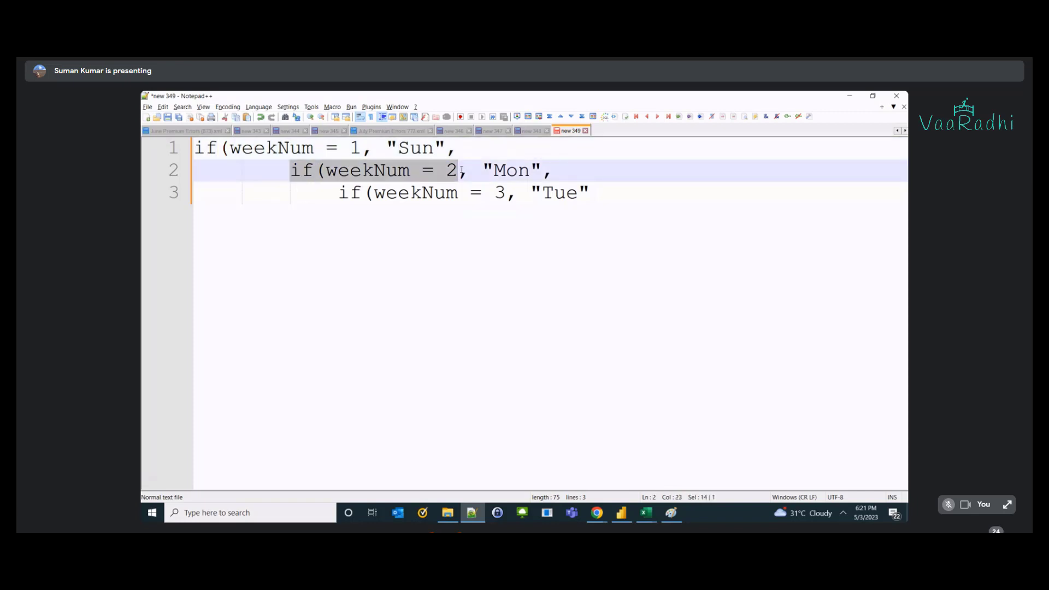
pyautogui.click(397, 173)
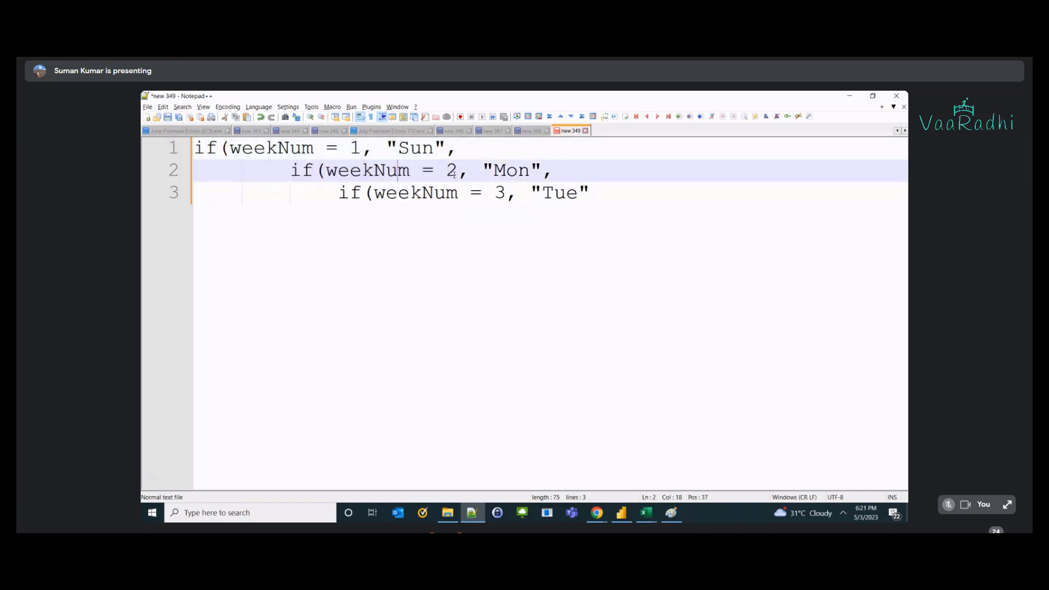
pyautogui.moveTo(291, 171); pyautogui.dragTo(555, 172)
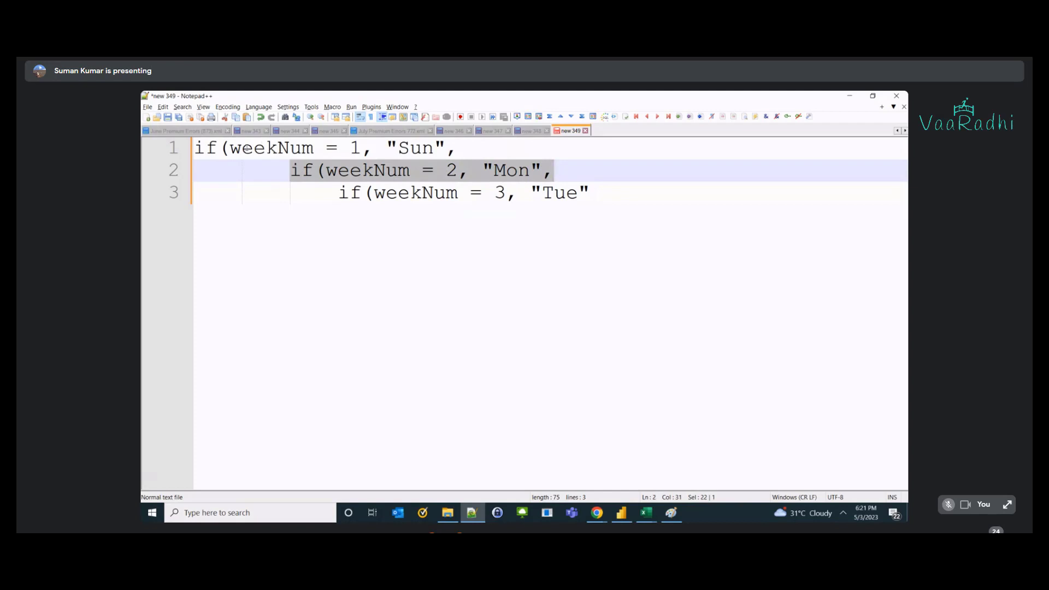
pyautogui.moveTo(230, 148); pyautogui.dragTo(361, 148)
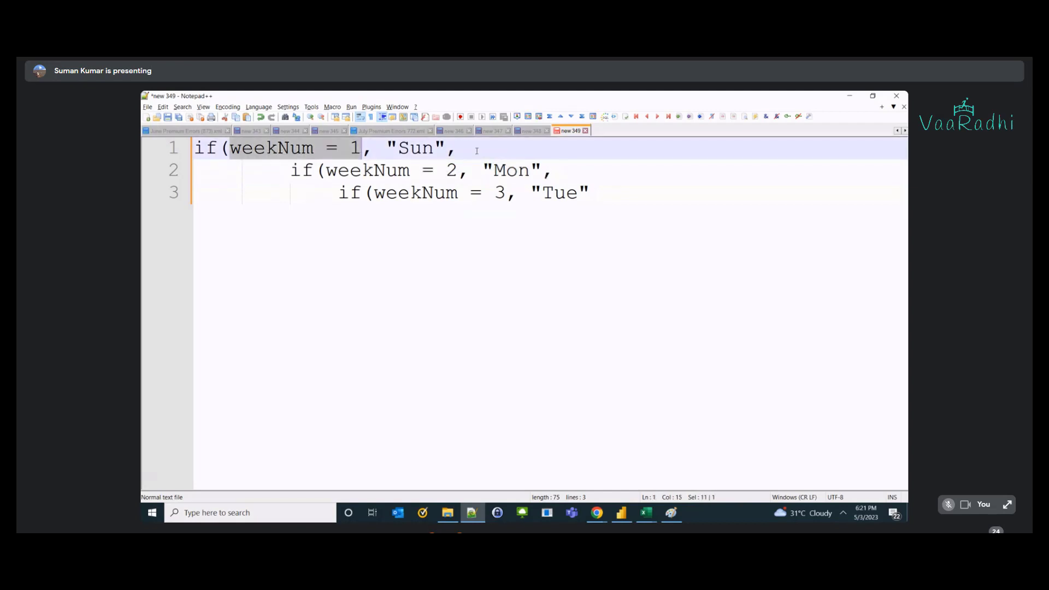
pyautogui.moveTo(290, 170); pyautogui.dragTo(548, 172)
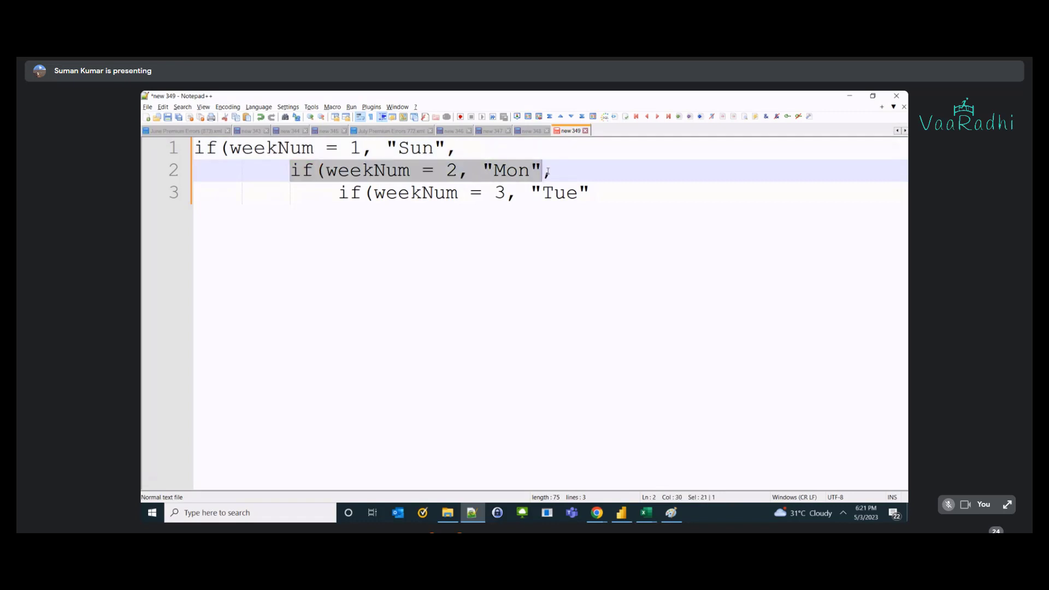
pyautogui.moveTo(237, 148); pyautogui.dragTo(436, 148)
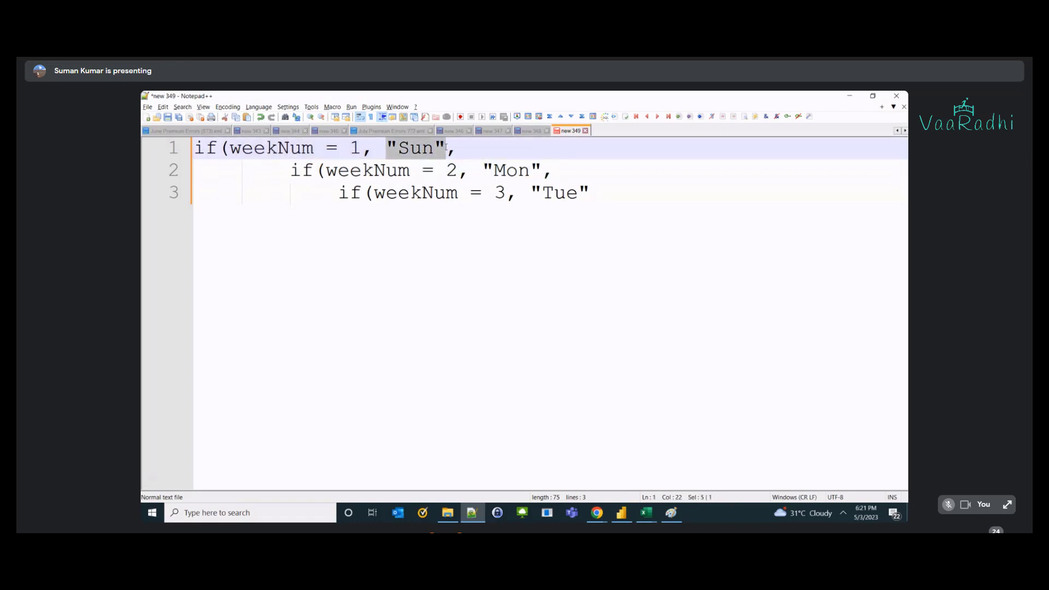
pyautogui.moveTo(290, 170); pyautogui.dragTo(539, 169)
pyautogui.click(360, 149)
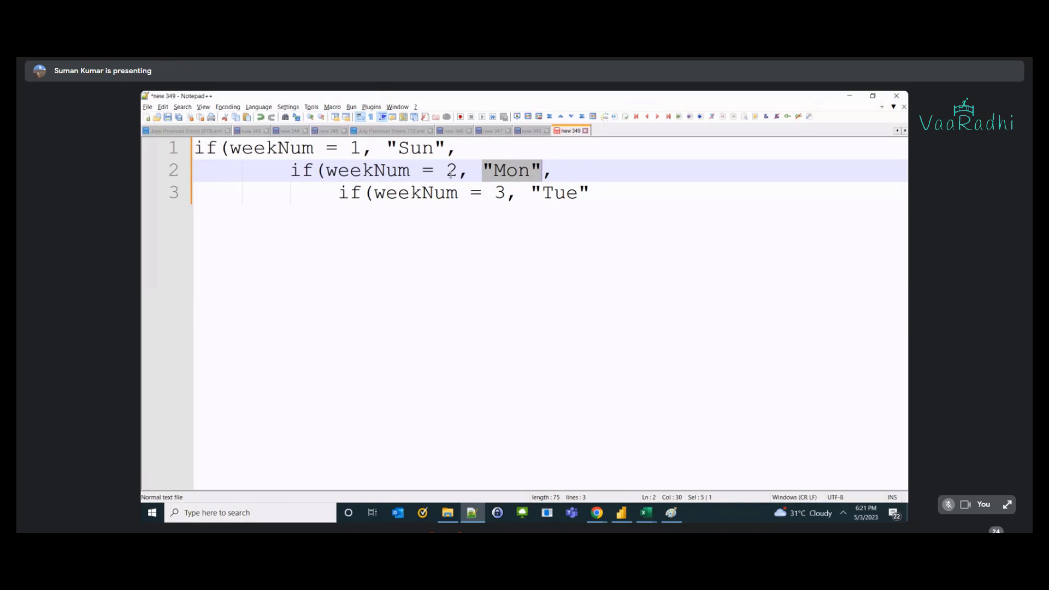
pyautogui.moveTo(339, 192); pyautogui.dragTo(497, 202)
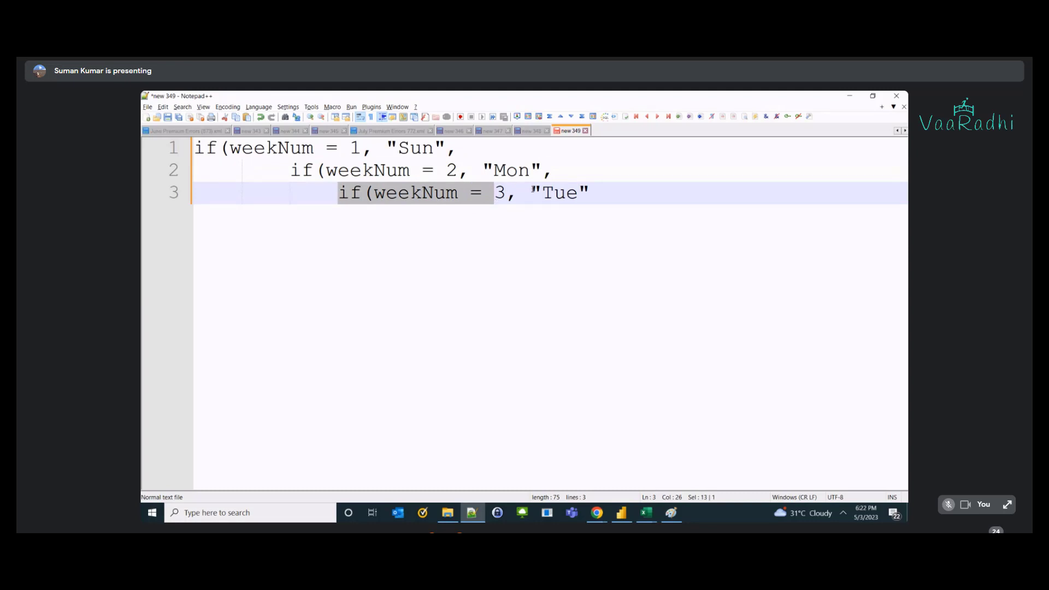
pyautogui.moveTo(532, 192); pyautogui.dragTo(592, 193)
# - End the Tue line with a comma and add an indented fourth line: if(weekNum = 4, "Wed",
pyautogui.click(591, 192)
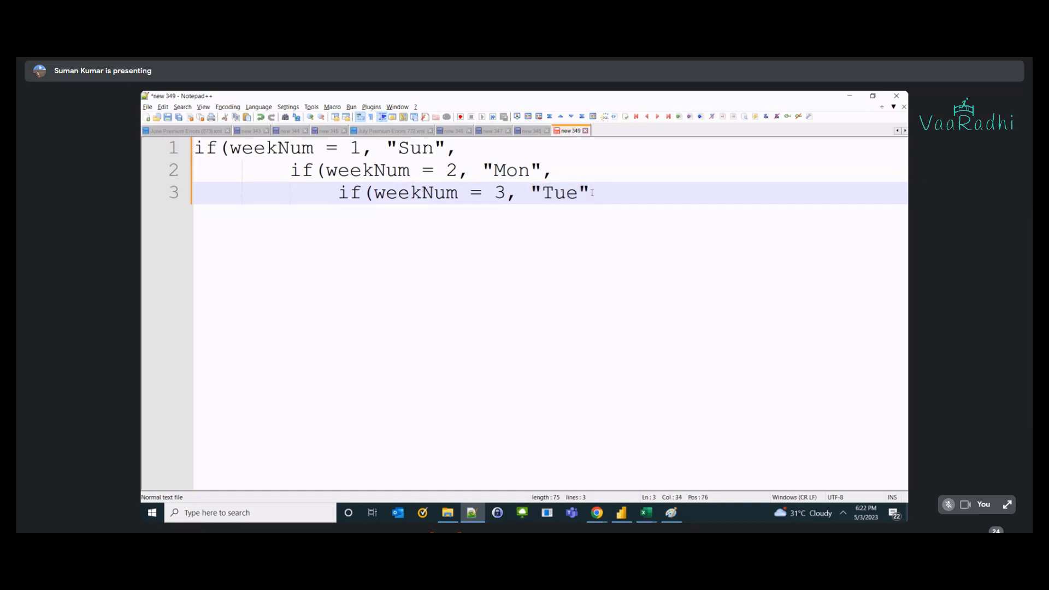
pyautogui.write(',')
pyautogui.press('Return')
pyautogui.press('Tab')
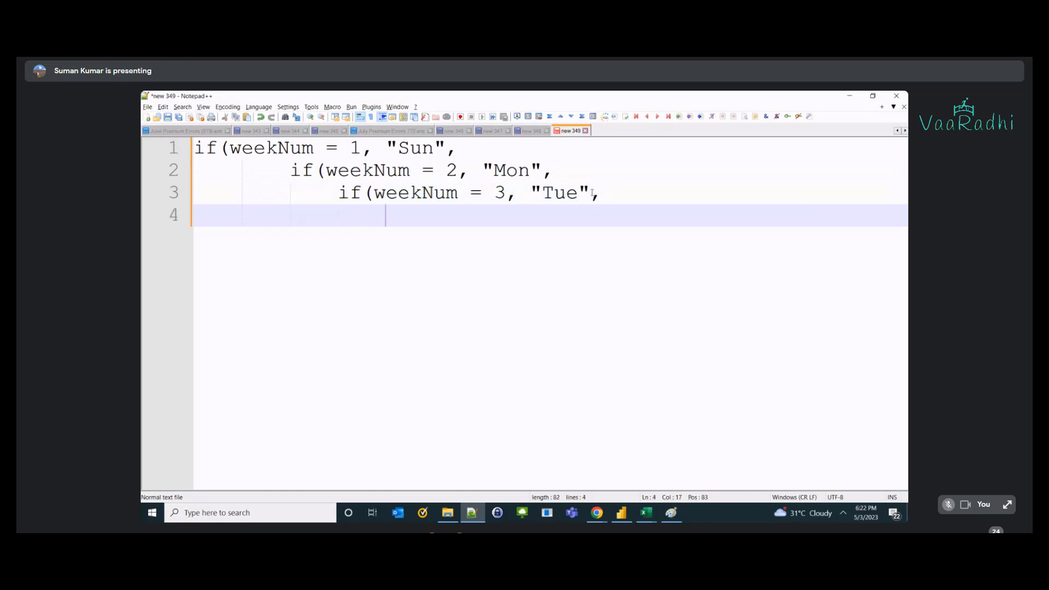
pyautogui.write('if(weekNum = 4')
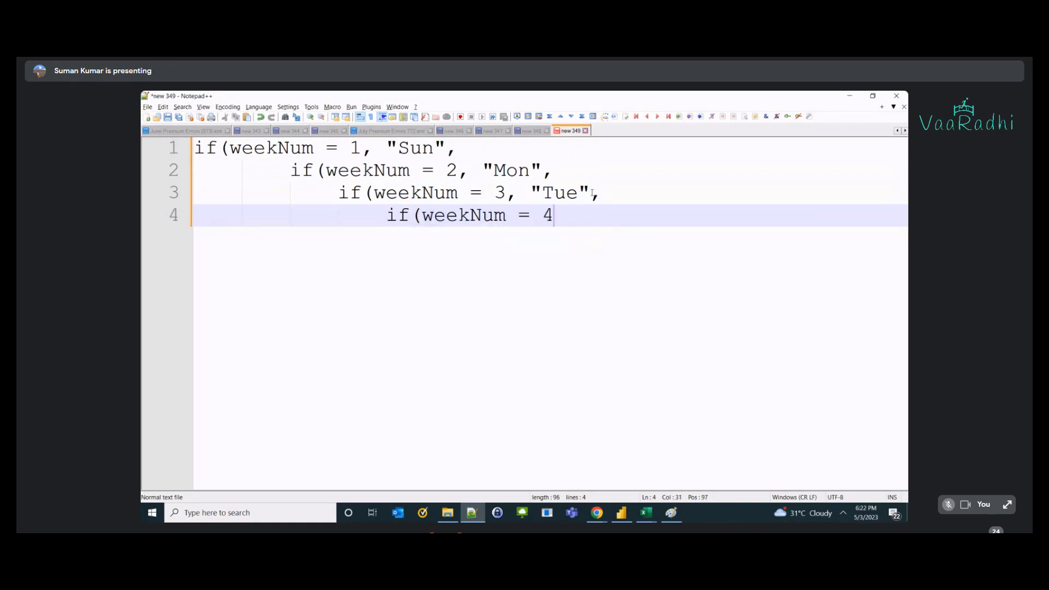
pyautogui.write(', "Wed"')
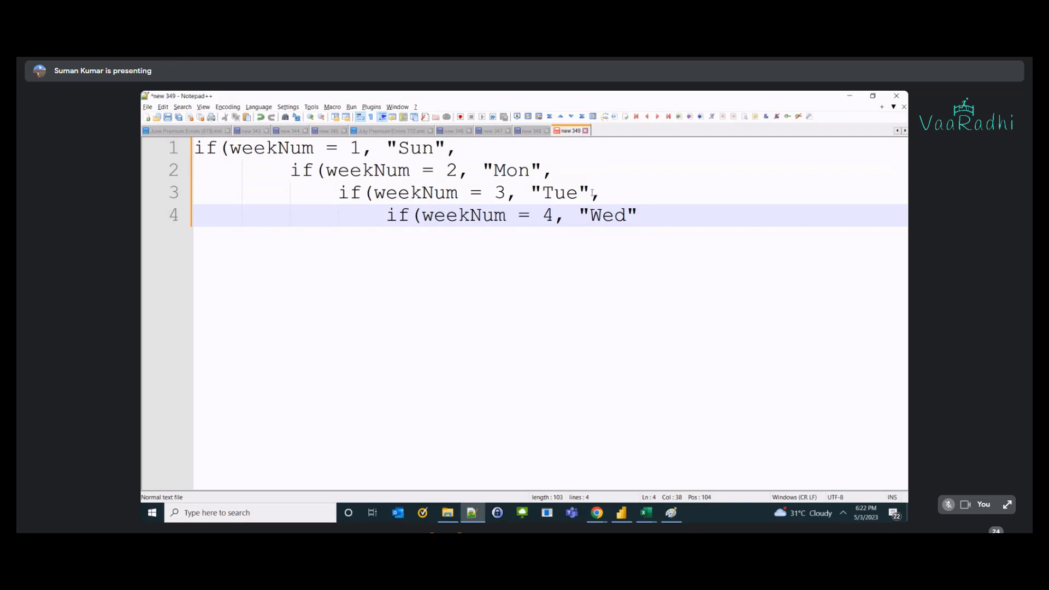
pyautogui.write(',')
# - Add an indented fifth line with the nested condition if(weekNum = 5, "Thu",
pyautogui.press('Return')
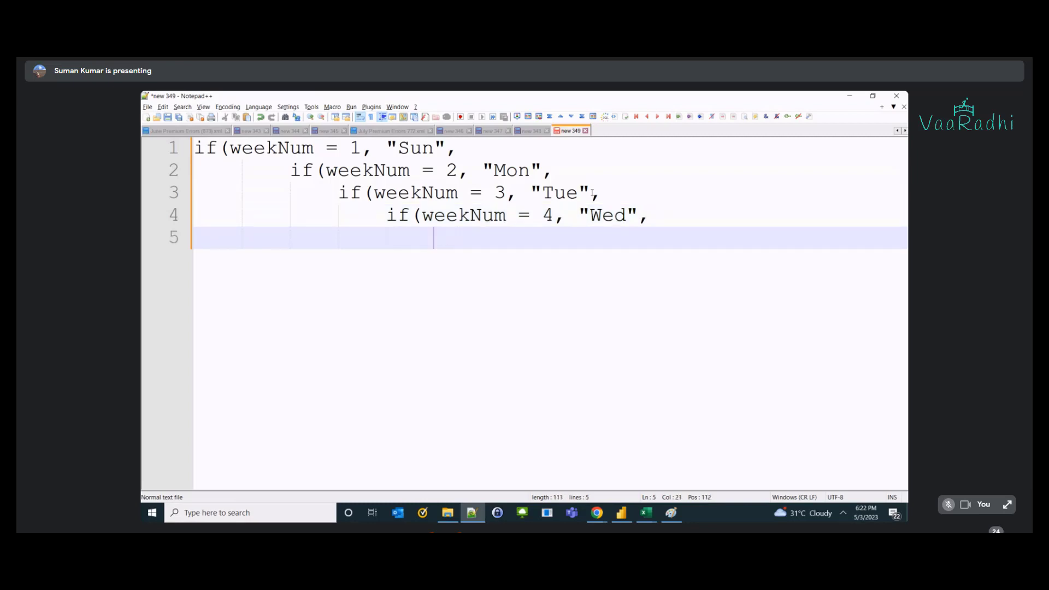
pyautogui.write('if(weekNum')
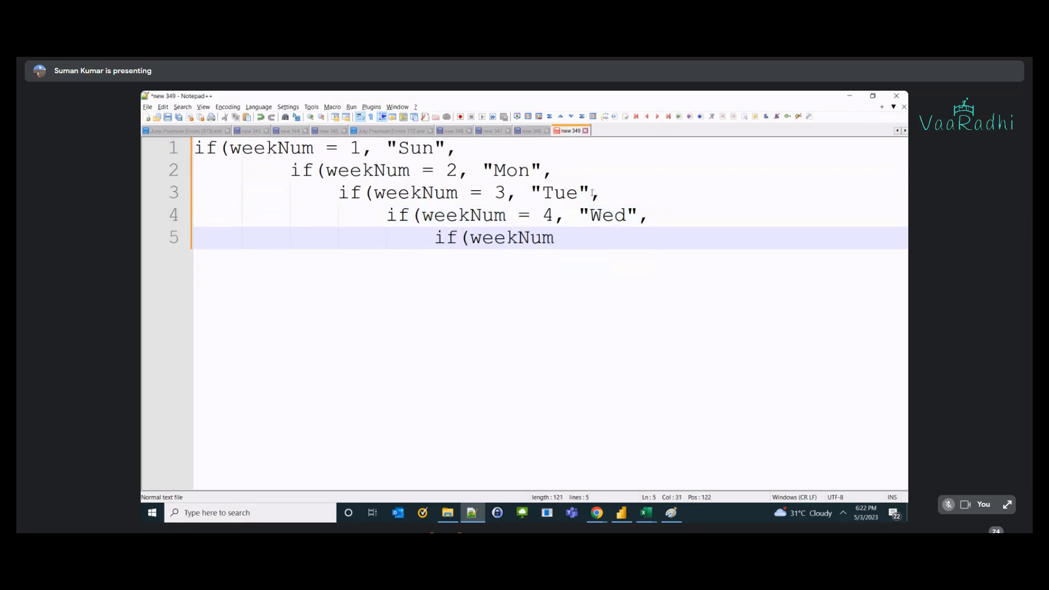
pyautogui.write(' = 5')
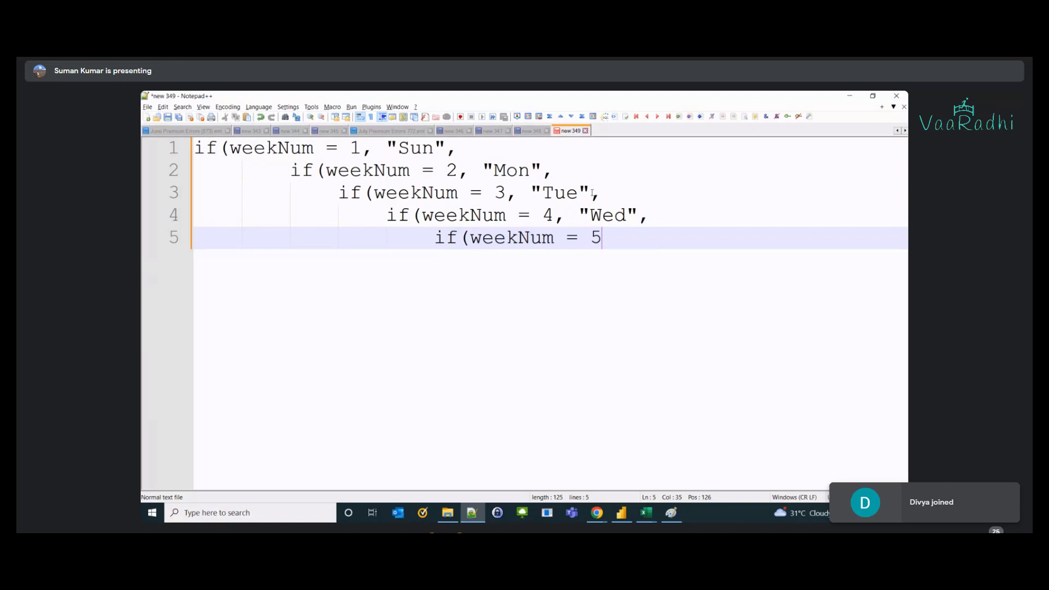
pyautogui.write(', "Thu",')
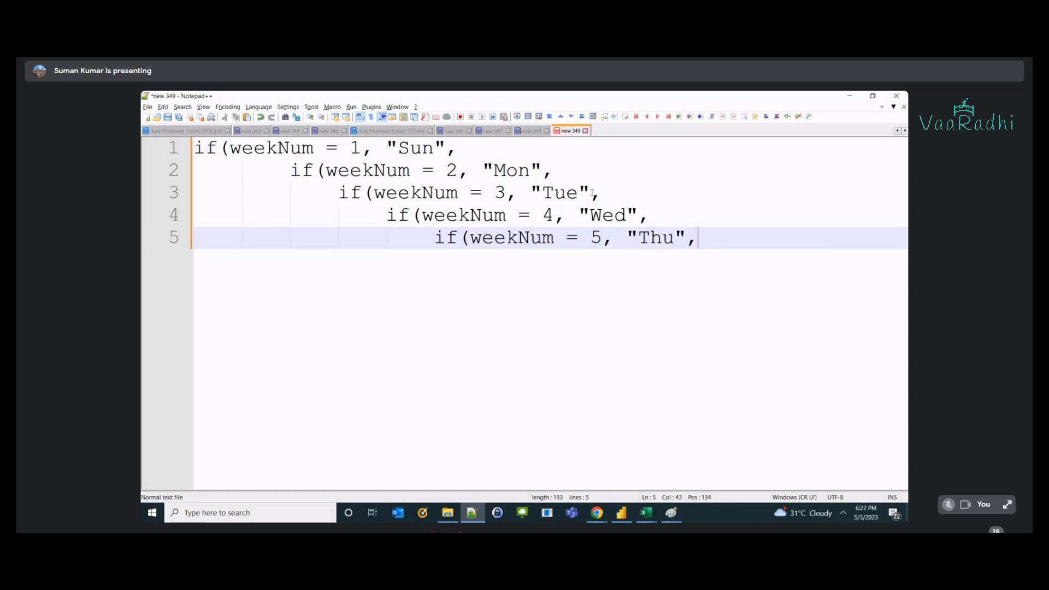
# - Add an indented sixth line with the nested condition if(weekNum = 6, "Fri",
pyautogui.press('Return')
pyautogui.press('Tab')
pyautogui.write('iof')
pyautogui.press('BackSpace')
pyautogui.press('BackSpace')
pyautogui.write('f')
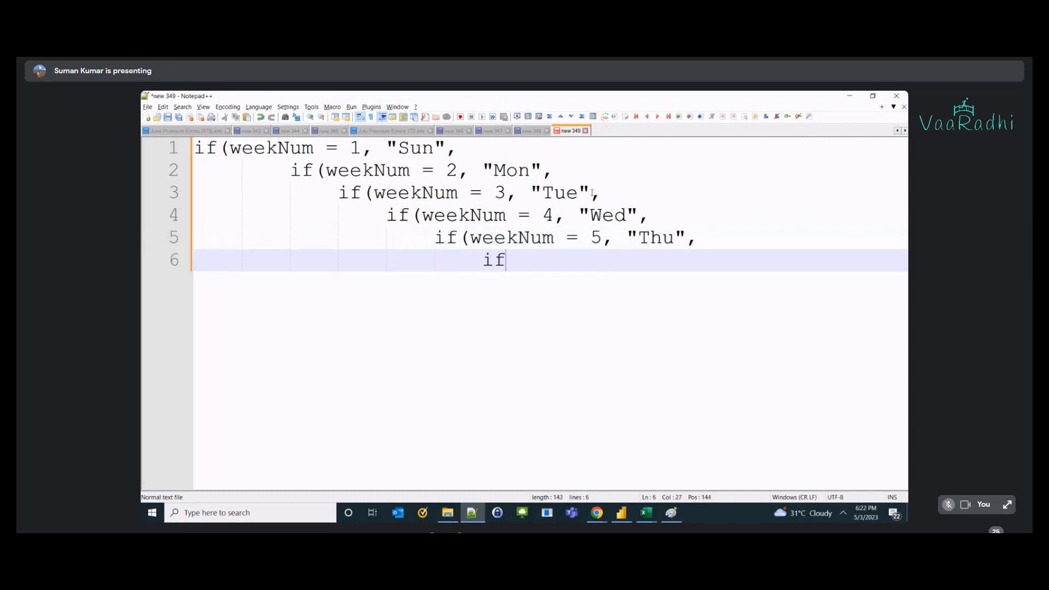
pyautogui.write('(w')
pyautogui.press('BackSpace')
pyautogui.write('eekNum = 6')
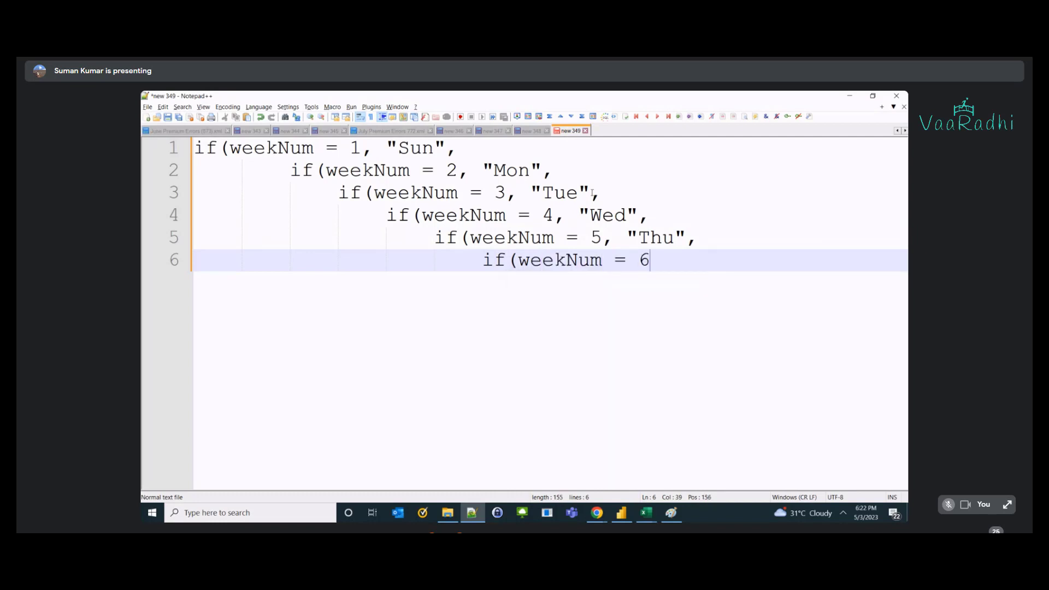
pyautogui.write(', "Fri",')
# - Add an indented seventh line with the nested condition if(weekNum = 7, "Sat",
pyautogui.press('Return')
pyautogui.press('Tab')
pyautogui.write('if')
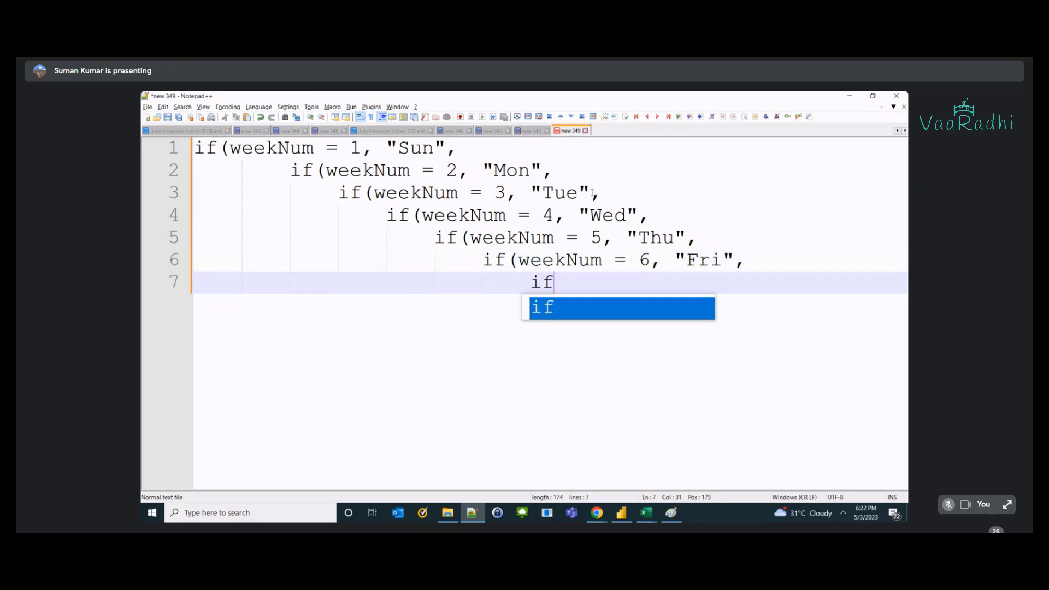
pyautogui.write('(weekNum')
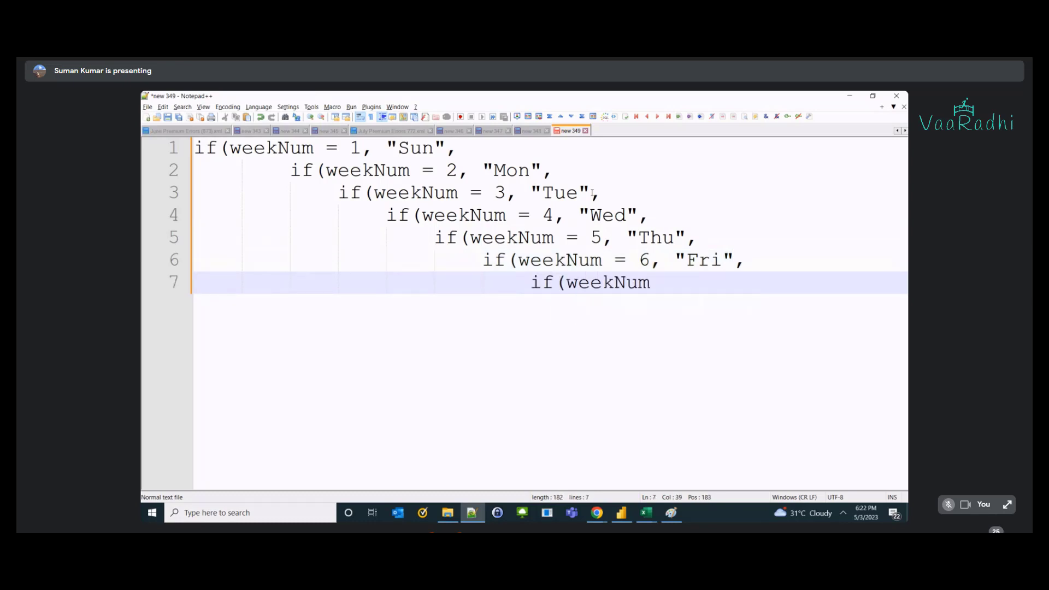
pyautogui.write(' = 7, "Sat",')
# - Review the repeated weekNum equality comparison on each of the seven nested if lines
pyautogui.click(338, 148)
pyautogui.click(449, 170)
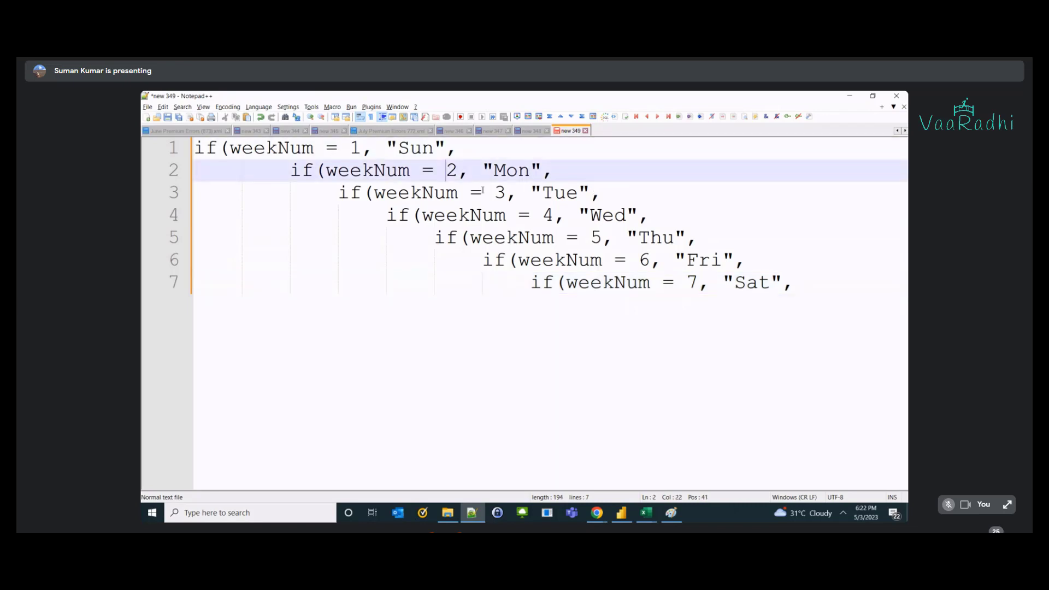
pyautogui.click(483, 193)
pyautogui.moveTo(532, 215); pyautogui.dragTo(541, 215)
pyautogui.click(580, 237)
pyautogui.moveTo(628, 260); pyautogui.dragTo(638, 260)
pyautogui.click(684, 282)
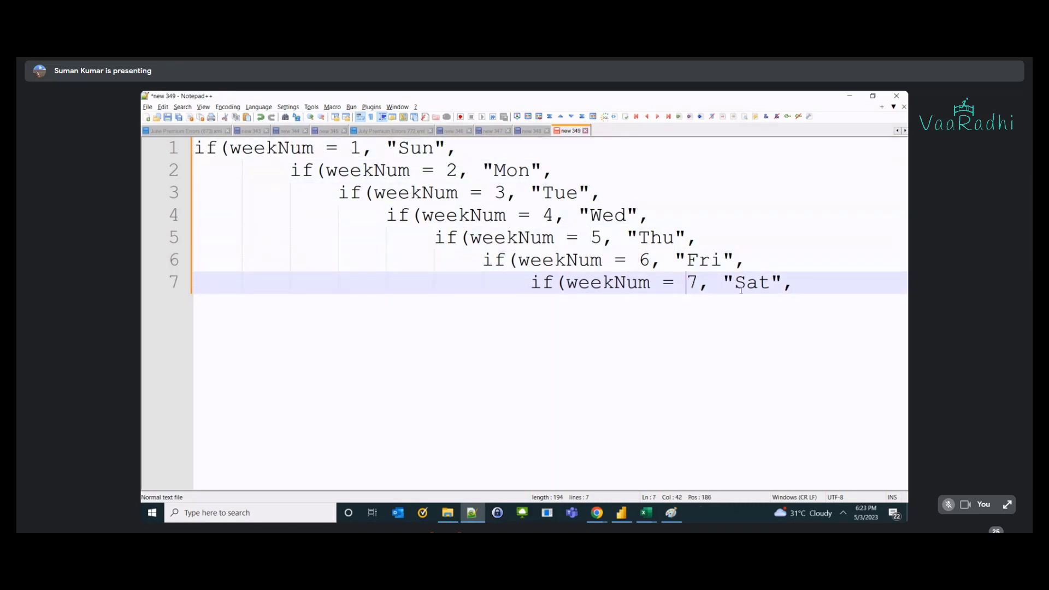
# - Complete the seventh nested if with "Invalid" as the fallback result and a closing parenthesis
pyautogui.click(803, 286)
pyautogui.write('"Invalid')
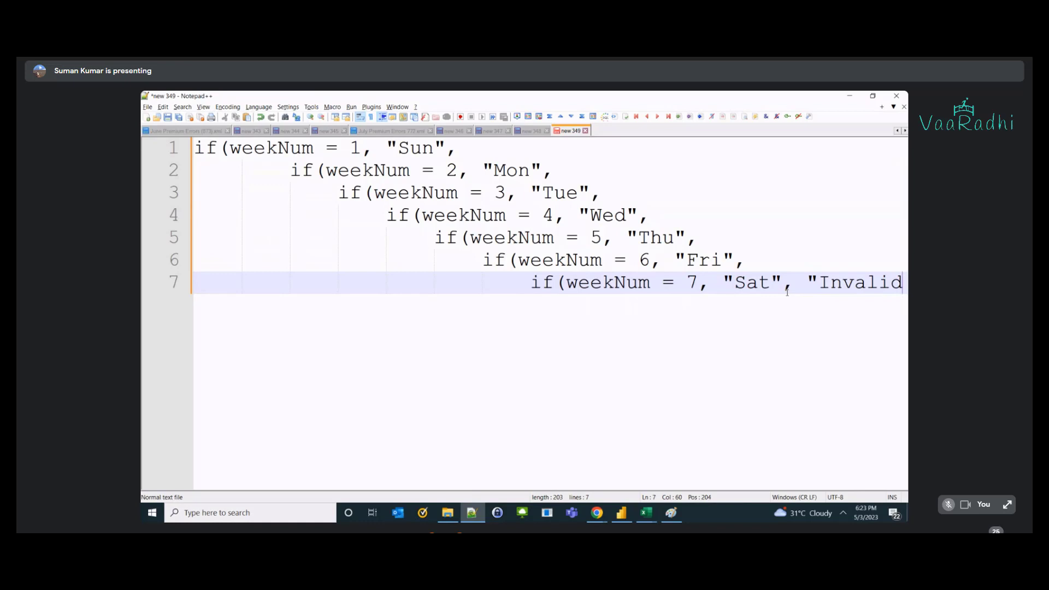
pyautogui.write(')')
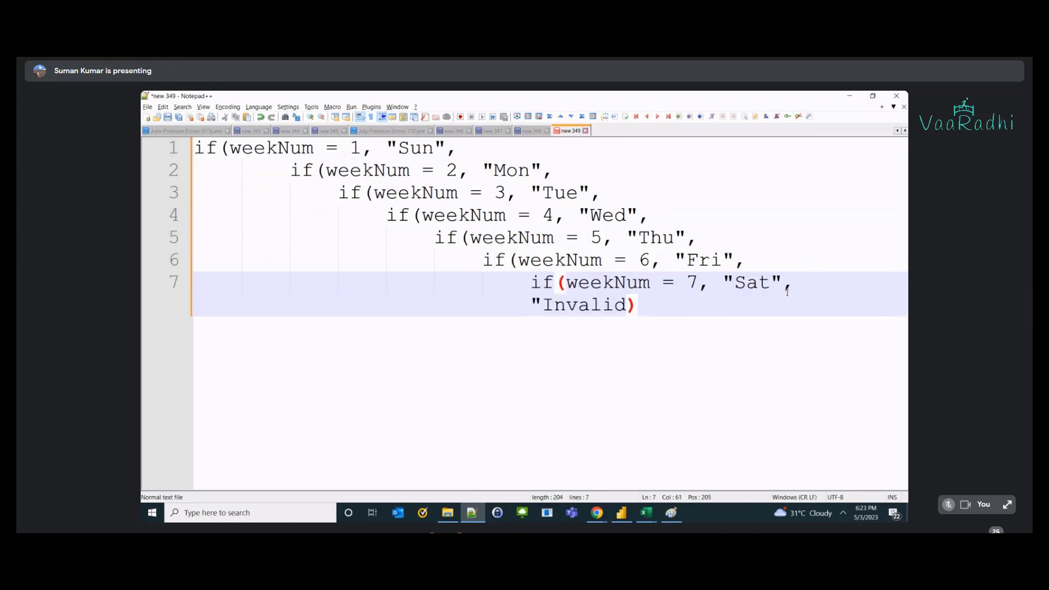
pyautogui.hotkey('ctrl', '-')
pyautogui.hotkey('ctrl', '-')
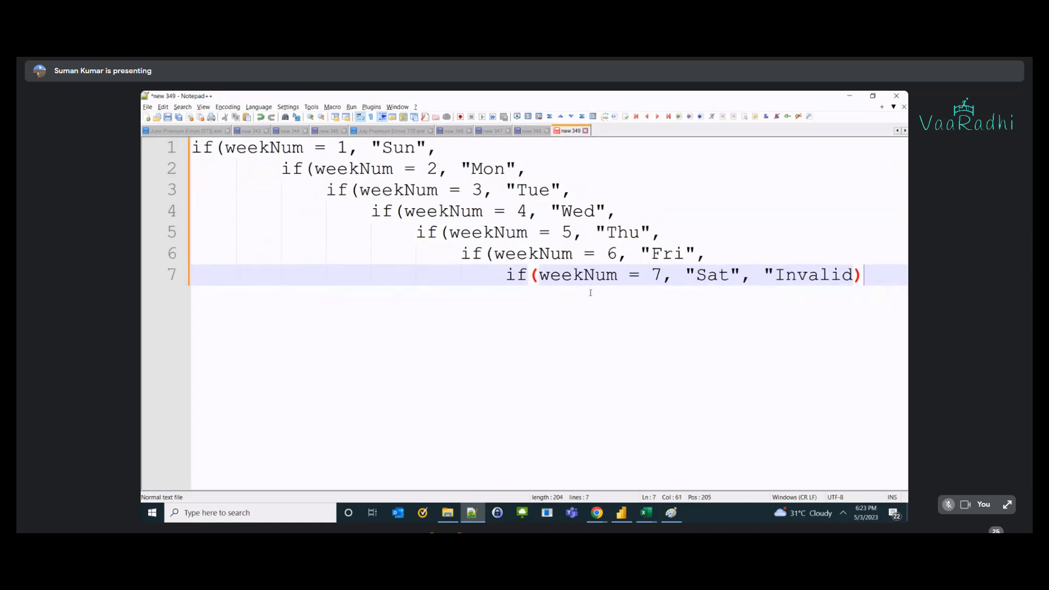
pyautogui.hotkey('ctrl', '-')
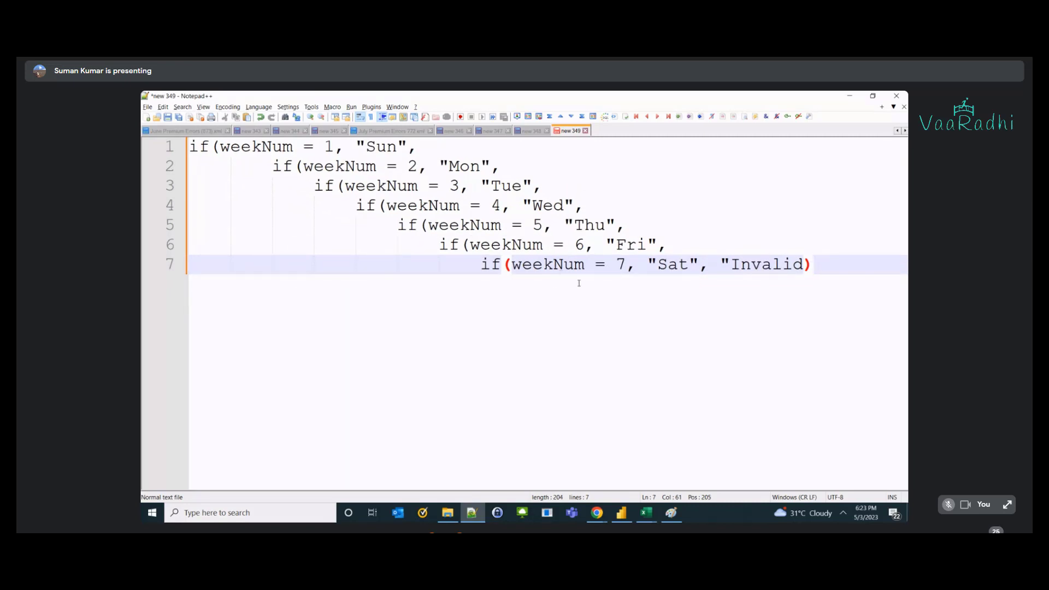
pyautogui.press('Left')
pyautogui.write('"')
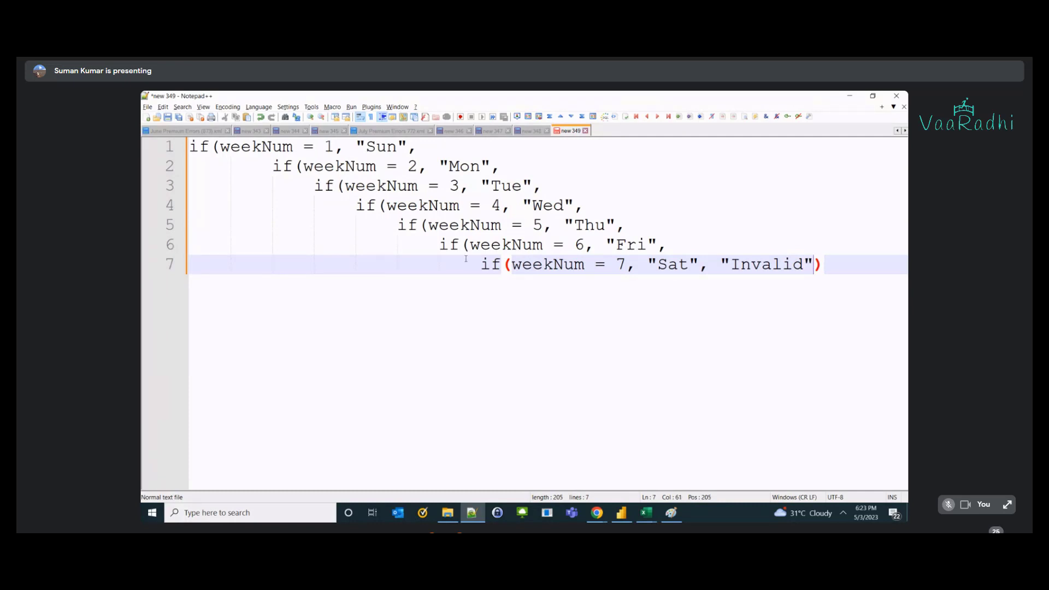
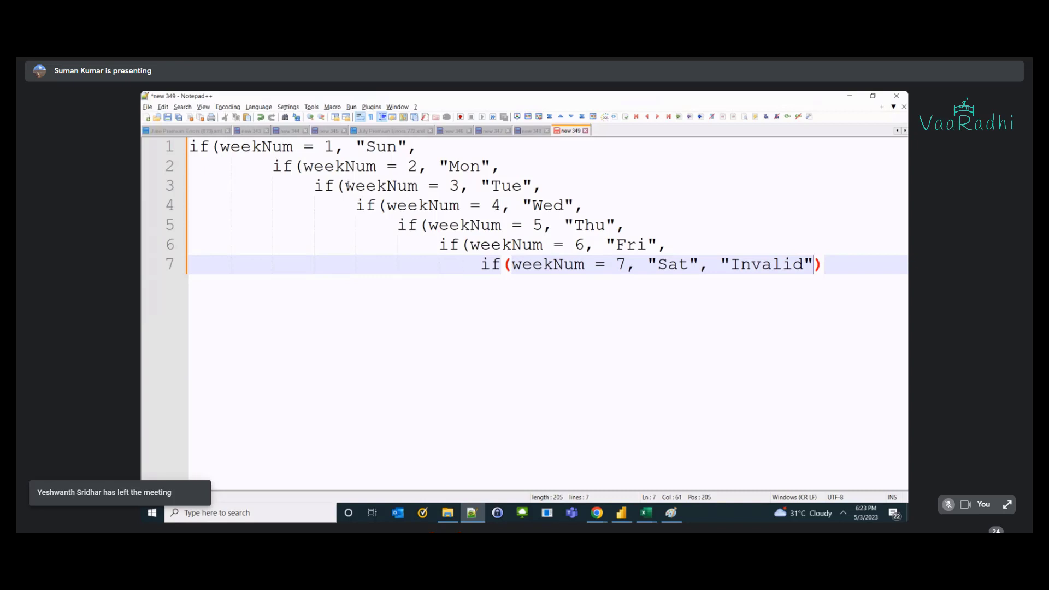
# - Examine how each if nests inside the previous one, down to the "Invalid" fallback in the innermost if
pyautogui.click(298, 167)
pyautogui.click(335, 187)
pyautogui.click(377, 206)
pyautogui.click(408, 225)
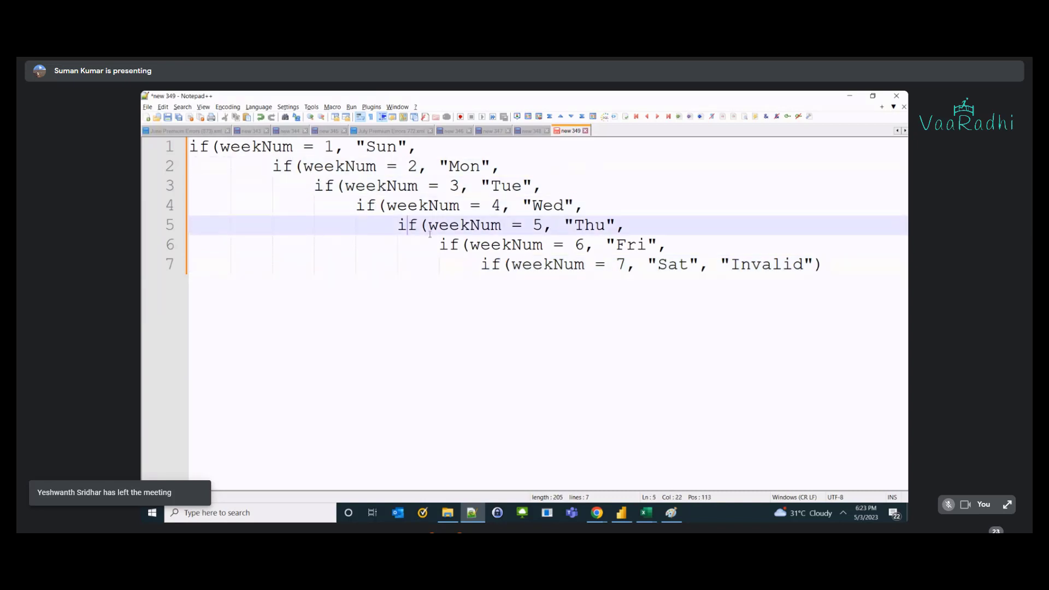
pyautogui.click(215, 156)
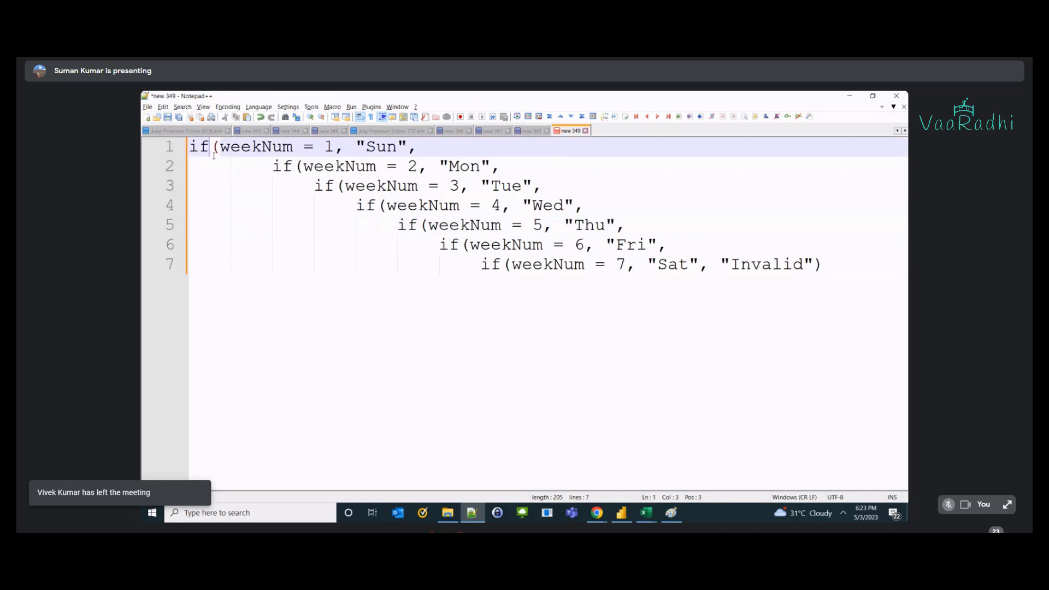
pyautogui.moveTo(481, 265); pyautogui.dragTo(677, 277)
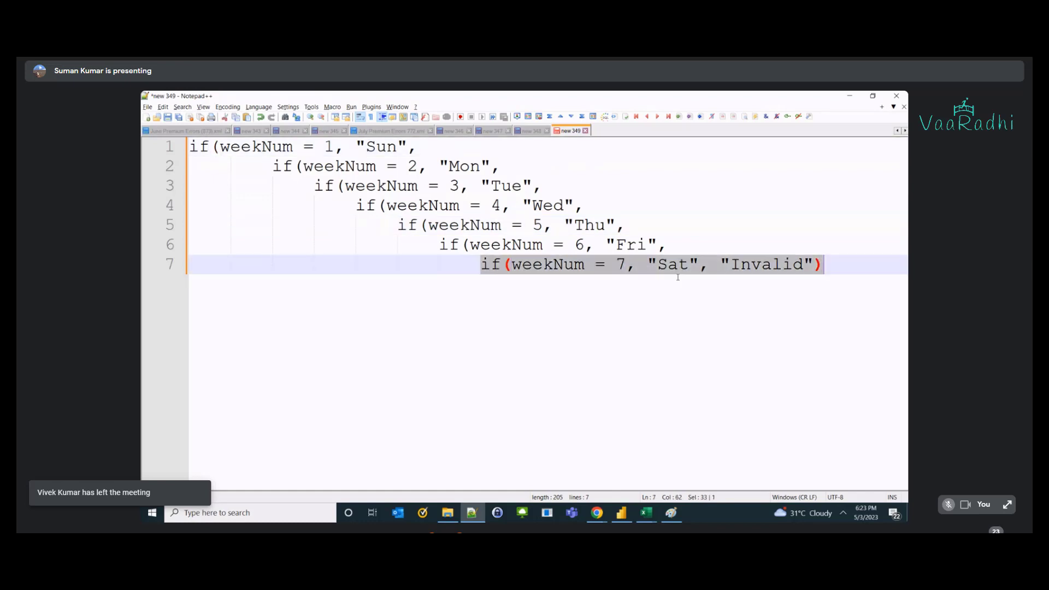
pyautogui.click(768, 265)
pyautogui.doubleClick(767, 264)
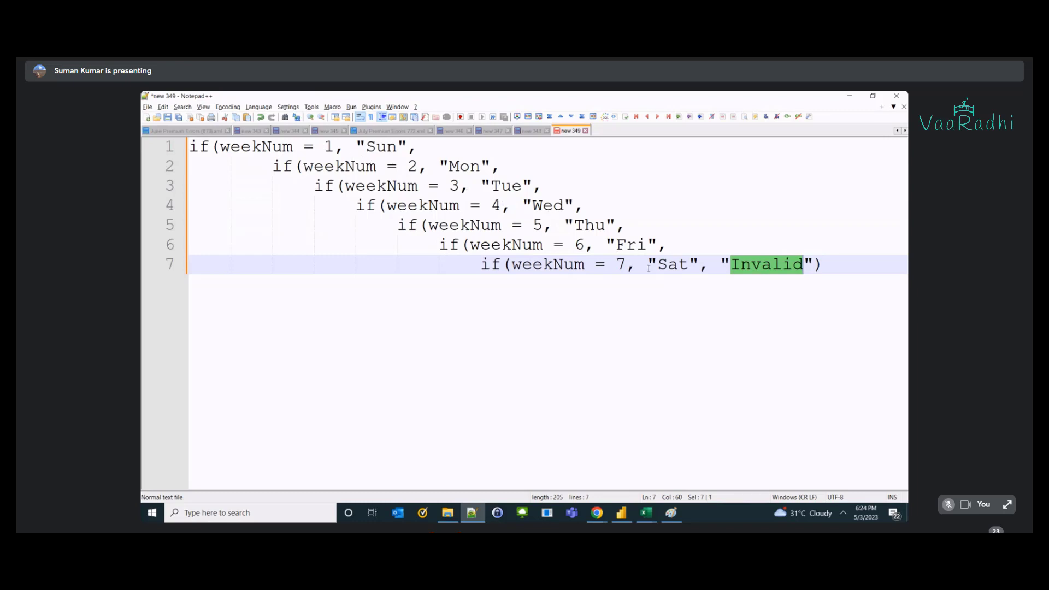
# - Add six more closing parentheses at the end of the seventh line to close all nested ifs, and select the whole expression
pyautogui.click(822, 265)
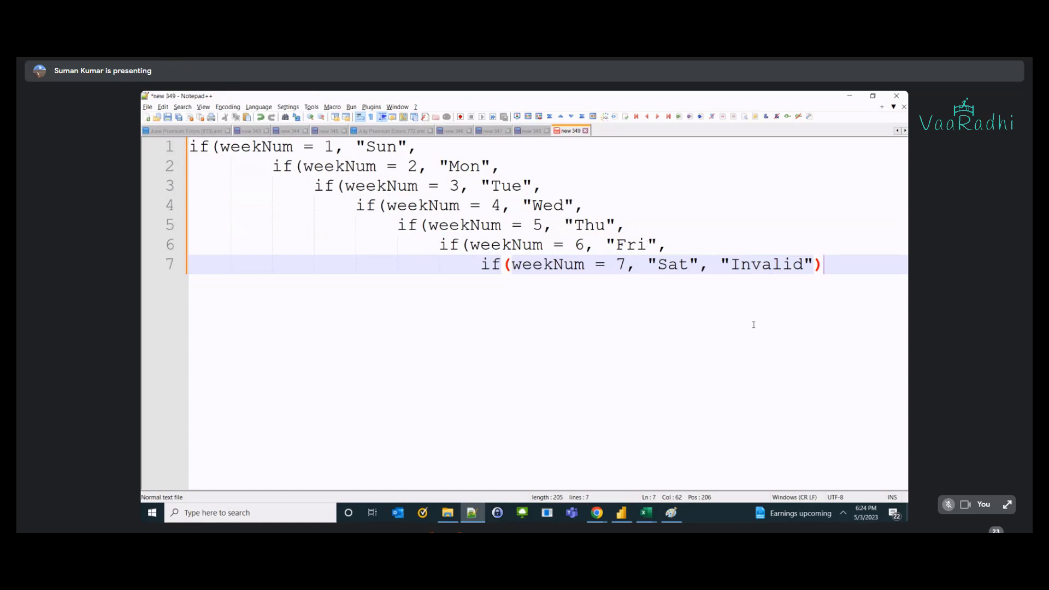
pyautogui.write(')))')
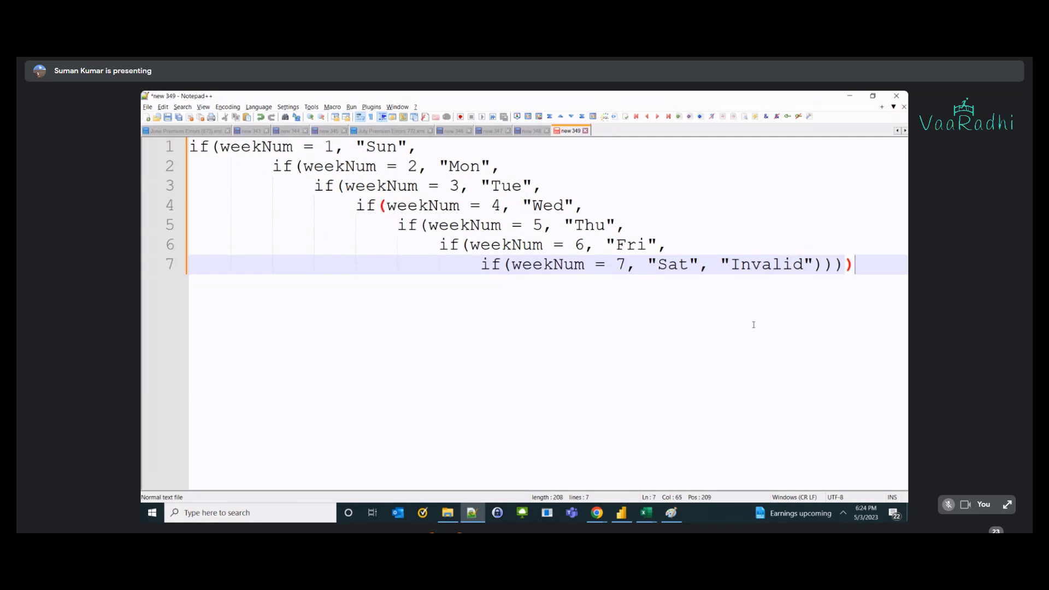
pyautogui.write(')))')
pyautogui.hotkey('ctrl', 'a')
pyautogui.hotkey('alt', 'Tab')
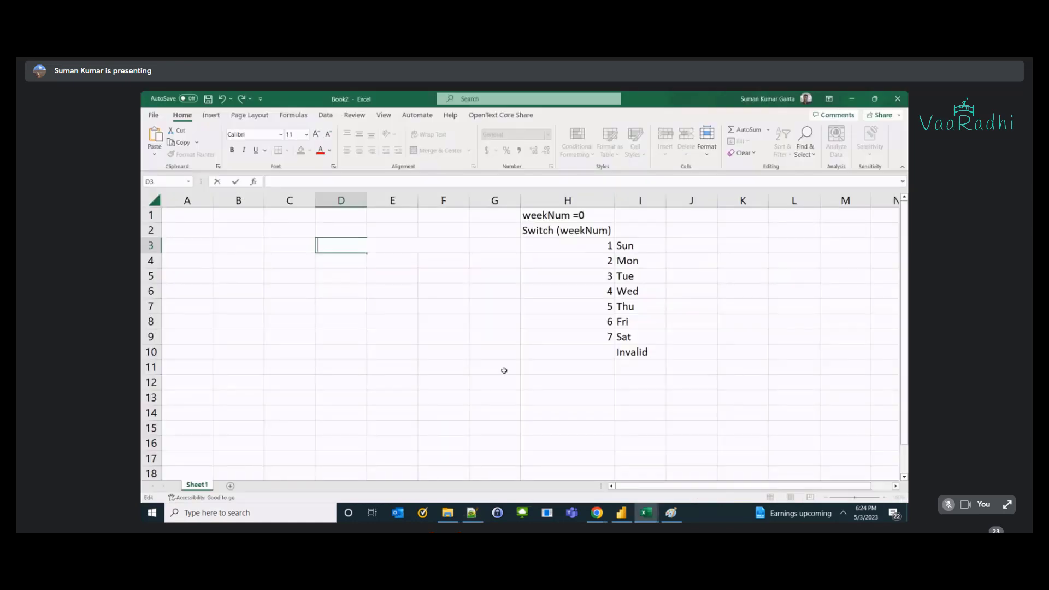
pyautogui.hotkey('alt', 'Tab')
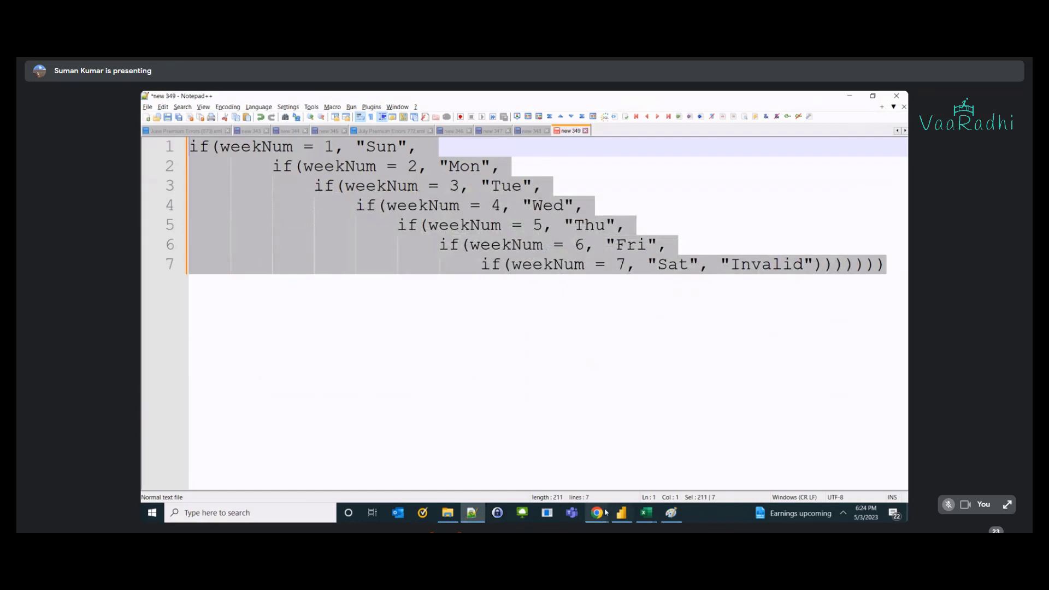
# - Switch to the DAX Demo.xlsx workbook in Excel and add the header "Sale Date" in cell E1
pyautogui.click(622, 512)
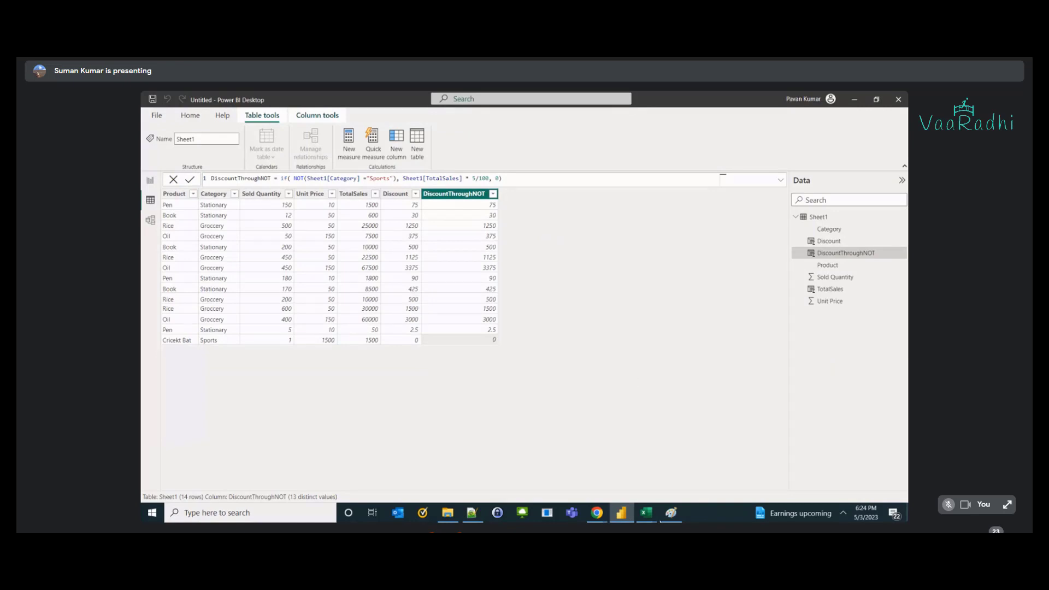
pyautogui.moveTo(647, 513)
pyautogui.click(608, 488)
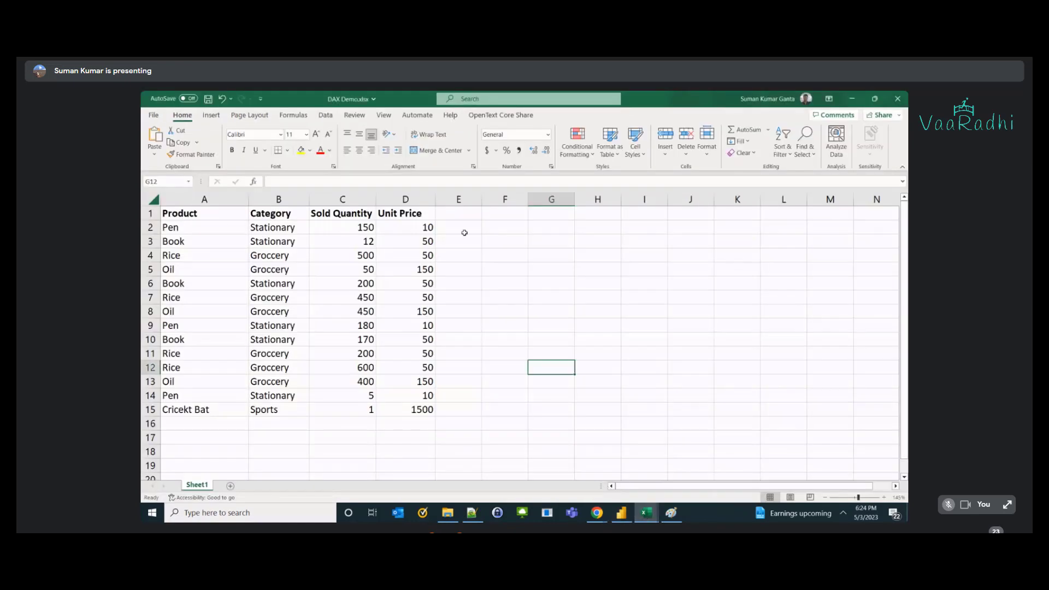
pyautogui.click(453, 217)
pyautogui.write('Dal')
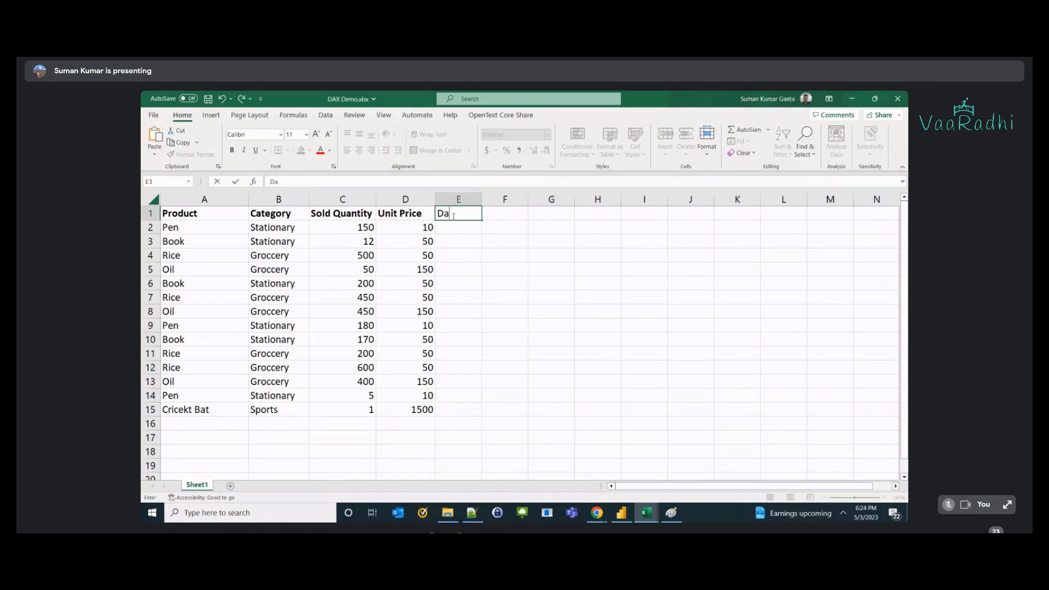
pyautogui.press('BackSpace')
pyautogui.press('BackSpace')
pyautogui.press('BackSpace')
pyautogui.write('Sale Date')
pyautogui.press('Return')
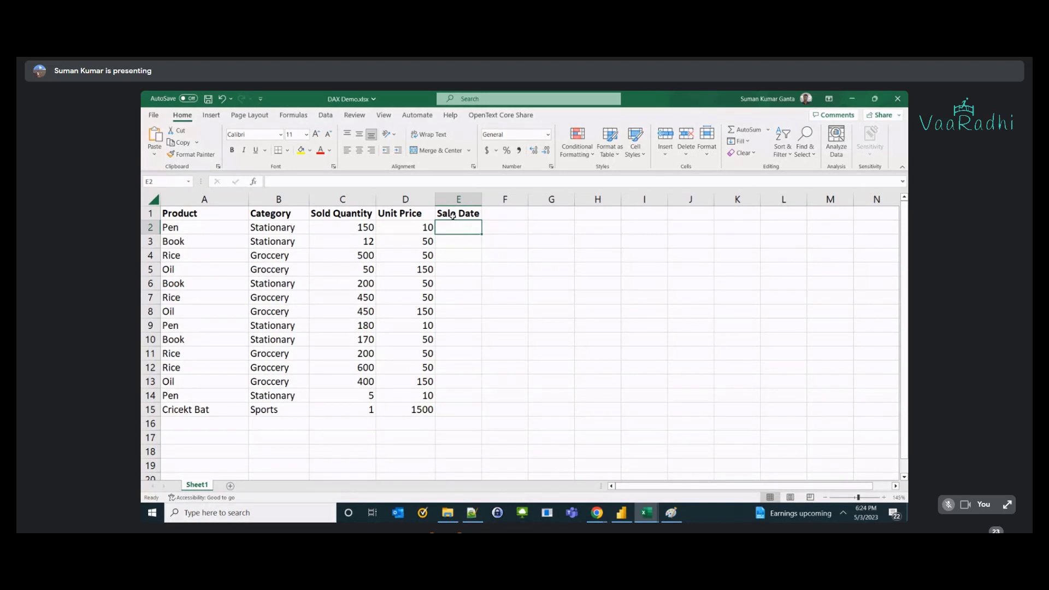
# - Enter the date 4/1/2023 as the first sale date in cell E2
pyautogui.write('2023')
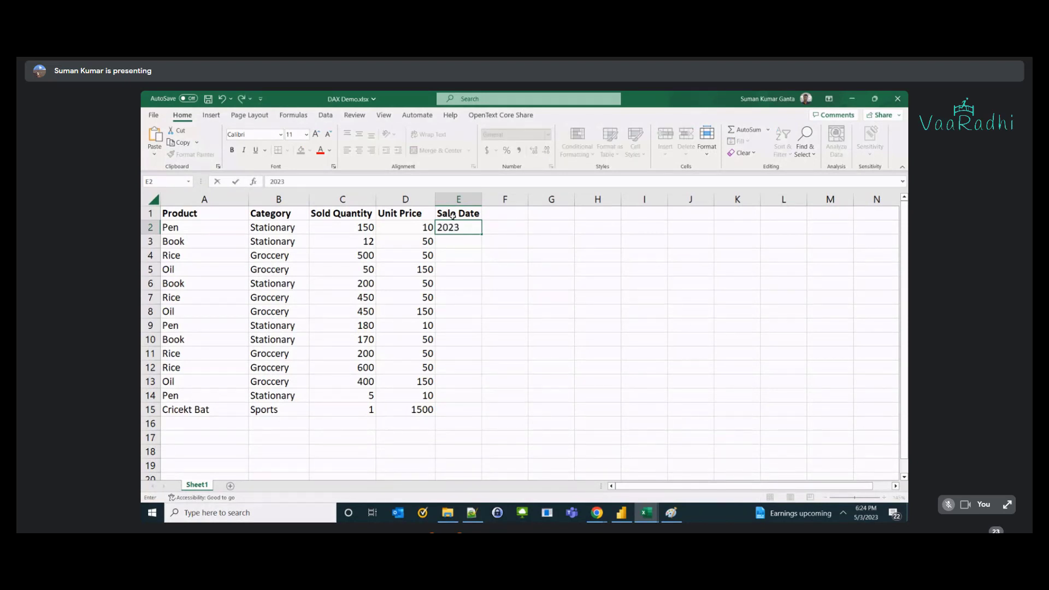
pyautogui.write('-05')
pyautogui.press('BackSpace')
pyautogui.press('BackSpace')
pyautogui.write('4-01')
pyautogui.press('Return')
pyautogui.press('Up')
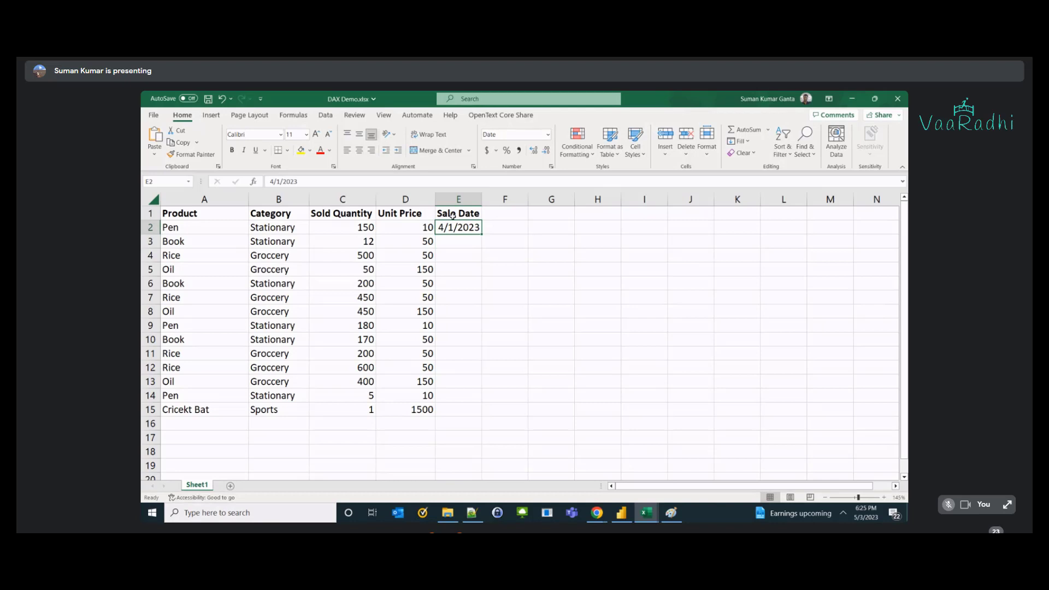
# - Copy the first sale date into cell E3 and change it to 4/2/2023
pyautogui.hotkey('ctrl', 'c')
pyautogui.press('Down')
pyautogui.hotkey('ctrl', 'v')
pyautogui.press('Escape')
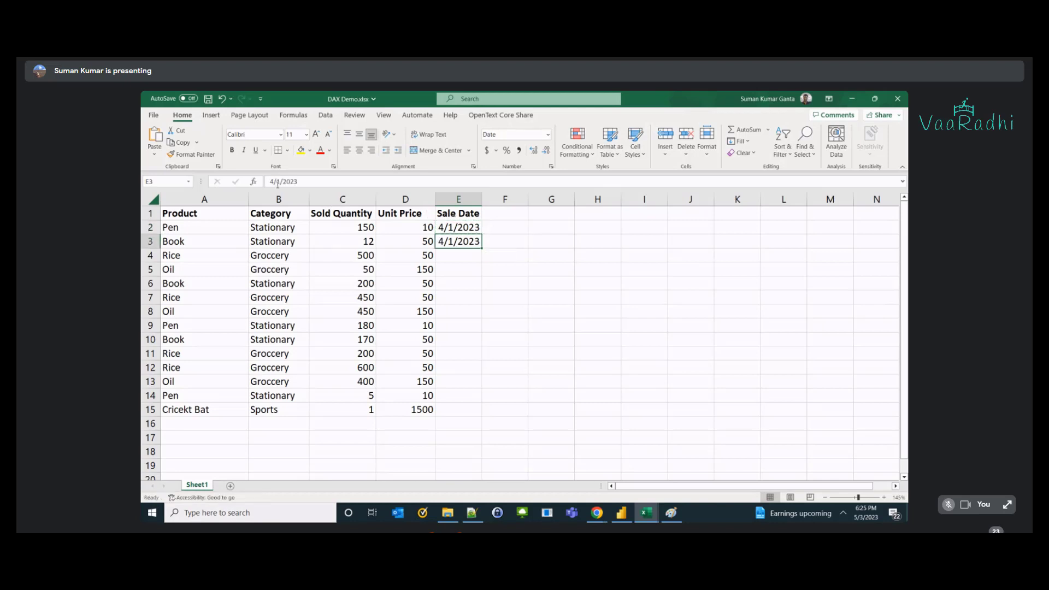
pyautogui.click(278, 182)
pyautogui.press('Delete')
pyautogui.write('2')
pyautogui.press('Return')
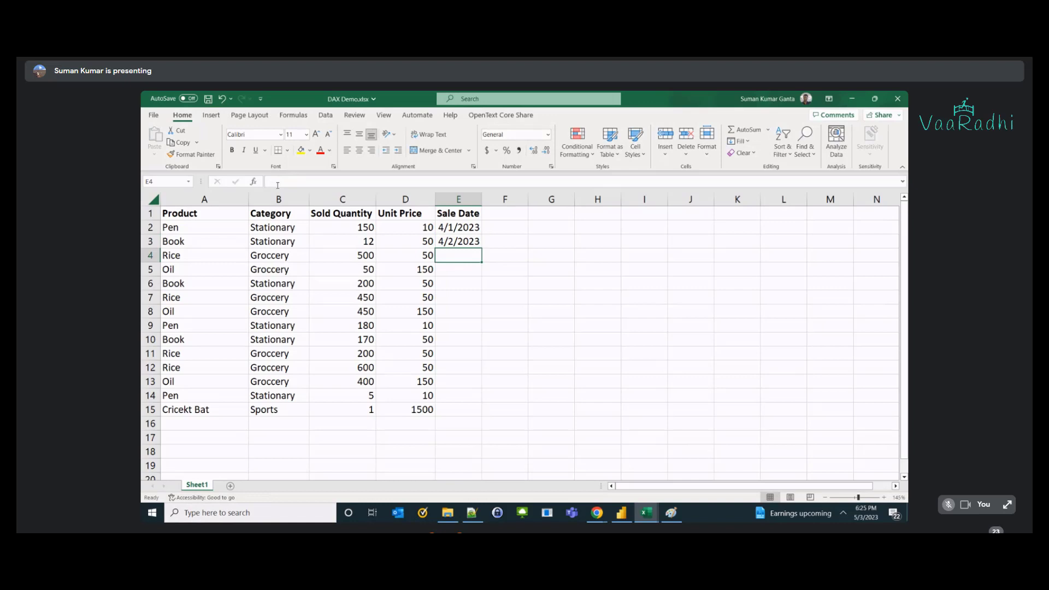
# - Fill the daily sale dates down to 4/14/2023 in row 15 and autofit the Sale Date column's width
pyautogui.moveTo(449, 228); pyautogui.dragTo(472, 417)
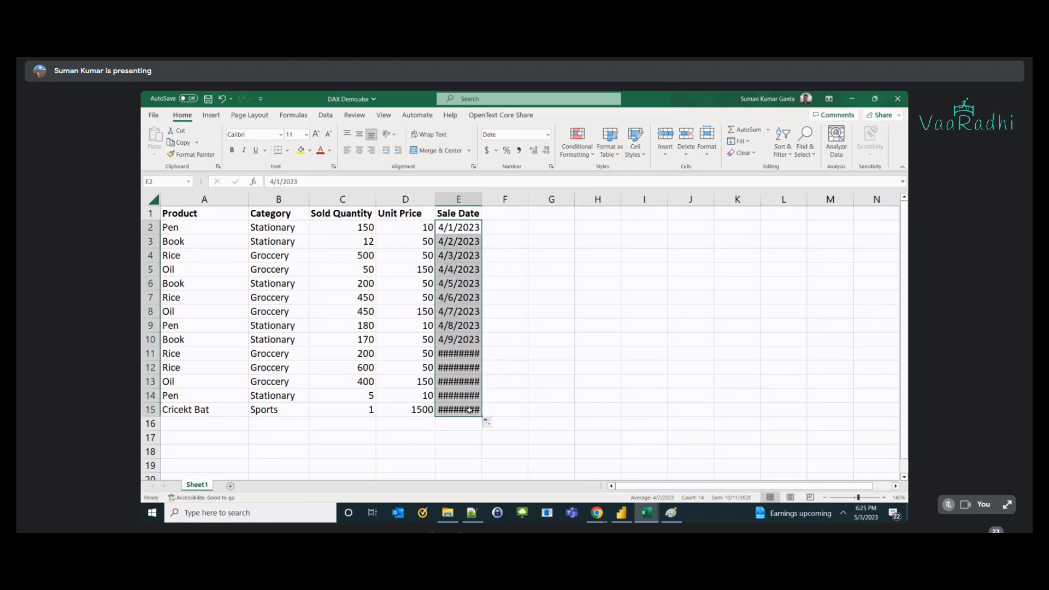
pyautogui.doubleClick(485, 205)
pyautogui.click(468, 339)
pyautogui.moveTo(461, 411); pyautogui.dragTo(462, 228)
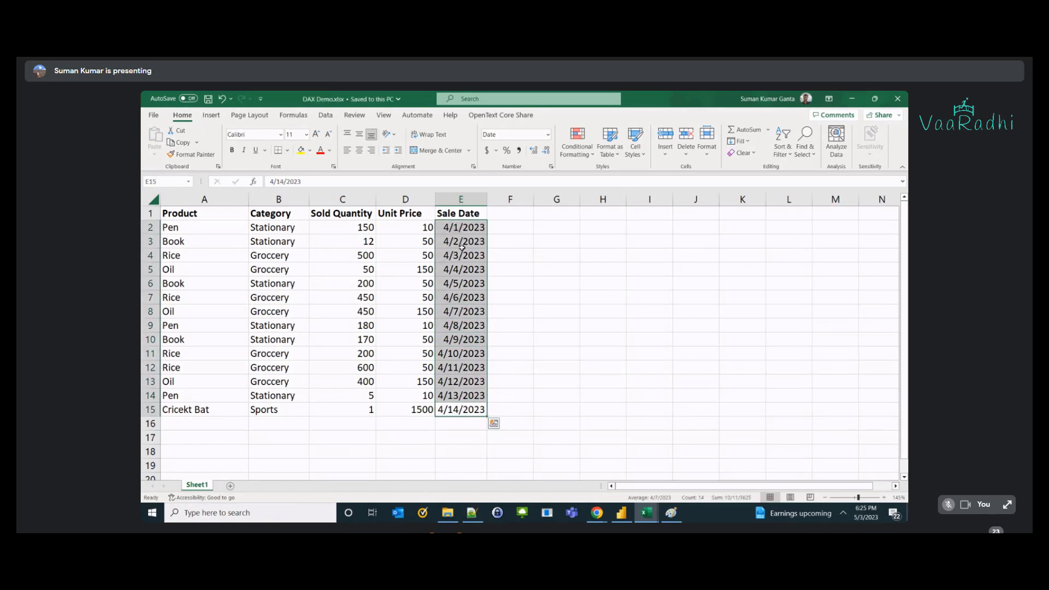
# - Switch to Power BI Desktop and try to refresh the Sheet1 data from the workbook
pyautogui.click(621, 513)
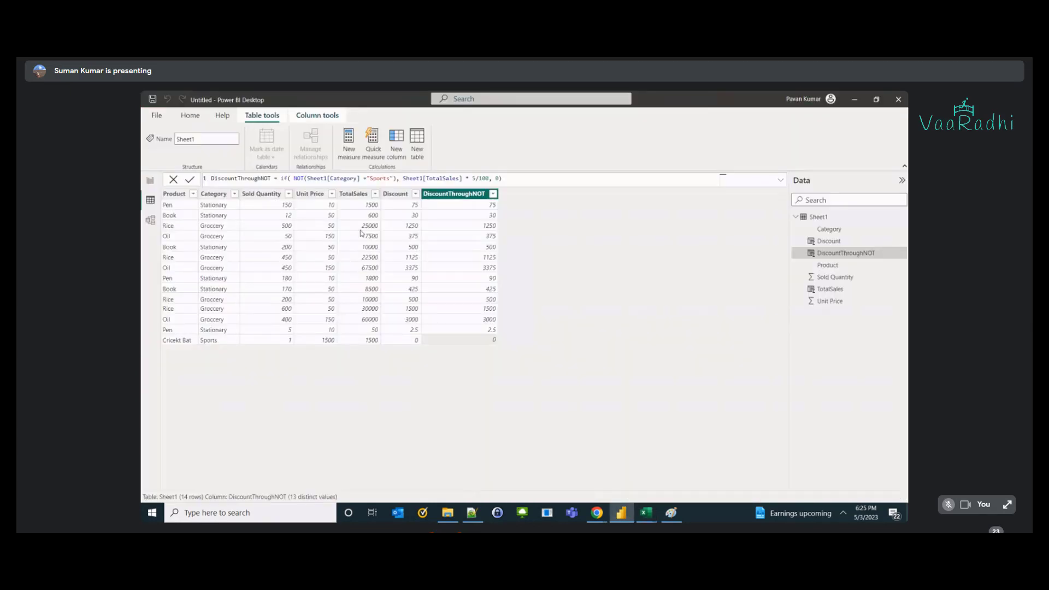
pyautogui.click(190, 115)
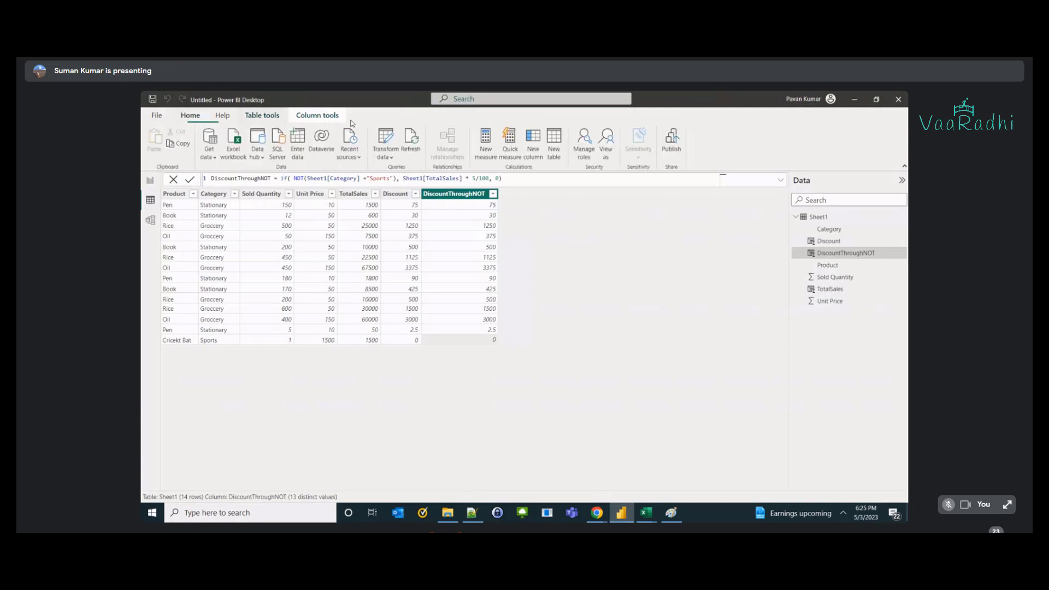
pyautogui.click(416, 153)
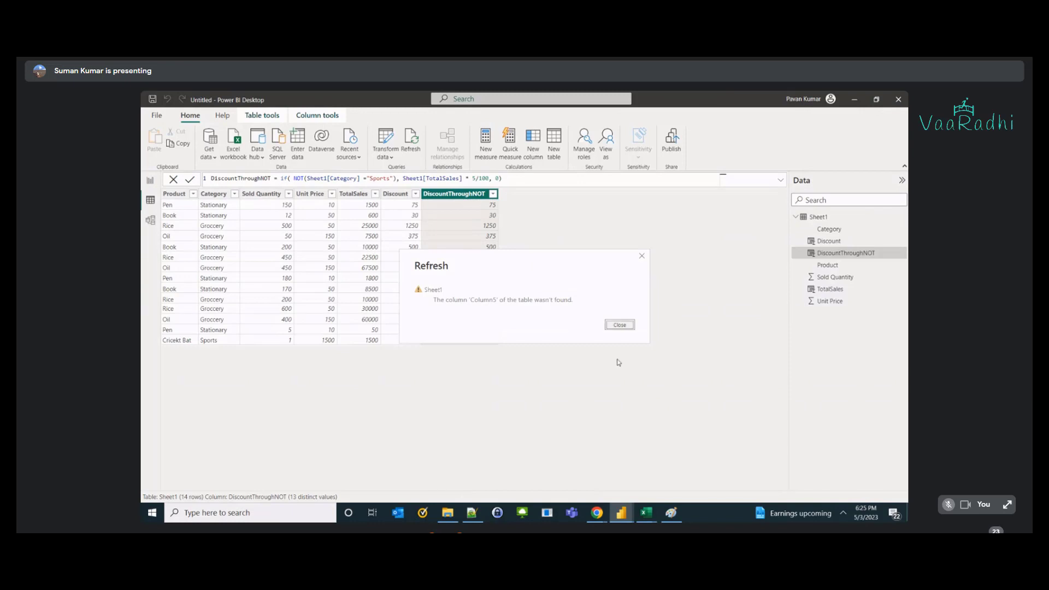
pyautogui.click(613, 323)
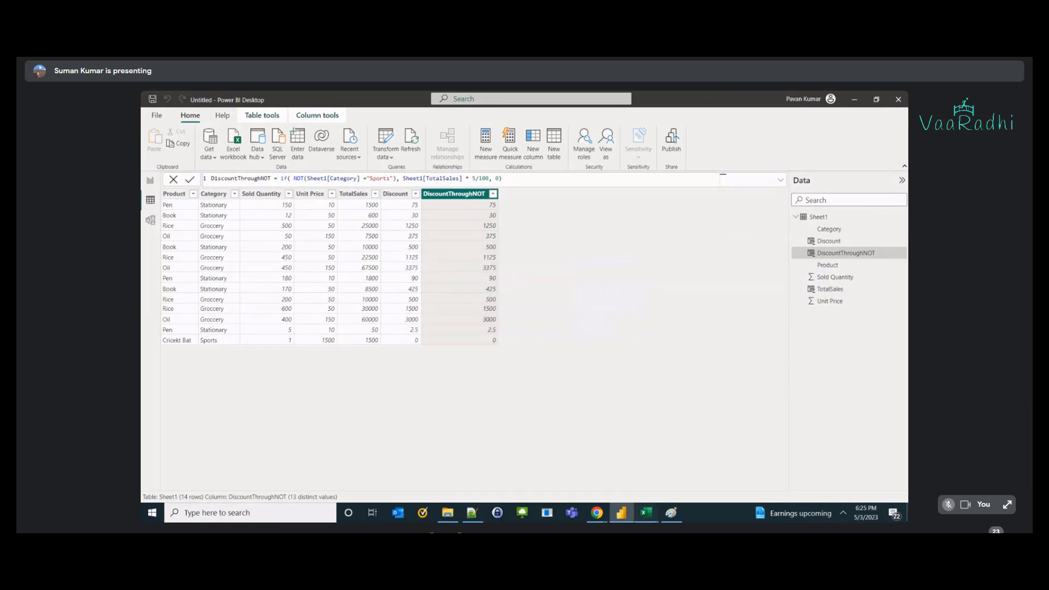
# - Return to the DAX Demo.xlsx workbook in Excel, delete the empty columns F through K and save the workbook
pyautogui.moveTo(646, 512)
pyautogui.click(596, 432)
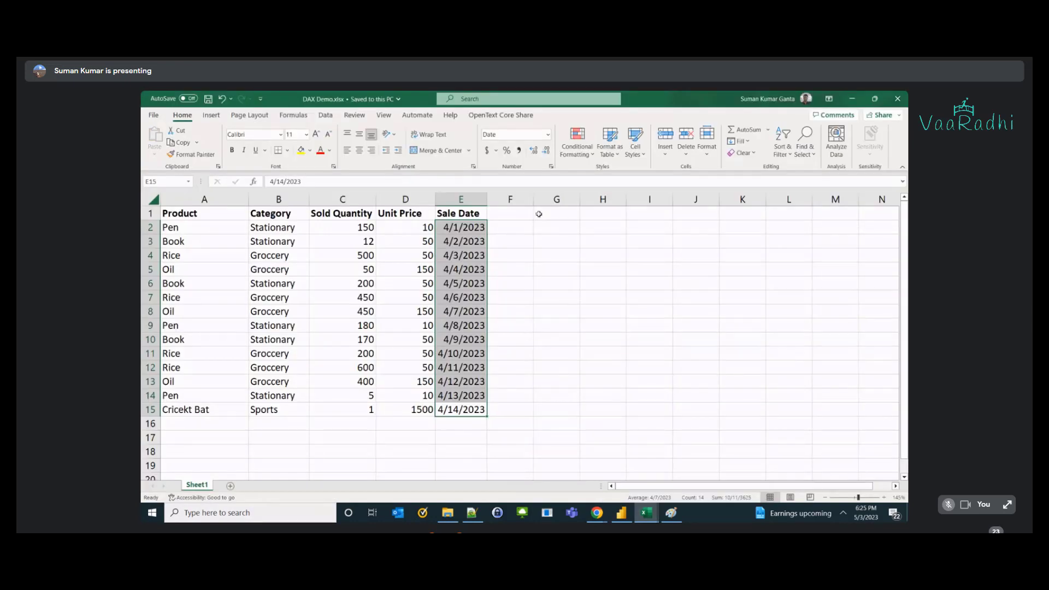
pyautogui.moveTo(516, 199); pyautogui.dragTo(729, 199)
pyautogui.rightClick(713, 199)
pyautogui.click(742, 318)
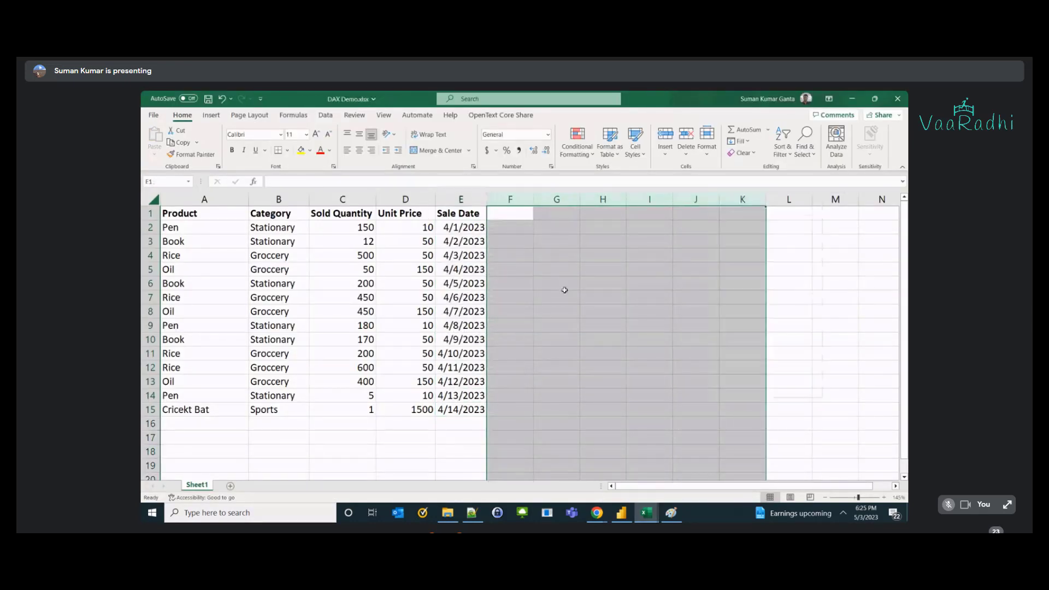
pyautogui.click(501, 272)
pyautogui.hotkey('ctrl', 's')
# - Switch back to Power BI Desktop and retry the data refresh with the cleaned-up workbook
pyautogui.hotkey('alt', 'Tab')
pyautogui.click(407, 147)
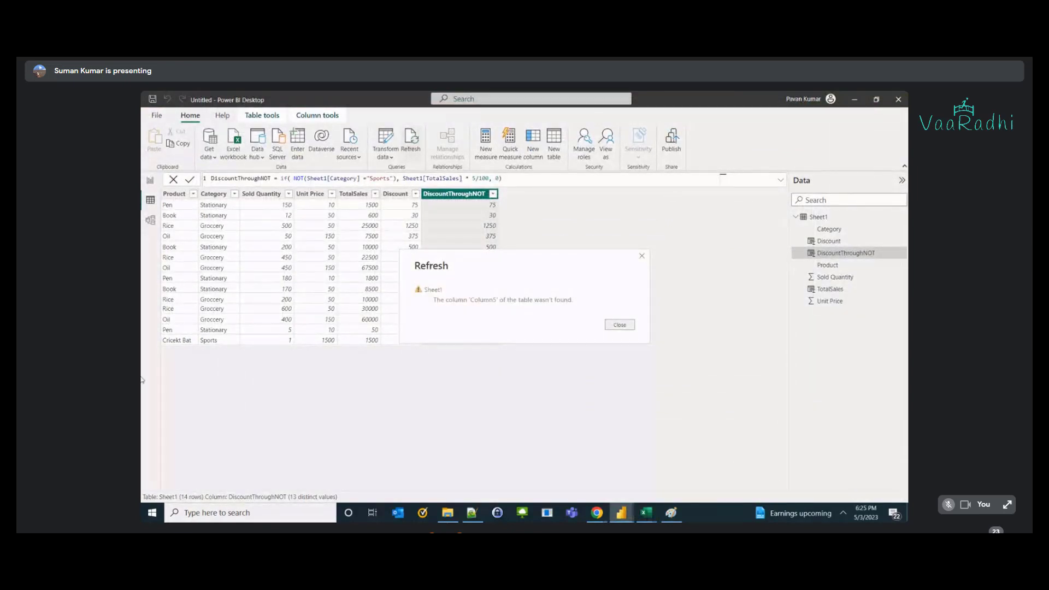
pyautogui.click(619, 326)
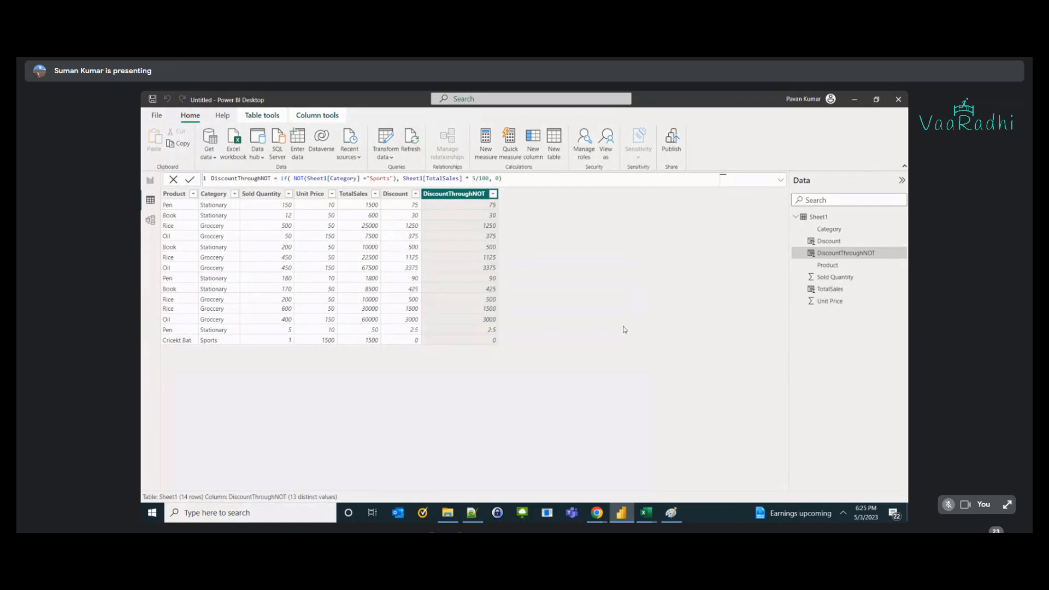
pyautogui.hotkey('alt', 'Tab')
pyautogui.hotkey('alt', 'Tab')
pyautogui.rightClick(810, 218)
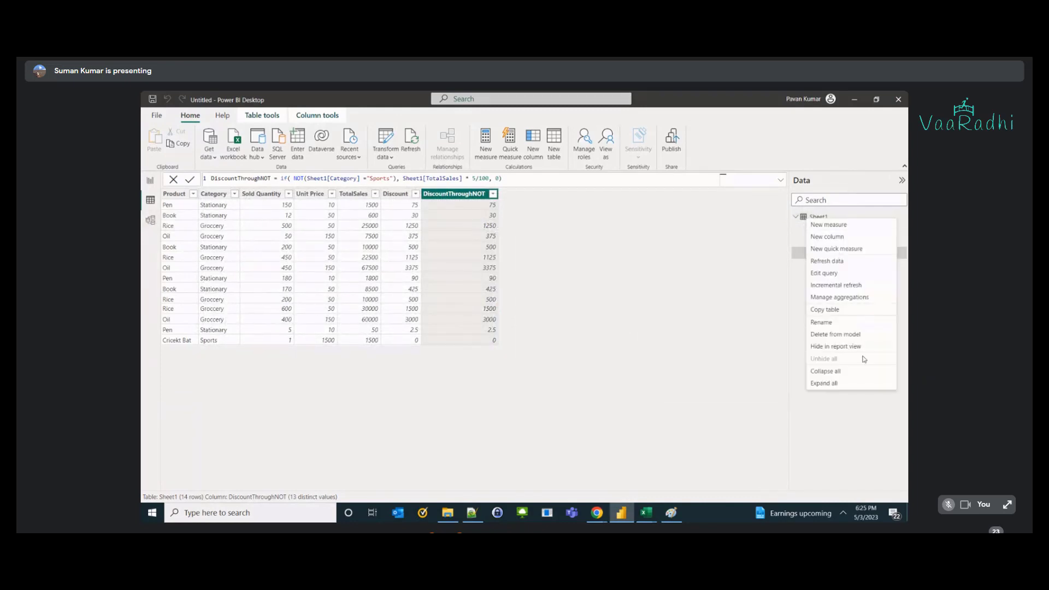
pyautogui.click(785, 354)
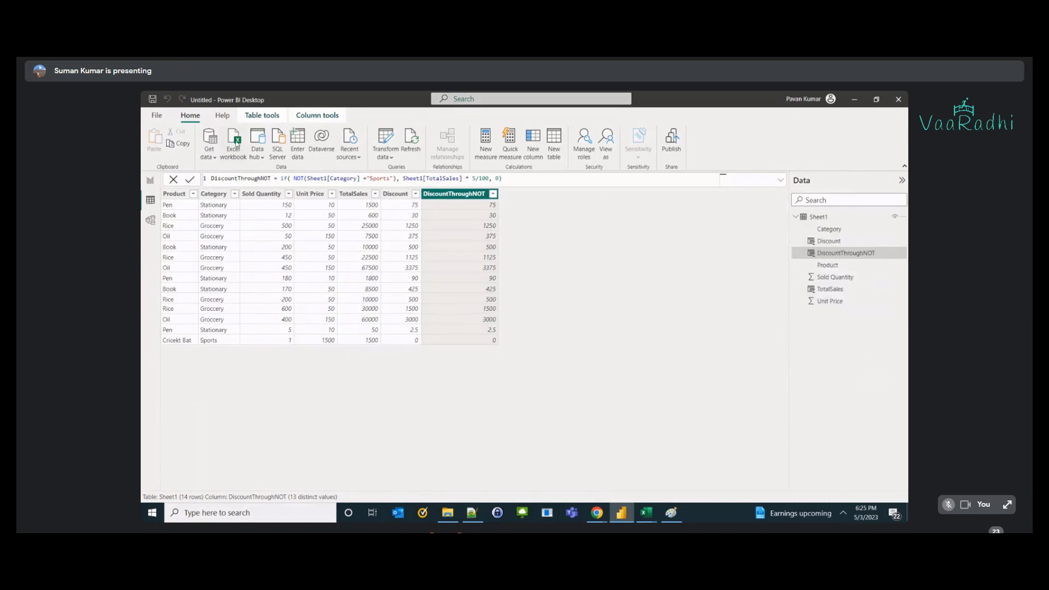
pyautogui.click(235, 144)
pyautogui.click(235, 163)
pyautogui.doubleClick(235, 164)
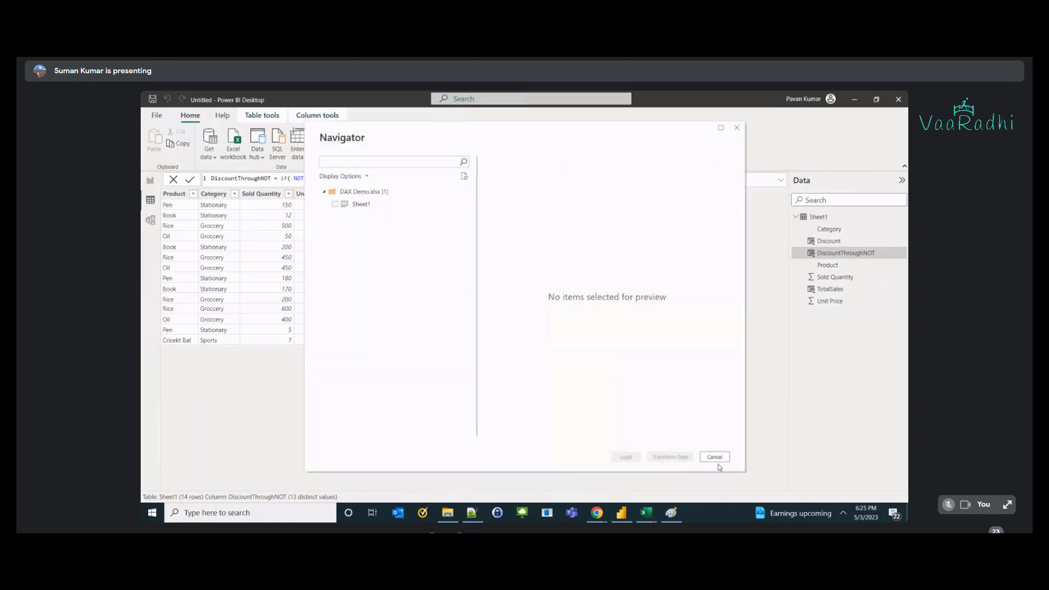
pyautogui.click(716, 457)
# - Switch to the DAX Demo.xlsx workbook in Excel and rename its worksheet as Sale Data
pyautogui.moveTo(646, 512)
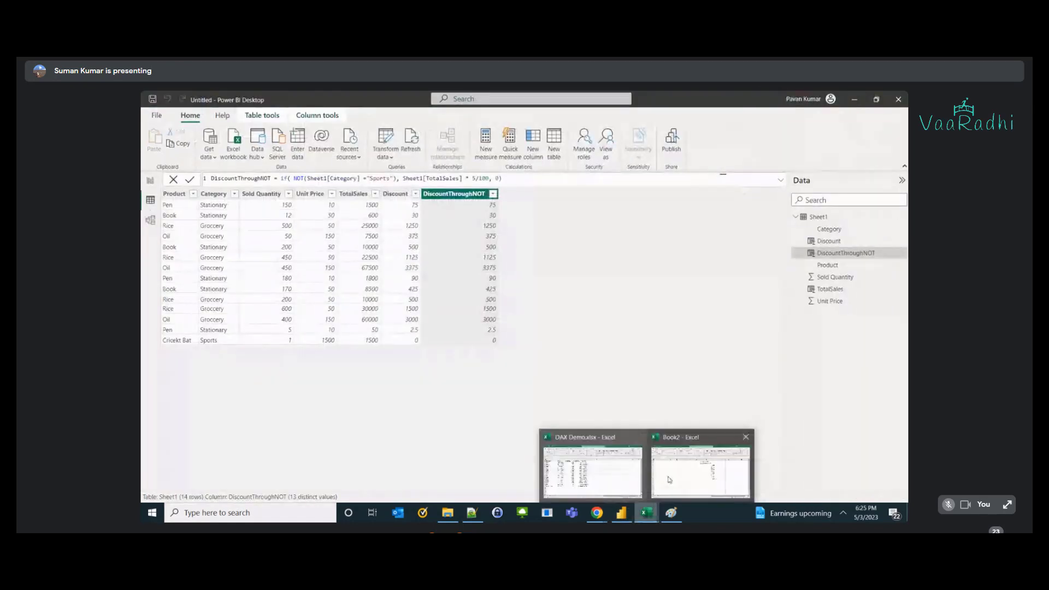
pyautogui.click(616, 476)
pyautogui.doubleClick(195, 485)
pyautogui.write('Sal')
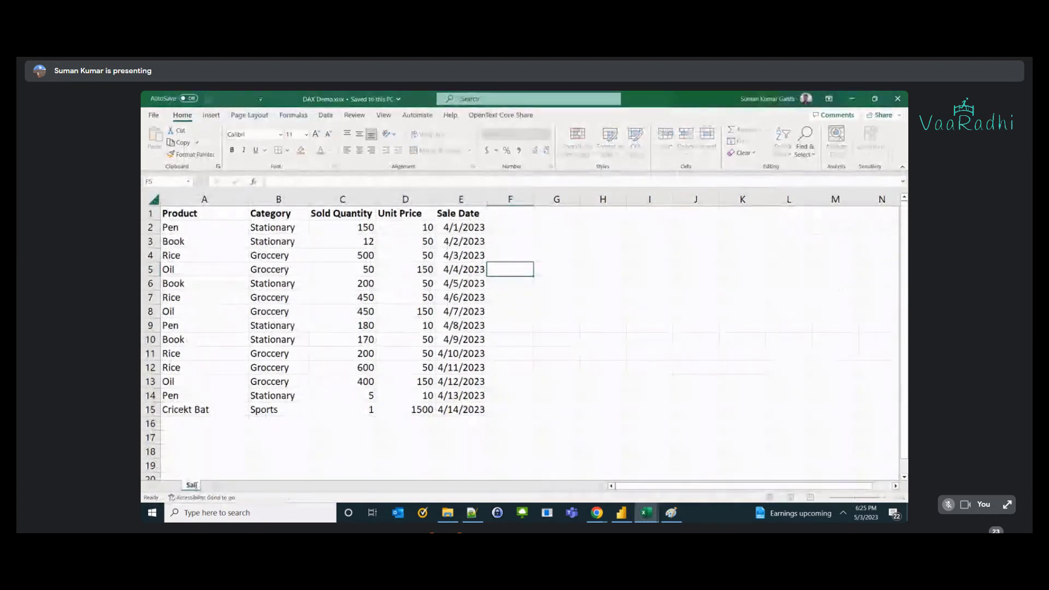
pyautogui.write('e Data')
pyautogui.click(205, 298)
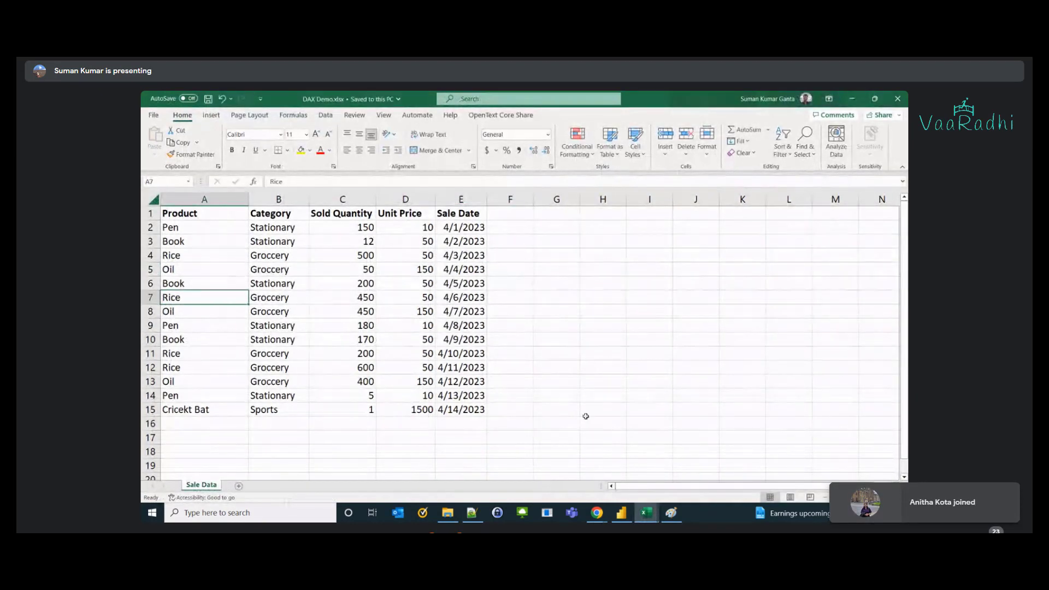
# - Return to Power BI Desktop and try to load the Sale Data sheet from DAX Demo.xlsx
pyautogui.moveTo(621, 513)
pyautogui.click(541, 462)
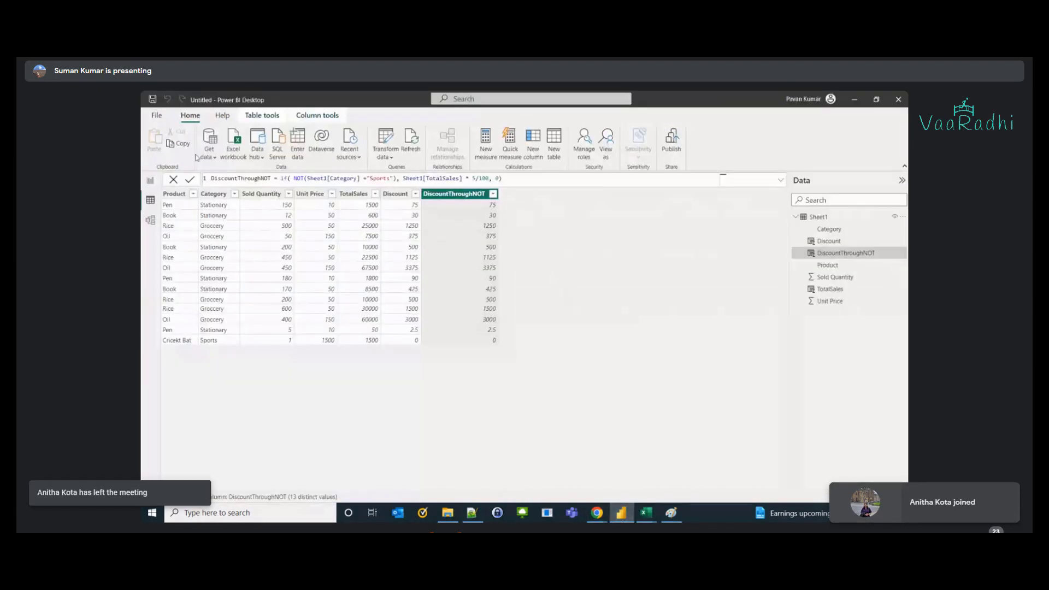
pyautogui.click(233, 153)
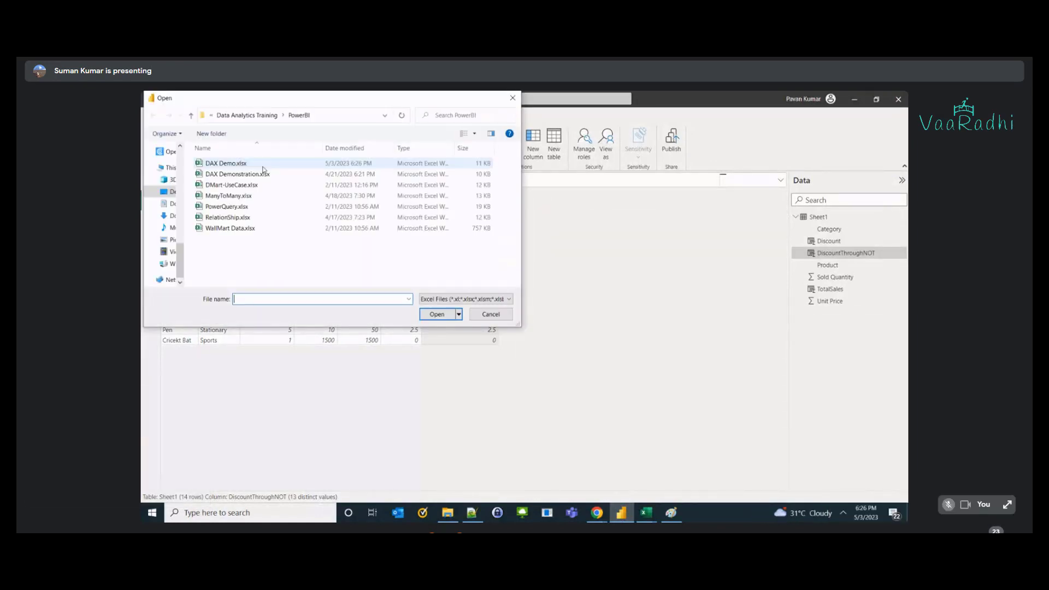
pyautogui.doubleClick(265, 163)
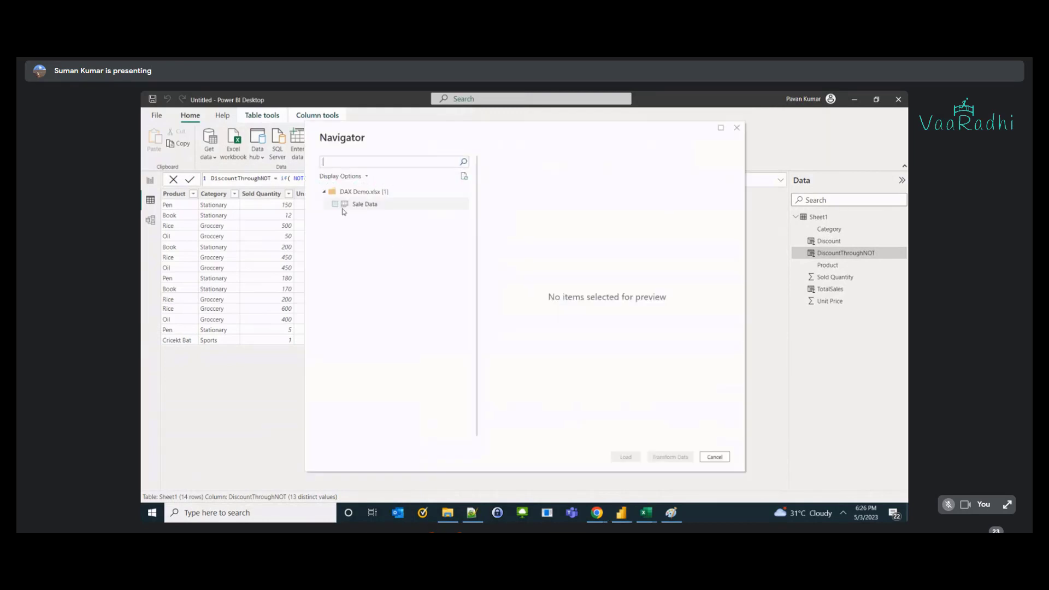
pyautogui.click(336, 205)
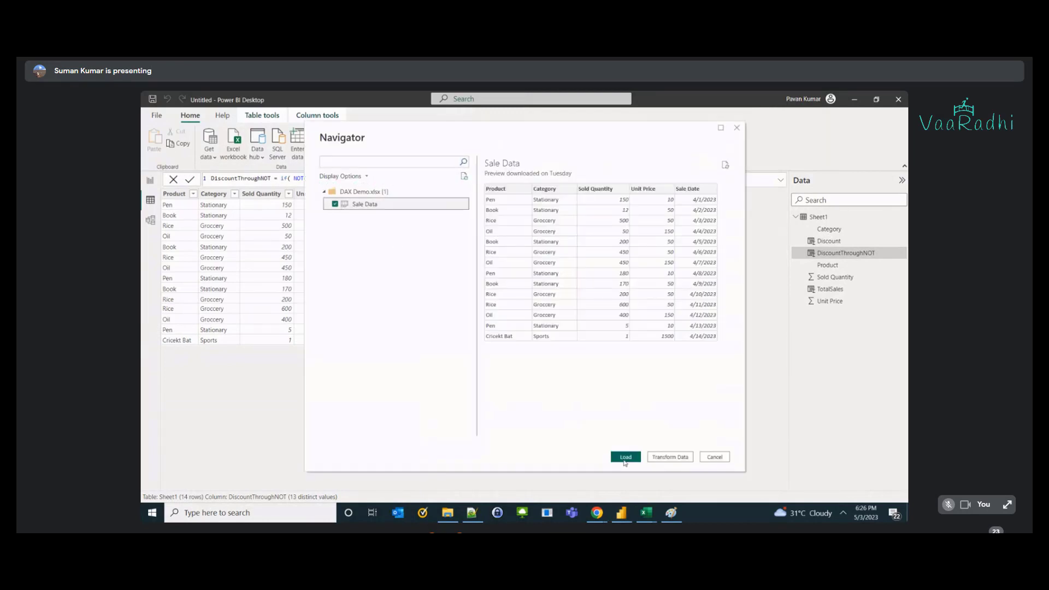
pyautogui.hotkey('alt', 'Tab')
pyautogui.hotkey('alt', 'Tab')
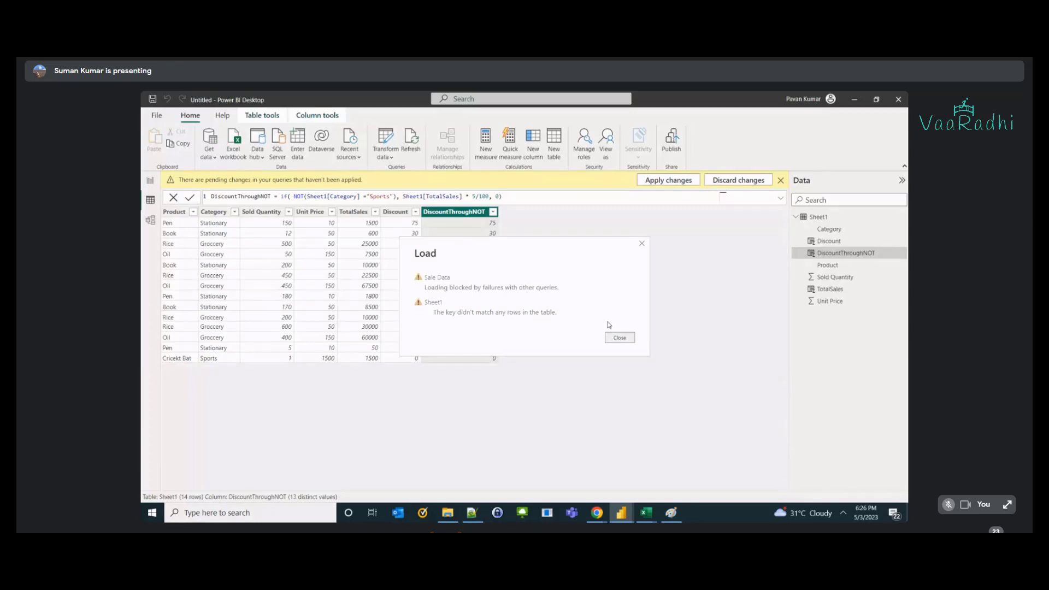
pyautogui.click(620, 337)
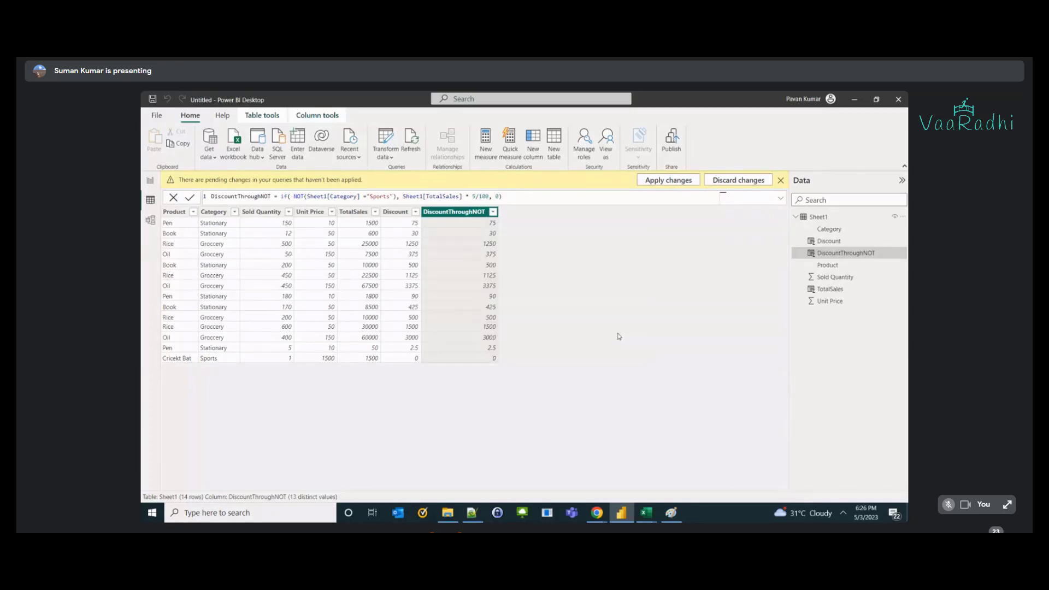
# - Try to delete the Sheet1 table from the model while query changes are pending
pyautogui.rightClick(804, 218)
pyautogui.click(835, 331)
pyautogui.click(582, 321)
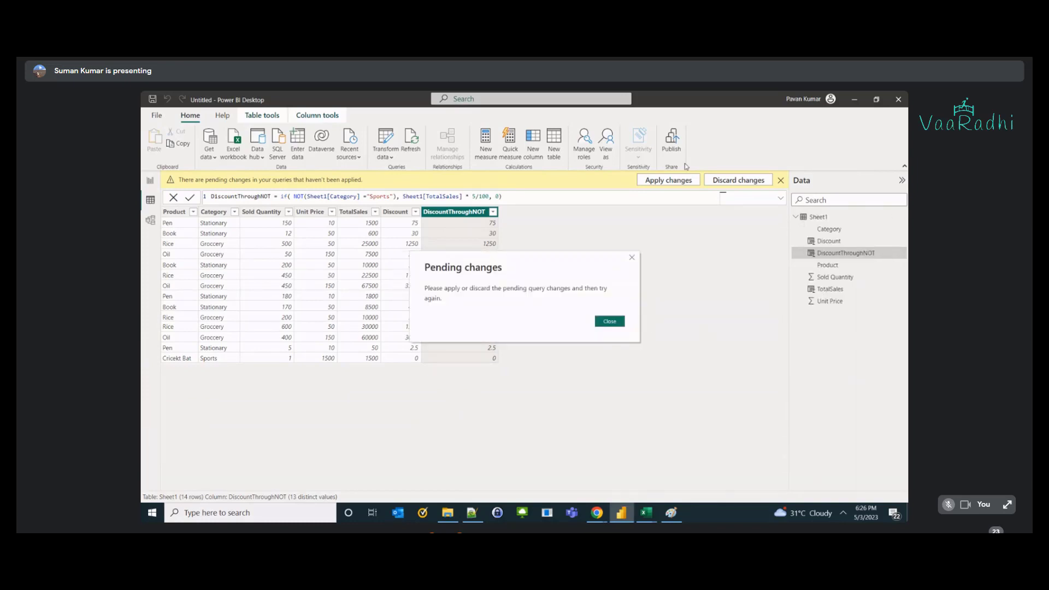
pyautogui.click(614, 323)
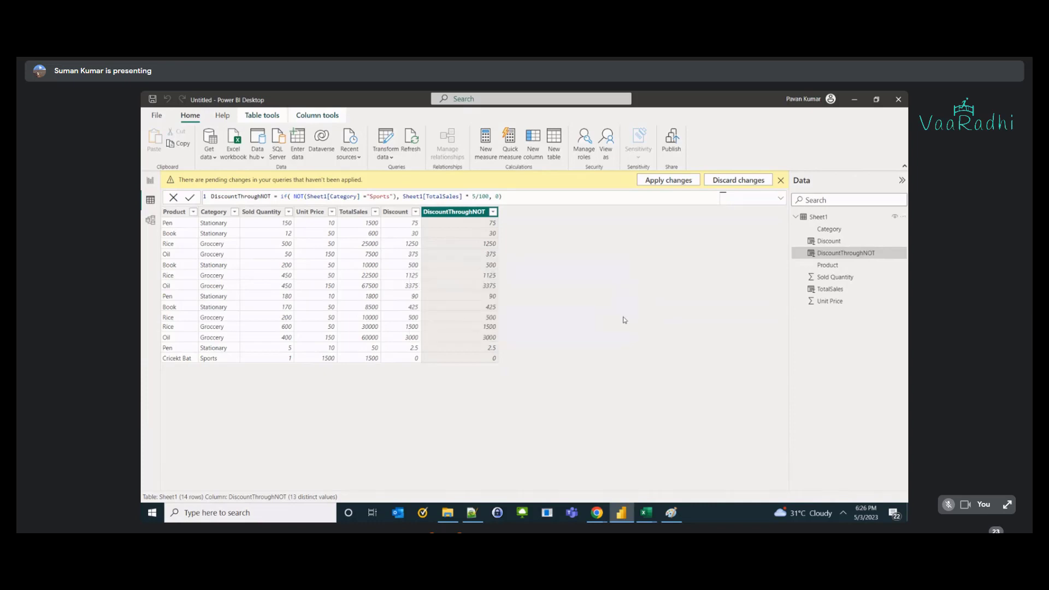
# - Discard the pending query changes and delete the Sheet1 table from the model
pyautogui.click(662, 182)
pyautogui.click(740, 180)
pyautogui.click(573, 325)
pyautogui.rightClick(819, 218)
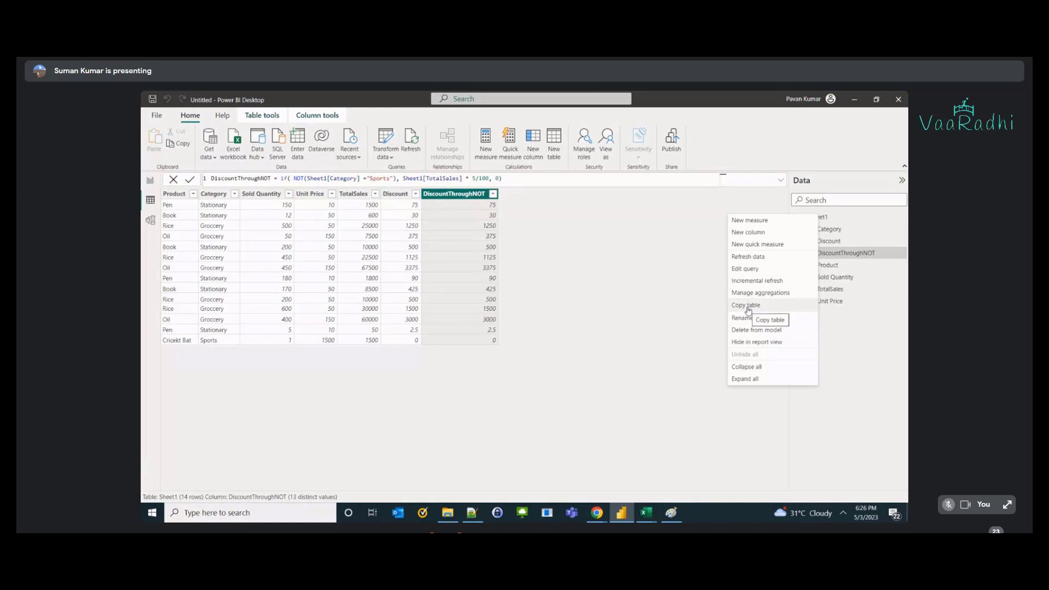
pyautogui.click(756, 330)
pyautogui.click(582, 320)
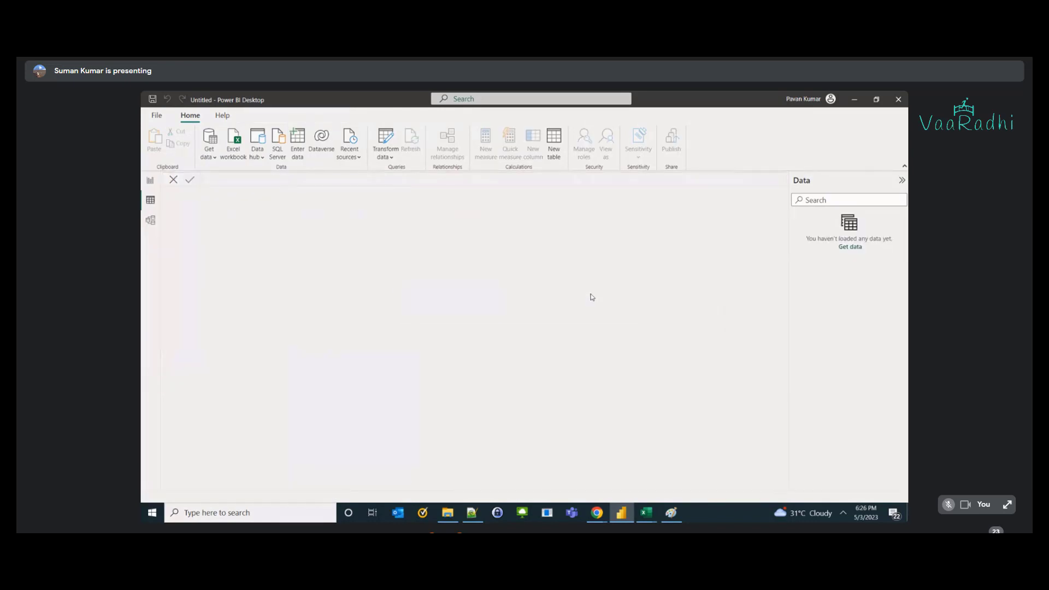
# - Import the Sale Data sheet from the DAX Demo.xlsx workbook into the empty model
pyautogui.click(228, 155)
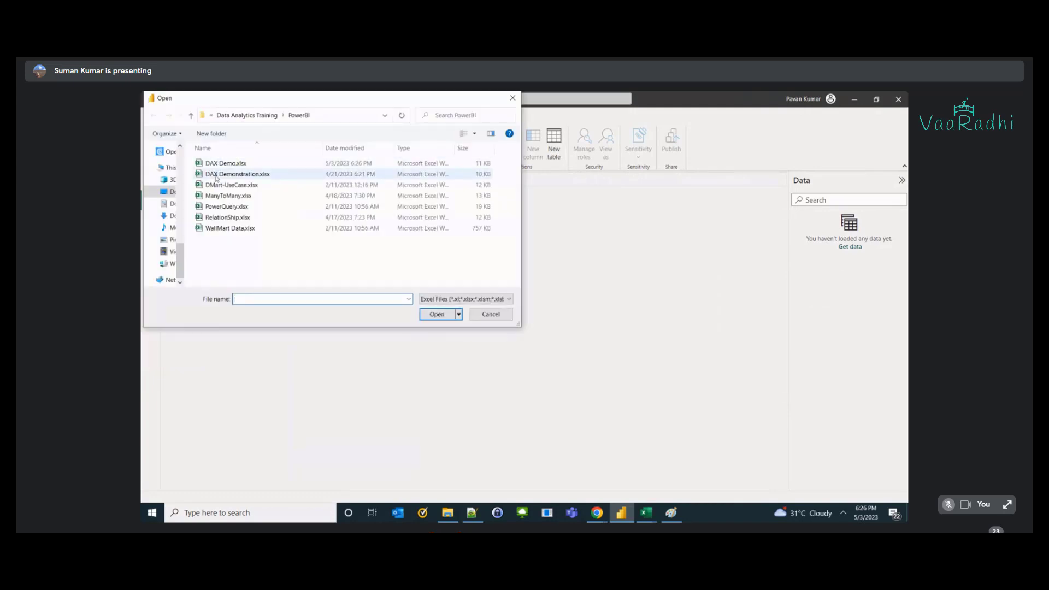
pyautogui.press('Escape')
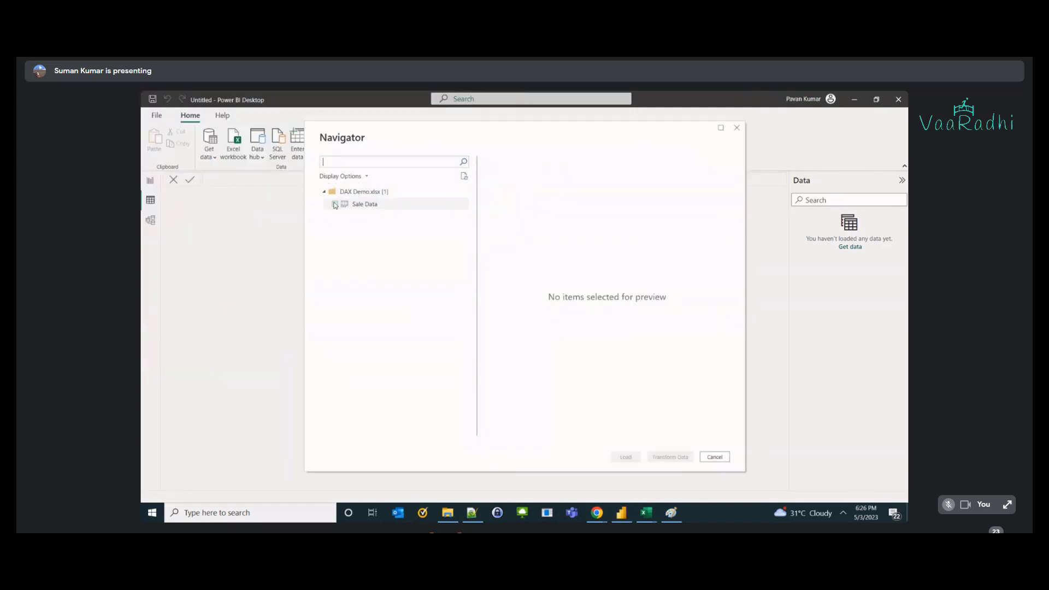
pyautogui.click(335, 204)
pyautogui.click(637, 457)
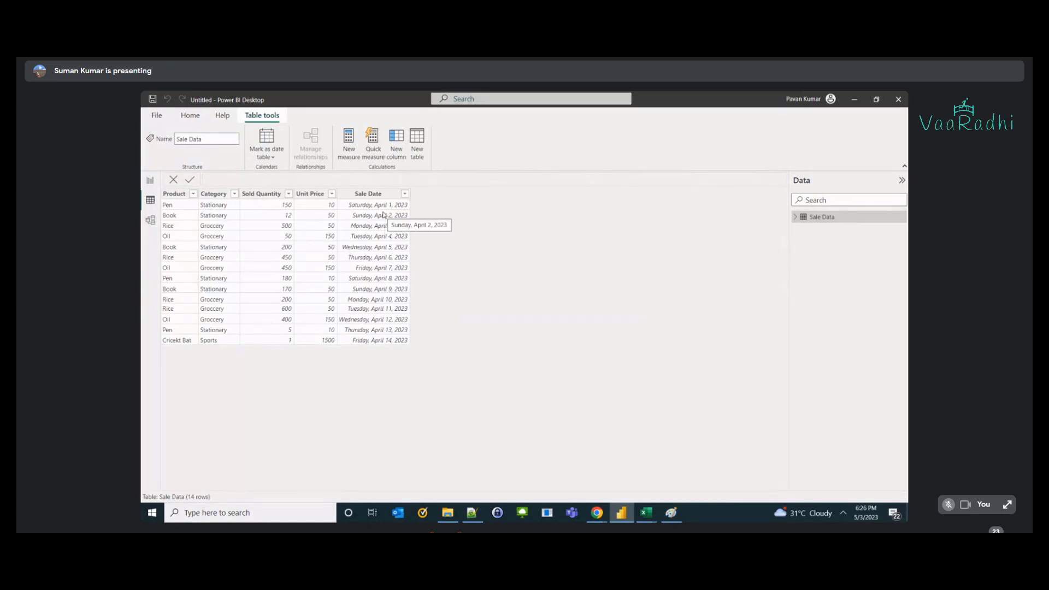
# - Review the sale dates in the DAX Demo.xlsx workbook in Excel and return to Power BI Desktop
pyautogui.hotkey('alt', 'Tab')
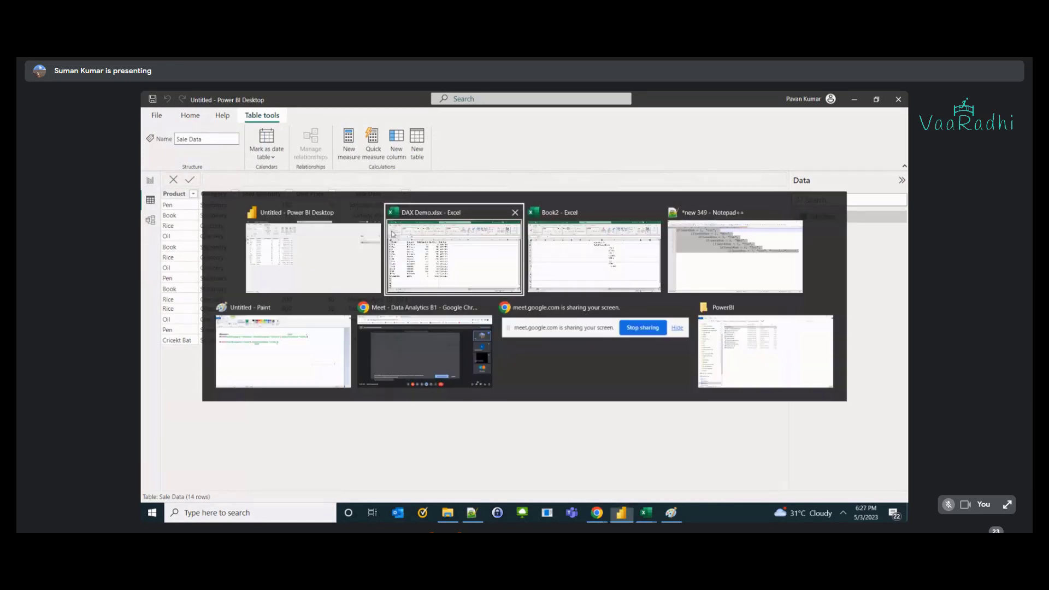
pyautogui.moveTo(458, 229); pyautogui.dragTo(465, 405)
pyautogui.hotkey('alt', 'Tab')
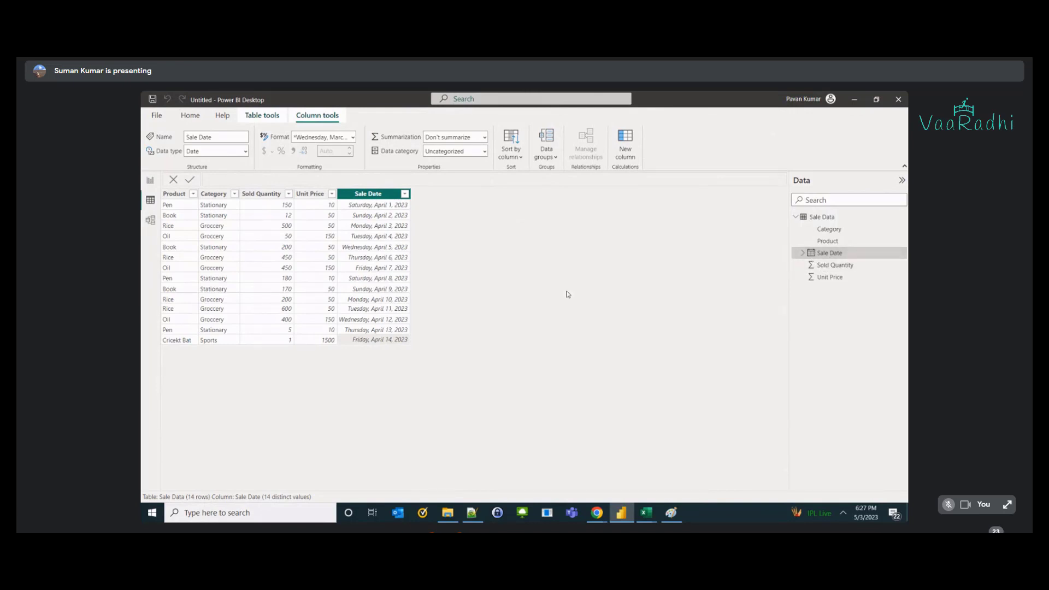
# - Add a calculated column named WeekNumber to the Sale Data table
pyautogui.click(273, 118)
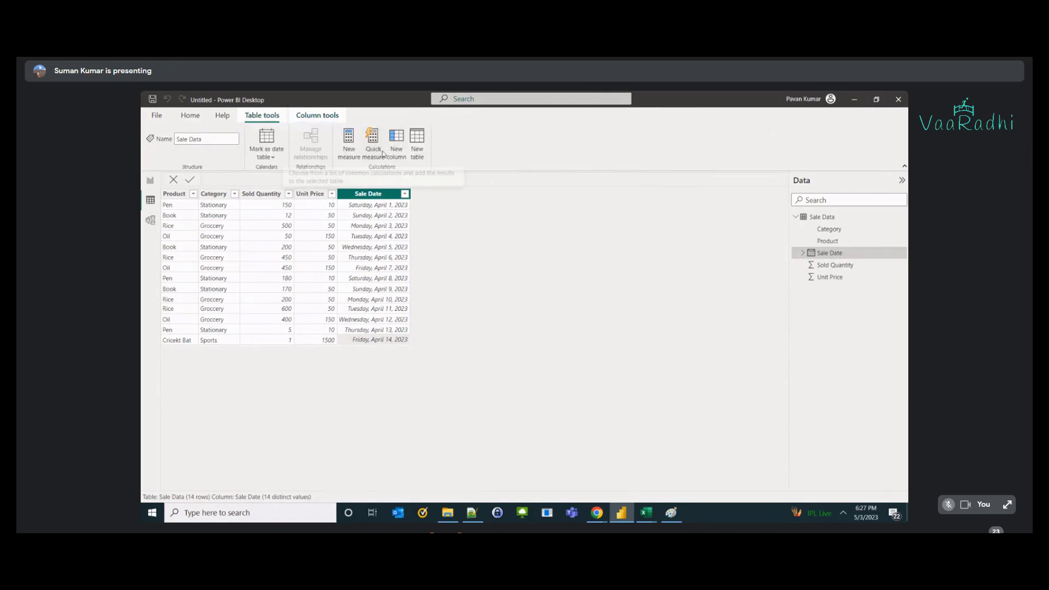
pyautogui.click(392, 154)
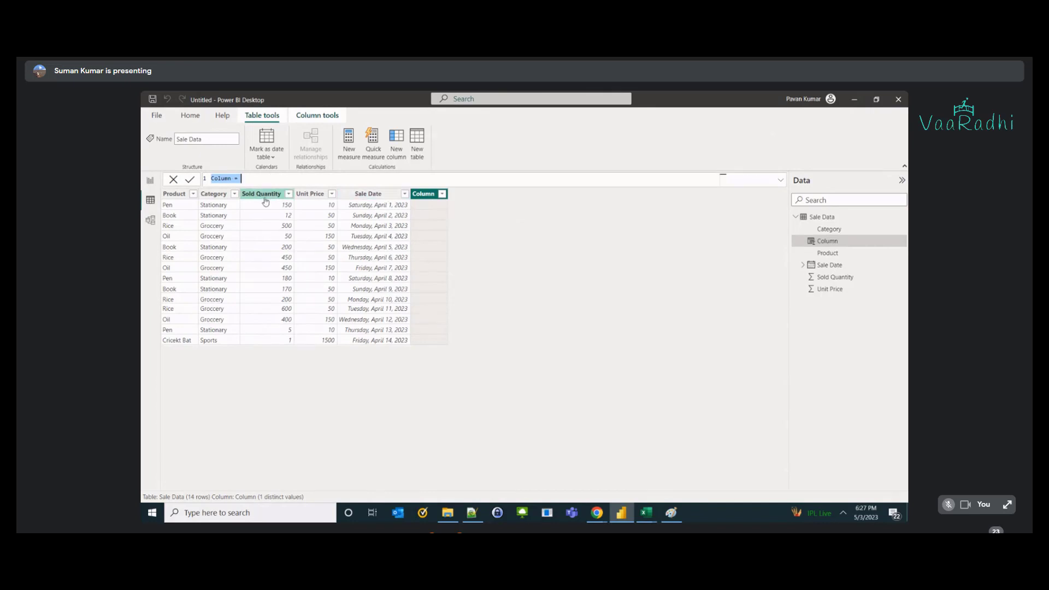
pyautogui.doubleClick(227, 178)
pyautogui.write('Week')
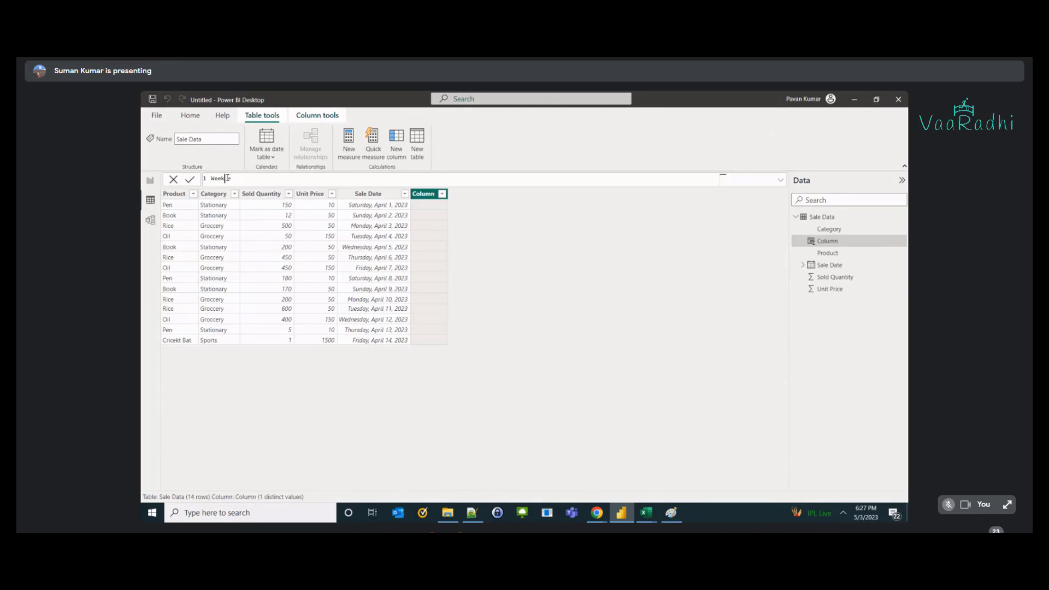
pyautogui.write('Number =')
pyautogui.click(285, 178)
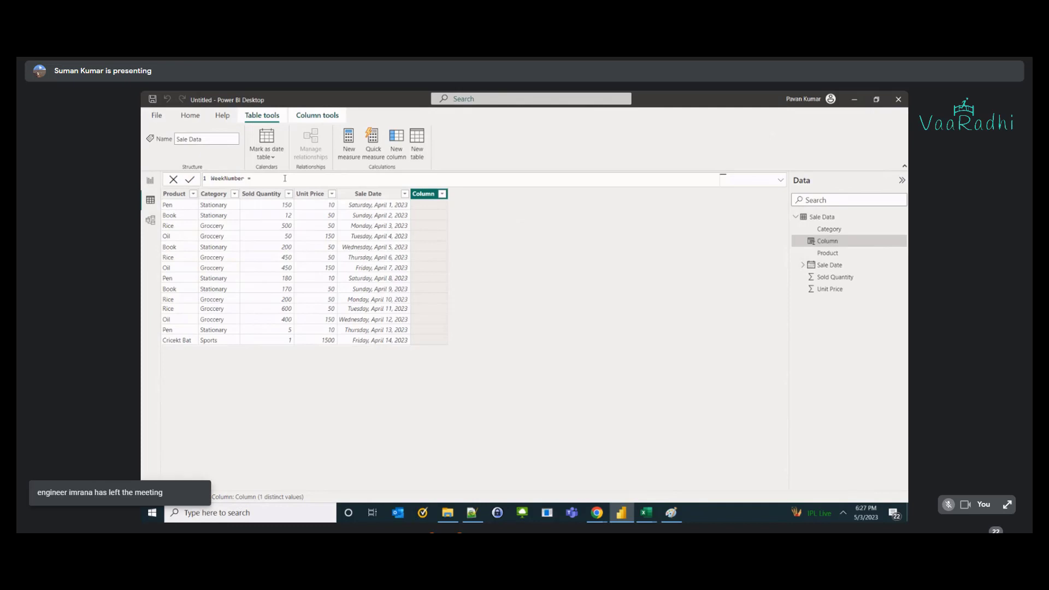
# - Define WeekNumber as WEEKNUM('Sale Data'[Sale Date]) and commit the formula
pyautogui.write('week')
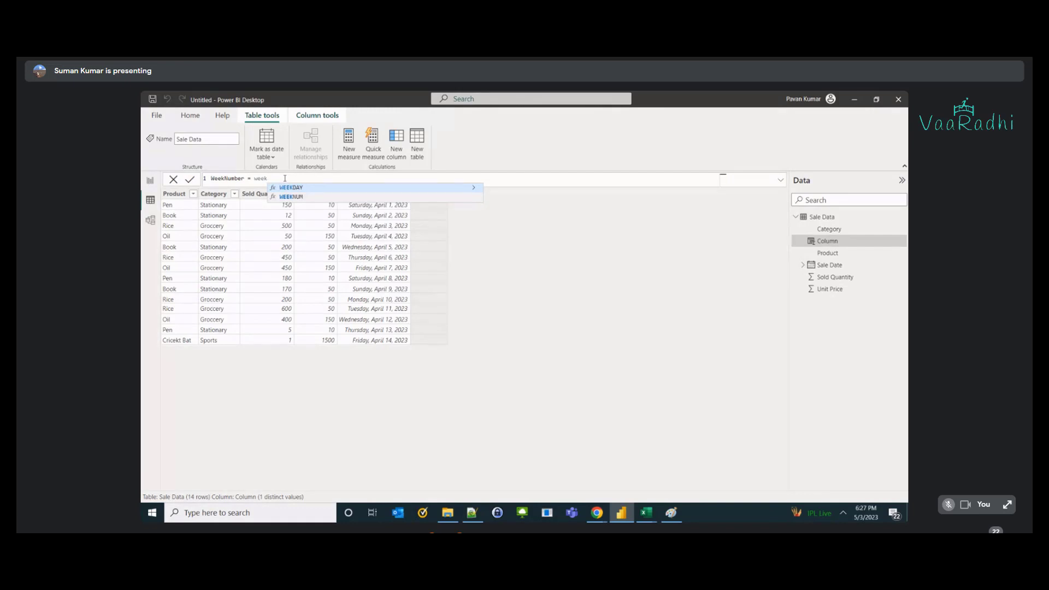
pyautogui.press('Down')
pyautogui.press('Tab')
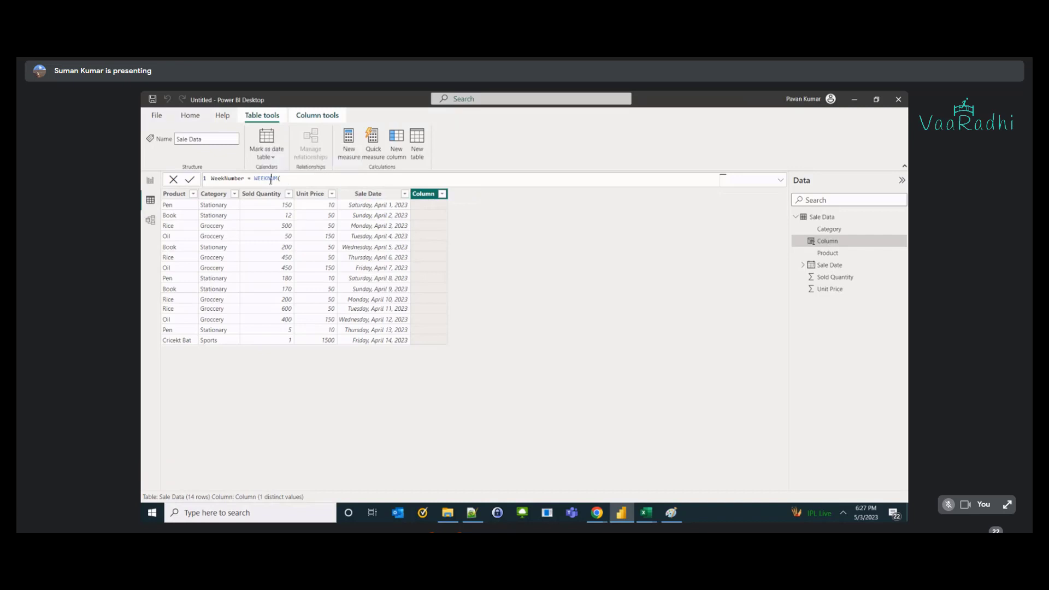
pyautogui.doubleClick(270, 178)
pyautogui.click(306, 182)
pyautogui.write('sale')
pyautogui.press('Down')
pyautogui.press('Down')
pyautogui.press('Down')
pyautogui.press('Down')
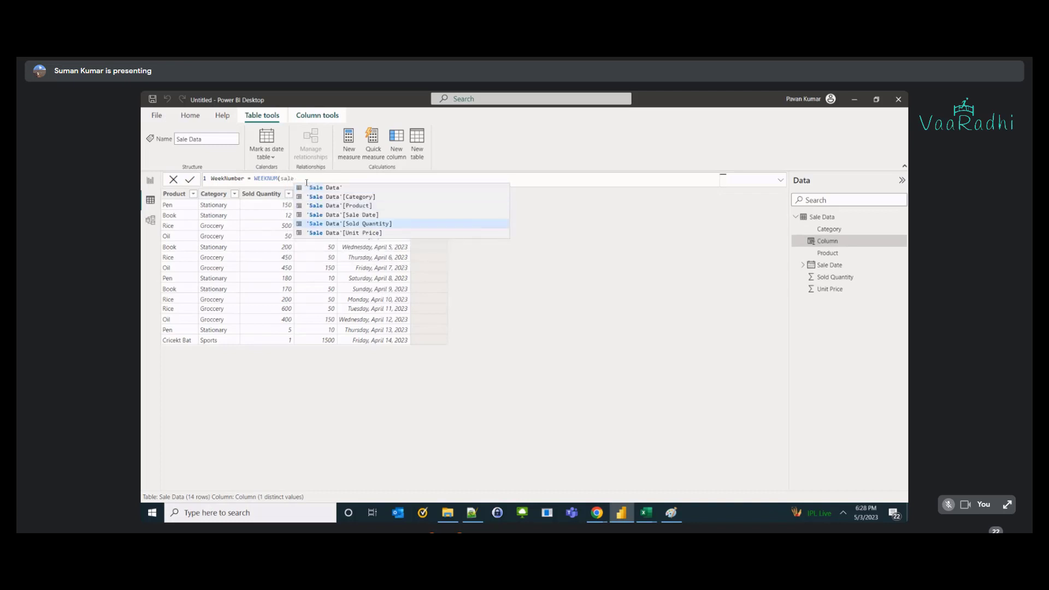
pyautogui.press('Up')
pyautogui.press('Tab')
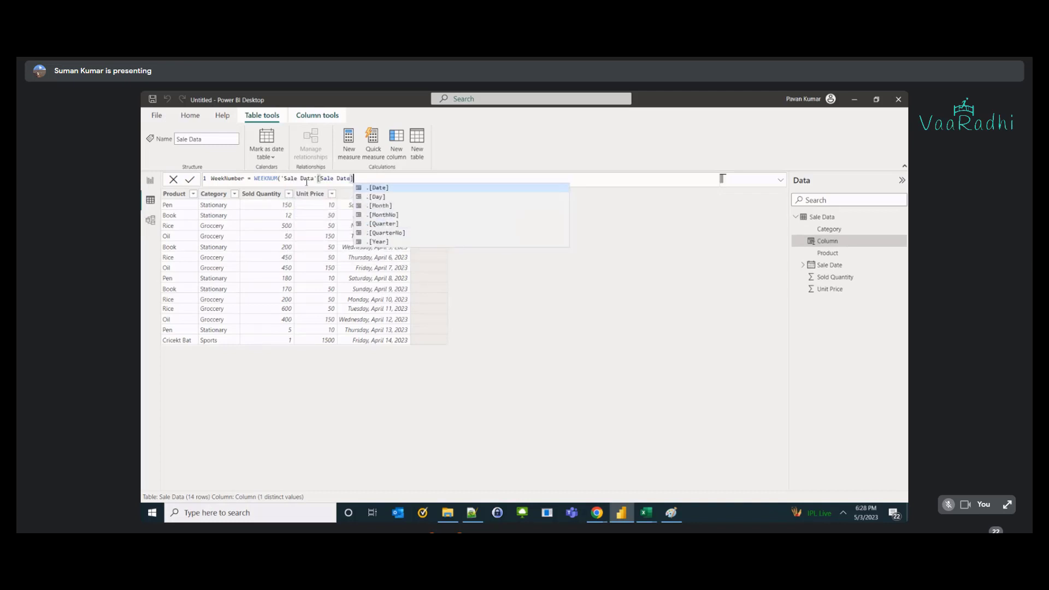
pyautogui.write(')')
pyautogui.press('Return')
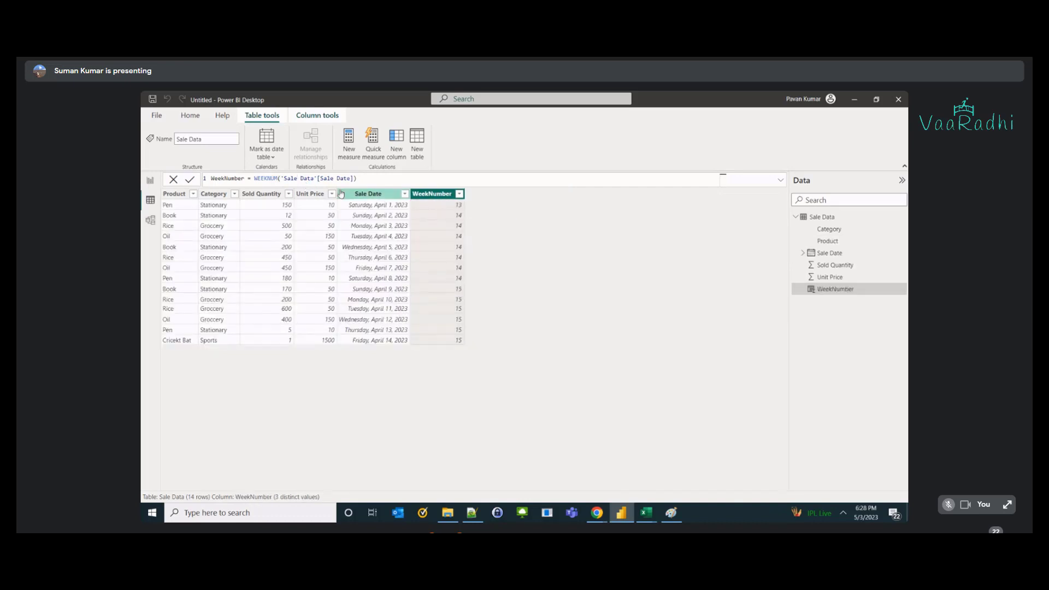
# - Add the return type argument 2 to the WEEKNUM function in the WeekNumber formula
pyautogui.doubleClick(273, 179)
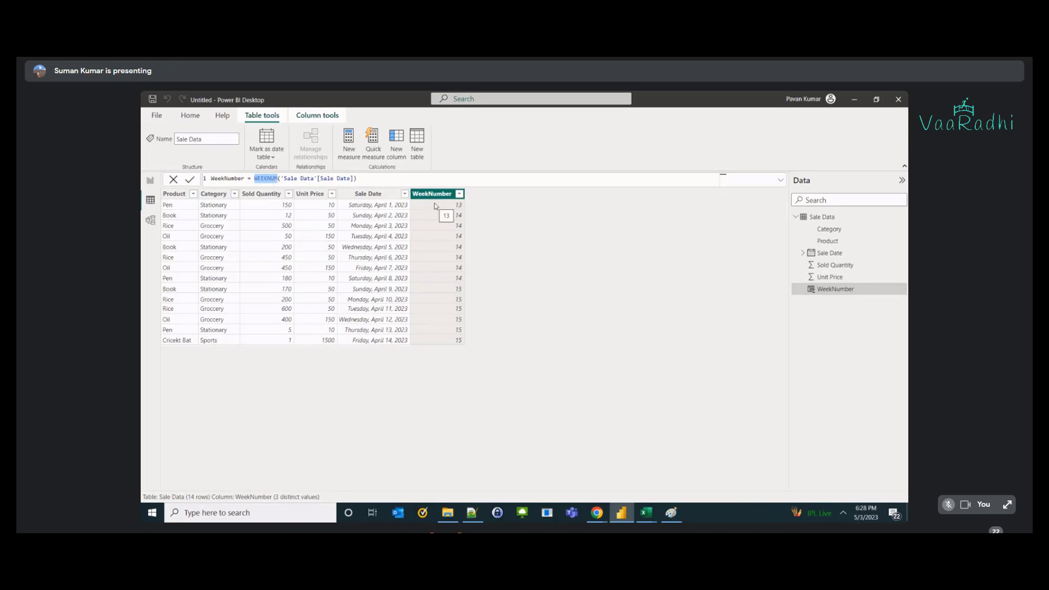
pyautogui.click(361, 179)
pyautogui.press('Left')
pyautogui.write(',')
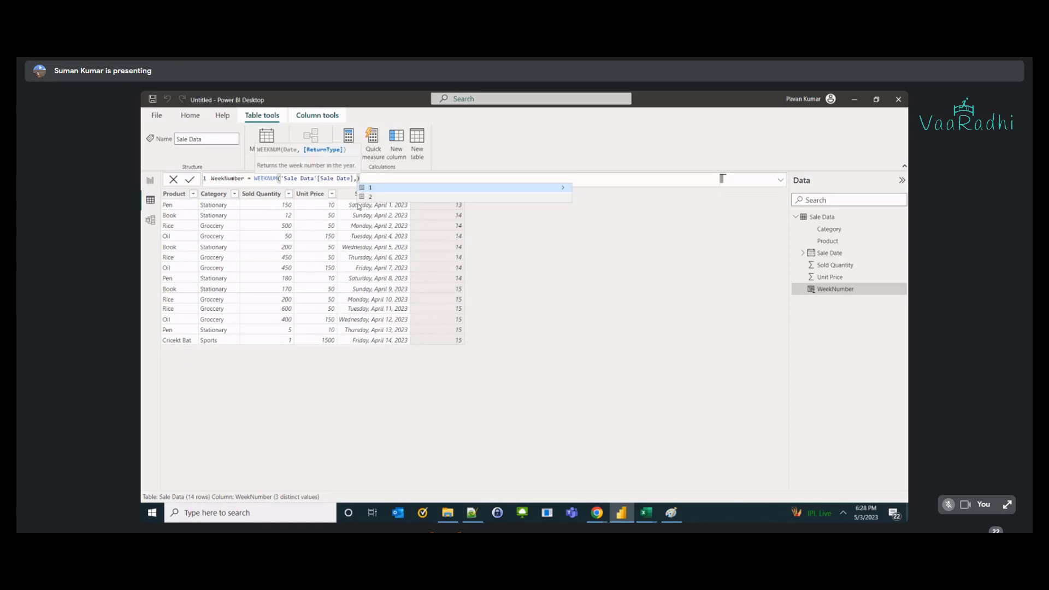
pyautogui.write('2')
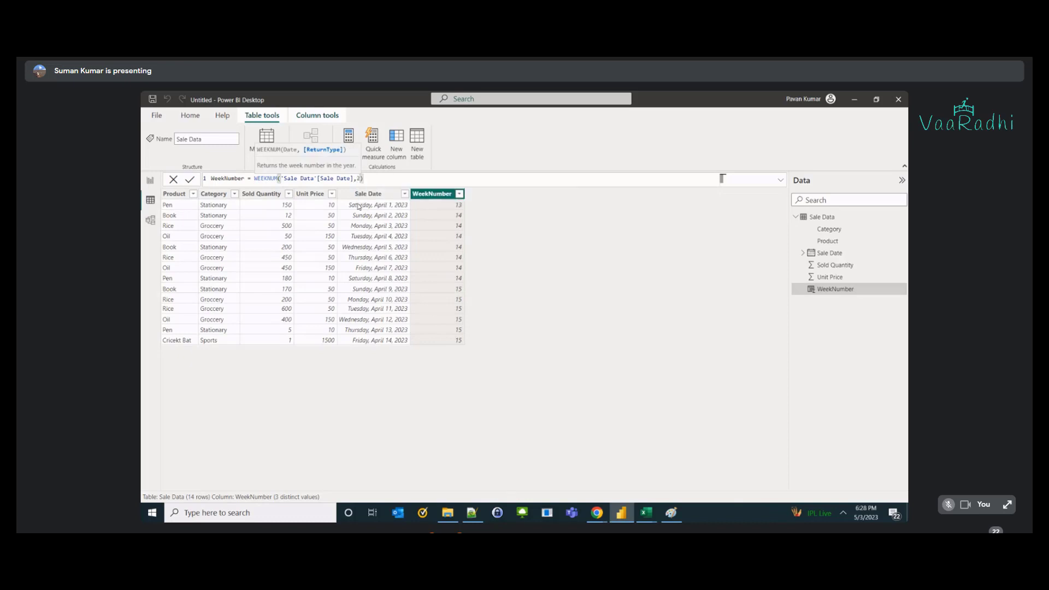
pyautogui.press('Return')
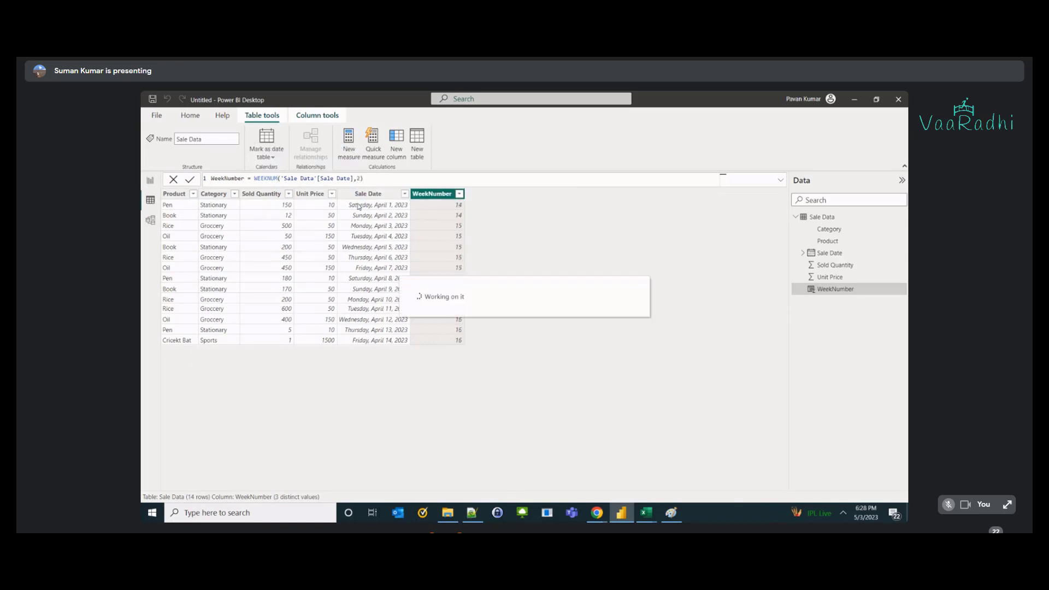
# - Change the WEEKNUM return type in the WeekNumber formula to 1
pyautogui.click(360, 178)
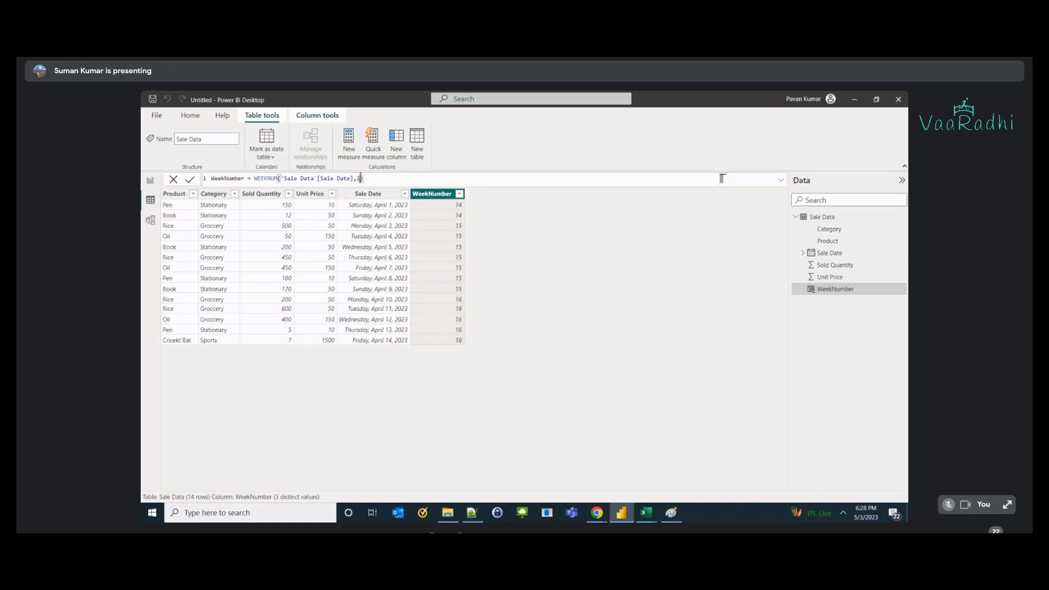
pyautogui.press('BackSpace')
pyautogui.write('1')
pyautogui.press('Return')
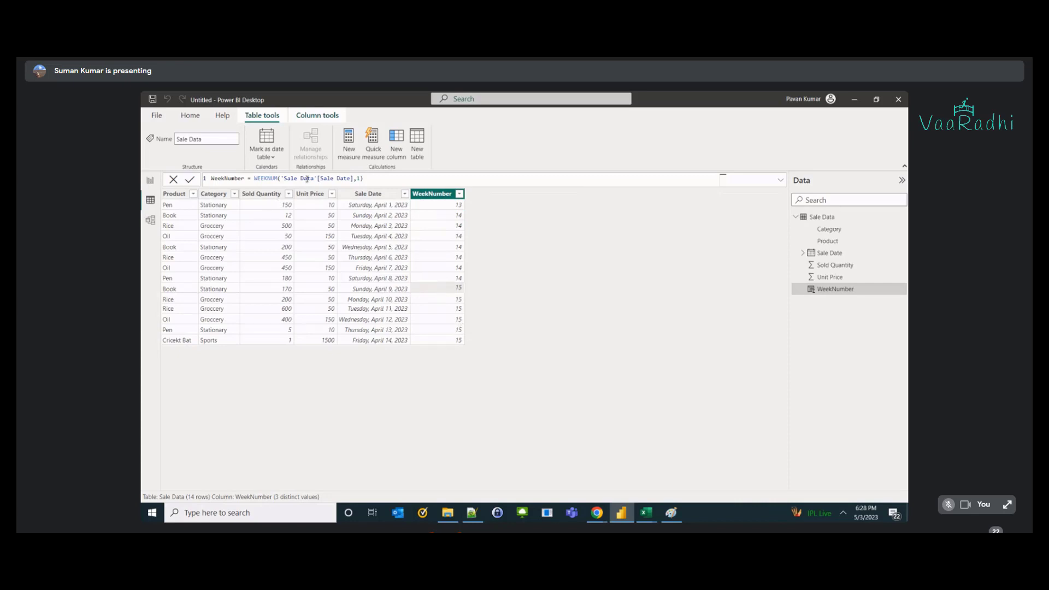
# - Try replacing the WEEKNUM function with WEEKDAY in the existing WeekNumber formula
pyautogui.click(307, 179)
pyautogui.press('Left')
pyautogui.press('Left')
pyautogui.press('Left')
pyautogui.press('Left')
pyautogui.press('Left')
pyautogui.press('BackSpace')
pyautogui.press('BackSpace')
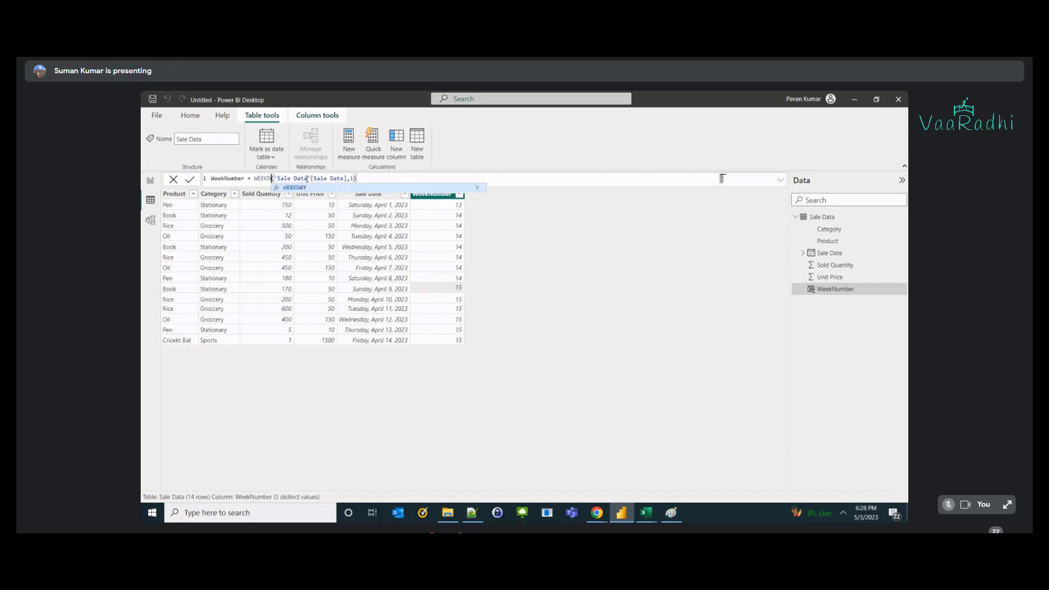
pyautogui.write('D')
pyautogui.press('Tab')
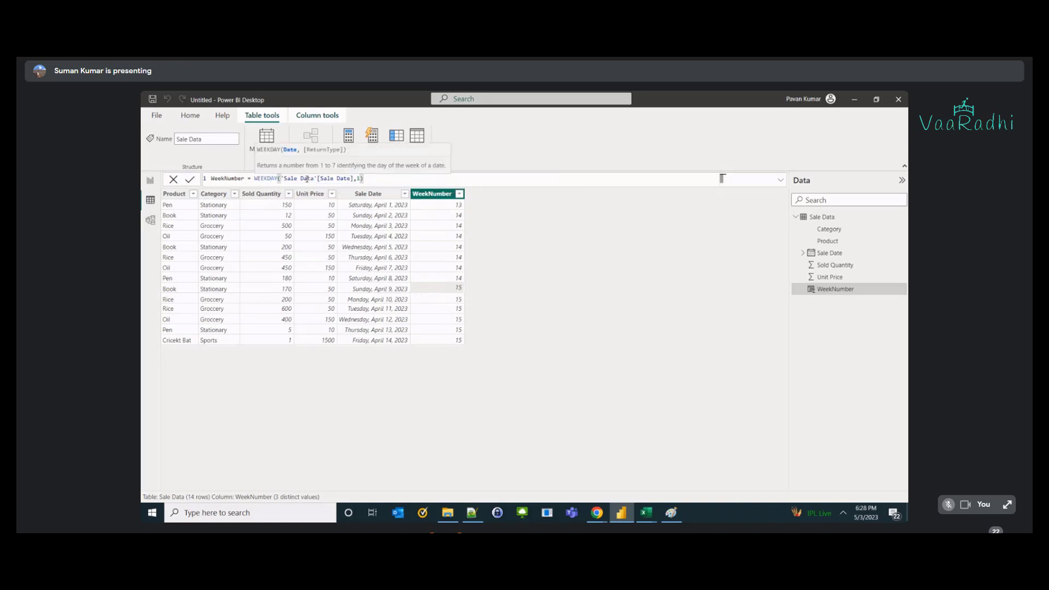
pyautogui.press('Right')
pyautogui.press('Right')
pyautogui.press('Right')
pyautogui.press('Right')
pyautogui.press('Right')
pyautogui.press('Right')
pyautogui.press('Right')
pyautogui.press('Right')
pyautogui.press('Right')
pyautogui.press('Right')
pyautogui.press('Right')
pyautogui.press('Right')
pyautogui.press('Right')
pyautogui.press('Right')
pyautogui.press('Right')
pyautogui.press('Right')
pyautogui.press('Right')
pyautogui.press('Right')
pyautogui.press('Right')
pyautogui.press('Right')
pyautogui.press('Left')
pyautogui.press('Left')
pyautogui.write('.')
pyautogui.press('Tab')
pyautogui.hotkey('shift', 'Left')
pyautogui.hotkey('shift', 'Left')
pyautogui.hotkey('shift', 'Left')
pyautogui.hotkey('shift', 'Left')
pyautogui.hotkey('shift', 'Left')
pyautogui.hotkey('shift', 'Left')
pyautogui.hotkey('shift', 'Left')
pyautogui.hotkey('shift', 'Left')
pyautogui.hotkey('shift', 'Right')
pyautogui.write('.')
pyautogui.press('Tab')
# - Rewrite the whole WeekNumber formula as WEEKDAY('Sale Data'[Sale Date]) and commit it
pyautogui.hotkey('ctrl', 'a')
pyautogui.press('BackSpace')
pyautogui.write('Week')
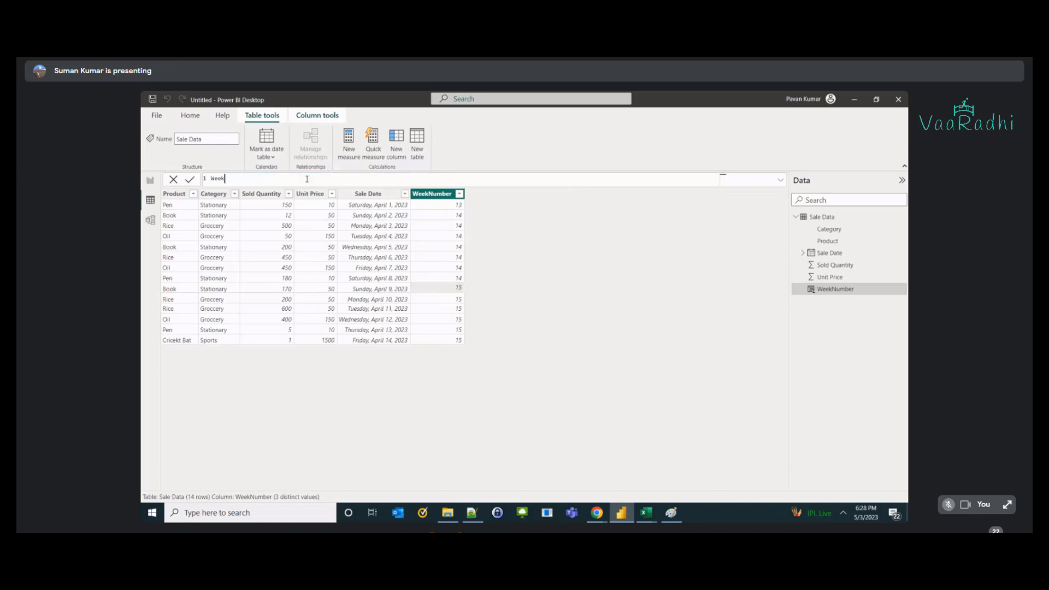
pyautogui.write('Number = week')
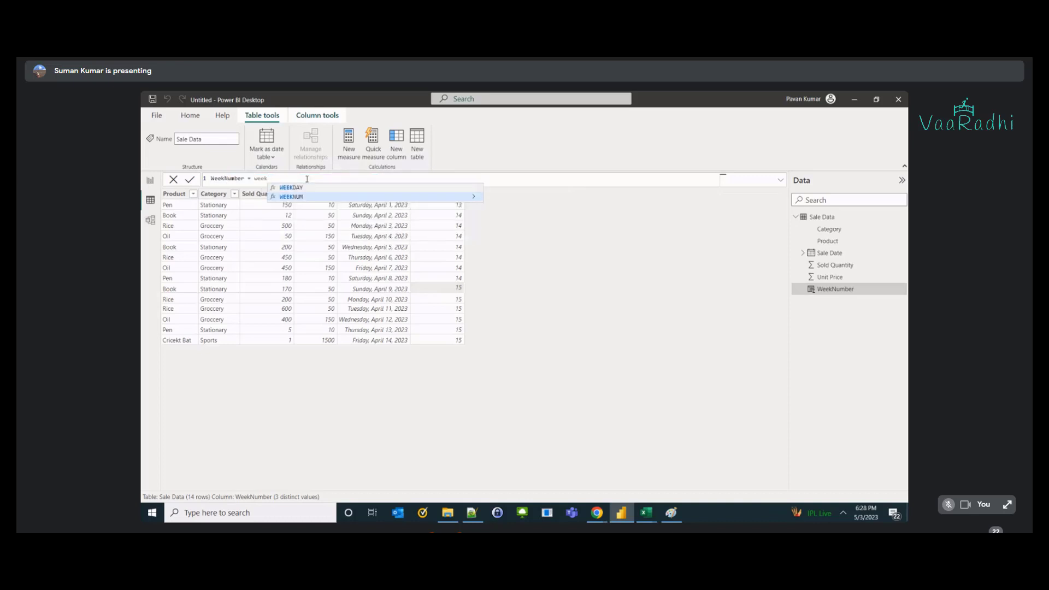
pyautogui.press('Tab')
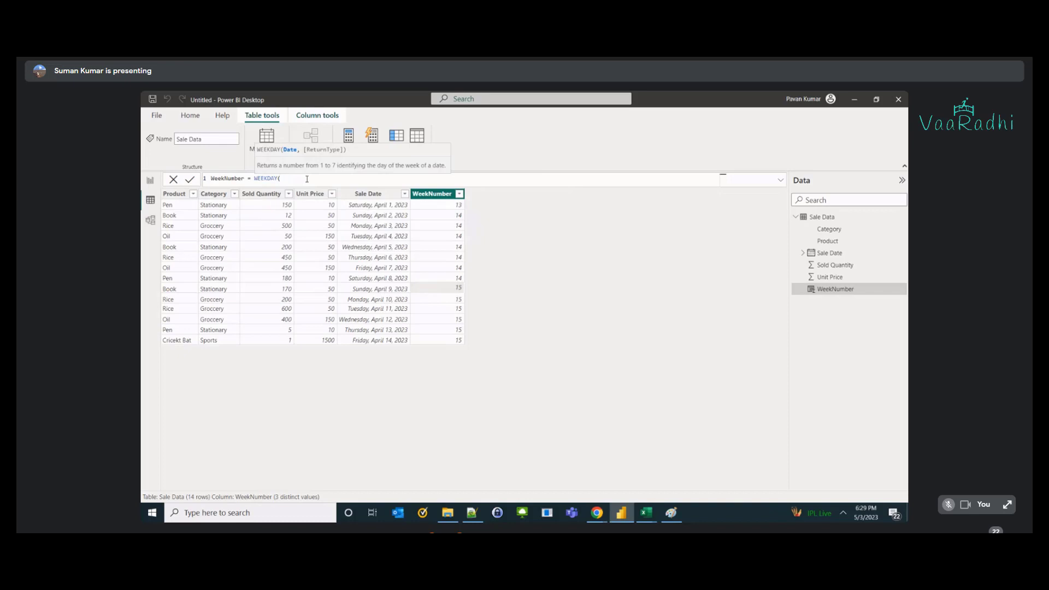
pyautogui.write('sales')
pyautogui.press('BackSpace')
pyautogui.press('Down')
pyautogui.press('Down')
pyautogui.press('Down')
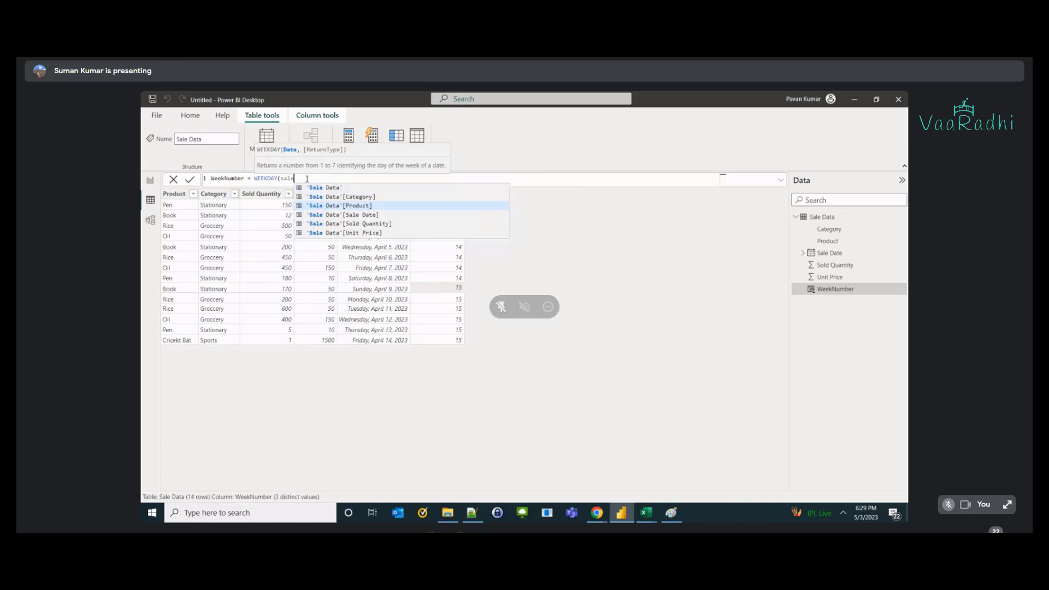
pyautogui.press('Tab')
pyautogui.write('0')
pyautogui.press('BackSpace')
pyautogui.write(')')
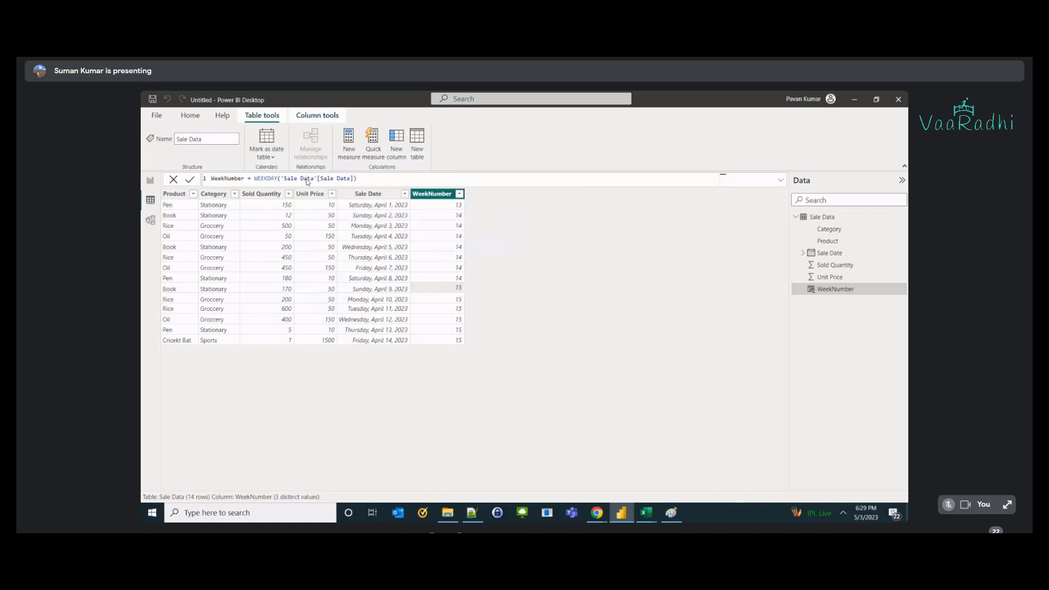
pyautogui.press('Return')
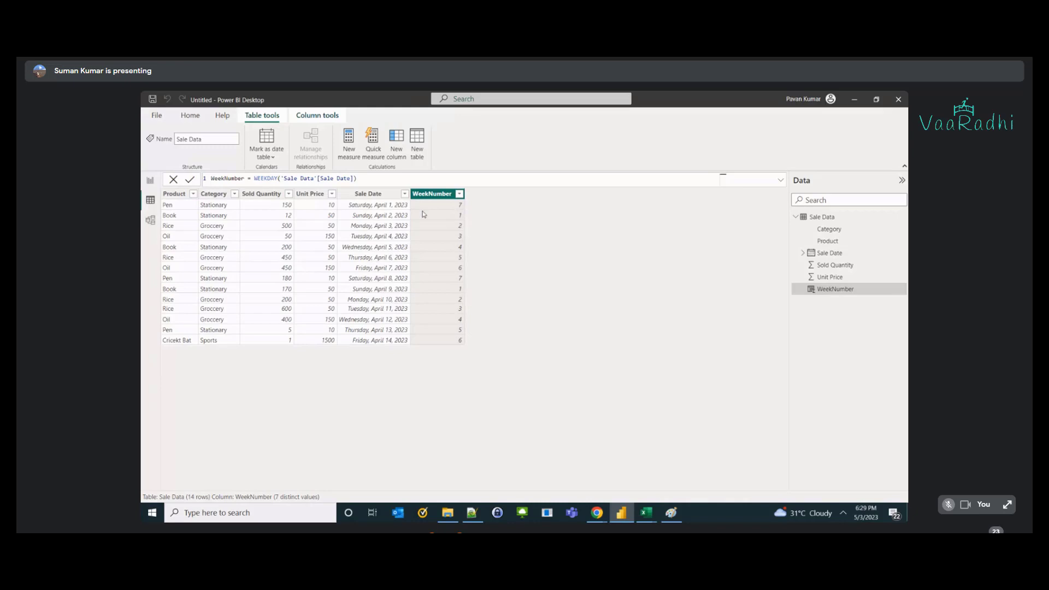
# - Examine the weekday numbers in the WeekNumber column and compare them with the nested IF draft in Notepad++
pyautogui.doubleClick(276, 179)
pyautogui.click(447, 208)
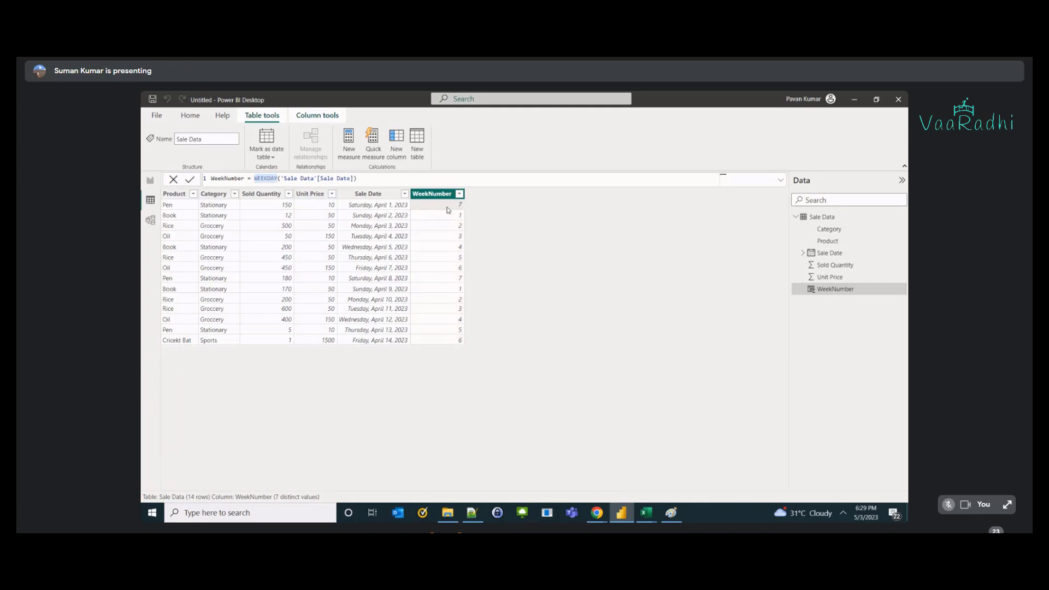
pyautogui.click(450, 217)
pyautogui.click(472, 512)
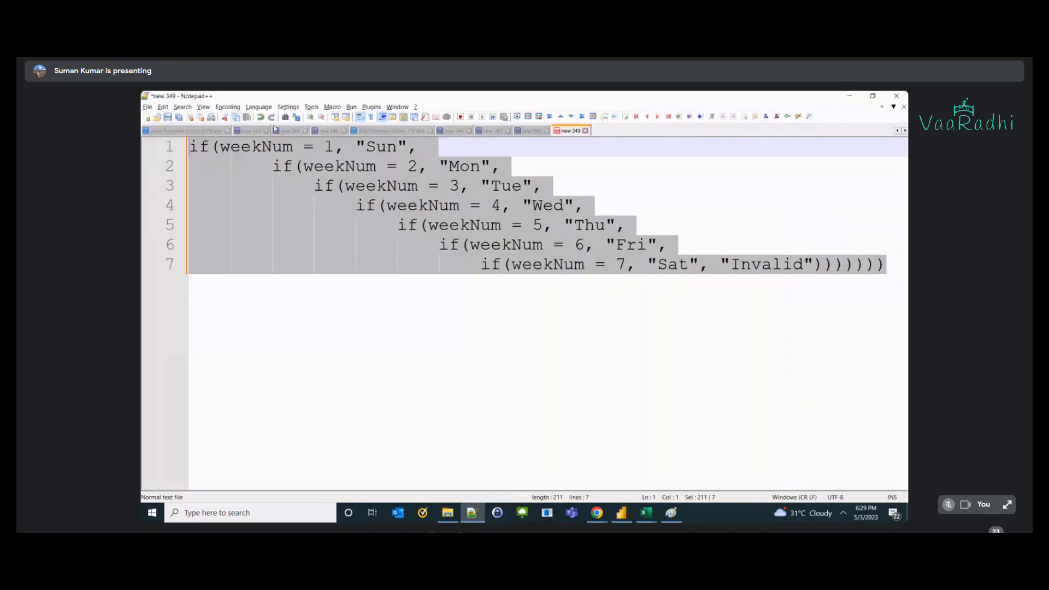
pyautogui.click(376, 147)
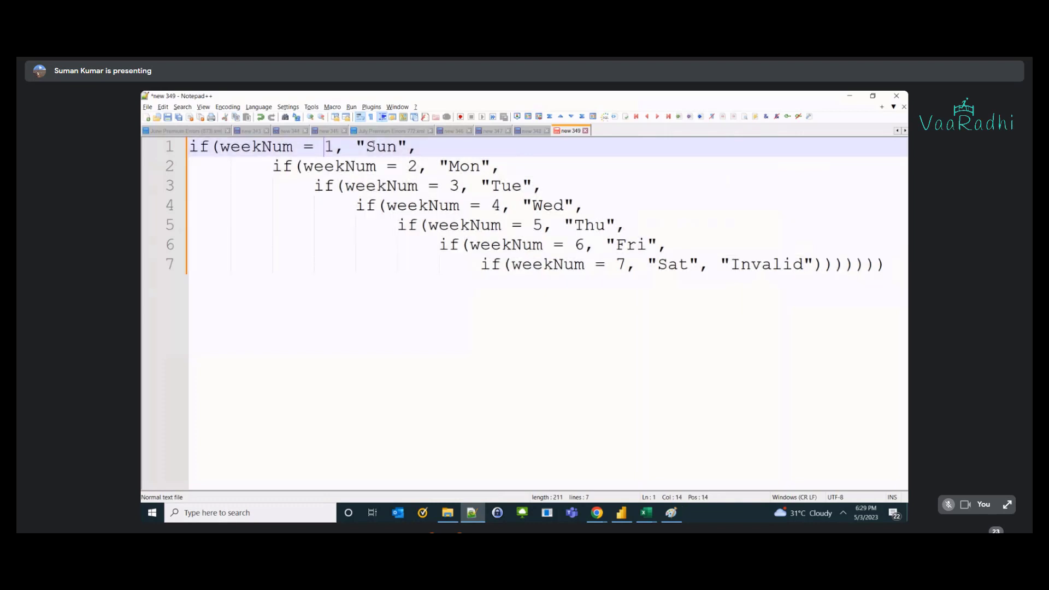
pyautogui.click(665, 276)
pyautogui.doubleClick(674, 266)
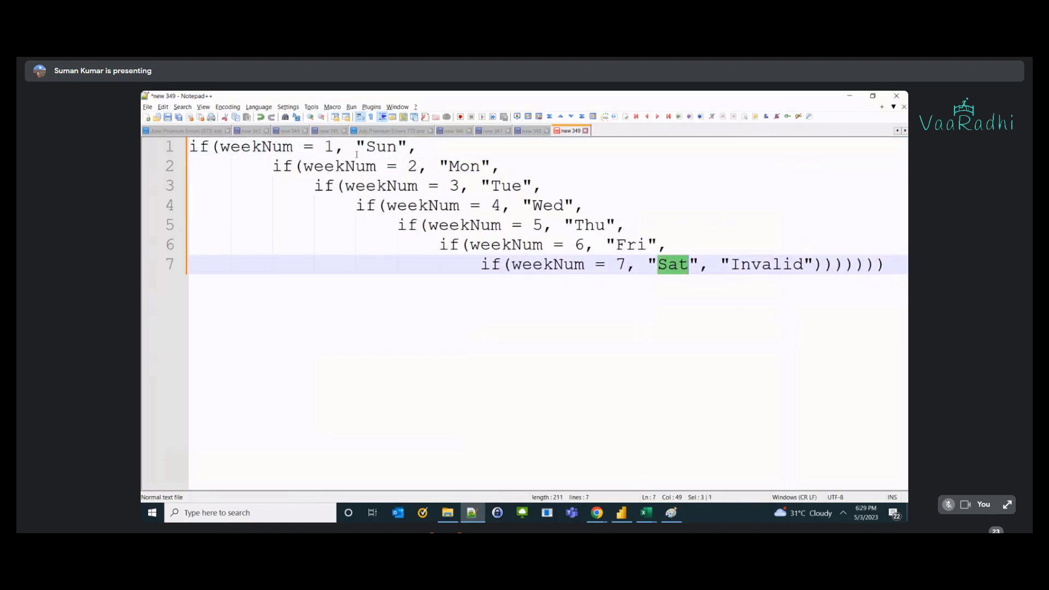
pyautogui.doubleClick(780, 266)
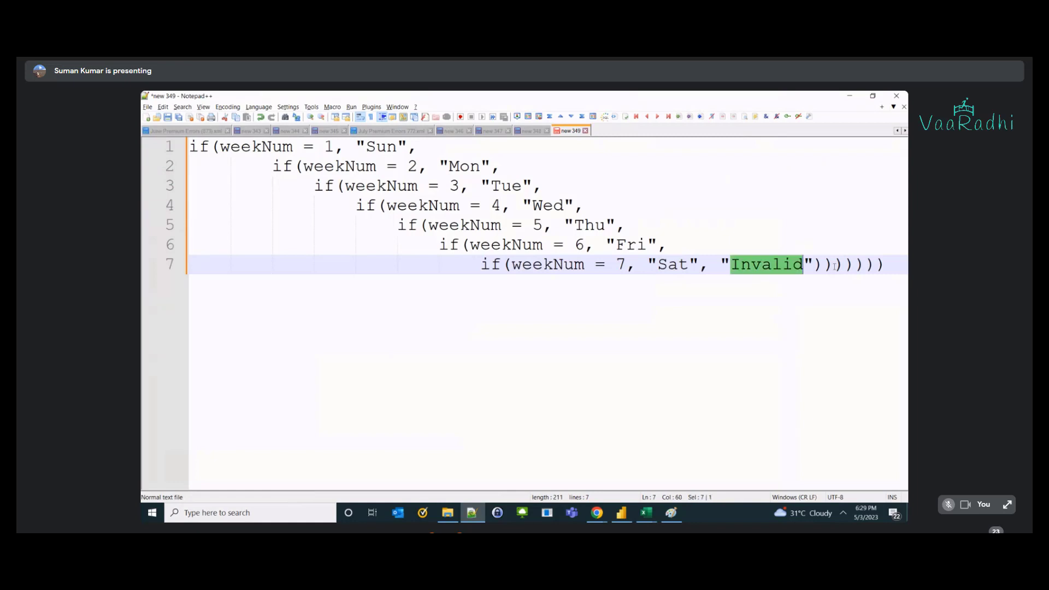
pyautogui.moveTo(894, 263); pyautogui.dragTo(147, 152)
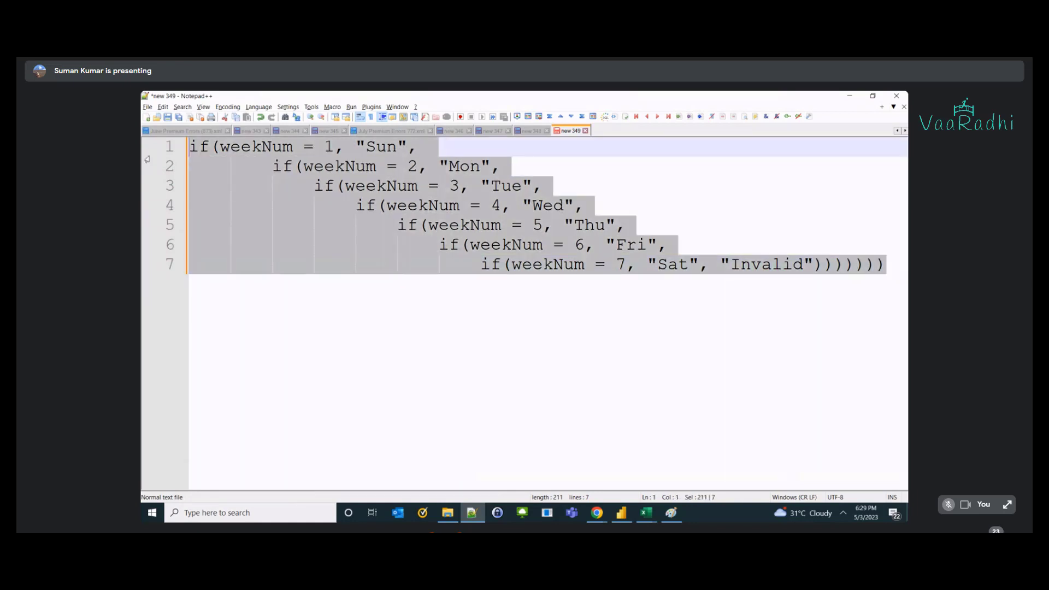
pyautogui.hotkey('alt', 'Tab')
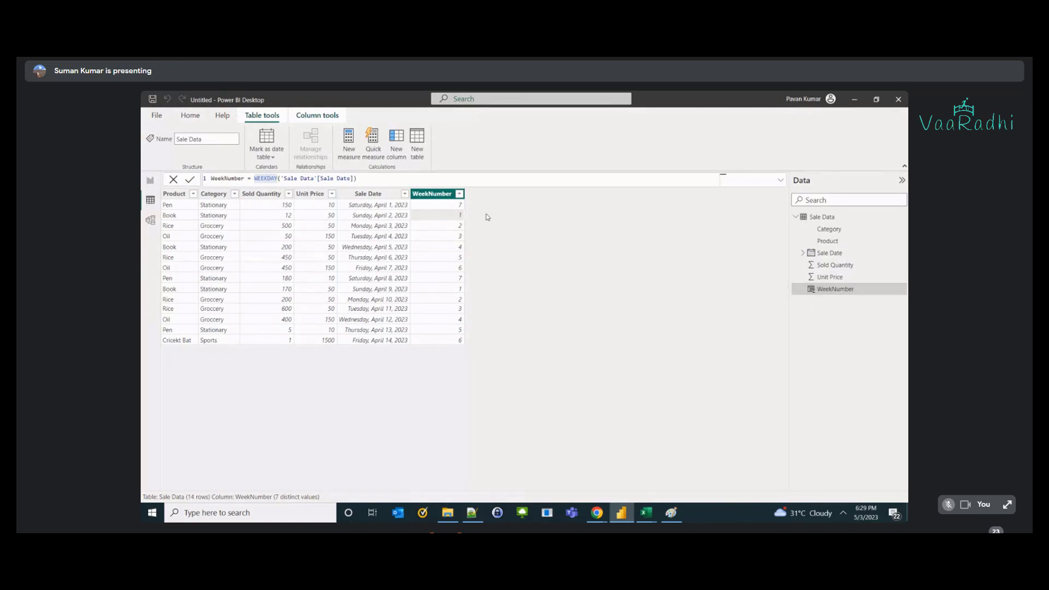
# - Add a calculated column named WeekName and start its formula with an IF function
pyautogui.click(396, 143)
pyautogui.write('WEek')
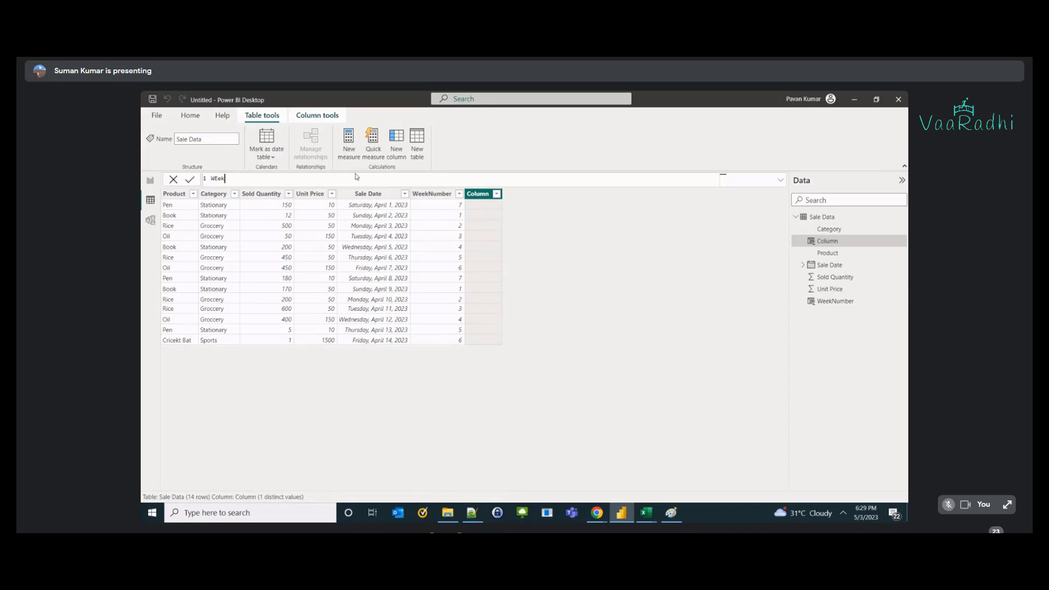
pyautogui.press('BackSpace')
pyautogui.press('BackSpace')
pyautogui.press('BackSpace')
pyautogui.write('eekName = if (')
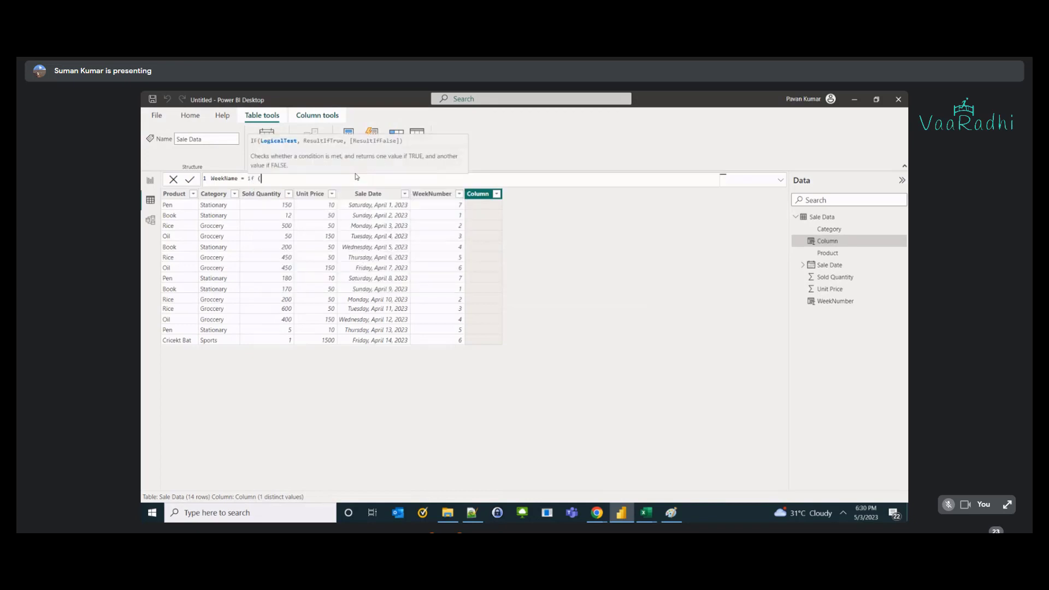
# - Insert 'Sale Data'[WeekNumber] as the IF function's logical test and copy that column reference
pyautogui.write('sale')
pyautogui.press('Down')
pyautogui.press('Down')
pyautogui.press('Down')
pyautogui.press('Down')
pyautogui.press('Down')
pyautogui.press('Down')
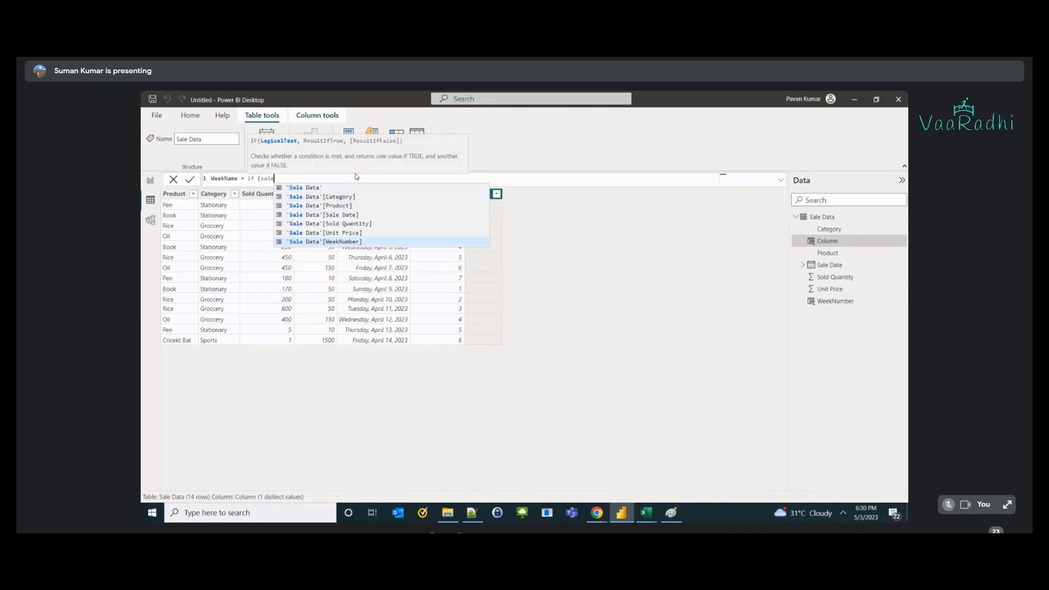
pyautogui.press('Tab')
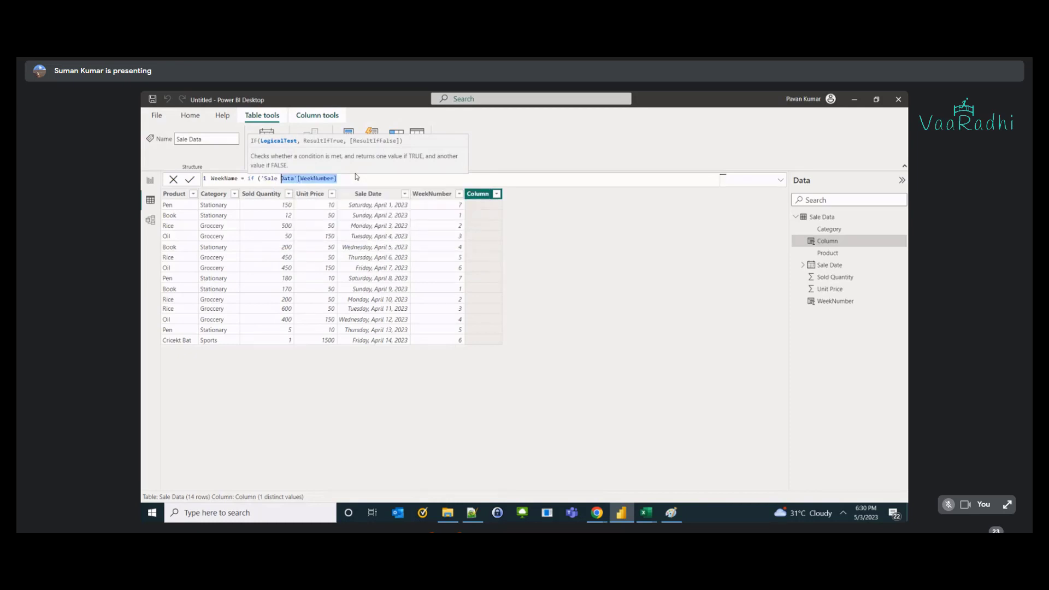
pyautogui.hotkey('ctrl', 'shift', 'Left')
pyautogui.hotkey('ctrl', 'shift', 'Left')
pyautogui.hotkey('ctrl', 'c')
# - Switch to Notepad++ and replace every weekNum in the nested IF draft with 'Sale Data'[WeekNumber]
pyautogui.hotkey('alt', 'Tab')
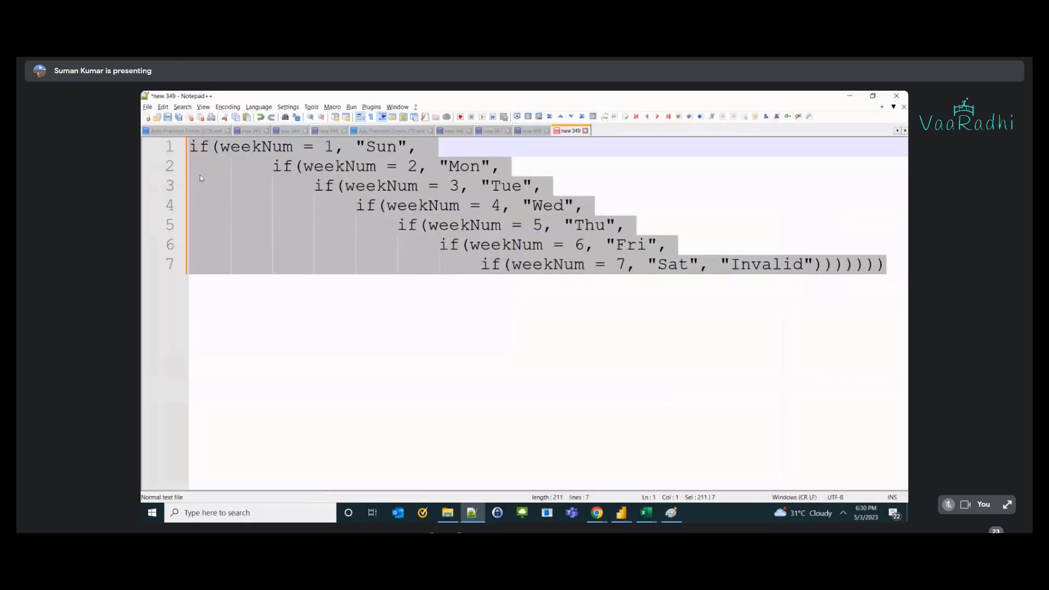
pyautogui.doubleClick(230, 155)
pyautogui.hotkey('ctrl', 'v')
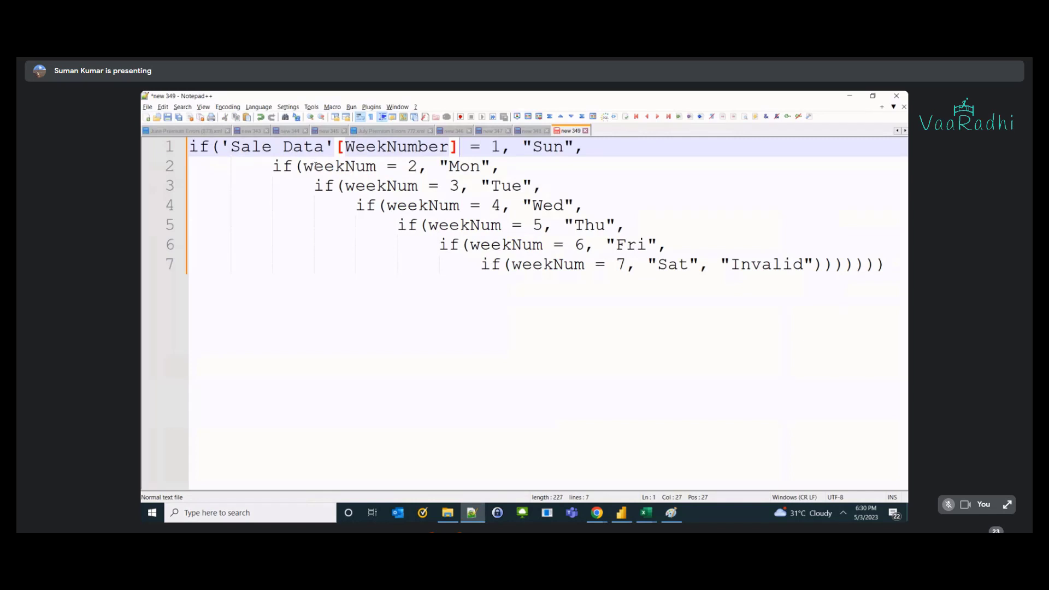
pyautogui.hotkey('ctrl', 'z')
pyautogui.hotkey('ctrl', 'h')
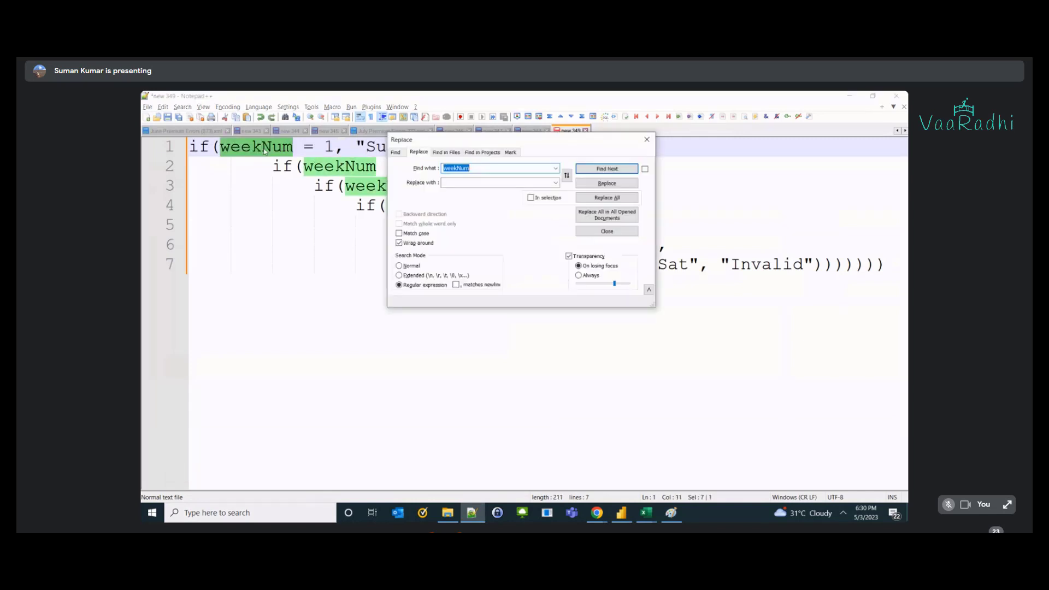
pyautogui.press('Tab')
pyautogui.hotkey('ctrl', 'v')
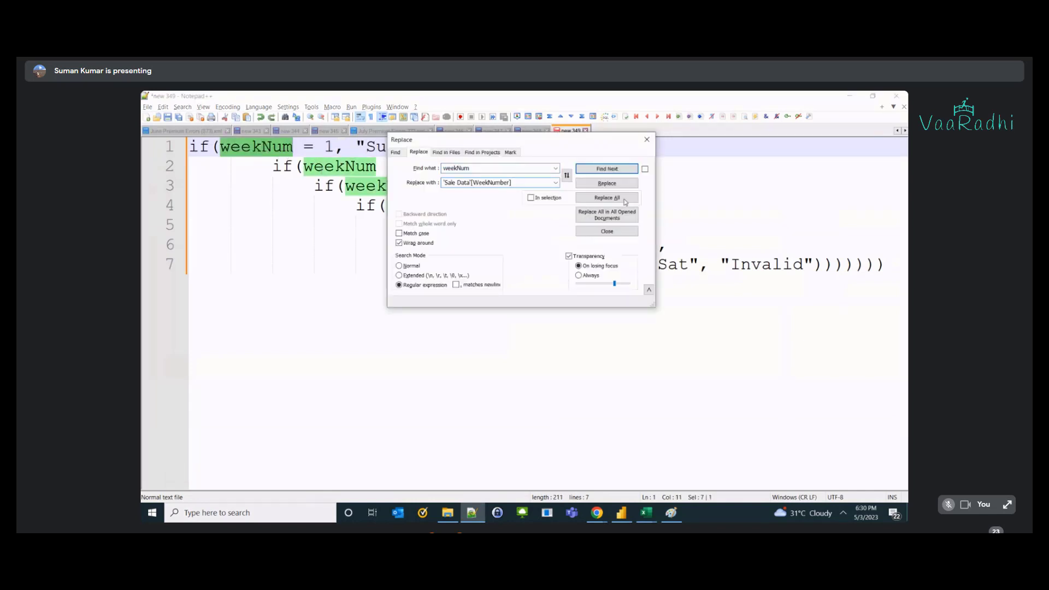
pyautogui.click(607, 198)
pyautogui.click(611, 229)
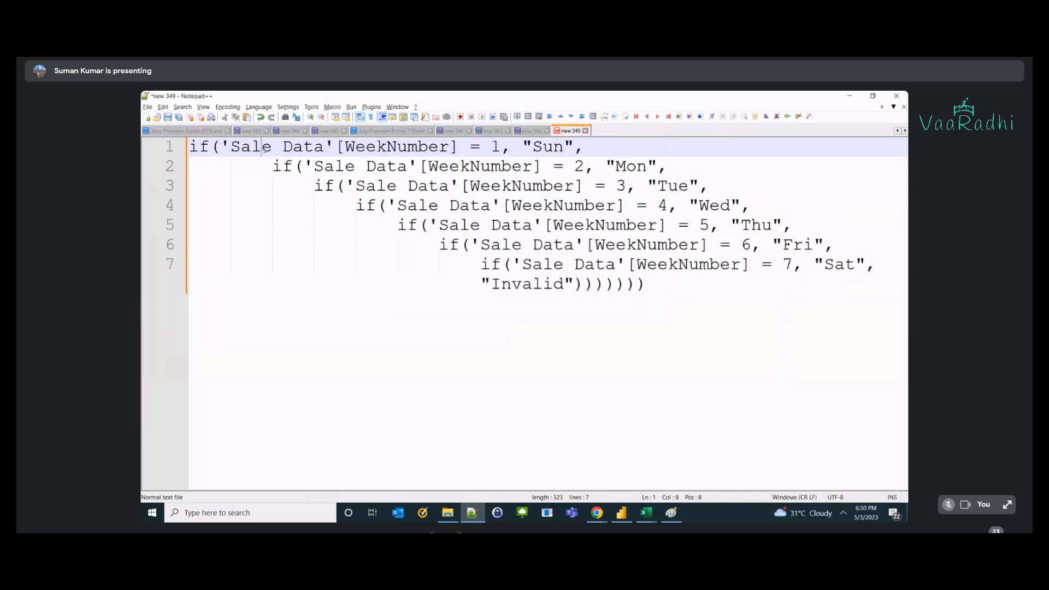
# - Check the replaced column references in the nested IF draft and copy its entire text
pyautogui.doubleClick(251, 147)
pyautogui.doubleClick(384, 148)
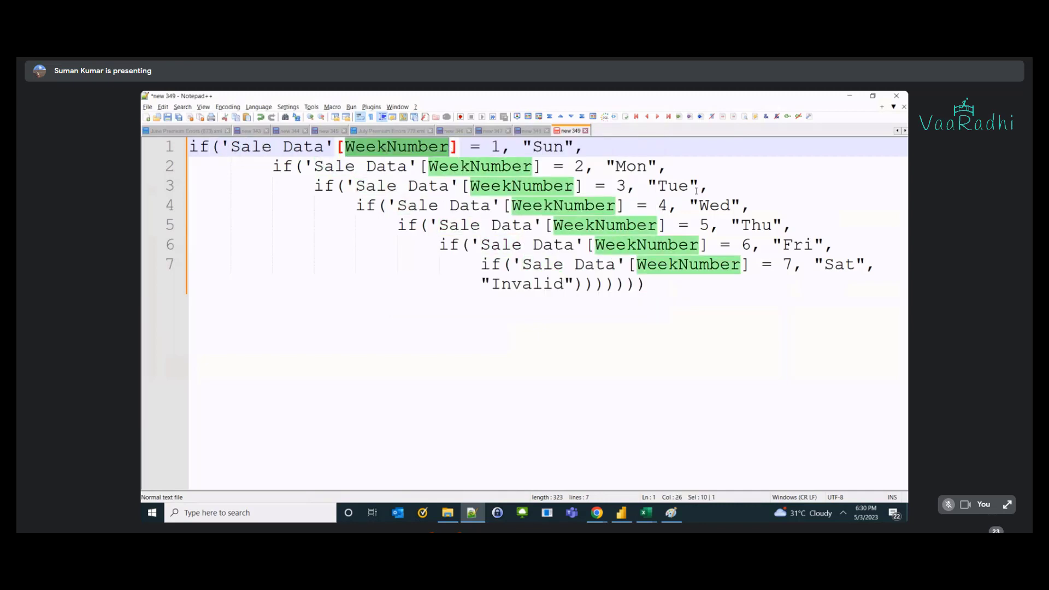
pyautogui.click(670, 281)
pyautogui.hotkey('ctrl', 'a')
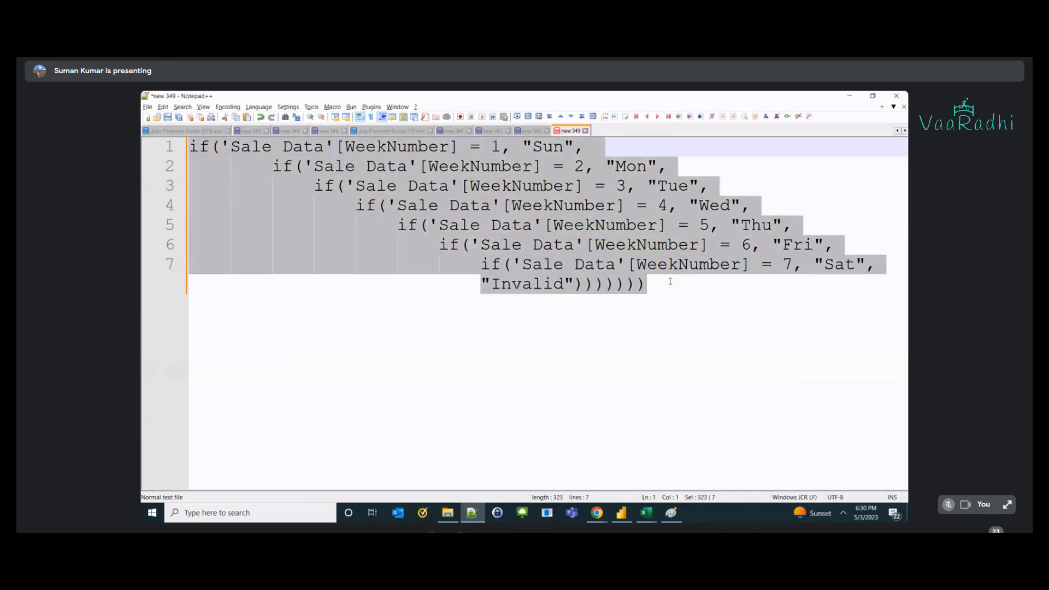
pyautogui.click(670, 281)
pyautogui.hotkey('ctrl', 'a')
pyautogui.hotkey('ctrl', 'c')
# - Return to Power BI, replace the unfinished IF expression of WeekName with the copied nested IF, and commit the formula
pyautogui.hotkey('alt', 'Tab')
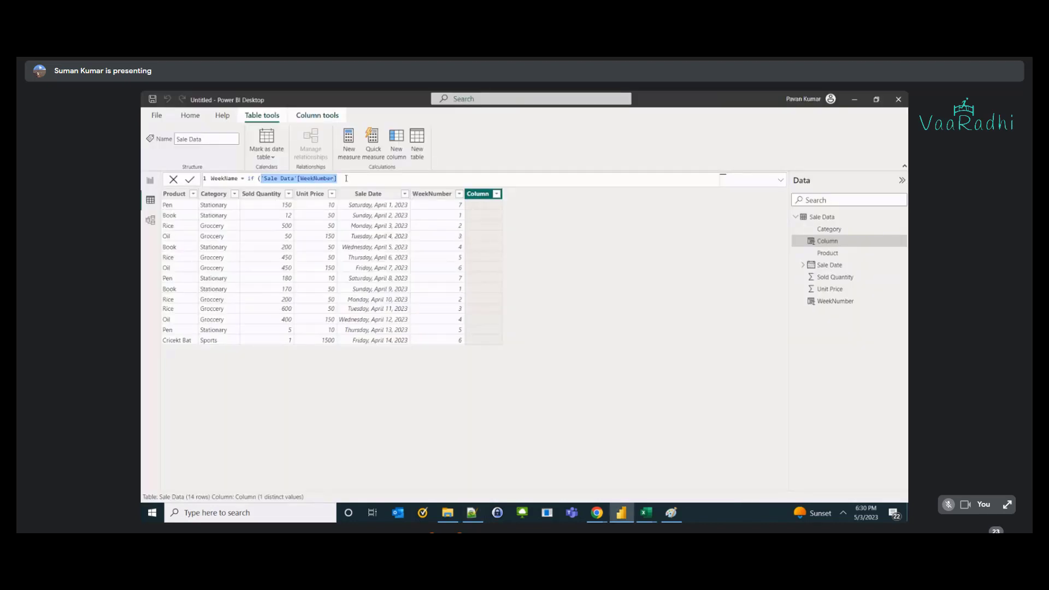
pyautogui.moveTo(346, 178); pyautogui.dragTo(248, 179)
pyautogui.hotkey('ctrl', 'v')
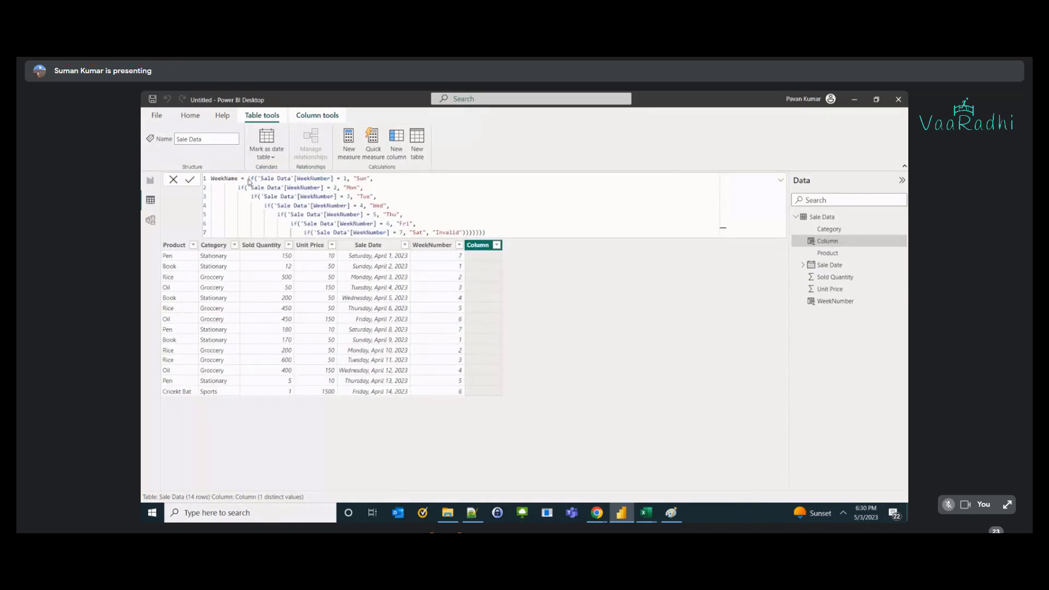
pyautogui.press('Return')
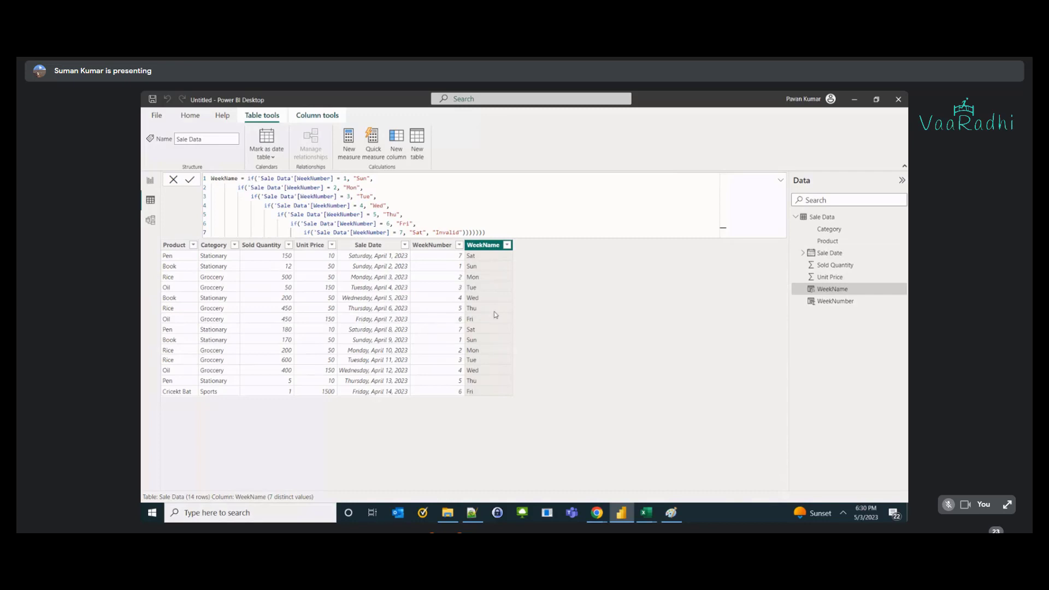
pyautogui.click(453, 255)
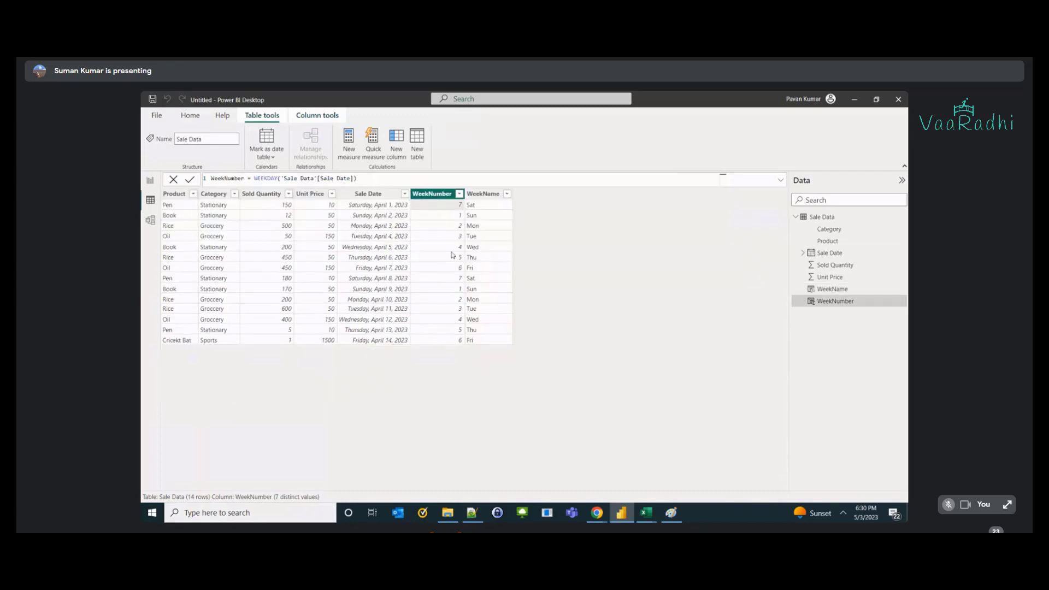
# - Review the WeekNumber column's WEEKDAY formula and the WeekName column's nested IF formula in the Sale Data table
pyautogui.click(467, 212)
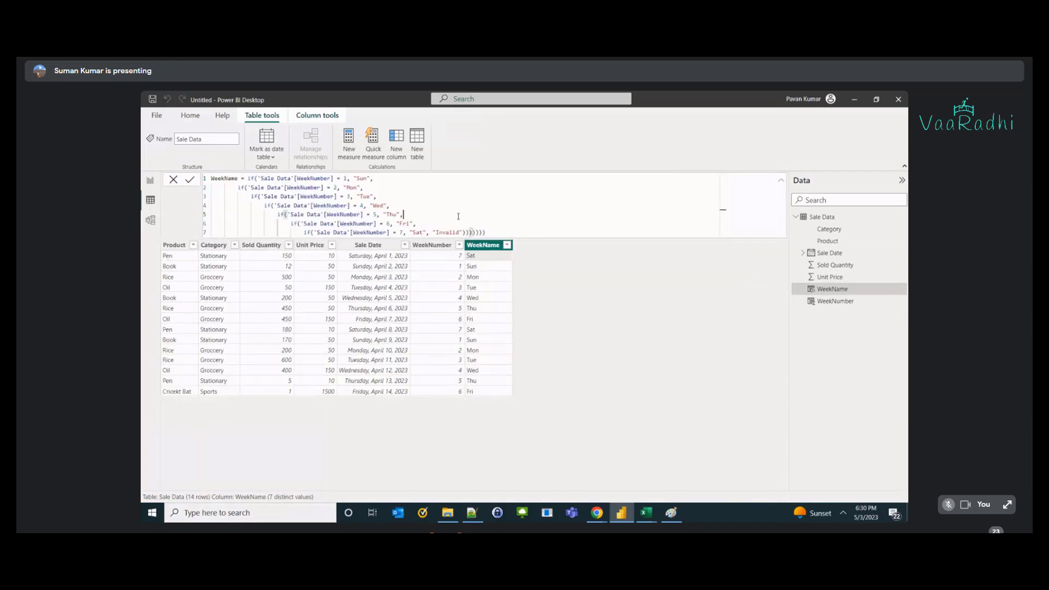
pyautogui.click(460, 283)
pyautogui.click(475, 254)
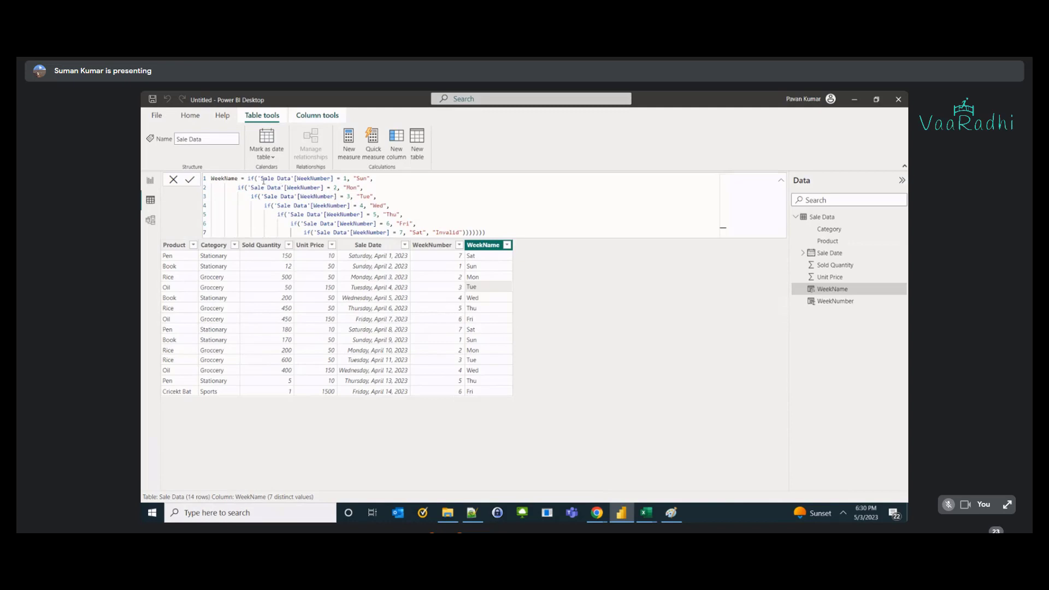
pyautogui.moveTo(260, 178); pyautogui.dragTo(337, 179)
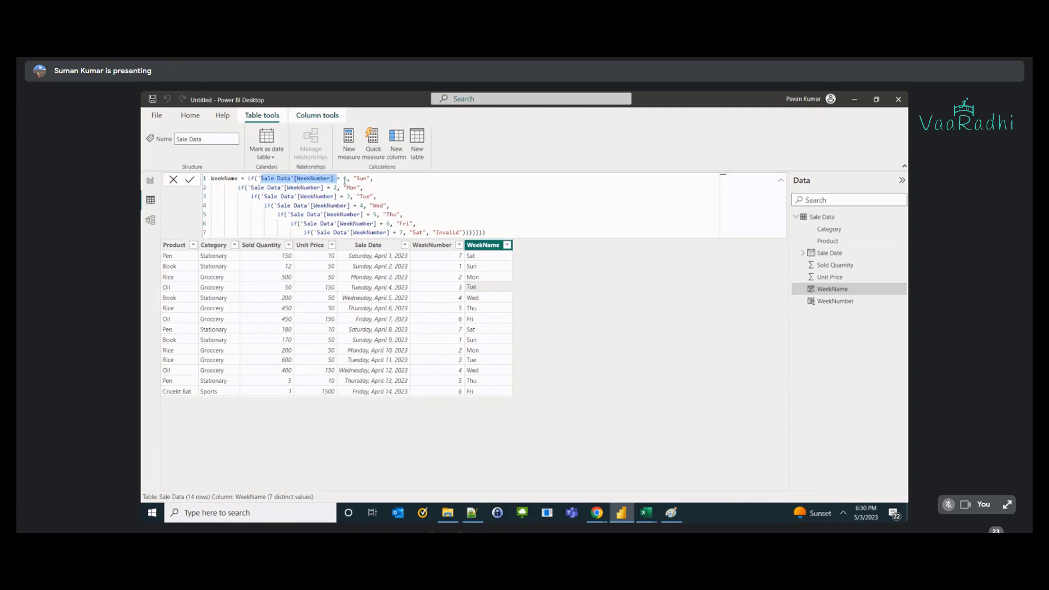
pyautogui.click(445, 265)
pyautogui.click(473, 222)
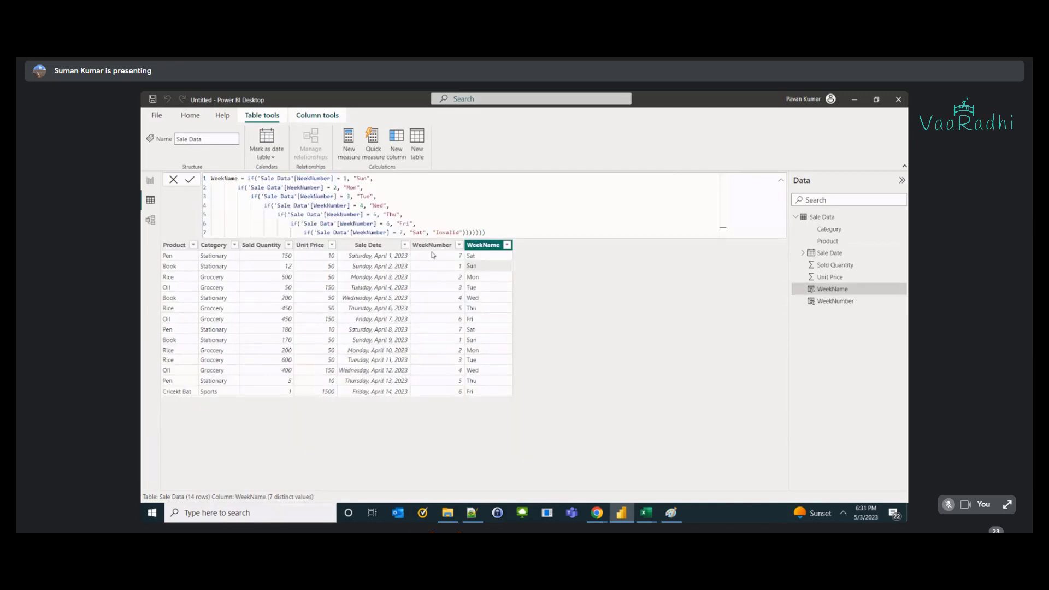
pyautogui.click(433, 255)
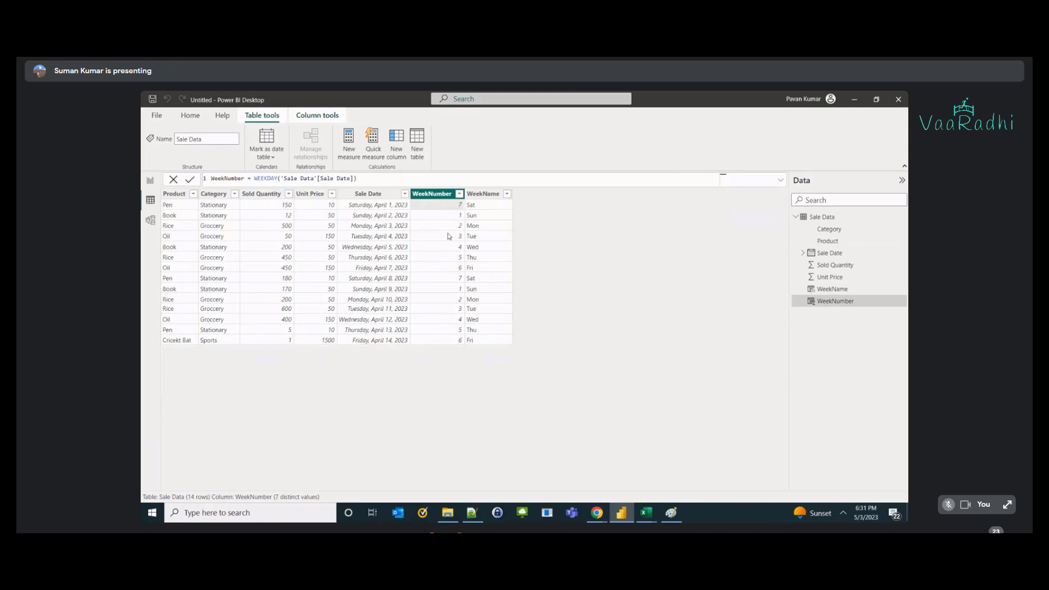
pyautogui.click(466, 206)
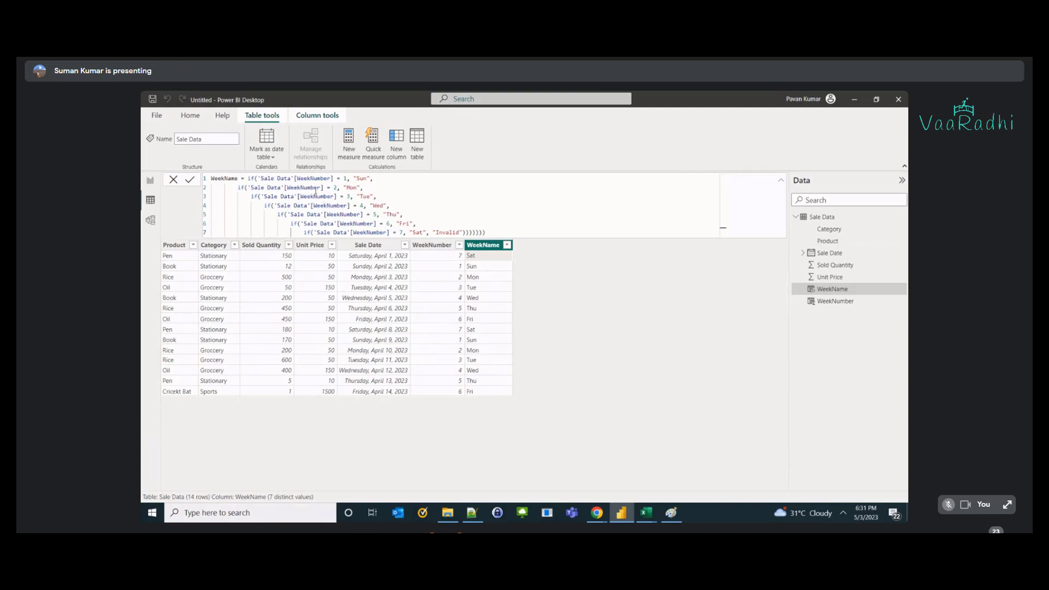
# - Switch to Notepad++ and start an unindented line at line 10, leaving two blank lines below the nested if formula
pyautogui.hotkey('alt', 'Tab')
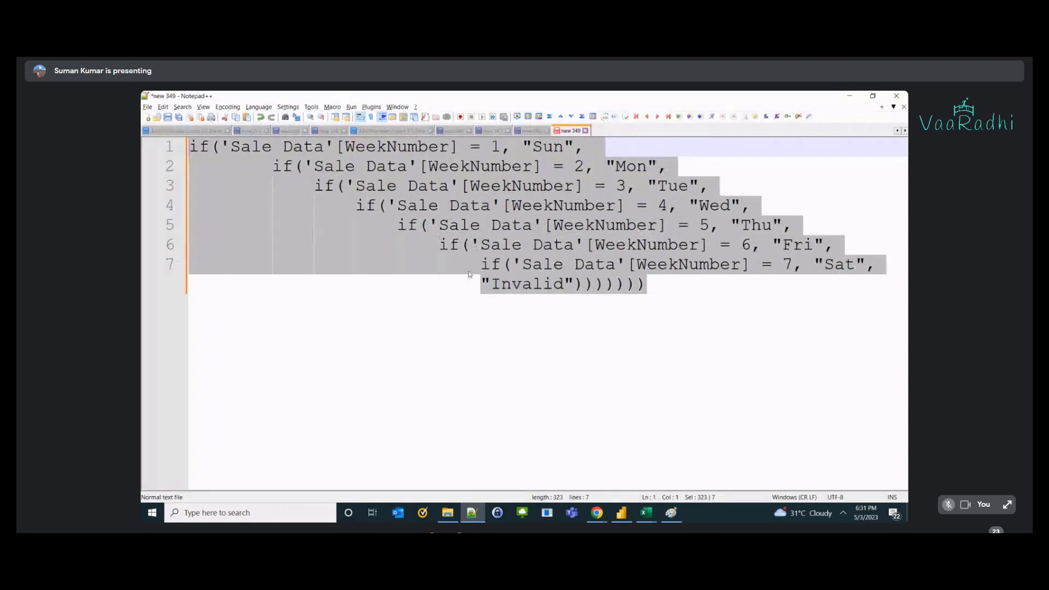
pyautogui.click(492, 312)
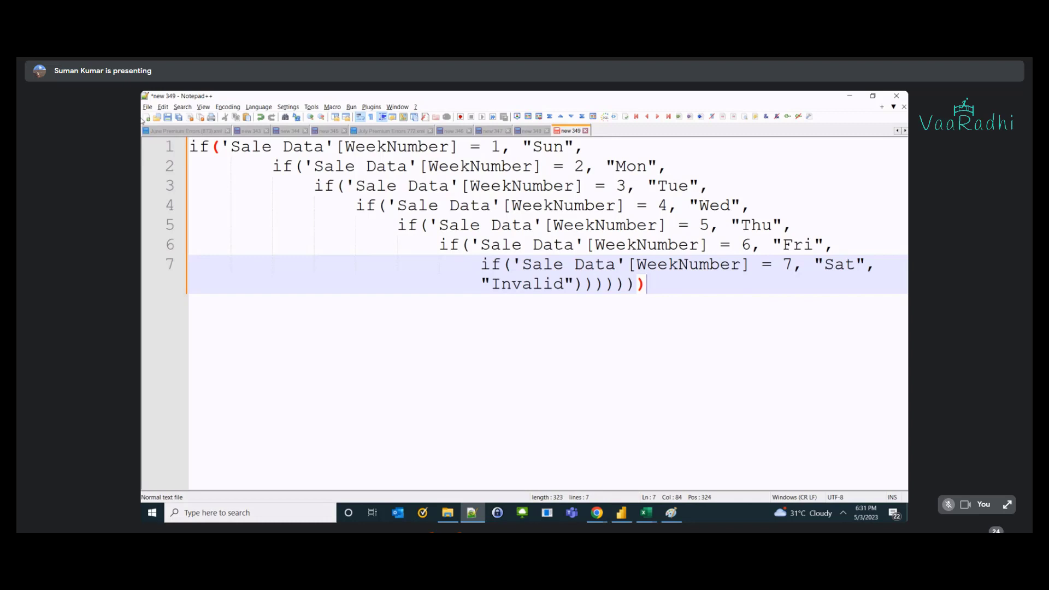
pyautogui.press('Return')
pyautogui.press('Return')
pyautogui.press('Return')
pyautogui.press('BackSpace')
pyautogui.press('BackSpace')
pyautogui.press('BackSpace')
pyautogui.press('BackSpace')
pyautogui.press('BackSpace')
pyautogui.press('BackSpace')
pyautogui.press('BackSpace')
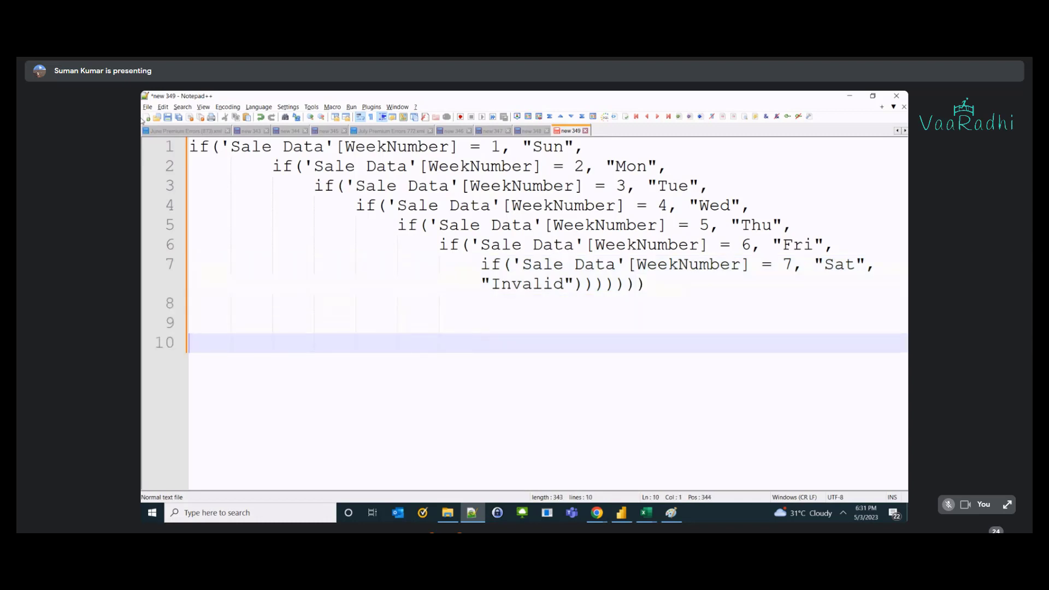
# - Write the first line of the switch syntax as "switch (Expression, Value1, Result1,"
pyautogui.write('switch (')
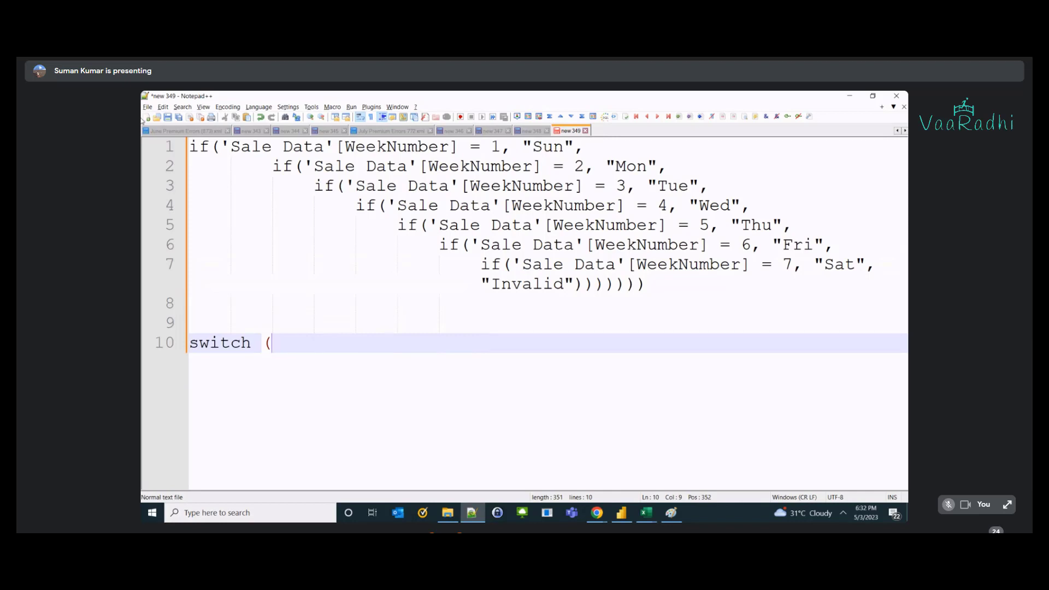
pyautogui.write('Expression,')
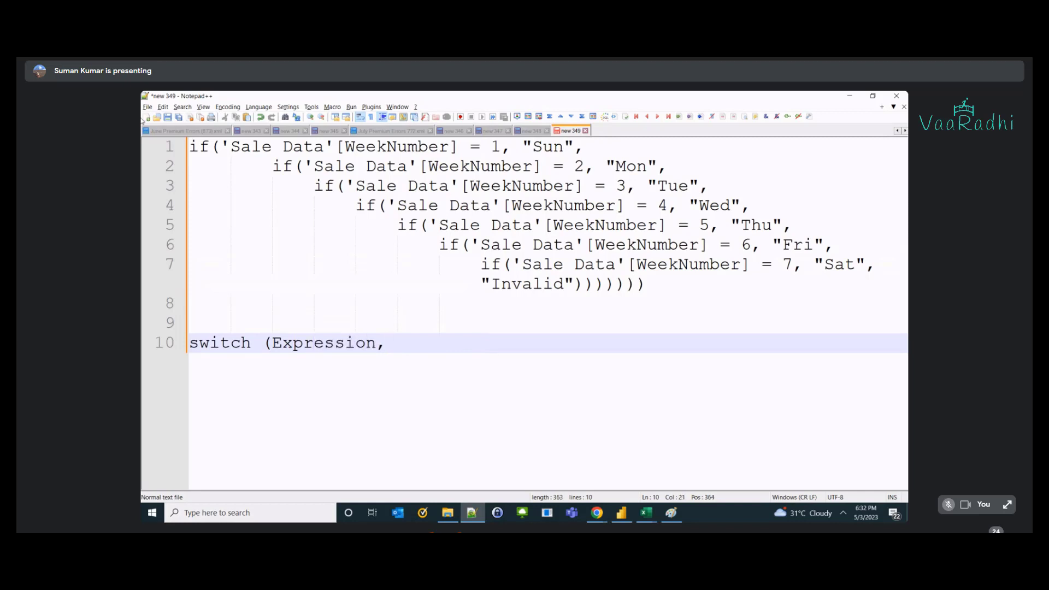
pyautogui.write(' Value, Result')
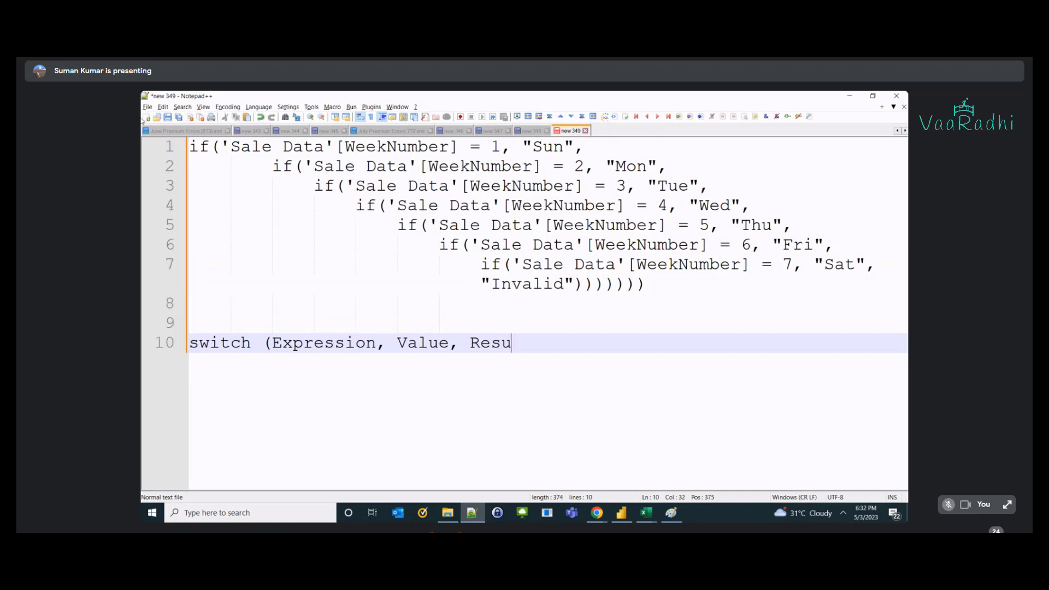
pyautogui.hotkey('ctrl', 'Left')
pyautogui.hotkey('ctrl', 'Left')
pyautogui.write('1')
pyautogui.press('End')
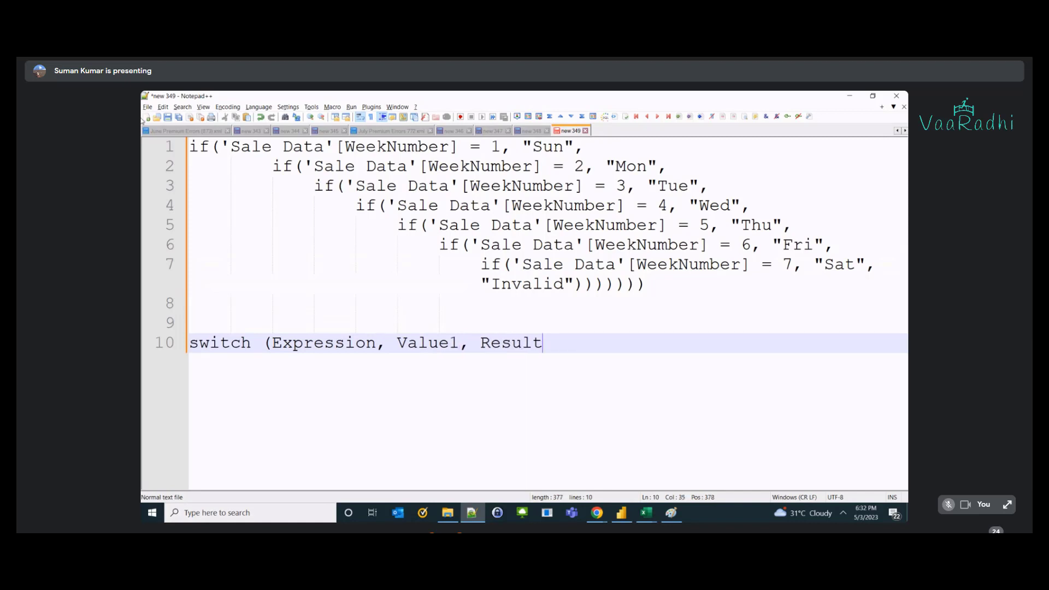
pyautogui.write('1,')
# - Add an indented second line "Value2, Result2," aligned under Value1 in the switch syntax
pyautogui.press('Return')
pyautogui.press('Tab')
pyautogui.press('Tab')
pyautogui.press('Tab')
pyautogui.press('Tab')
pyautogui.press('Tab')
pyautogui.write('V')
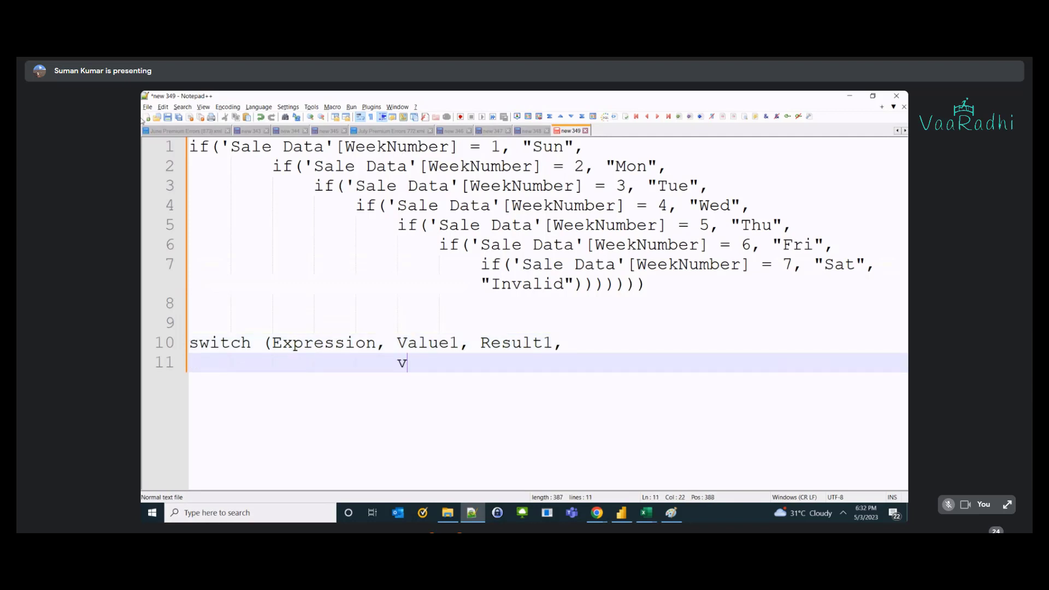
pyautogui.write('alue2, Resu')
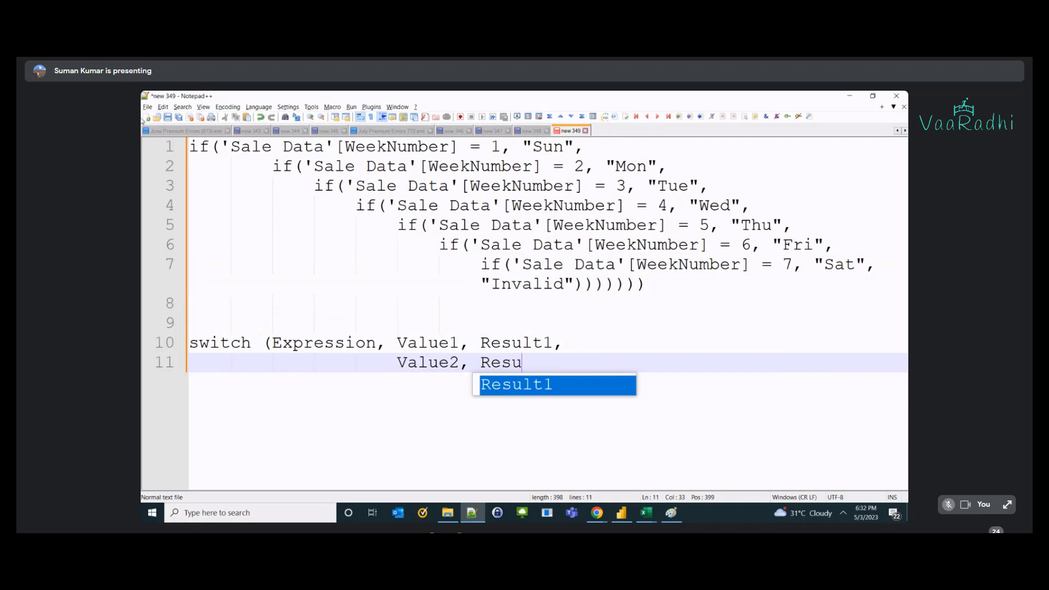
pyautogui.write('lt2')
pyautogui.write(',')
pyautogui.press('Return')
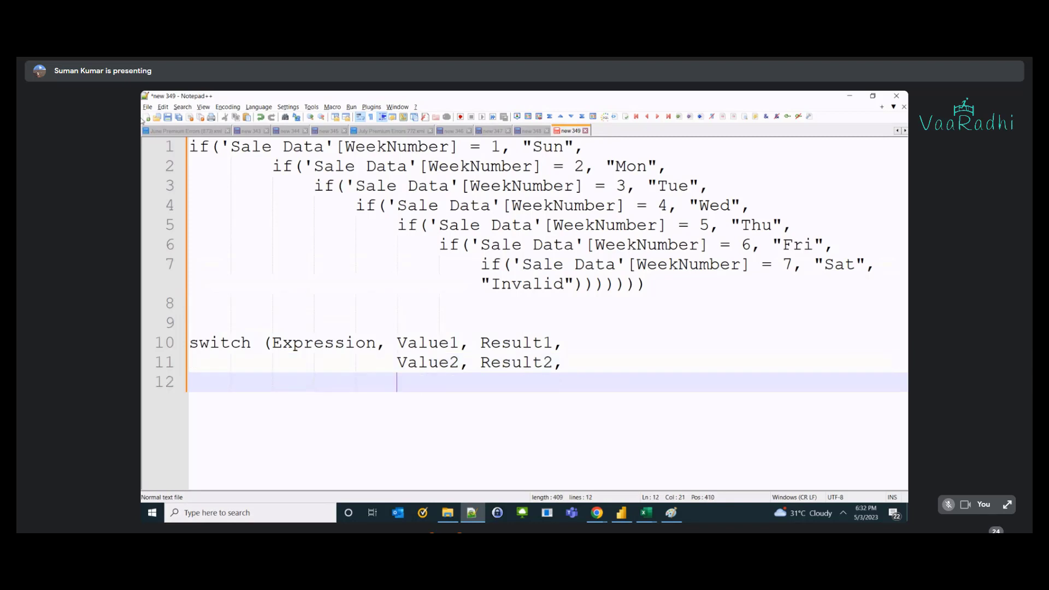
# - Add two placeholder lines "......, .......," followed by "ValueN, ResultN," to the switch syntax
pyautogui.write('......, .......,')
pyautogui.press('Return')
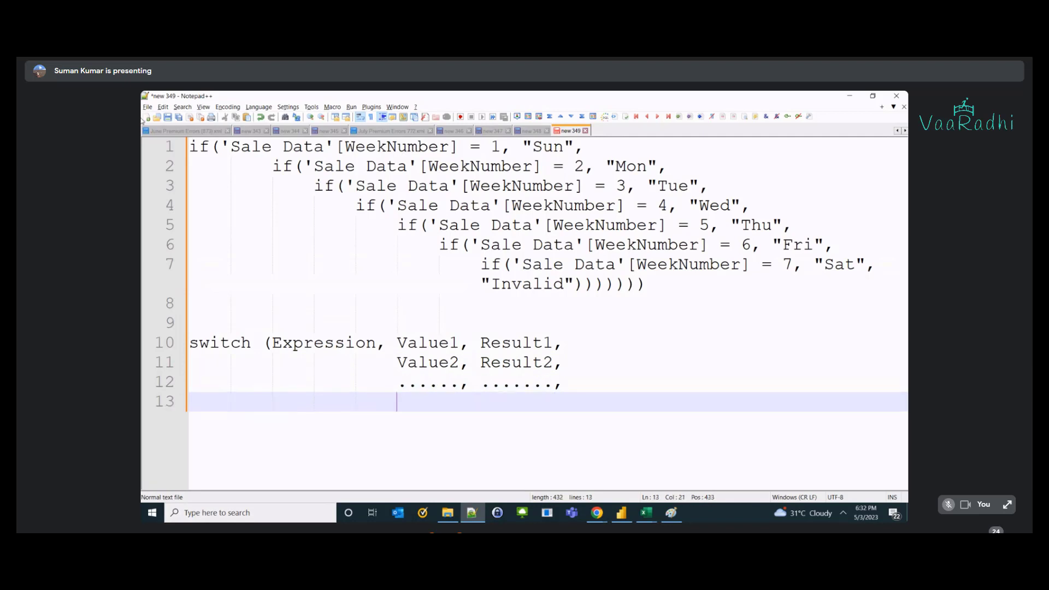
pyautogui.write('......, .......,')
pyautogui.press('Return')
pyautogui.write('V')
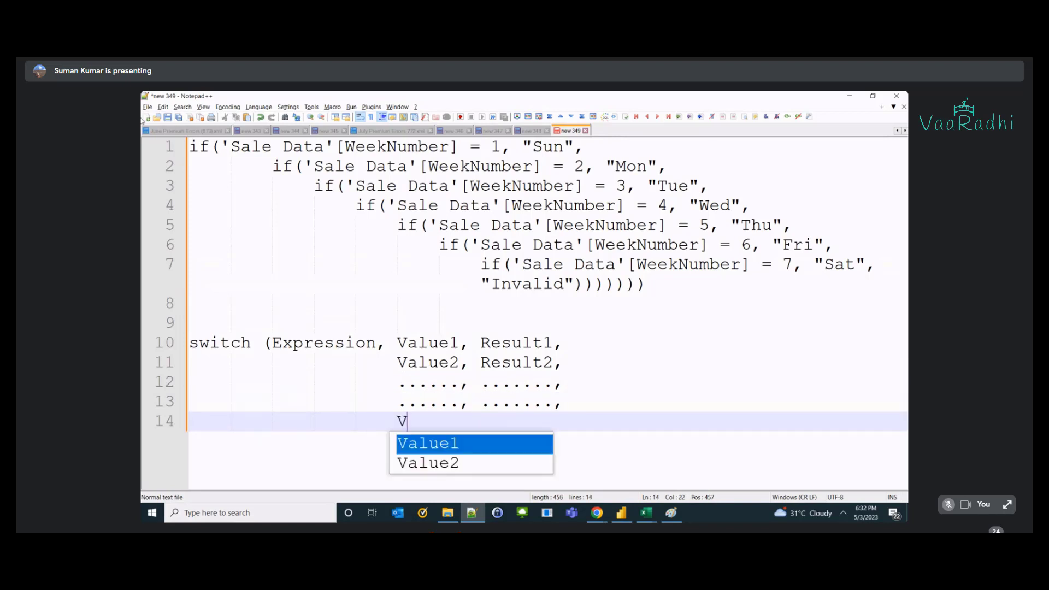
pyautogui.write('alueN, ')
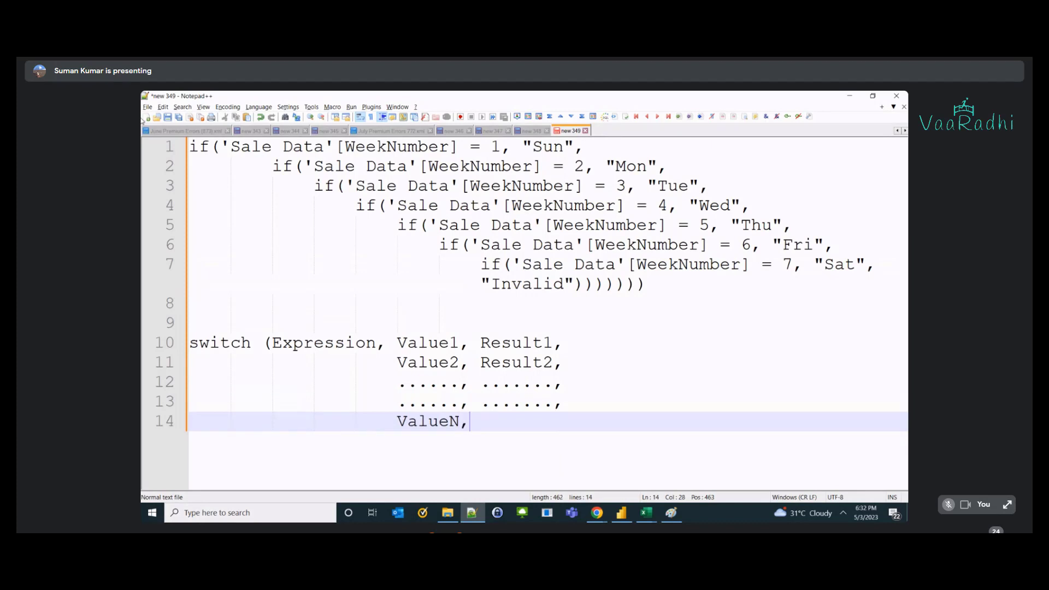
pyautogui.write('ResultN,')
pyautogui.press('Return')
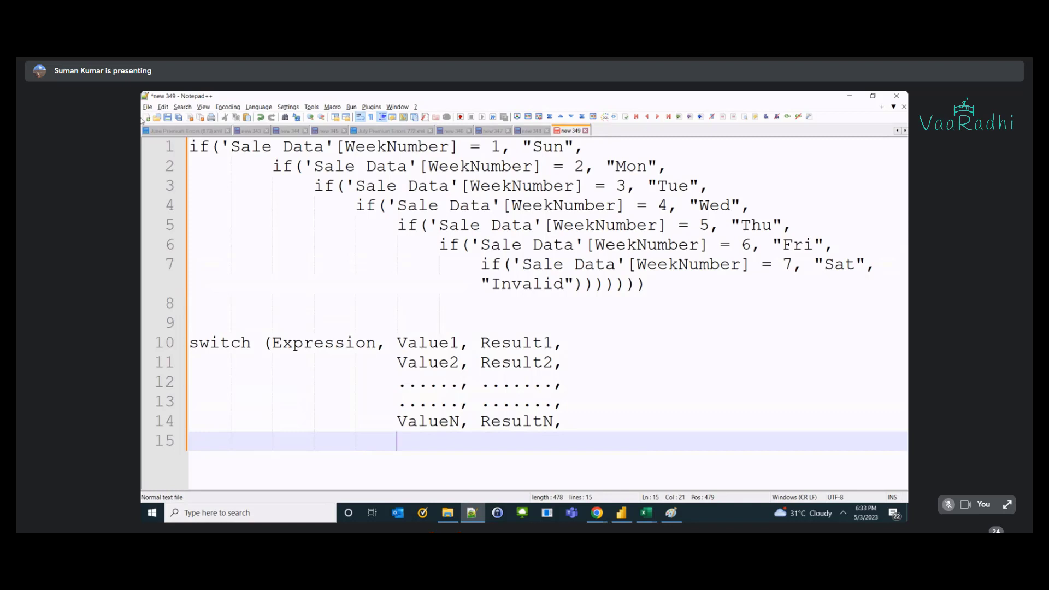
pyautogui.write('"NonMatchingRsult')
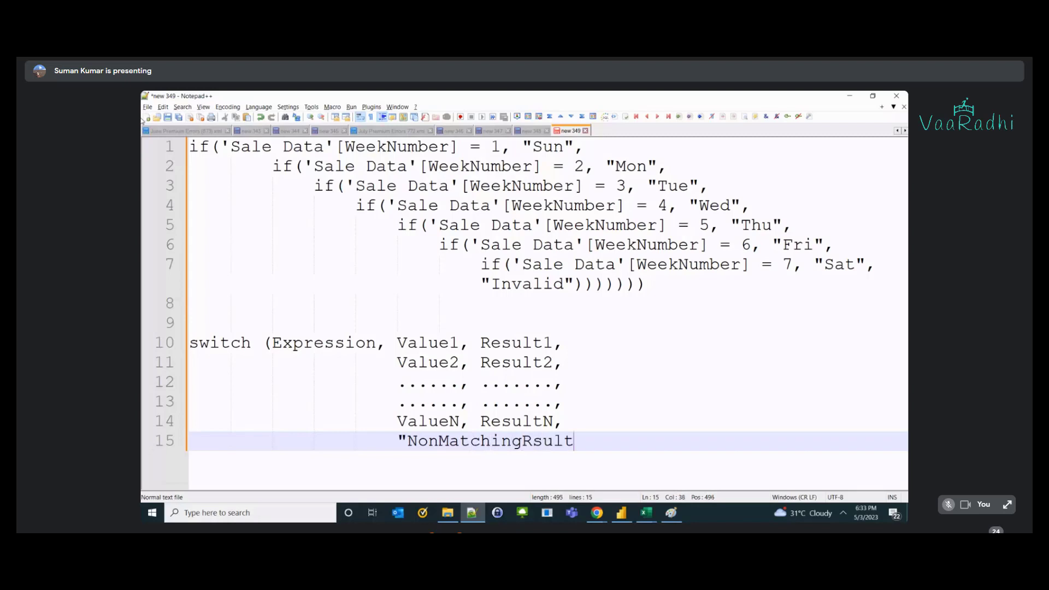
pyautogui.press('BackSpace')
pyautogui.press('BackSpace')
pyautogui.press('BackSpace')
pyautogui.press('BackSpace')
pyautogui.press('BackSpace')
pyautogui.press('BackSpace')
pyautogui.press('BackSpace')
pyautogui.press('BackSpace')
pyautogui.press('BackSpace')
pyautogui.press('BackSpace')
pyautogui.press('BackSpace')
pyautogui.press('BackSpace')
pyautogui.press('BackSpace')
pyautogui.press('BackSpace')
pyautogui.press('BackSpace')
pyautogui.press('BackSpace')
pyautogui.press('BackSpace')
pyautogui.press('BackSpace')
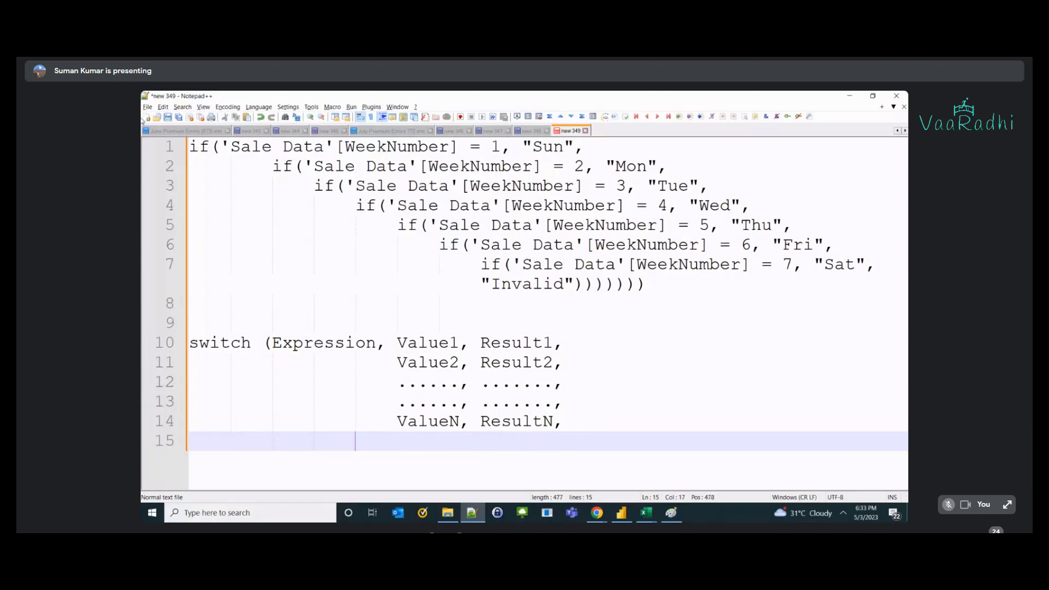
# - Close the switch syntax with an indented "NonMatchingResult)" line and insert a blank line above it
pyautogui.press('Tab')
pyautogui.write('NonMatchingResult')
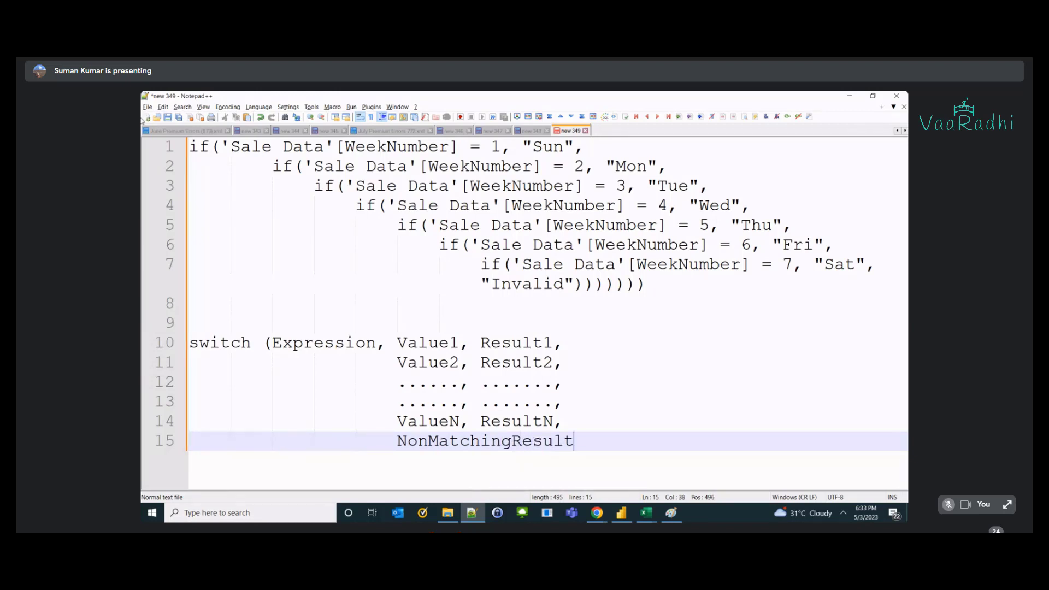
pyautogui.write(')')
pyautogui.press('Up')
pyautogui.press('Return')
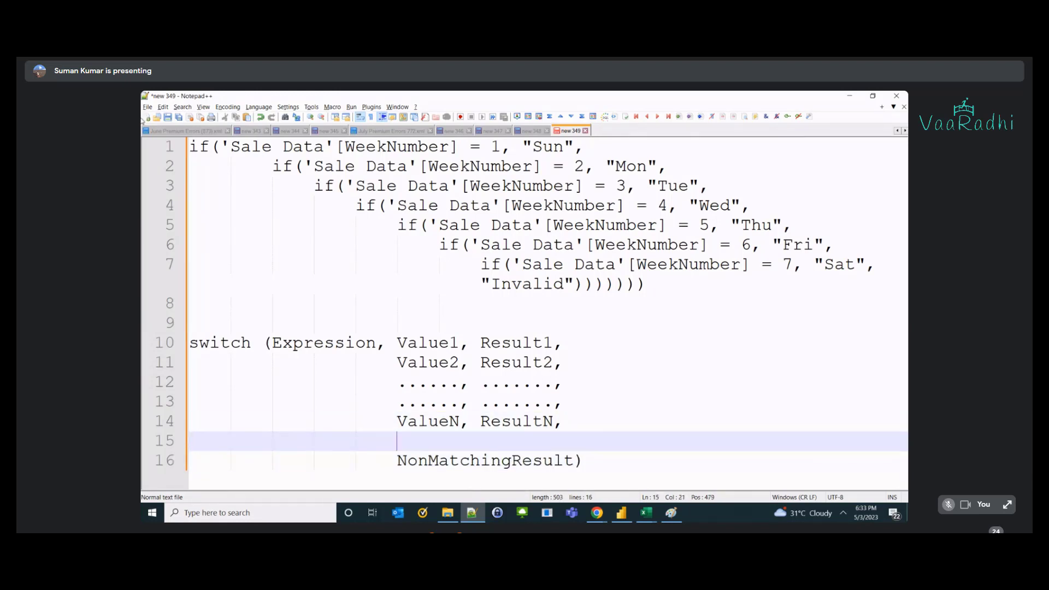
# - Highlight the Expression argument of the switch syntax, then the 'Sale Data'[WeekNumber] reference in the first if line
pyautogui.press('Up')
pyautogui.press('Up')
pyautogui.press('Up')
pyautogui.press('Up')
pyautogui.press('Up')
pyautogui.press('Left')
pyautogui.hotkey('ctrl', 'shift', 'Left')
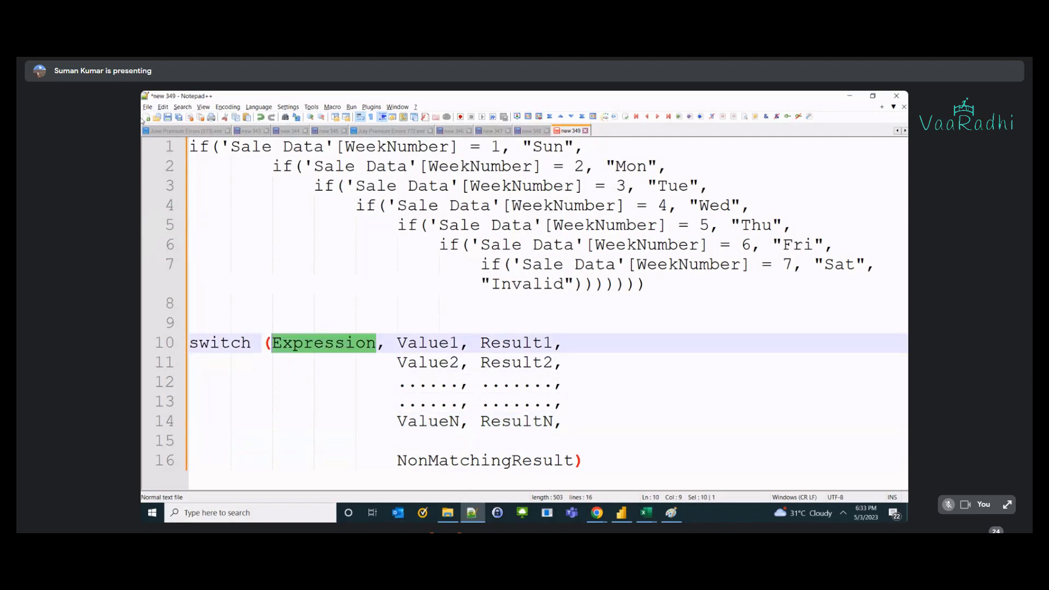
pyautogui.click(226, 147)
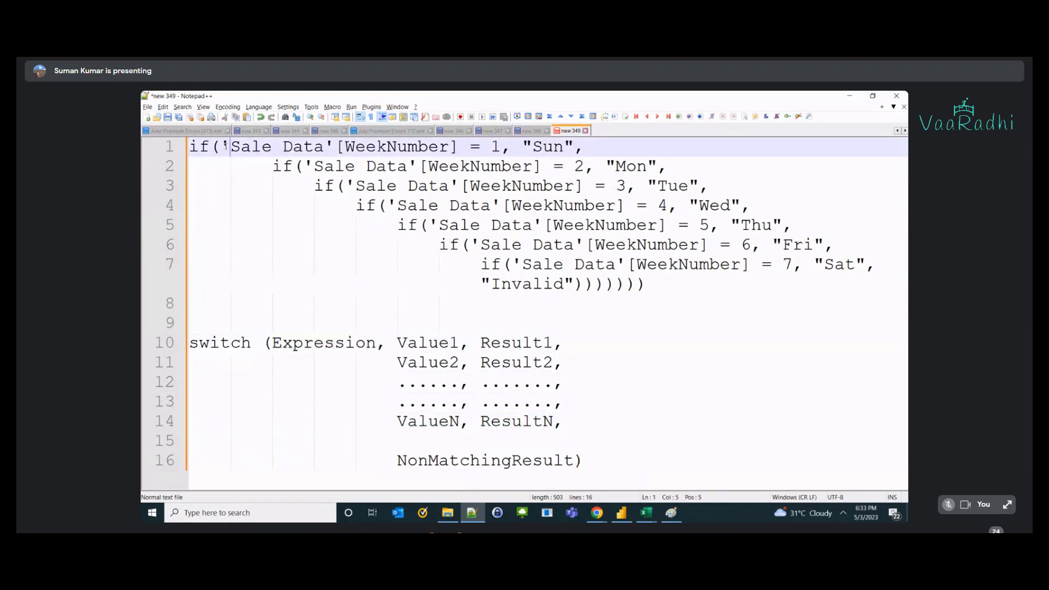
pyautogui.moveTo(225, 147); pyautogui.dragTo(450, 146)
pyautogui.click(459, 146)
# - Copy all the Notepad++ text into Paint below the NOT formula and widen the text box to the canvas edge
pyautogui.hotkey('ctrl', 'a')
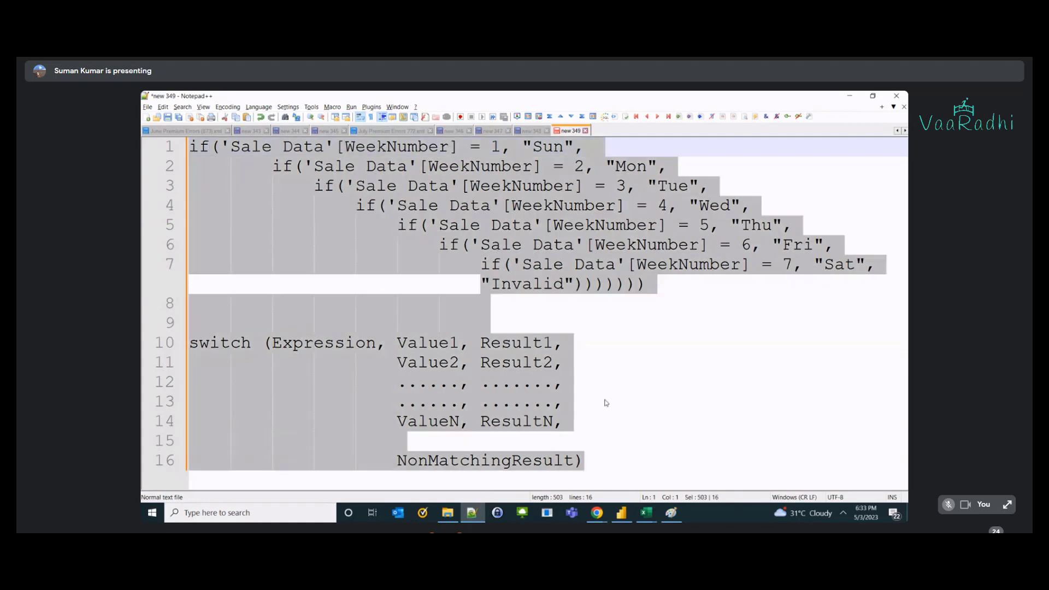
pyautogui.hotkey('alt', 'Tab')
pyautogui.click(270, 281)
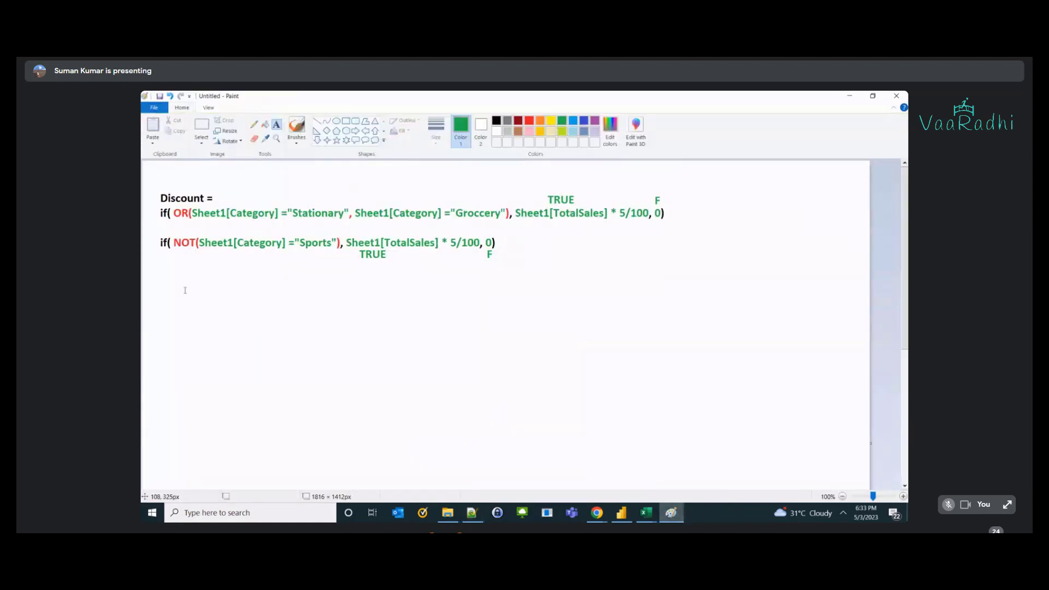
pyautogui.click(162, 276)
pyautogui.hotkey('ctrl', 'v')
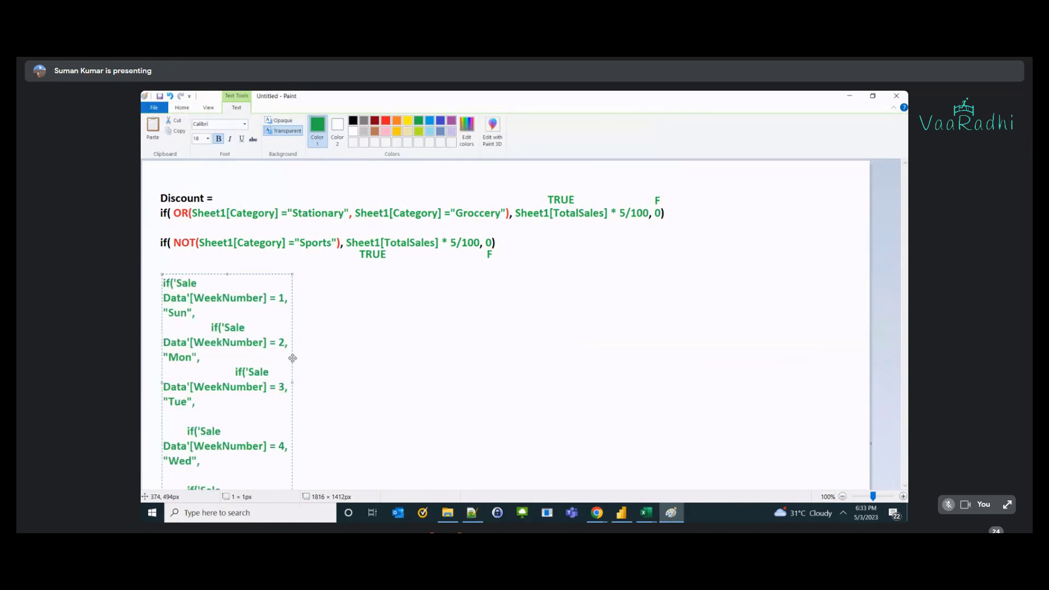
pyautogui.moveTo(290, 377); pyautogui.dragTo(870, 375)
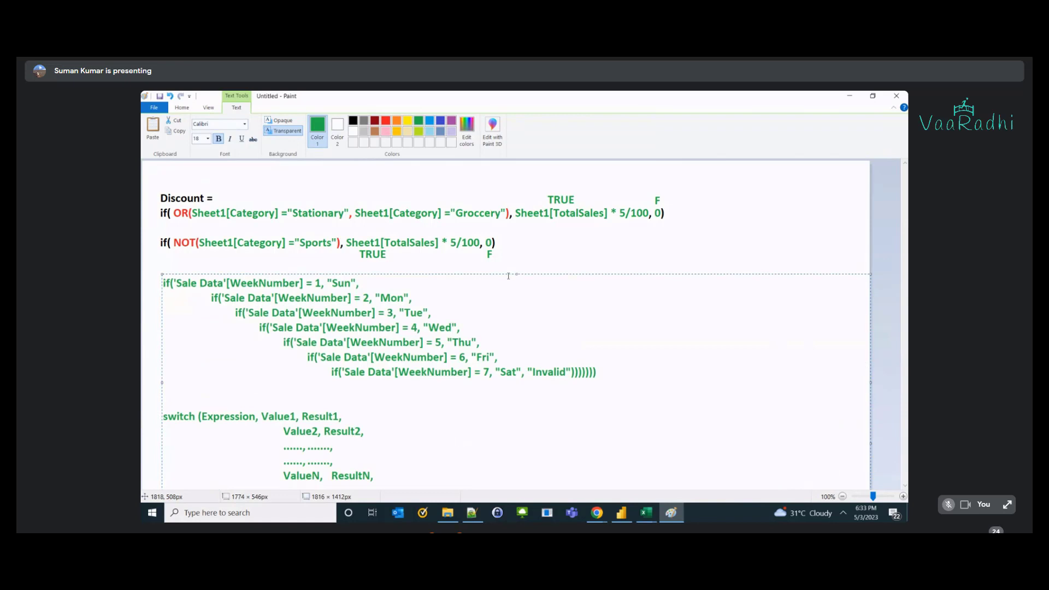
pyautogui.click(621, 253)
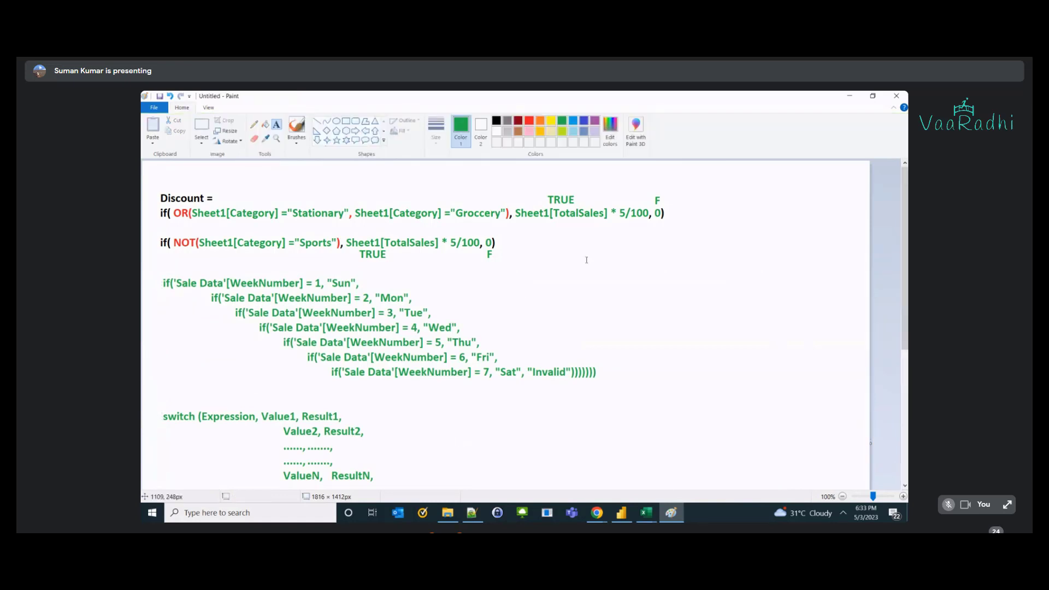
# - Copy only the switch syntax lines from Notepad++ and return to Paint
pyautogui.scroll(-2, 563, 283)
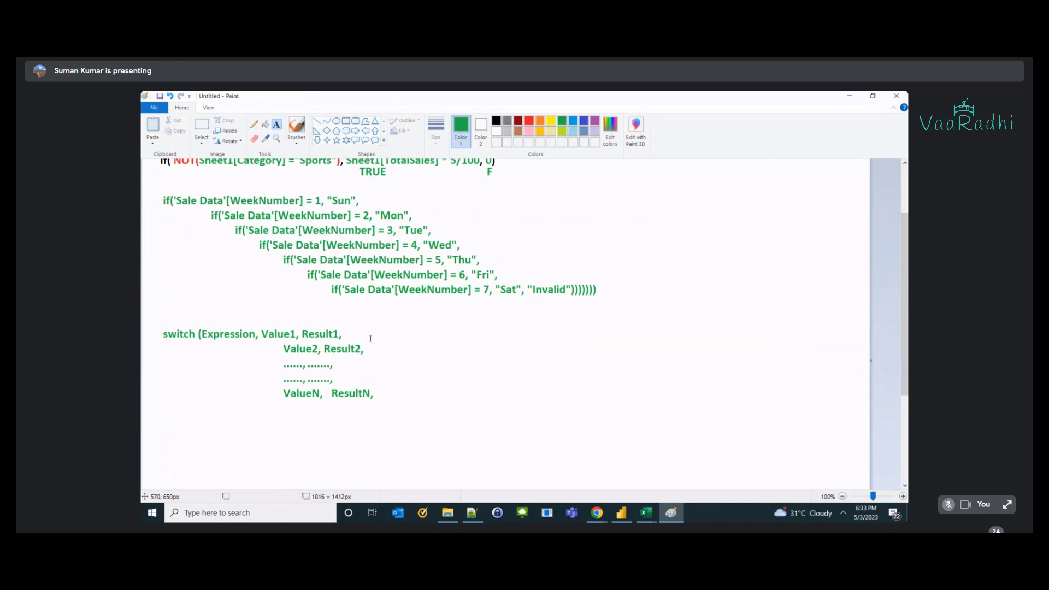
pyautogui.hotkey('alt', 'Tab')
pyautogui.click(313, 362)
pyautogui.moveTo(191, 342); pyautogui.dragTo(690, 461)
pyautogui.hotkey('alt', 'Tab')
# - Replace the incomplete switch syntax under the nested if formula with the full copied version, in a text box about 1432 px wide
pyautogui.moveTo(158, 321)
pyautogui.mouseDown()
pyautogui.moveTo(197, 365)
pyautogui.moveTo(517, 470)
pyautogui.mouseUp()
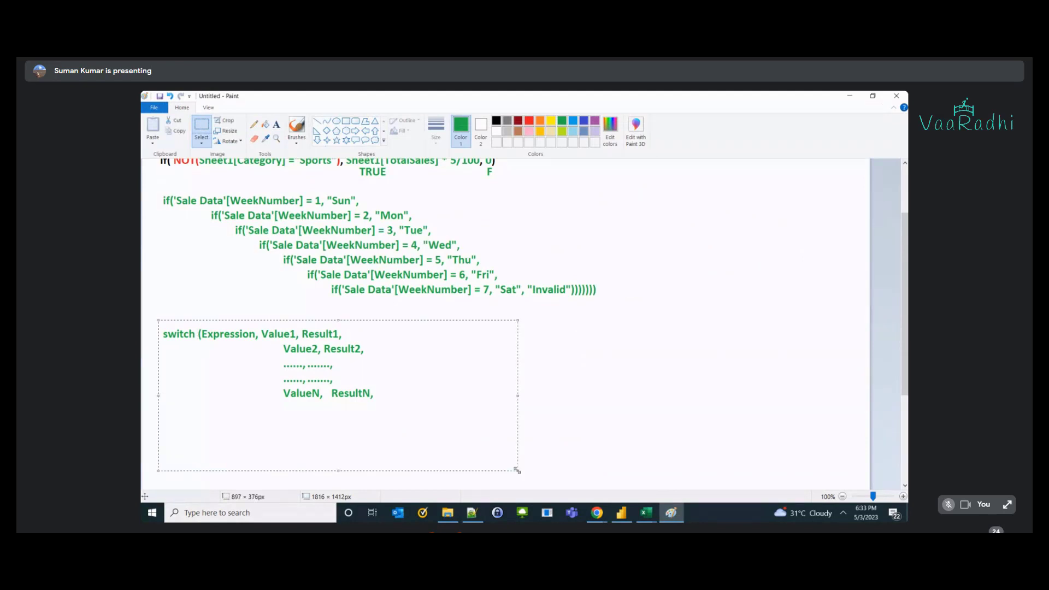
pyautogui.press('Delete')
pyautogui.click(277, 124)
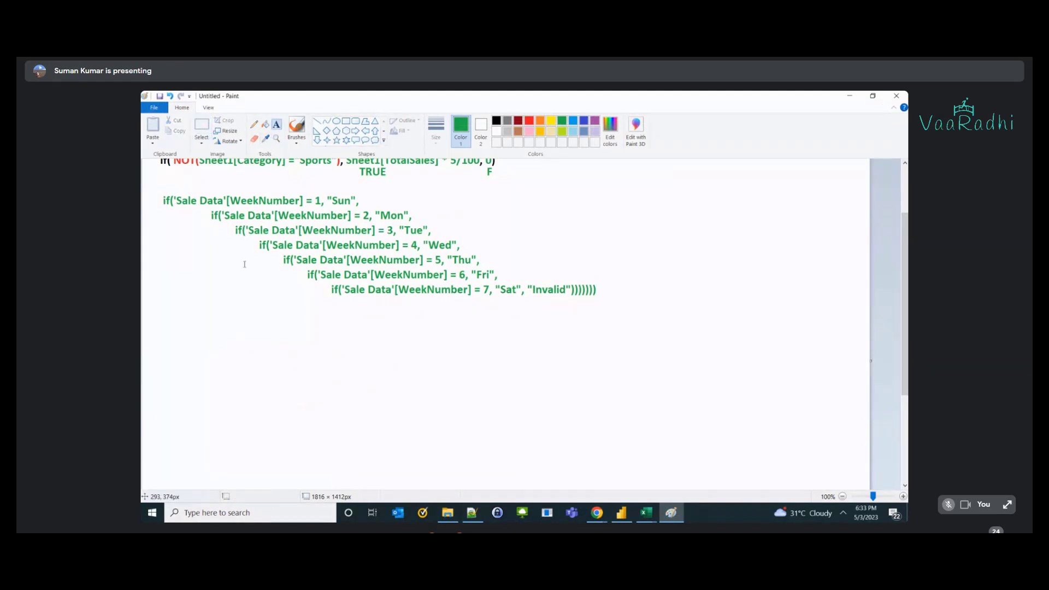
pyautogui.click(184, 328)
pyautogui.hotkey('ctrl', 'v')
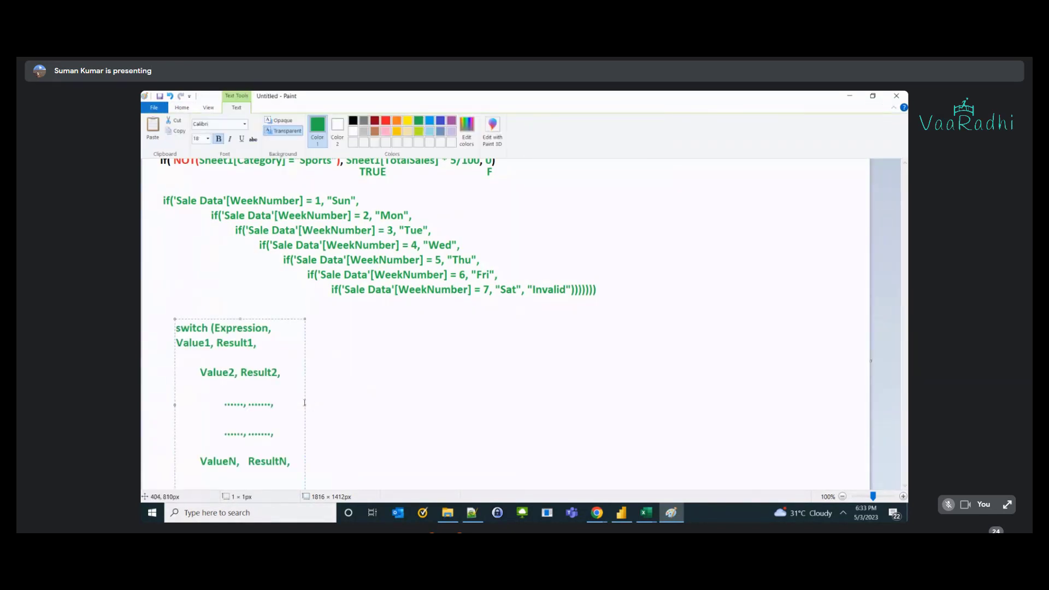
pyautogui.moveTo(304, 405); pyautogui.dragTo(746, 405)
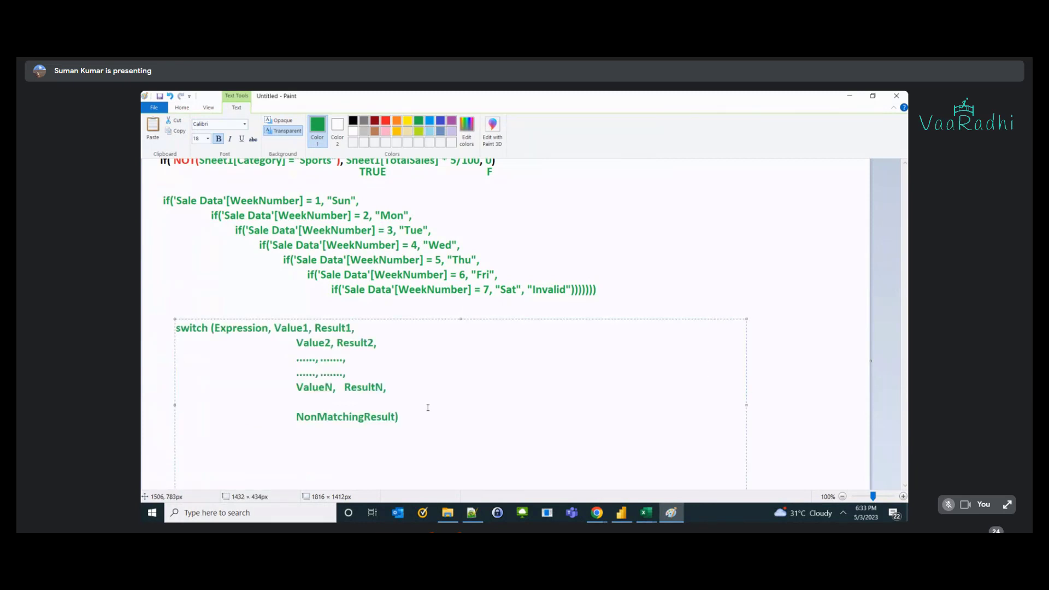
# - Add spaces so Value1 lines up with Value2 and the closing bracket stands apart from NonMatchingResult, and finish the text box
pyautogui.press('Left')
pyautogui.click(275, 328)
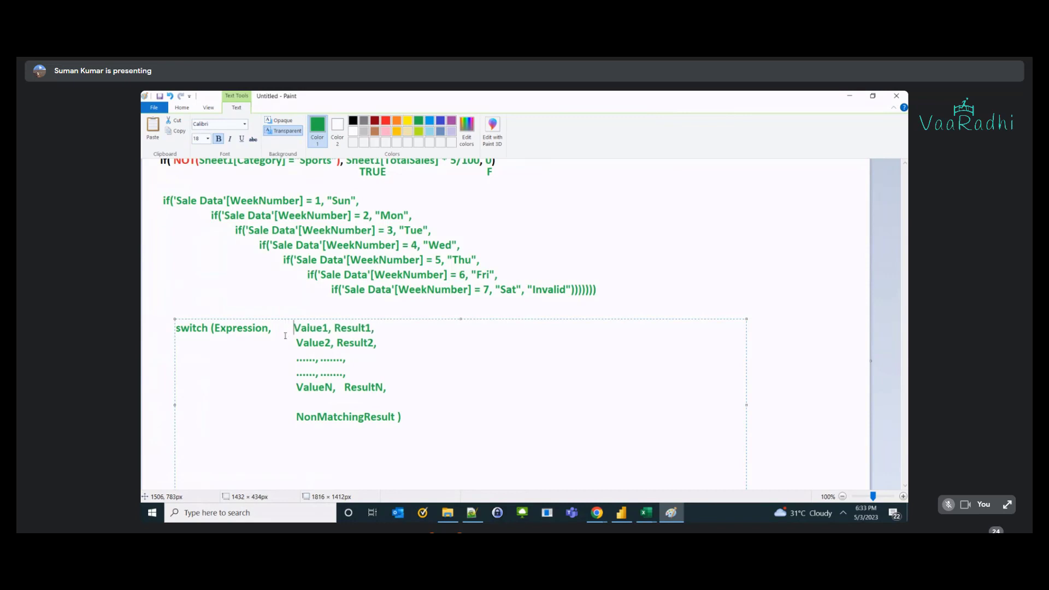
pyautogui.click(261, 264)
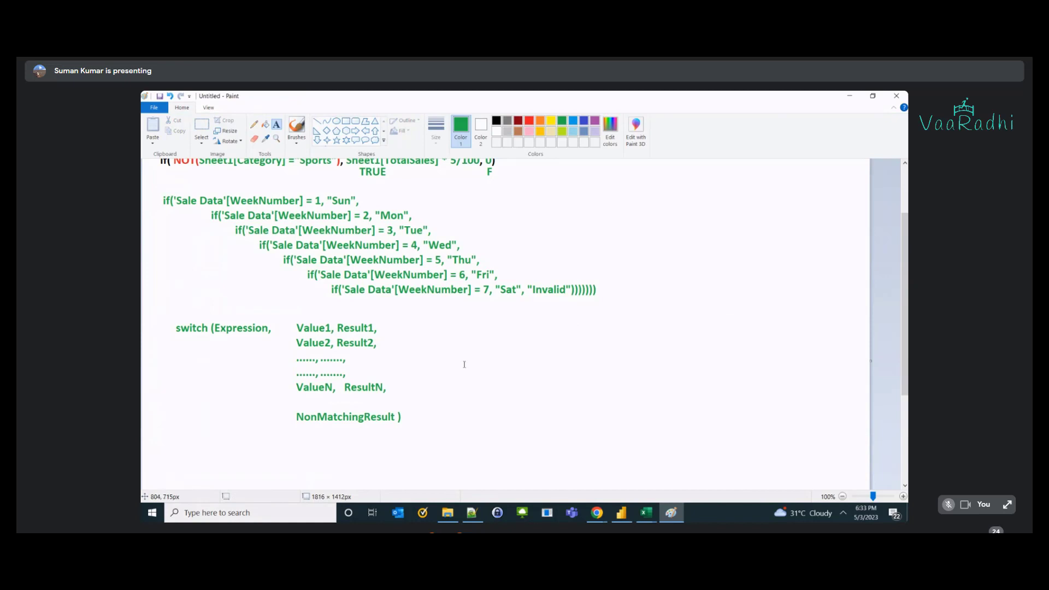
# - Start a new text block beside the switch syntax with "switch (" and enlarge its box to about 921 × 410 px
pyautogui.scroll(1, 464, 364)
pyautogui.scroll(-3, 465, 365)
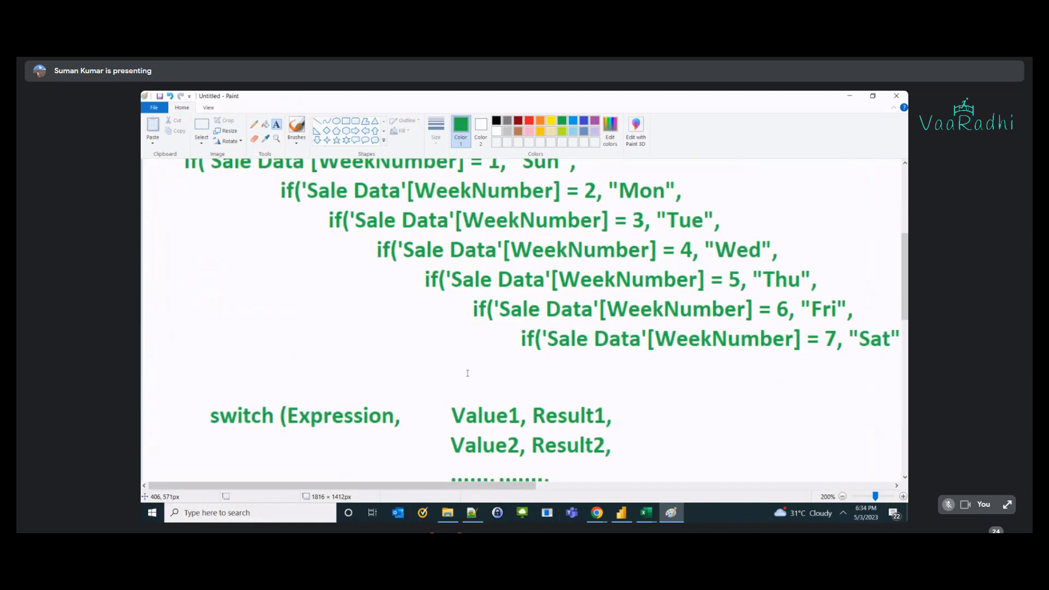
pyautogui.scroll(-6, 743, 474)
pyautogui.scroll(-1, 743, 474)
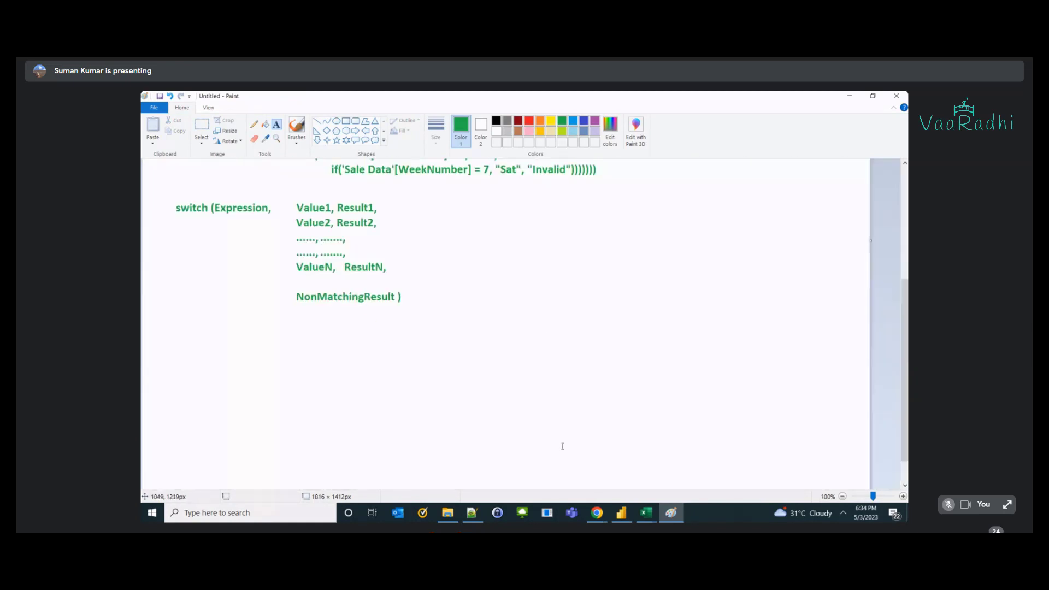
pyautogui.scroll(3, 511, 347)
pyautogui.click(446, 290)
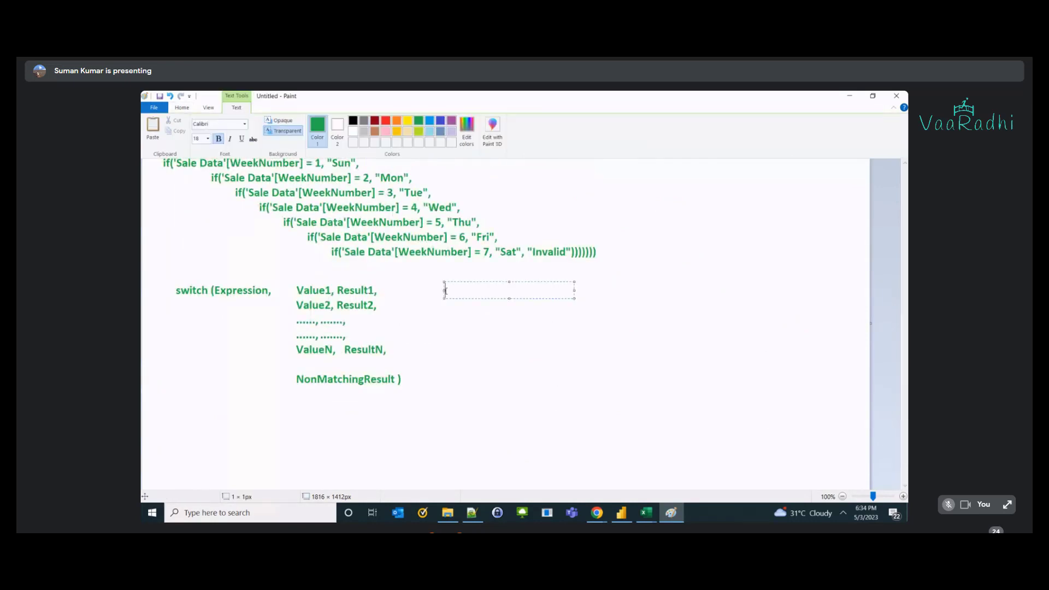
pyautogui.write('switch (')
pyautogui.moveTo(572, 298)
pyautogui.mouseDown()
pyautogui.moveTo(765, 431)
pyautogui.moveTo(755, 441)
pyautogui.mouseUp()
# - Insert the 'Sale Data'[WeekNumber] reference copied from Notepad++ after "switch (", with a space before it and a comma behind it
pyautogui.hotkey('alt', 'Tab')
pyautogui.moveTo(220, 146); pyautogui.dragTo(461, 145)
pyautogui.hotkey('ctrl', 'c')
pyautogui.hotkey('alt', 'Tab')
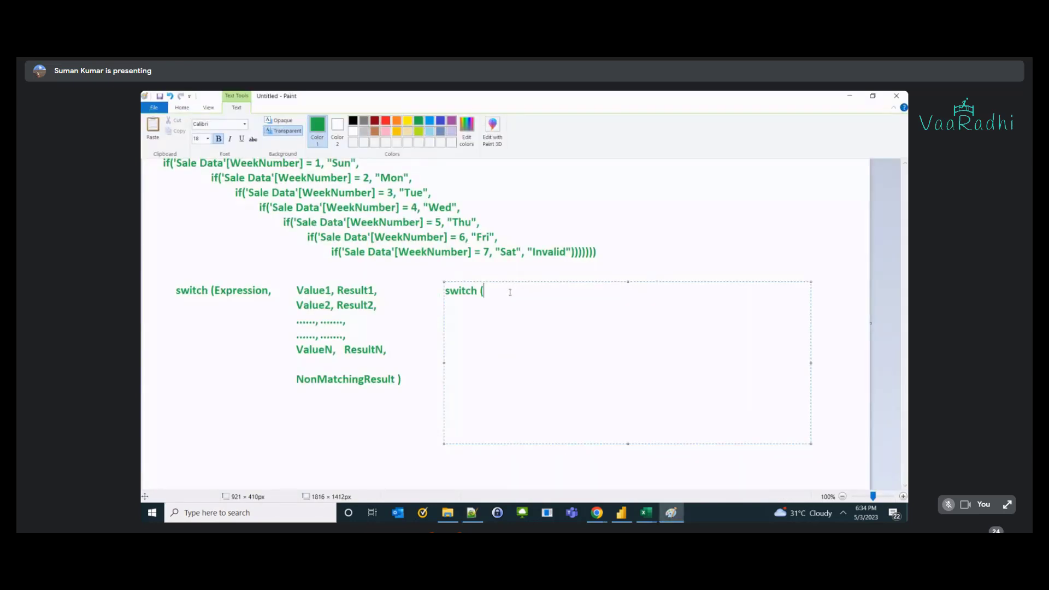
pyautogui.hotkey('ctrl', 'v')
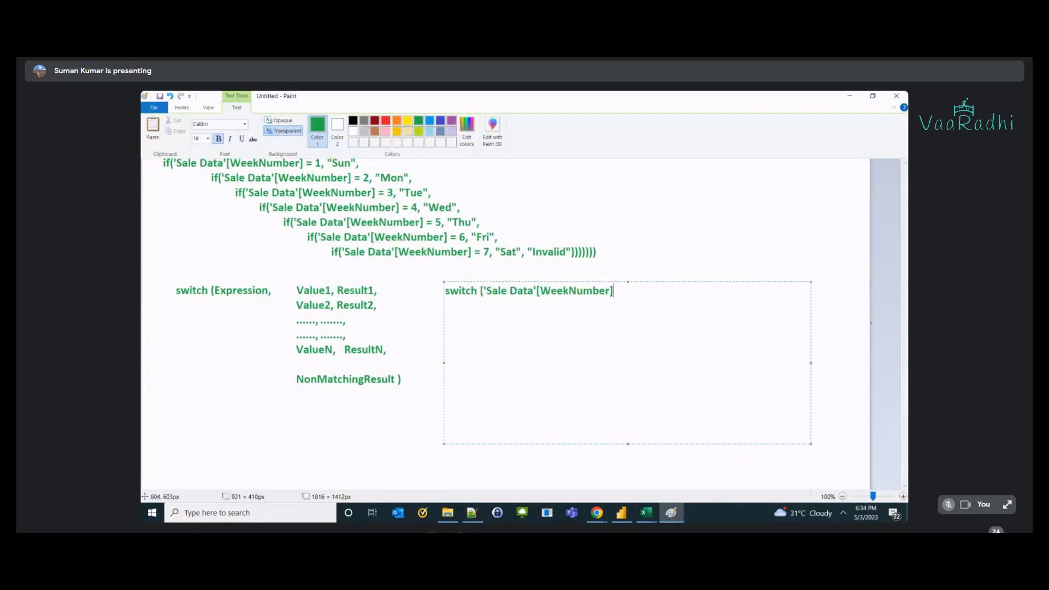
pyautogui.click(484, 290)
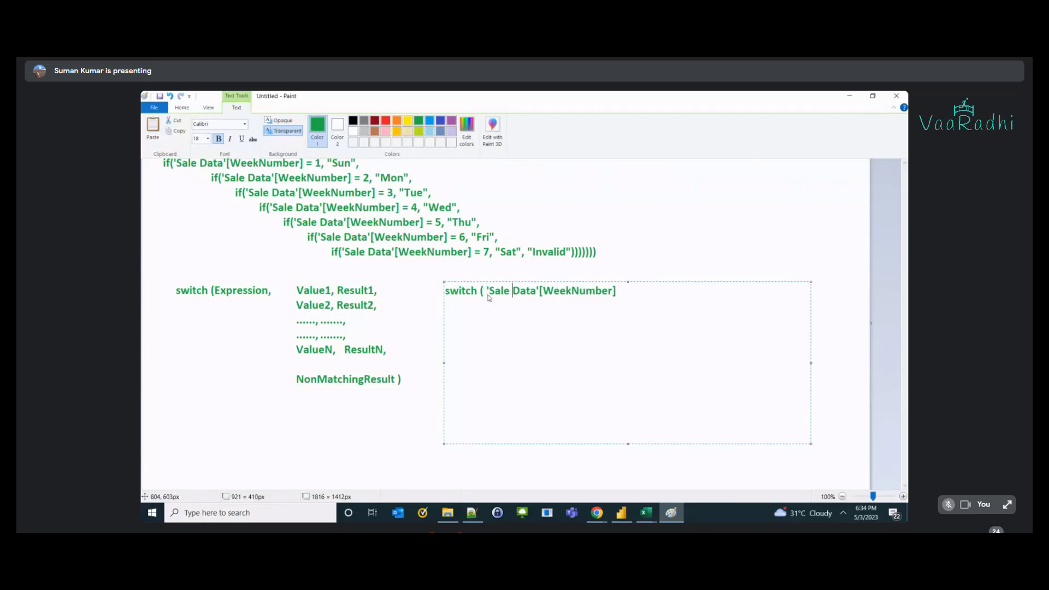
pyautogui.press('End')
pyautogui.write(',')
# - Place a text box of about 576 × 389 px after the comma and enter the pairs 1, "Sun", and 2, "Mon", on separate lines
pyautogui.moveTo(656, 293); pyautogui.dragTo(564, 321)
pyautogui.click(539, 415)
pyautogui.click(565, 378)
pyautogui.click(631, 306)
pyautogui.click(640, 288)
pyautogui.click(627, 285)
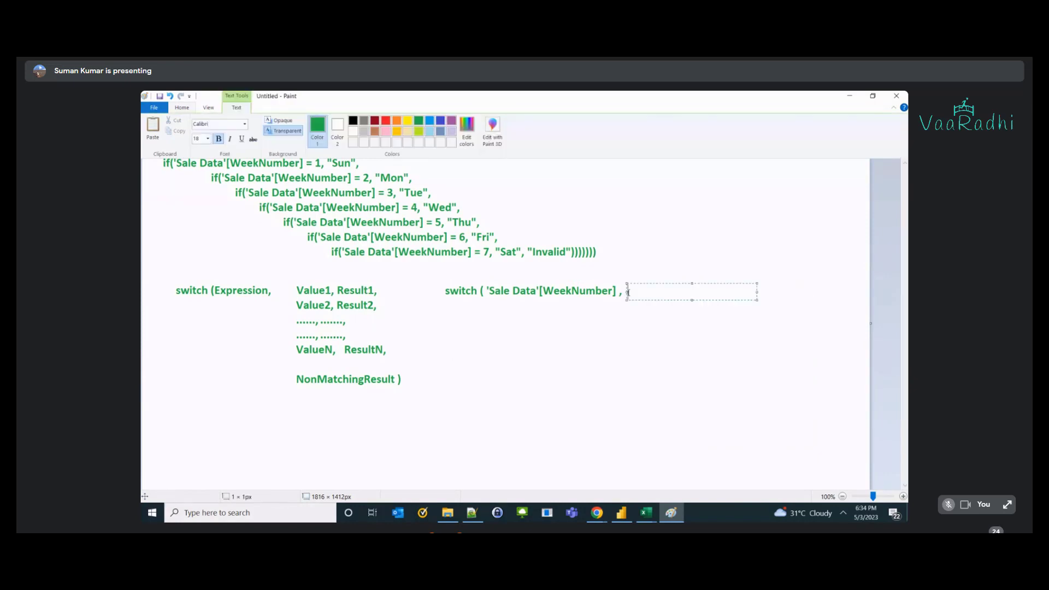
pyautogui.moveTo(757, 299); pyautogui.dragTo(856, 437)
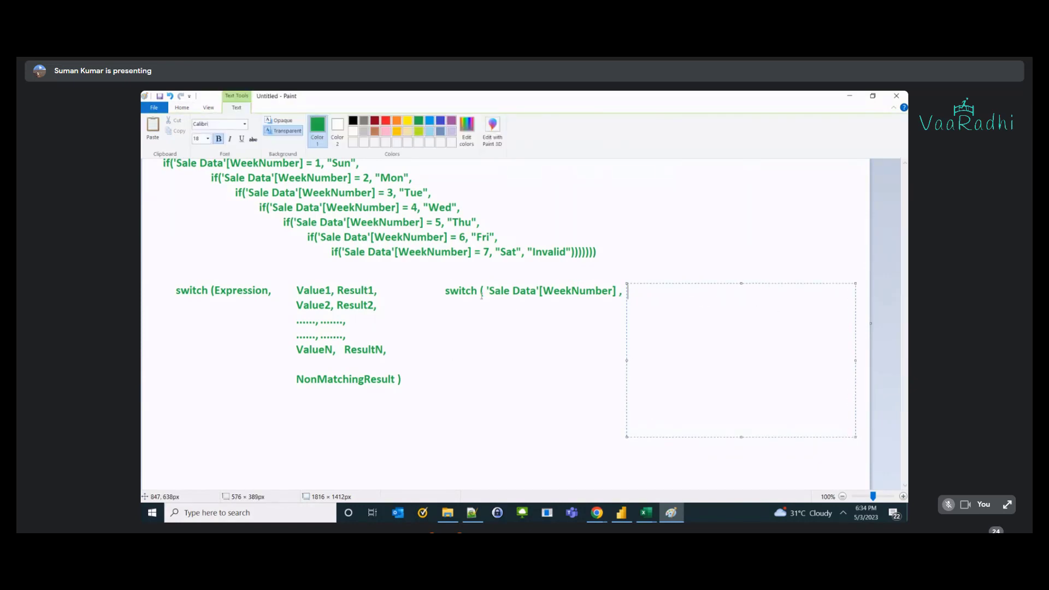
pyautogui.write('1, "Sun",')
pyautogui.press('Return')
pyautogui.write('2, "Mon",')
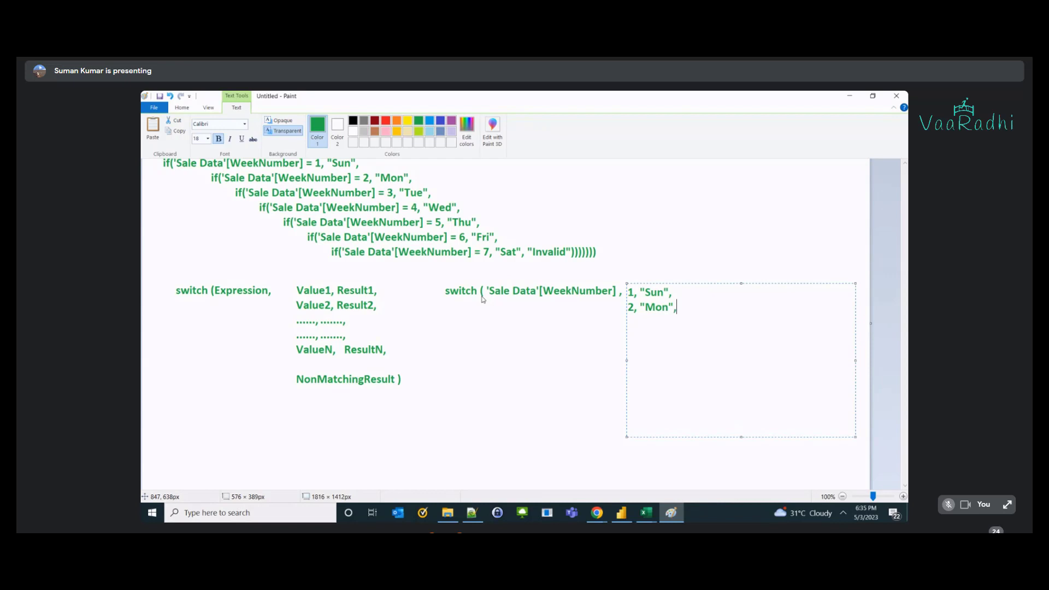
# - Add the pairs 3, "Tue", then 4, "Wed", and 5, "Thu", each on its own line
pyautogui.press('Return')
pyautogui.write('3, "Tue",')
pyautogui.press('Return')
pyautogui.write('4, "Wed')
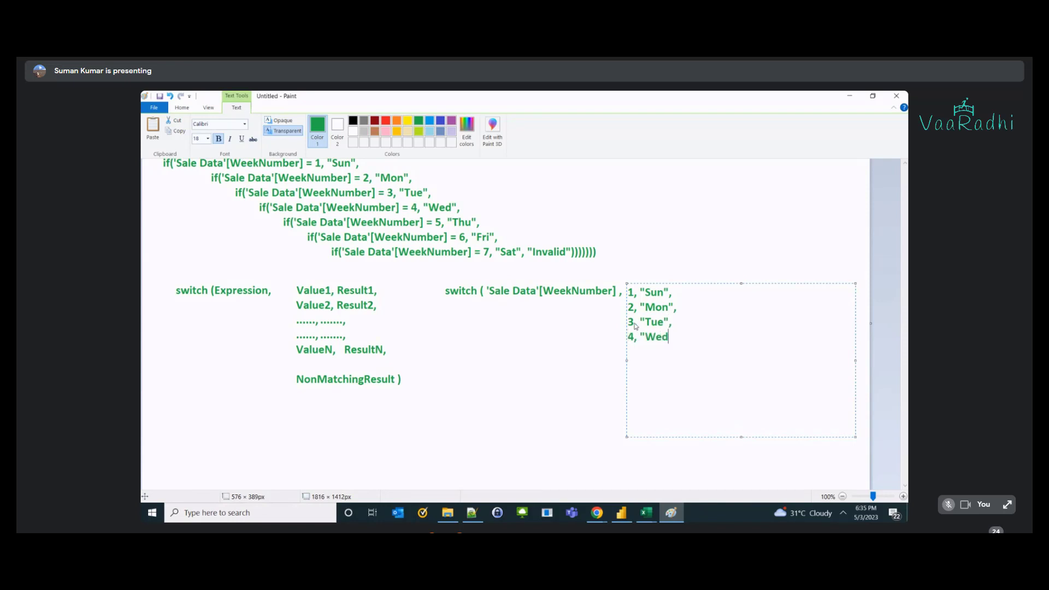
pyautogui.write('",')
pyautogui.press('Return')
pyautogui.write('5, "Thu",')
pyautogui.press('Return')
# - Complete the list with lines for 6, "Fri" and 7, "Sat", and the closing "Invalid" ) line, and finish the text box
pyautogui.write('6, "Fri" 7, "Sta')
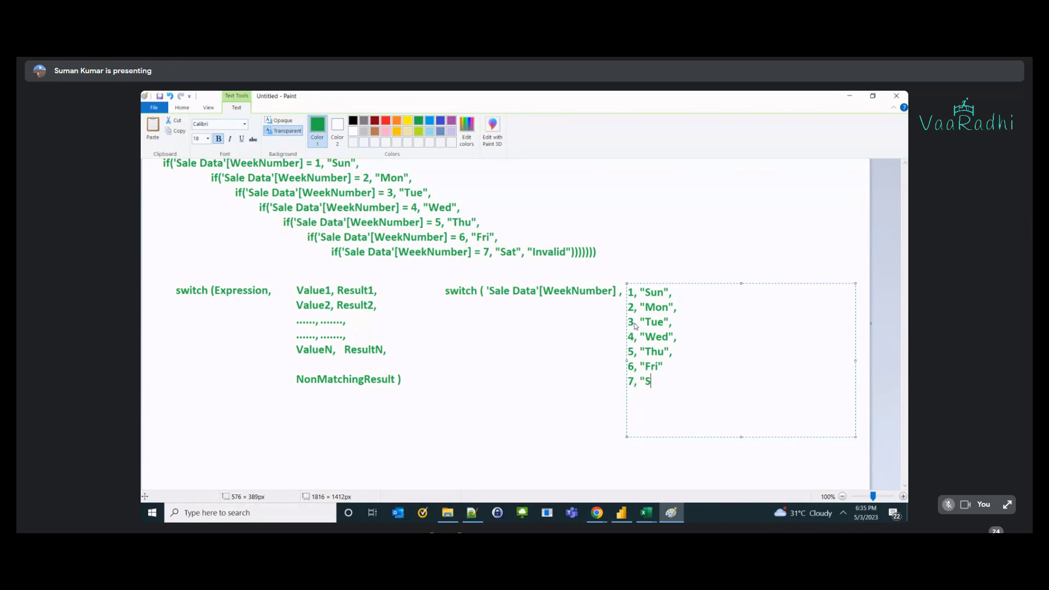
pyautogui.press('BackSpace')
pyautogui.press('BackSpace')
pyautogui.write('at",')
pyautogui.press('Return')
pyautogui.write('"Inavli')
pyautogui.press('BackSpace')
pyautogui.press('BackSpace')
pyautogui.press('BackSpace')
pyautogui.press('BackSpace')
pyautogui.write('valid" )')
pyautogui.hotkey('ctrl', 'a')
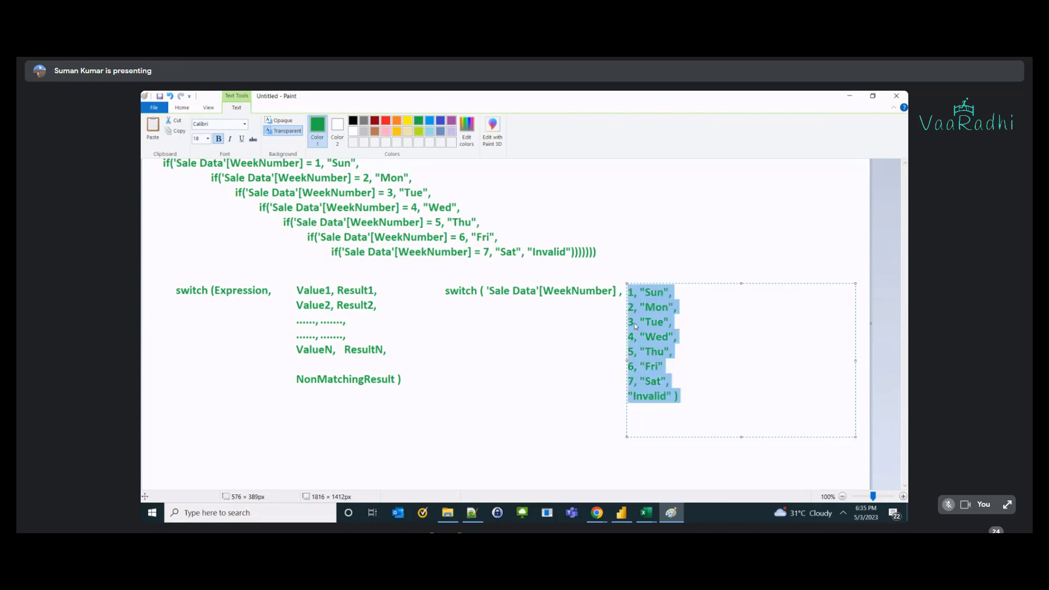
pyautogui.click(586, 354)
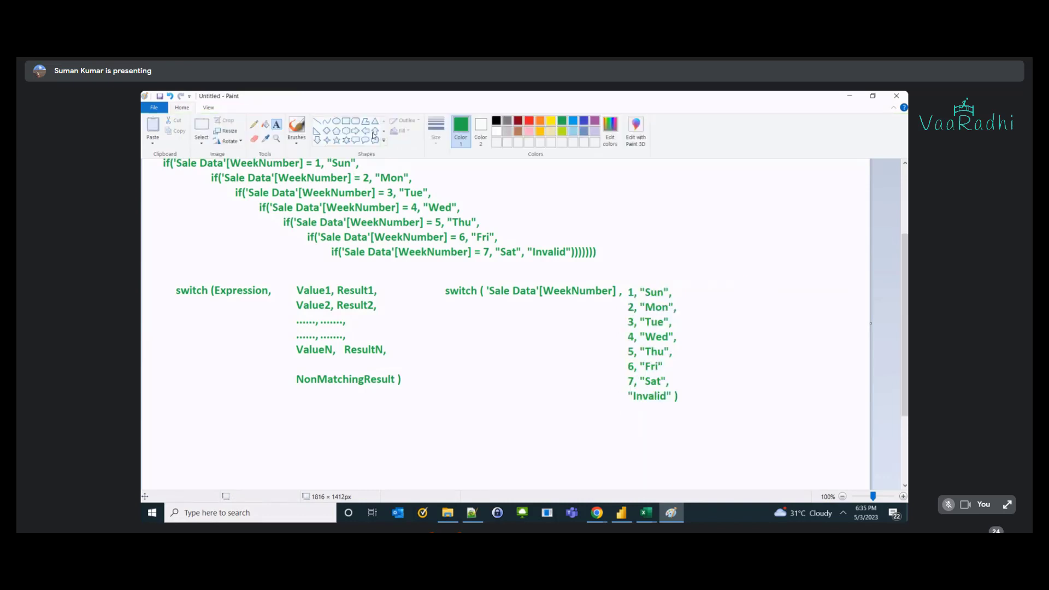
# - Frame the 'Sale Data'[WeekNumber] argument with a red rectangle about 331 × 46 px, using the thinnest line
pyautogui.click(326, 122)
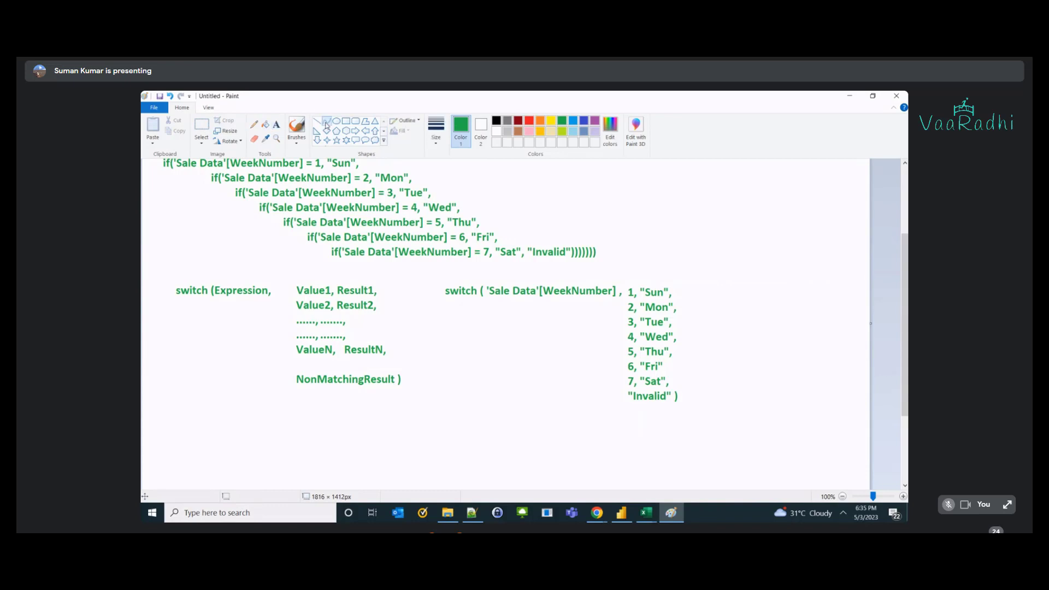
pyautogui.click(530, 121)
pyautogui.click(346, 121)
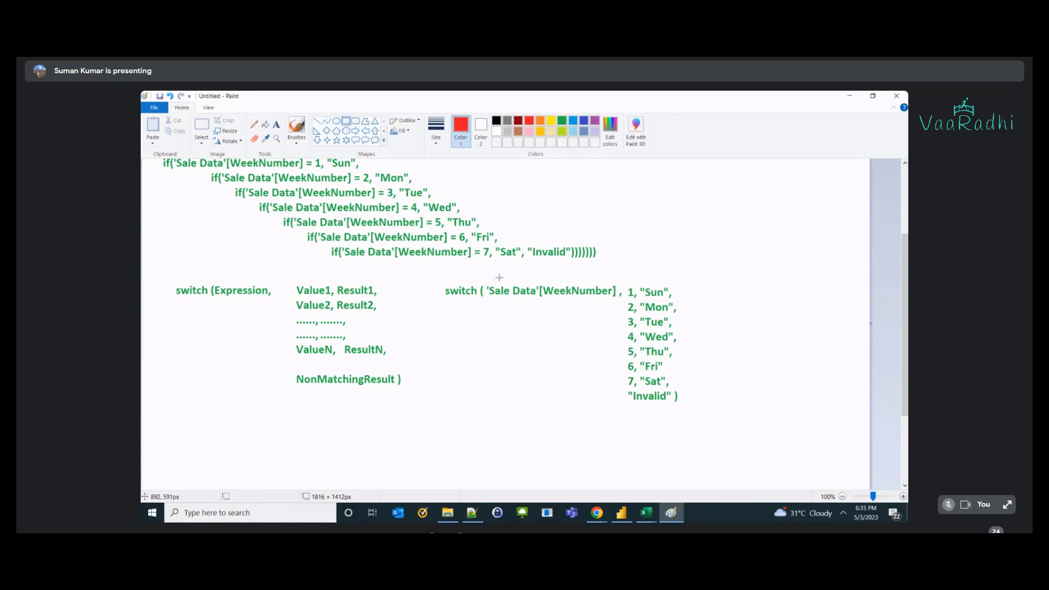
pyautogui.moveTo(484, 283)
pyautogui.mouseDown()
pyautogui.moveTo(515, 299)
pyautogui.moveTo(621, 300)
pyautogui.mouseUp()
pyautogui.click(436, 131)
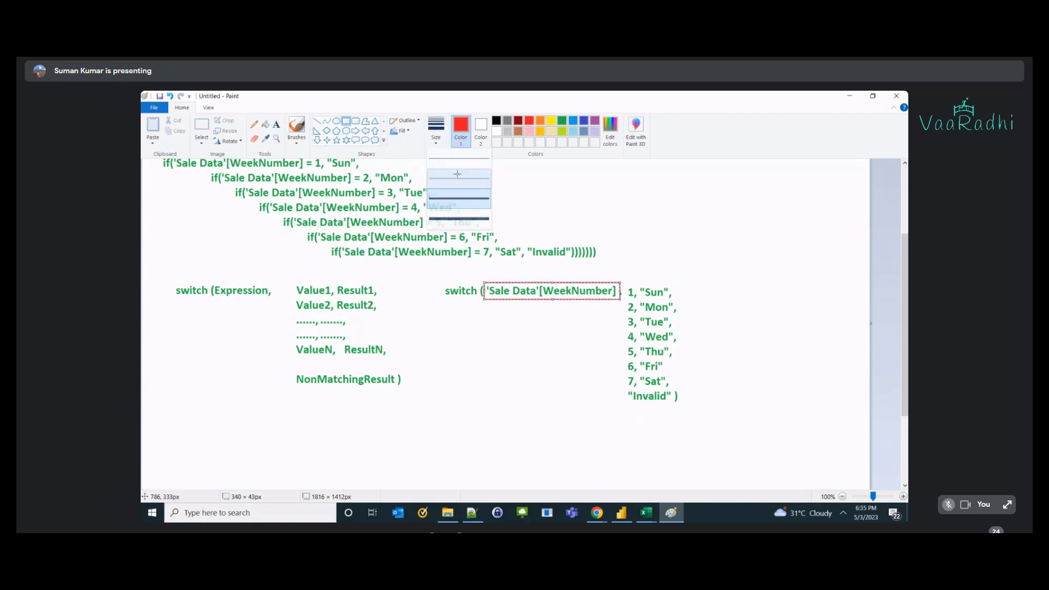
pyautogui.click(458, 178)
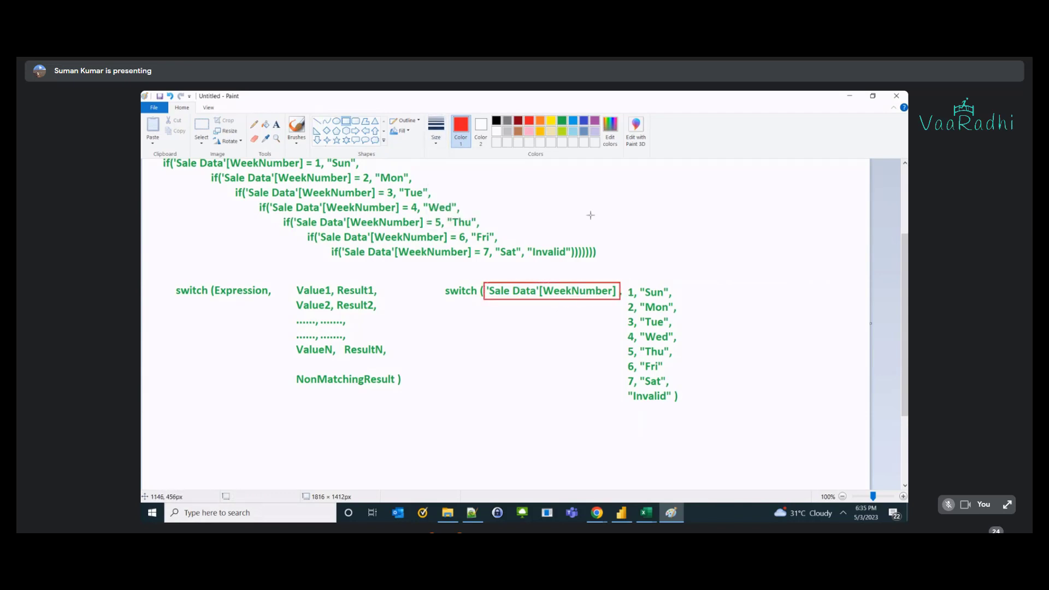
pyautogui.hotkey('ctrl', 'z')
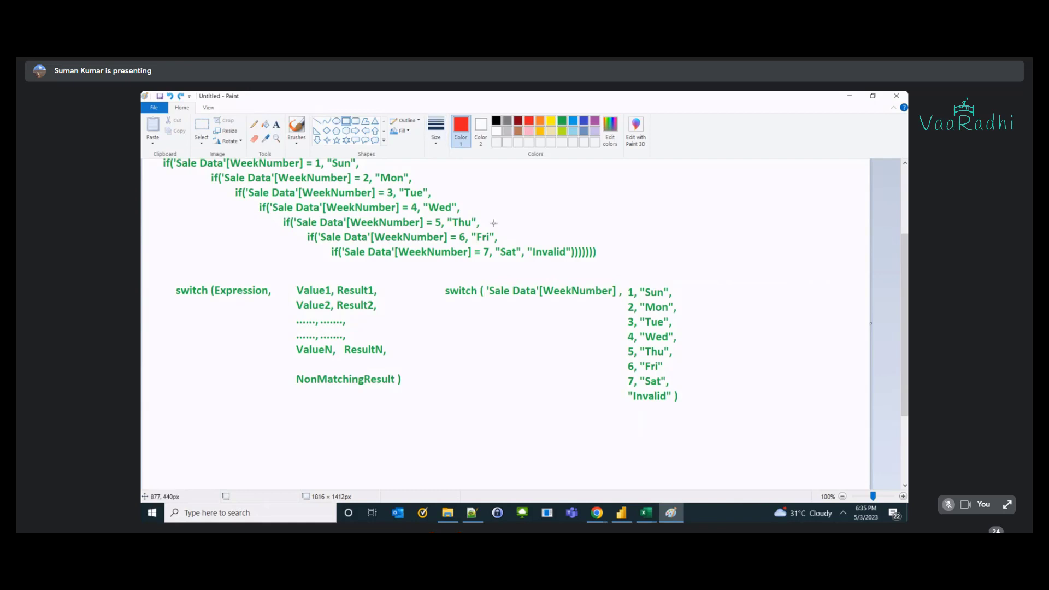
pyautogui.click(436, 131)
pyautogui.click(453, 159)
pyautogui.moveTo(485, 282); pyautogui.dragTo(617, 300)
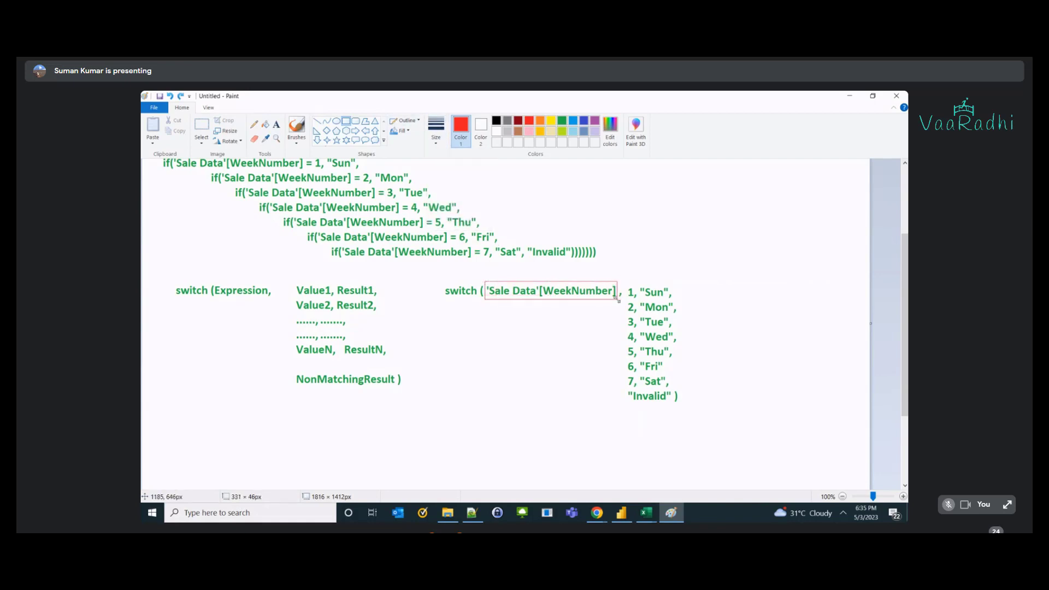
# - Move the whole block of value and weekday pairs down so it starts below the switch line
pyautogui.click(201, 126)
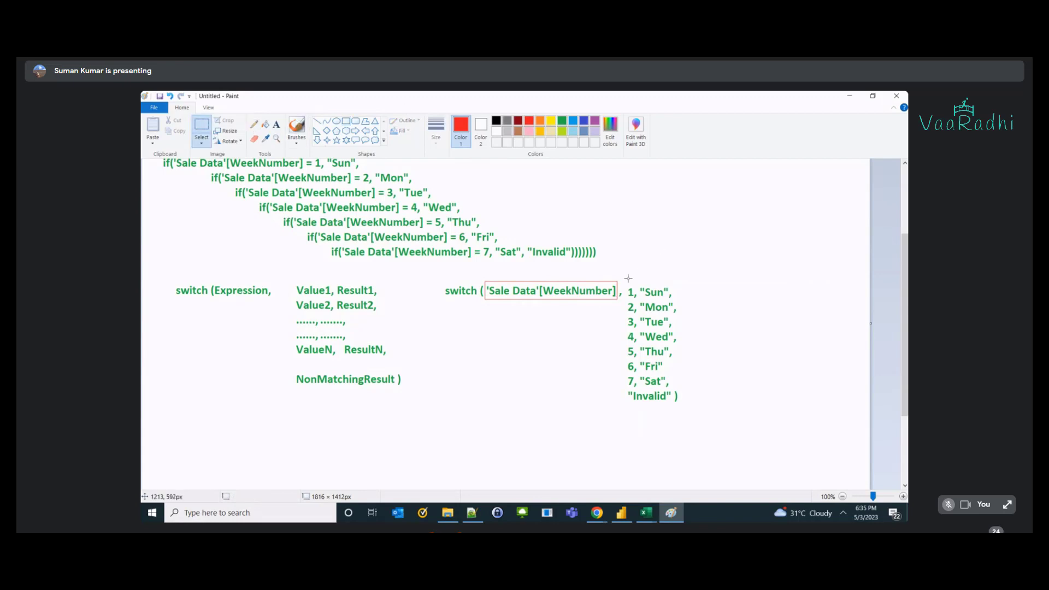
pyautogui.moveTo(624, 283); pyautogui.dragTo(663, 395)
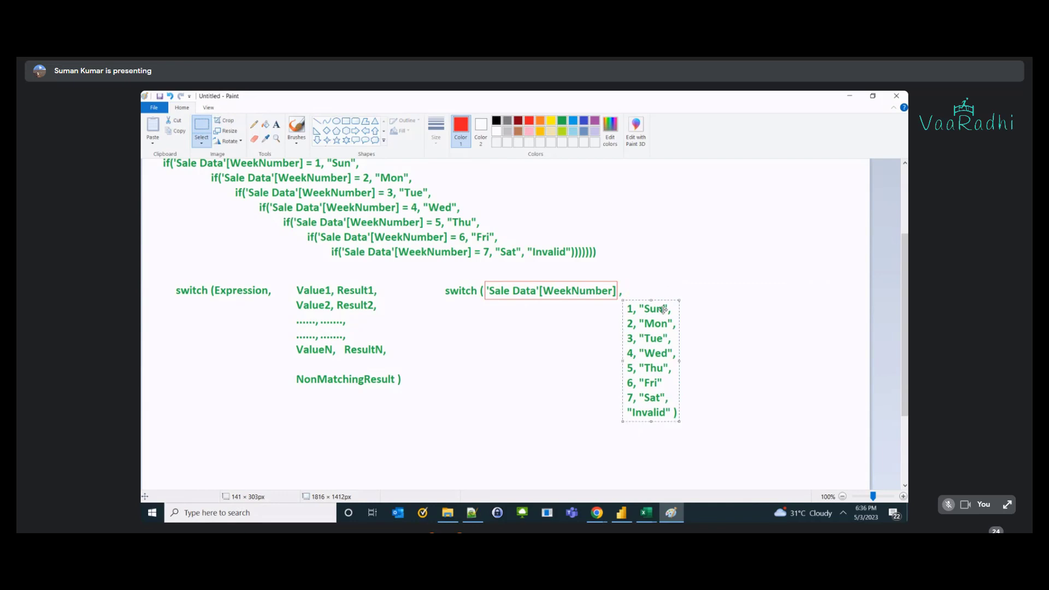
pyautogui.click(664, 272)
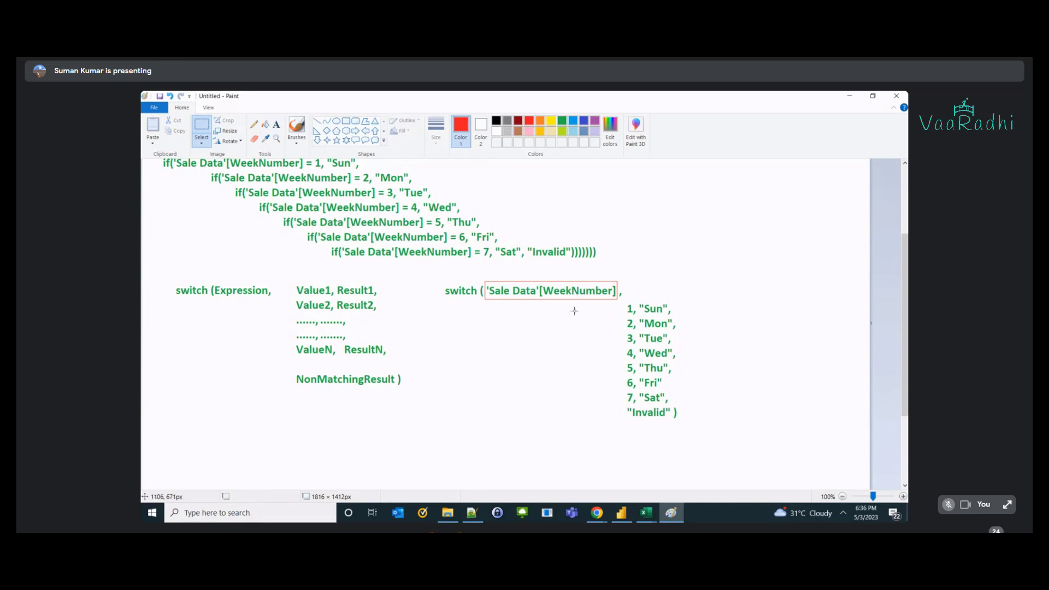
# - Draw a red curve from the underside of the WeekNumber frame to the 1, "Sun" pair
pyautogui.click(327, 122)
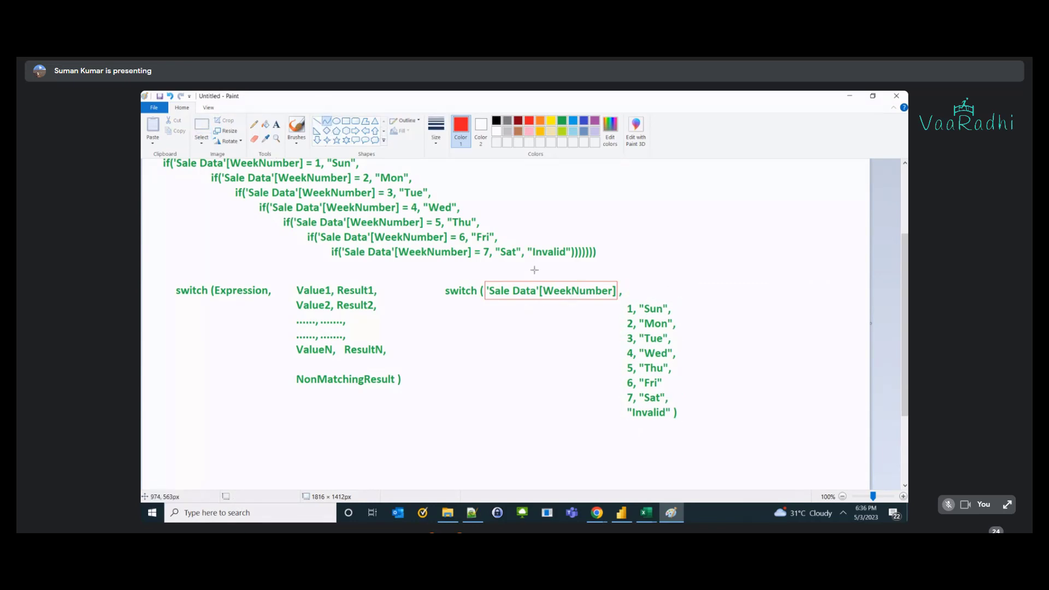
pyautogui.moveTo(548, 300); pyautogui.dragTo(625, 311)
pyautogui.moveTo(605, 311); pyautogui.dragTo(556, 313)
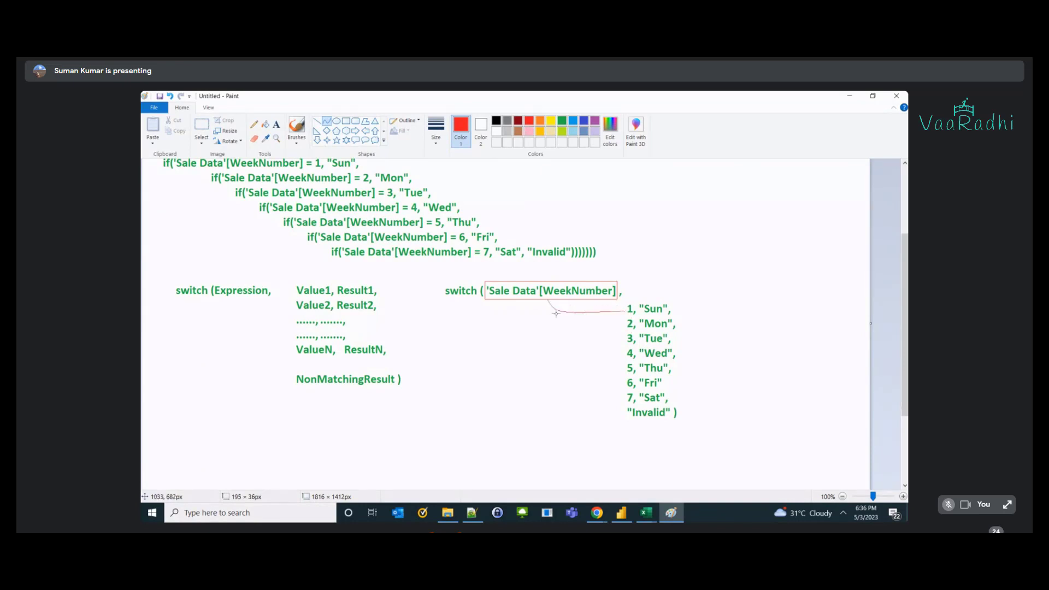
pyautogui.click(665, 310)
pyautogui.moveTo(665, 310); pyautogui.dragTo(627, 313)
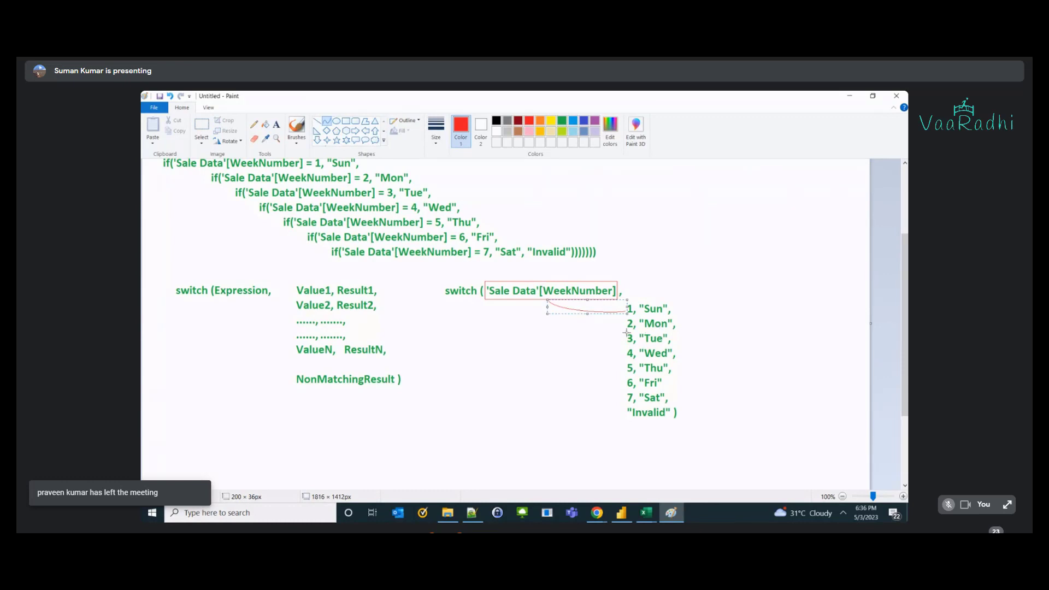
pyautogui.click(556, 361)
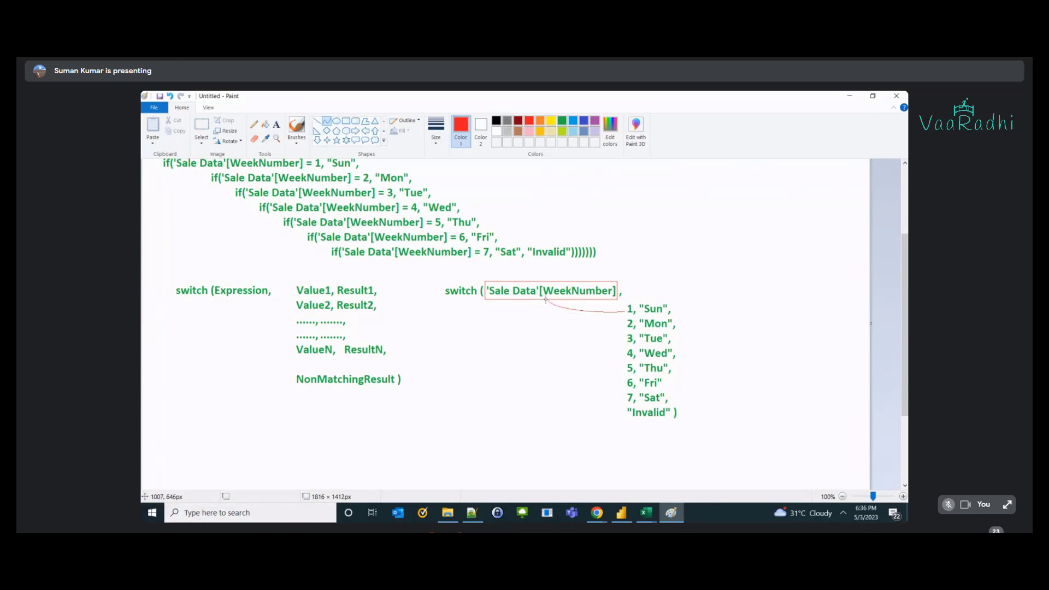
# - Draw red curves from the WeekNumber frame to the 2, "Mon" and 3, "Tue" pairs
pyautogui.moveTo(547, 300); pyautogui.dragTo(625, 327)
pyautogui.click(558, 353)
pyautogui.click(572, 356)
pyautogui.moveTo(547, 300)
pyautogui.mouseDown()
pyautogui.moveTo(583, 347)
pyautogui.moveTo(625, 353)
pyautogui.moveTo(625, 342)
pyautogui.moveTo(558, 349)
pyautogui.mouseUp()
pyautogui.click(515, 331)
pyautogui.click(494, 359)
# - Draw red curves from the underside of the WeekNumber frame to the 4, "Wed" and 5, "Thu" pairs
pyautogui.moveTo(525, 300)
pyautogui.mouseDown()
pyautogui.moveTo(540, 353)
pyautogui.moveTo(624, 364)
pyautogui.moveTo(629, 354)
pyautogui.mouseUp()
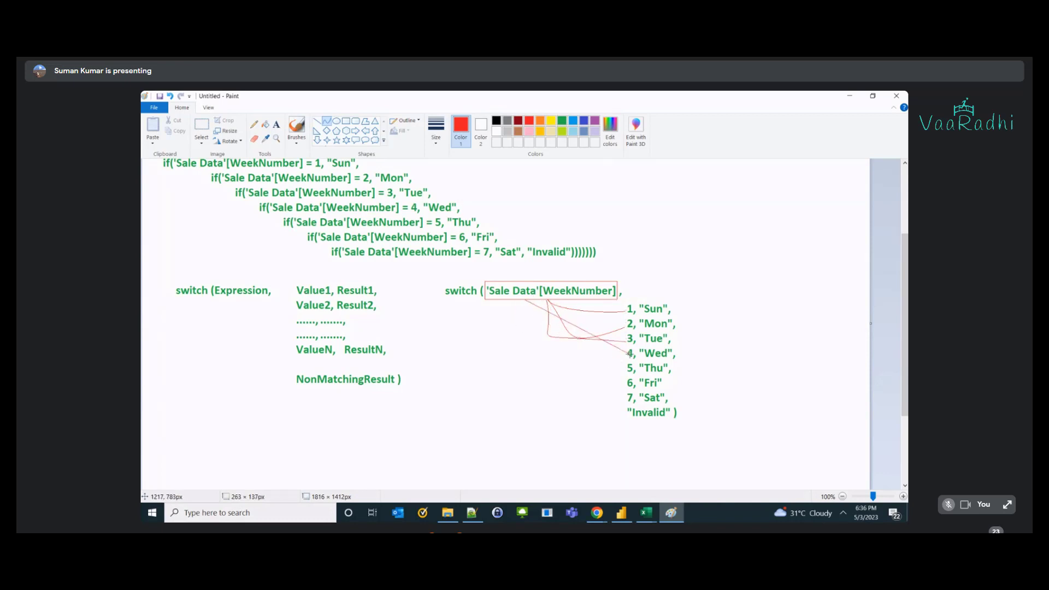
pyautogui.moveTo(574, 327); pyautogui.dragTo(542, 360)
pyautogui.click(501, 346)
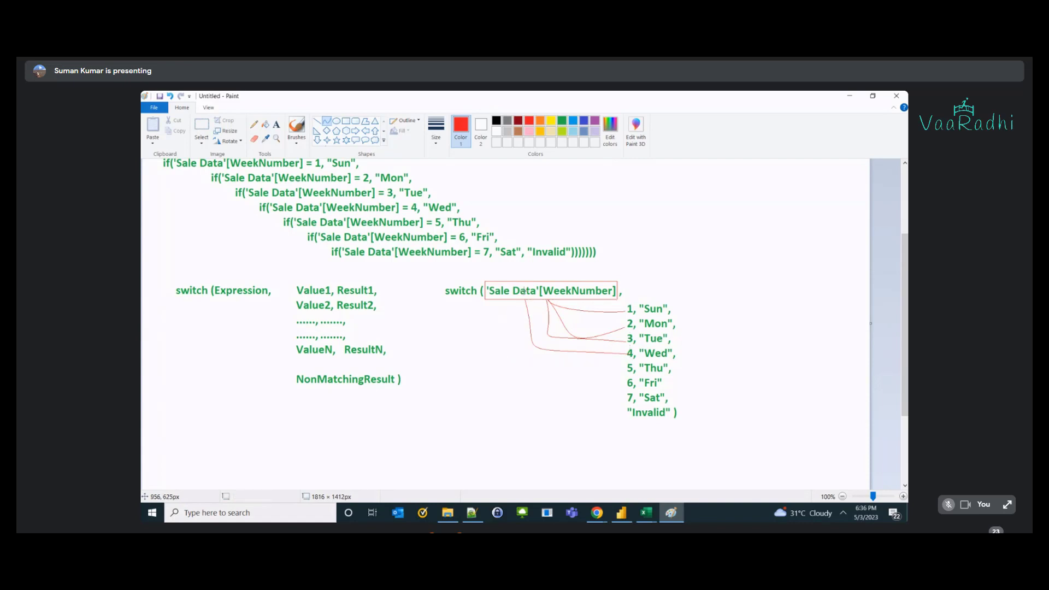
pyautogui.moveTo(513, 300)
pyautogui.mouseDown()
pyautogui.moveTo(628, 368)
pyautogui.moveTo(511, 363)
pyautogui.mouseUp()
# - Draw red curves from the underside of the WeekNumber frame to the 6, "Fri" and 7, "Sat" pairs
pyautogui.moveTo(501, 301); pyautogui.dragTo(627, 385)
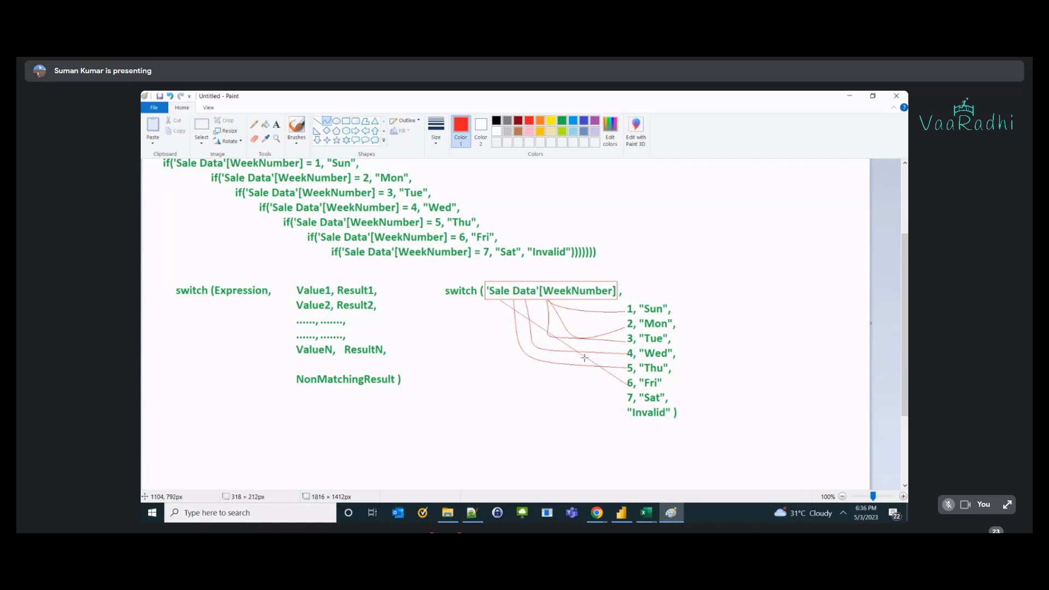
pyautogui.moveTo(585, 357); pyautogui.dragTo(513, 381)
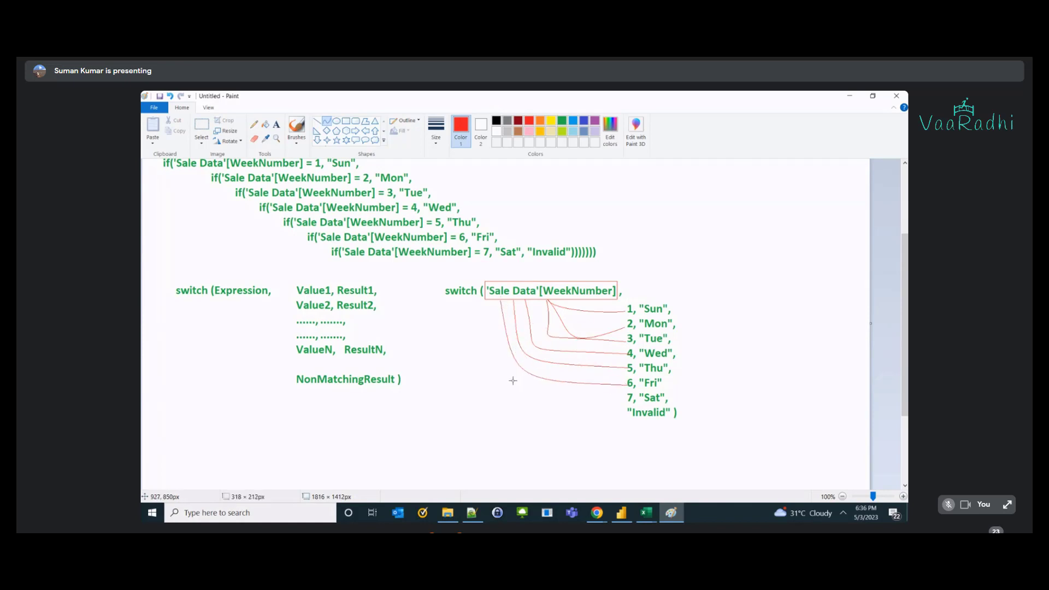
pyautogui.click(512, 431)
pyautogui.moveTo(487, 300)
pyautogui.mouseDown()
pyautogui.moveTo(541, 395)
pyautogui.moveTo(631, 404)
pyautogui.moveTo(473, 437)
pyautogui.moveTo(480, 421)
pyautogui.moveTo(452, 350)
pyautogui.mouseUp()
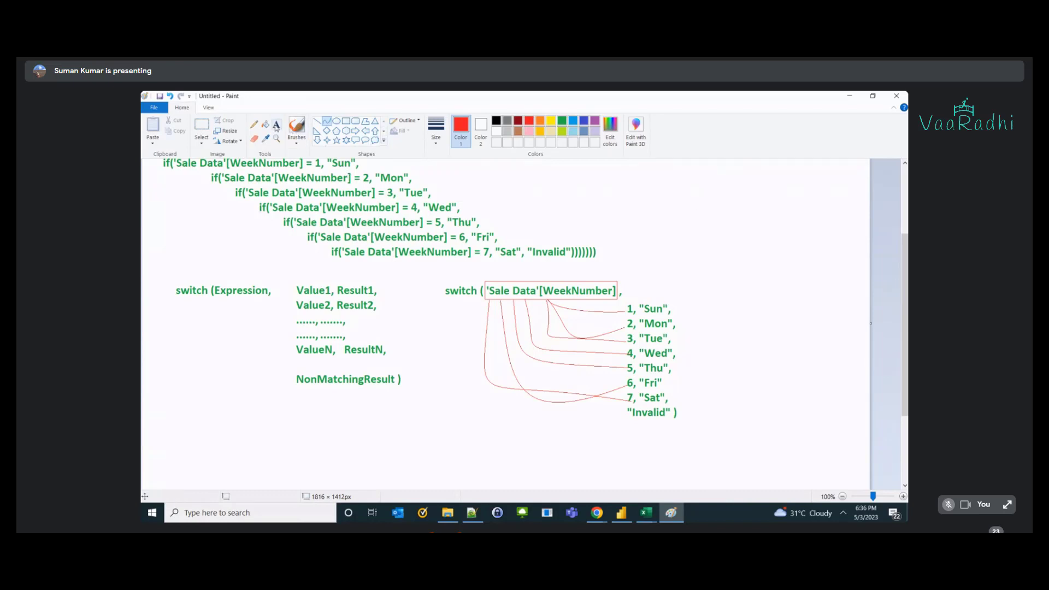
# - Add the red text label "Output:" to the right of the switch line
pyautogui.click(276, 124)
pyautogui.click(711, 296)
pyautogui.write('Output:')
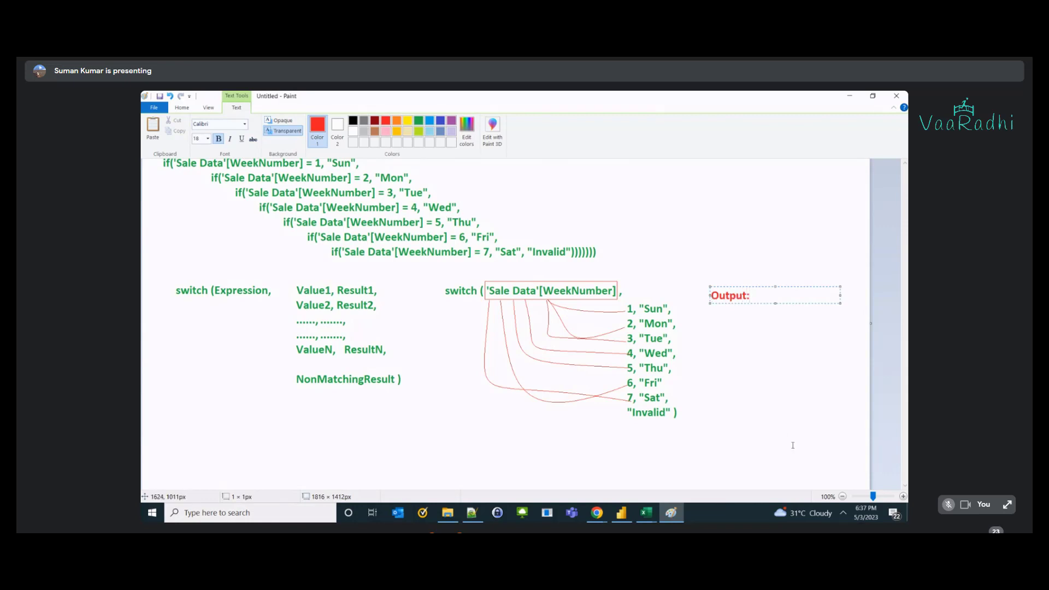
pyautogui.press('Return')
pyautogui.press('Return')
pyautogui.click(676, 323)
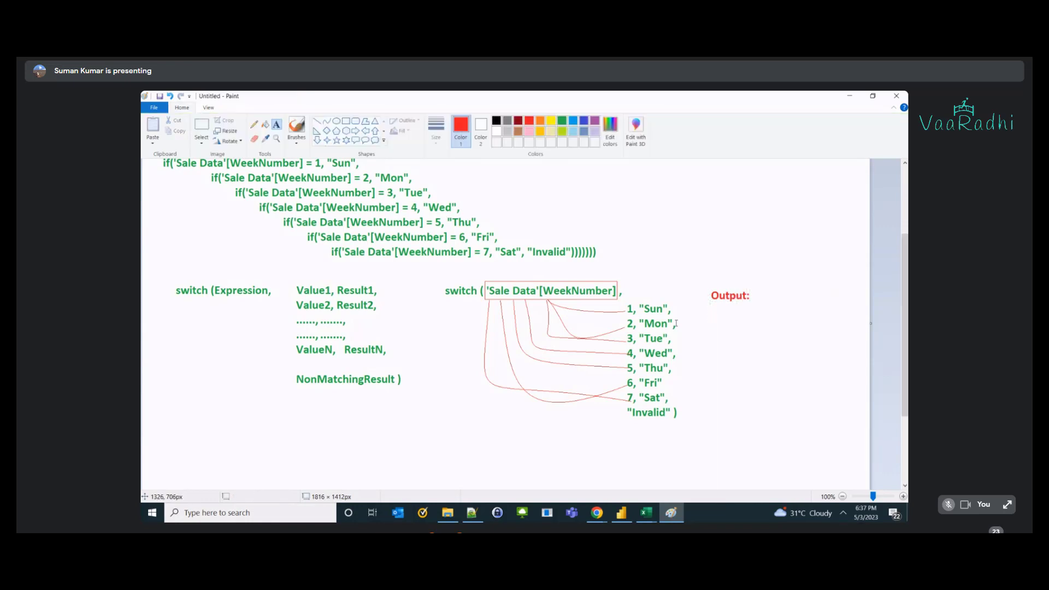
# - Frame the weekday results "Sun" to "Sat" with a red rectangle and add a right block arrow leading from it to the Output label
pyautogui.click(346, 120)
pyautogui.moveTo(639, 301); pyautogui.dragTo(678, 405)
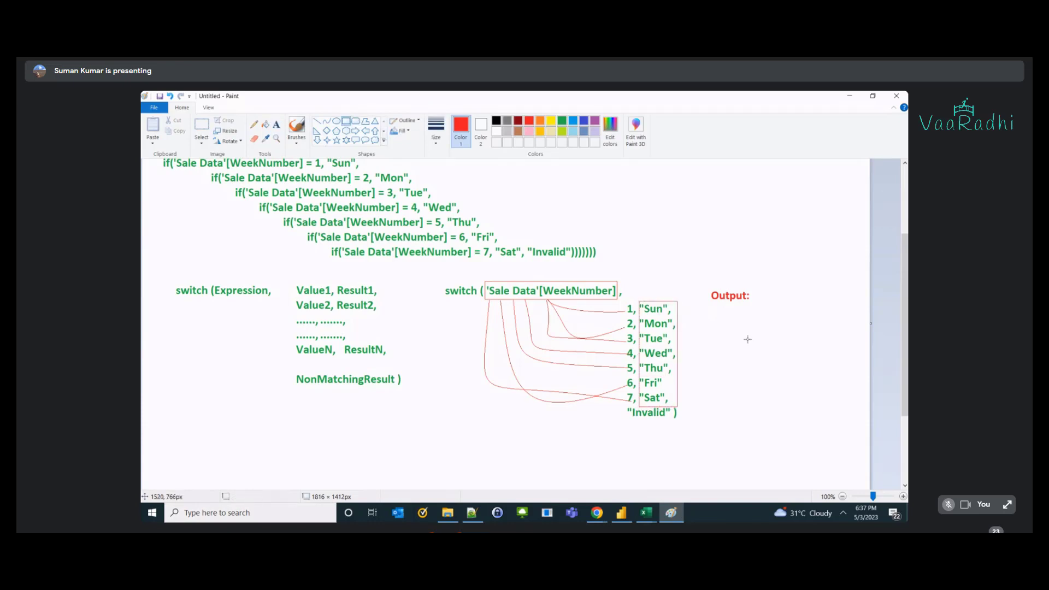
pyautogui.click(356, 131)
pyautogui.moveTo(676, 289); pyautogui.dragTo(713, 304)
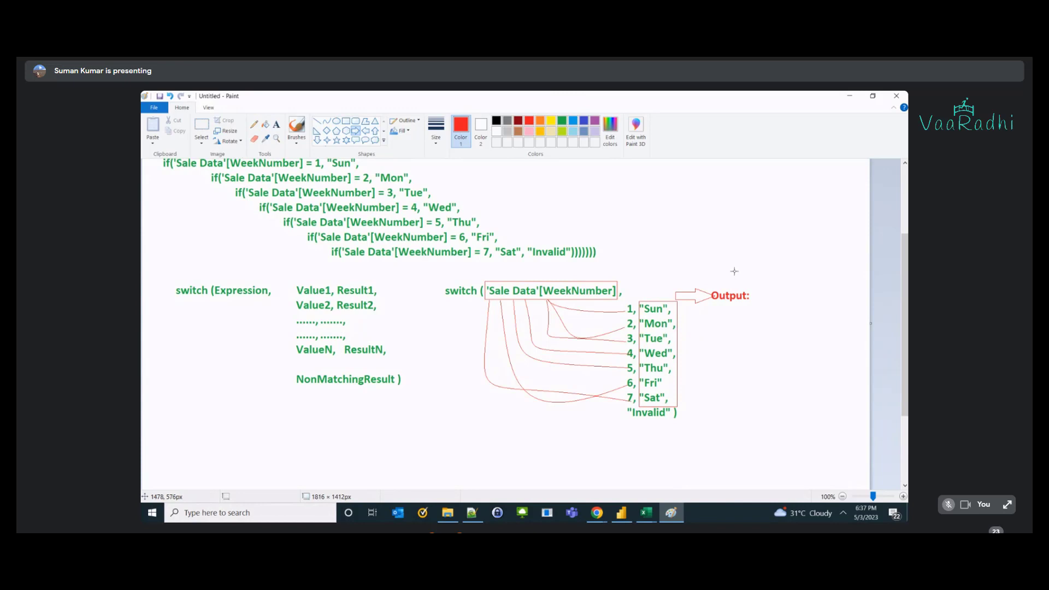
# - Switch to Power BI Desktop and add a new column named WeekNameThroughSwitch to the Sale Data table
pyautogui.scroll(2, 710, 296)
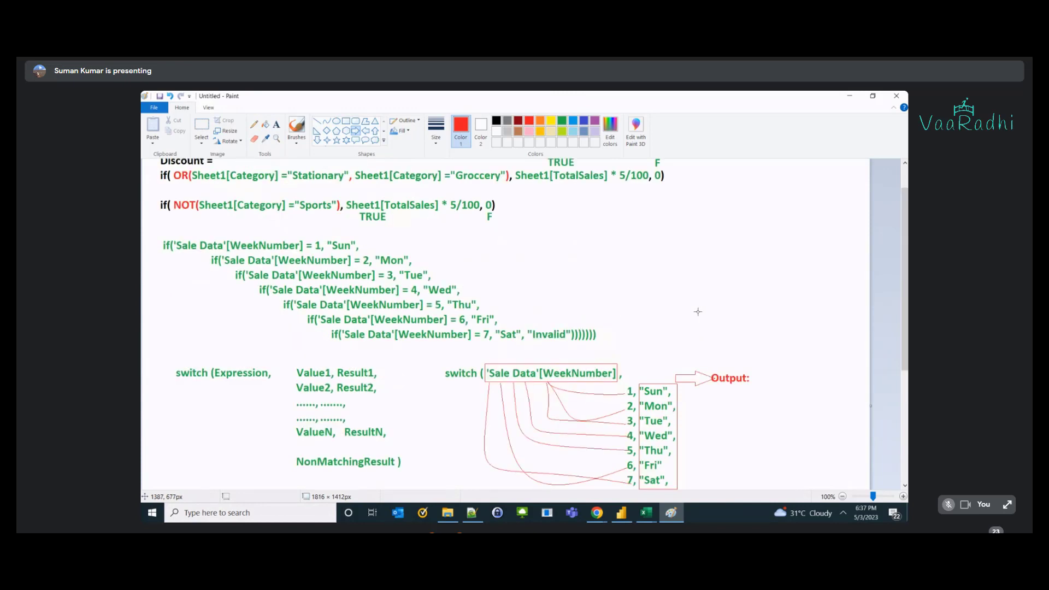
pyautogui.hotkey('alt', 'Tab')
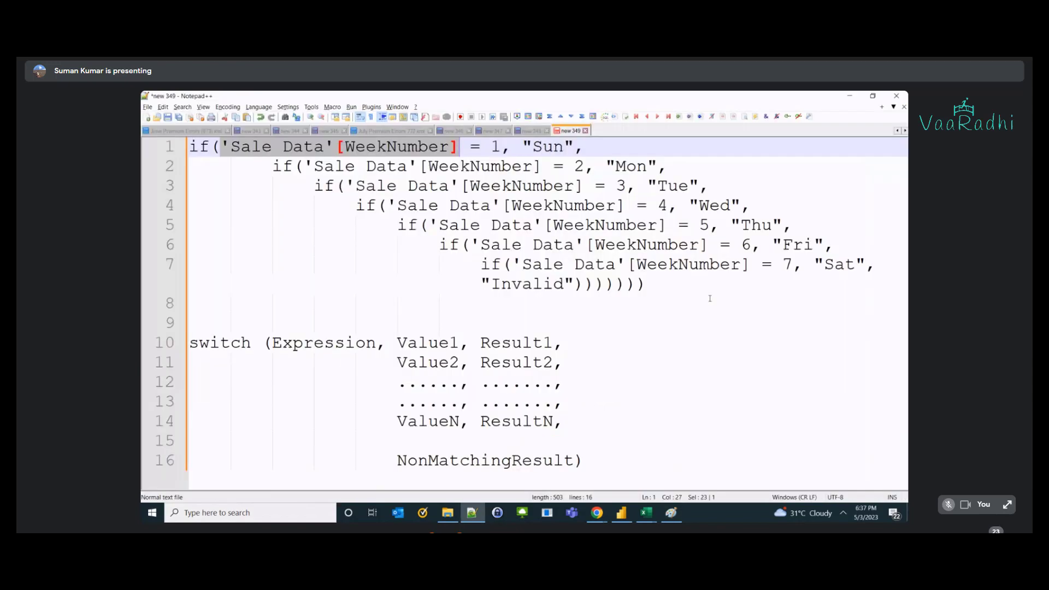
pyautogui.hotkey('alt', 'Tab')
pyautogui.hotkey('alt', 'Tab')
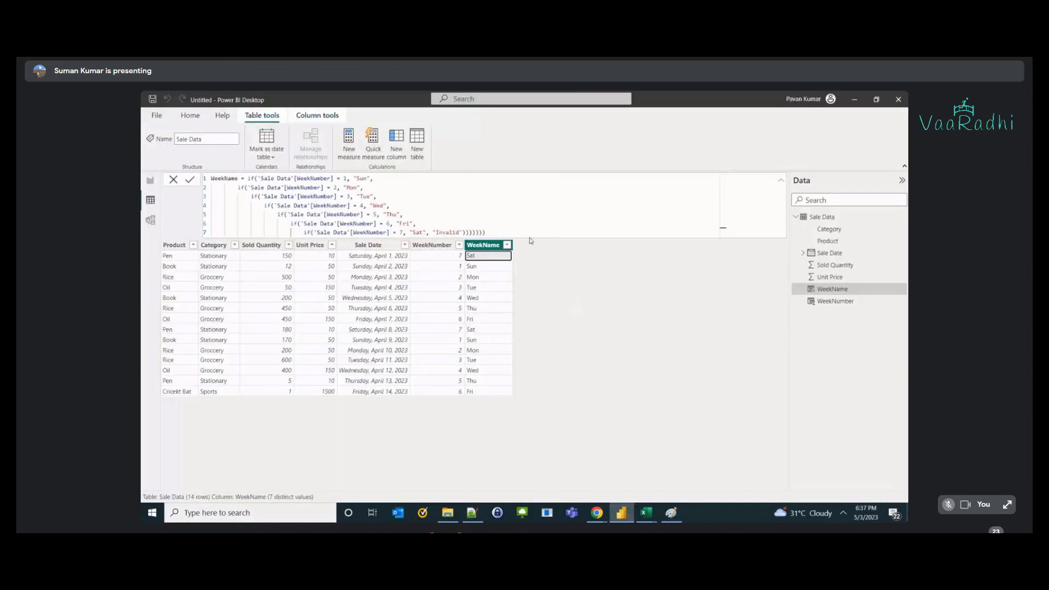
pyautogui.click(402, 152)
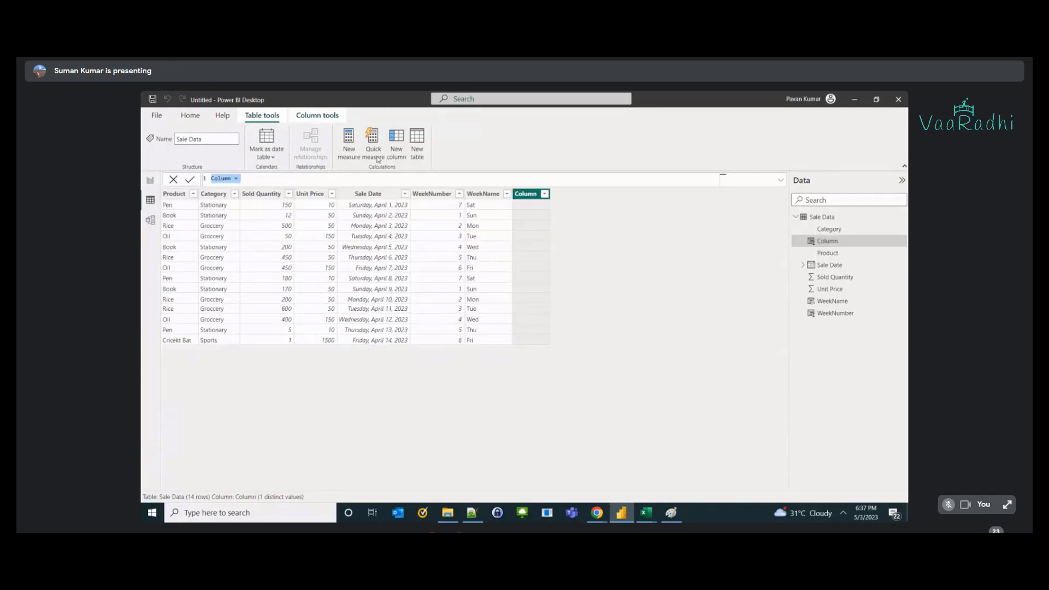
pyautogui.write('WeekNameThroughSwitch')
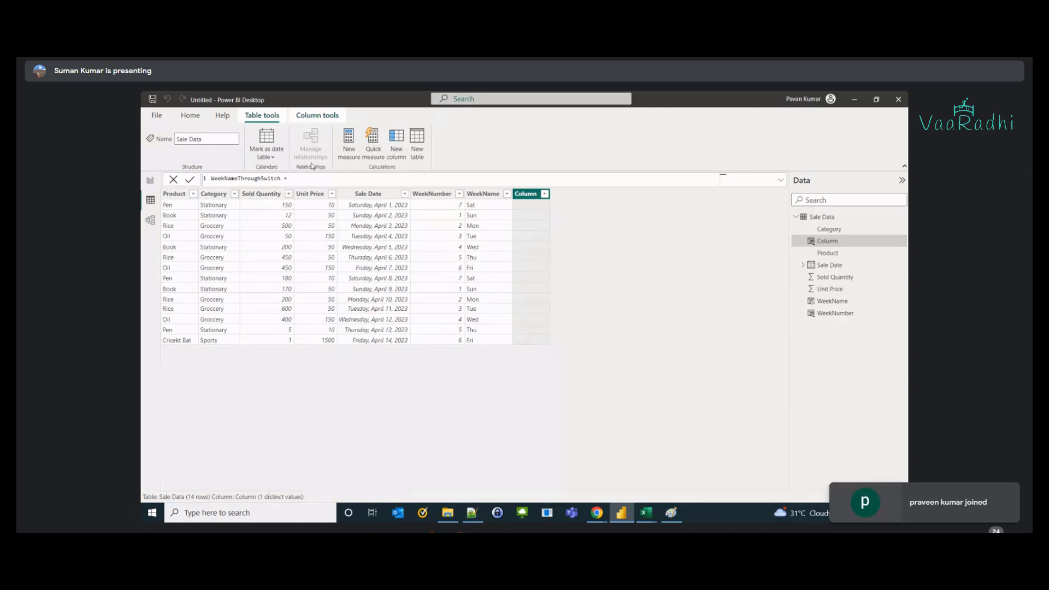
# - Start the column formula with the SWITCH function, using 'Sale Data'[WeekNumber] as the expression
pyautogui.write('swi')
pyautogui.press('Tab')
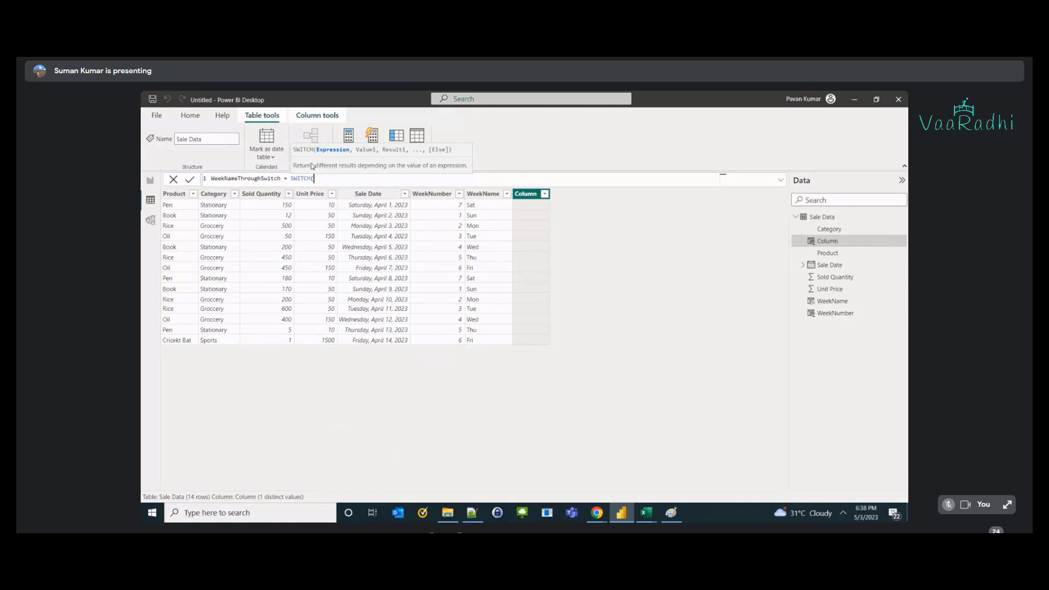
pyautogui.write('sale')
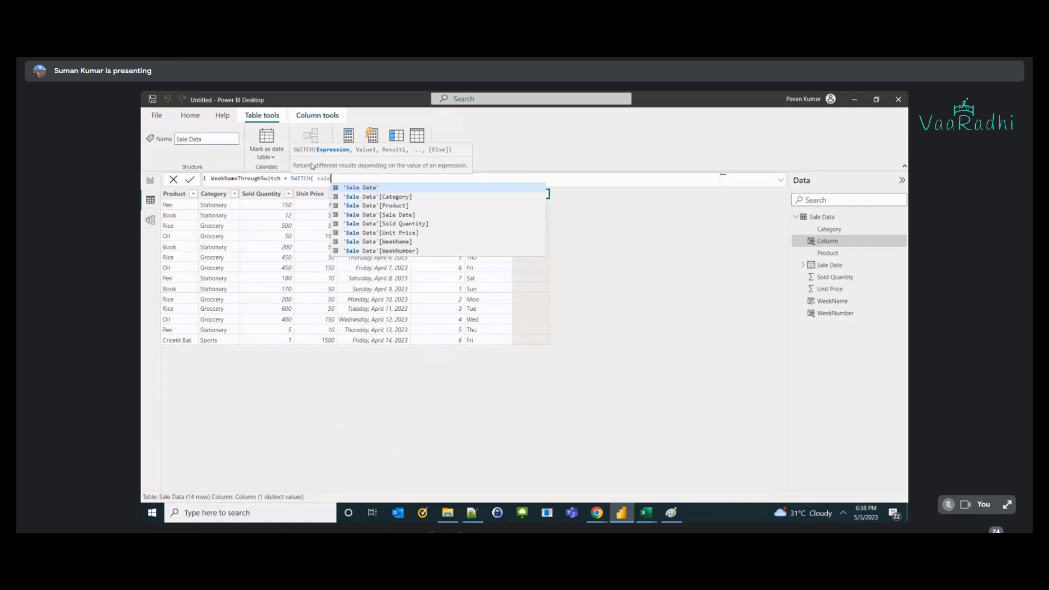
pyautogui.press('Down')
pyautogui.press('Down')
pyautogui.press('Down')
pyautogui.press('Down')
pyautogui.press('Down')
pyautogui.press('Down')
pyautogui.press('Down')
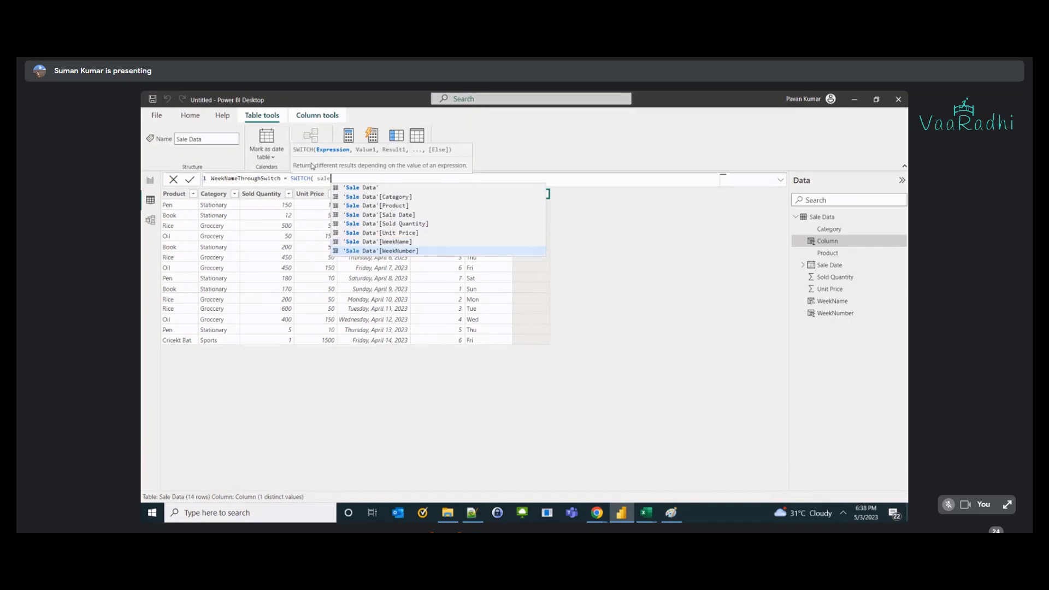
pyautogui.press('Tab')
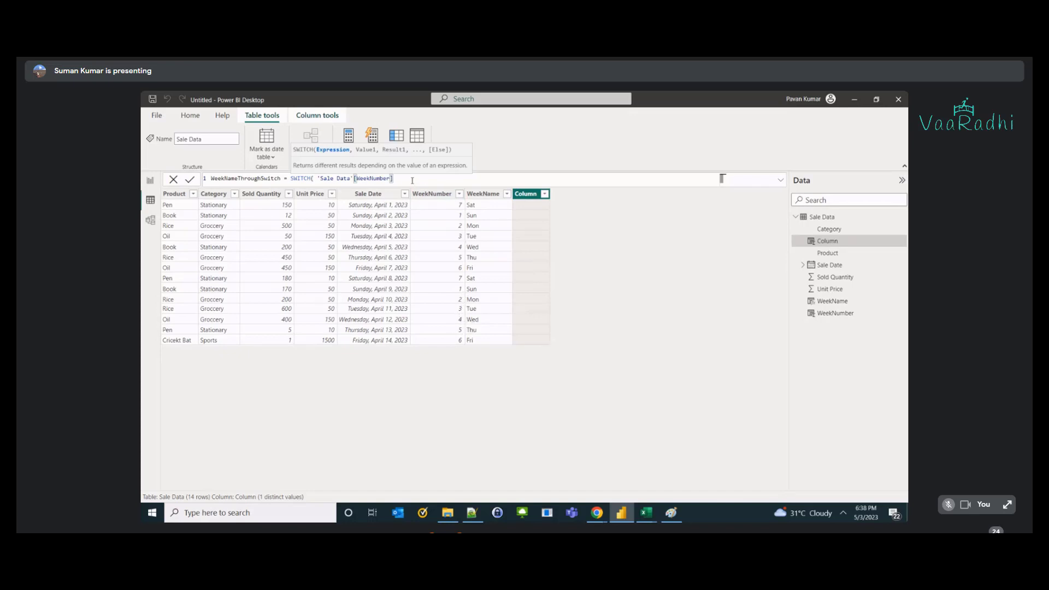
# - Complete the SWITCH formula with the value and weekday pairs 1, "Sun" through 7, "Sat" plus the fallback "Invalid", and commit it
pyautogui.write(', 1, "Sun", 2, "Mon", 3, "Tue", 4, "Wed", 5, "Thu", 6, "Fri", 7, "Sat", "Invalid" )')
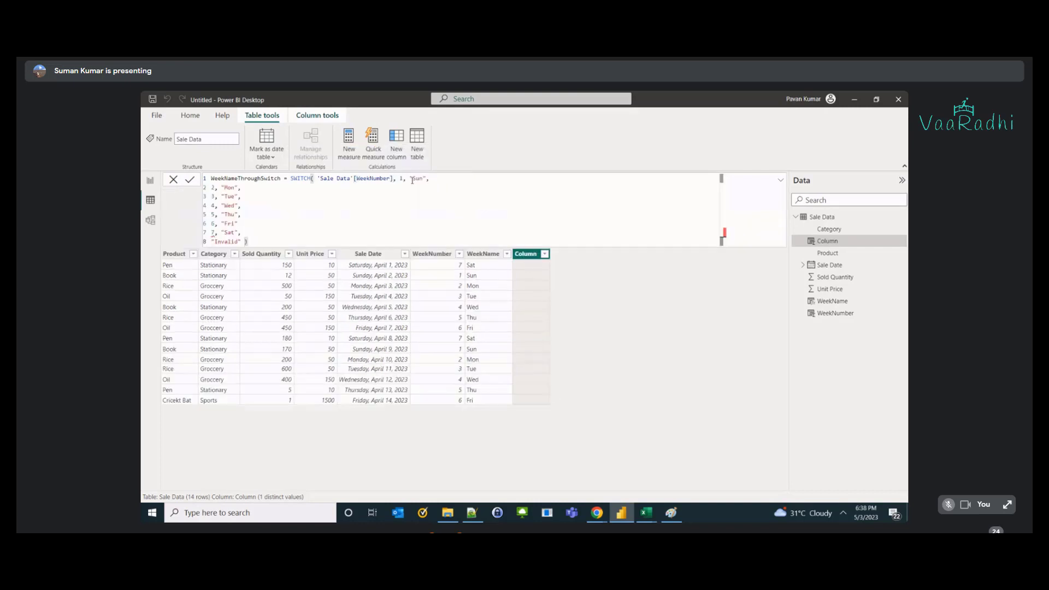
pyautogui.click(405, 180)
pyautogui.press('Return')
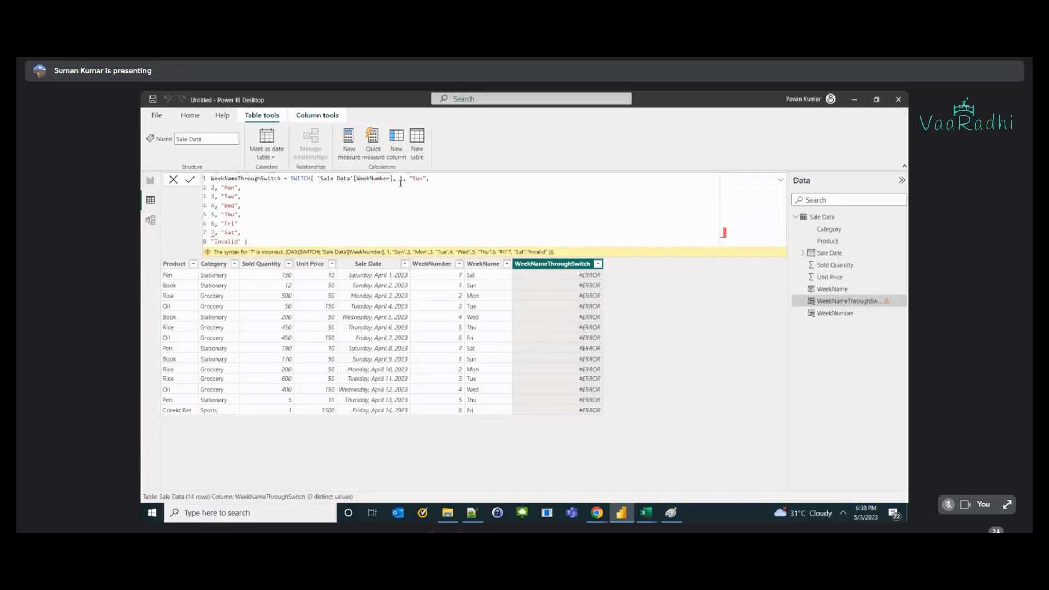
# - Insert the missing comma after "Fri" in the SWITCH formula and commit it again
pyautogui.click(214, 242)
pyautogui.moveTo(214, 233)
pyautogui.click(242, 225)
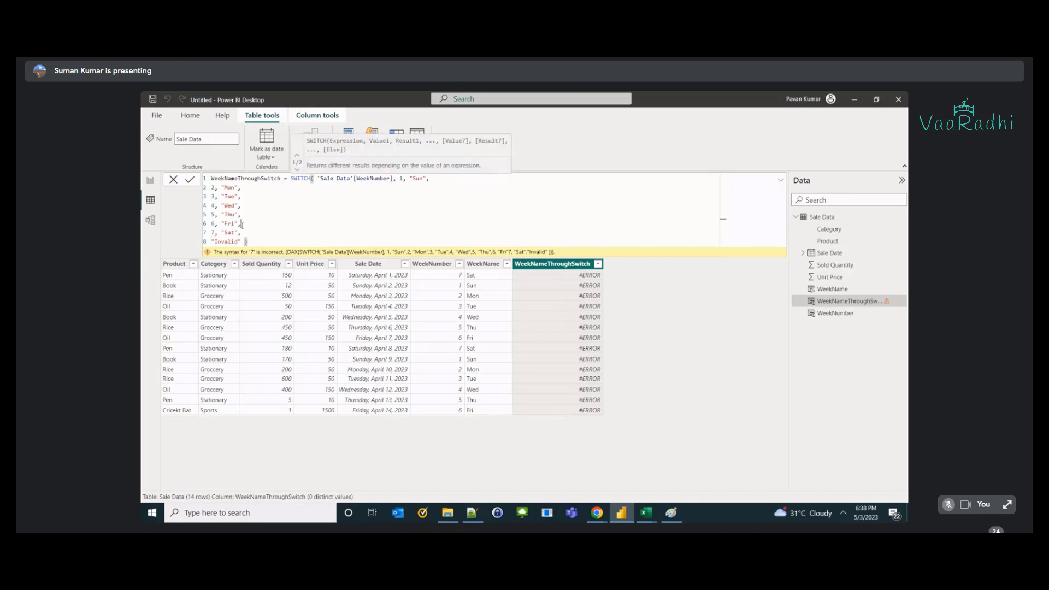
pyautogui.press('Return')
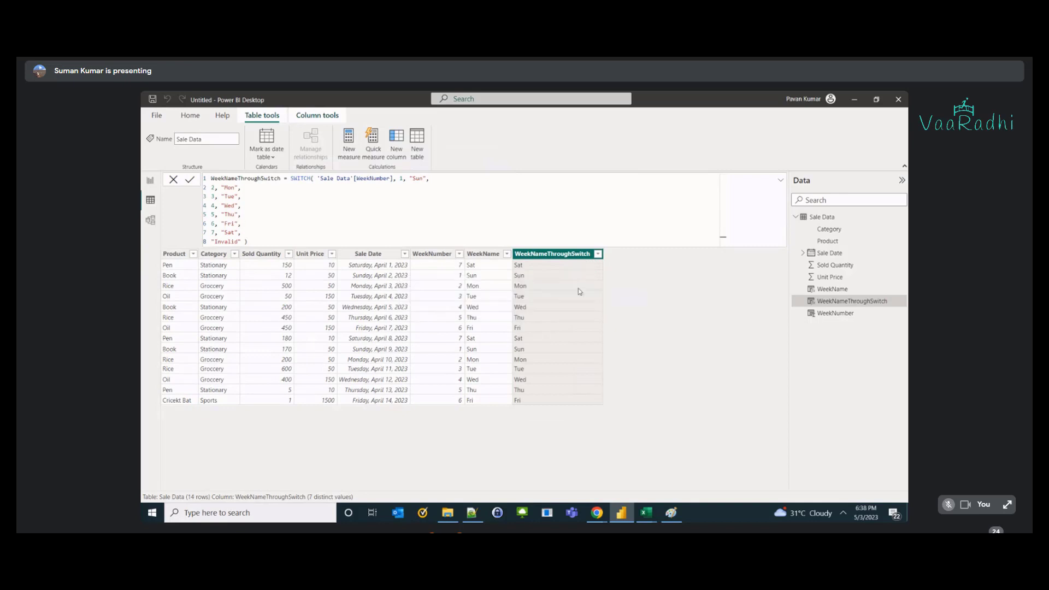
# - Compare the WeekName and WeekNameThroughSwitch columns, examining their row values and their nested IF and SWITCH formulas
pyautogui.click(466, 266)
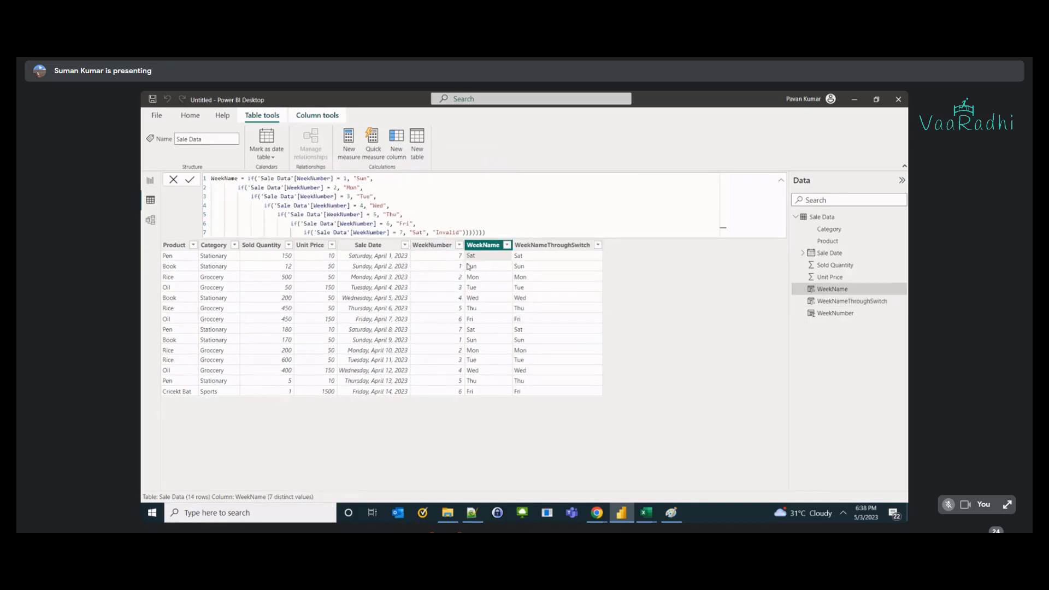
pyautogui.click(532, 259)
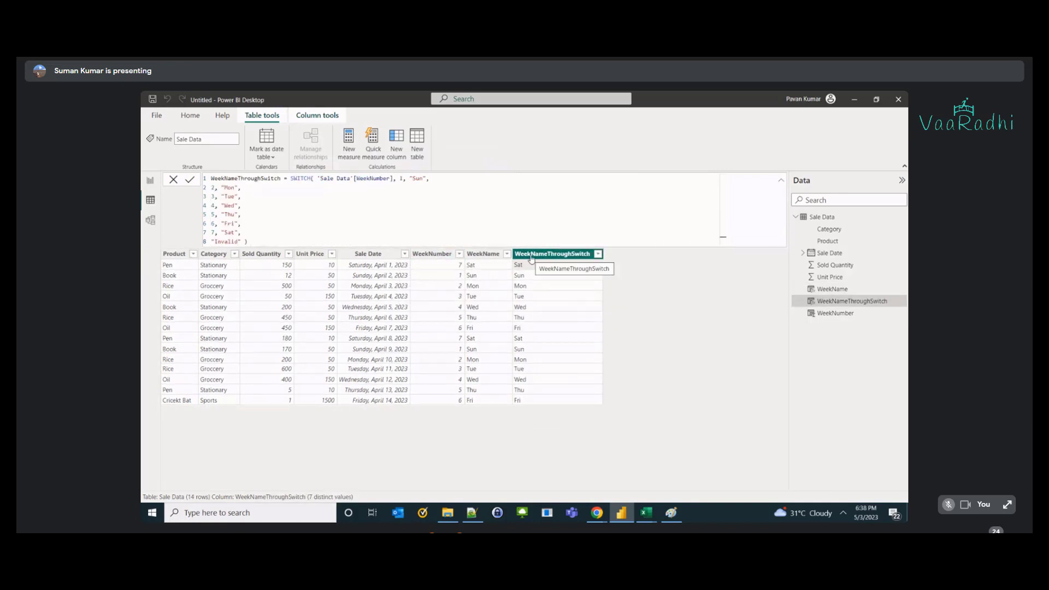
pyautogui.click(402, 180)
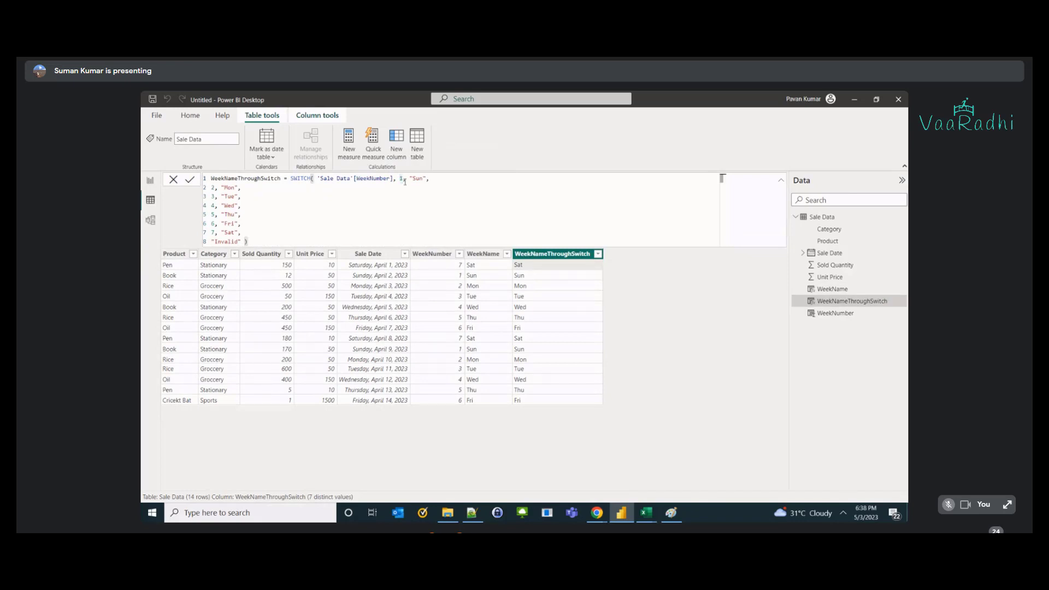
pyautogui.click(502, 391)
pyautogui.click(549, 391)
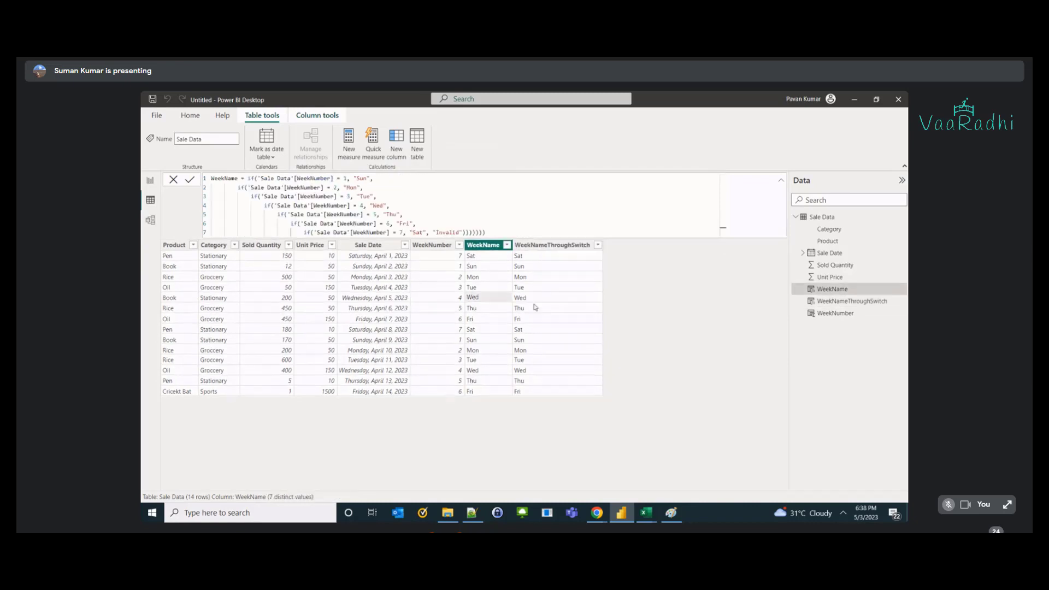
pyautogui.click(478, 288)
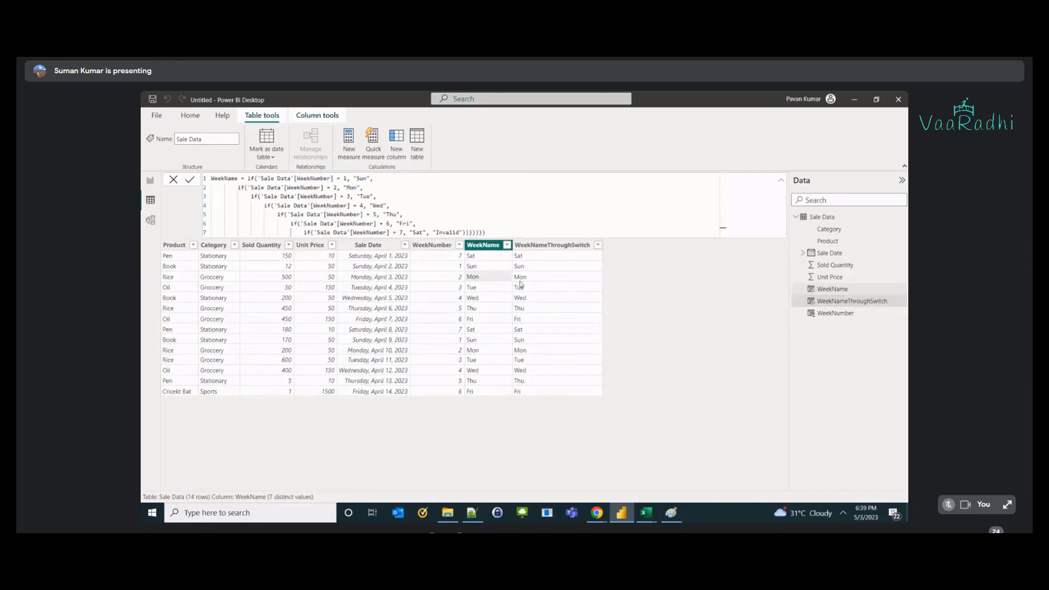
pyautogui.click(518, 281)
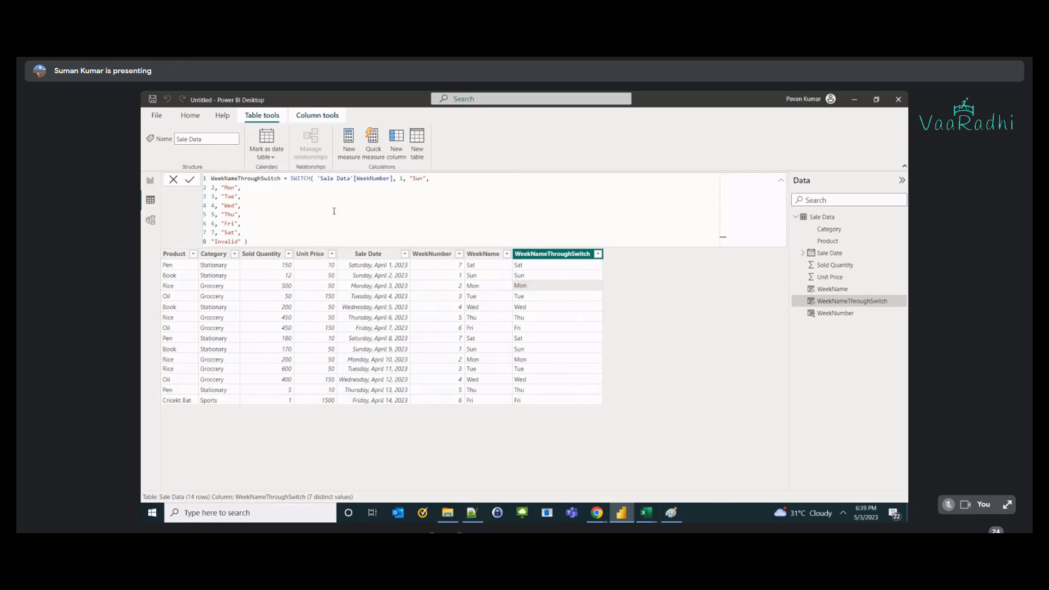
pyautogui.click(480, 257)
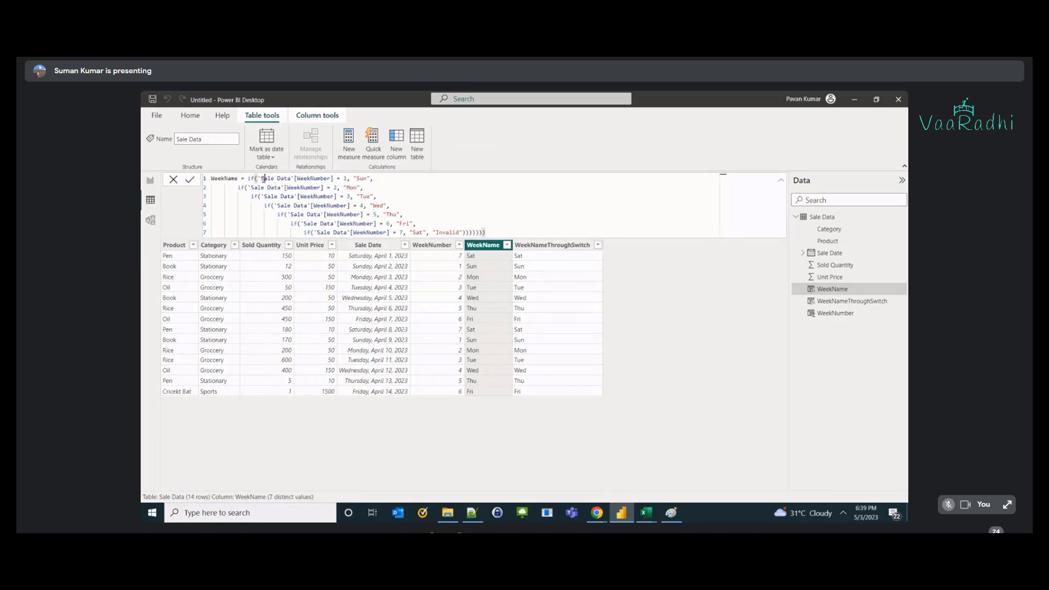
pyautogui.moveTo(263, 179); pyautogui.dragTo(335, 178)
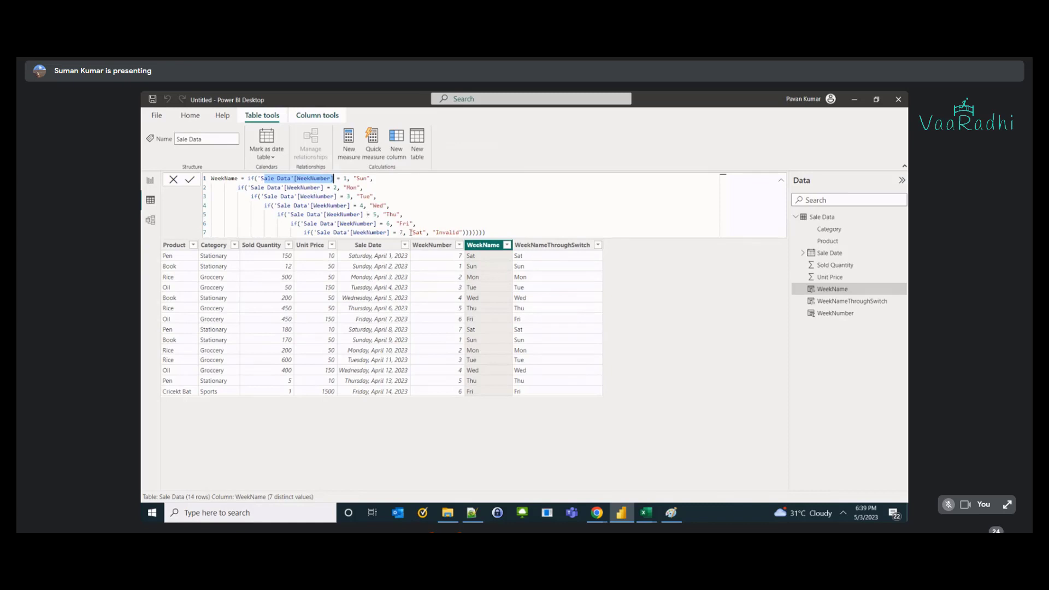
pyautogui.click(546, 245)
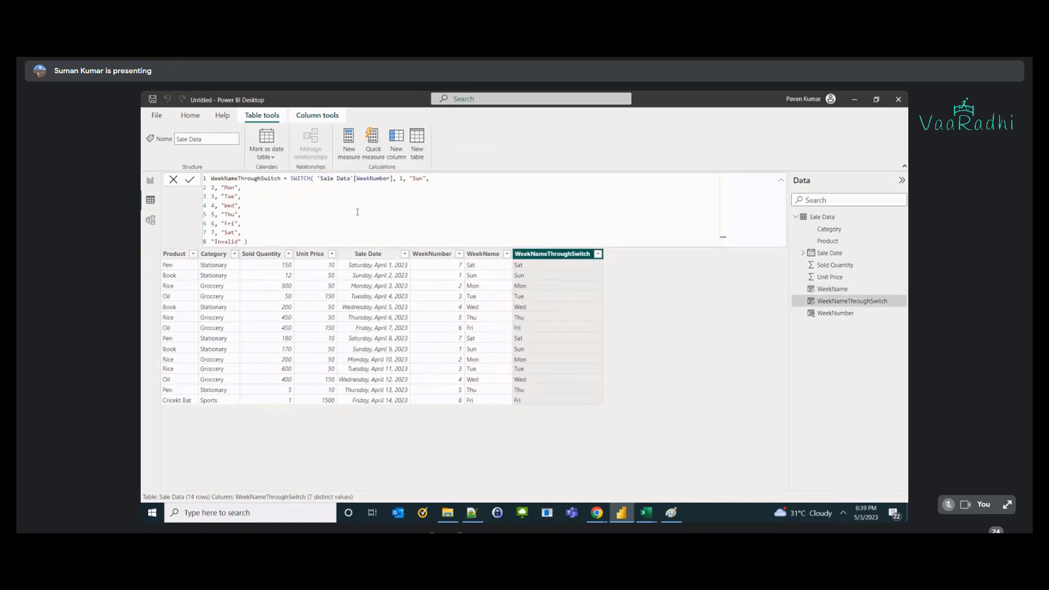
# - Switch to Paint and add the red text label "Nested IF" beside the nested if weekday formula
pyautogui.click(671, 512)
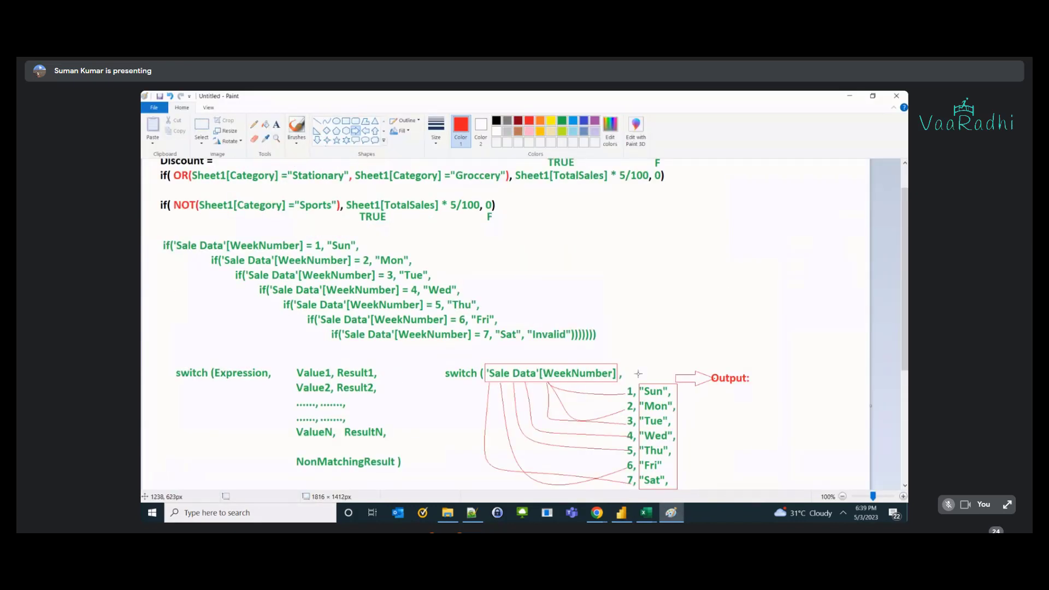
pyautogui.scroll(-3, 580, 348)
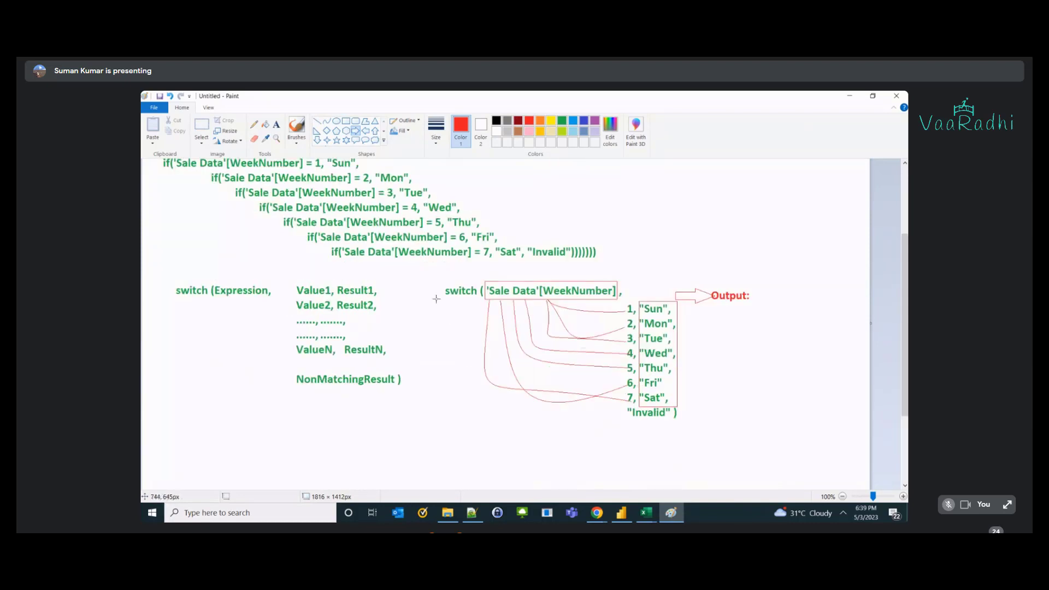
pyautogui.scroll(3, 625, 346)
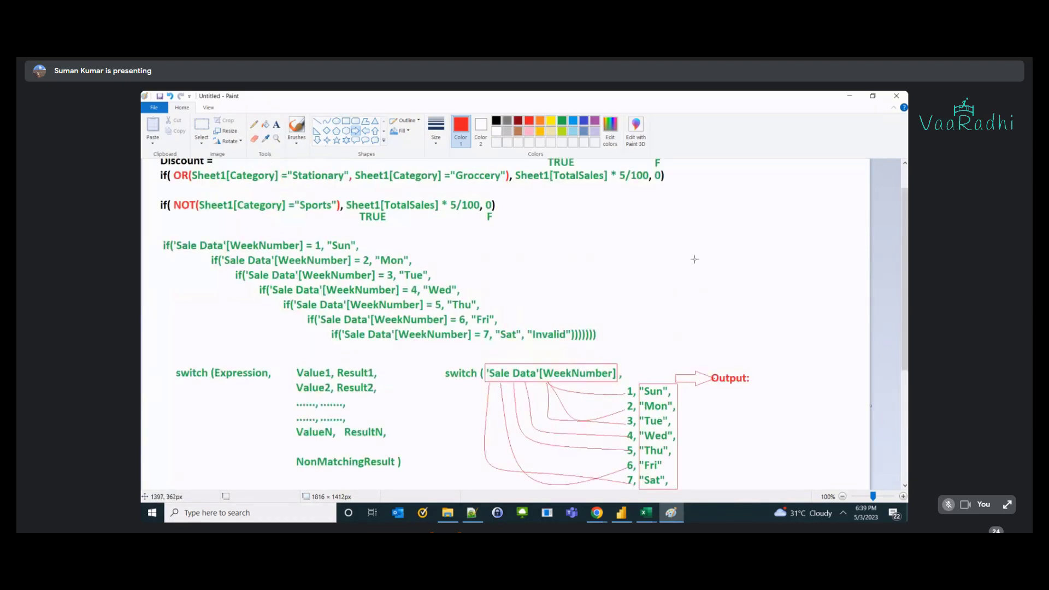
pyautogui.click(277, 124)
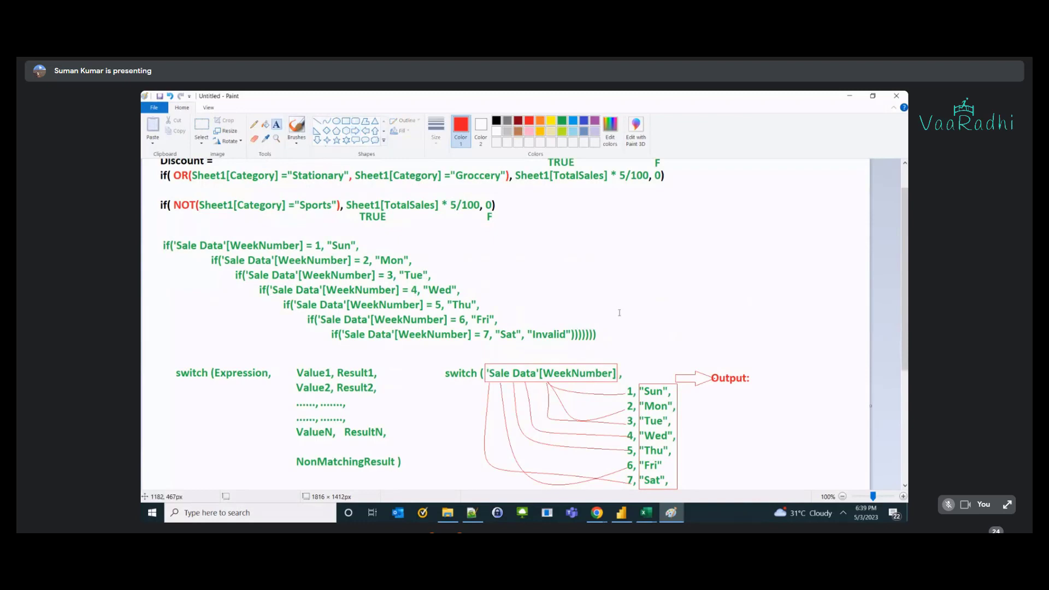
pyautogui.click(476, 268)
pyautogui.write('N')
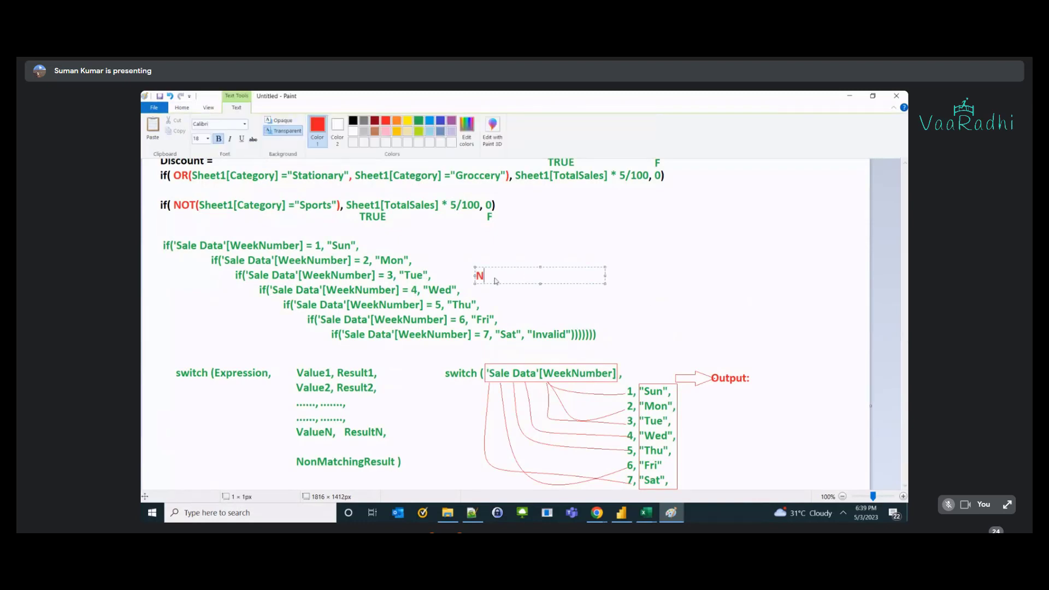
pyautogui.write('ested IF st')
pyautogui.press('BackSpace')
pyautogui.press('BackSpace')
pyautogui.click(564, 307)
# - Move the whole switch block, including the generic syntax, example and output arrow, slightly down to make room above it
pyautogui.scroll(-3, 564, 308)
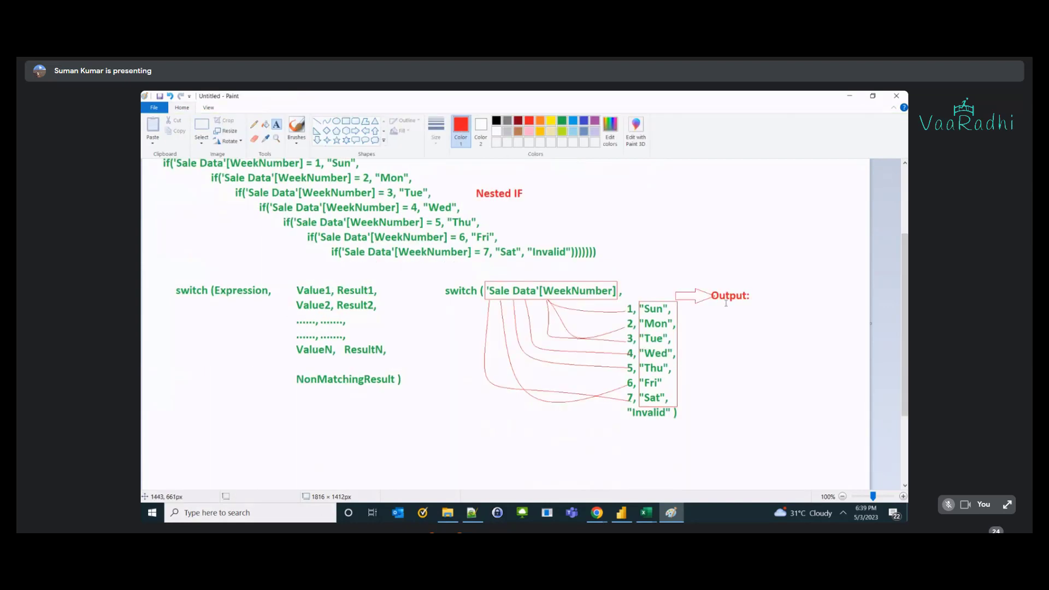
pyautogui.click(203, 129)
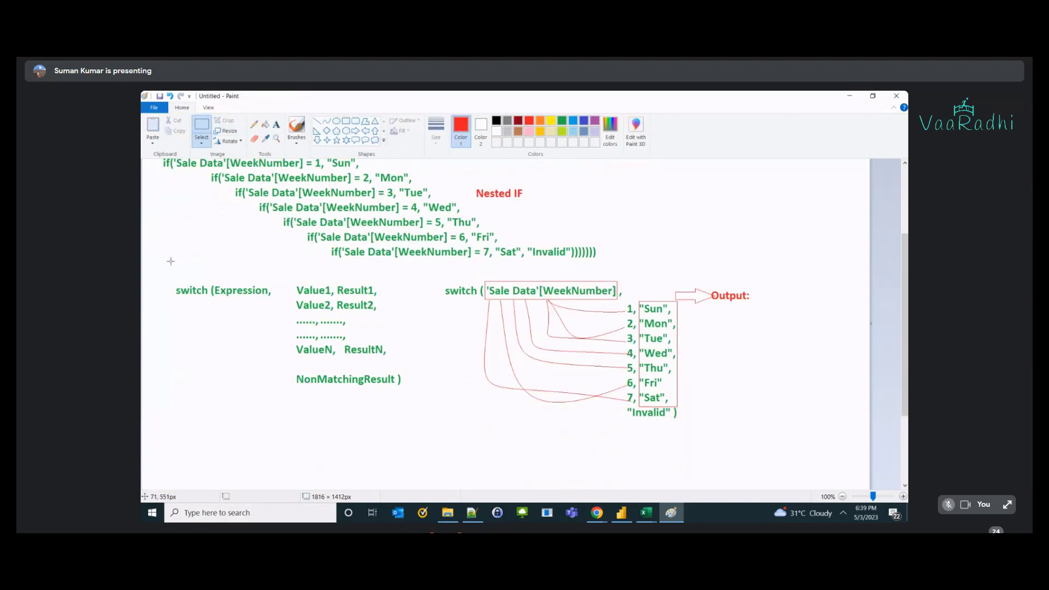
pyautogui.moveTo(167, 275); pyautogui.dragTo(763, 449)
pyautogui.moveTo(669, 374); pyautogui.dragTo(675, 411)
pyautogui.click(682, 263)
# - Add the red heading "Syntax" above the generic switch (Expression, Value1, Result1) notes
pyautogui.click(277, 125)
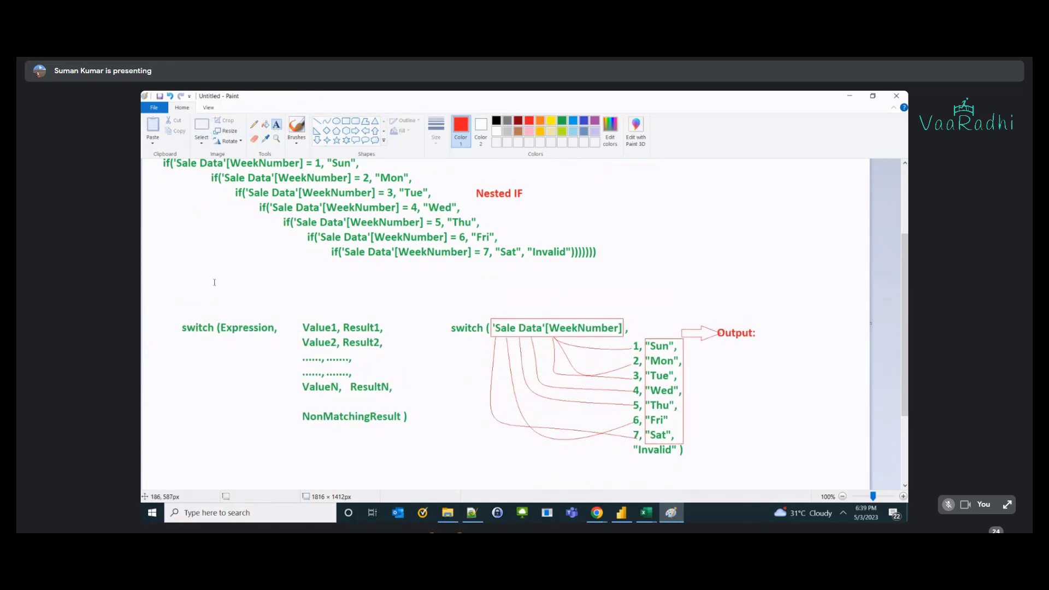
pyautogui.click(204, 295)
pyautogui.write('Sbnt')
pyautogui.press('BackSpace')
pyautogui.press('BackSpace')
pyautogui.press('BackSpace')
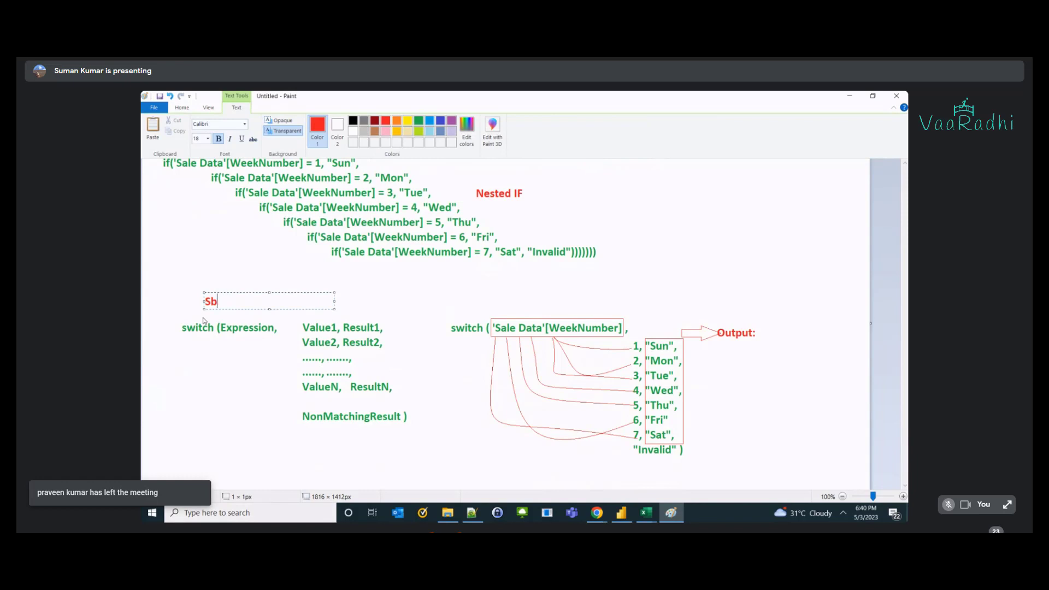
pyautogui.write('yb')
pyautogui.press('BackSpace')
pyautogui.write('ntax')
pyautogui.click(483, 307)
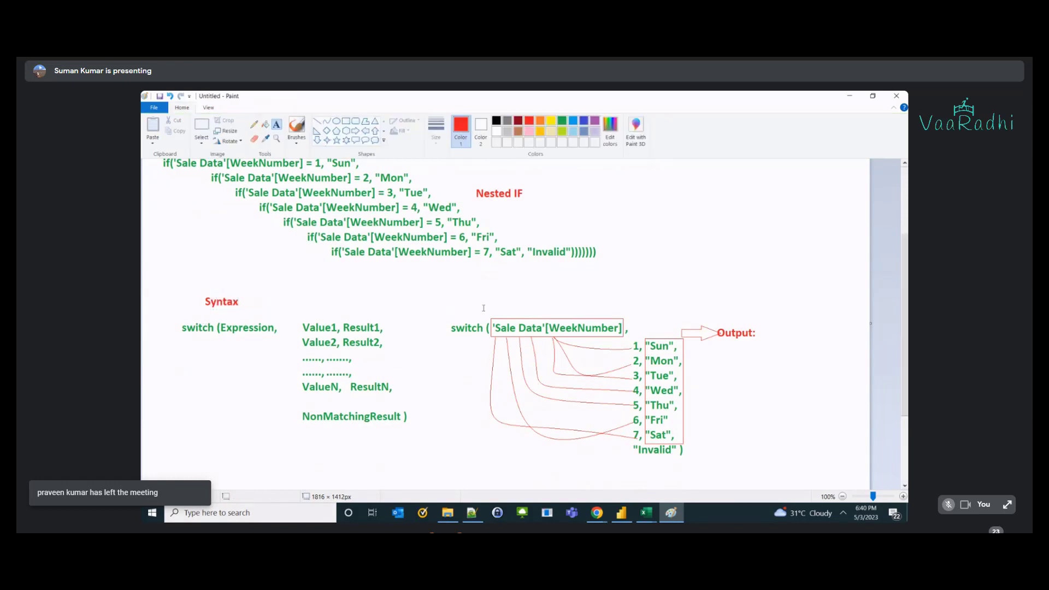
pyautogui.click(464, 296)
pyautogui.click(462, 307)
pyautogui.click(462, 306)
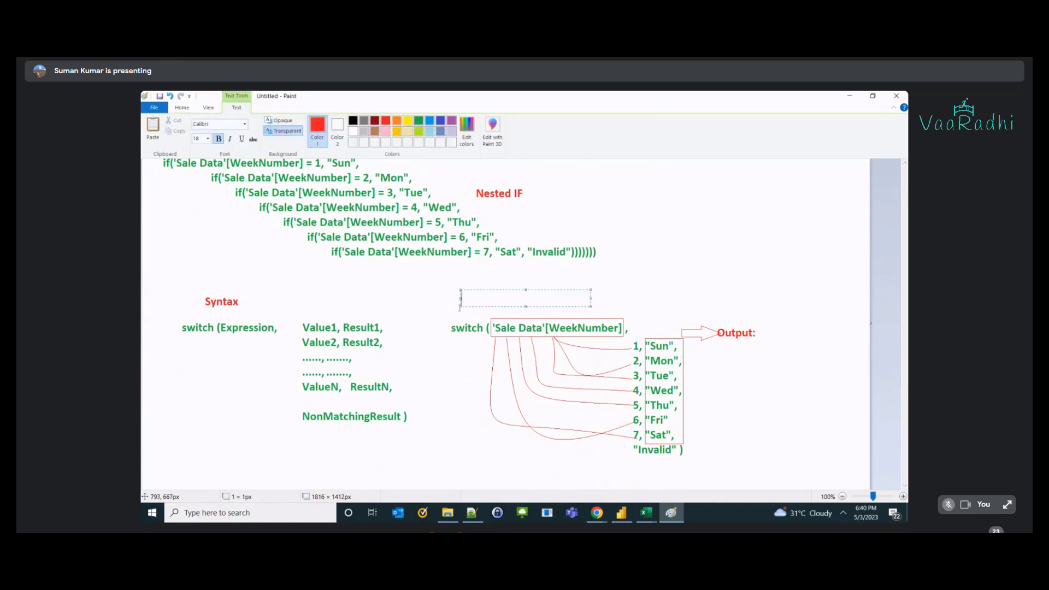
pyautogui.write('Actual')
pyautogui.write(' DAX Sw')
pyautogui.write('itch')
pyautogui.press('BackSpace')
pyautogui.press('BackSpace')
pyautogui.press('BackSpace')
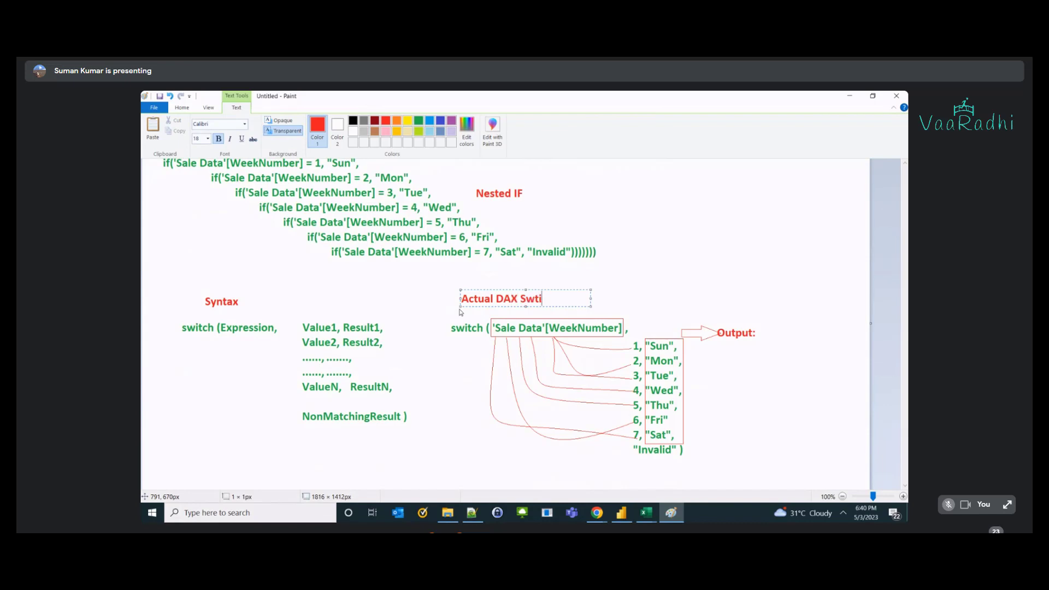
pyautogui.press('BackSpace')
pyautogui.write('itch')
pyautogui.moveTo(592, 305); pyautogui.dragTo(761, 298)
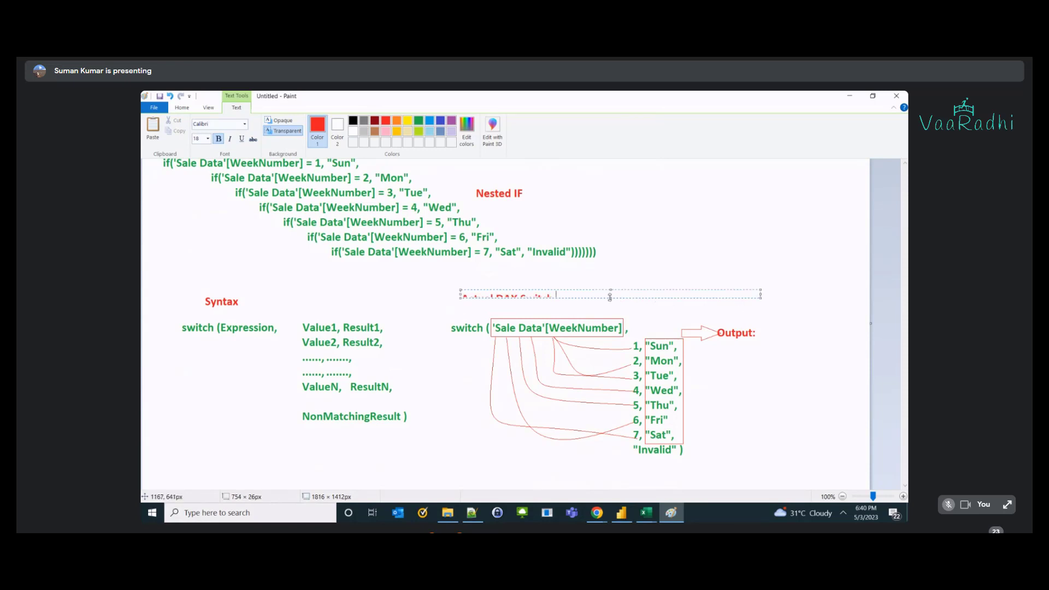
pyautogui.moveTo(610, 291); pyautogui.dragTo(611, 296)
pyautogui.click(473, 290)
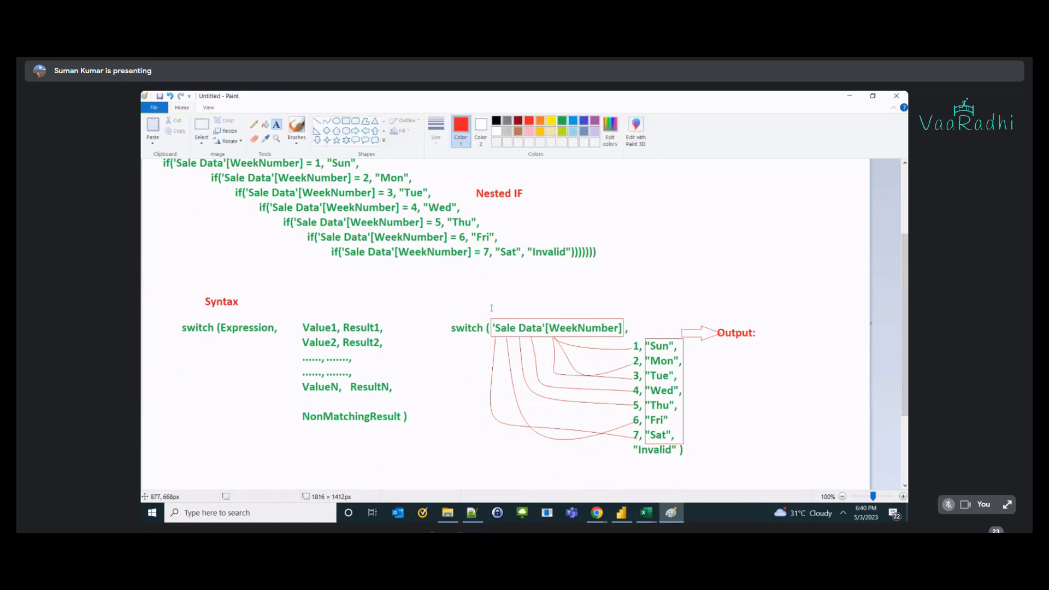
# - Add the red heading "DAX SWITCH works Same like NESTED IF" above the 'Sale Data'[WeekNumber] switch example, widening its text box to fit
pyautogui.click(473, 290)
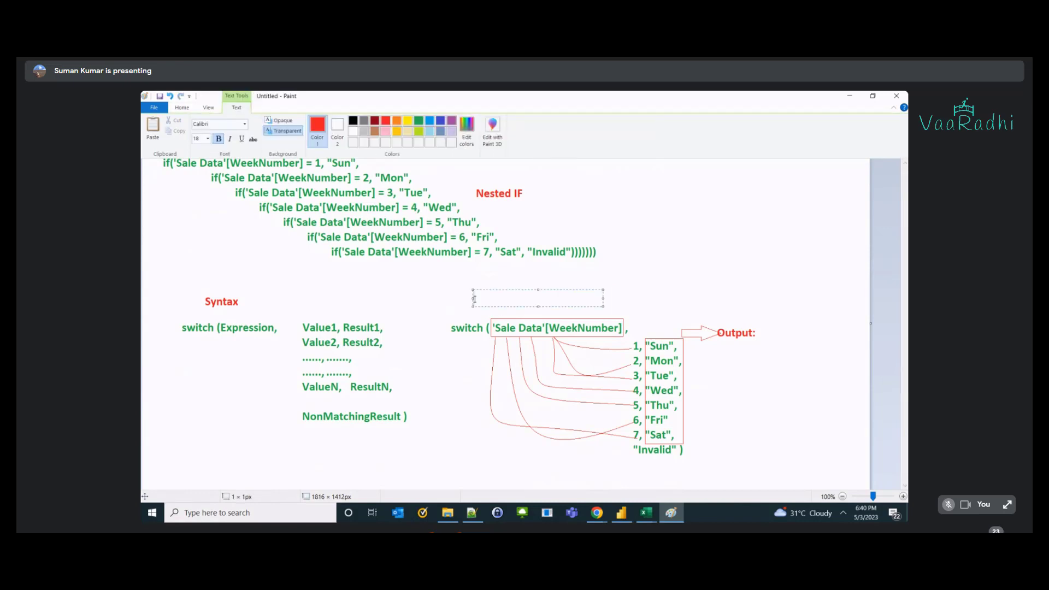
pyautogui.write('DAX SWITCH works')
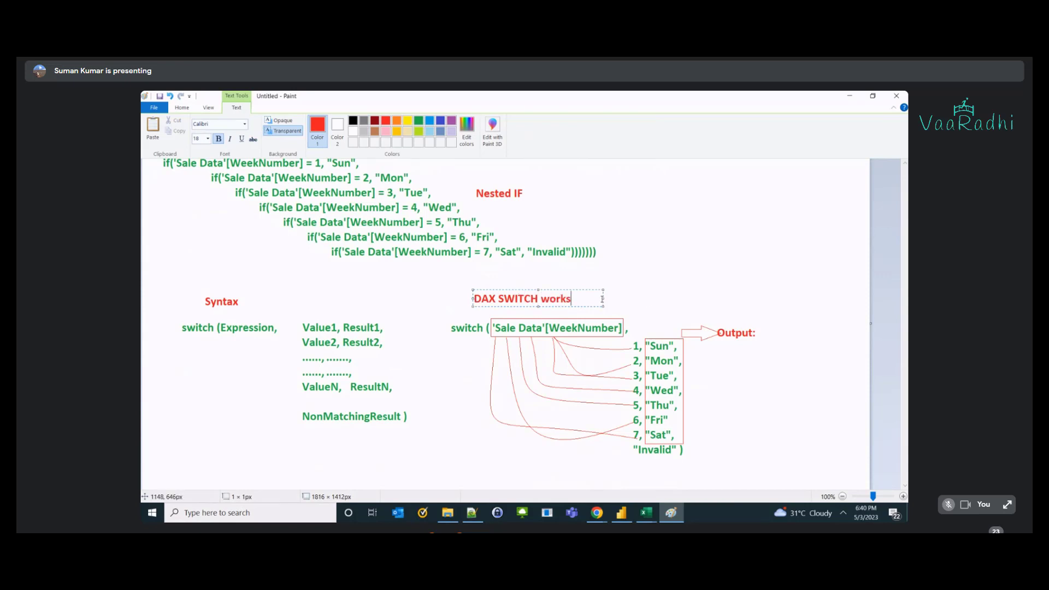
pyautogui.moveTo(603, 300); pyautogui.dragTo(776, 310)
pyautogui.write('Same like NE')
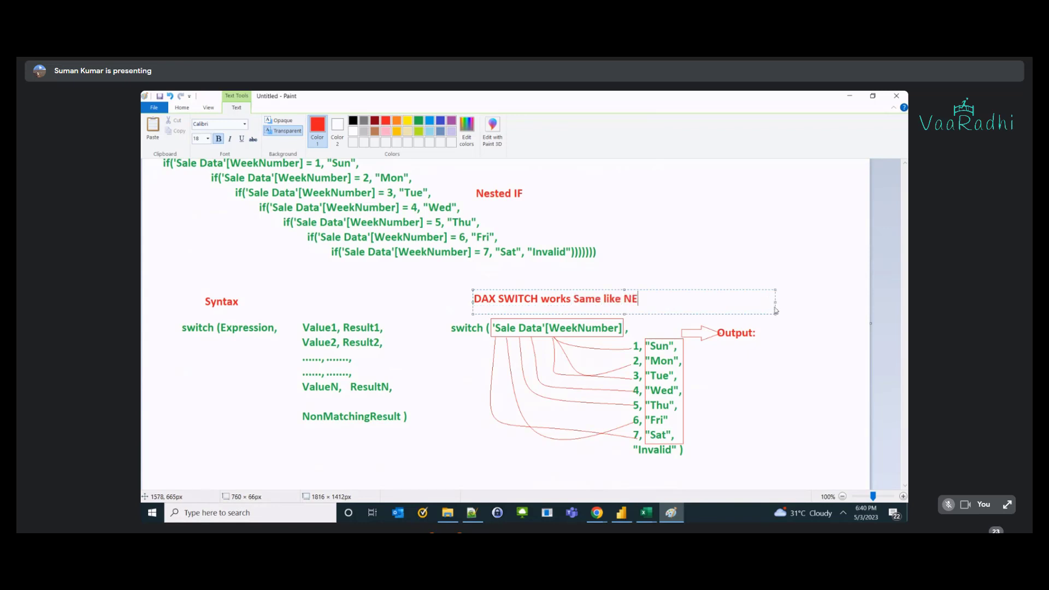
pyautogui.write('STED ID')
pyautogui.press('BackSpace')
pyautogui.write('F')
pyautogui.click(682, 313)
# - Save the notes in the PowerBI folder as the PNG image "DAX - NOT and SWITCH"
pyautogui.scroll(3, 683, 313)
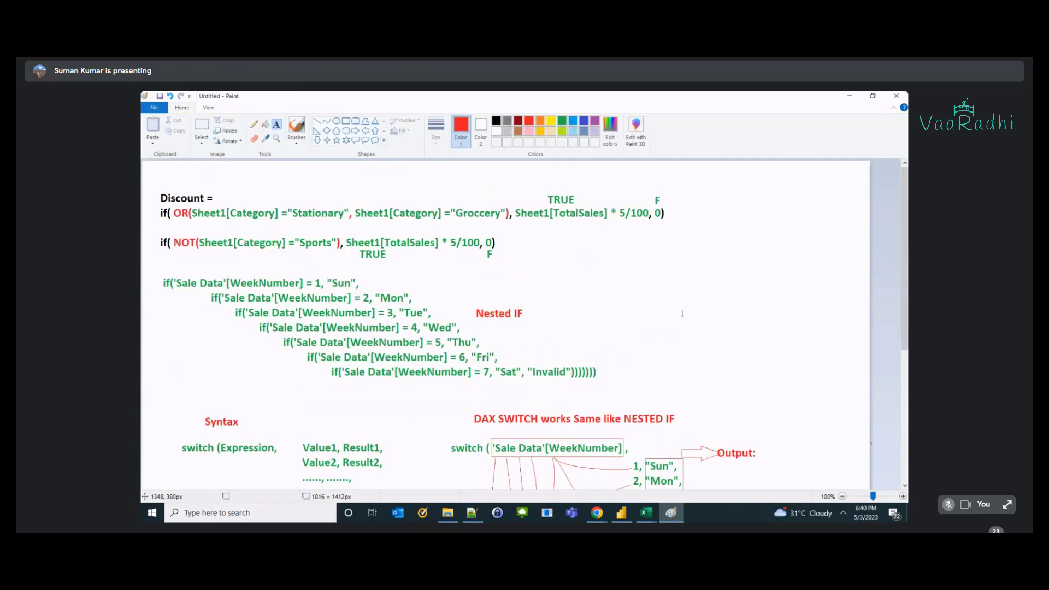
pyautogui.scroll(-3, 608, 356)
pyautogui.scroll(-3, 609, 356)
pyautogui.hotkey('ctrl', 's')
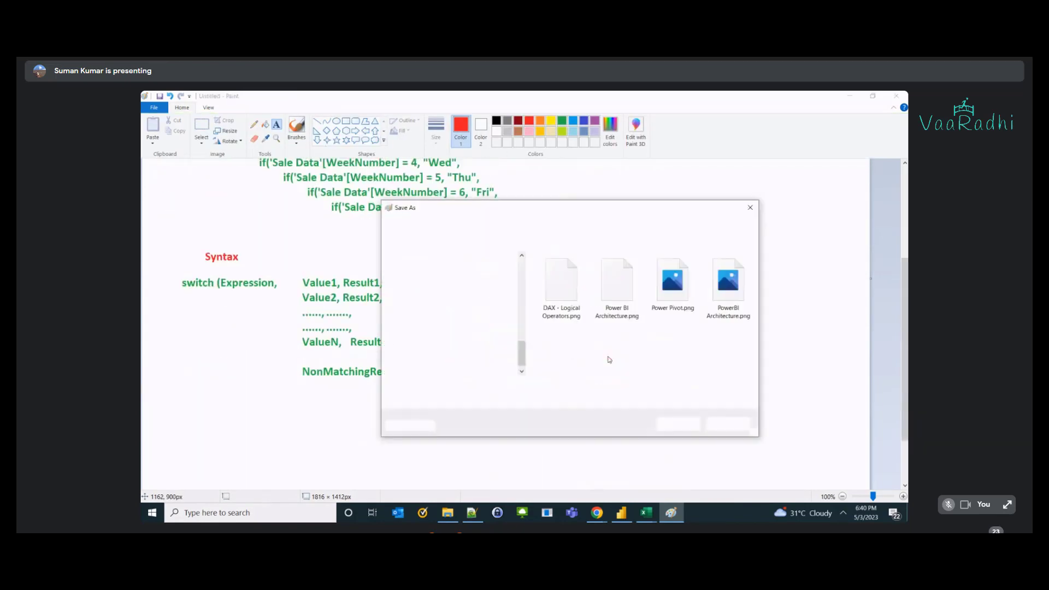
pyautogui.write('DA')
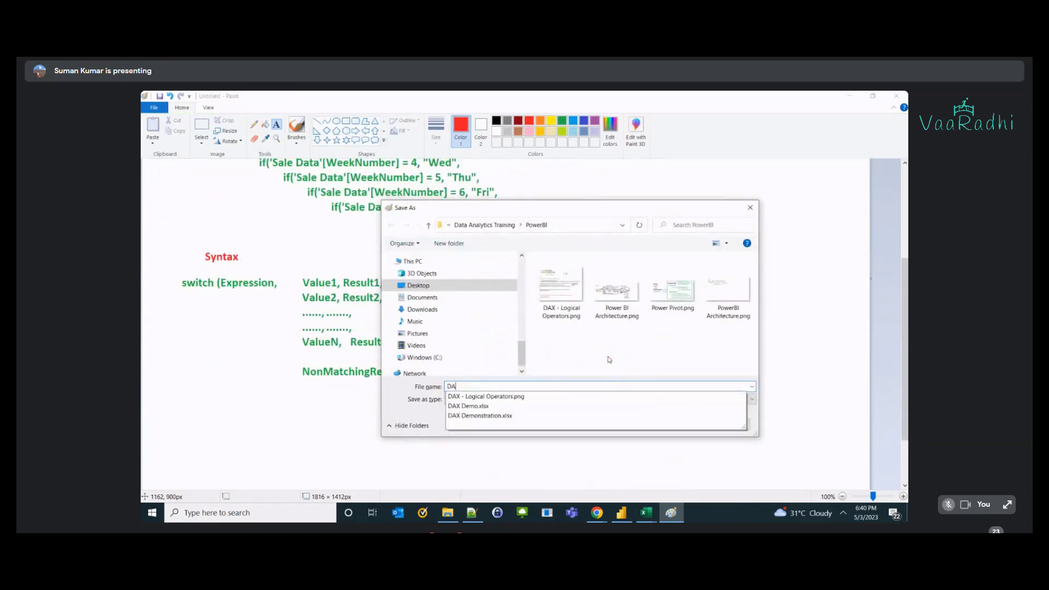
pyautogui.write('X - NOT and SWITCH')
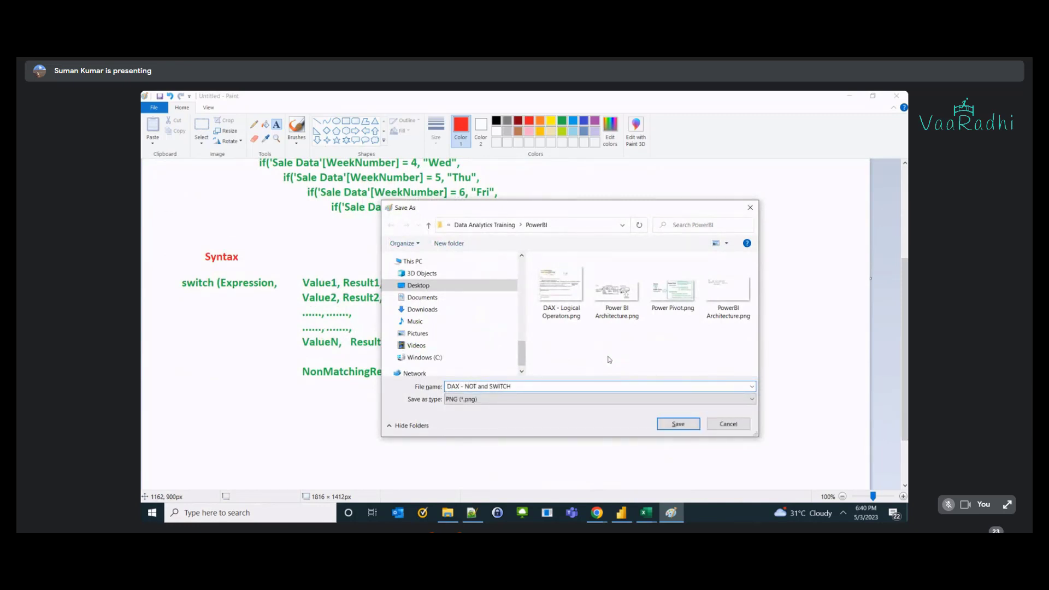
pyautogui.press('Return')
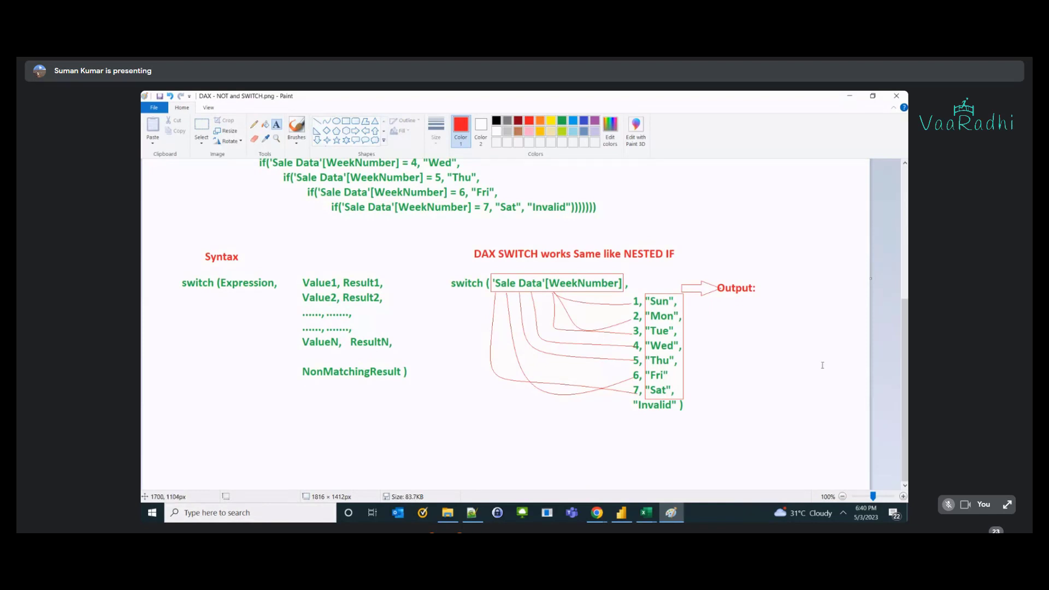
# - Crop the empty margins by shrinking the canvas from its lower corner to about 1625 x 1219 px
pyautogui.scroll(-3, 809, 386)
pyautogui.moveTo(873, 495); pyautogui.dragTo(768, 384)
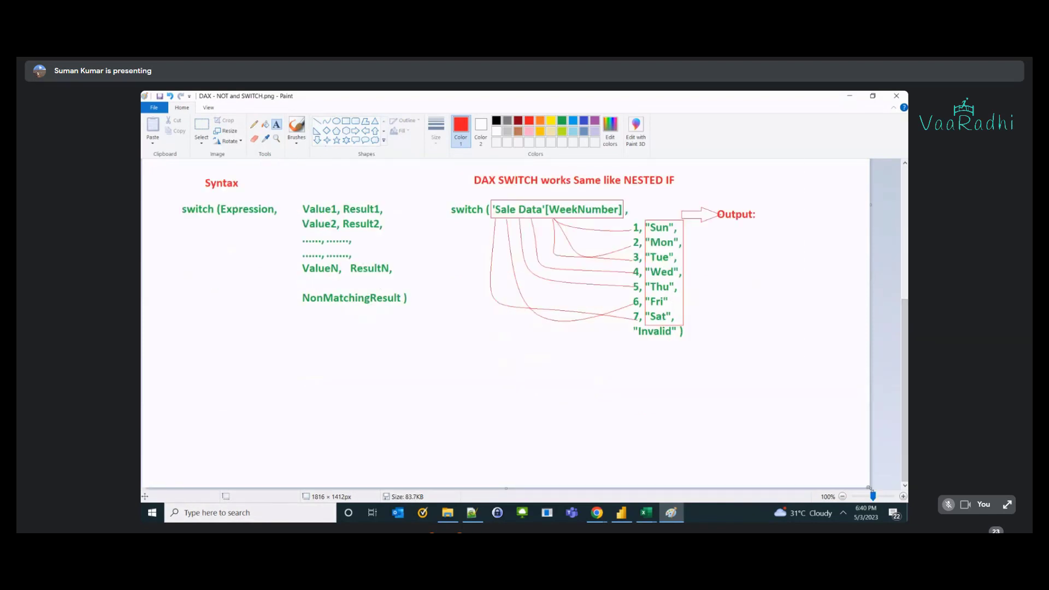
pyautogui.scroll(9, 729, 326)
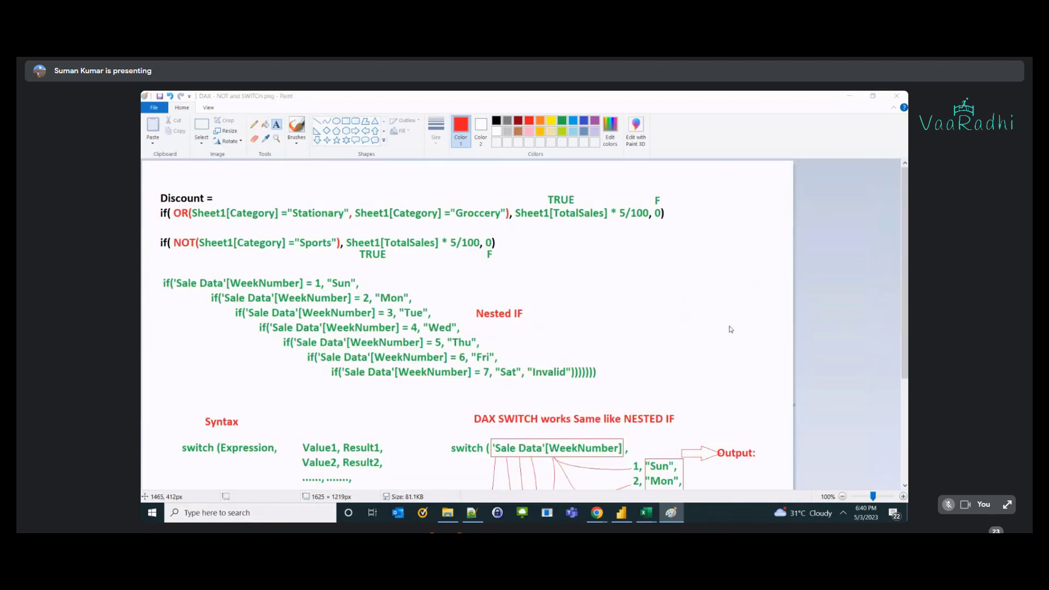
# - Switch back to Power BI and add a new calculated column to the Sale Data table
pyautogui.hotkey('alt', 'Tab')
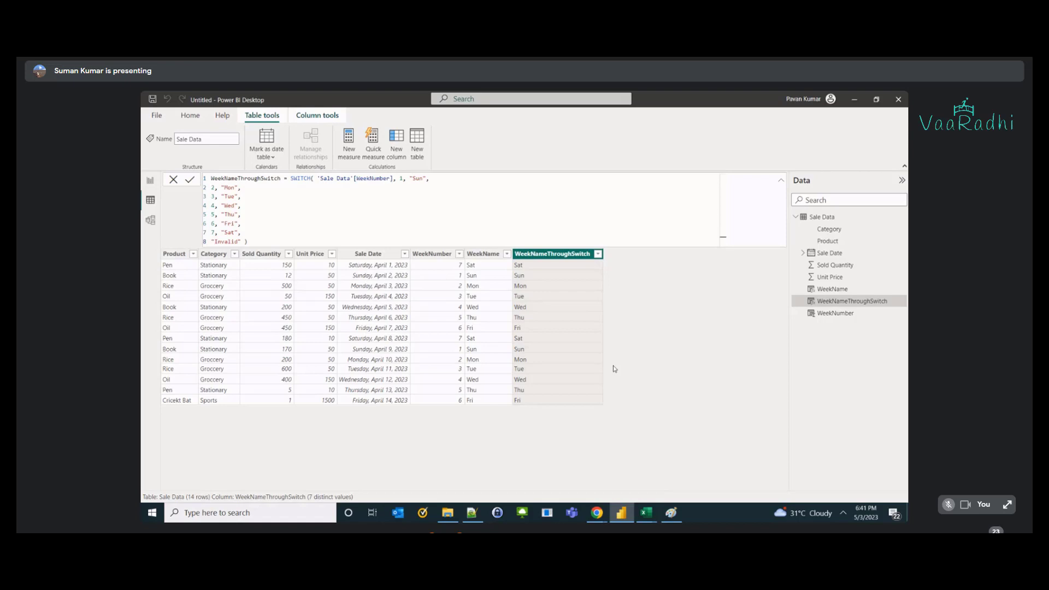
pyautogui.hotkey('alt', 'Tab')
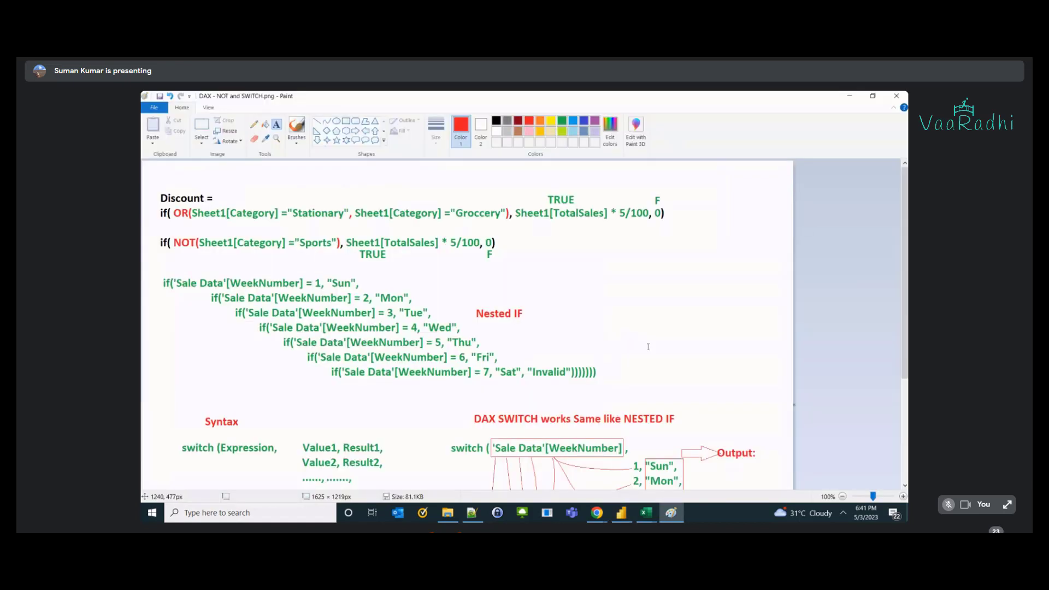
pyautogui.scroll(-5, 318, 401)
pyautogui.hotkey('alt', 'Tab')
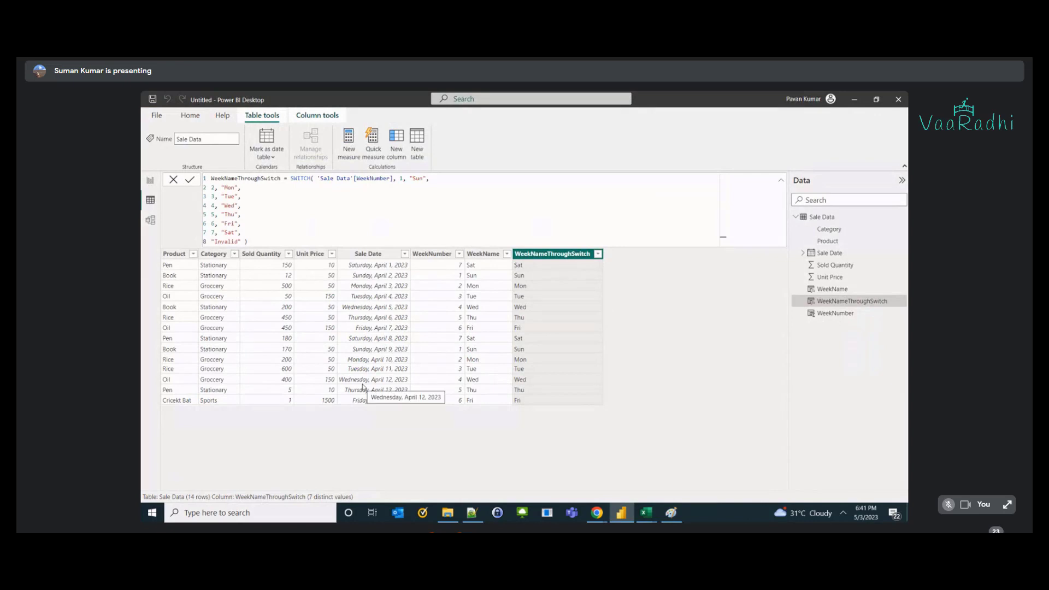
pyautogui.click(400, 159)
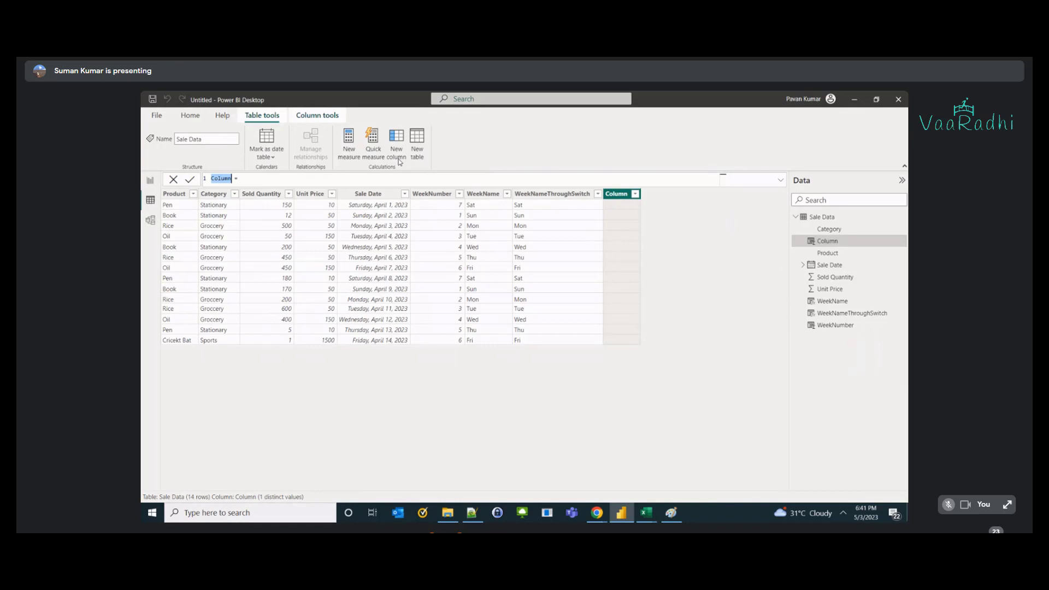
pyautogui.write('Discount')
pyautogui.press('End')
pyautogui.write('if')
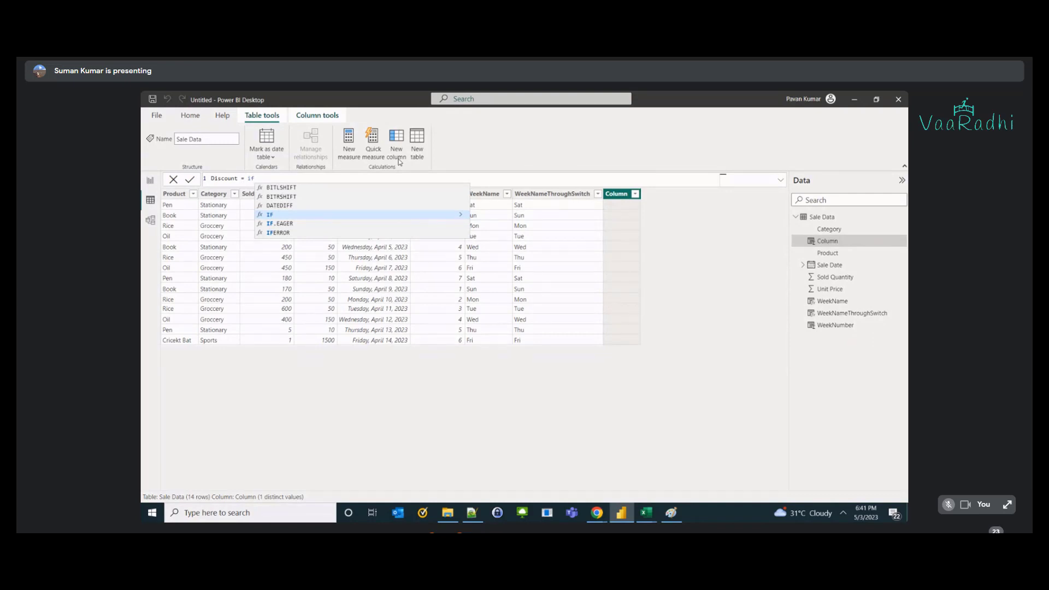
pyautogui.write('(sales')
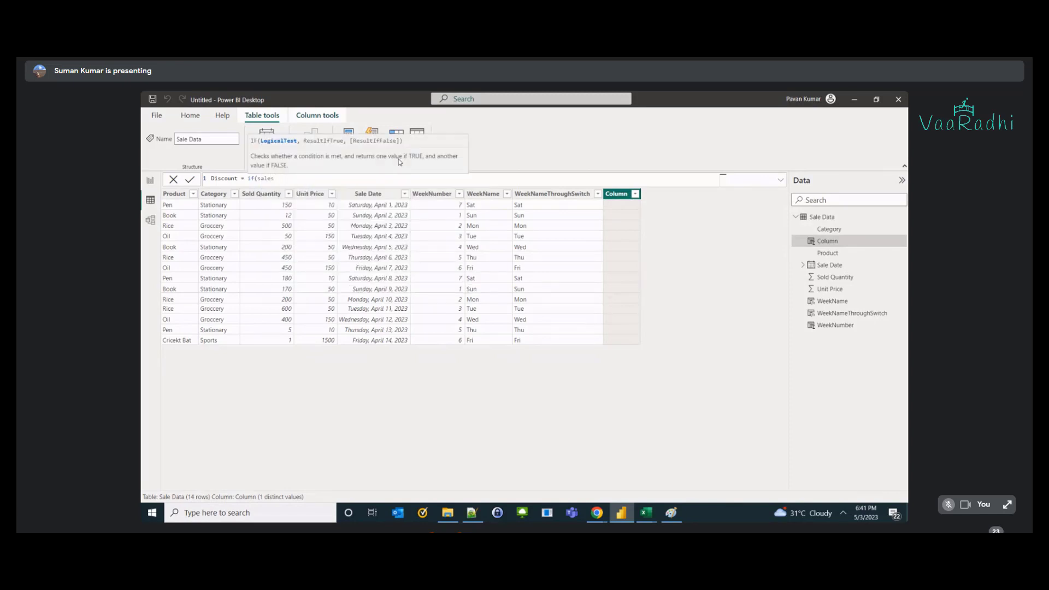
# - Name the new column TotalSales and start its formula with 'Sale Data'[Sold Quantity], replacing everything in the formula
pyautogui.hotkey('ctrl', 'a')
pyautogui.write('TotaS')
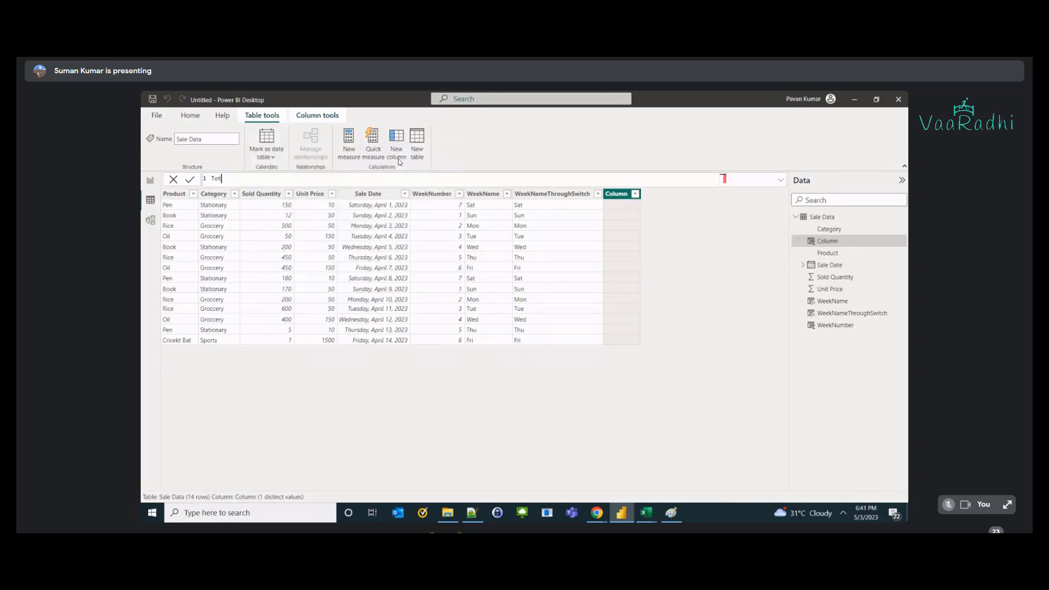
pyautogui.press('BackSpace')
pyautogui.write('lSales = sales')
pyautogui.press('Down')
pyautogui.press('Down')
pyautogui.press('Down')
pyautogui.press('Down')
pyautogui.press('Down')
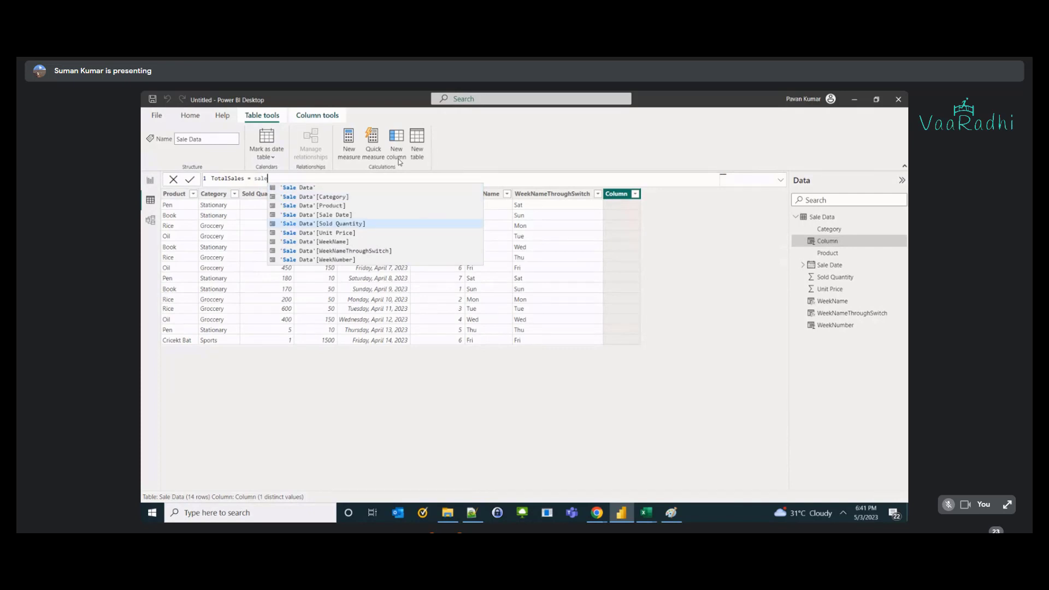
pyautogui.press('Tab')
# - Complete the TotalSales formula by multiplying the sold quantity by 'Sale Data'[Unit Price] and commit it
pyautogui.write('* ')
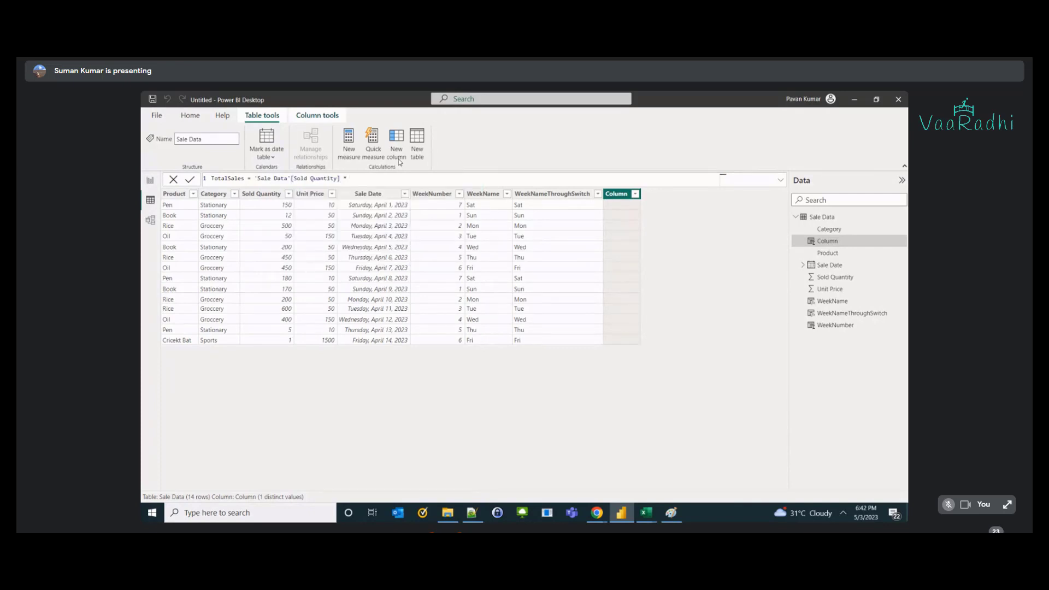
pyautogui.write('sale')
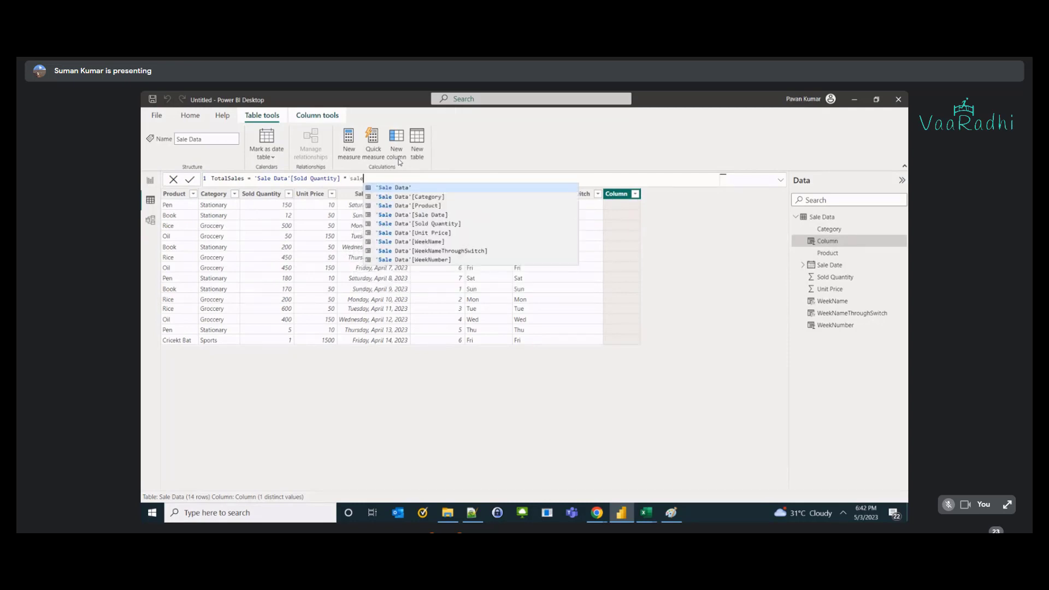
pyautogui.press('Down')
pyautogui.press('Down')
pyautogui.press('Down')
pyautogui.press('Down')
pyautogui.press('Down')
pyautogui.press('Tab')
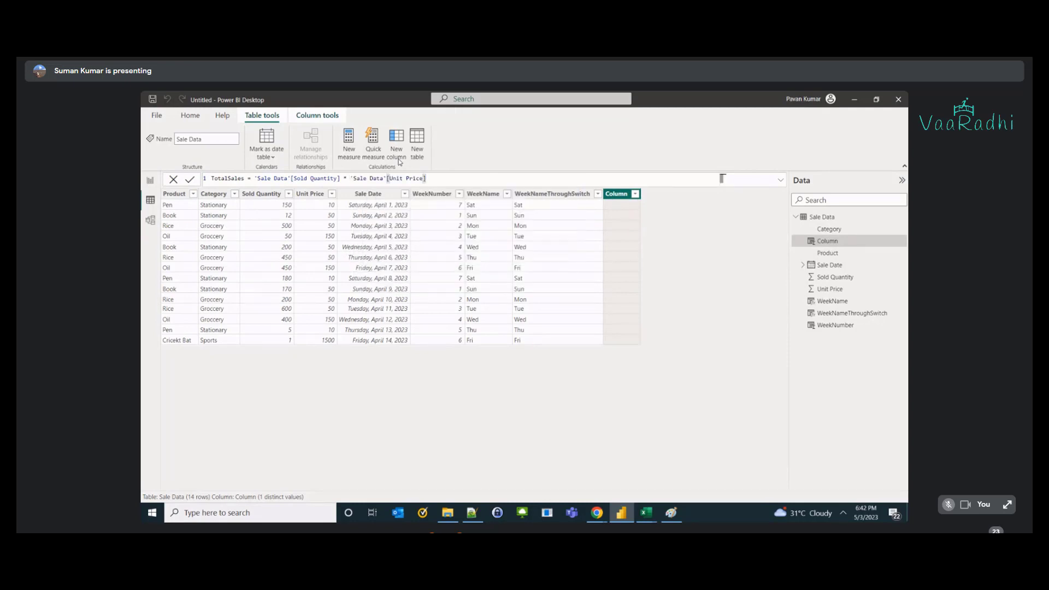
pyautogui.press('Return')
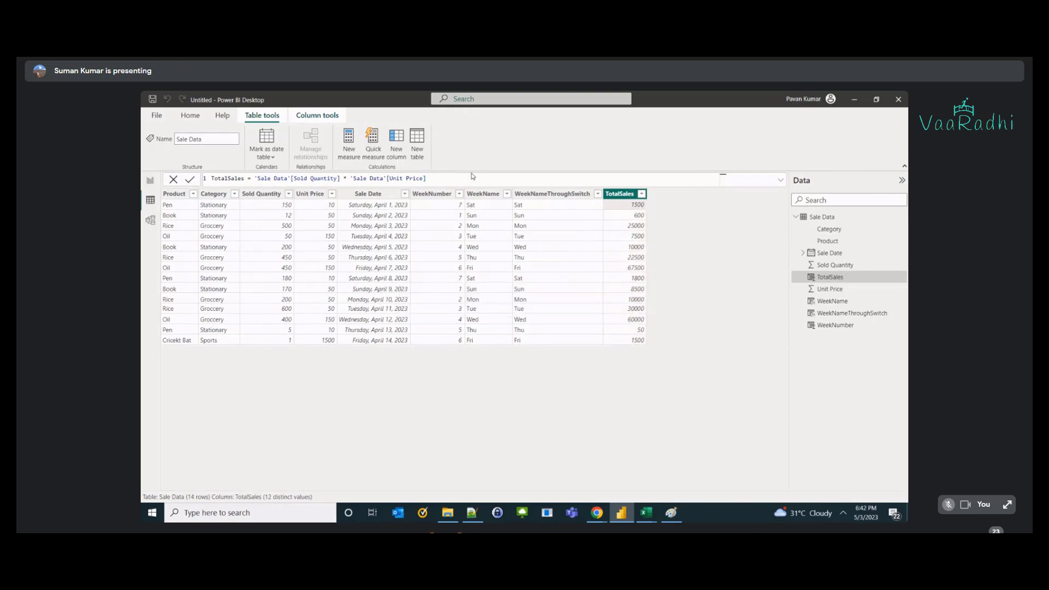
# - Add a new calculated column named Discount and start its formula with an IF test on 'Sale Data'[Category]
pyautogui.click(396, 153)
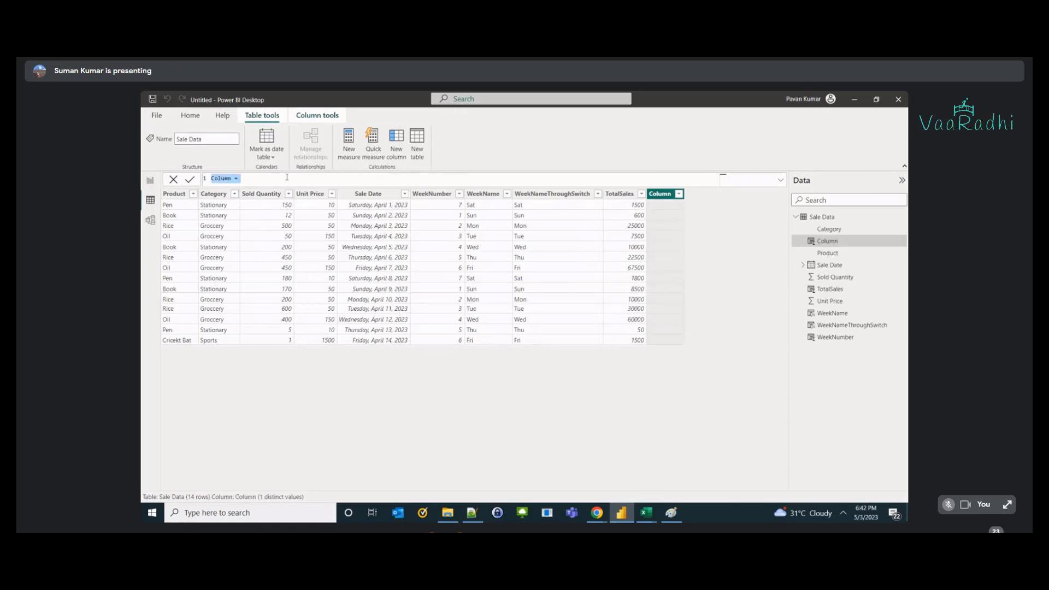
pyautogui.write('Discount = if ( ')
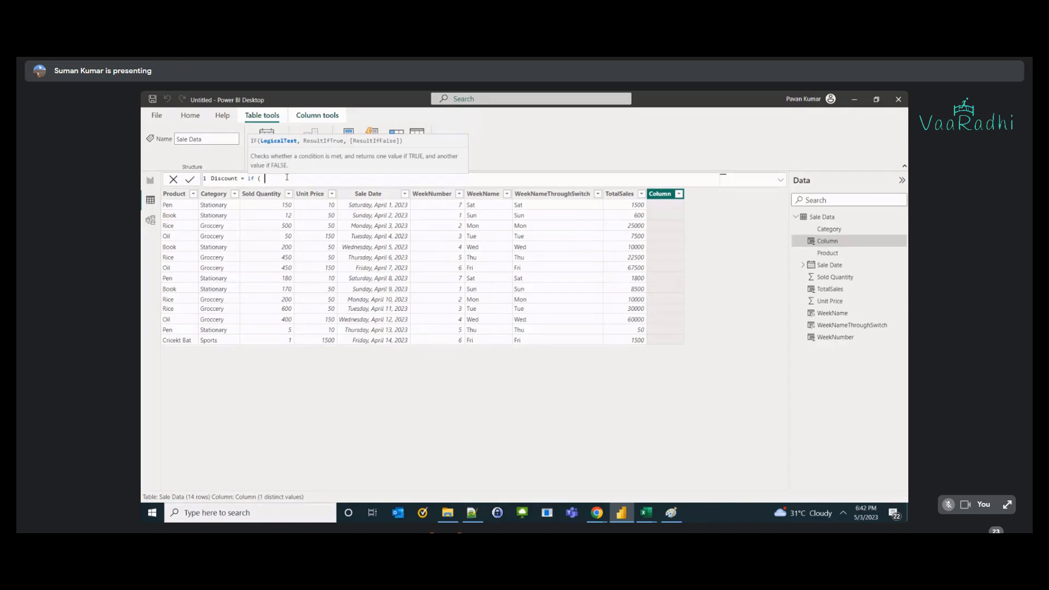
pyautogui.write('sale')
pyautogui.press('Down')
pyautogui.press('Down')
pyautogui.press('Down')
pyautogui.press('Down')
pyautogui.press('Down')
pyautogui.press('Down')
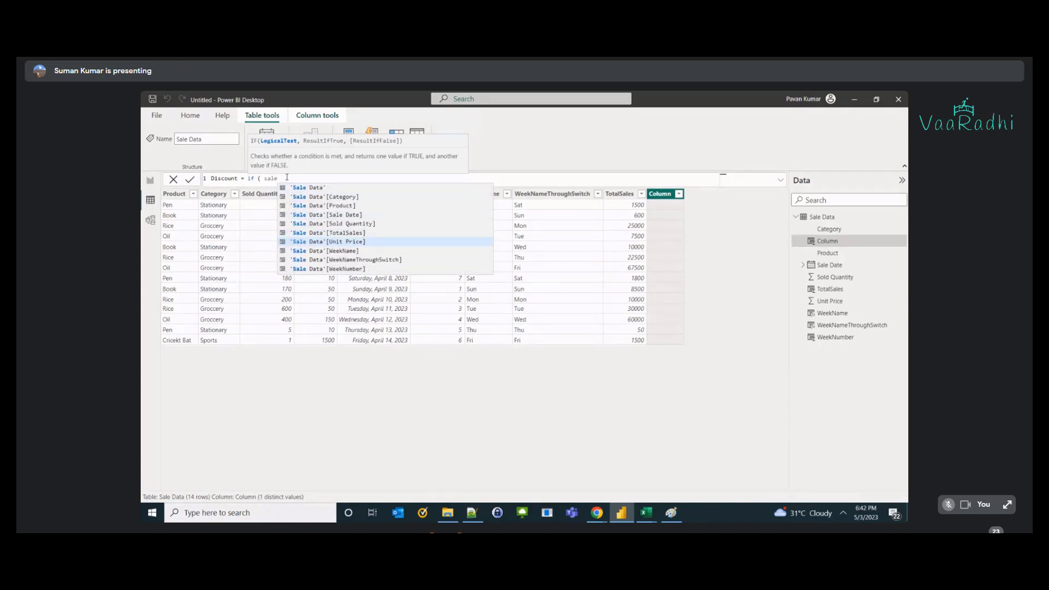
pyautogui.press('Up')
pyautogui.press('Up')
pyautogui.press('Up')
pyautogui.press('Up')
pyautogui.press('Tab')
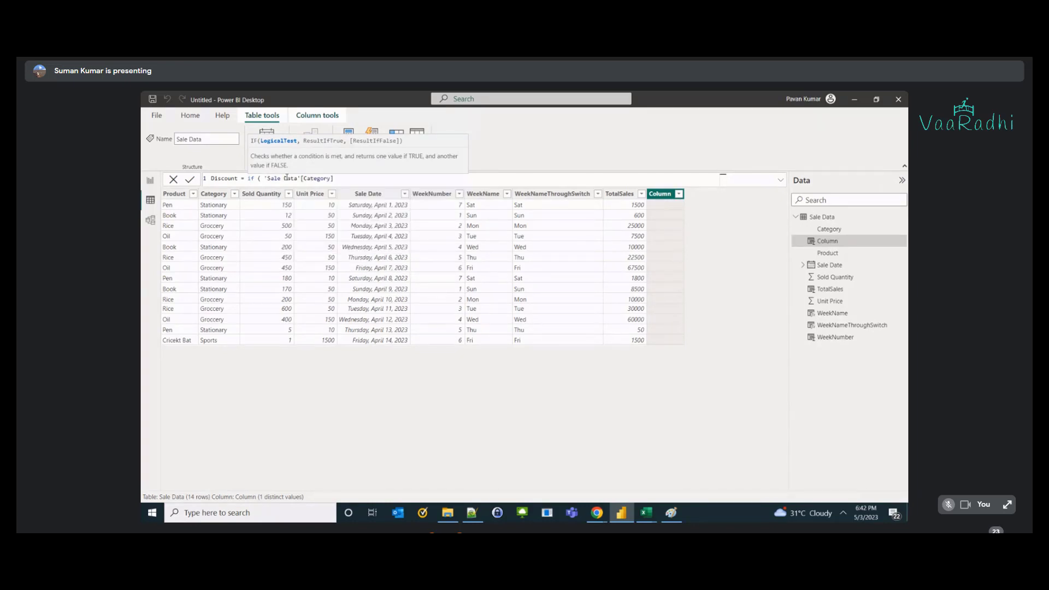
# - Finish the Discount formula so category "Stationary" returns 'Sale Data'[TotalSales] * 5/100 and anything else returns 0, and commit it
pyautogui.write('= "Stationary"')
pyautogui.press('BackSpace')
pyautogui.write(', ')
pyautogui.write('sale')
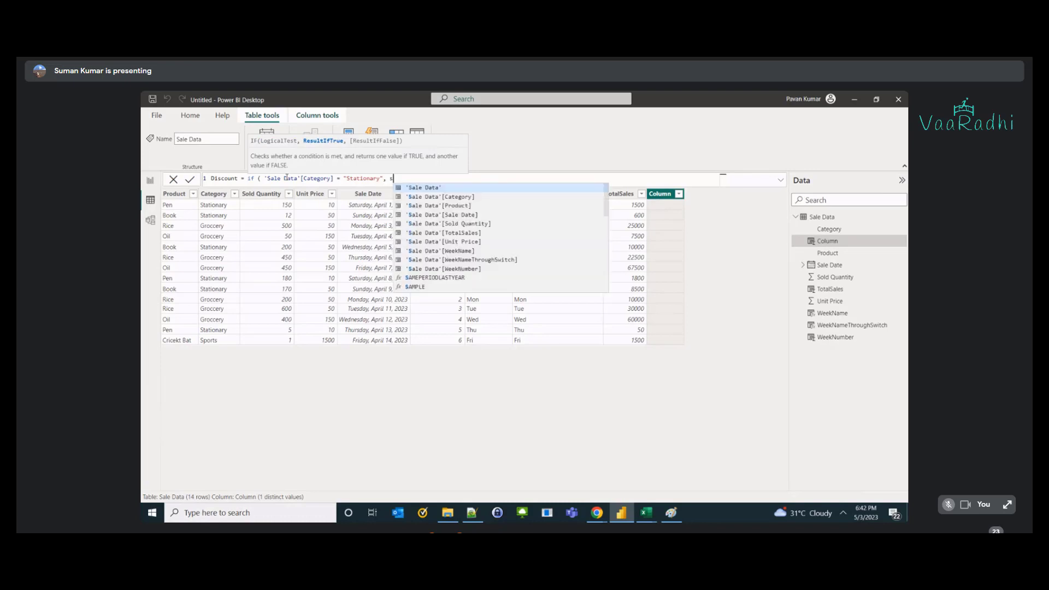
pyautogui.press('Down')
pyautogui.press('Down')
pyautogui.press('Down')
pyautogui.press('Down')
pyautogui.press('Down')
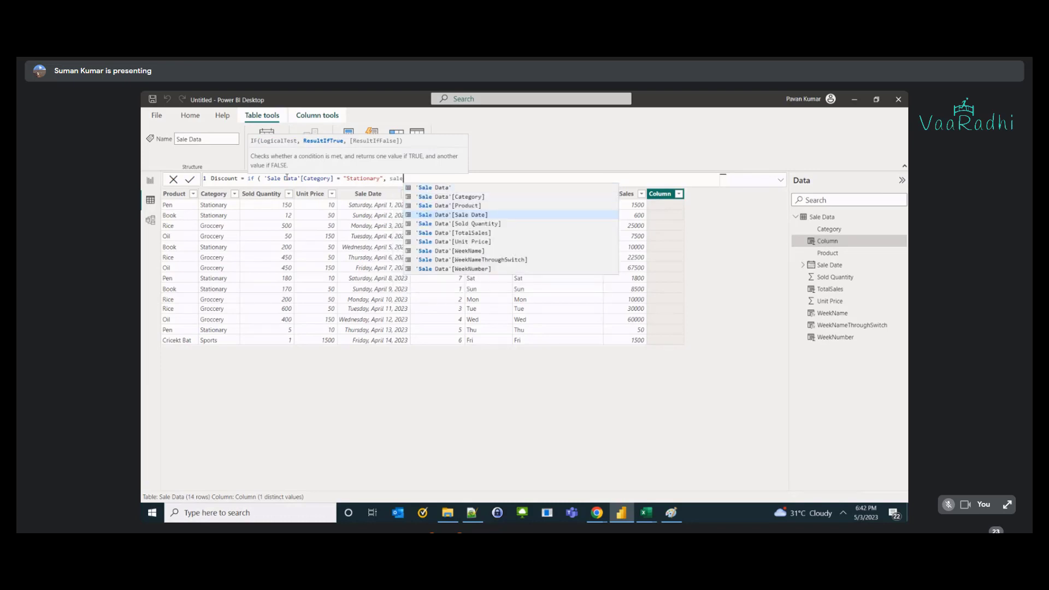
pyautogui.press('Tab')
pyautogui.write('* 5')
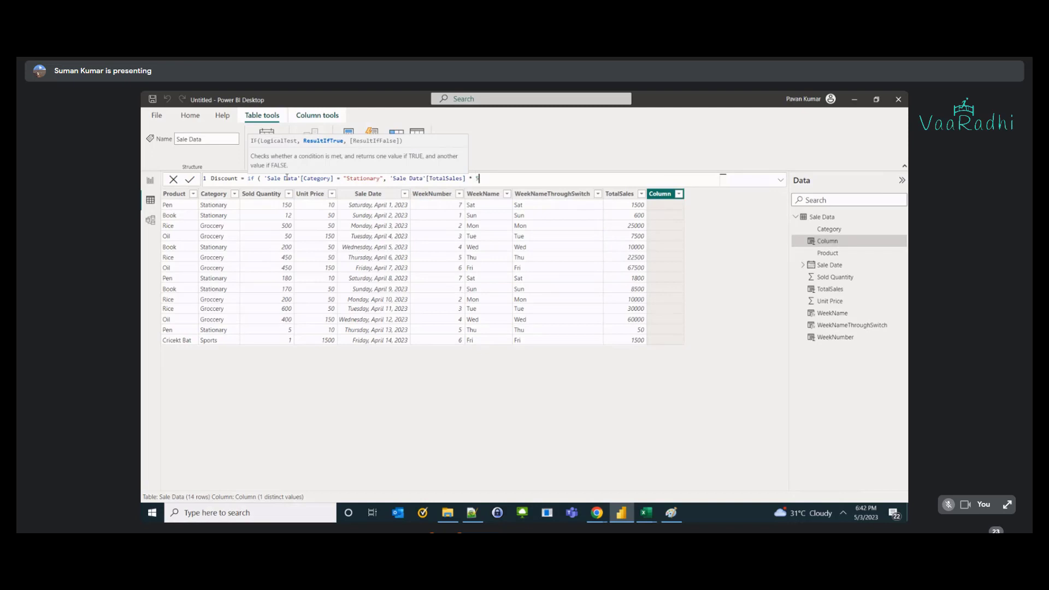
pyautogui.write('/100, 0)')
pyautogui.press('Return')
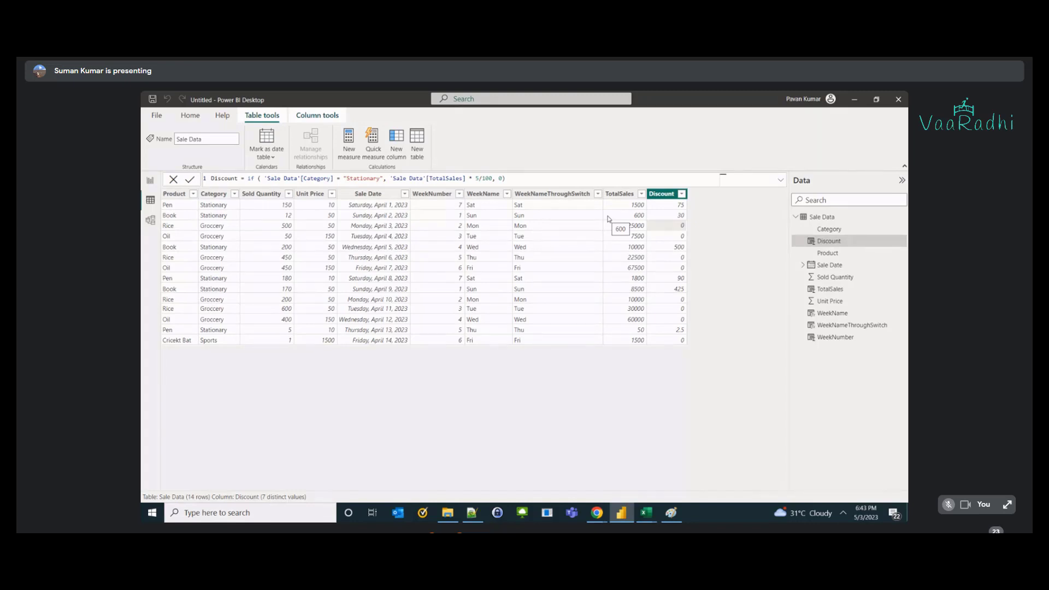
# - Add a new calculated column named TotalSalesByDiscount and start its formula with 'Sale Data'[TotalSales]
pyautogui.click(395, 143)
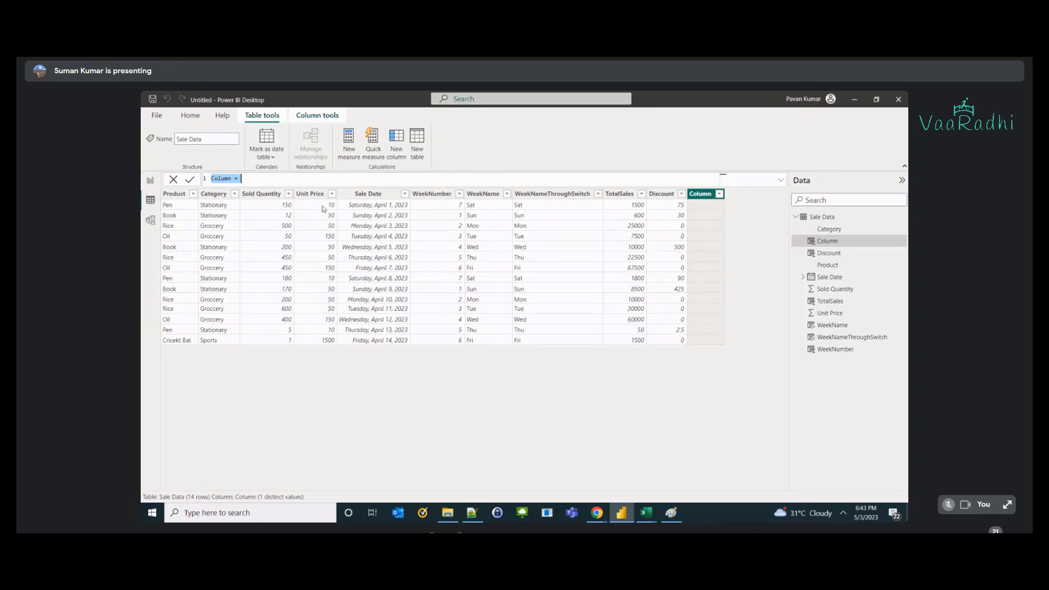
pyautogui.write('TotalSales/')
pyautogui.press('BackSpace')
pyautogui.write('ByDe')
pyautogui.press('BackSpace')
pyautogui.write('iscount = sale')
pyautogui.press('Down')
pyautogui.press('Down')
pyautogui.press('Down')
pyautogui.press('Down')
pyautogui.press('Down')
pyautogui.press('Down')
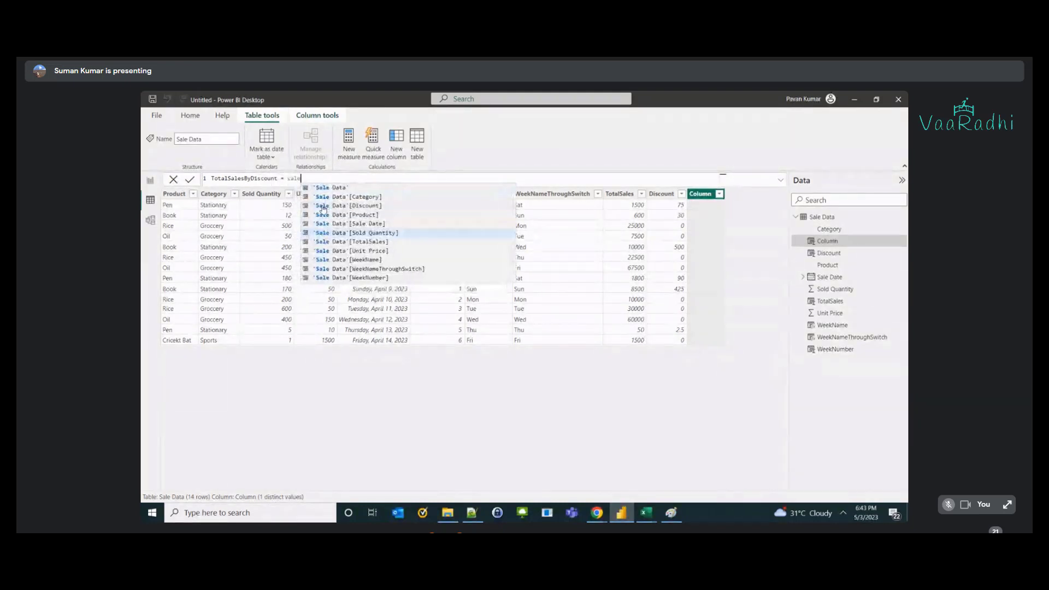
pyautogui.press('Tab')
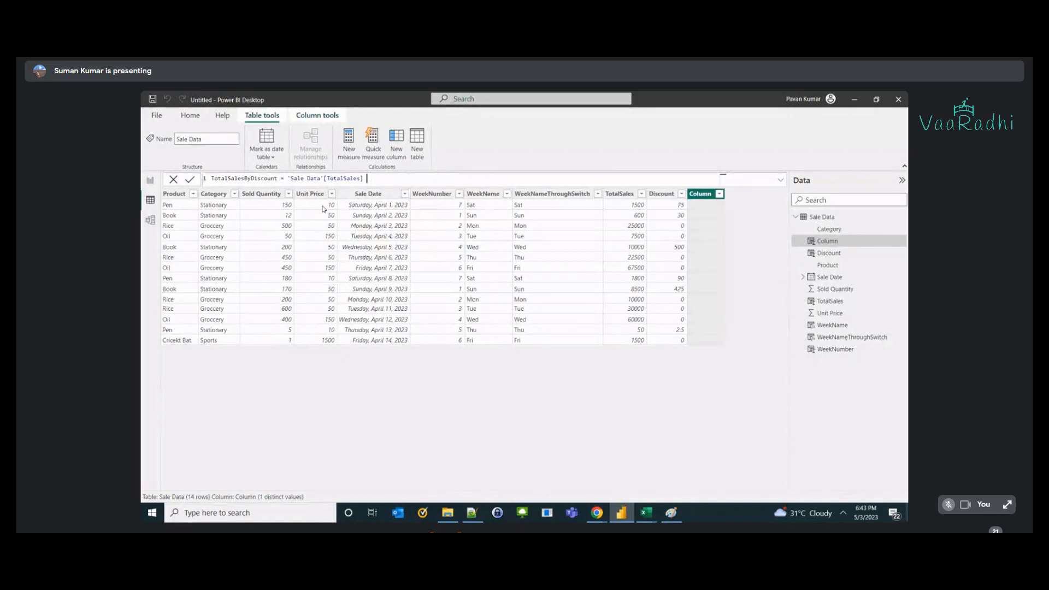
# - Divide the total sales by 'Sale Data'[Discount] in the TotalSalesByDiscount formula and commit it
pyautogui.write('/ sale')
pyautogui.press('Down')
pyautogui.press('Down')
pyautogui.press('Down')
pyautogui.press('Down')
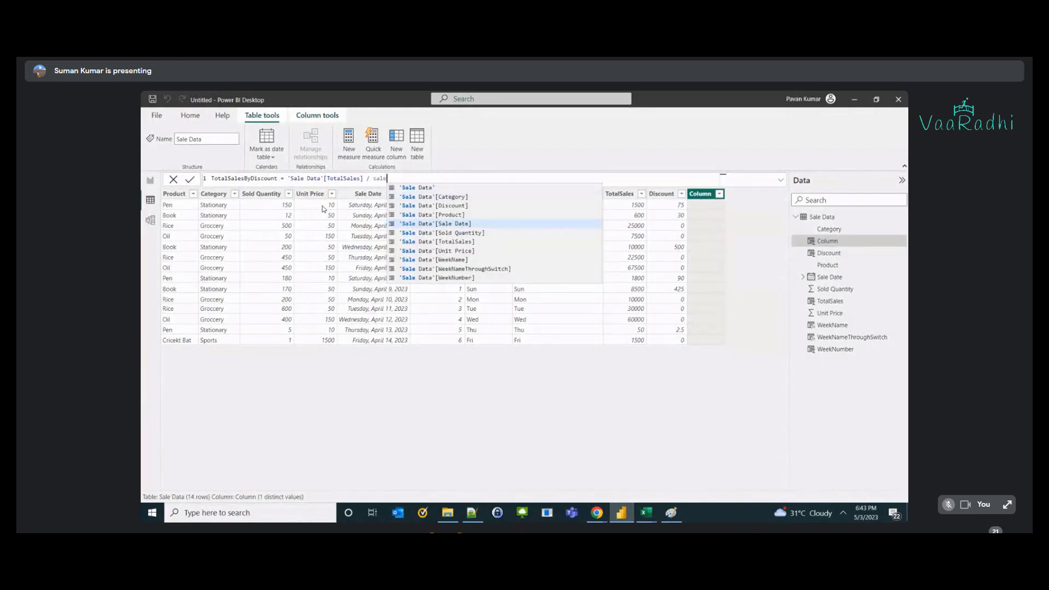
pyautogui.press('Up')
pyautogui.press('Up')
pyautogui.press('Tab')
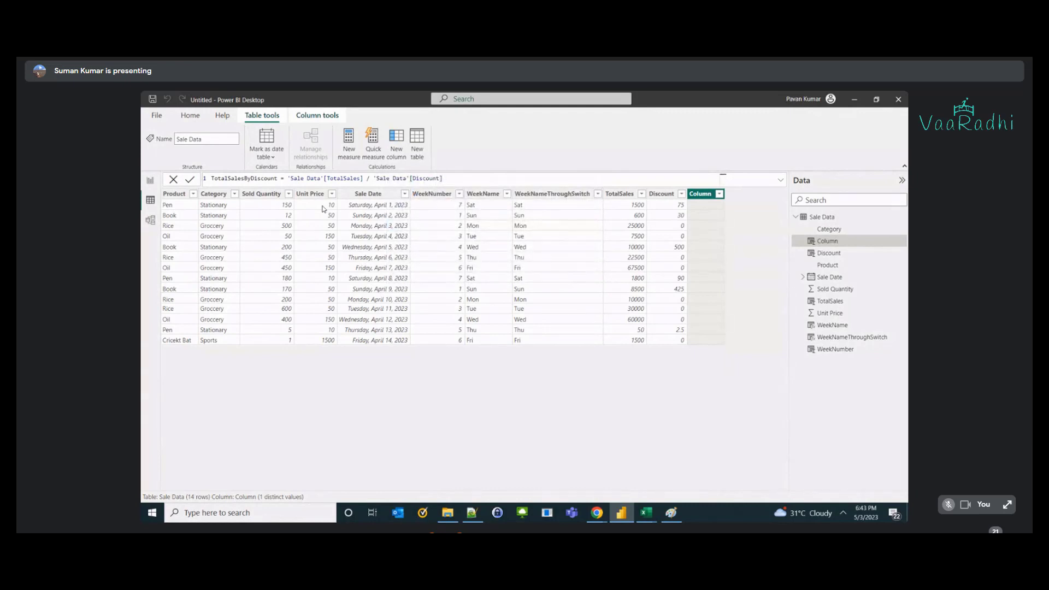
pyautogui.press('Return')
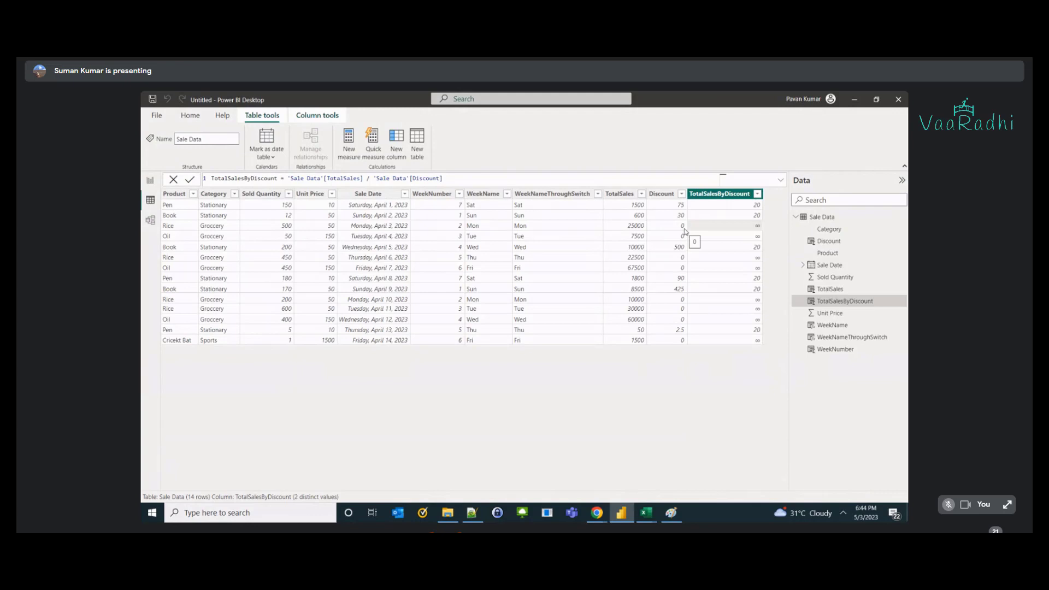
# - Reopen the TotalSalesByDiscount formula and insert the IFERROR function in front of the division
pyautogui.click(668, 230)
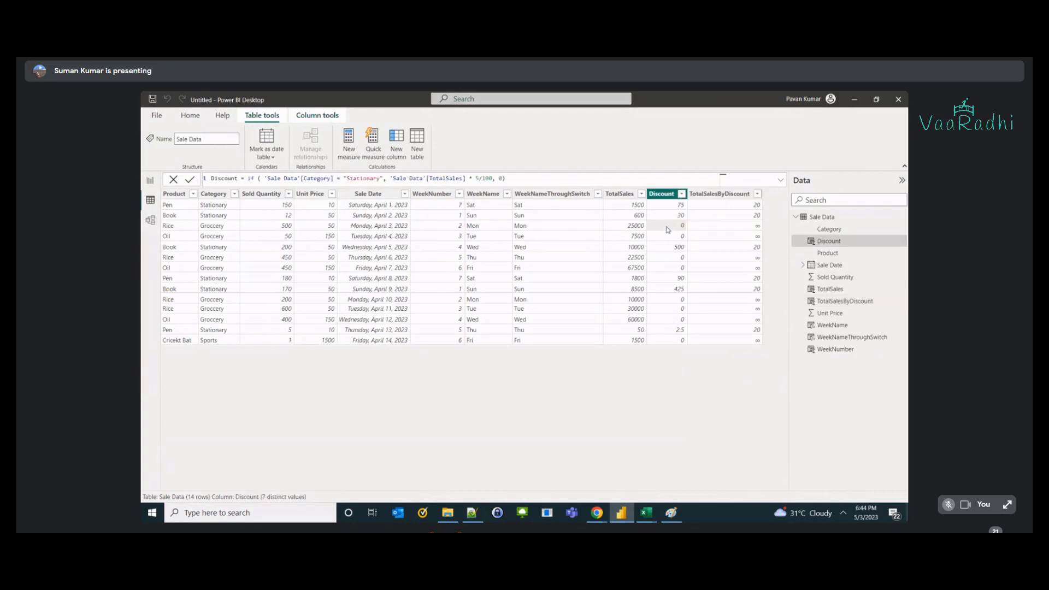
pyautogui.click(705, 230)
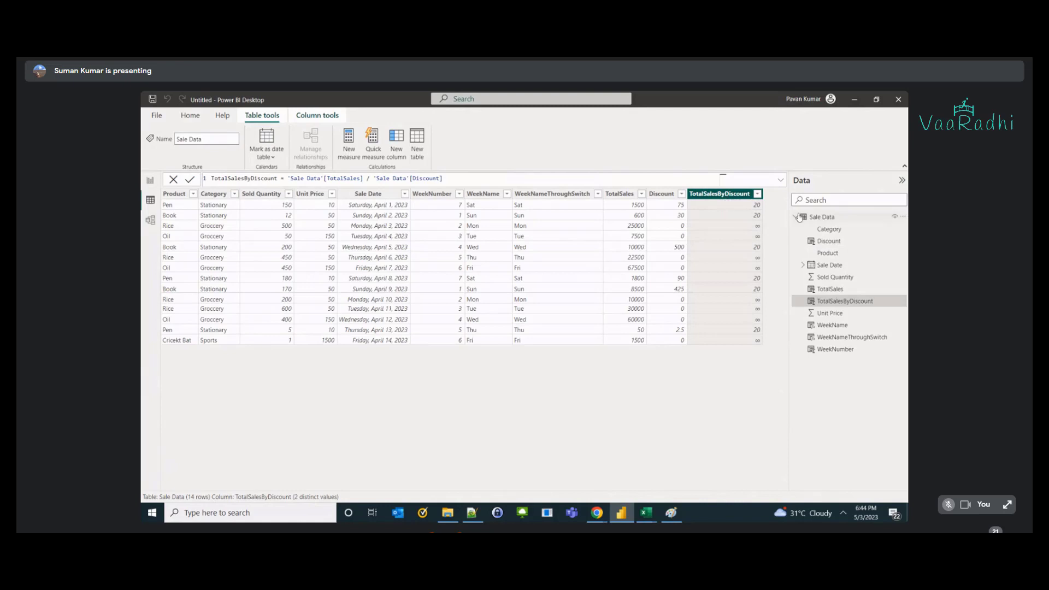
pyautogui.click(290, 178)
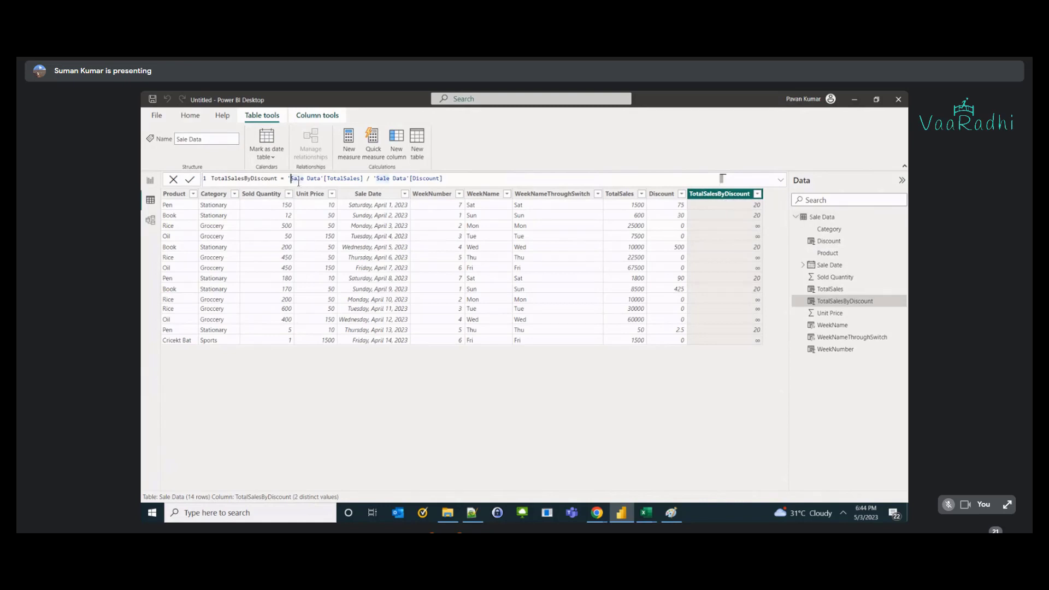
pyautogui.press('Left')
pyautogui.write('ifer')
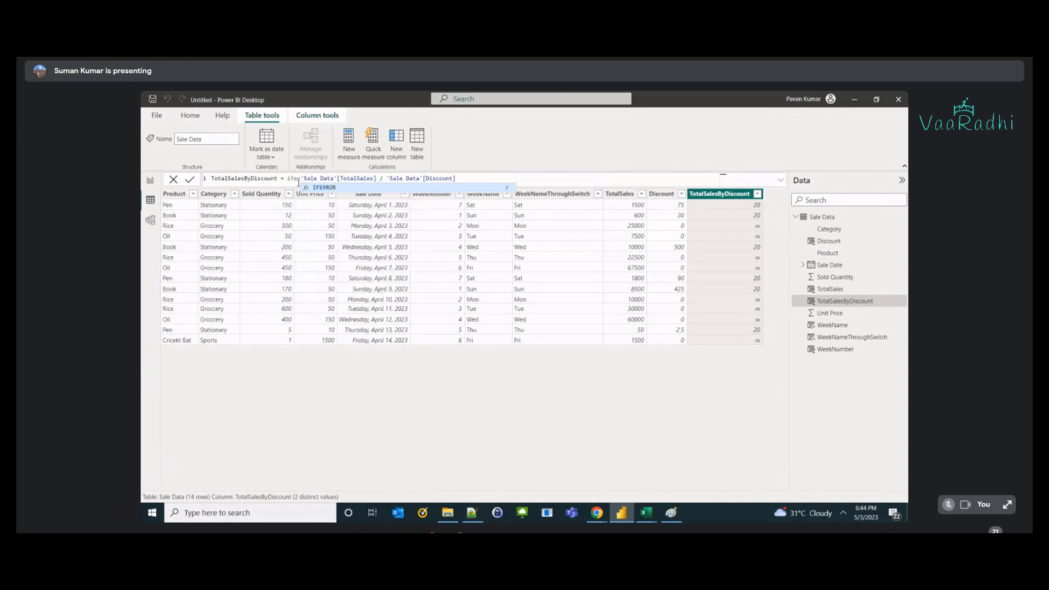
pyautogui.press('Tab')
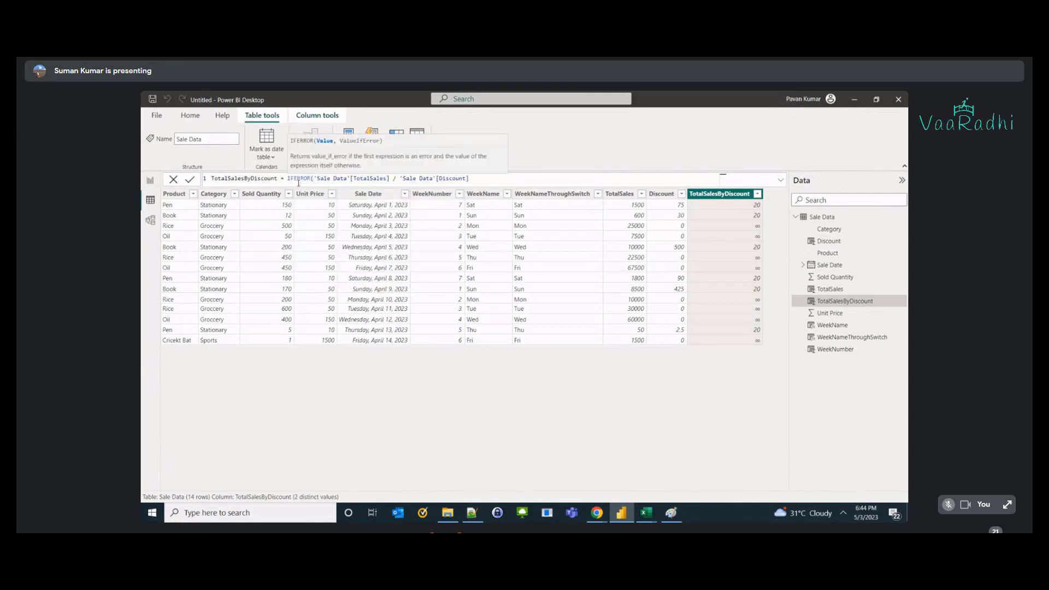
pyautogui.hotkey('ctrl', 'shift', 'Left')
pyautogui.hotkey('ctrl', 'shift', 'Left')
pyautogui.press('Right')
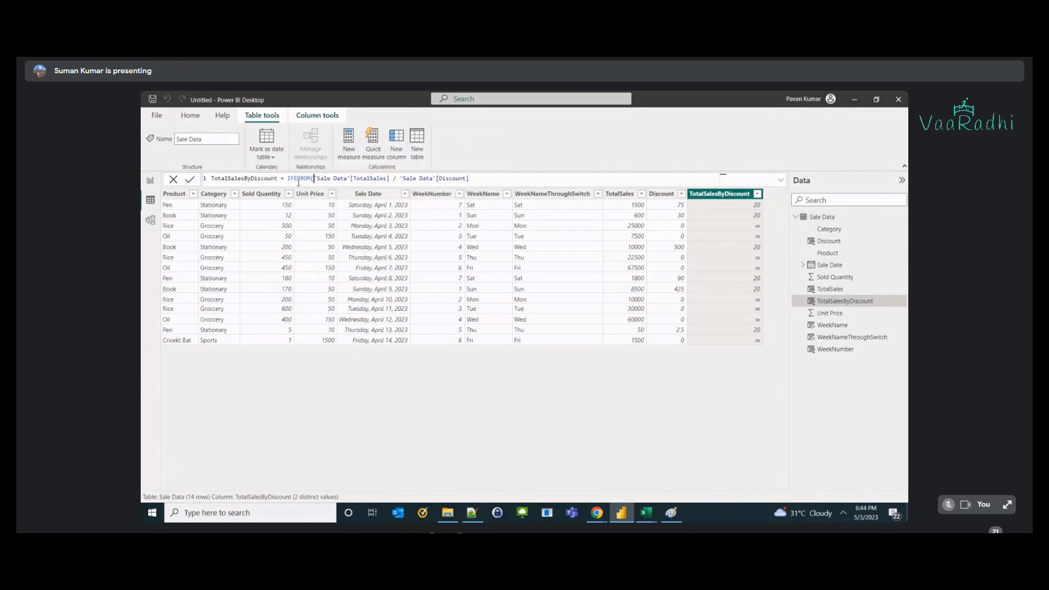
# - Add 0 as IFERROR's alternative value after the division and close the function
pyautogui.press('End')
pyautogui.hotkey('ctrl', 'shift', 'Left')
pyautogui.hotkey('ctrl', 'shift', 'Left')
pyautogui.hotkey('ctrl', 'shift', 'Left')
pyautogui.hotkey('ctrl', 'shift', 'Left')
pyautogui.hotkey('ctrl', 'shift', 'Left')
pyautogui.hotkey('ctrl', 'shift', 'Left')
pyautogui.hotkey('ctrl', 'shift', 'Left')
pyautogui.hotkey('ctrl', 'shift', 'Left')
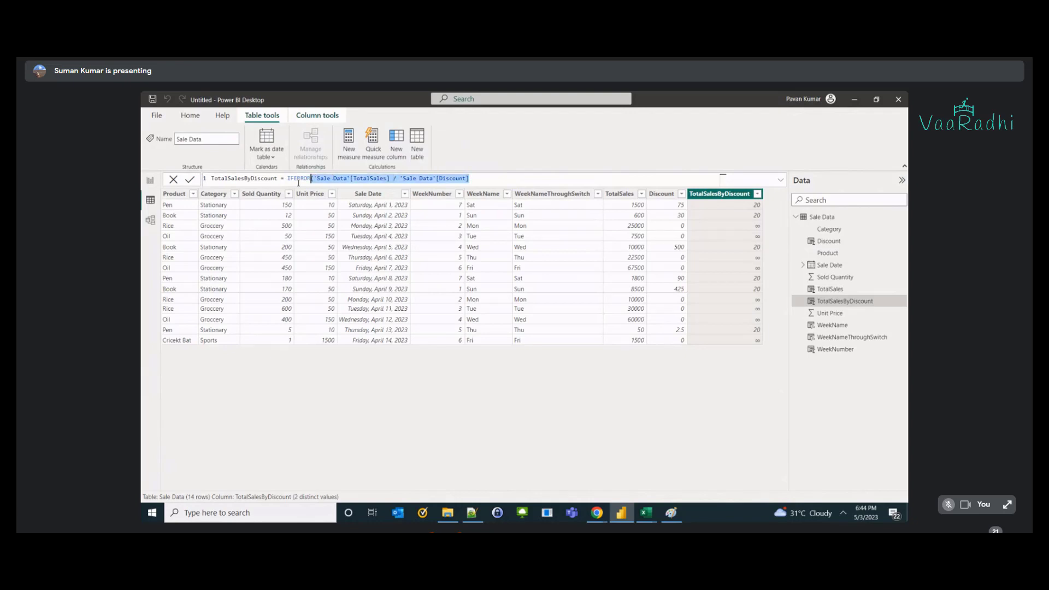
pyautogui.press('End')
pyautogui.write(',')
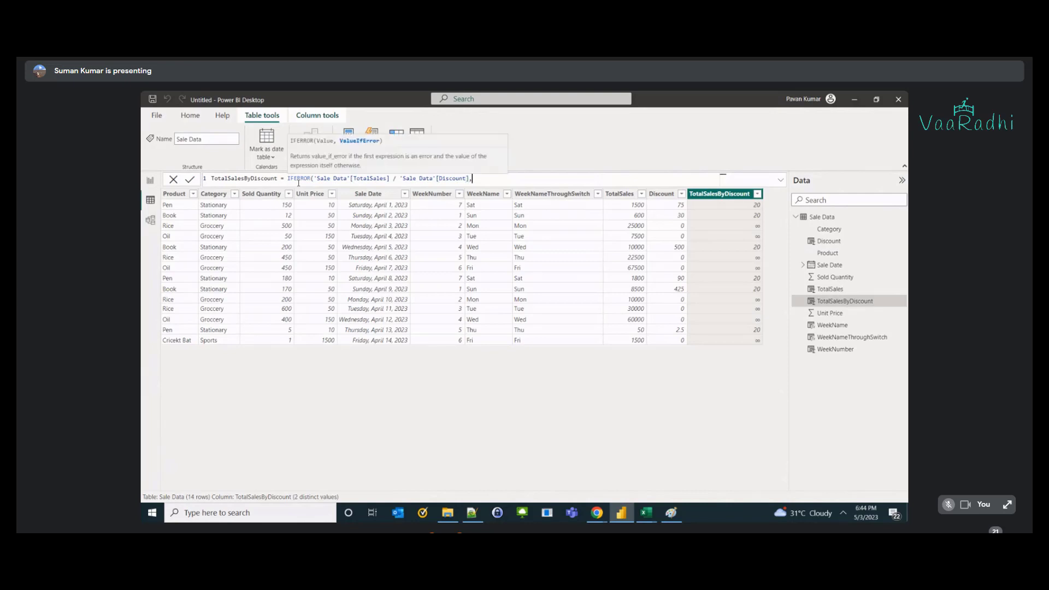
pyautogui.write(' 0)')
# - Highlight the division of TotalSales by Discount inside IFERROR to examine the function's first argument
pyautogui.hotkey('ctrl', 'Left')
pyautogui.hotkey('ctrl', 'Left')
pyautogui.hotkey('ctrl', 'Left')
pyautogui.hotkey('ctrl', 'shift', 'Left')
pyautogui.hotkey('ctrl', 'shift', 'Left')
pyautogui.hotkey('ctrl', 'shift', 'Left')
pyautogui.hotkey('ctrl', 'shift', 'Left')
pyautogui.hotkey('ctrl', 'shift', 'Left')
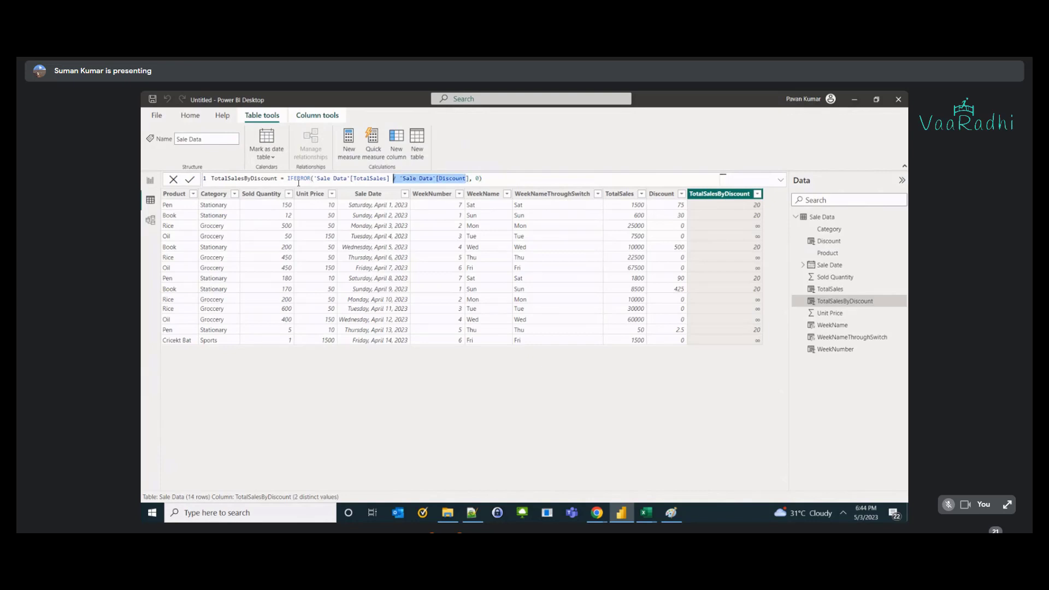
pyautogui.hotkey('ctrl', 'shift', 'Left')
pyautogui.hotkey('ctrl', 'shift', 'Left')
pyautogui.hotkey('ctrl', 'shift', 'Left')
pyautogui.hotkey('ctrl', 'shift', 'Left')
pyautogui.hotkey('ctrl', 'shift', 'Left')
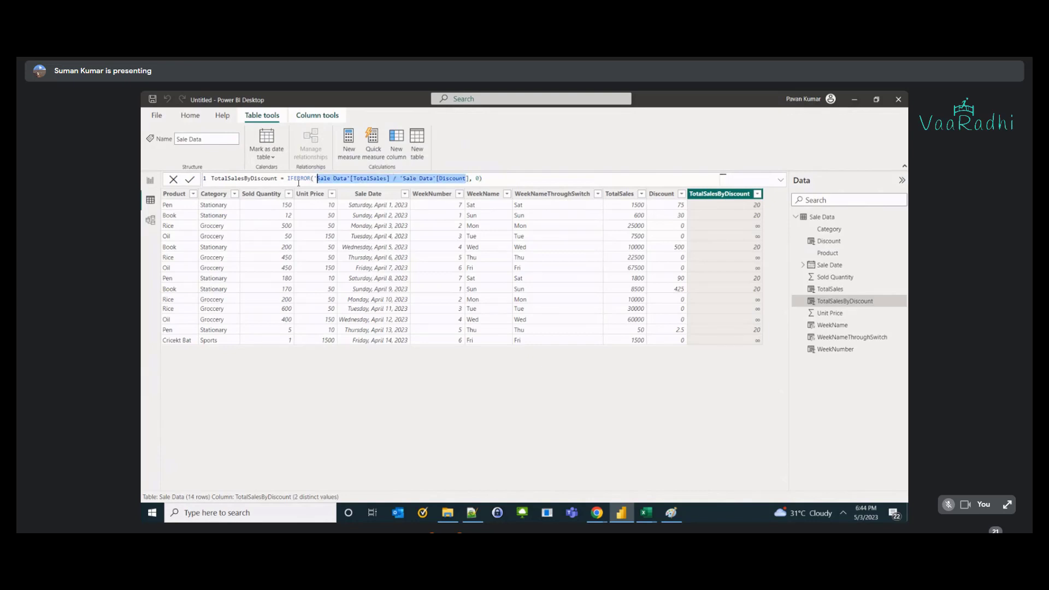
pyautogui.press('Left')
pyautogui.hotkey('ctrl', 'Right')
pyautogui.hotkey('ctrl', 'Right')
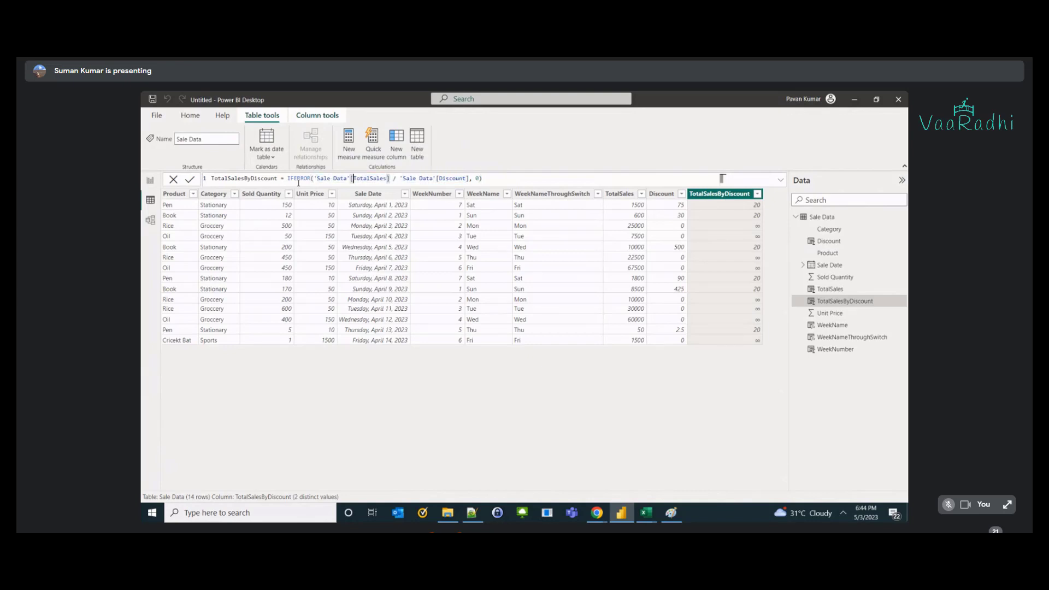
pyautogui.hotkey('ctrl', 'Right')
pyautogui.hotkey('ctrl', 'Right')
pyautogui.hotkey('ctrl', 'Right')
pyautogui.hotkey('ctrl', 'Right')
pyautogui.hotkey('ctrl', 'Right')
pyautogui.hotkey('ctrl', 'Right')
pyautogui.click(476, 179)
pyautogui.moveTo(317, 178); pyautogui.dragTo(470, 179)
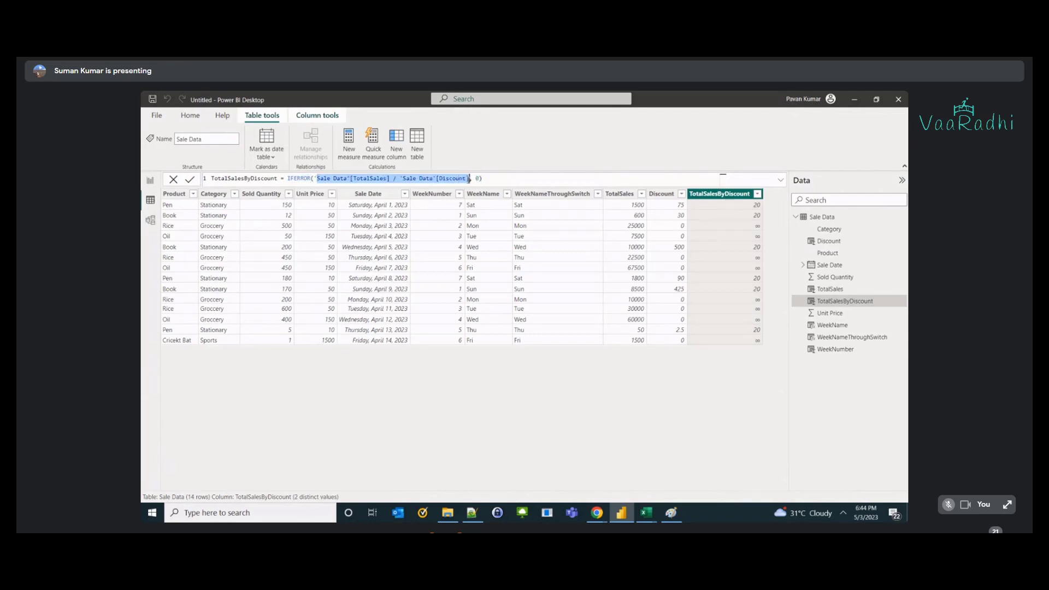
# - Commit the IFERROR formula and check the TotalSalesByDiscount values in the Groccery rows
pyautogui.click(483, 178)
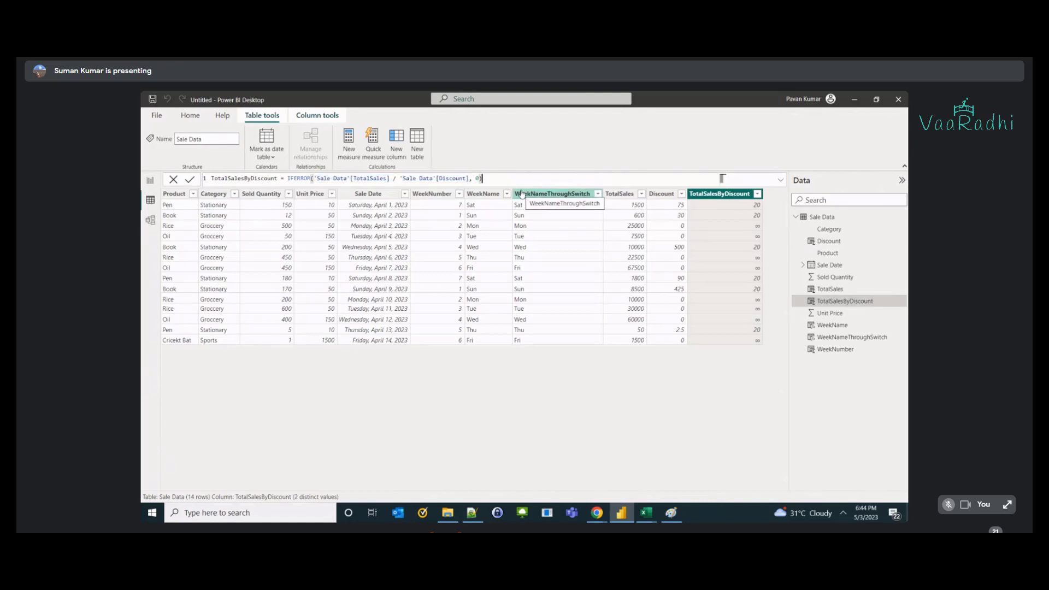
pyautogui.press('Return')
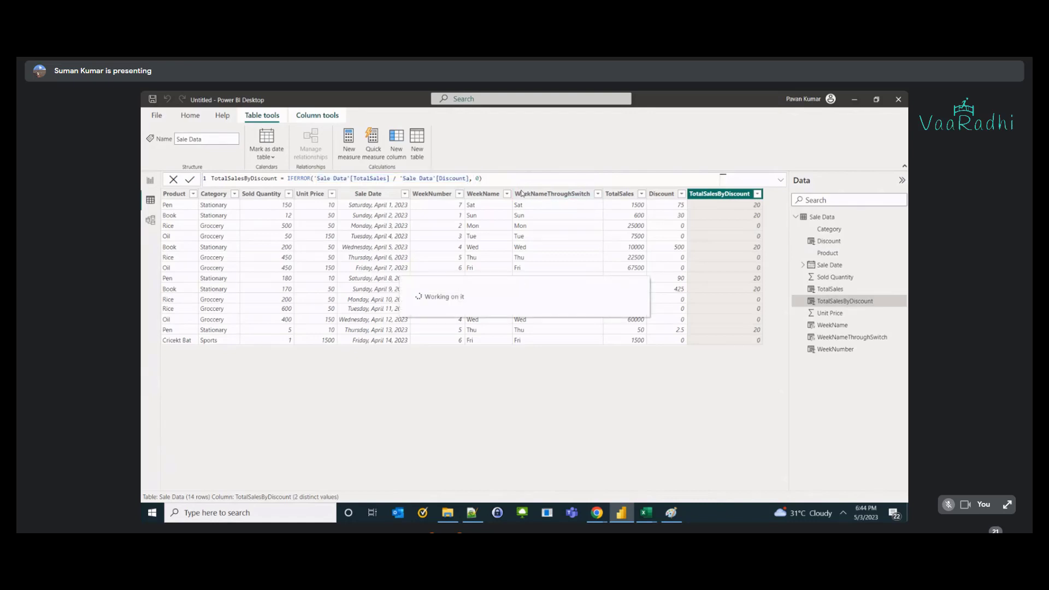
pyautogui.click(755, 225)
pyautogui.click(755, 236)
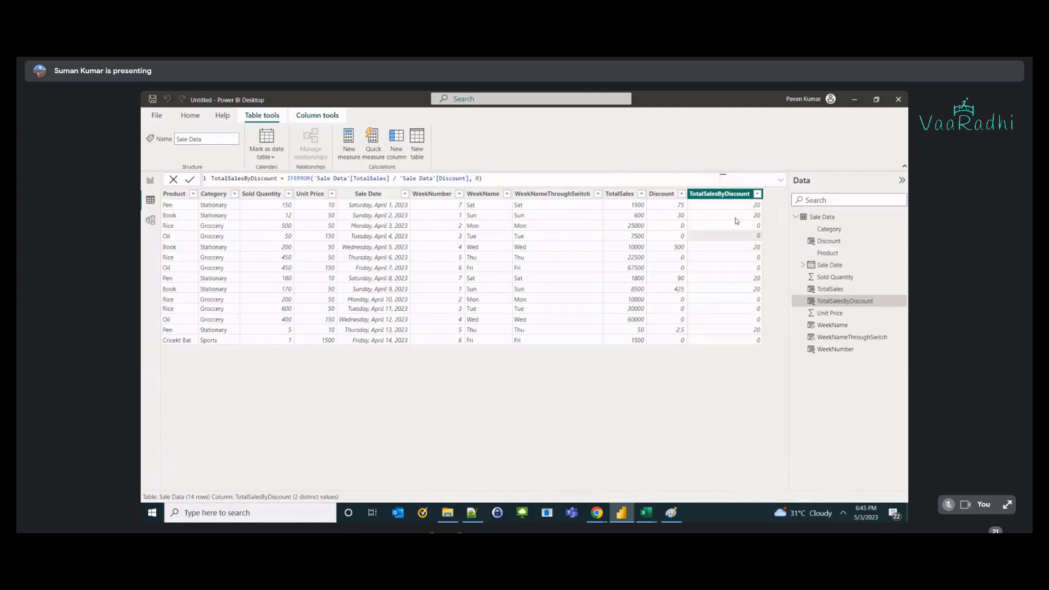
pyautogui.click(758, 259)
pyautogui.click(760, 269)
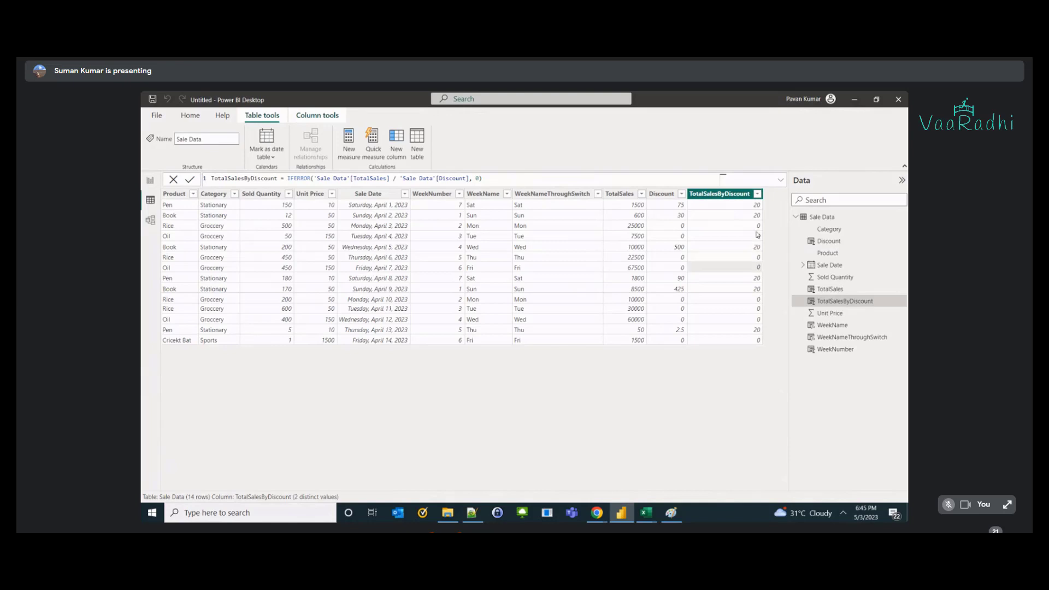
pyautogui.click(758, 235)
pyautogui.click(756, 226)
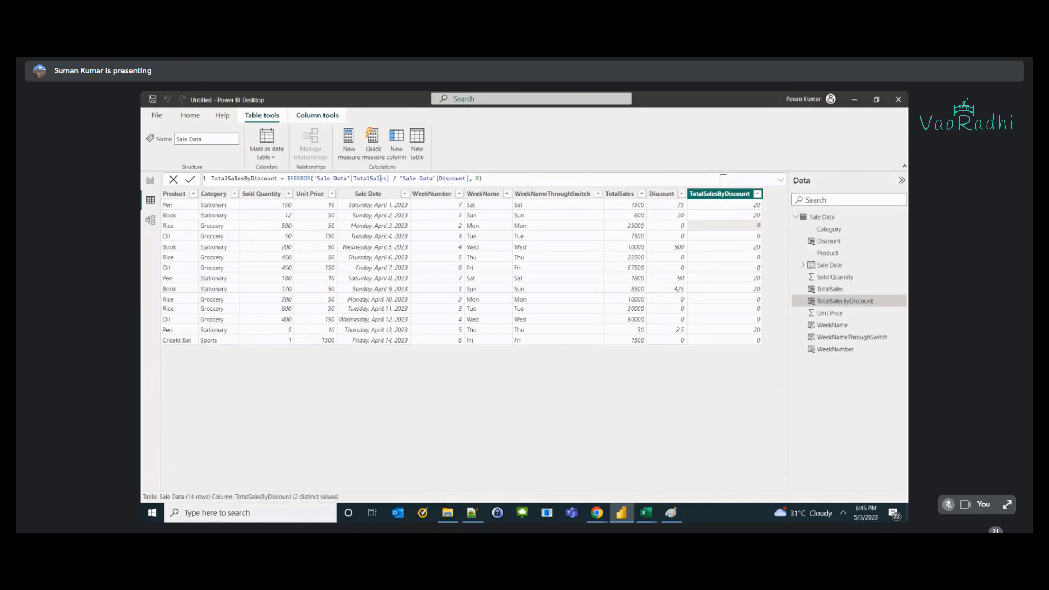
# - Highlight IFERROR's division argument and compare TotalSales, Discount and TotalSalesByDiscount in the first Rice and Oil rows
pyautogui.moveTo(313, 178); pyautogui.dragTo(470, 178)
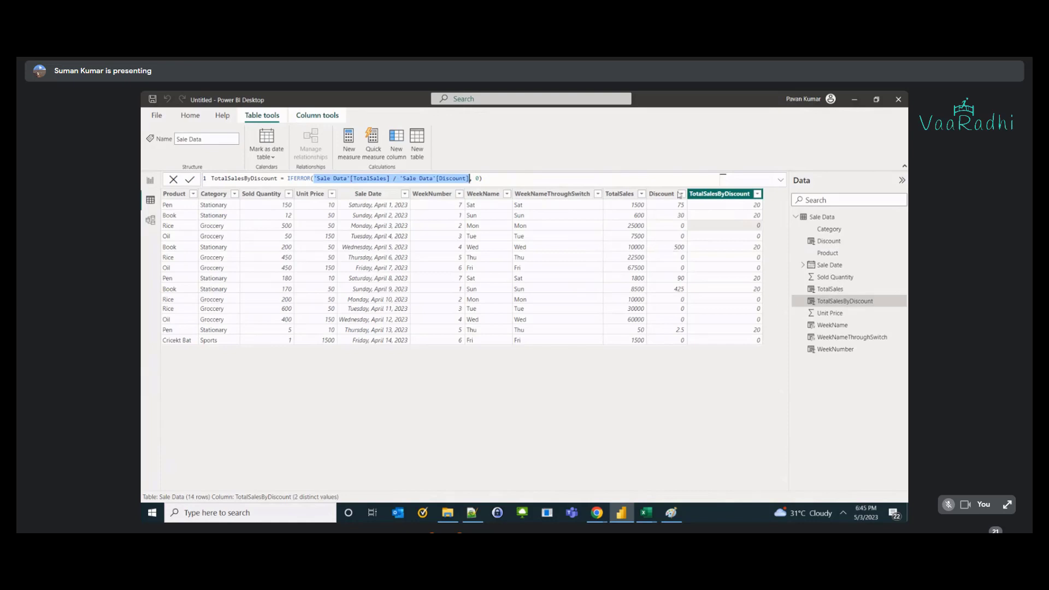
pyautogui.click(733, 239)
pyautogui.click(733, 229)
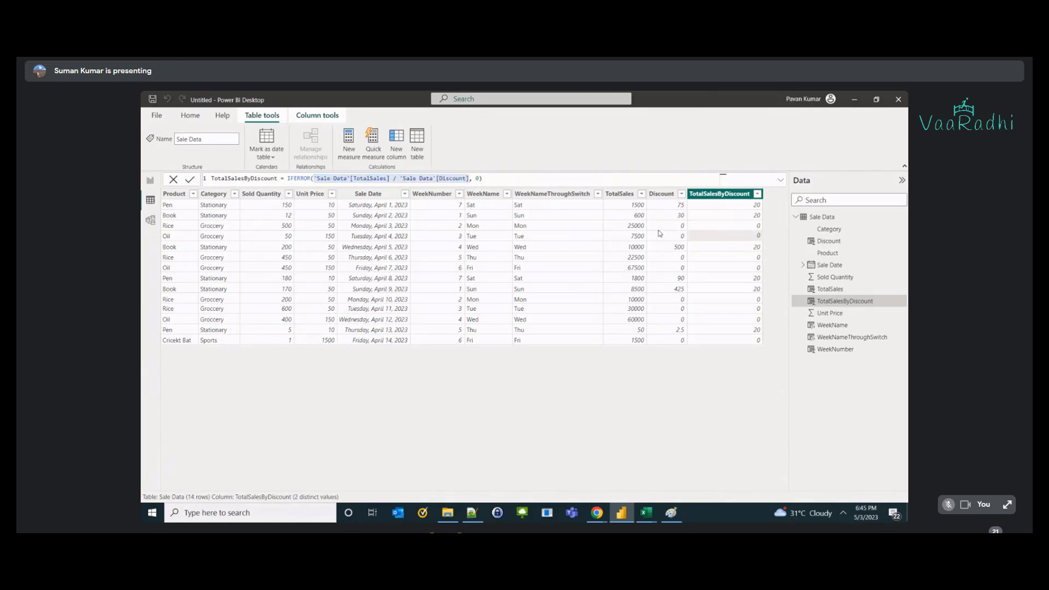
pyautogui.click(675, 228)
pyautogui.click(642, 228)
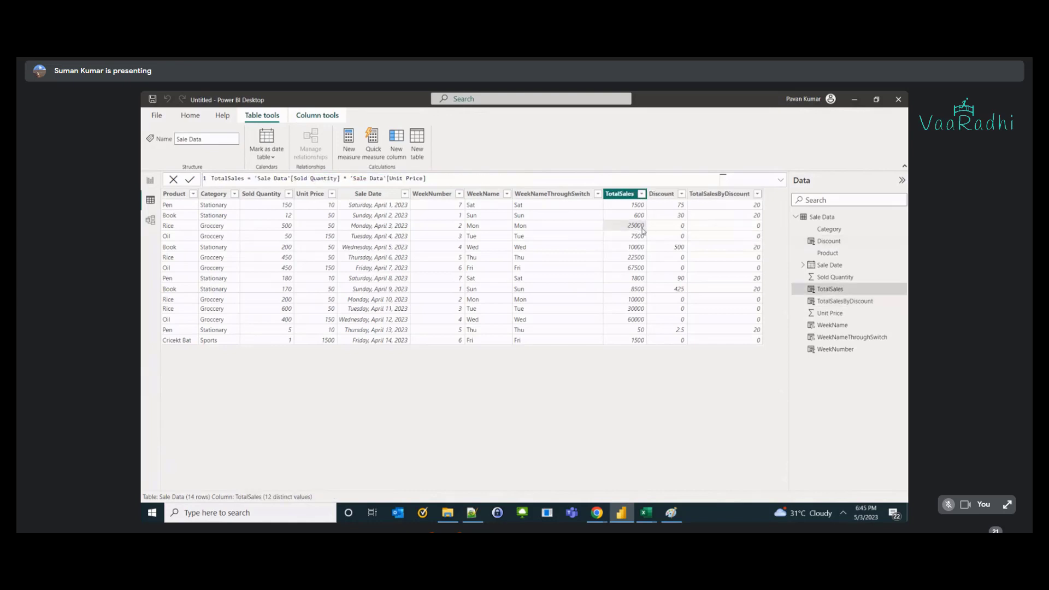
pyautogui.click(675, 228)
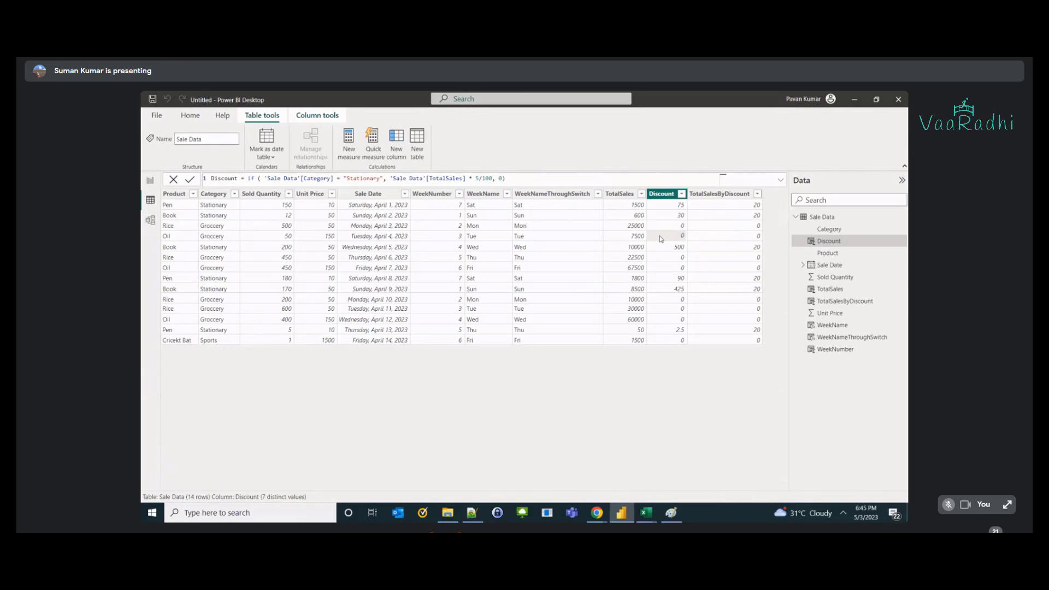
pyautogui.click(713, 228)
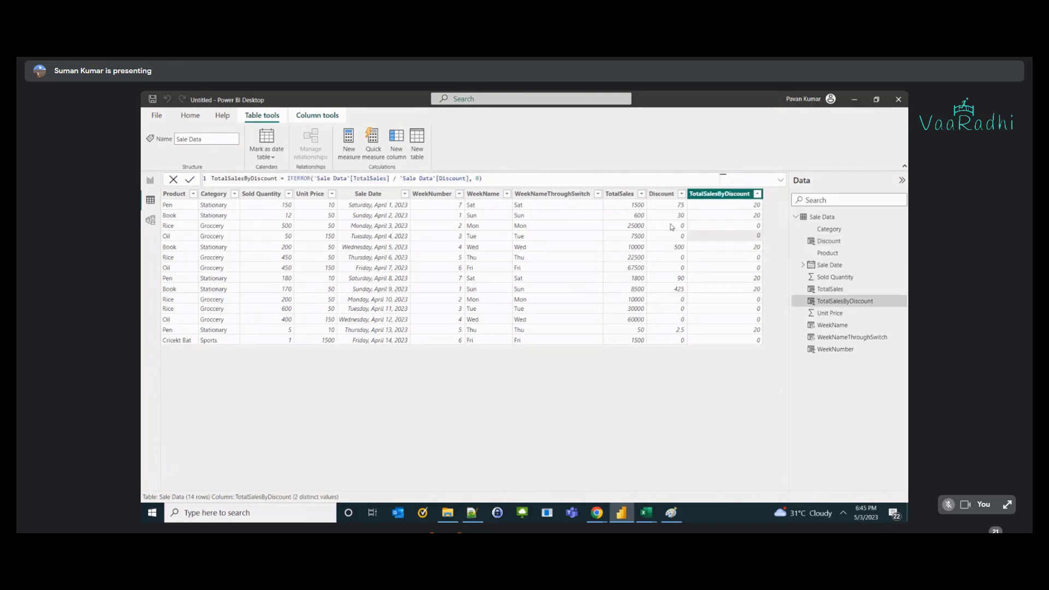
# - Examine IFERROR's two arguments by highlighting the TotalSales by Discount division and the alternative value 0
pyautogui.doubleClick(309, 178)
pyautogui.moveTo(315, 179); pyautogui.dragTo(464, 179)
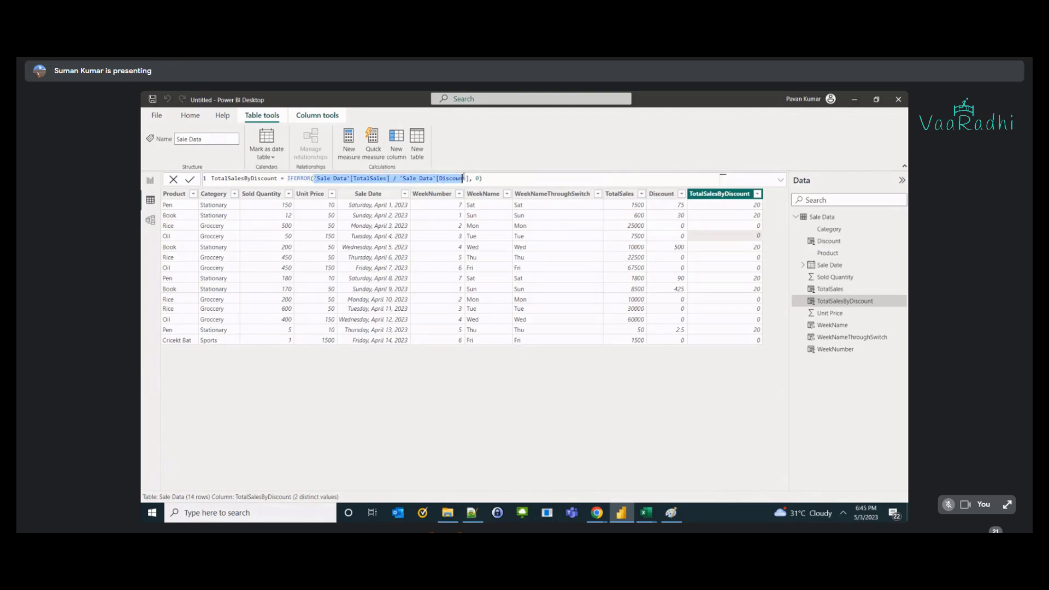
pyautogui.click(477, 179)
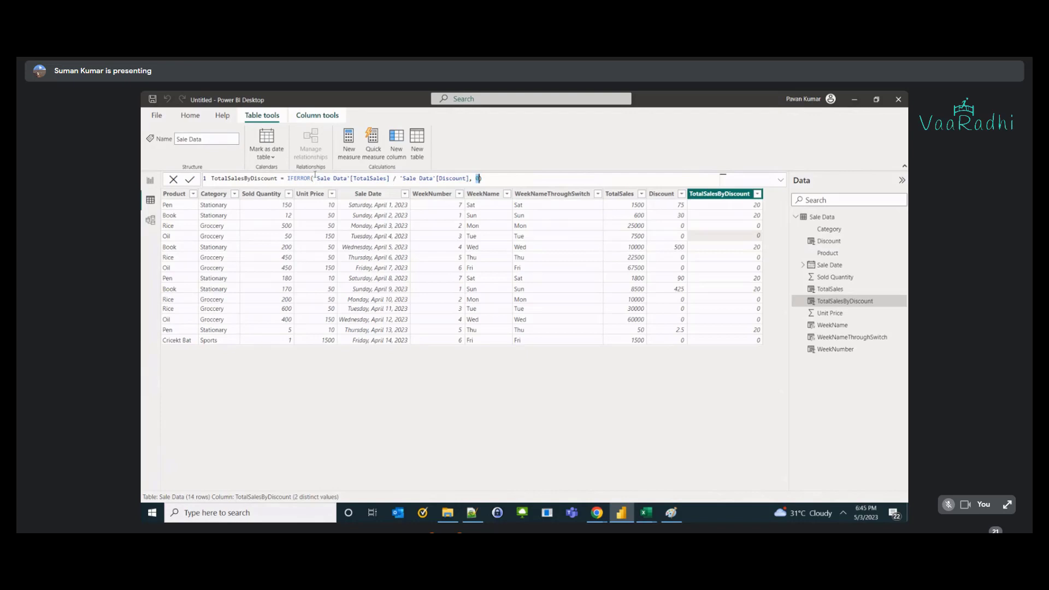
pyautogui.moveTo(314, 178); pyautogui.dragTo(469, 179)
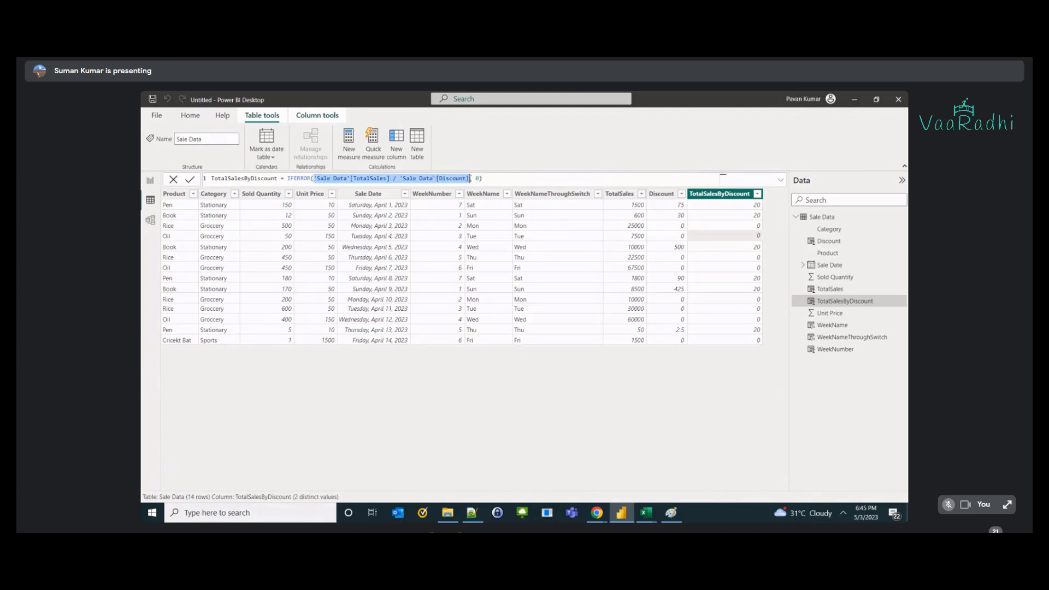
# - Compare the TotalSales, Discount and TotalSalesByDiscount cells of the first Pen row with those of the first Rice row
pyautogui.click(623, 206)
pyautogui.click(663, 208)
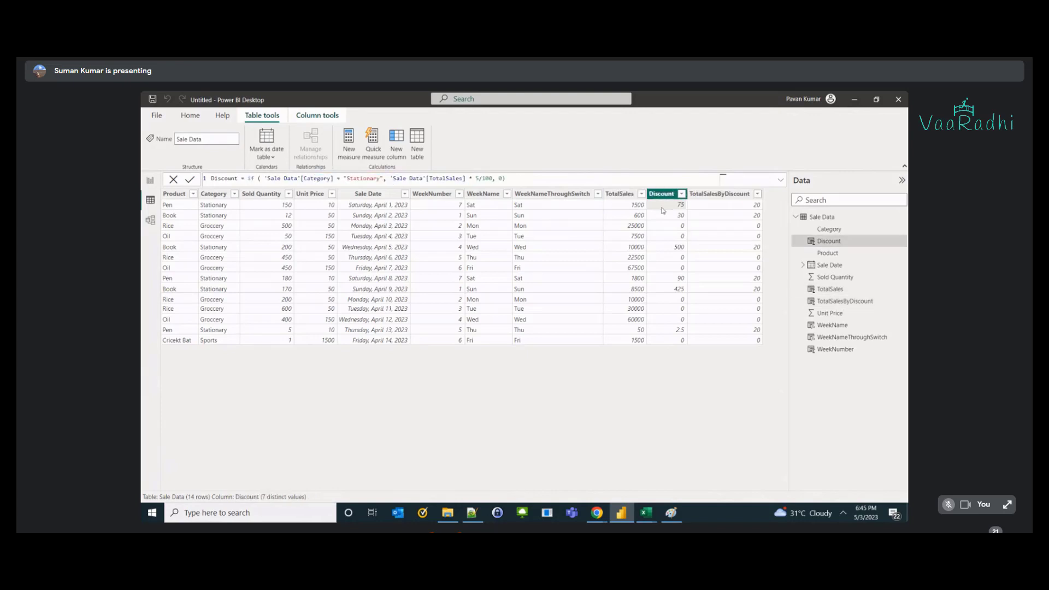
pyautogui.click(708, 206)
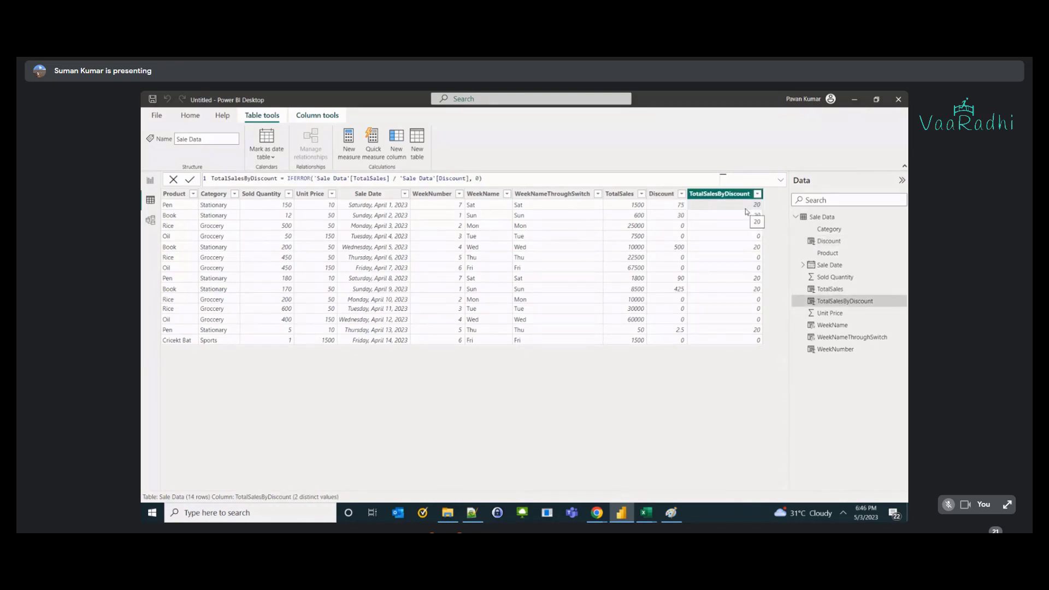
pyautogui.click(638, 226)
pyautogui.click(671, 227)
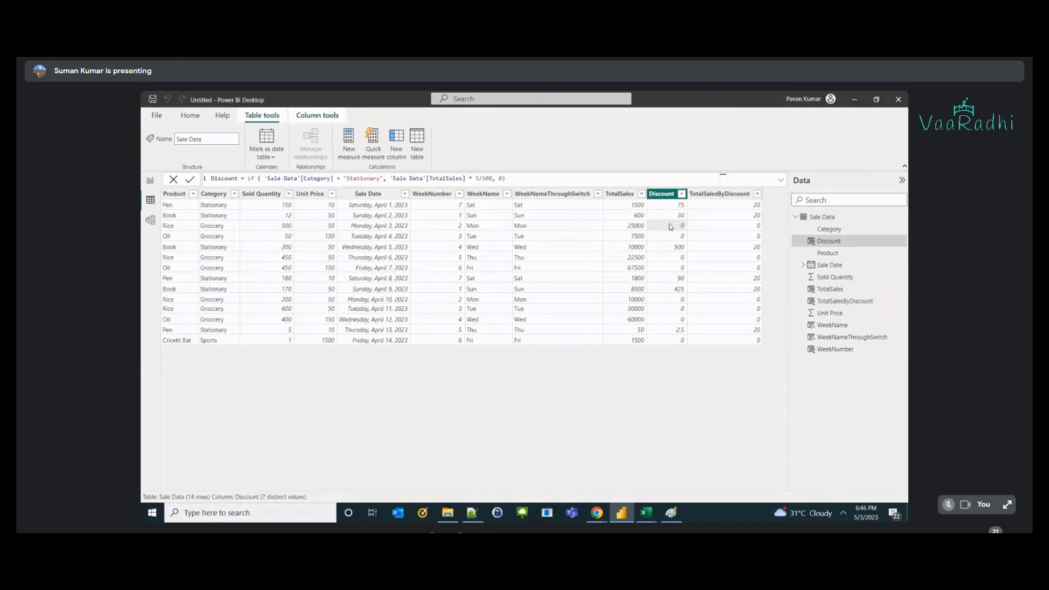
pyautogui.click(729, 230)
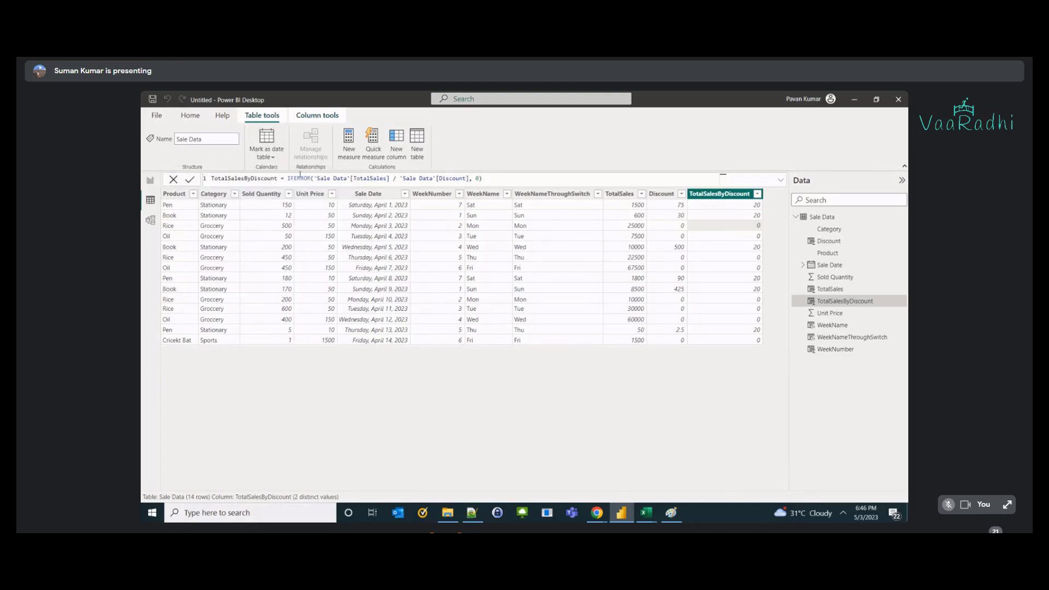
# - Copy the IFERROR expression from the TotalSalesByDiscount formula, switch to Paint and paste it as text below the switch syntax
pyautogui.doubleClick(299, 178)
pyautogui.moveTo(288, 179); pyautogui.dragTo(500, 180)
pyautogui.hotkey('ctrl', 'c')
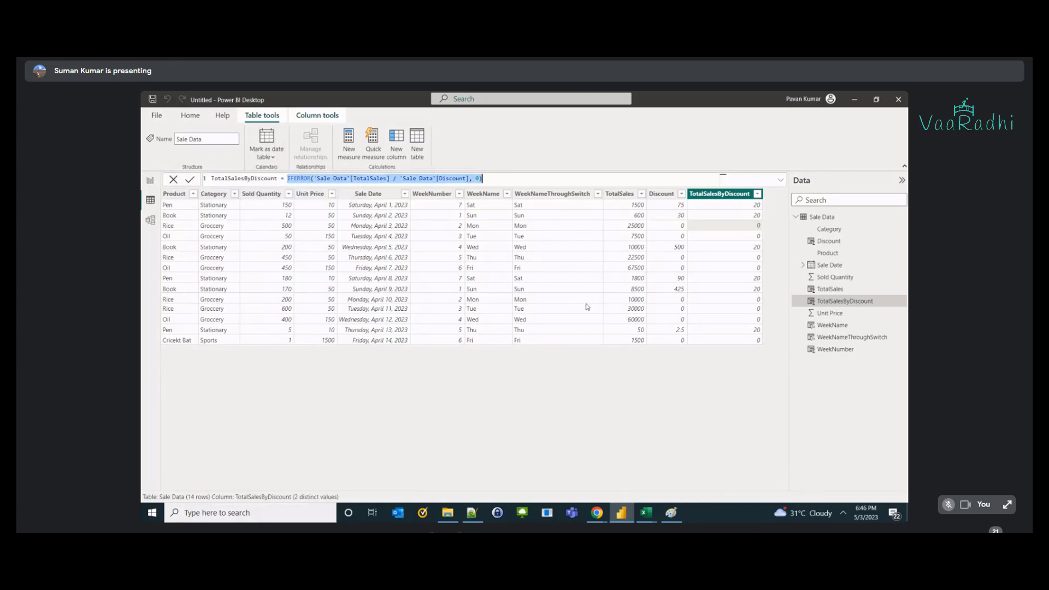
pyautogui.click(676, 515)
pyautogui.click(175, 434)
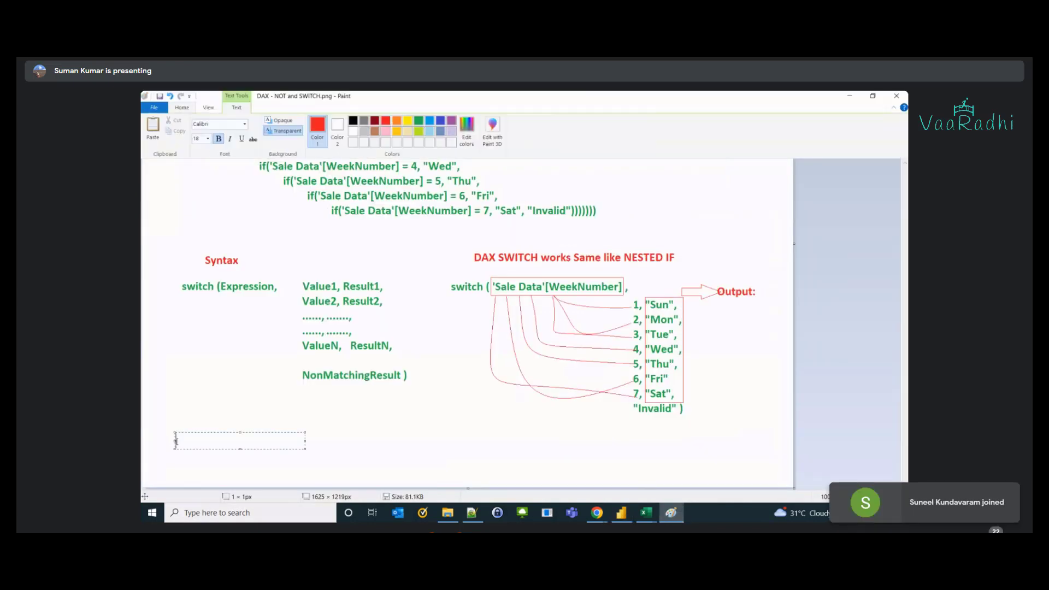
pyautogui.hotkey('ctrl', 'v')
# - Widen the text box to fit the IFERROR expression on one line, color it black and space out its arguments
pyautogui.moveTo(305, 455); pyautogui.dragTo(763, 455)
pyautogui.hotkey('ctrl', 'a')
pyautogui.click(353, 121)
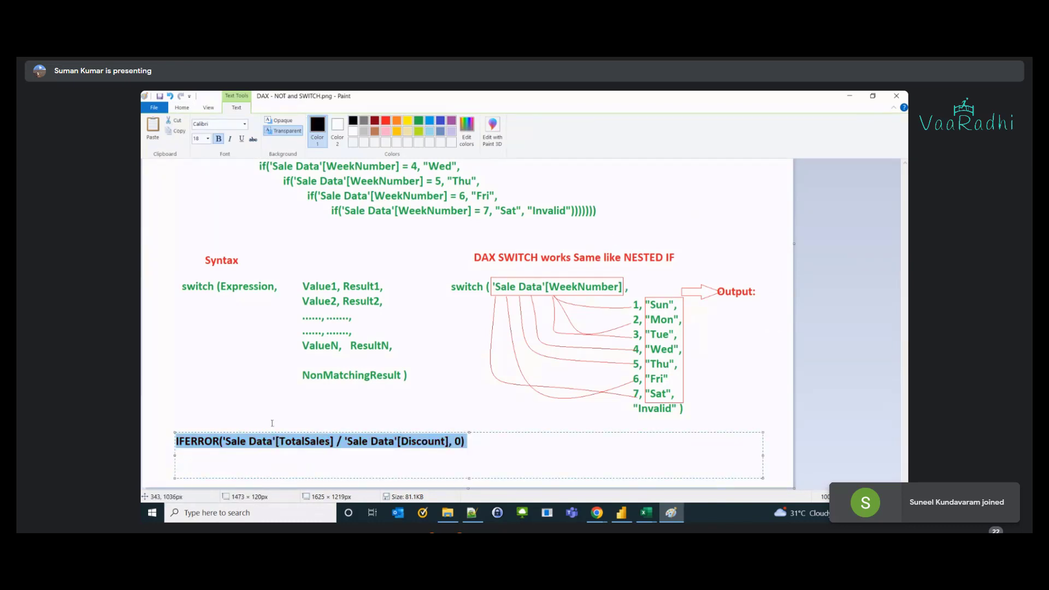
pyautogui.click(226, 441)
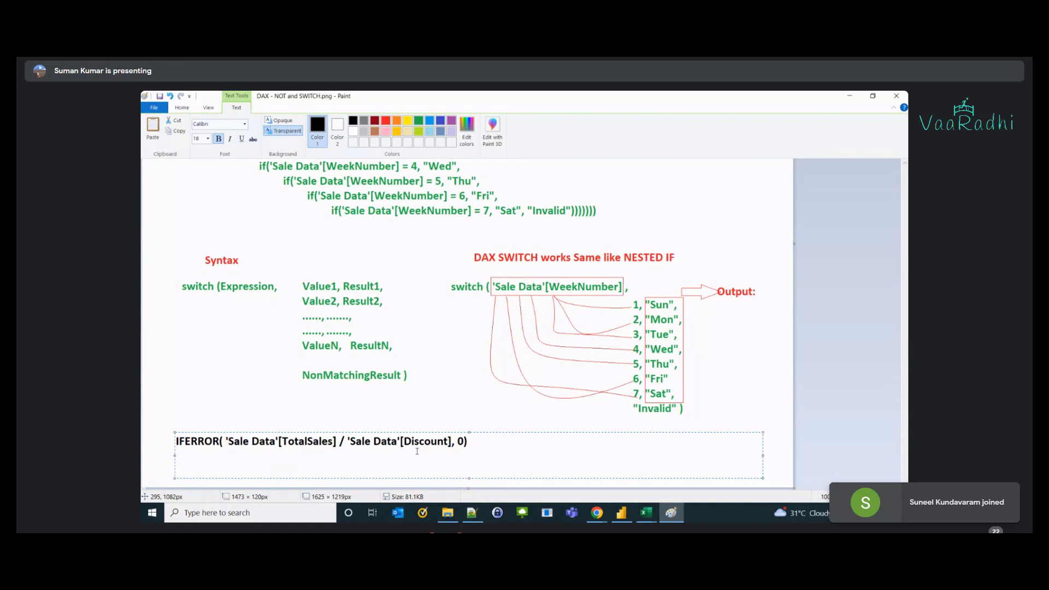
pyautogui.click(455, 442)
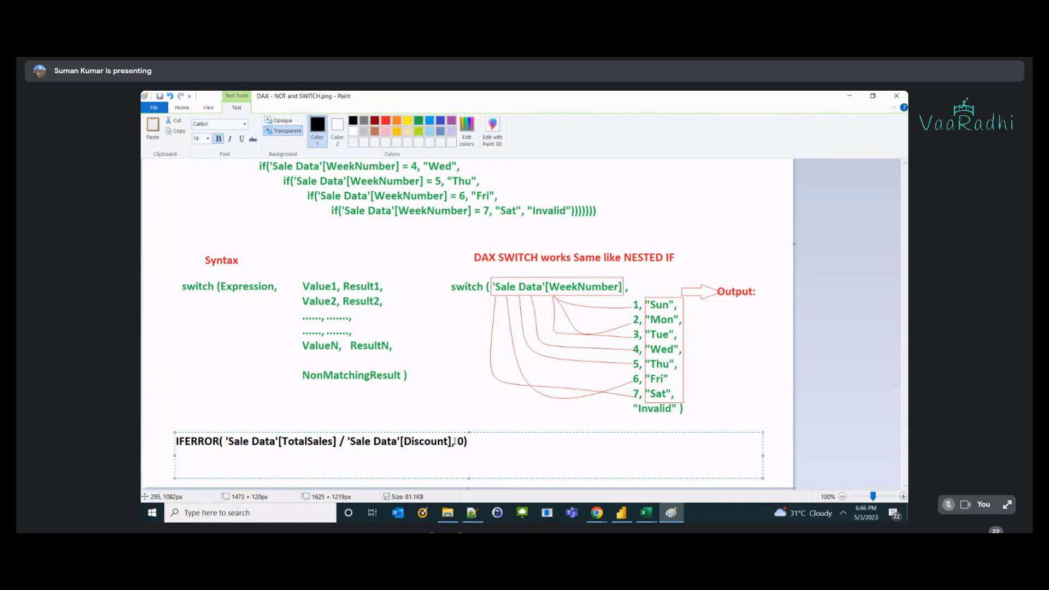
pyautogui.press('Left')
pyautogui.press('Left')
pyautogui.click(471, 441)
pyautogui.click(272, 251)
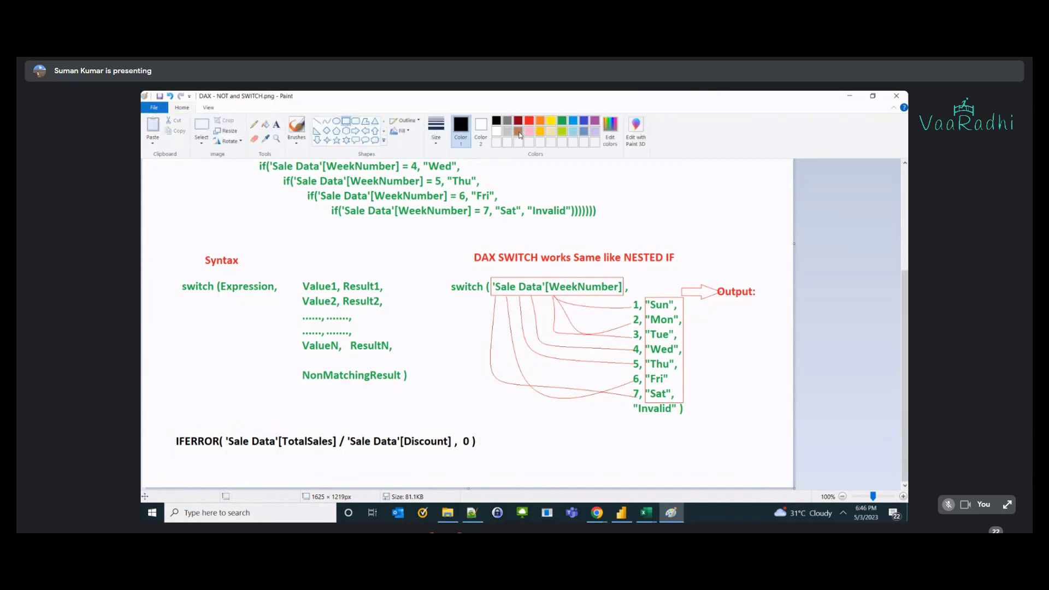
# - Draw red rectangles around the division expression and around the 0 in the IFERROR text
pyautogui.click(539, 120)
pyautogui.moveTo(225, 434)
pyautogui.mouseDown()
pyautogui.moveTo(354, 454)
pyautogui.moveTo(471, 450)
pyautogui.mouseUp()
pyautogui.click(530, 452)
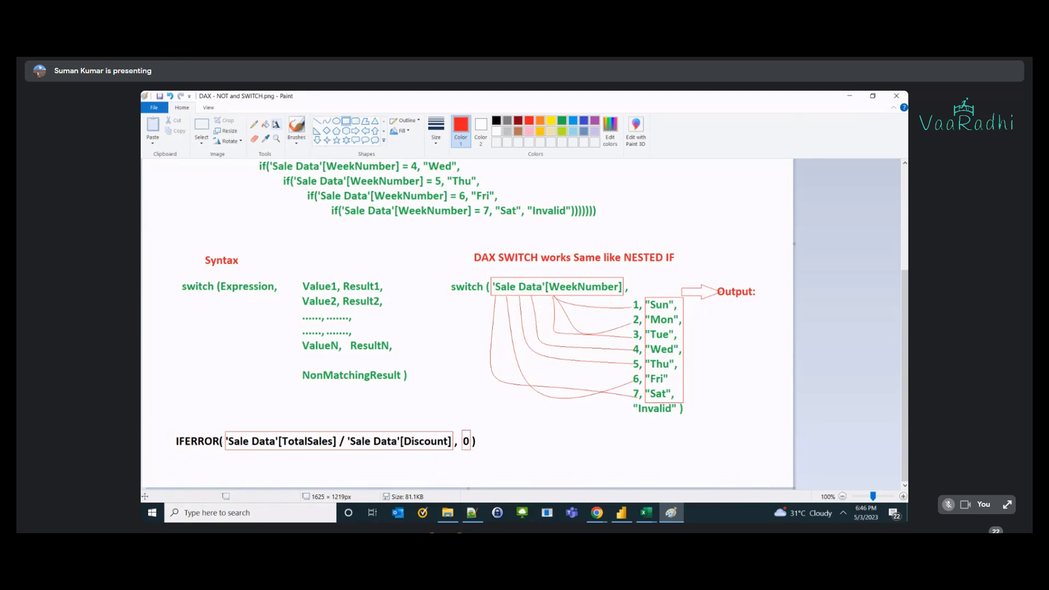
# - Start a red text note above the boxed division reading "If this expression evaluated to an error then"
pyautogui.click(276, 124)
pyautogui.click(231, 421)
pyautogui.write('If')
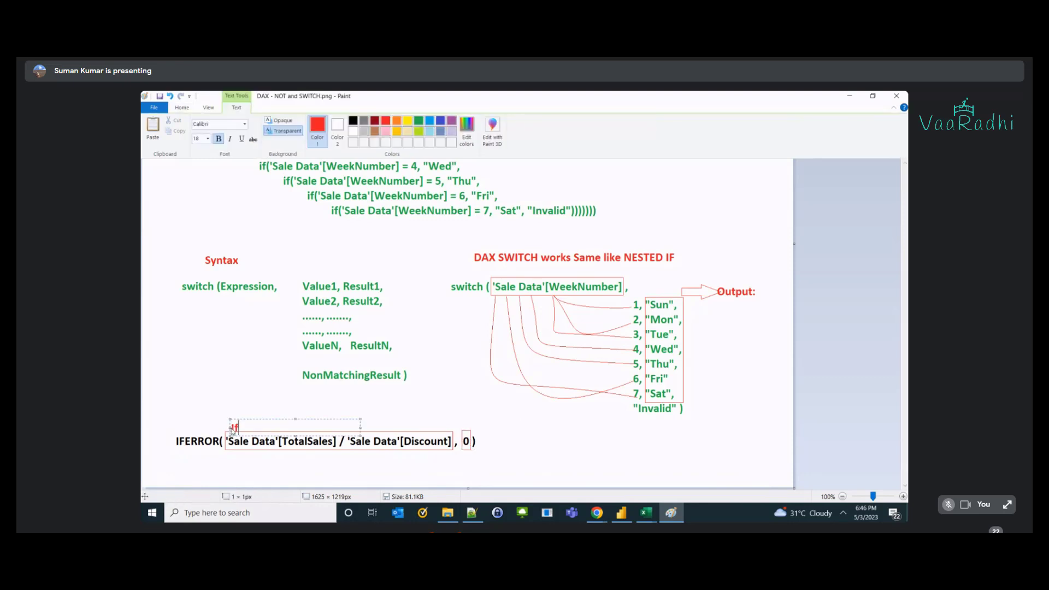
pyautogui.write(' this')
pyautogui.write(' express')
pyautogui.write('ion evaluat')
pyautogui.write('ed to')
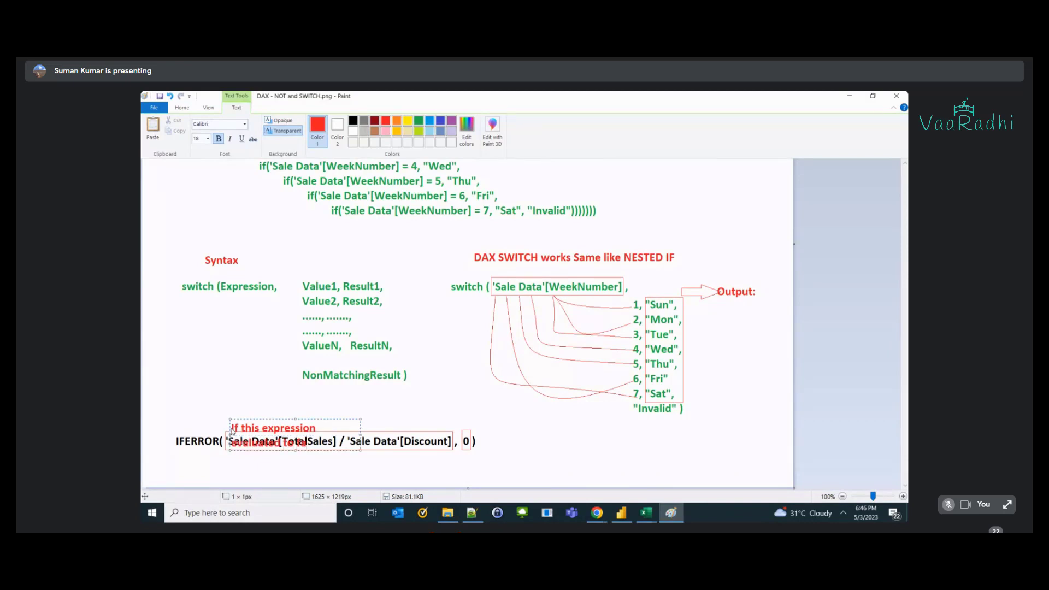
pyautogui.write(' an error then ')
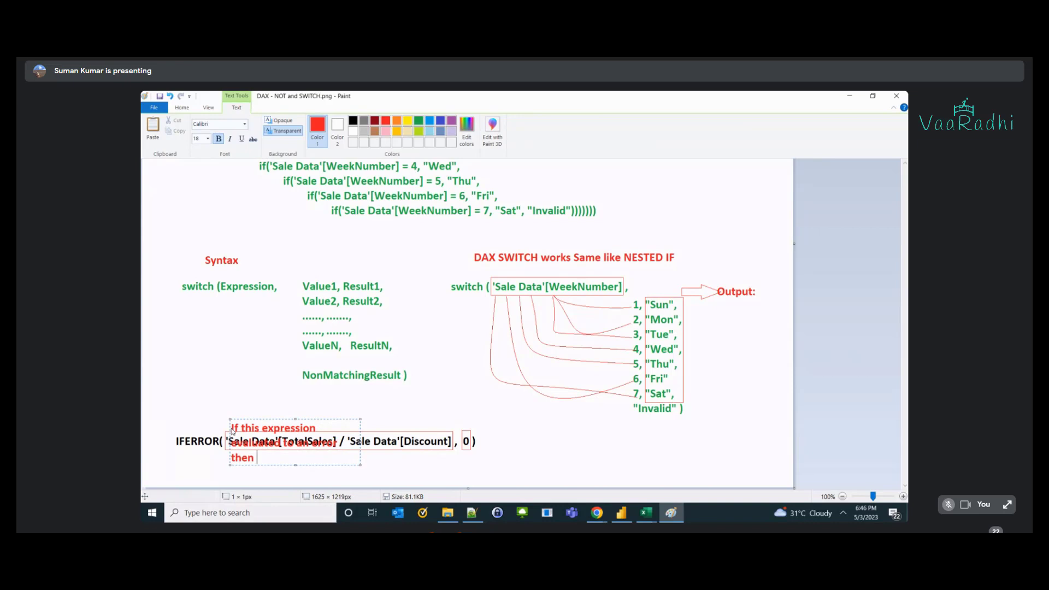
# - Continue the note with "give the second" and the beginning of the word "parameter"
pyautogui.write('givn')
pyautogui.press('BackSpace')
pyautogui.write('e')
pyautogui.write(' the new')
pyautogui.press('BackSpace')
pyautogui.press('BackSpace')
pyautogui.press('BackSpace')
pyautogui.write('second paramete')
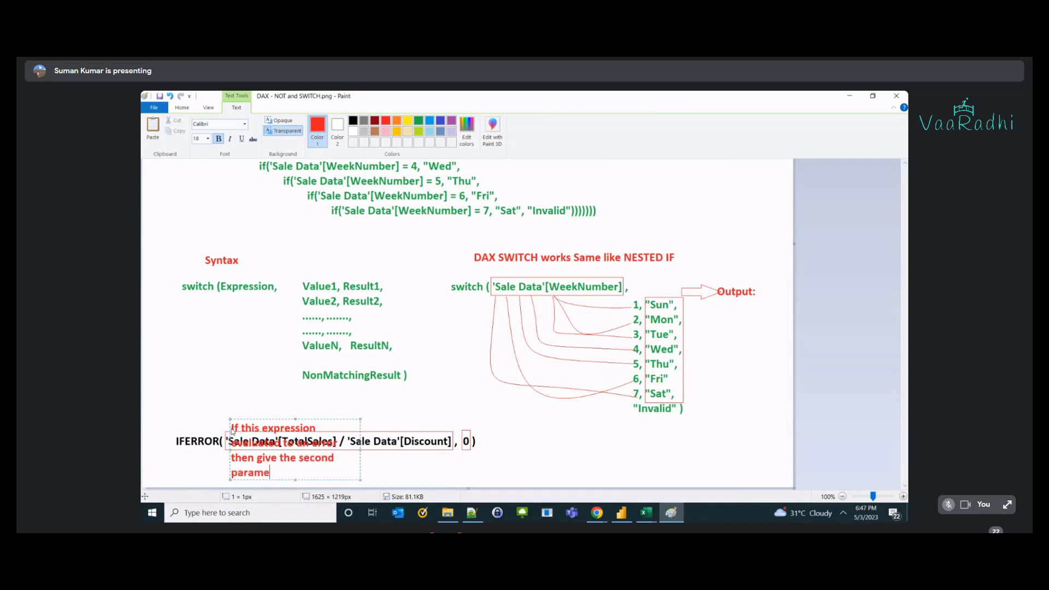
pyautogui.press('BackSpace')
# - Replace "give" with "return" in the note and complete its ending as "parameter as output"
pyautogui.press('Up')
pyautogui.hotkey('ctrl', 'shift', 'Left')
pyautogui.press('Right')
pyautogui.press('Right')
pyautogui.hotkey('ctrl', 'shift', 'Left')
pyautogui.write('return')
pyautogui.press('Down')
pyautogui.write('er as oup')
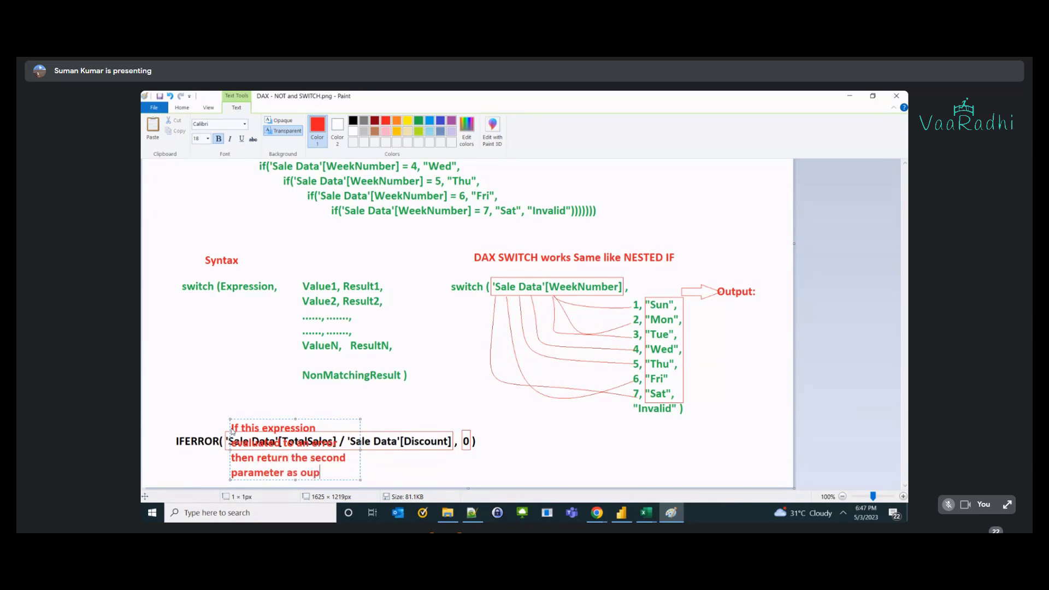
pyautogui.press('BackSpace')
pyautogui.write('tput')
# - Try font sizes 10 and 12 on the whole note, extending its text box slightly upward
pyautogui.hotkey('ctrl', 'a')
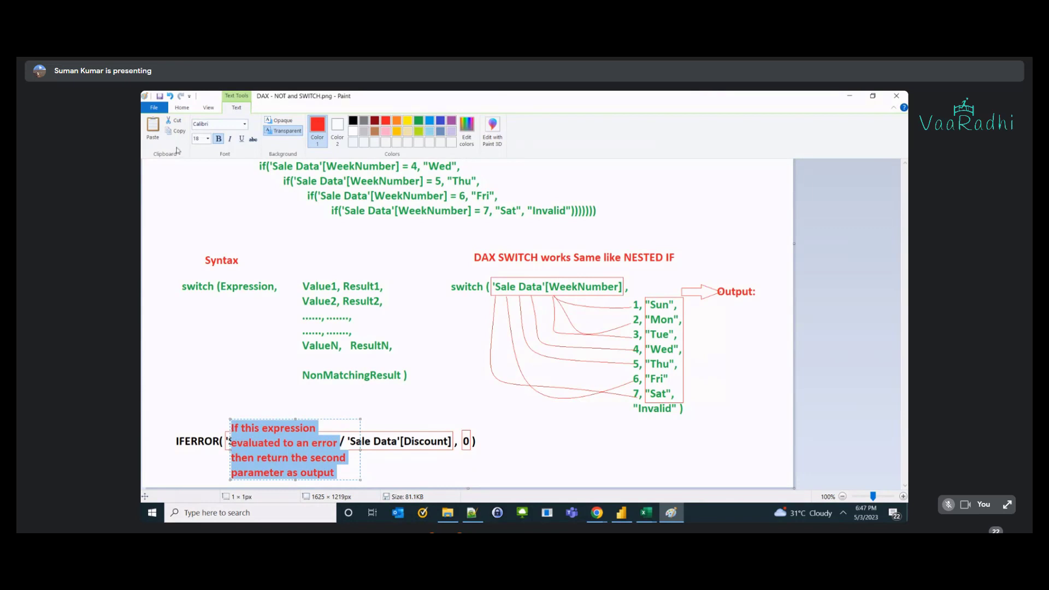
pyautogui.click(196, 139)
pyautogui.write('10')
pyautogui.press('Return')
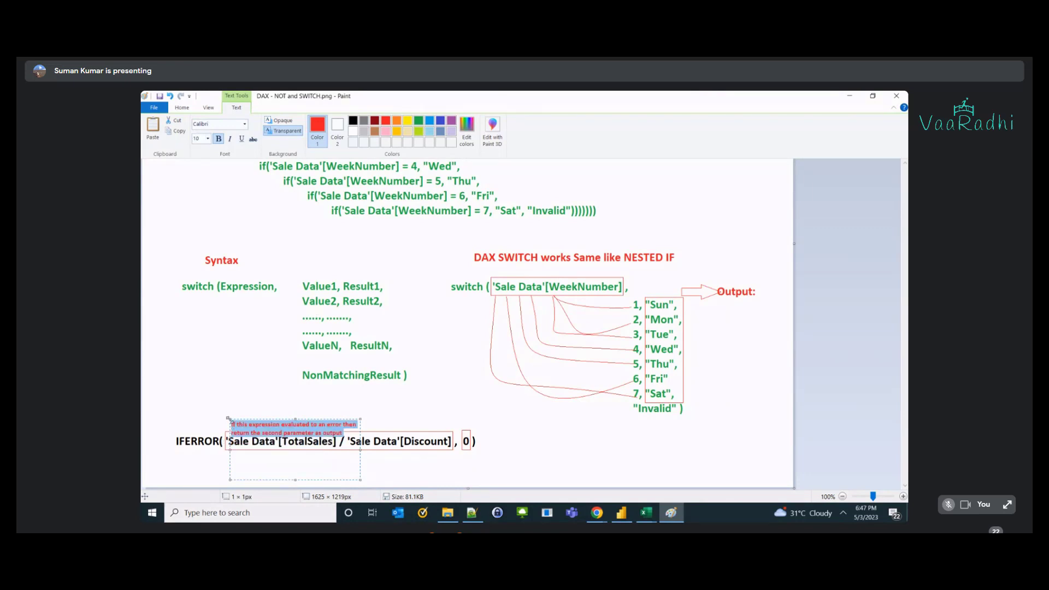
pyautogui.moveTo(229, 419); pyautogui.dragTo(230, 416)
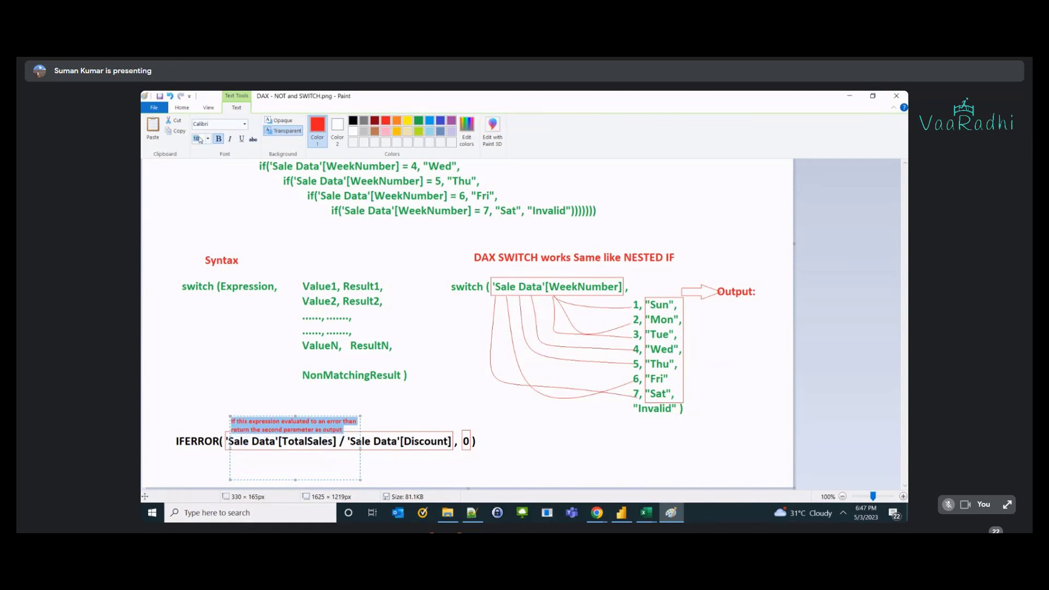
pyautogui.write('12')
pyautogui.press('Return')
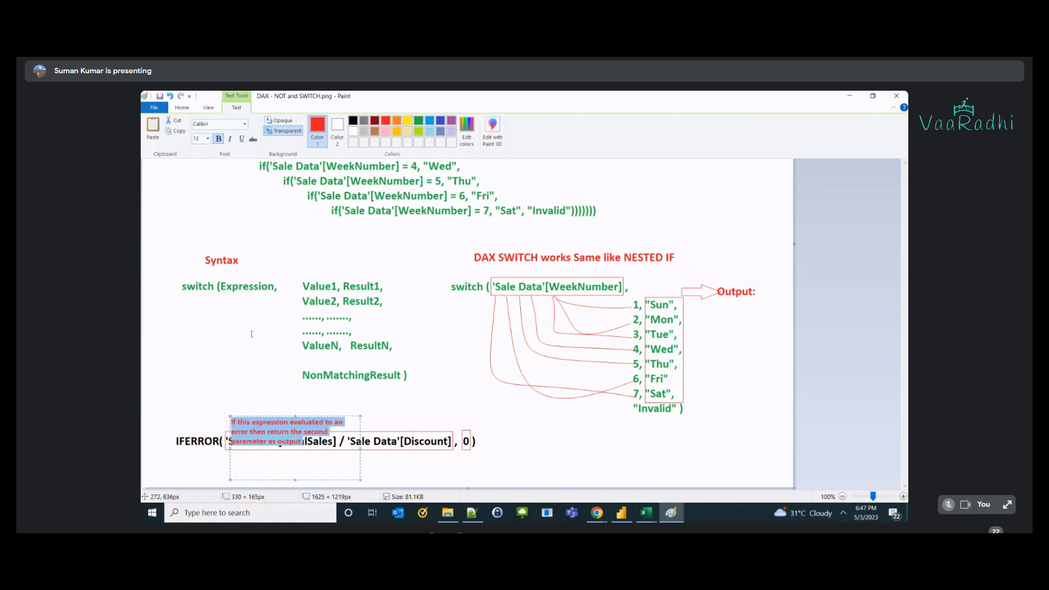
# - Enlarge the note's text box upward and across the boxed division's width, and set its font size to 16
pyautogui.moveTo(230, 415); pyautogui.dragTo(227, 399)
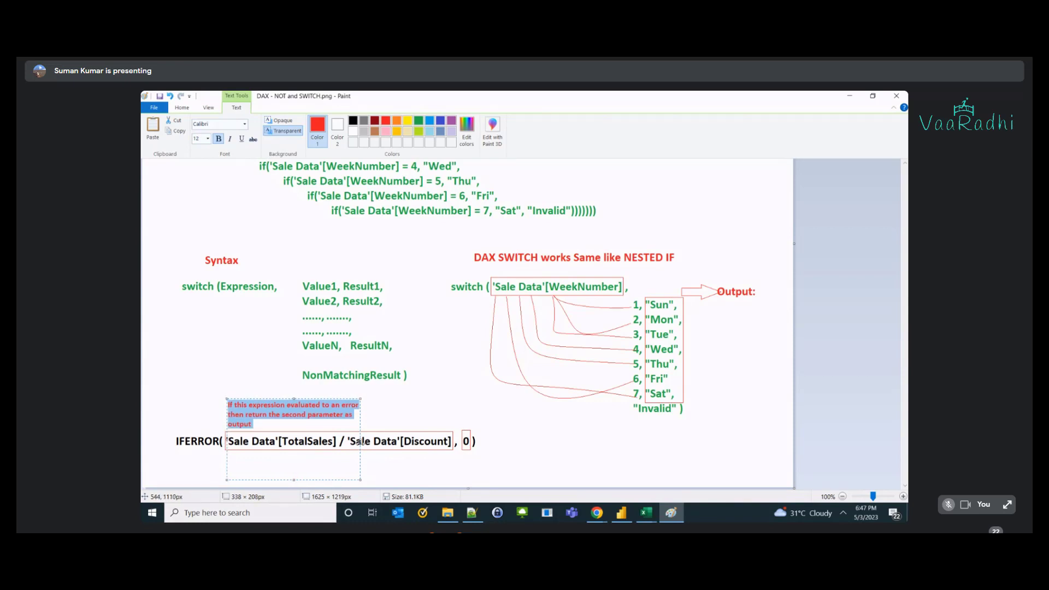
pyautogui.moveTo(361, 442); pyautogui.dragTo(451, 442)
pyautogui.click(200, 140)
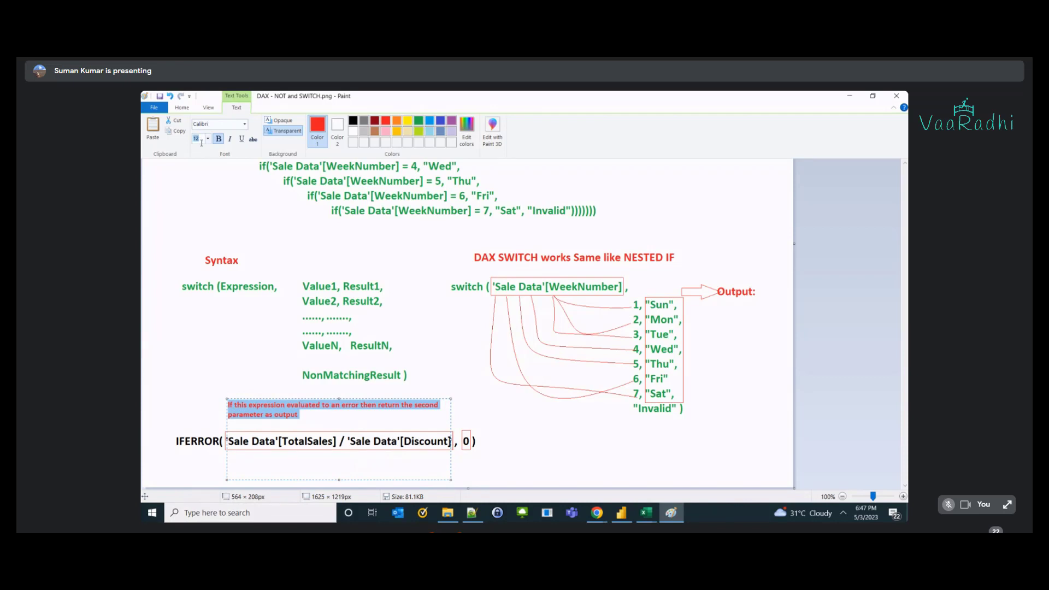
pyautogui.write('16')
pyautogui.press('Return')
pyautogui.click(463, 400)
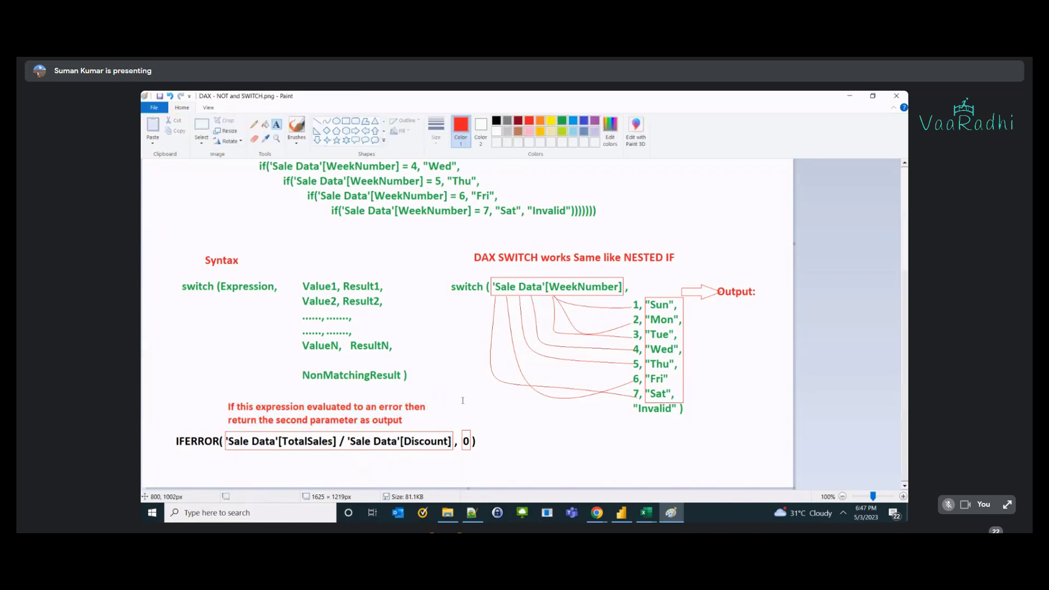
# - Outline "second parameter" in the note with a black rounded rectangle
pyautogui.click(353, 123)
pyautogui.moveTo(276, 415)
pyautogui.mouseDown()
pyautogui.moveTo(286, 427)
pyautogui.moveTo(359, 428)
pyautogui.mouseUp()
pyautogui.click(496, 121)
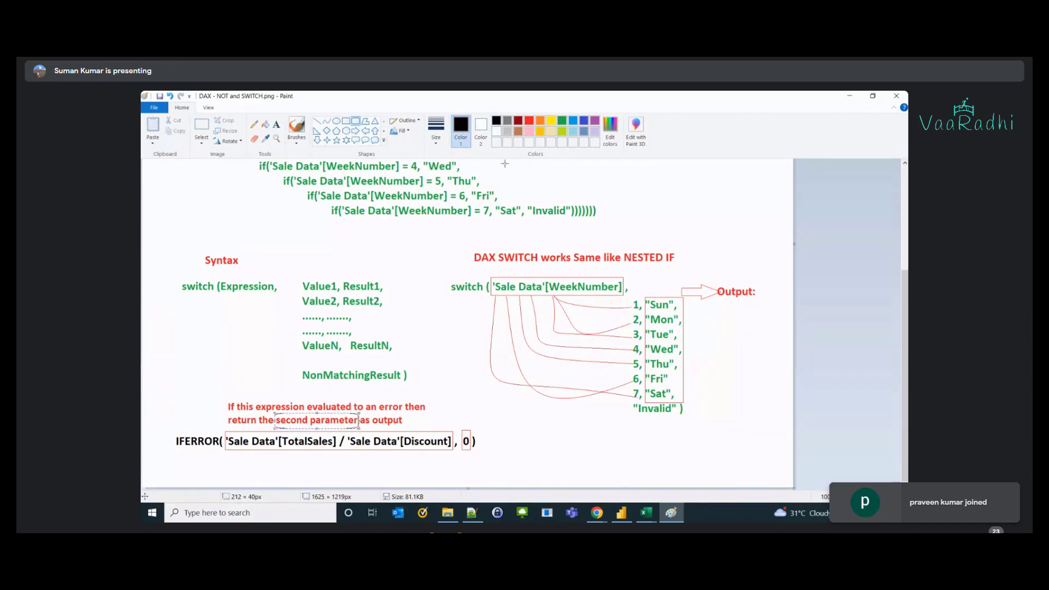
# - Draw a black curve linking the outlined "second parameter" to the boxed 0, and save the image
pyautogui.click(326, 121)
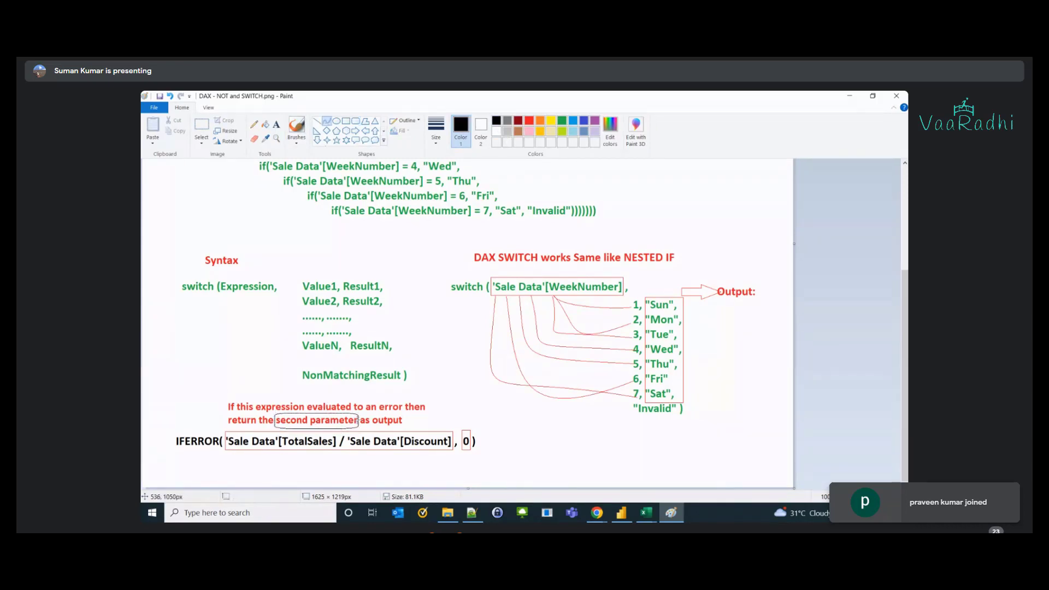
pyautogui.moveTo(359, 426); pyautogui.dragTo(444, 389)
pyautogui.hotkey('ctrl', 's')
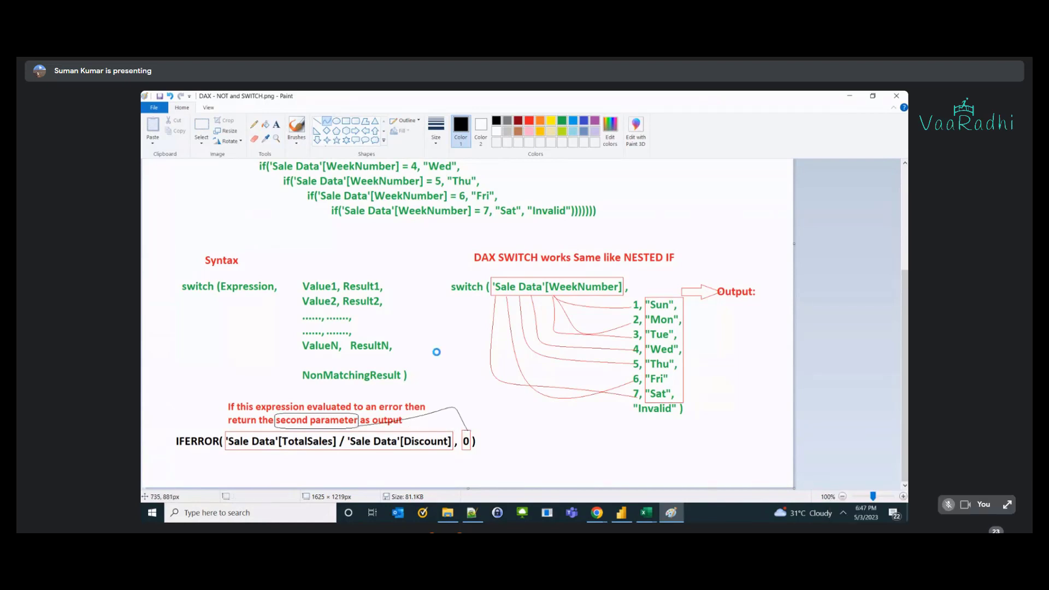
pyautogui.click(202, 129)
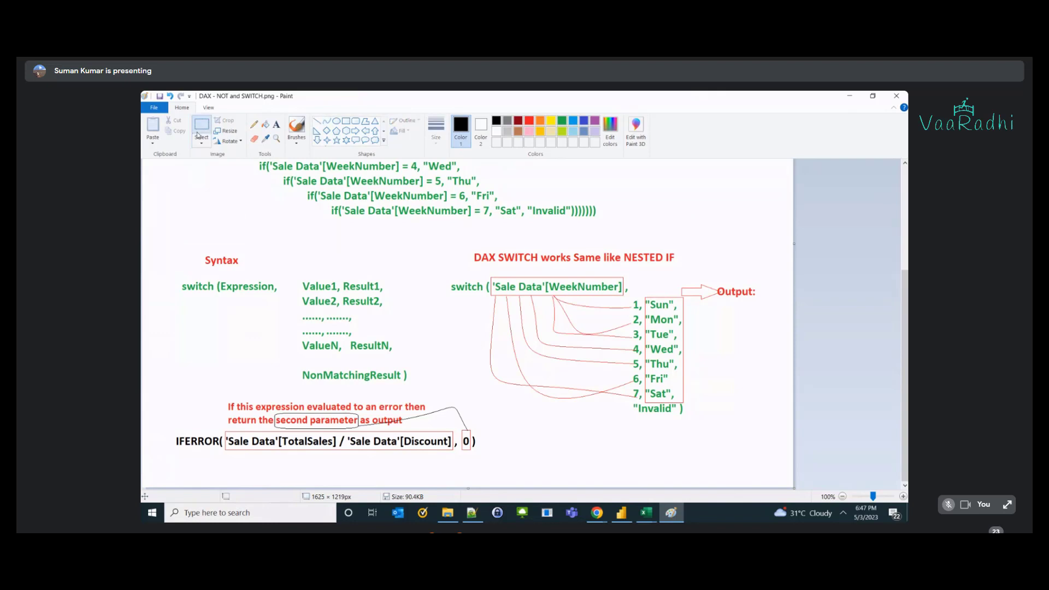
# - Move the annotated IFERROR expression and its note slightly lower on the canvas, and save the image
pyautogui.moveTo(157, 392)
pyautogui.mouseDown()
pyautogui.moveTo(506, 484)
pyautogui.moveTo(490, 466)
pyautogui.mouseUp()
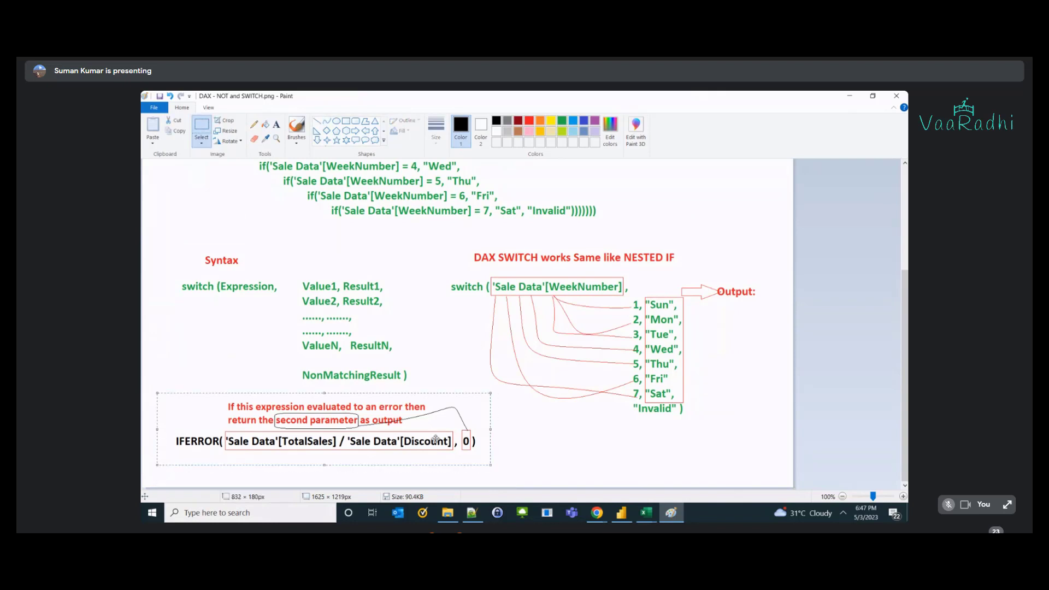
pyautogui.moveTo(437, 441); pyautogui.dragTo(439, 465)
pyautogui.click(425, 384)
pyautogui.hotkey('ctrl', 's')
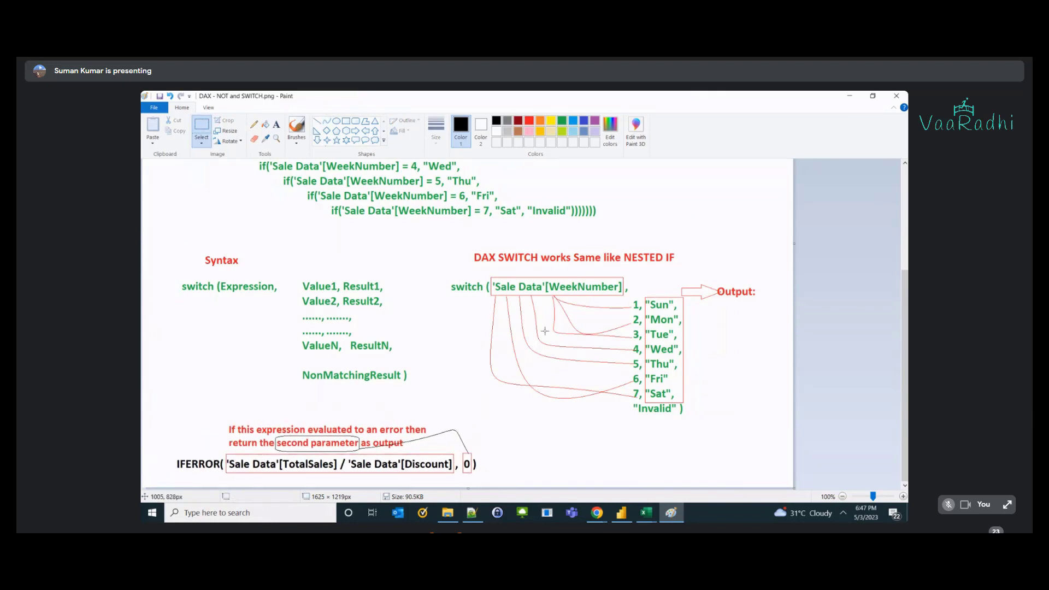
# - Shift the OR and NOT Discount formulas slightly up and toward the canvas's left edge
pyautogui.scroll(3, 545, 332)
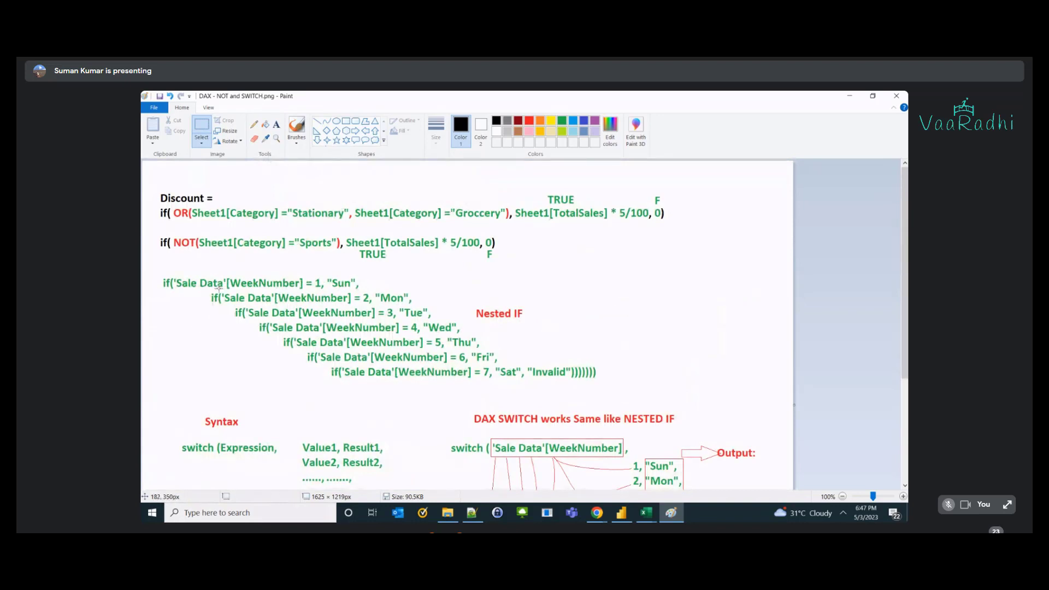
pyautogui.moveTo(166, 189); pyautogui.dragTo(677, 281)
pyautogui.moveTo(602, 242); pyautogui.dragTo(588, 231)
pyautogui.click(161, 293)
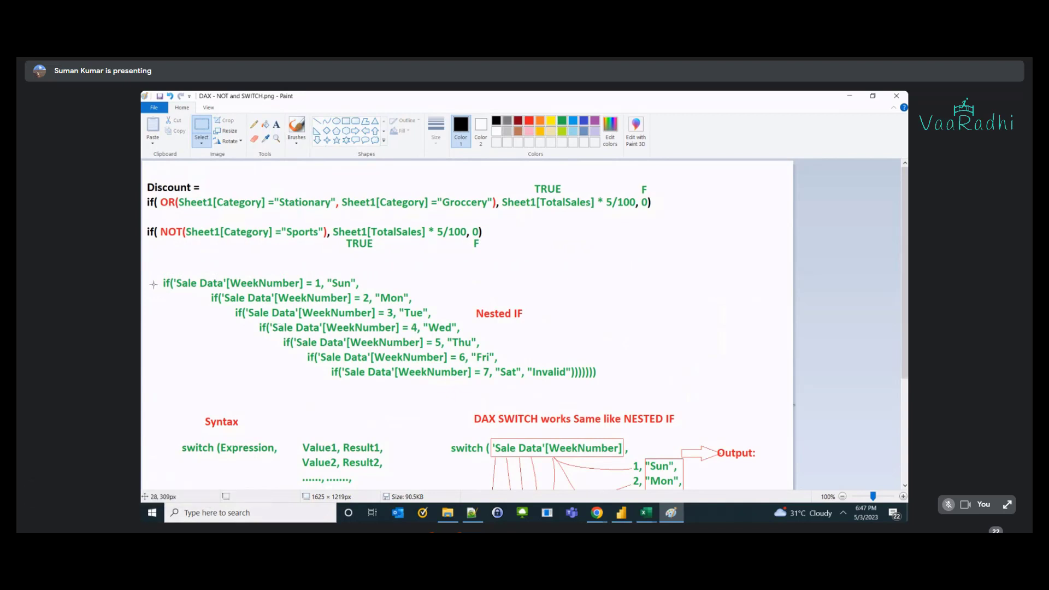
pyautogui.scroll(-3, 161, 293)
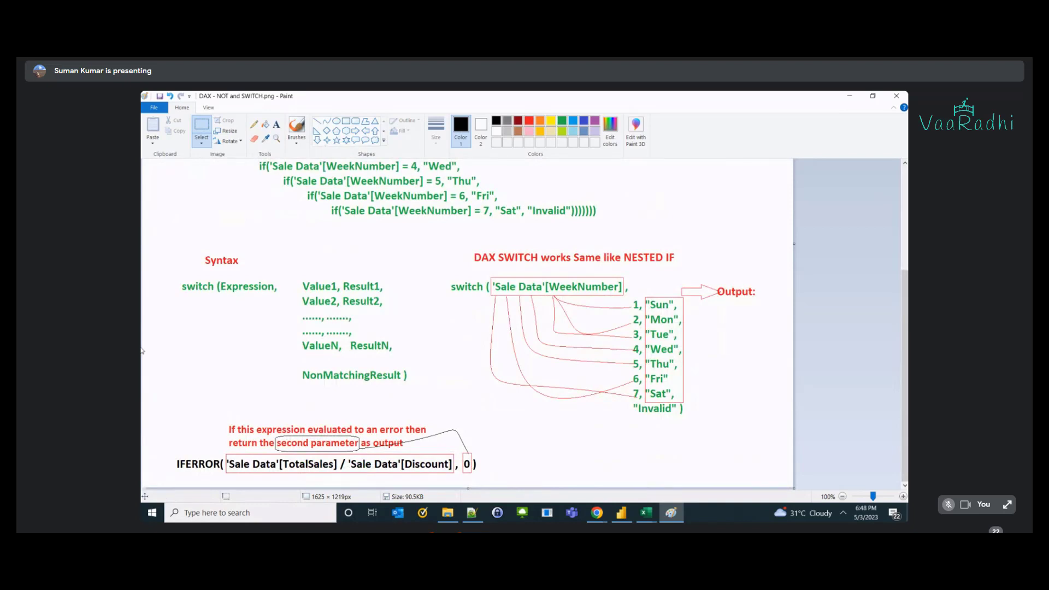
# - Switch to Power BI and add a calculated column to Sale Data with the formula TrueCol = True()
pyautogui.hotkey('alt', 'Tab')
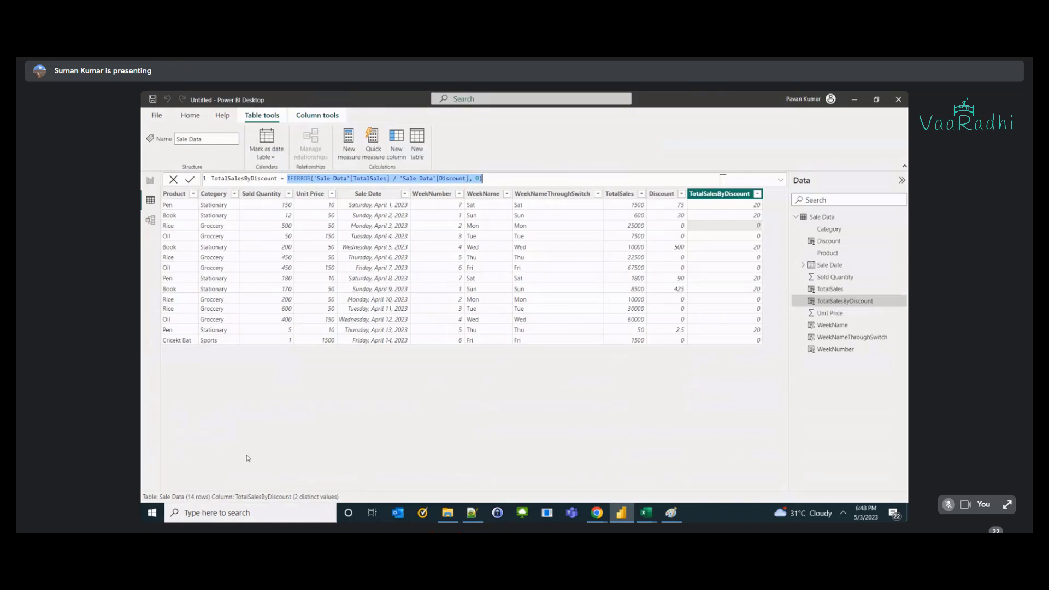
pyautogui.click(286, 442)
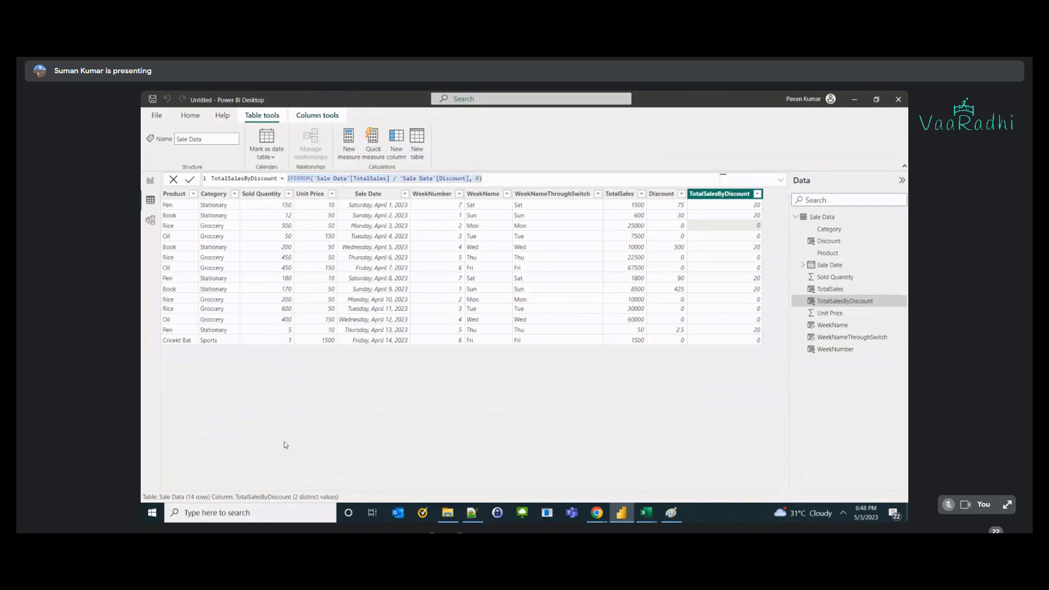
pyautogui.click(406, 145)
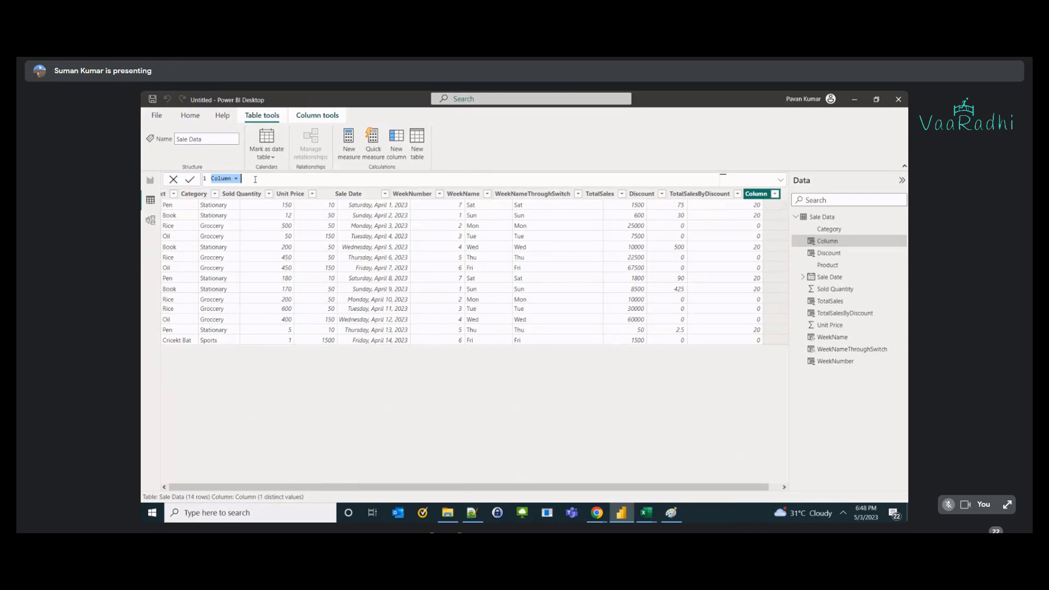
pyautogui.hotkey('shift', 'Left')
pyautogui.hotkey('shift', 'Left')
pyautogui.hotkey('shift', 'Left')
pyautogui.write('TrueCol = Tru')
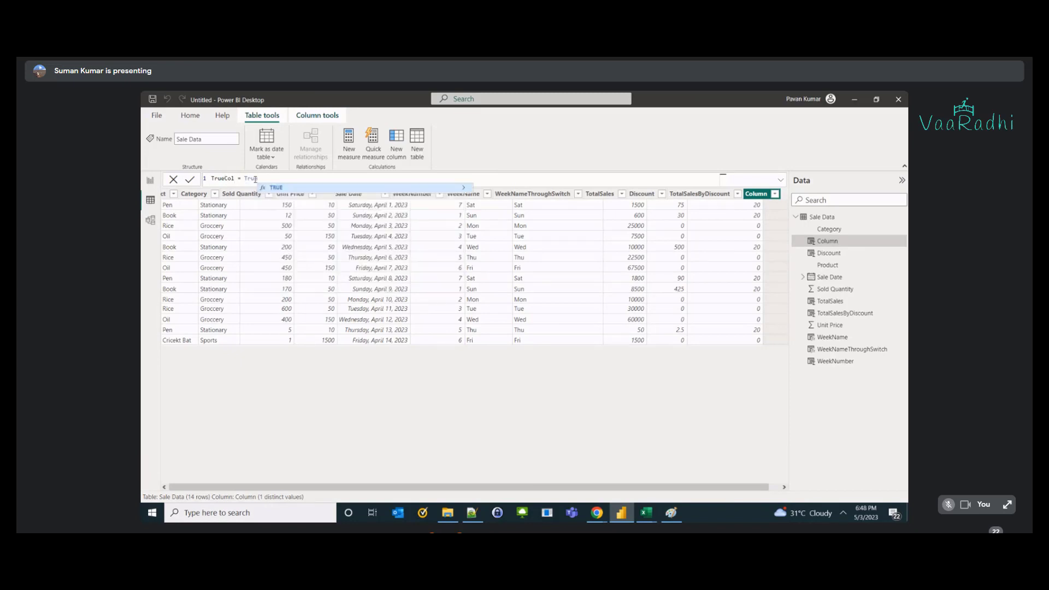
pyautogui.write('e()')
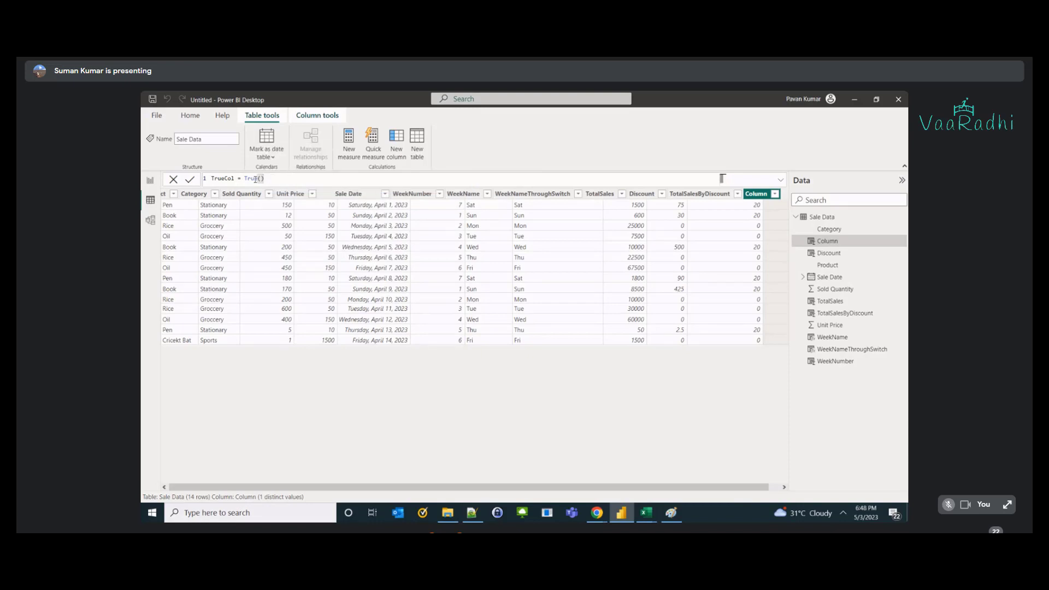
pyautogui.press('Return')
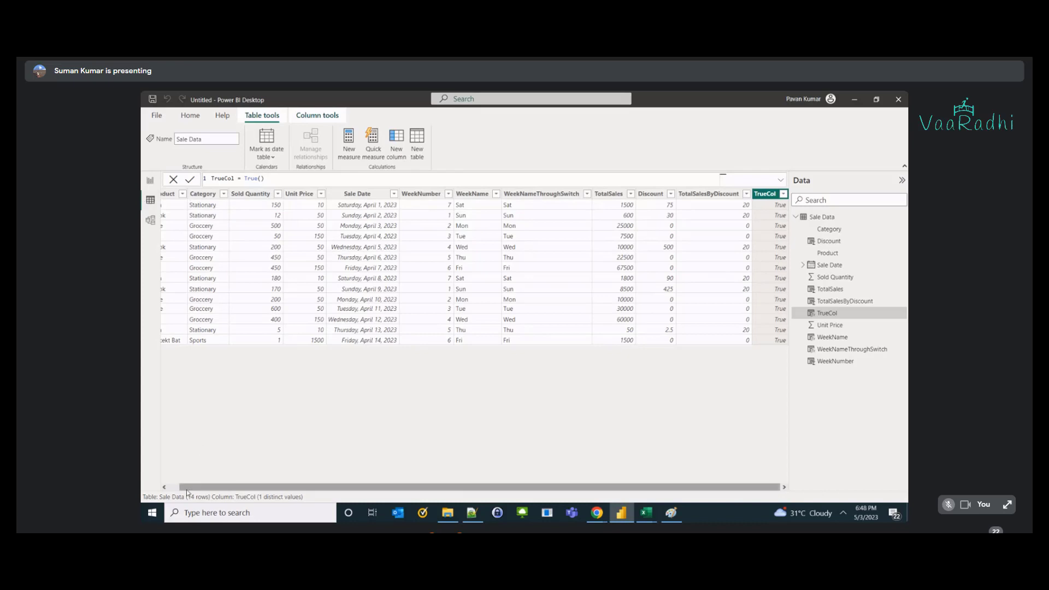
# - Examine the TotalSales column's formula and values alongside the TrueCol column
pyautogui.moveTo(187, 488); pyautogui.dragTo(141, 476)
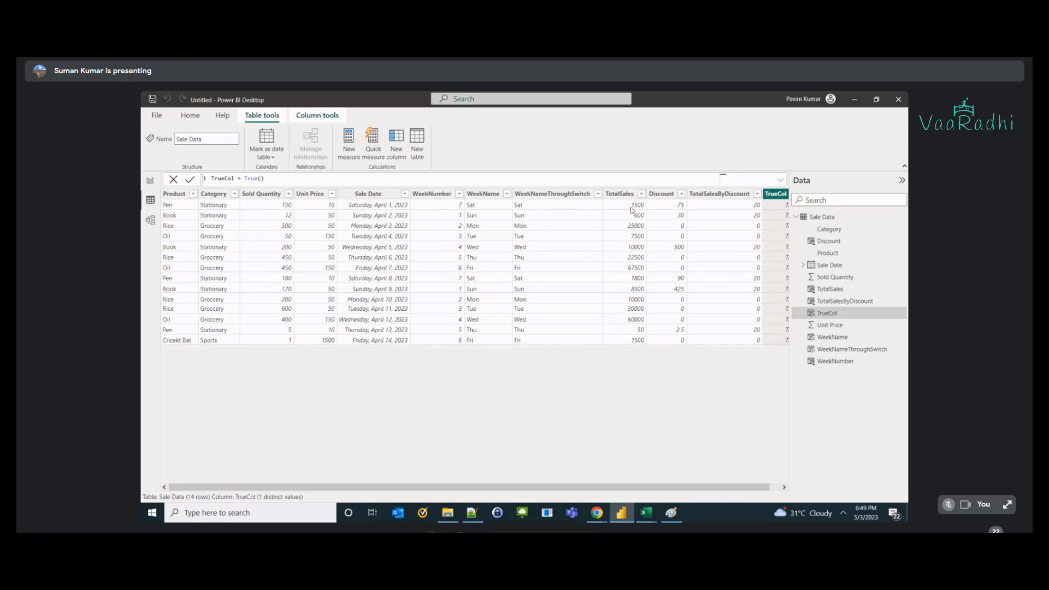
pyautogui.click(632, 232)
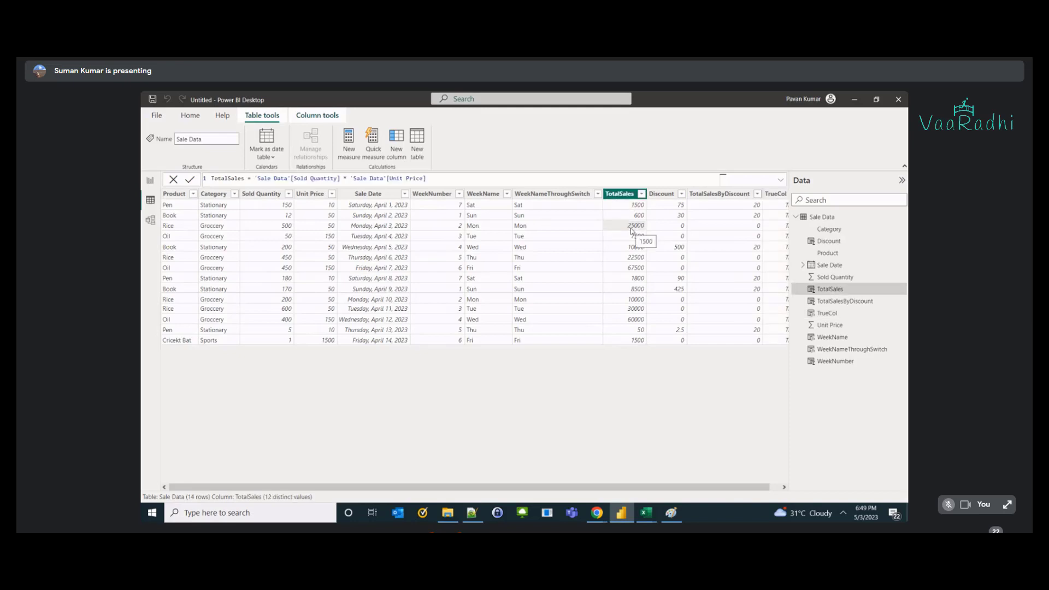
pyautogui.moveTo(764, 491); pyautogui.dragTo(781, 493)
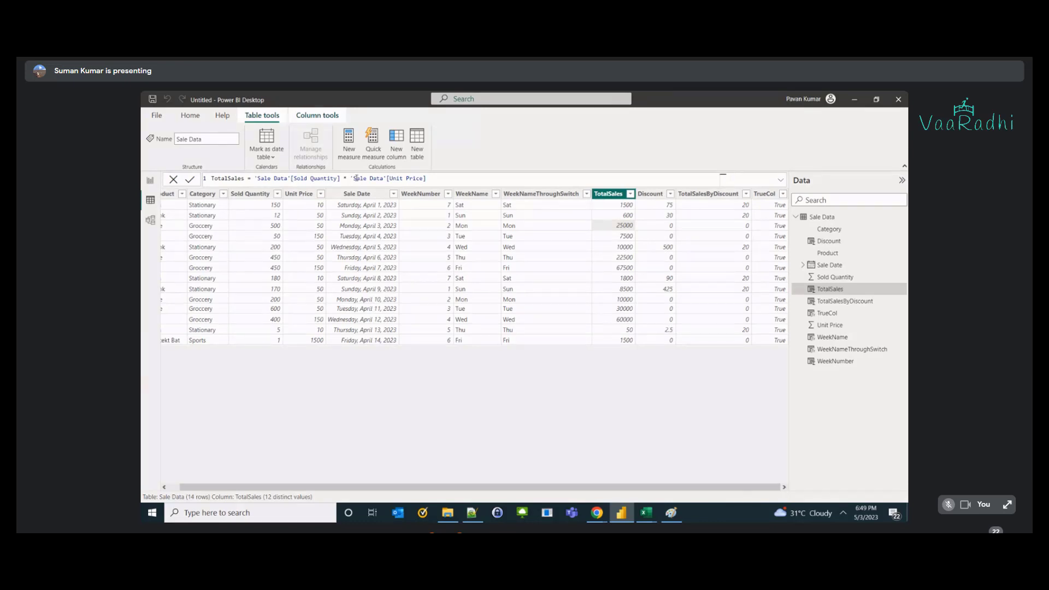
# - Collapse the Data pane and replace the TrueCol formula with the beginning of an IF formula, PremiumCustomer = if (
pyautogui.click(828, 313)
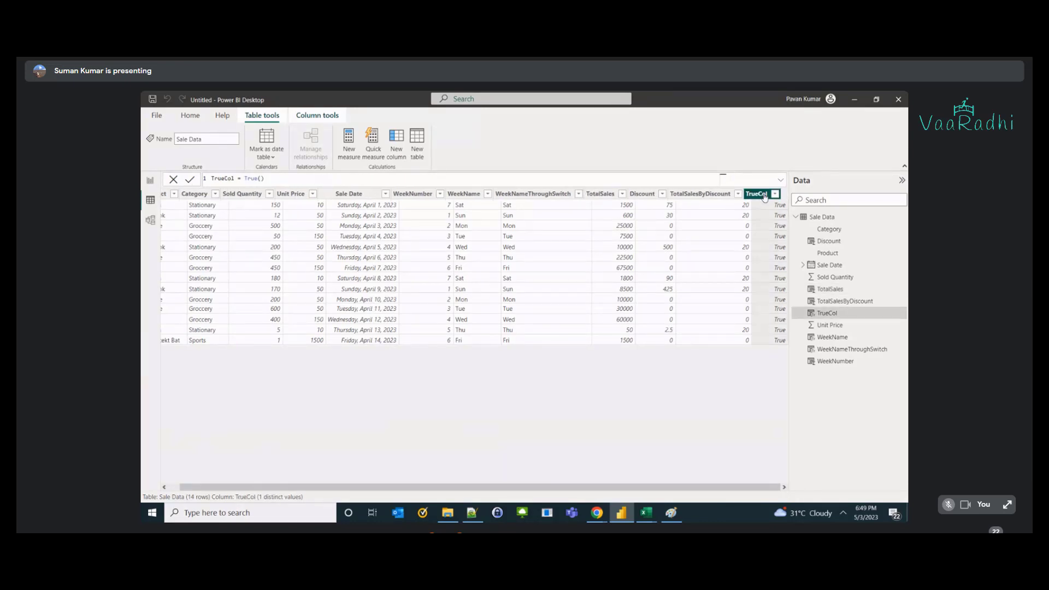
pyautogui.click(902, 181)
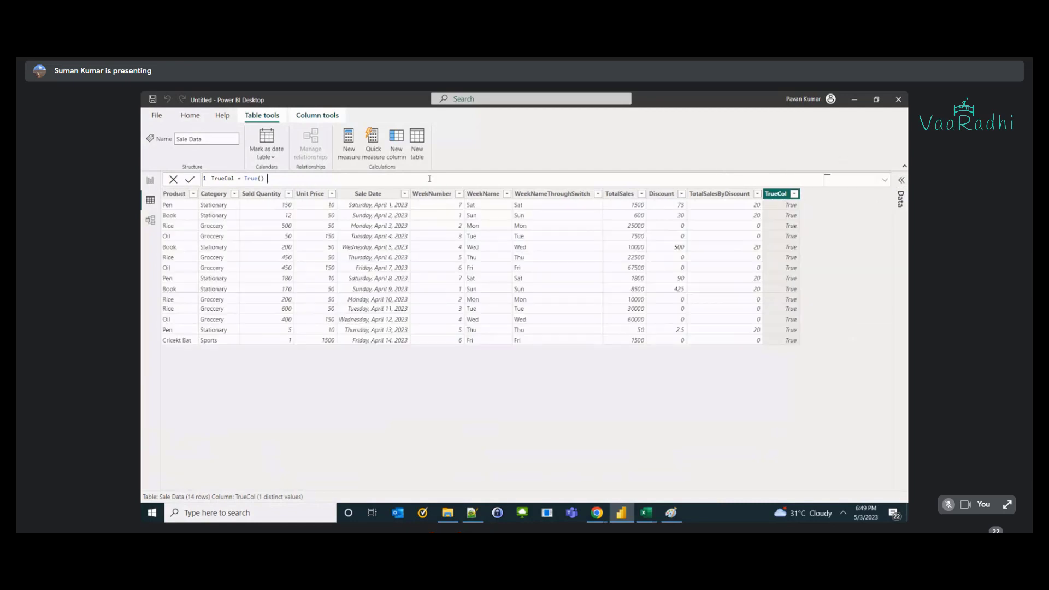
pyautogui.hotkey('ctrl', 'a')
pyautogui.write('Premi')
pyautogui.write('em')
pyautogui.press('BackSpace')
pyautogui.write('umCustomer = if ')
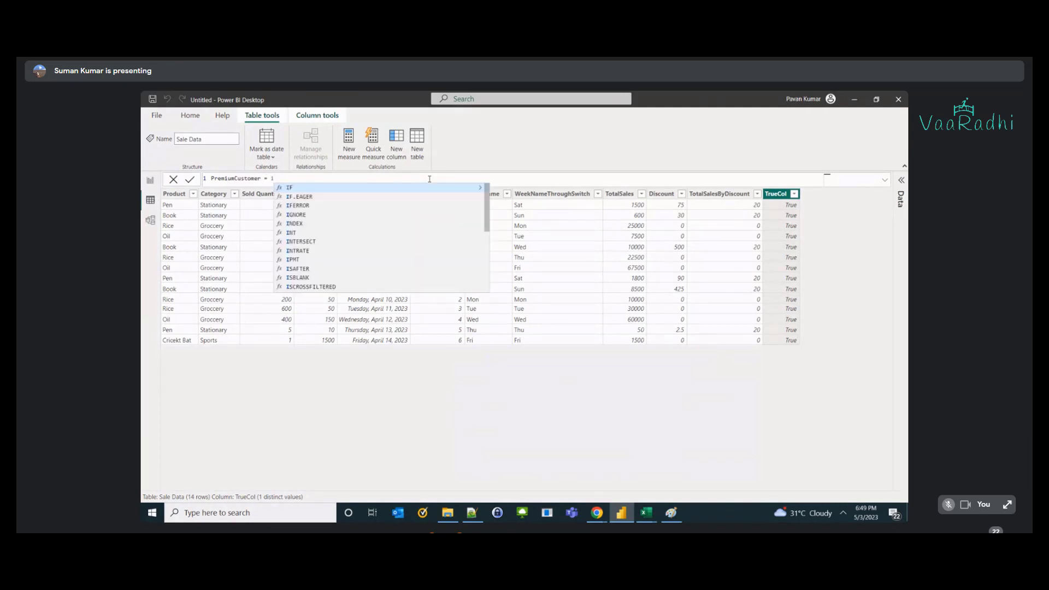
pyautogui.write('(')
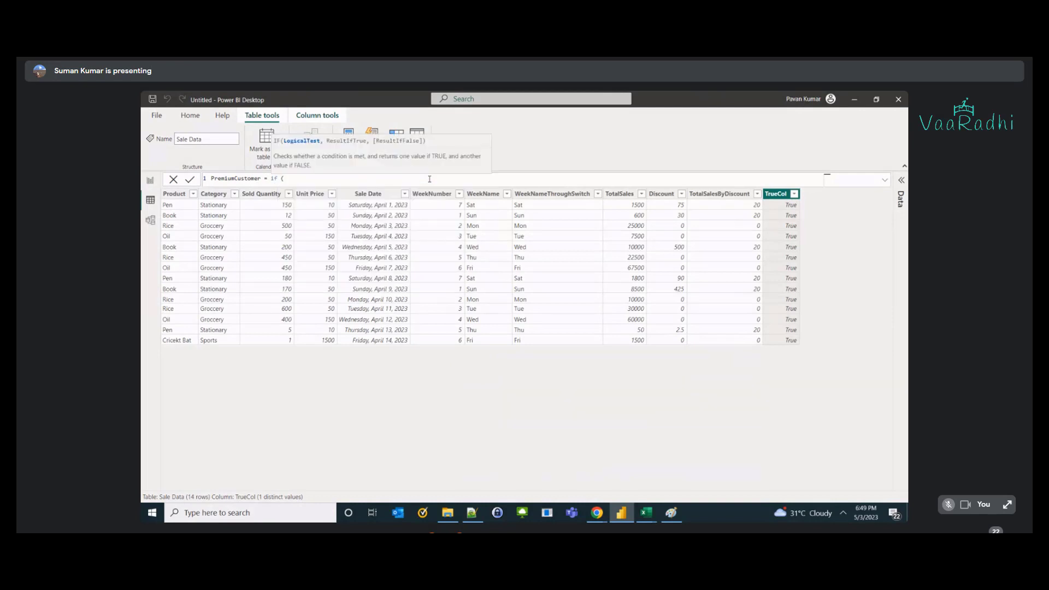
# - Insert 'Sale Data'[TotalSales] from the formula suggestions as the start of the IF condition
pyautogui.write(' sale')
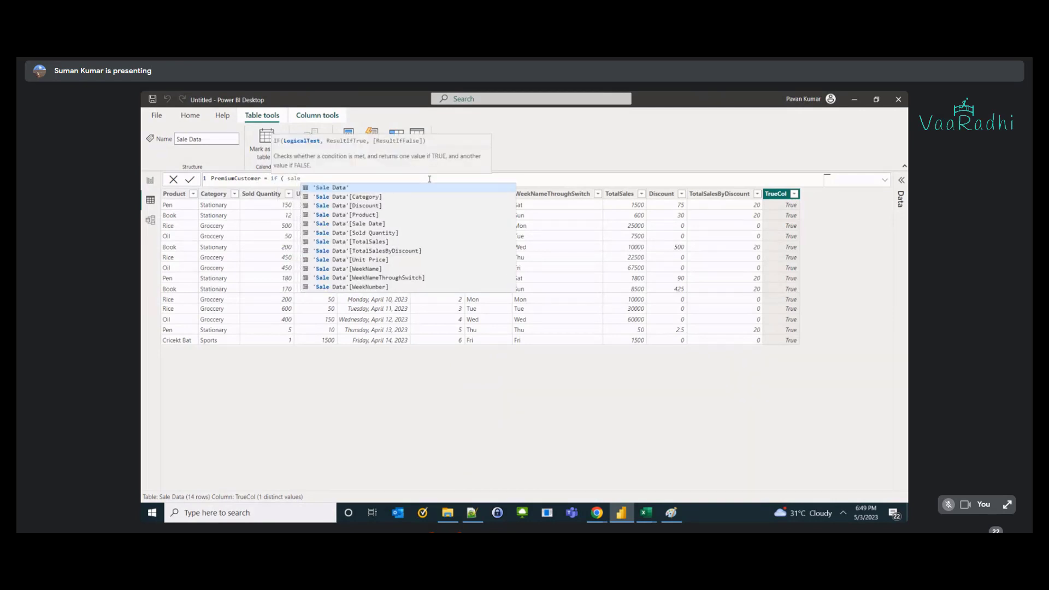
pyautogui.write(' data')
pyautogui.press('Down')
pyautogui.press('Down')
pyautogui.press('Down')
pyautogui.press('Down')
pyautogui.press('Down')
pyautogui.press('Down')
pyautogui.press('Down')
pyautogui.press('Down')
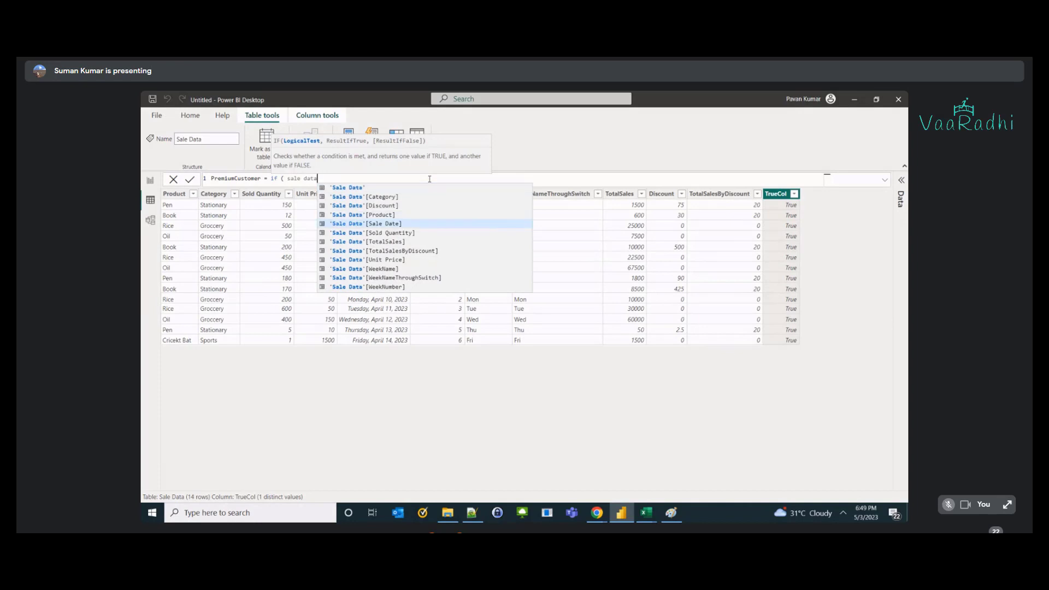
pyautogui.press('Up')
pyautogui.press('Up')
pyautogui.press('Tab')
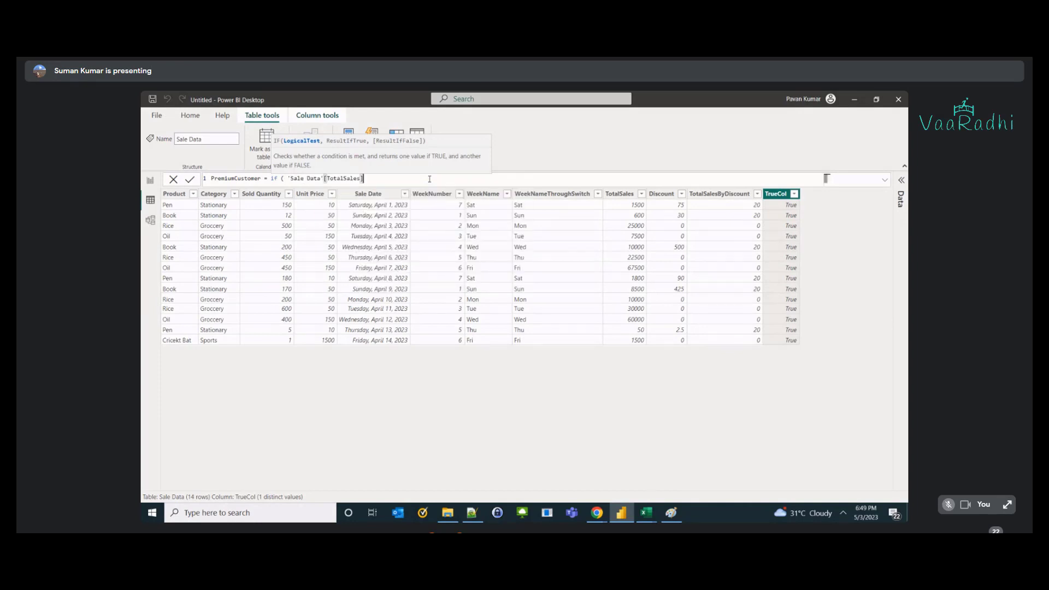
# - Complete the IF condition with the comparison >= 10000, followed by a comma
pyautogui.write('> 10000')
pyautogui.press('Left')
pyautogui.press('Left')
pyautogui.press('Left')
pyautogui.press('Left')
pyautogui.press('Left')
pyautogui.press('Left')
pyautogui.write('=')
pyautogui.write(',')
# - Prefix the column name in the formula with Is, making it IsPremiumCustomer
pyautogui.press('Left')
pyautogui.press('Left')
pyautogui.press('Left')
pyautogui.press('Left')
pyautogui.press('Left')
pyautogui.press('Left')
pyautogui.press('Left')
pyautogui.press('Left')
pyautogui.press('Left')
pyautogui.press('Left')
pyautogui.press('Left')
pyautogui.press('Left')
pyautogui.press('Left')
pyautogui.press('Left')
pyautogui.press('Left')
pyautogui.press('Left')
pyautogui.press('Left')
pyautogui.press('Left')
pyautogui.press('Left')
pyautogui.press('Left')
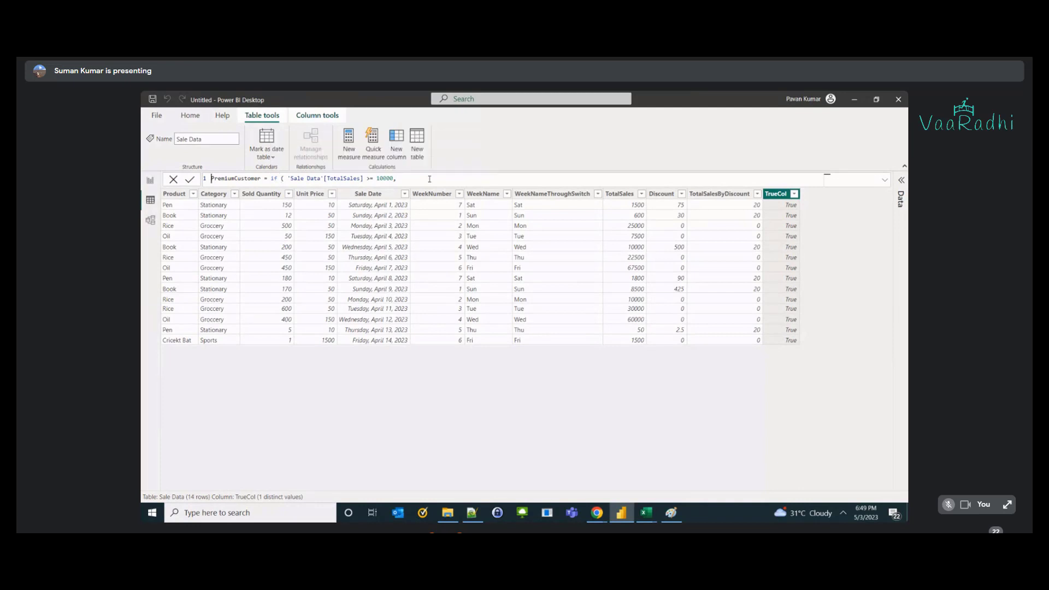
pyautogui.write('Is')
# - Finish the IF formula with True() and False() as its two results, and commit the column
pyautogui.write('True(),')
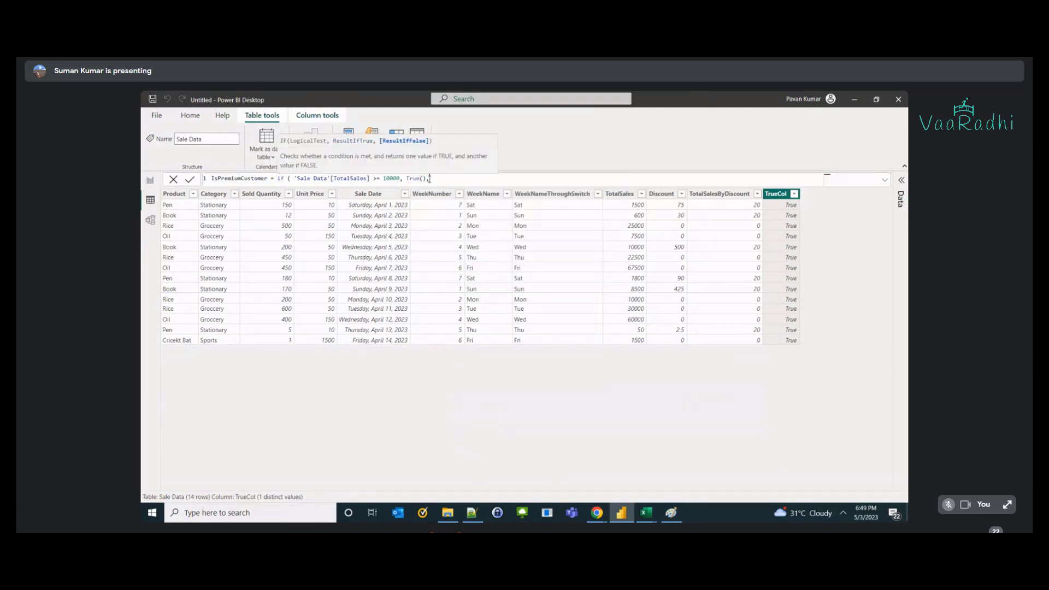
pyautogui.write(' F')
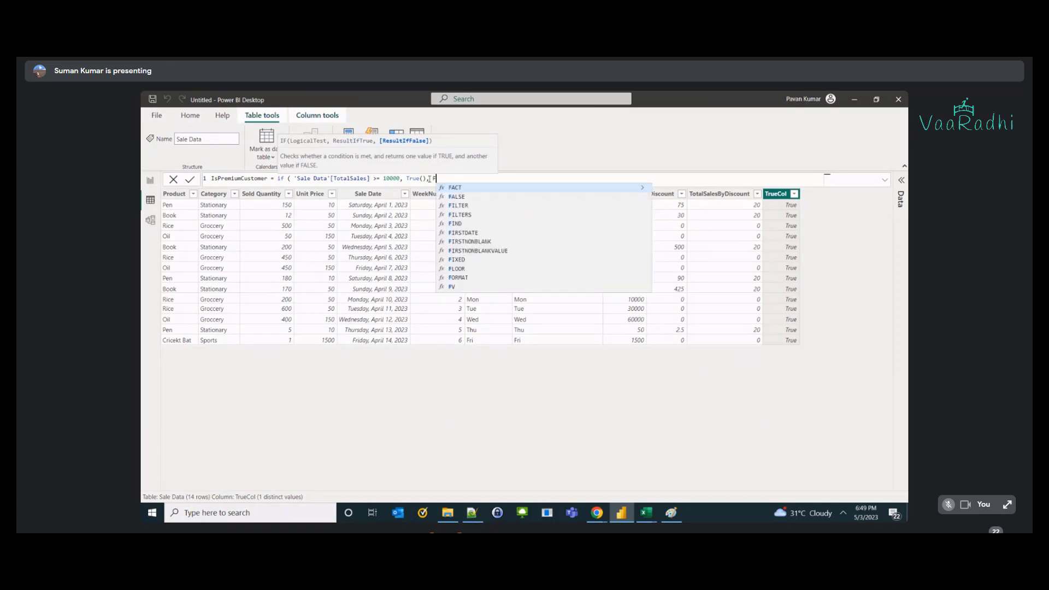
pyautogui.write('alse())')
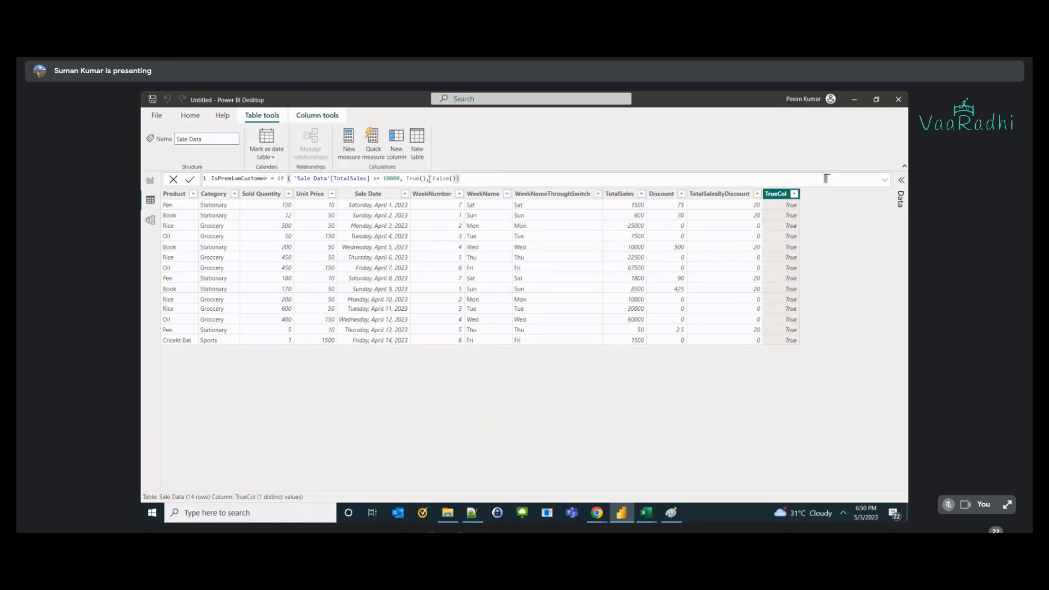
pyautogui.click(429, 179)
pyautogui.press('Return')
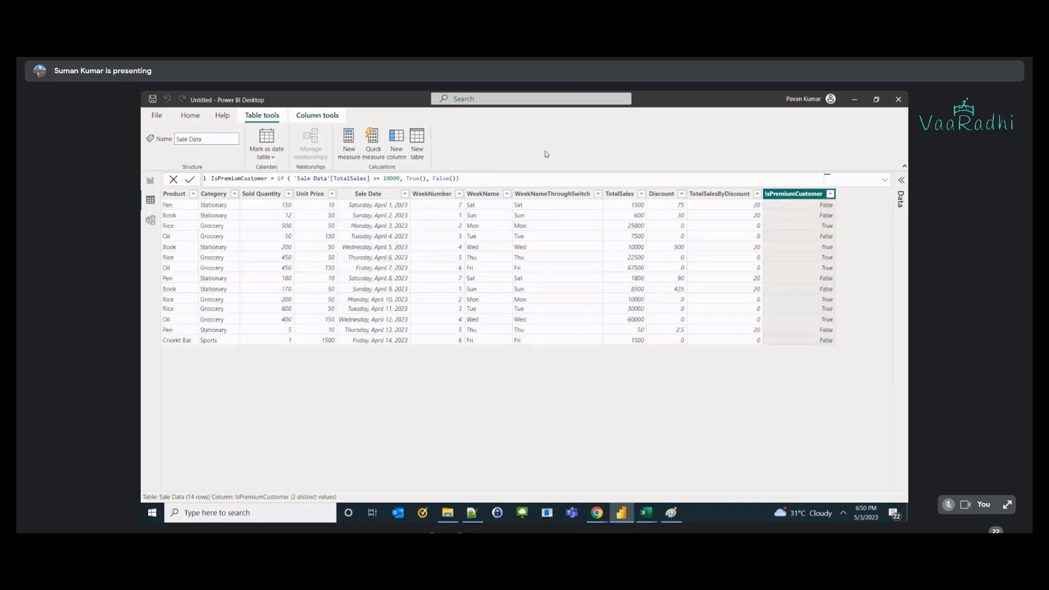
# - Examine the condition and the True() and False() results in the IsPremiumCustomer formula against the TotalSales values
pyautogui.click(632, 210)
pyautogui.click(780, 204)
pyautogui.click(274, 179)
pyautogui.moveTo(400, 179); pyautogui.dragTo(328, 178)
pyautogui.doubleClick(413, 179)
pyautogui.keyDown('shift'); pyautogui.click(465, 179); pyautogui.keyUp('shift')
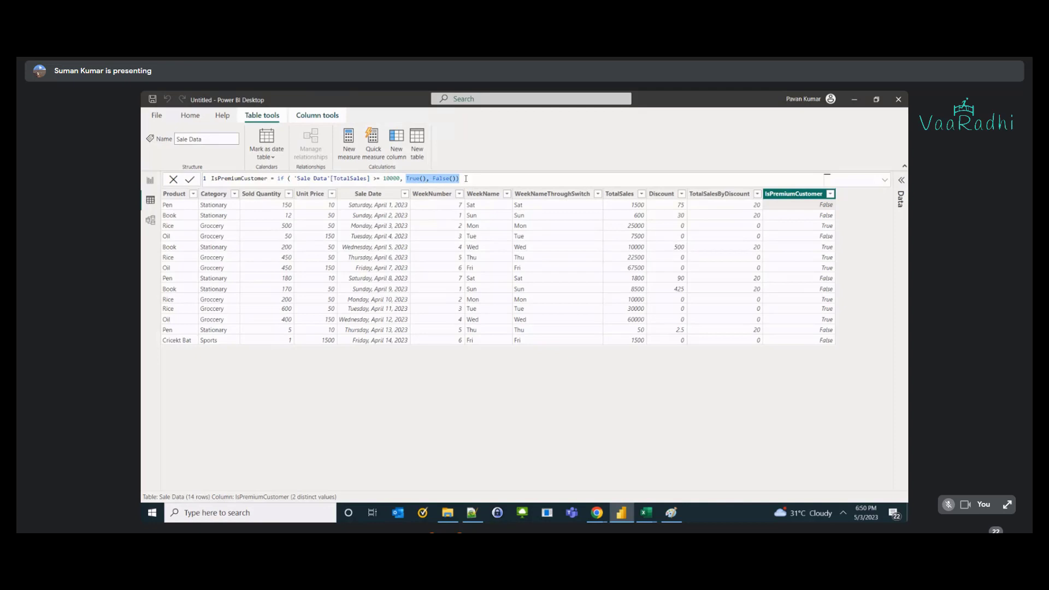
pyautogui.moveTo(406, 179); pyautogui.dragTo(460, 178)
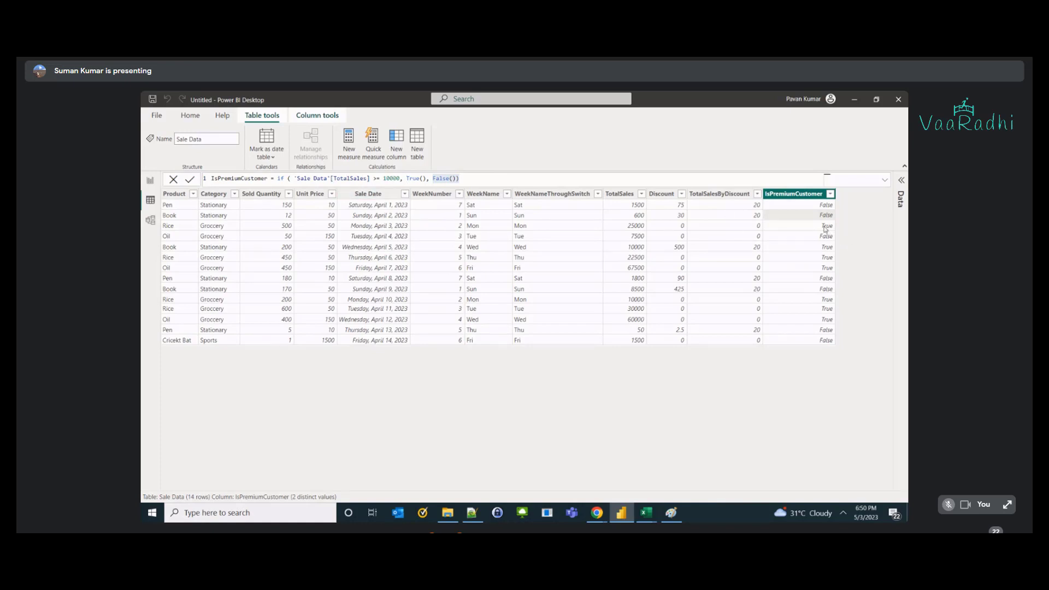
pyautogui.moveTo(427, 179); pyautogui.dragTo(407, 178)
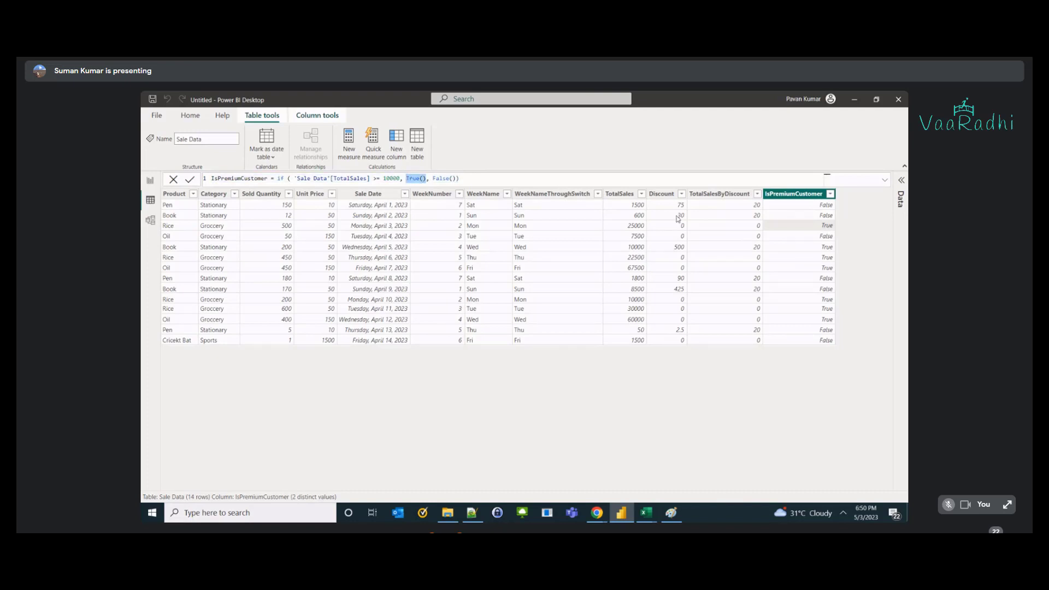
pyautogui.click(626, 231)
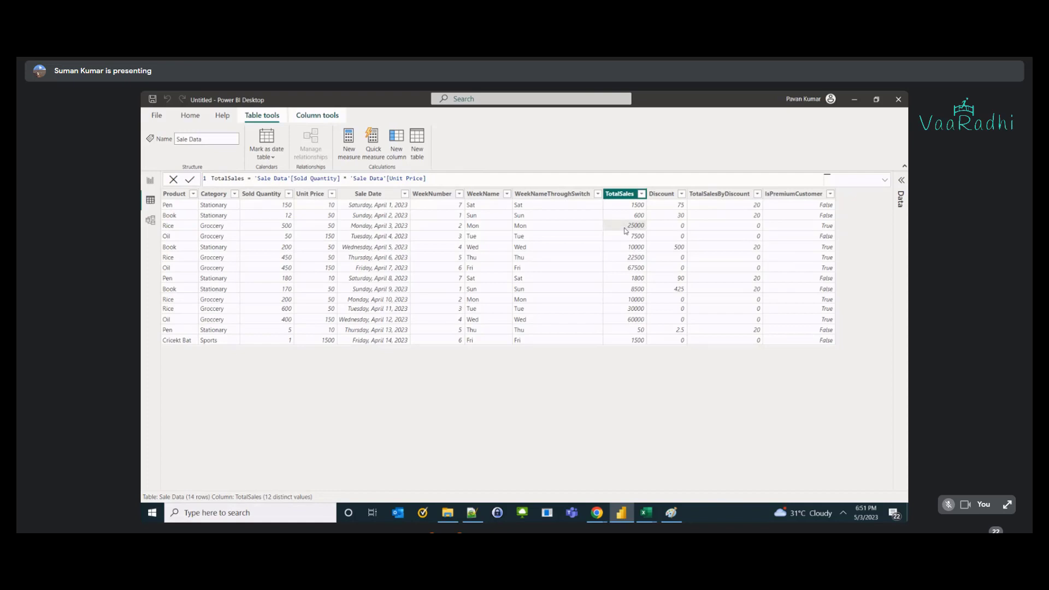
pyautogui.click(794, 228)
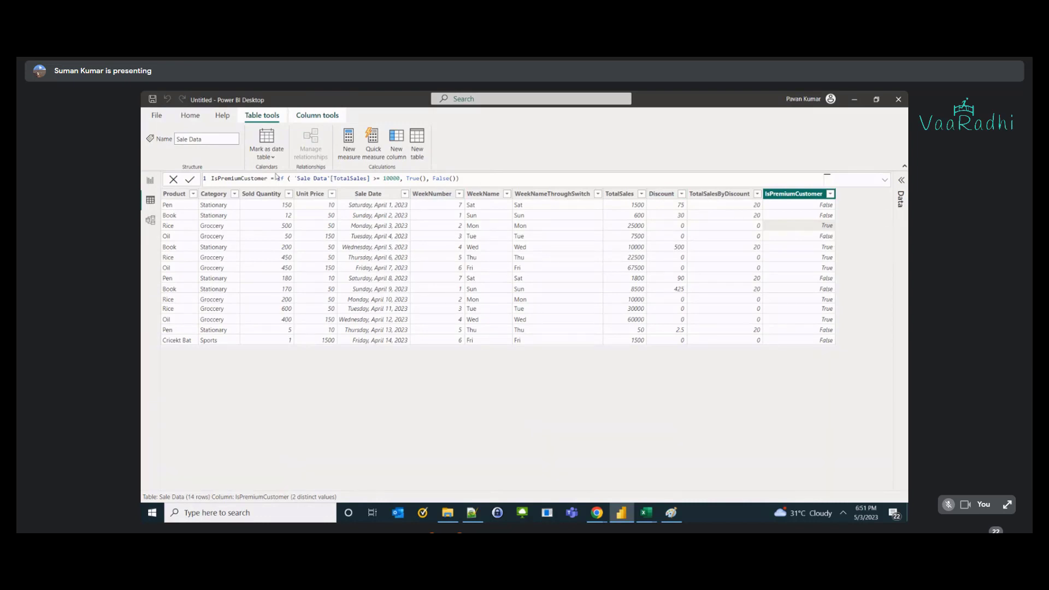
# - Copy the IF expression from the IsPremiumCustomer formula, switch to Paint, and extend the canvas downward to 1624 × 1424 px
pyautogui.moveTo(278, 179); pyautogui.dragTo(466, 178)
pyautogui.hotkey('ctrl', 'c')
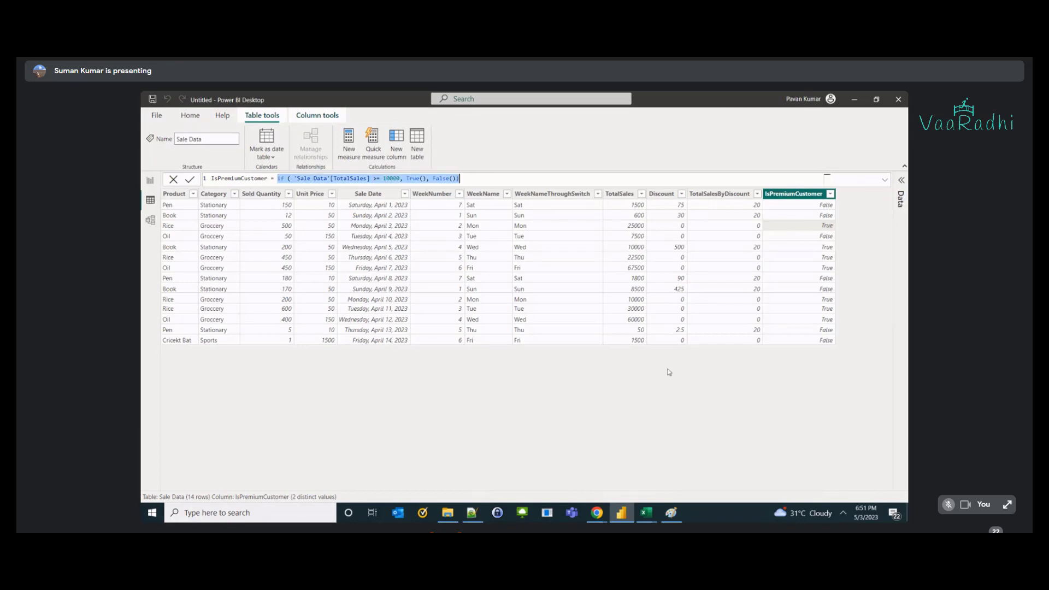
pyautogui.click(673, 513)
pyautogui.scroll(-1, 519, 376)
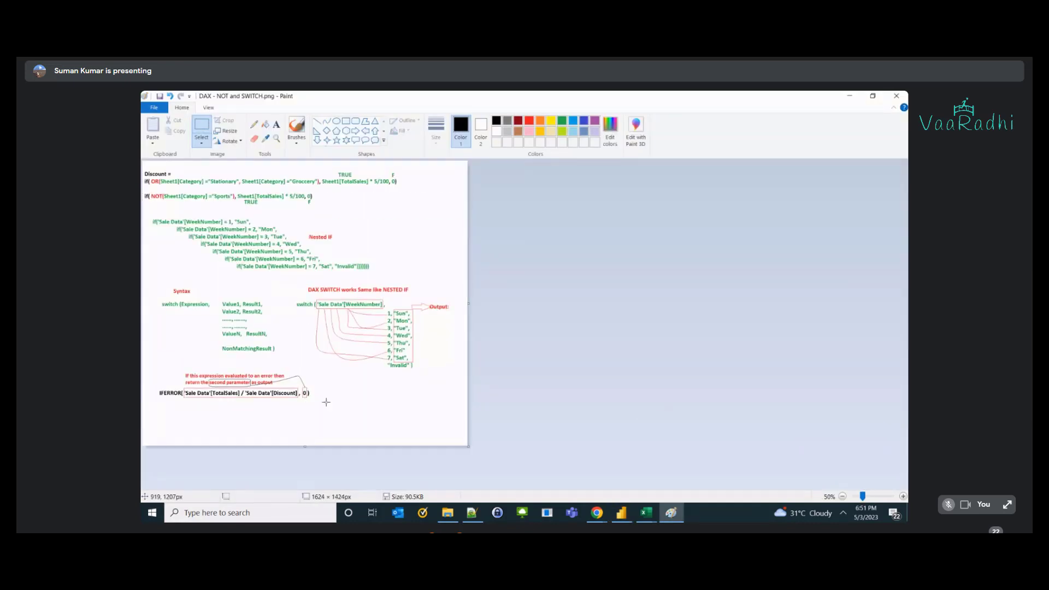
pyautogui.scroll(1, 330, 401)
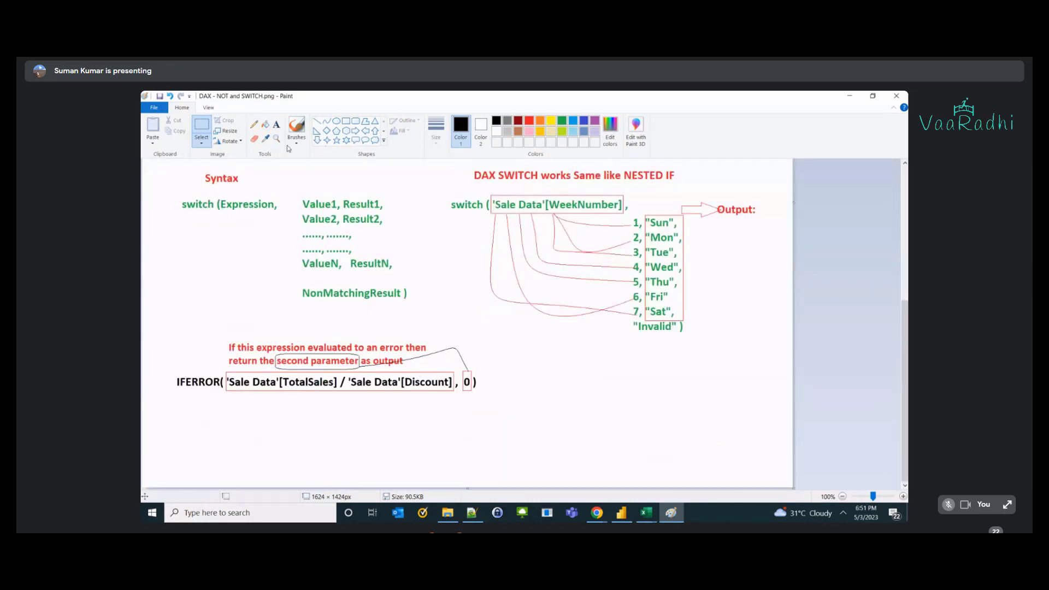
# - Paste the copied IF expression as a text box below the IFERROR expression
pyautogui.click(276, 124)
pyautogui.click(180, 424)
pyautogui.hotkey('ctrl', 'v')
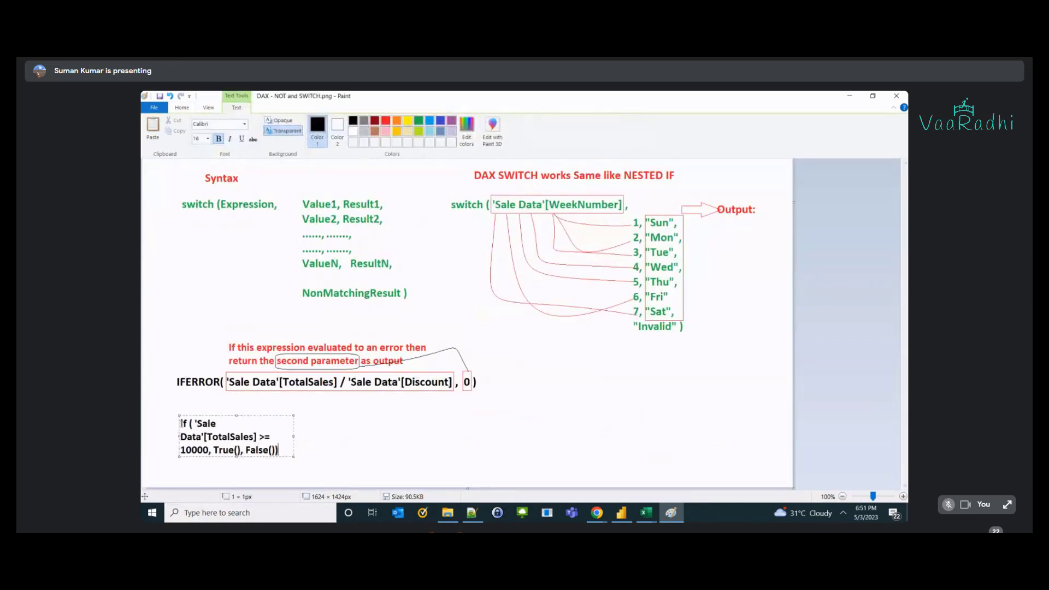
# - Widen the pasted IF text box so the expression fits one line, and space out True() and False()
pyautogui.moveTo(293, 436); pyautogui.dragTo(596, 431)
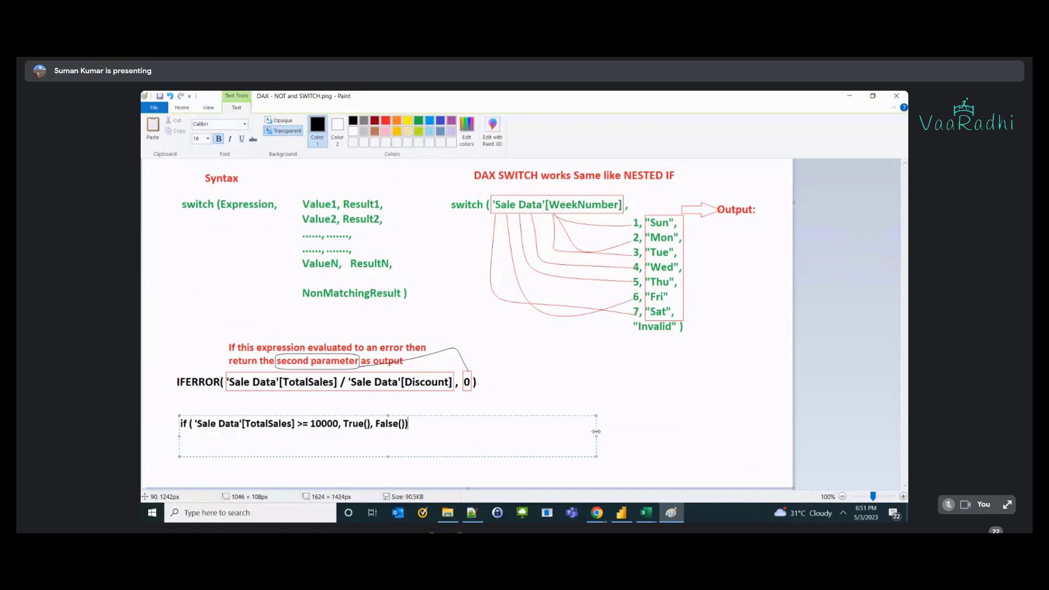
pyautogui.click(372, 424)
pyautogui.click(409, 424)
pyautogui.click(351, 470)
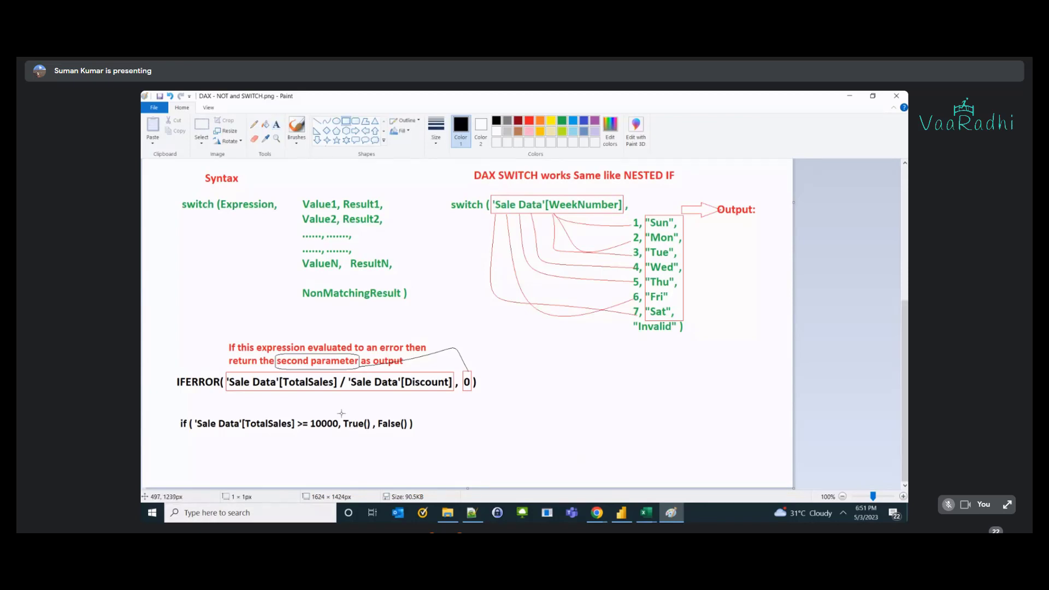
# - Draw green rectangles around True() and False() in the IF expression
pyautogui.moveTo(342, 414); pyautogui.dragTo(373, 434)
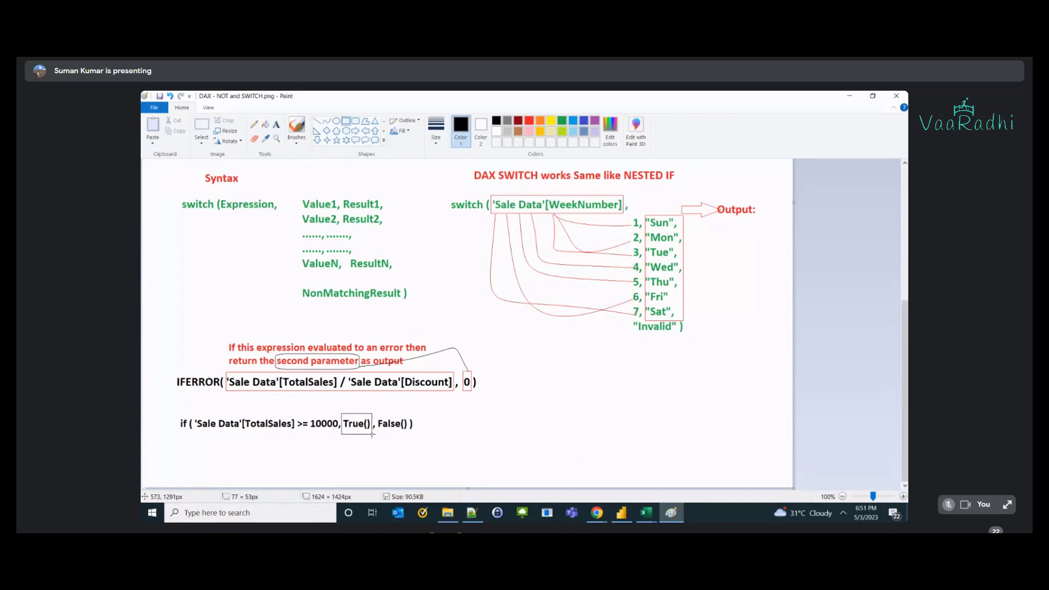
pyautogui.click(562, 121)
pyautogui.click(466, 478)
pyautogui.moveTo(377, 413); pyautogui.dragTo(408, 435)
pyautogui.click(464, 443)
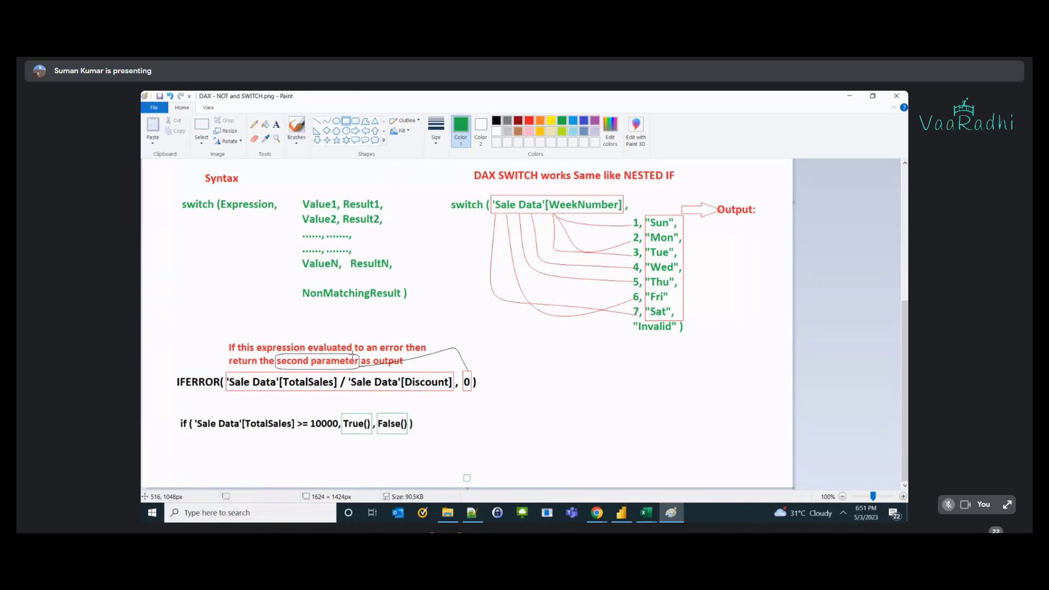
# - Add a green text label "Returns" just above the boxed True() and False()
pyautogui.click(275, 125)
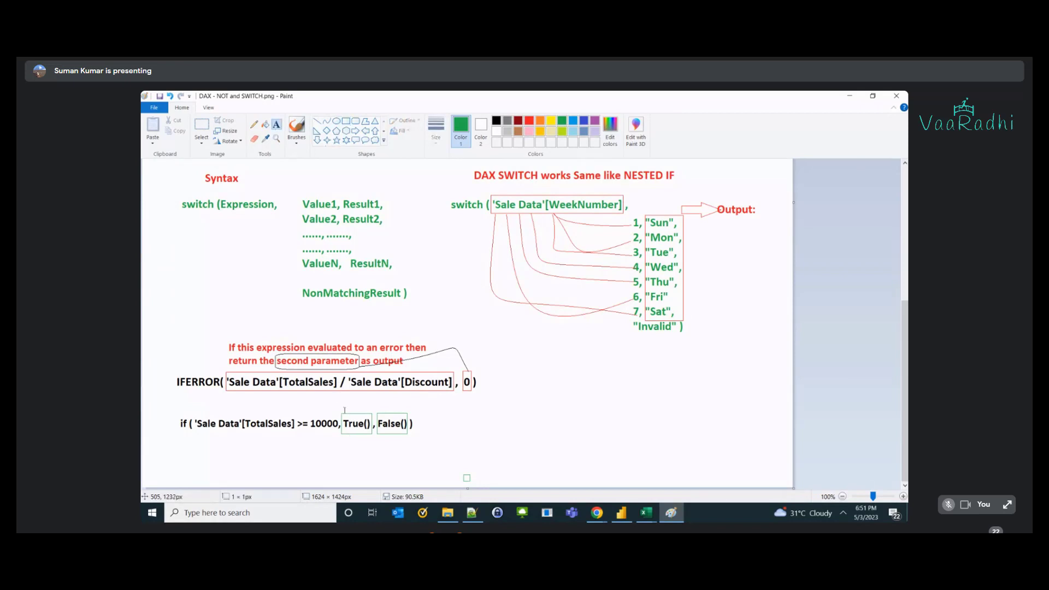
pyautogui.click(343, 404)
pyautogui.write('Te')
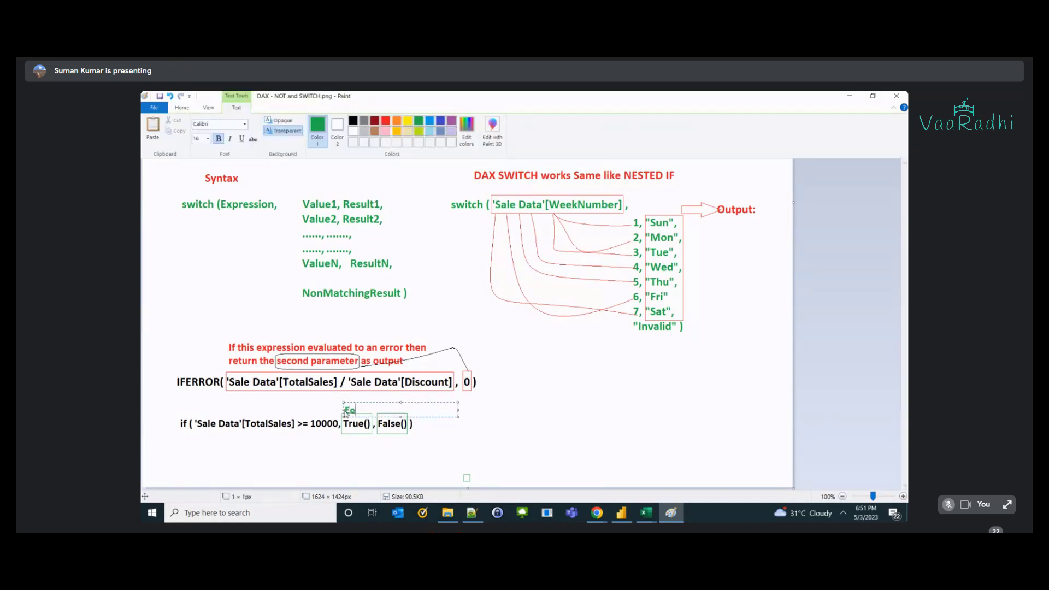
pyautogui.press('BackSpace')
pyautogui.press('BackSpace')
pyautogui.write('Returns')
pyautogui.moveTo(344, 410); pyautogui.dragTo(351, 410)
pyautogui.click(360, 453)
# - Add non-bold green labels "True" and "False" beneath the boxed True() and False()
pyautogui.click(344, 434)
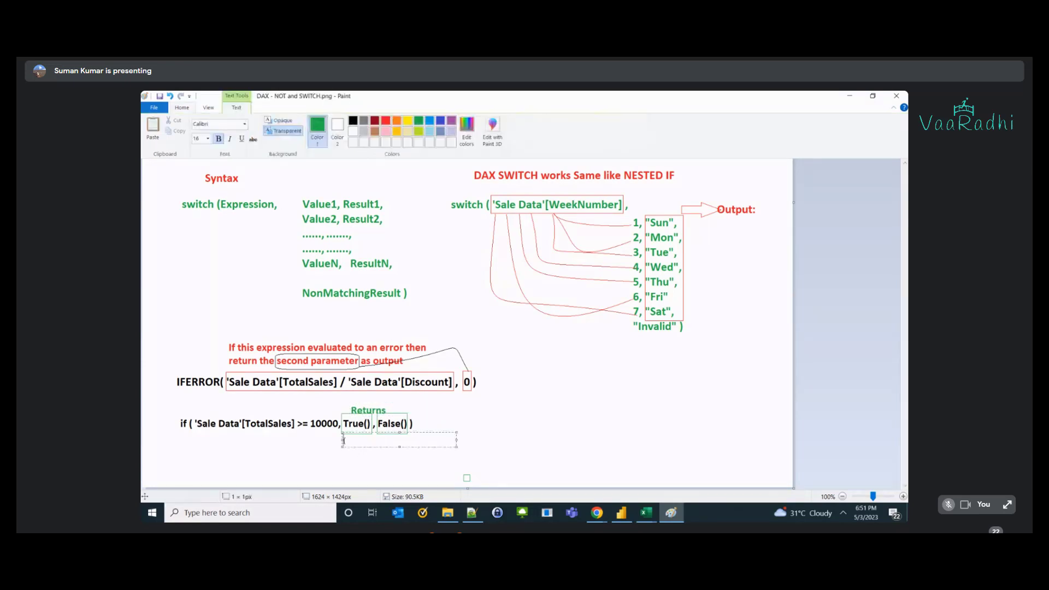
pyautogui.write('True       False')
pyautogui.hotkey('ctrl', 'a')
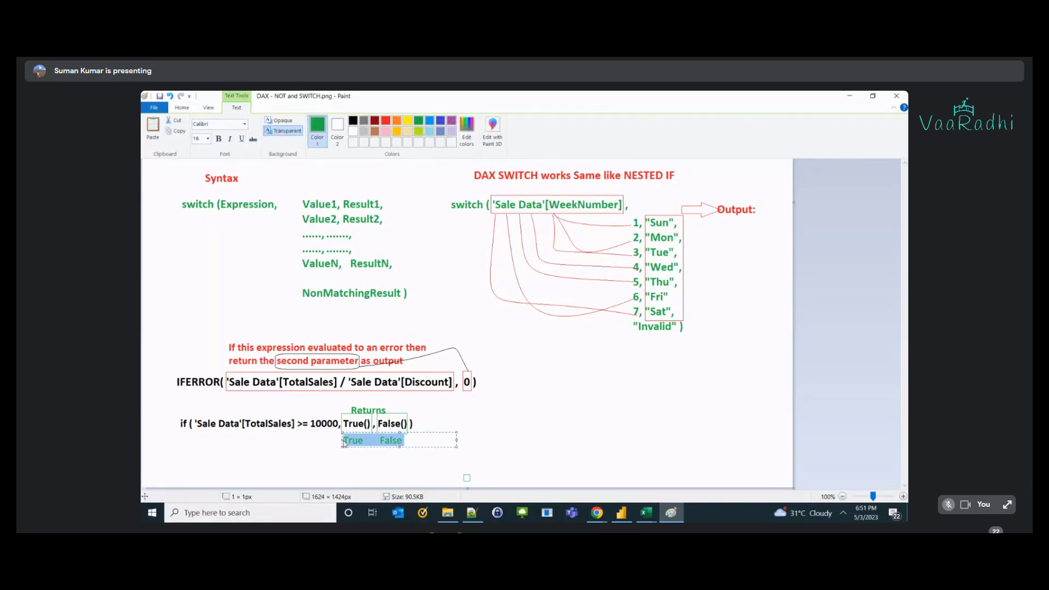
pyautogui.click(444, 432)
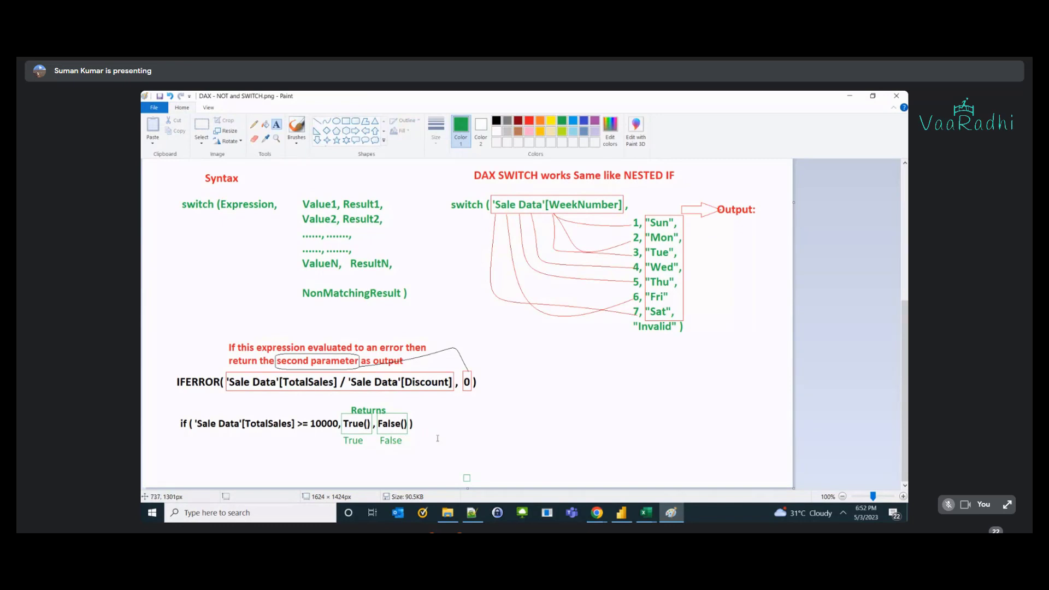
# - Switch briefly to Power BI, return to Paint, and start a new blank image
pyautogui.hotkey('alt', 'Tab')
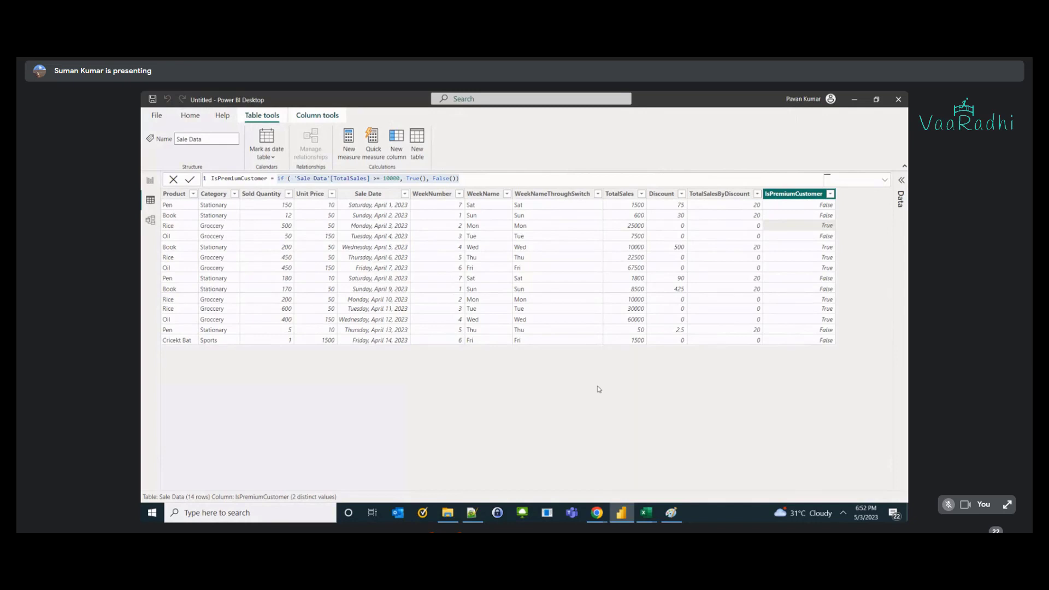
pyautogui.click(670, 513)
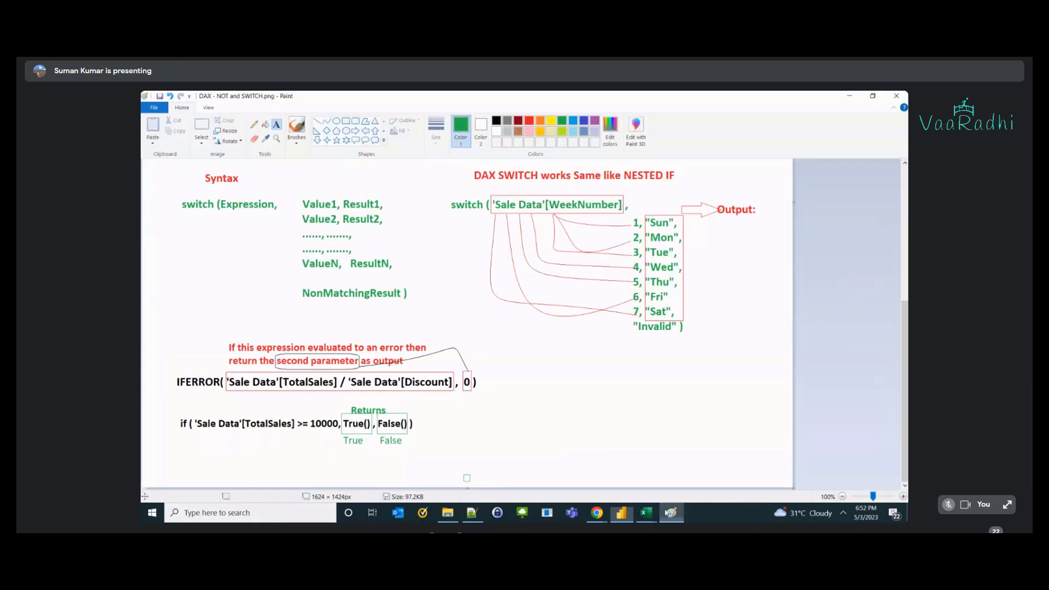
pyautogui.hotkey('ctrl', 'n')
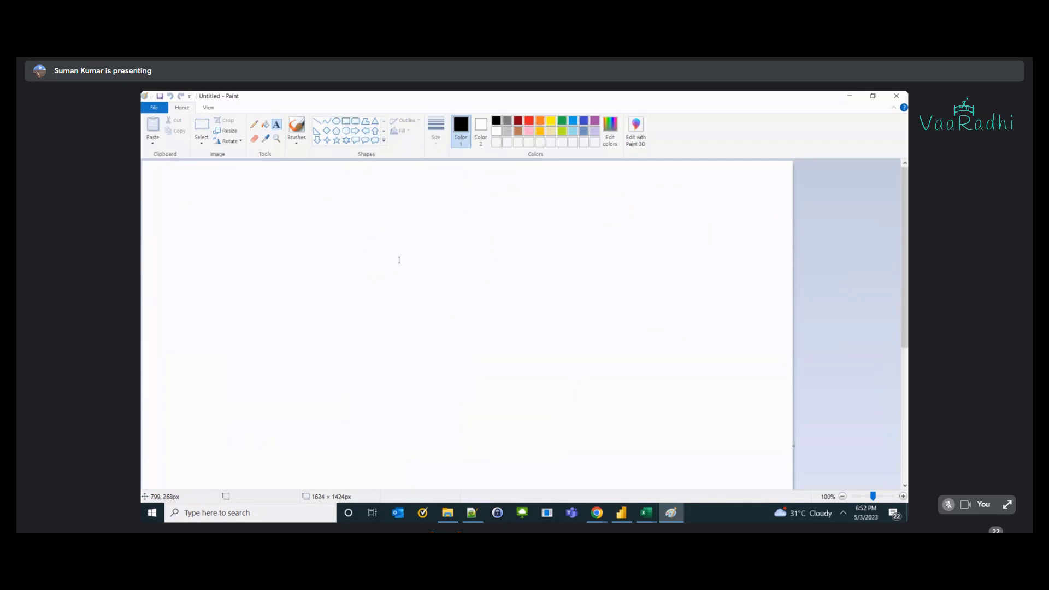
pyautogui.click(167, 193)
pyautogui.write('if')
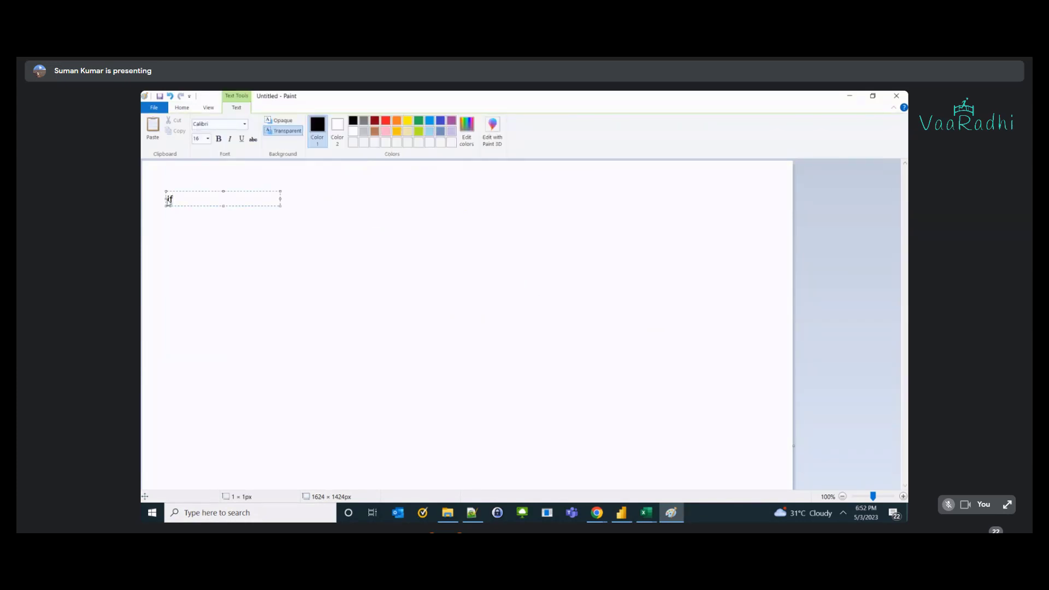
pyautogui.click(189, 229)
pyautogui.hotkey('ctrl', 'z')
# - Enter "if ( expression" in a text box near the canvas's upper-left corner and widen the box to fit one line
pyautogui.scroll(4, 189, 228)
pyautogui.click(178, 172)
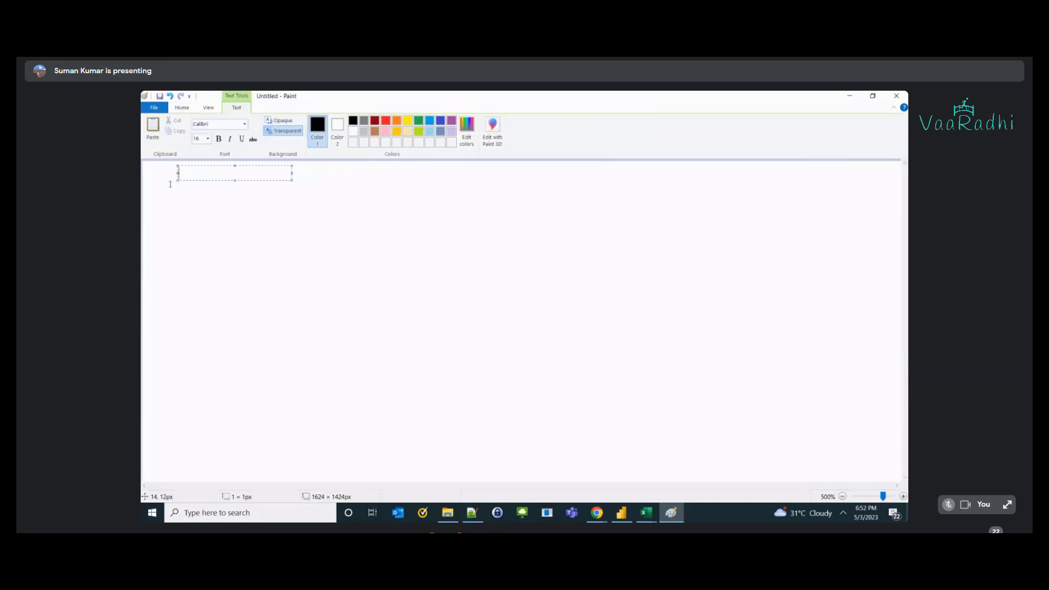
pyautogui.click(170, 185)
pyautogui.click(170, 186)
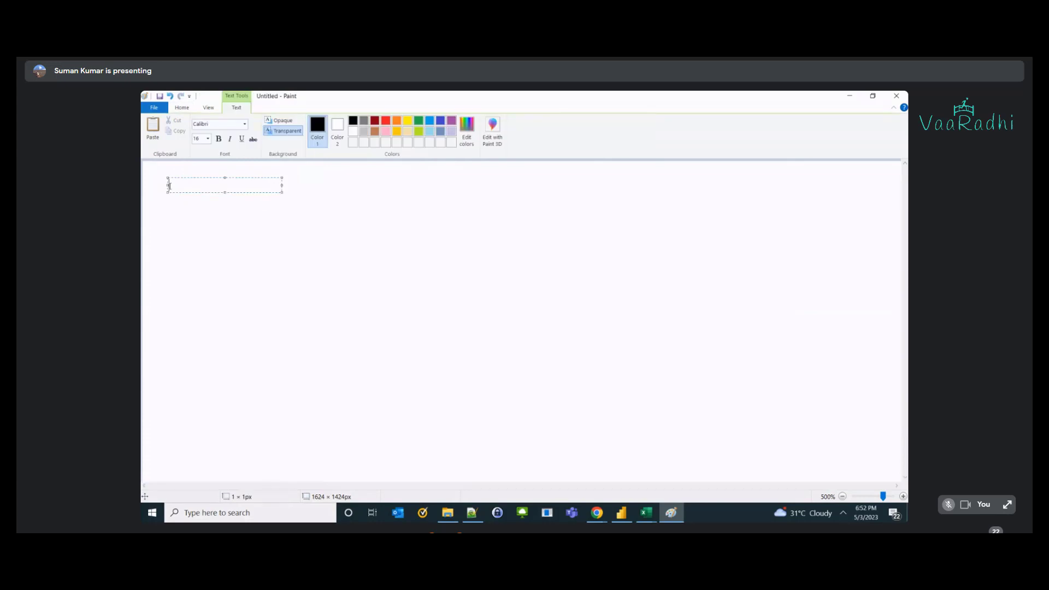
pyautogui.write('if ( expression')
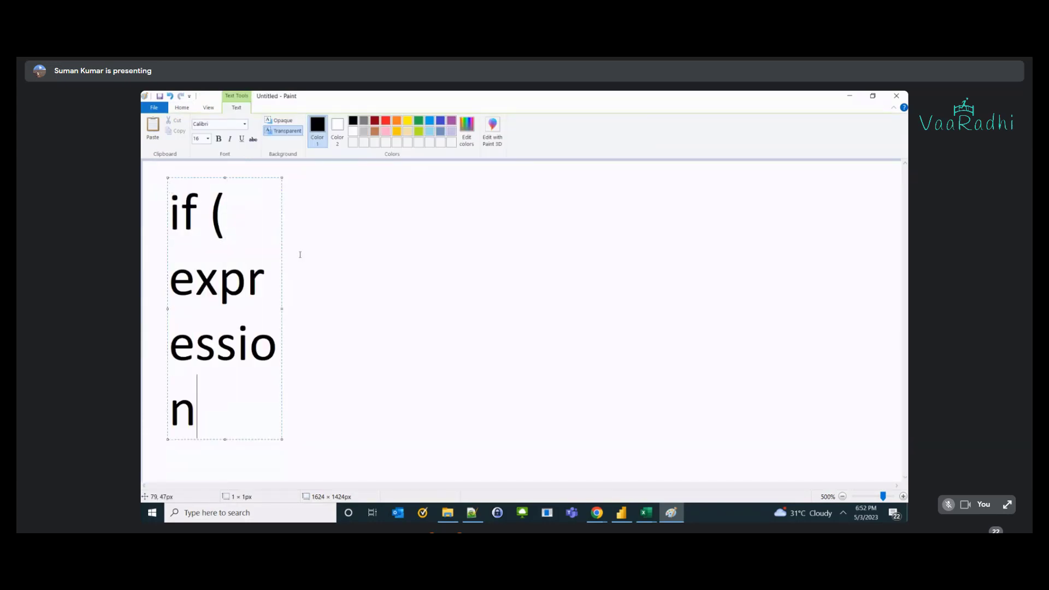
pyautogui.keyDown('ctrl'); pyautogui.scroll(-2, 300, 253); pyautogui.keyUp('ctrl')
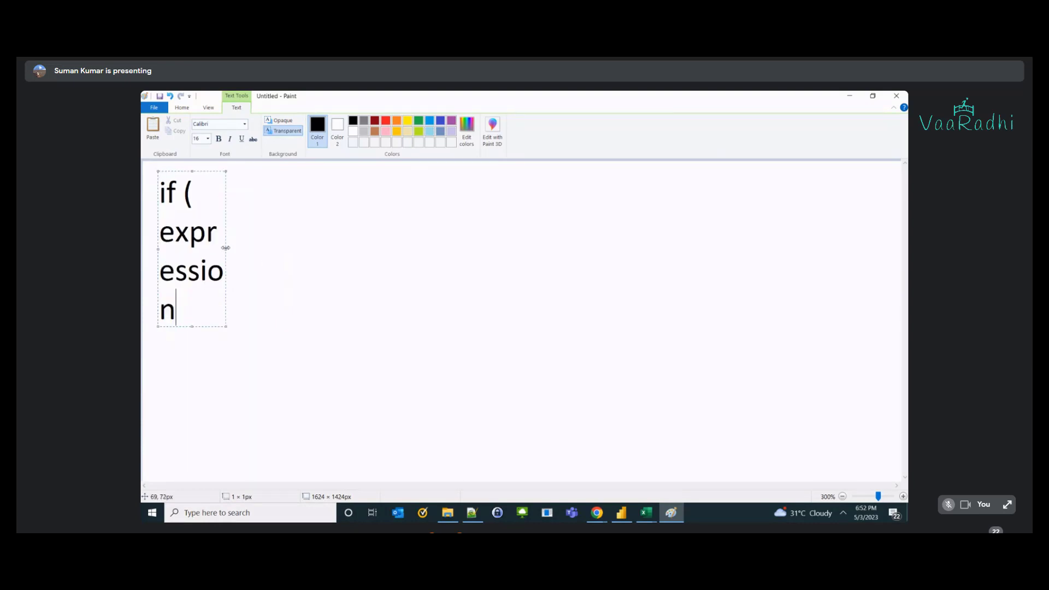
pyautogui.moveTo(227, 249); pyautogui.dragTo(792, 246)
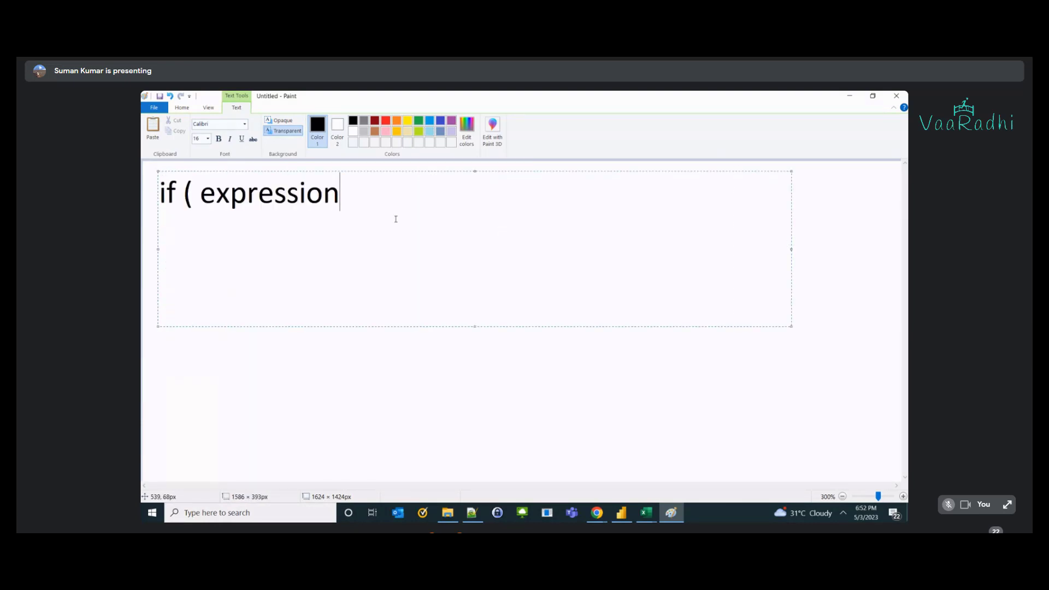
# - Complete the first line as "if ( expression, TrueBlock, FalseBlock)"
pyautogui.write(', TrueBl')
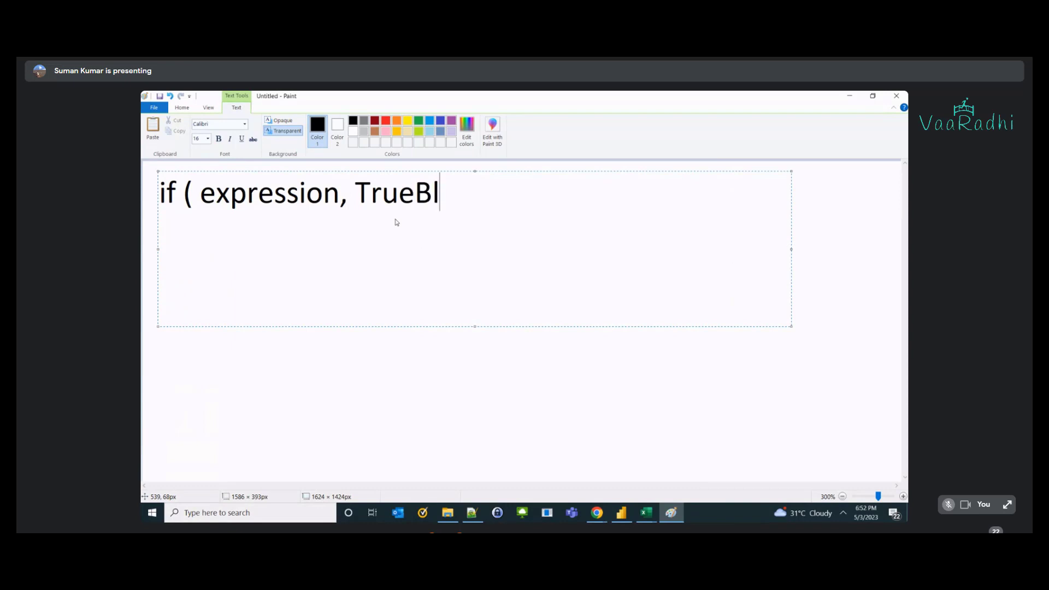
pyautogui.write('ock, falseBlock')
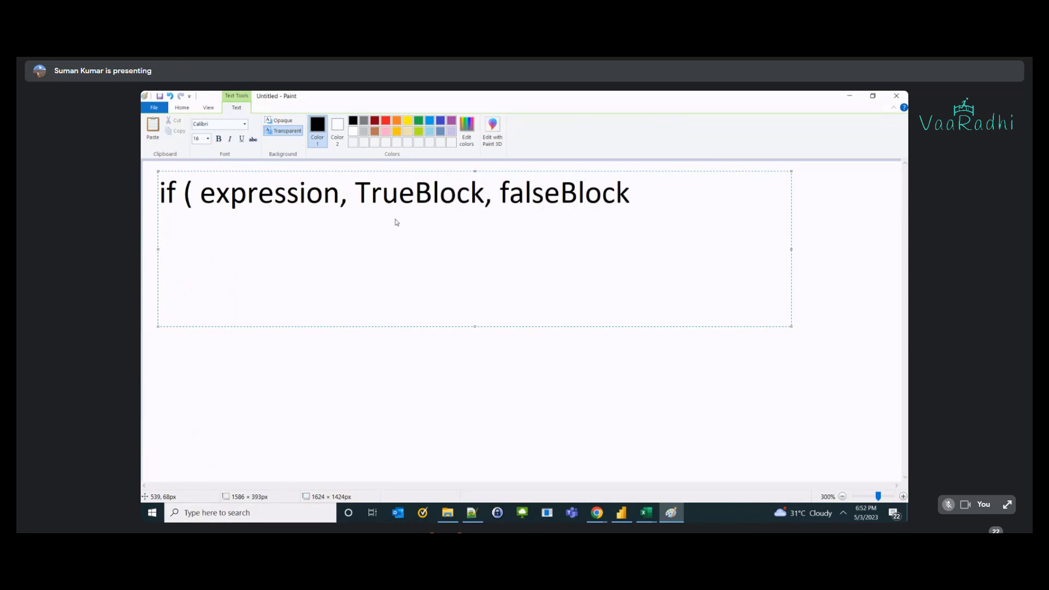
pyautogui.hotkey('ctrl', 'Left')
pyautogui.press('Delete')
pyautogui.write('F')
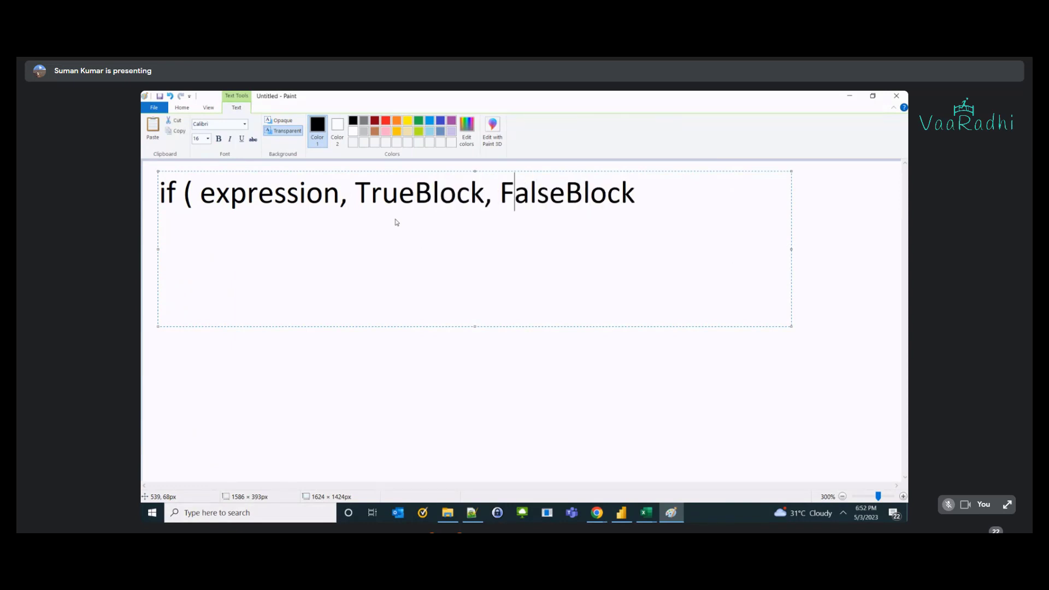
pyautogui.press('End')
pyautogui.write(')')
# - Add a second line reading "if(expression, True, if(exp,True,False) )"
pyautogui.press('Return')
pyautogui.write('if(ep')
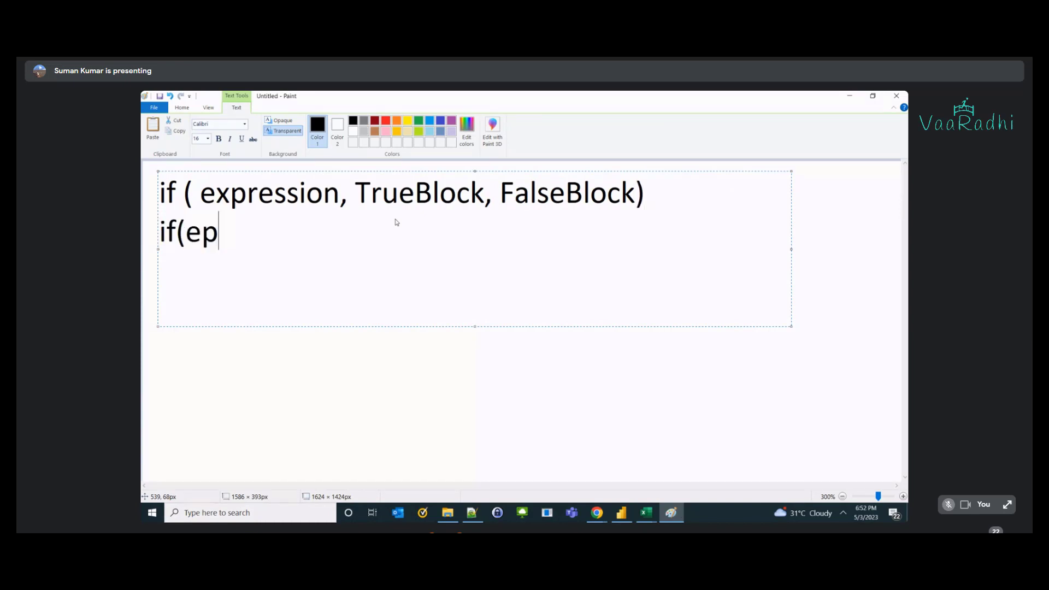
pyautogui.press('BackSpace')
pyautogui.write('xpression, Tru')
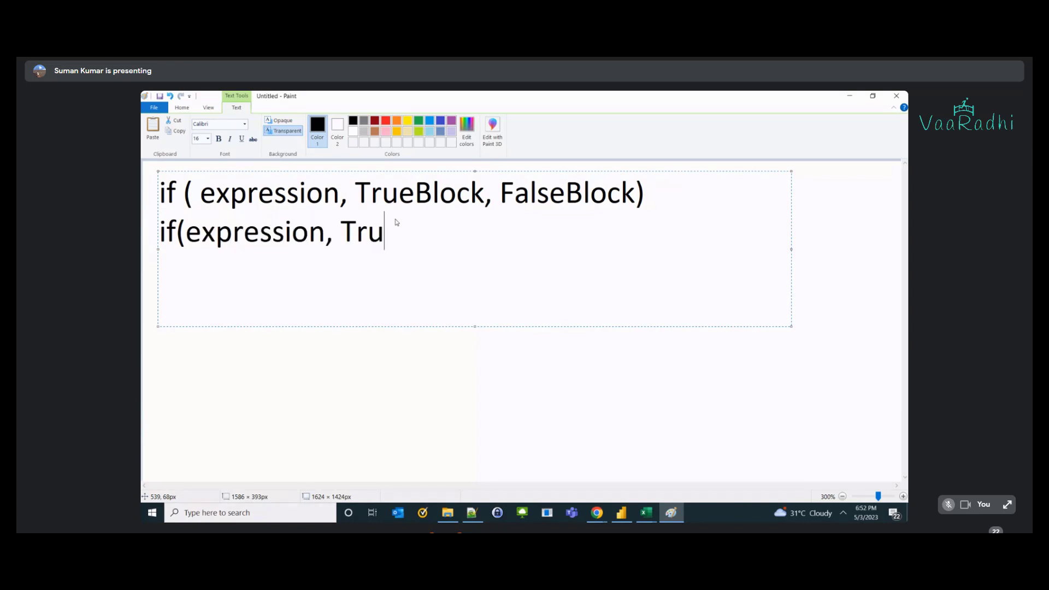
pyautogui.write('e, if(exp,Tr')
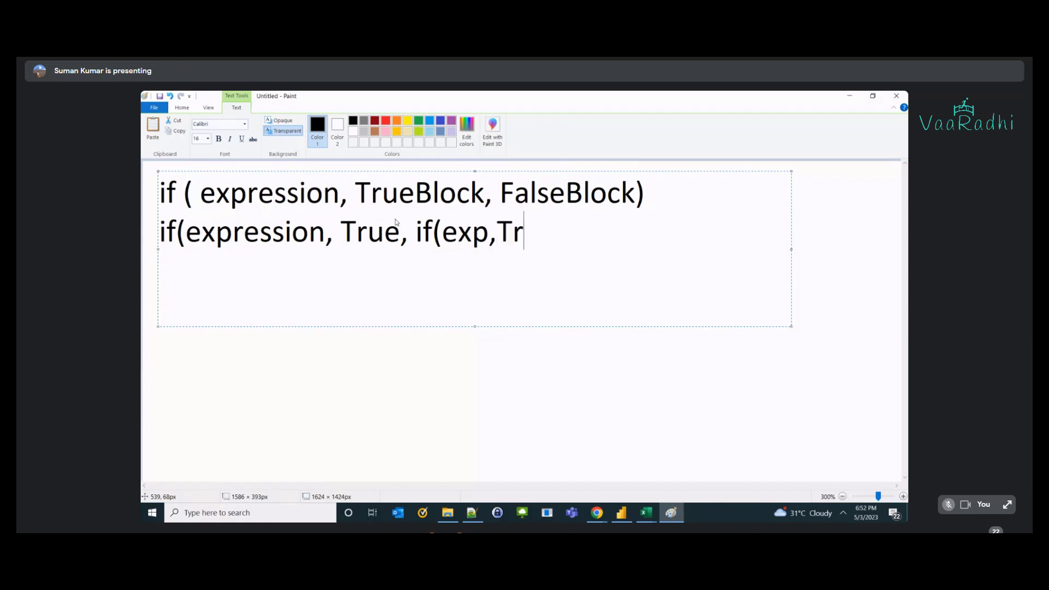
pyautogui.write('ue,False))')
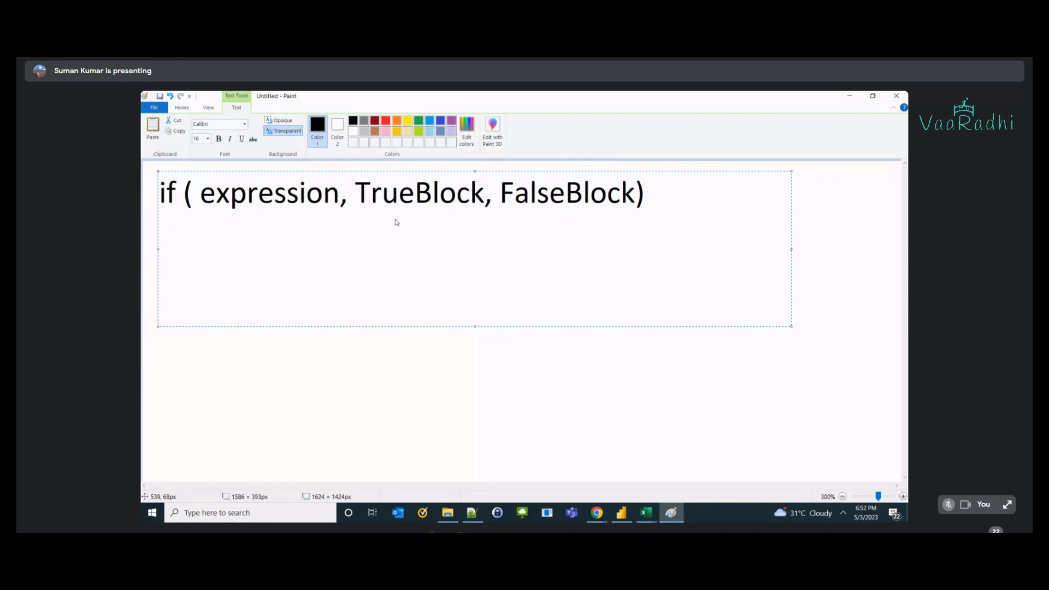
pyautogui.press('Left')
pyautogui.press('Left')
pyautogui.press('Left')
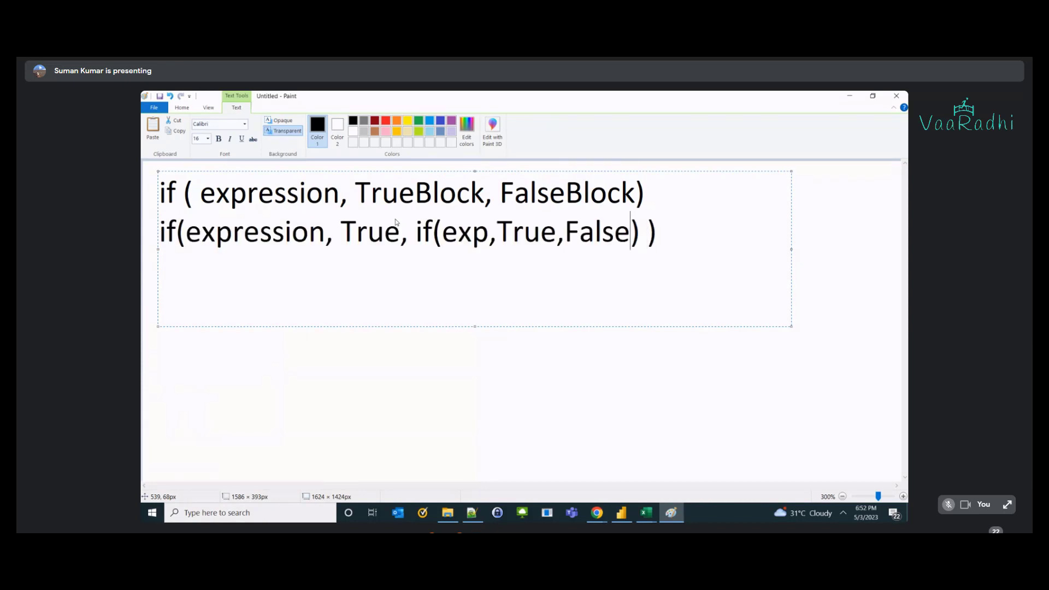
# - Highlight the inner if(exp,True,False) in the second line to point out the nesting
pyautogui.press('Right')
pyautogui.hotkey('shift', 'Left')
pyautogui.hotkey('ctrl', 'shift', 'Left')
pyautogui.hotkey('ctrl', 'shift', 'Left')
pyautogui.hotkey('ctrl', 'shift', 'Left')
pyautogui.hotkey('ctrl', 'shift', 'Left')
pyautogui.hotkey('ctrl', 'shift', 'Left')
pyautogui.hotkey('ctrl', 'shift', 'Left')
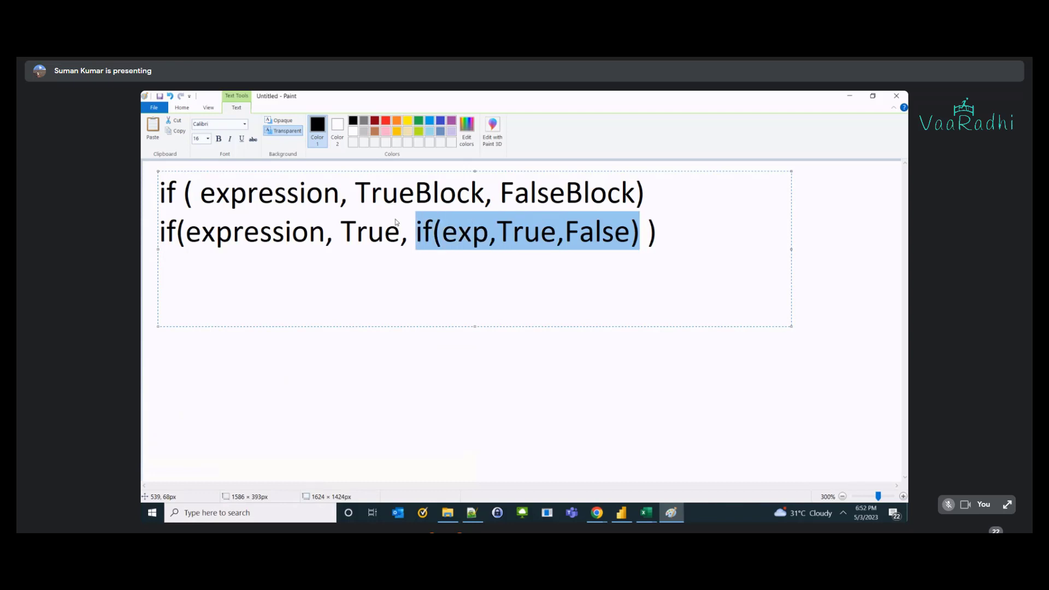
pyautogui.press('Left')
pyautogui.press('End')
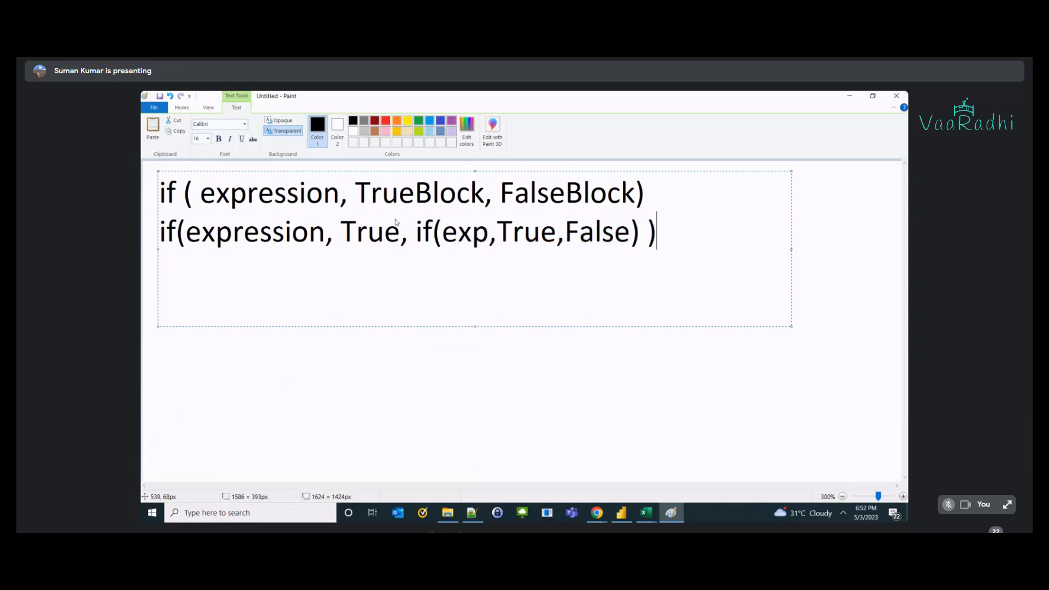
# - Add a third line reading "Nested IFs - Week number example"
pyautogui.press('Return')
pyautogui.write('Nested i')
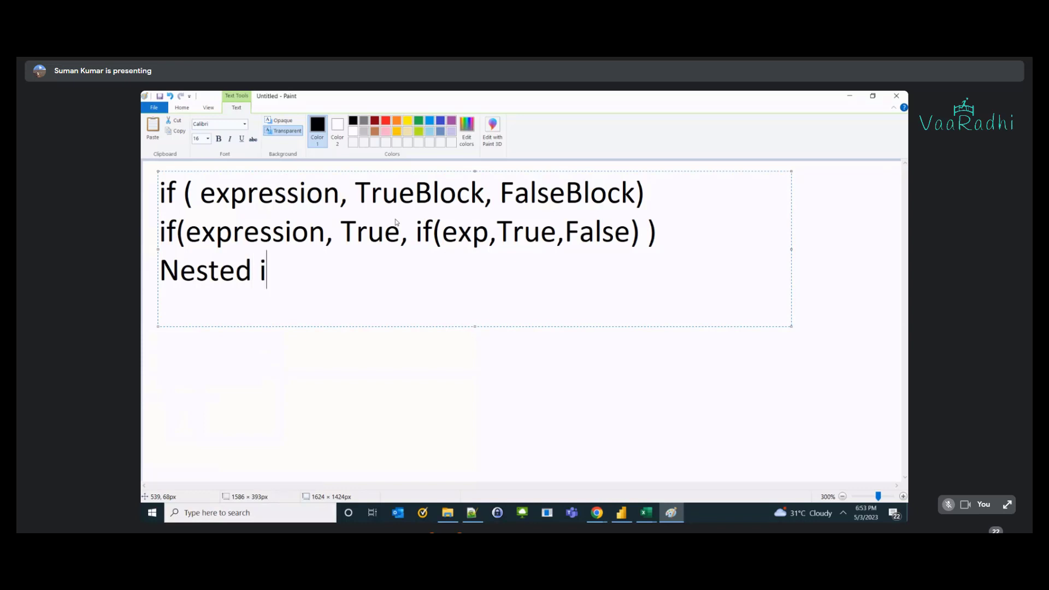
pyautogui.press('BackSpace')
pyautogui.write('IFs - Week numbner')
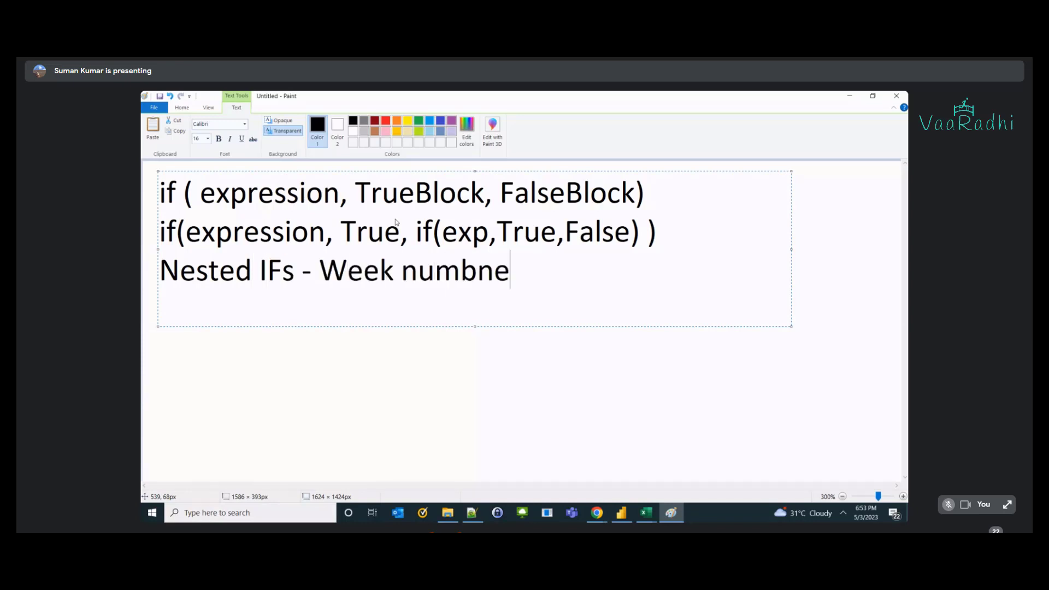
pyautogui.press('BackSpace')
pyautogui.press('BackSpace')
pyautogui.press('BackSpace')
pyautogui.write('er expa')
pyautogui.press('BackSpace')
pyautogui.press('BackSpace')
pyautogui.write('ample')
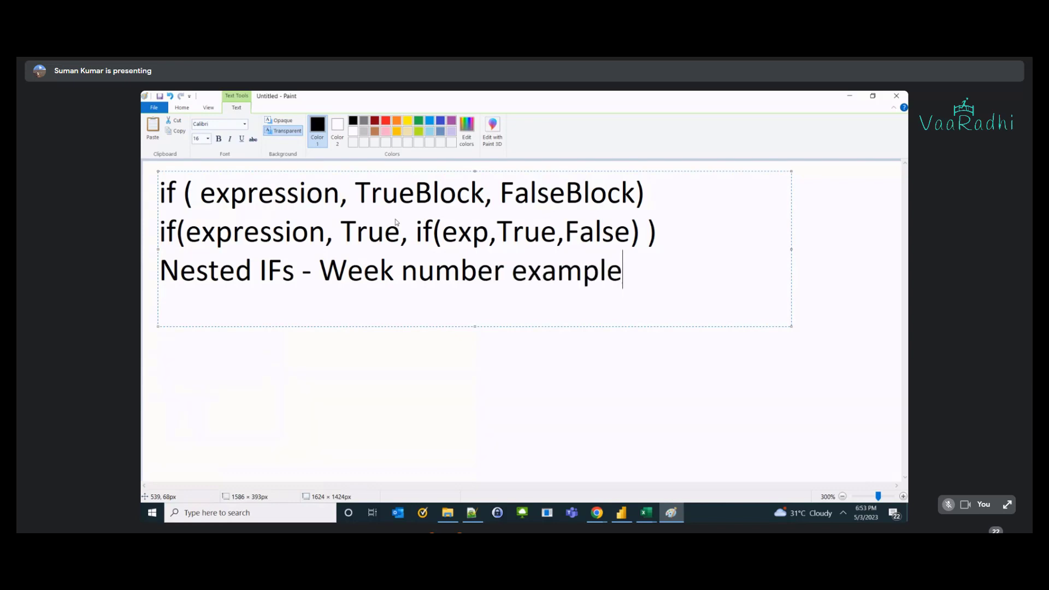
# - Add a fourth line reading "if (expression1 || expression2, True, False)"
pyautogui.press('Return')
pyautogui.write('if (expression')
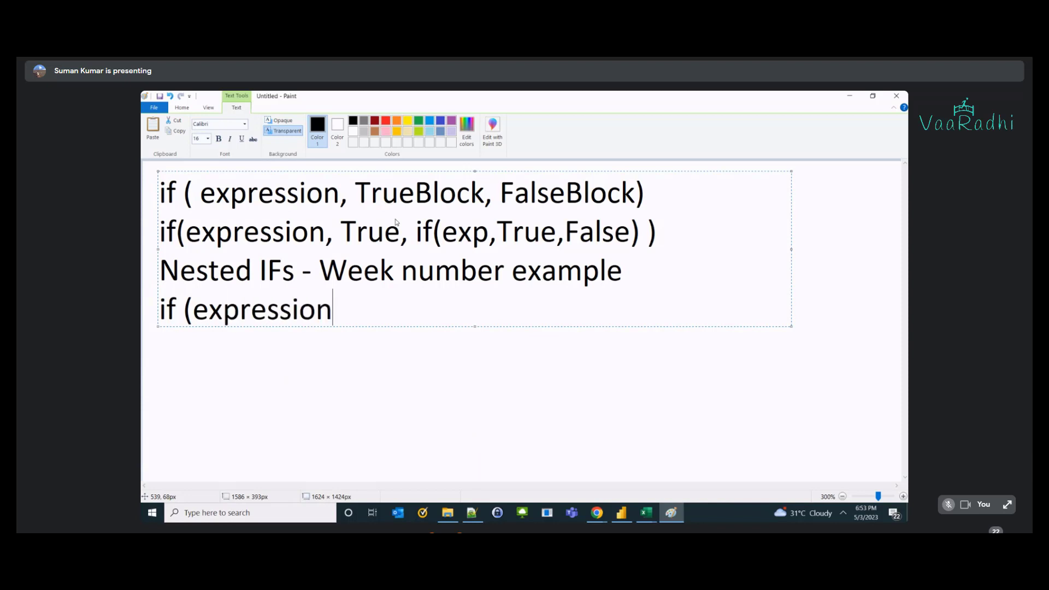
pyautogui.write('1 || ')
pyautogui.write('expression')
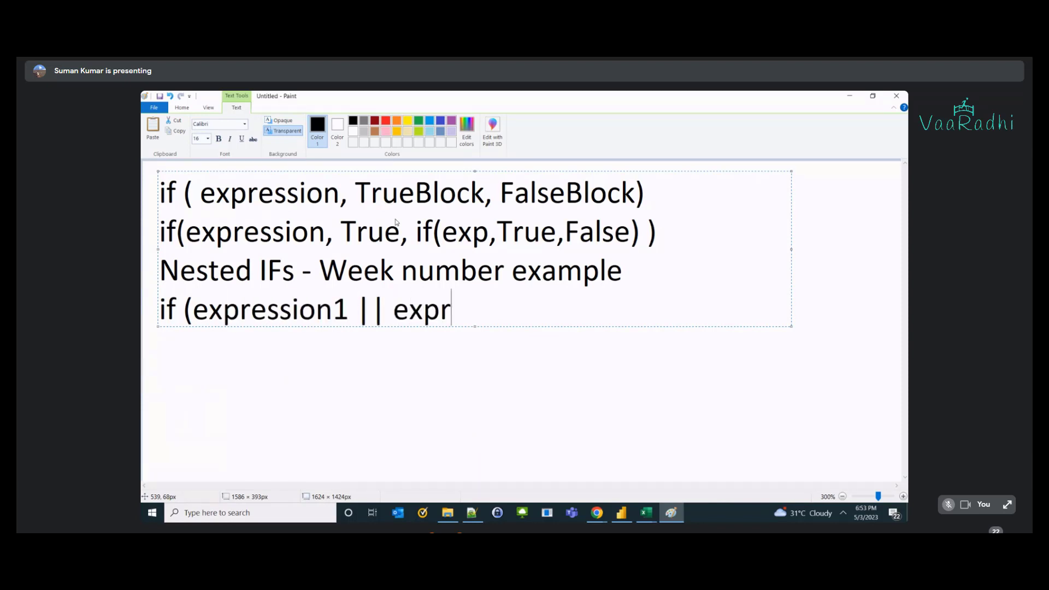
pyautogui.write('2, T')
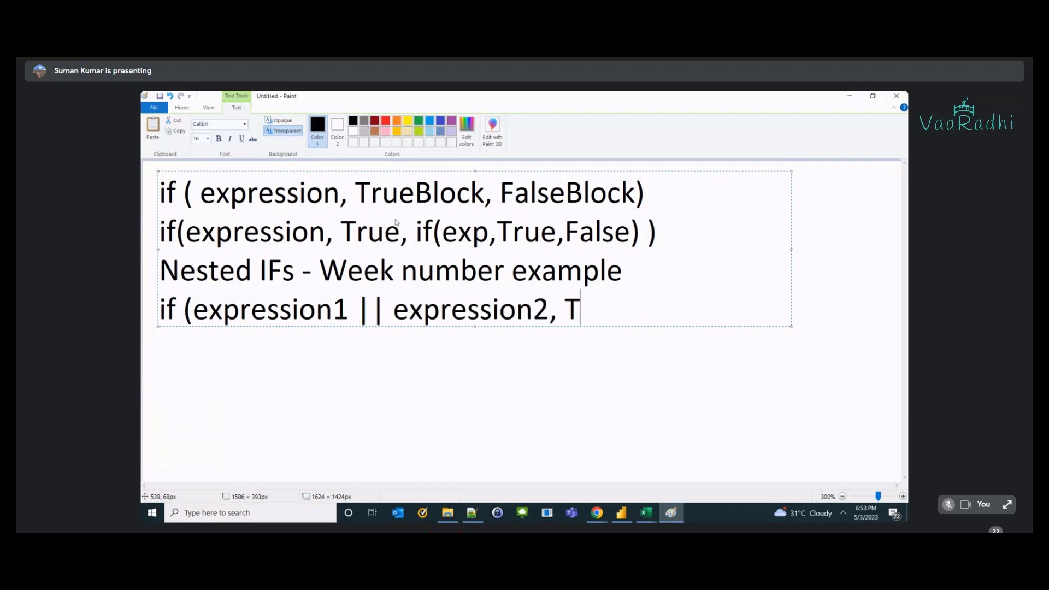
pyautogui.write('rue, False)')
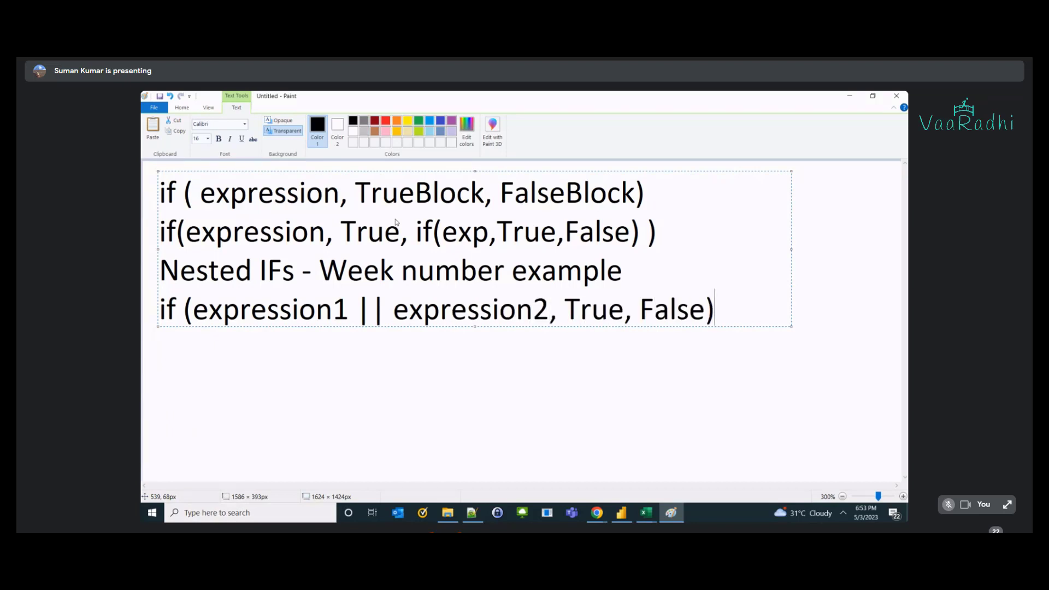
# - Duplicate the line "if (expression1 || expression2, True, False)" onto a new line directly below it
pyautogui.press('Return')
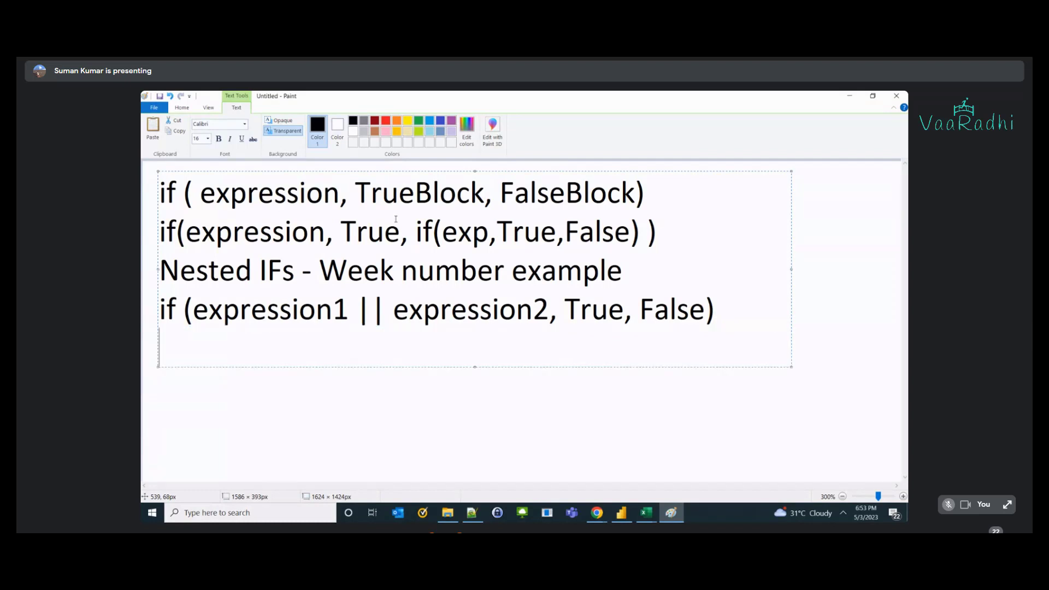
pyautogui.press('Up')
pyautogui.hotkey('ctrl', 'shift', 'Right')
pyautogui.hotkey('ctrl', 'shift', 'Right')
pyautogui.hotkey('ctrl', 'shift', 'Right')
pyautogui.hotkey('ctrl', 'shift', 'Right')
pyautogui.hotkey('ctrl', 'shift', 'Right')
pyautogui.hotkey('ctrl', 'shift', 'Right')
pyautogui.hotkey('ctrl', 'shift', 'Right')
pyautogui.hotkey('ctrl', 'shift', 'Right')
pyautogui.hotkey('ctrl', 'shift', 'Right')
pyautogui.hotkey('ctrl', 'shift', 'Right')
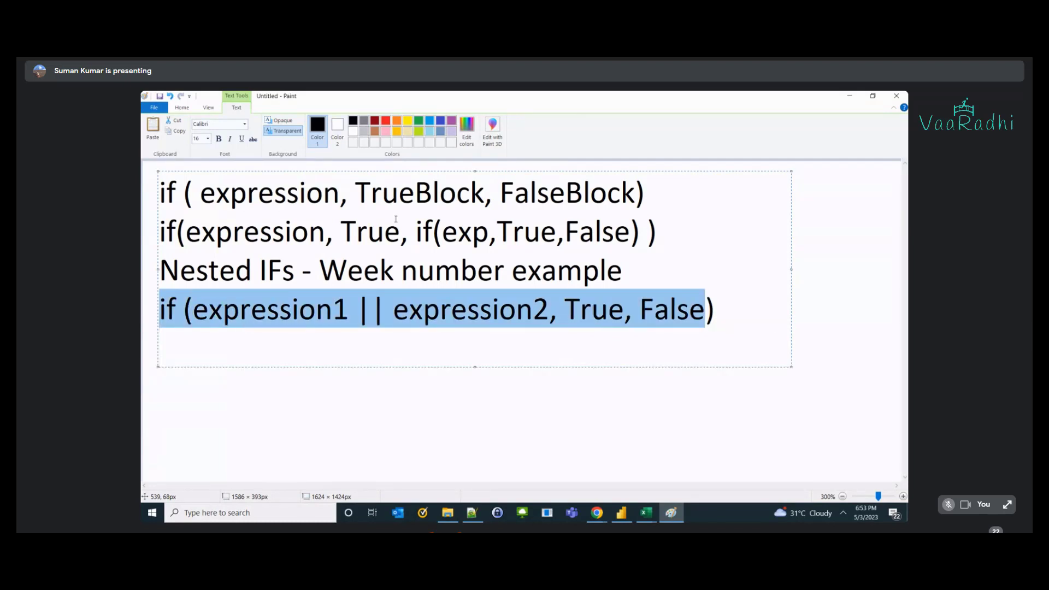
pyautogui.hotkey('ctrl', 'c')
pyautogui.press('End')
pyautogui.press('Return')
pyautogui.hotkey('ctrl', 'v')
# - Replace the || operator in the duplicated line with &&
pyautogui.hotkey('ctrl', 'Left')
pyautogui.hotkey('ctrl', 'Left')
pyautogui.hotkey('ctrl', 'Left')
pyautogui.hotkey('ctrl', 'Left')
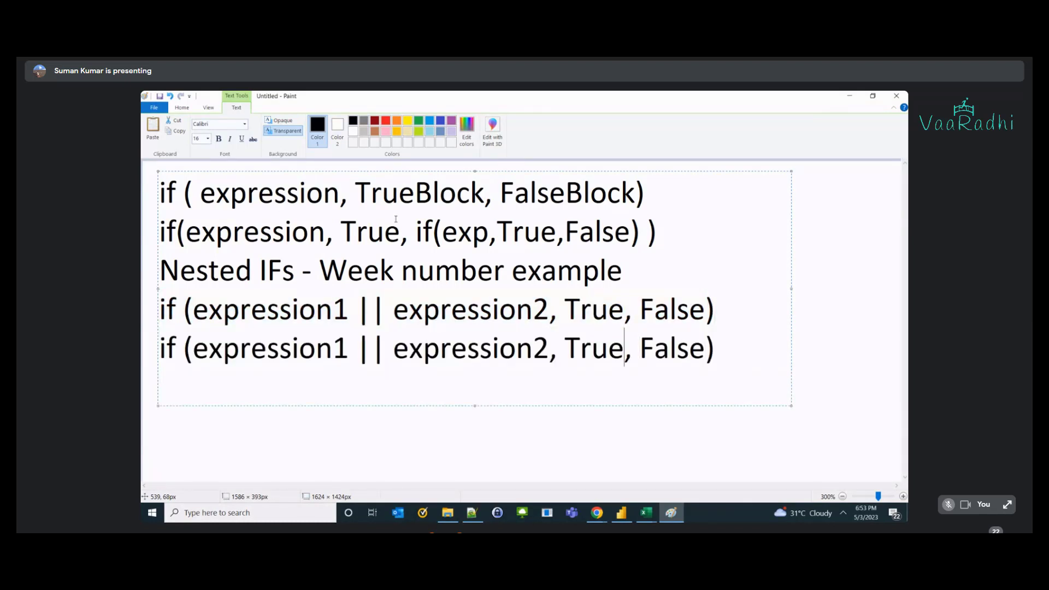
pyautogui.hotkey('ctrl', 'Left')
pyautogui.hotkey('shift', 'Right')
pyautogui.hotkey('shift', 'Right')
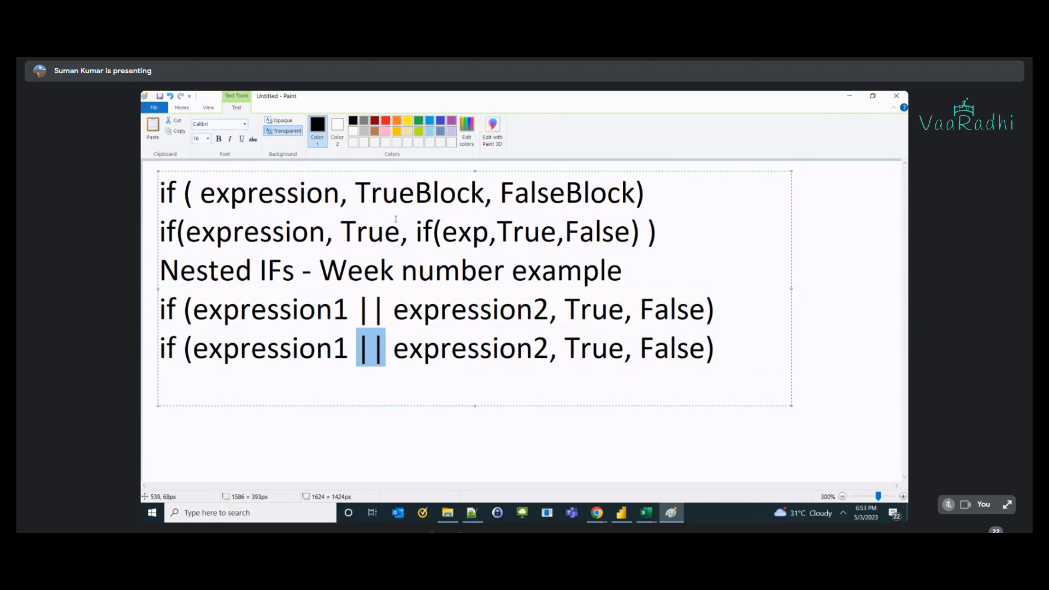
pyautogui.write('&&')
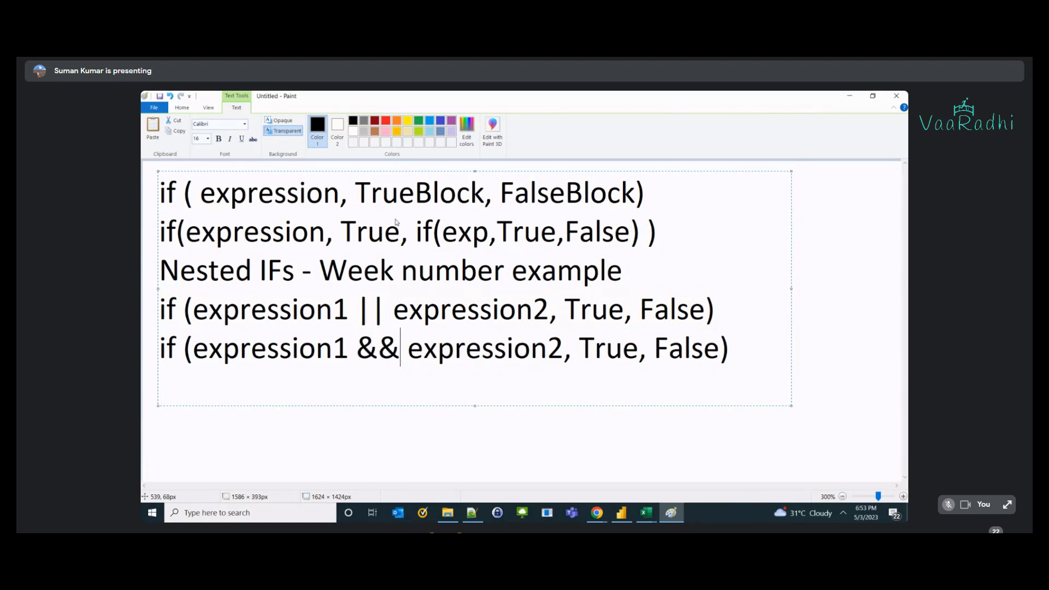
# - Add a line reading "if (AND(expression1, expression2), True, False)" below the && line
pyautogui.press('End')
pyautogui.press('Return')
pyautogui.write('if ')
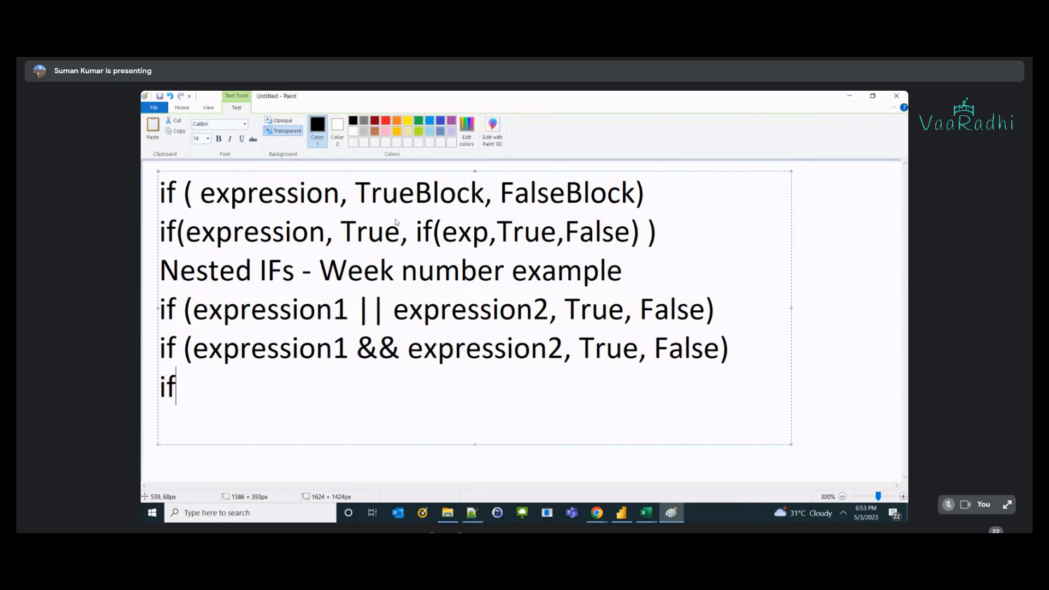
pyautogui.write('(AND')
pyautogui.press('BackSpace')
pyautogui.write('(')
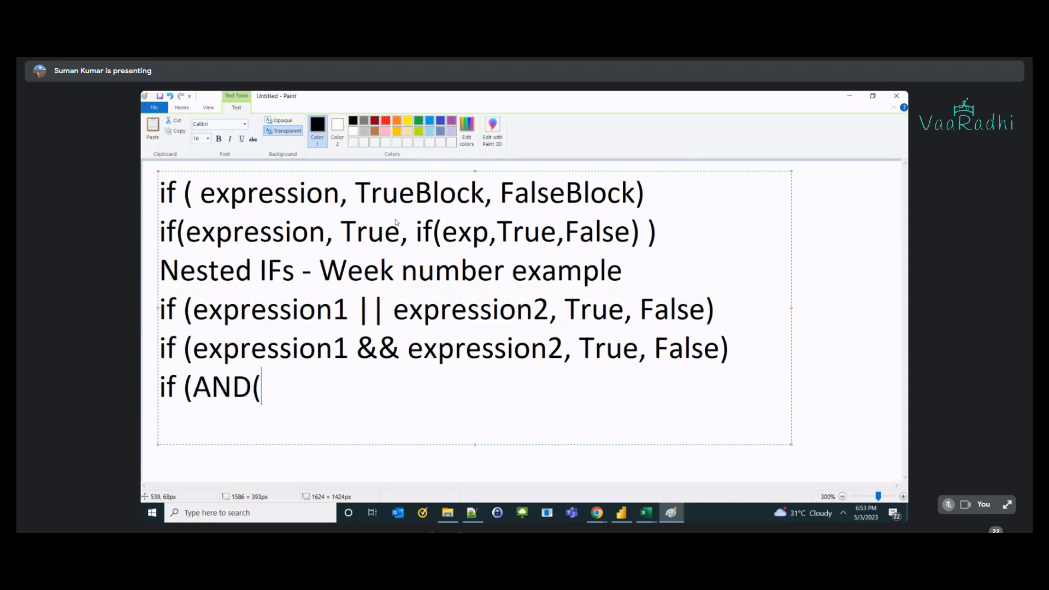
pyautogui.write('expression1, Expr')
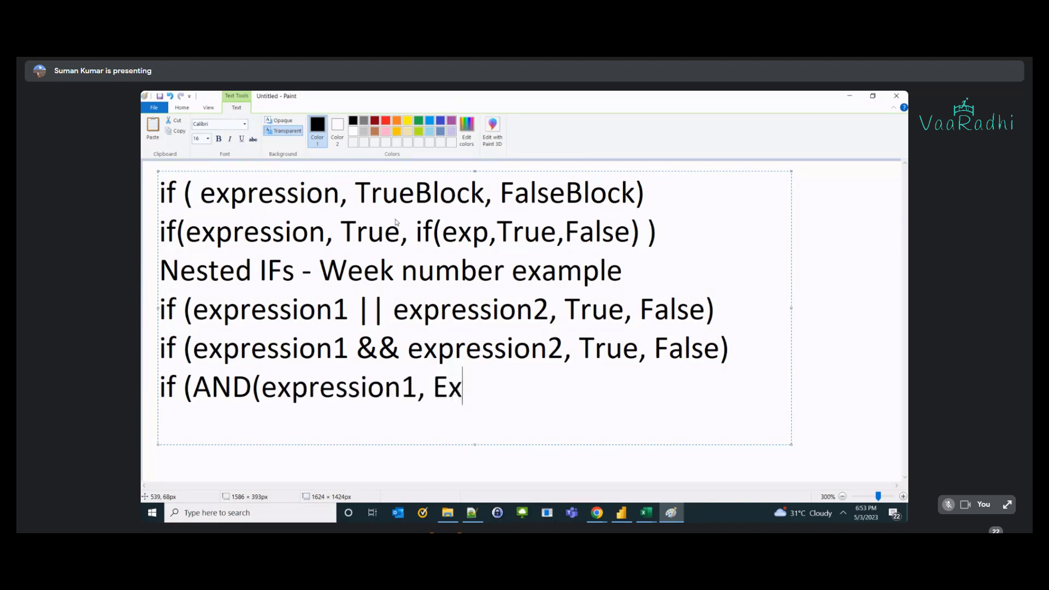
pyautogui.press('BackSpace')
pyautogui.press('BackSpace')
pyautogui.press('BackSpace')
pyautogui.press('BackSpace')
pyautogui.write('ep')
pyautogui.press('BackSpace')
pyautogui.write('xpression1')
pyautogui.press('BackSpace')
pyautogui.write('2')
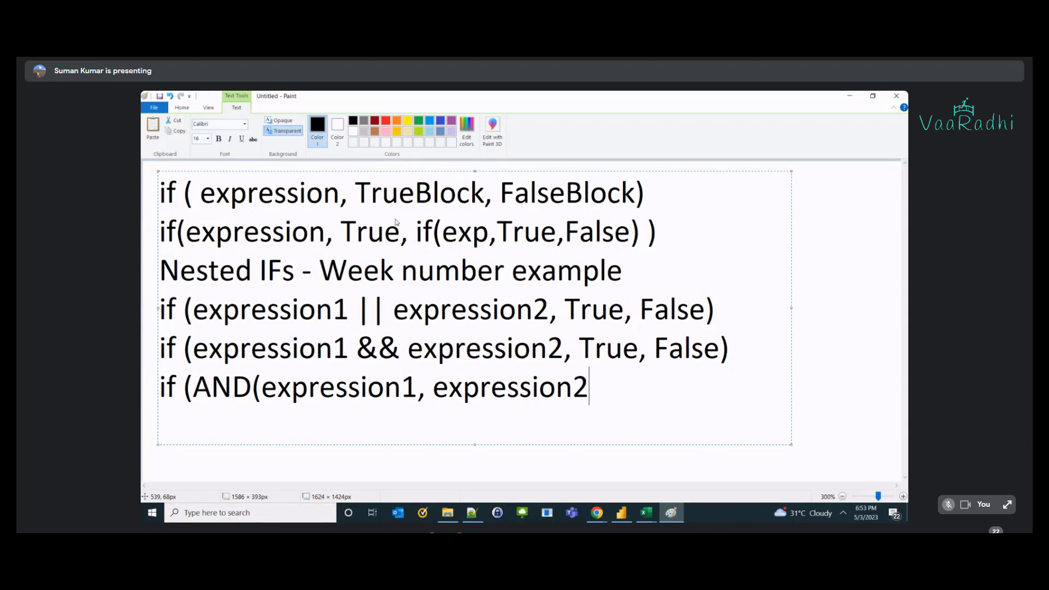
pyautogui.write('), True, Fale')
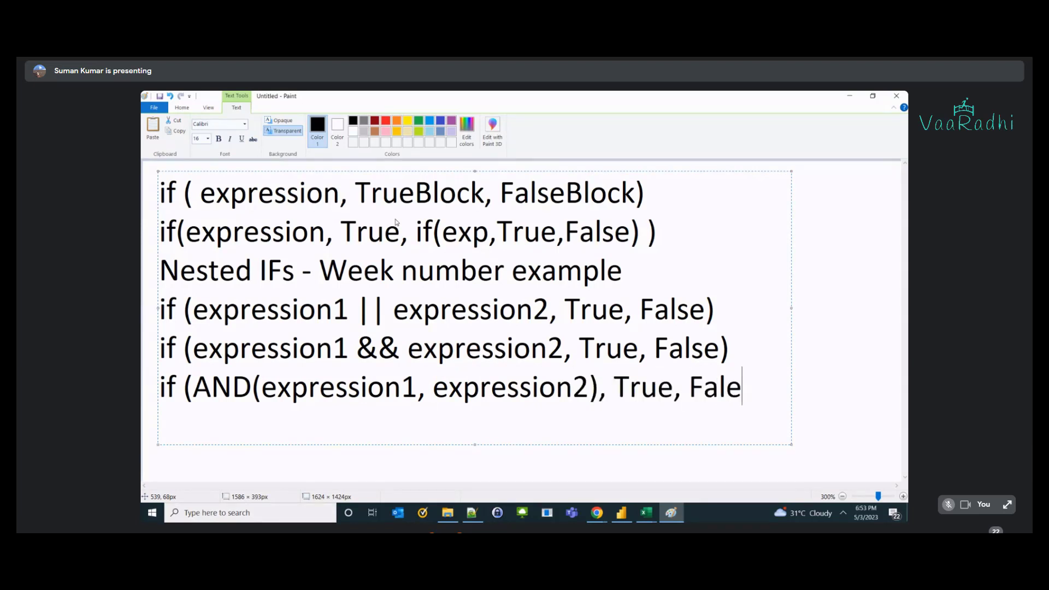
pyautogui.press('BackSpace')
pyautogui.write('se)')
# - Duplicate the line with the AND function onto a new line directly below it
pyautogui.press('Return')
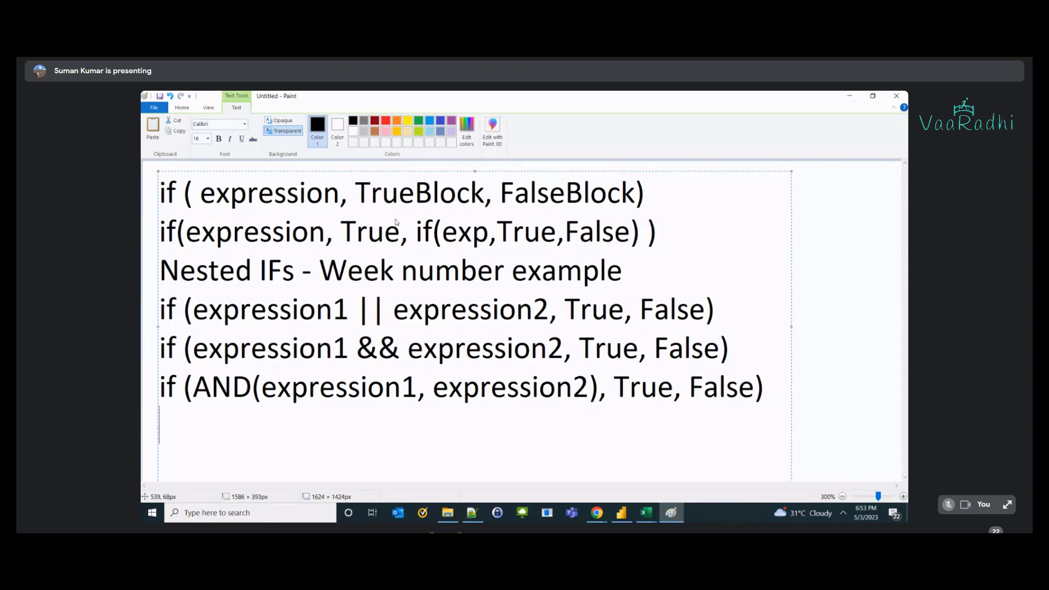
pyautogui.write('if')
pyautogui.press('Left')
pyautogui.press('Left')
pyautogui.press('Left')
pyautogui.press('Left')
pyautogui.hotkey('shift', 'Left')
pyautogui.hotkey('shift', 'Left')
pyautogui.hotkey('shift', 'Left')
pyautogui.hotkey('shift', 'Left')
pyautogui.hotkey('shift', 'Left')
pyautogui.hotkey('shift', 'Left')
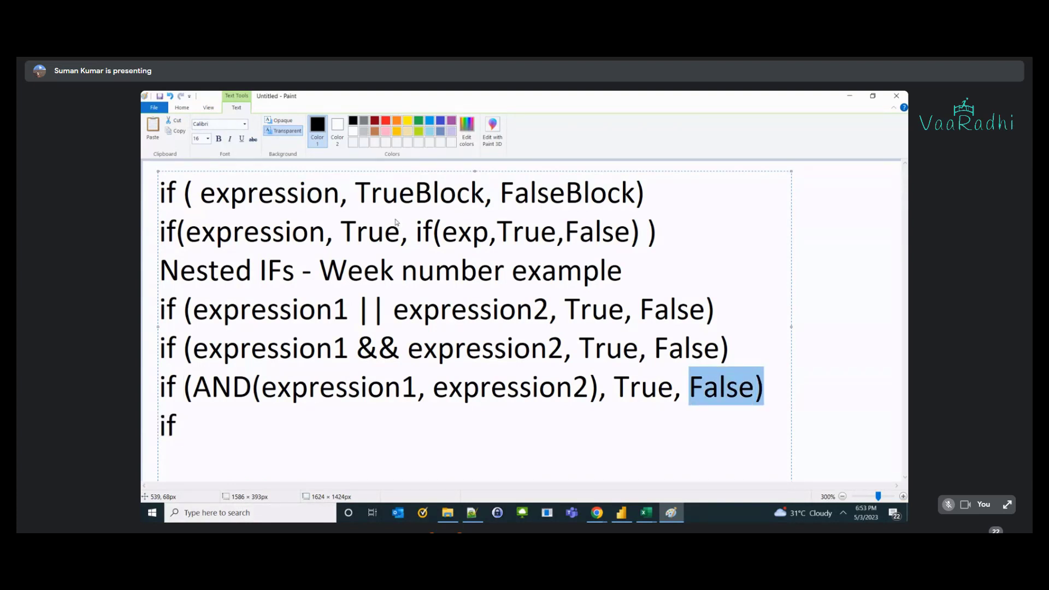
pyautogui.hotkey('ctrl', 'shift', 'Left')
pyautogui.hotkey('ctrl', 'shift', 'Left')
pyautogui.hotkey('ctrl', 'shift', 'Left')
pyautogui.hotkey('ctrl', 'shift', 'Left')
pyautogui.hotkey('ctrl', 'shift', 'Left')
pyautogui.hotkey('ctrl', 'shift', 'Left')
pyautogui.hotkey('ctrl', 'shift', 'Left')
pyautogui.hotkey('ctrl', 'shift', 'Left')
pyautogui.hotkey('ctrl', 'shift', 'Left')
pyautogui.hotkey('ctrl', 'shift', 'Left')
pyautogui.hotkey('ctrl', 'shift', 'Left')
pyautogui.hotkey('ctrl', 'shift', 'Left')
pyautogui.hotkey('ctrl', 'shift', 'Right')
pyautogui.hotkey('ctrl', 'shift', 'Right')
pyautogui.press('Down')
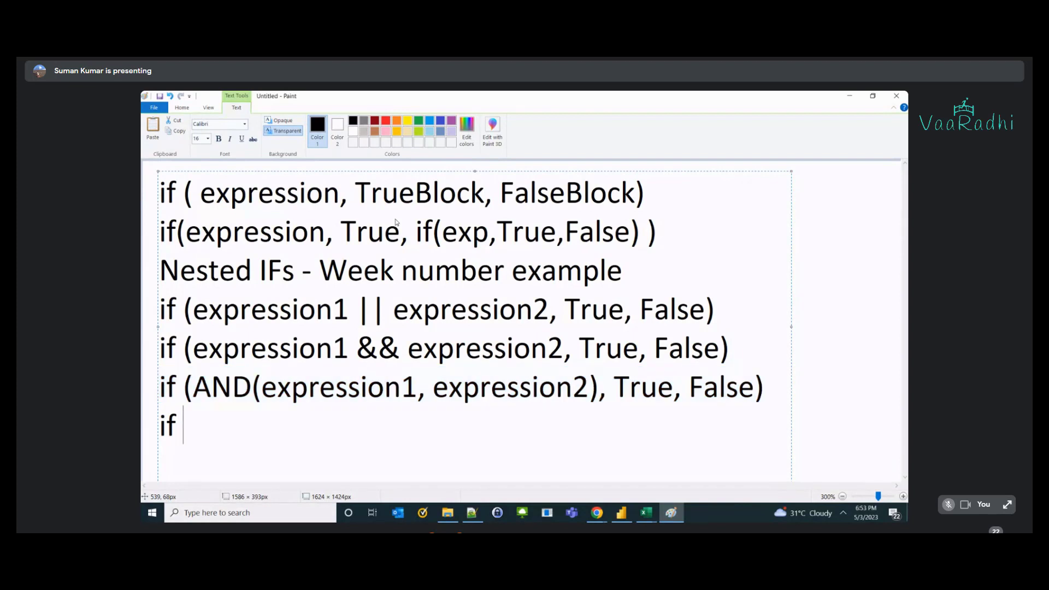
pyautogui.hotkey('shift', 'Left')
pyautogui.hotkey('shift', 'Left')
pyautogui.hotkey('shift', 'Left')
pyautogui.hotkey('ctrl', 'v')
pyautogui.press('Return')
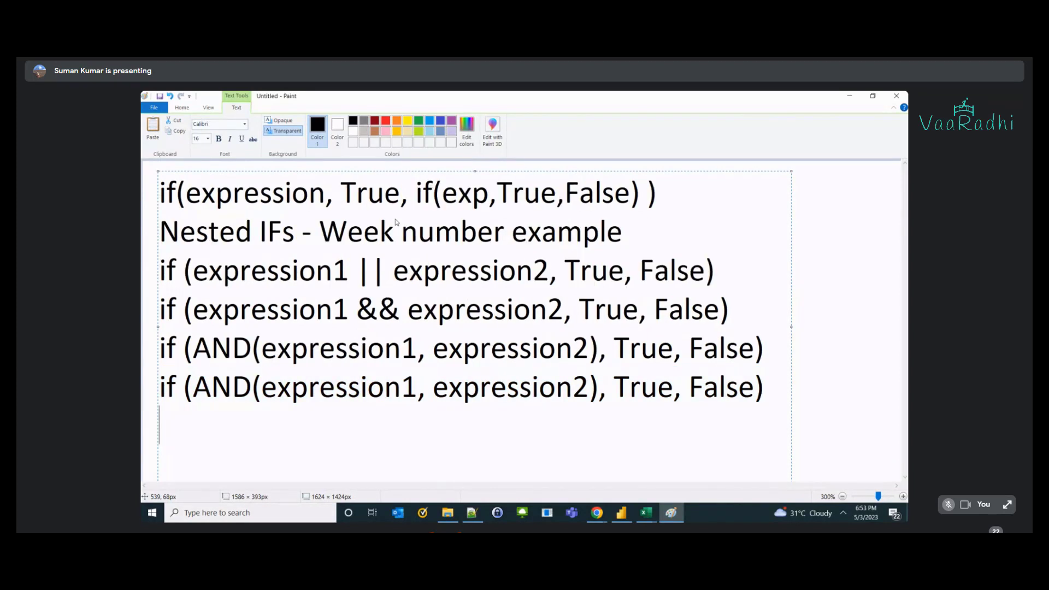
# - Change AND to OR in the duplicated line so it reads "if (OR(expression1, expression2), True, False)"
pyautogui.press('Up')
pyautogui.press('Right')
pyautogui.press('Right')
pyautogui.press('Right')
pyautogui.hotkey('shift', 'Right')
pyautogui.press('Right')
pyautogui.hotkey('shift', 'Right')
pyautogui.hotkey('shift', 'Right')
pyautogui.hotkey('shift', 'Right')
pyautogui.write('OR')
pyautogui.press('End')
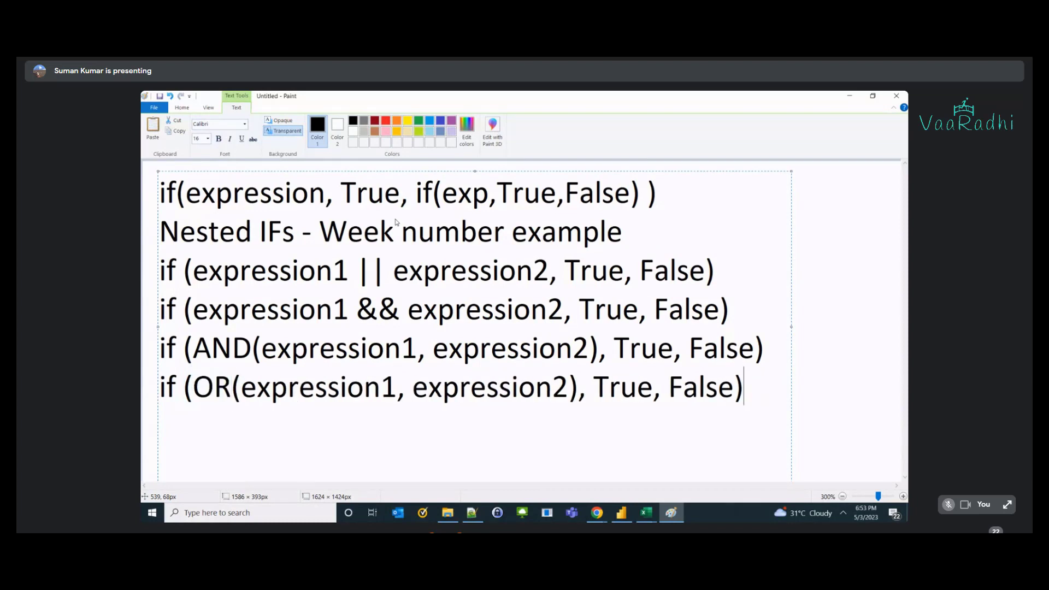
# - Add a line reading "if (NOT(expression), True, False)" below the OR line
pyautogui.press('Return')
pyautogui.write('if (NOT(expre')
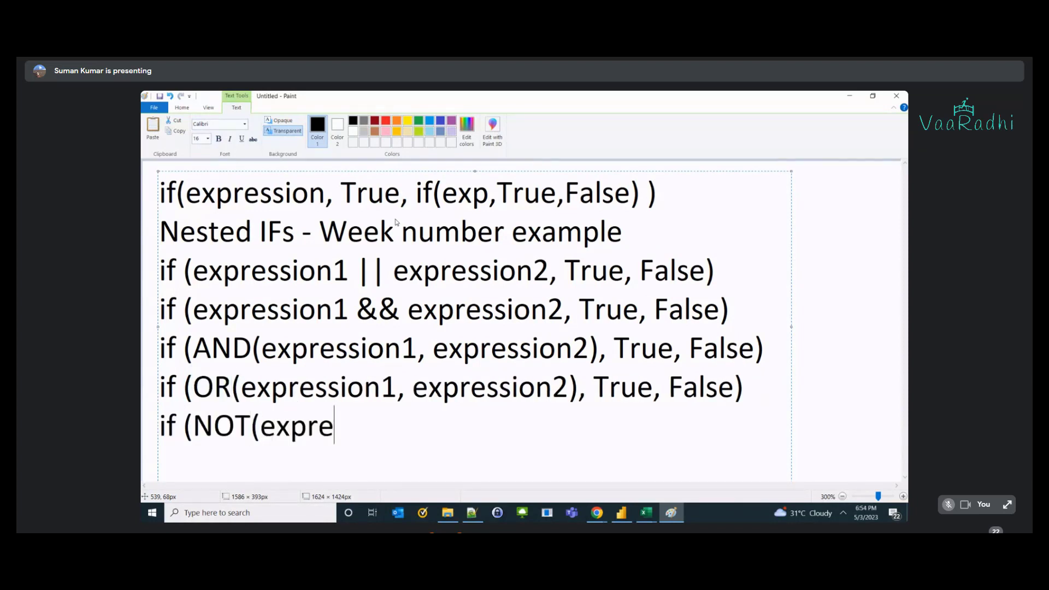
pyautogui.write('ssion), T')
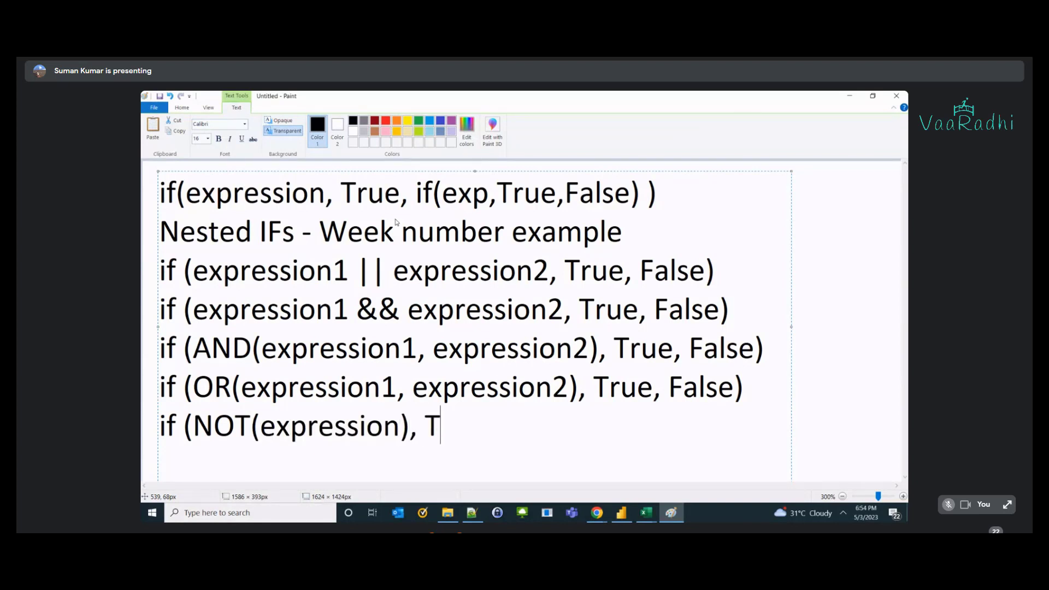
pyautogui.write('rue, False0')
pyautogui.press('BackSpace')
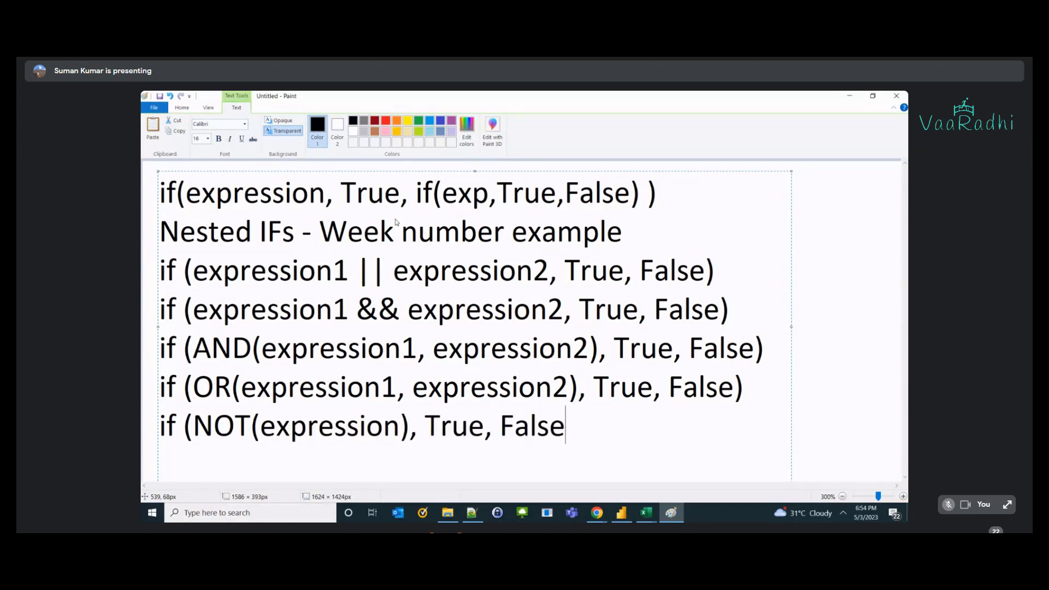
pyautogui.write(')')
# - Start another line below the NOT line with "switch(expression,"
pyautogui.press('Return')
pyautogui.write('if')
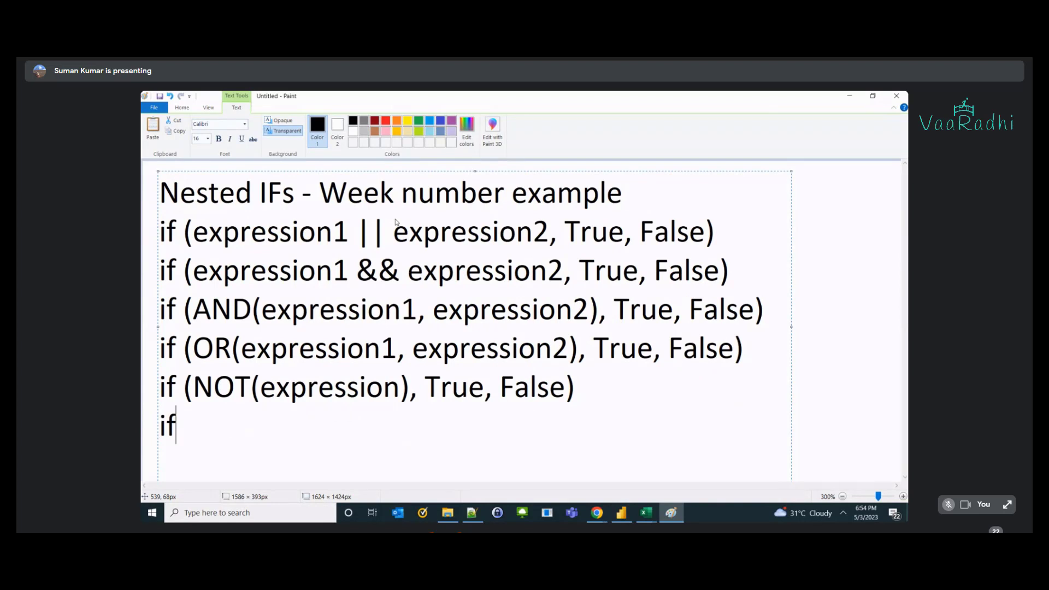
pyautogui.press('BackSpace')
pyautogui.press('BackSpace')
pyautogui.write('W')
pyautogui.press('BackSpace')
pyautogui.write('switch(expression,')
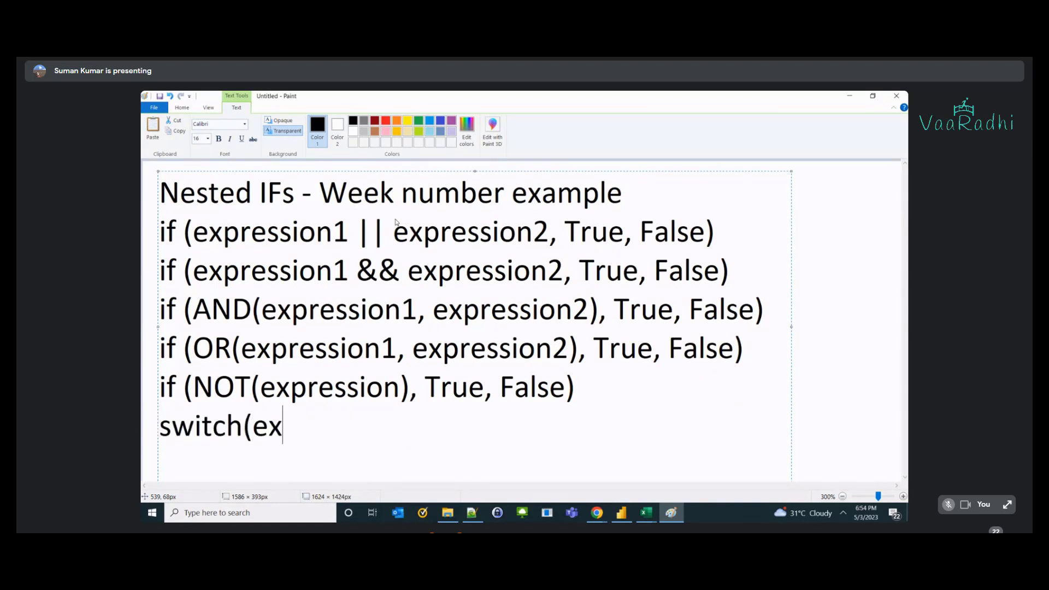
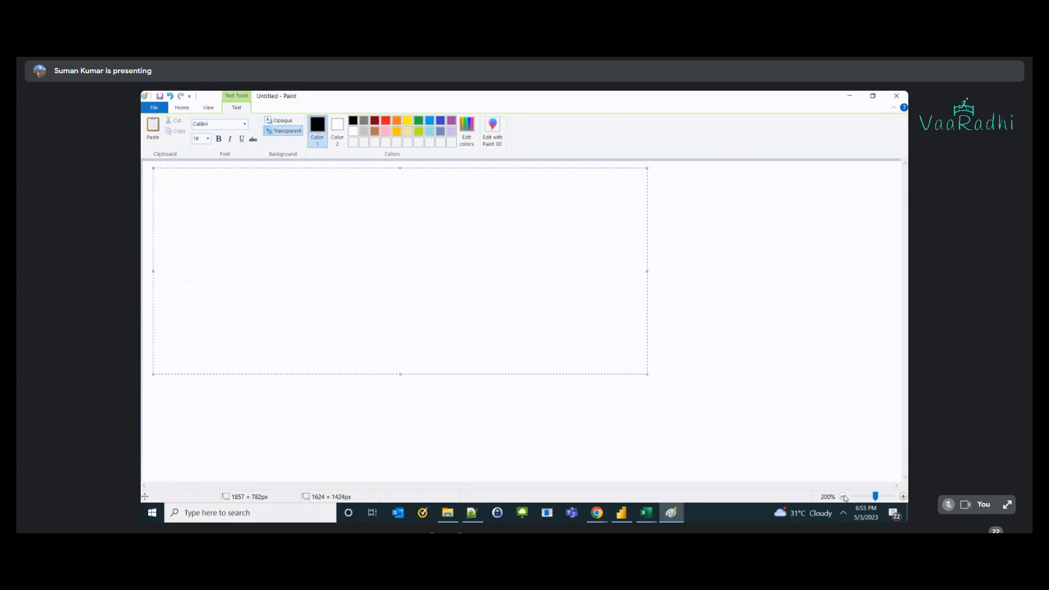
# - Enlarge the text box to about 1468 × 730 px to make room for all the syntax lines
pyautogui.click(842, 497)
pyautogui.write('if (AND(expression1, expression2), True, False) if (OR(expression1, expression2), True, False) if (NOT(expression), True, False) switch(expression, V1,R1, V2,R2,....,Vn,Rn,Invalid) iferror (expression, errorValue) True() False()')
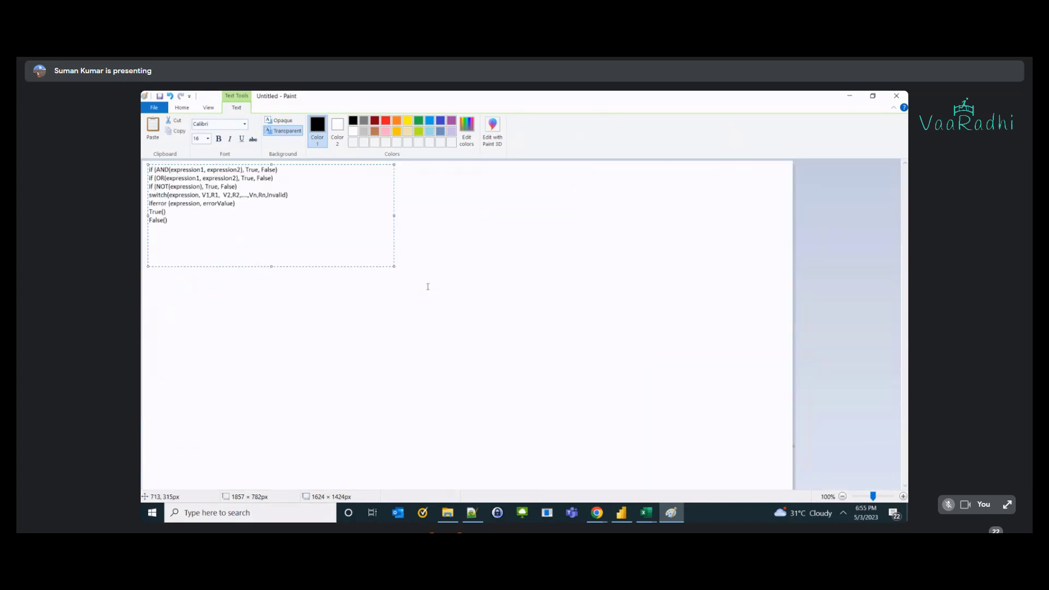
pyautogui.moveTo(394, 265); pyautogui.dragTo(734, 455)
# - Set the font size of all the text in the box to 25
pyautogui.hotkey('ctrl', 'a')
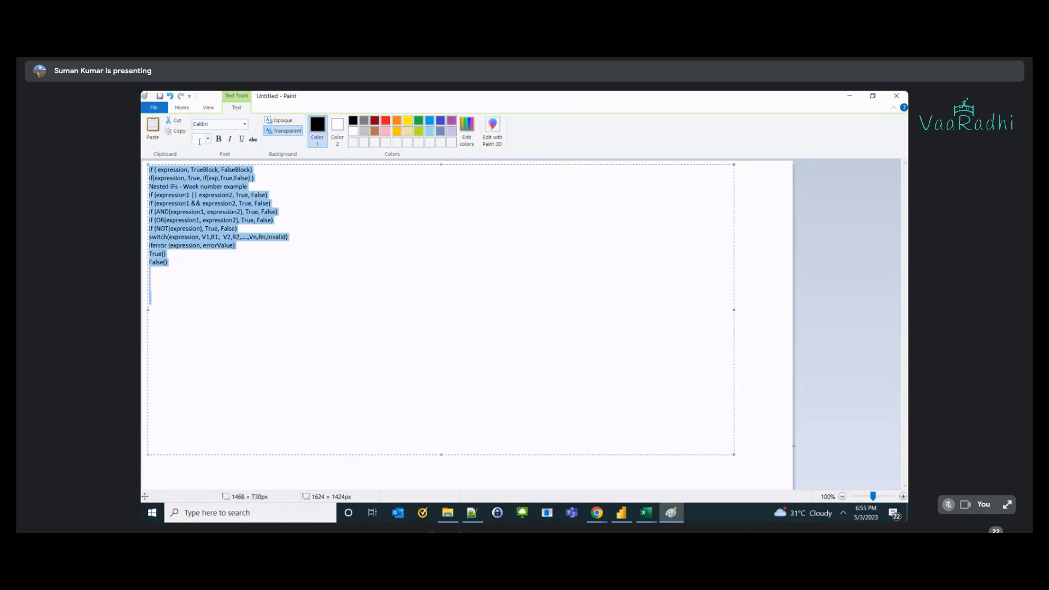
pyautogui.write('18')
pyautogui.press('Return')
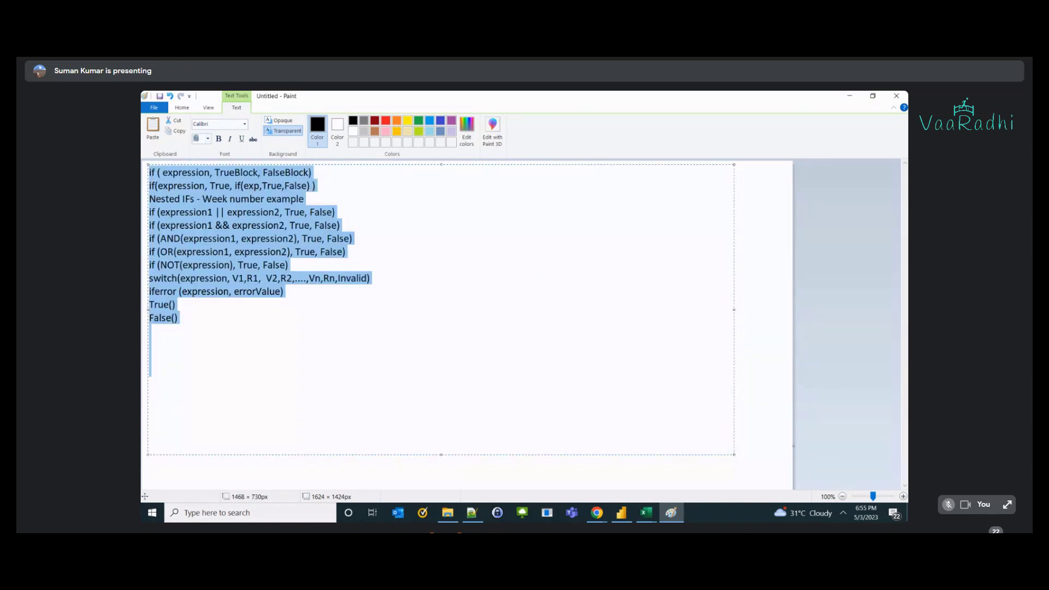
pyautogui.click(197, 138)
pyautogui.write('20')
pyautogui.press('Return')
pyautogui.click(196, 138)
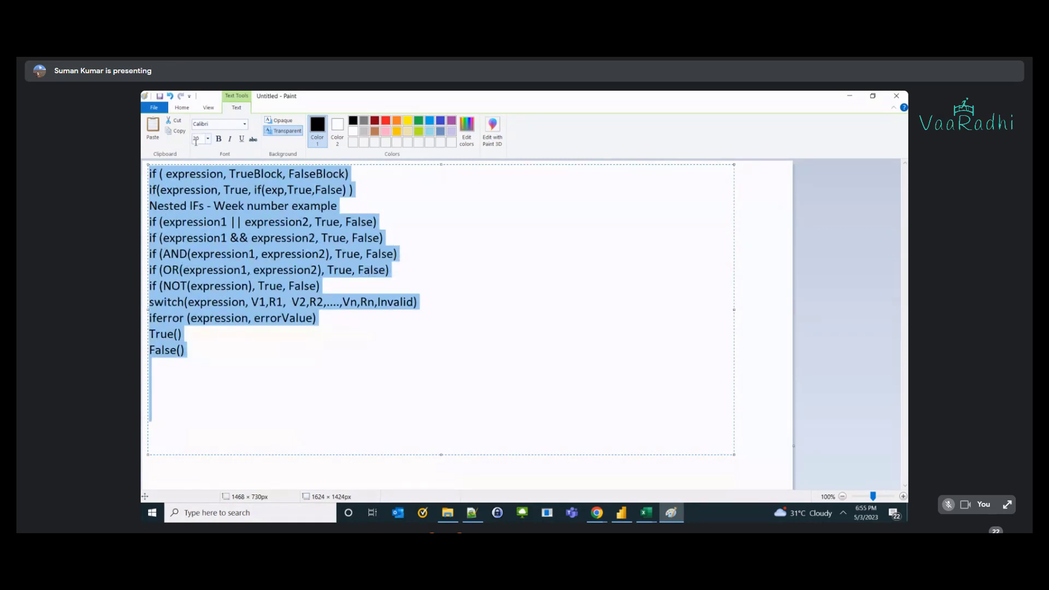
pyautogui.write('25')
pyautogui.press('Return')
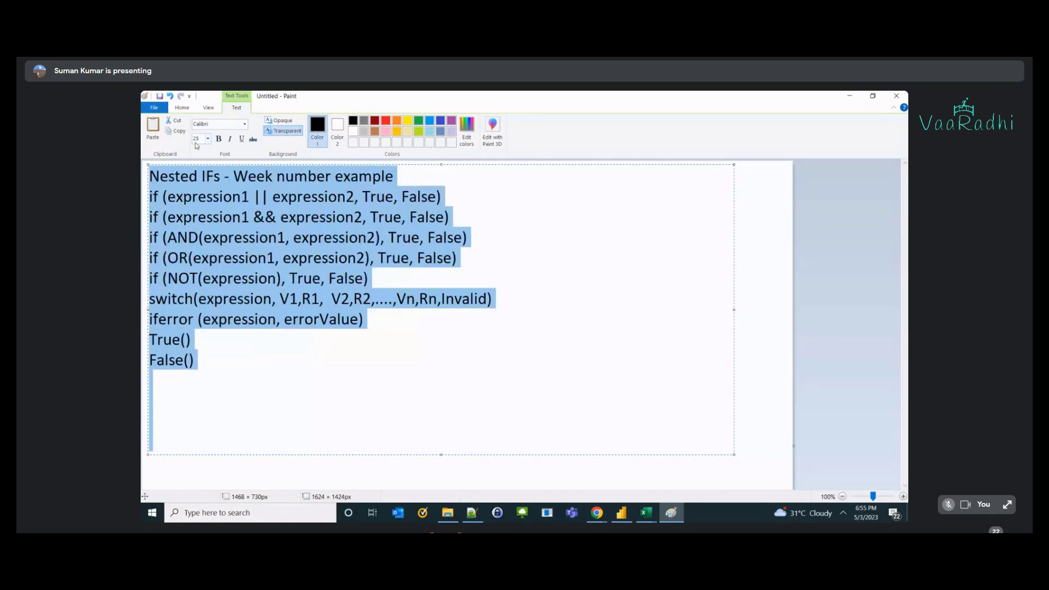
pyautogui.click(234, 240)
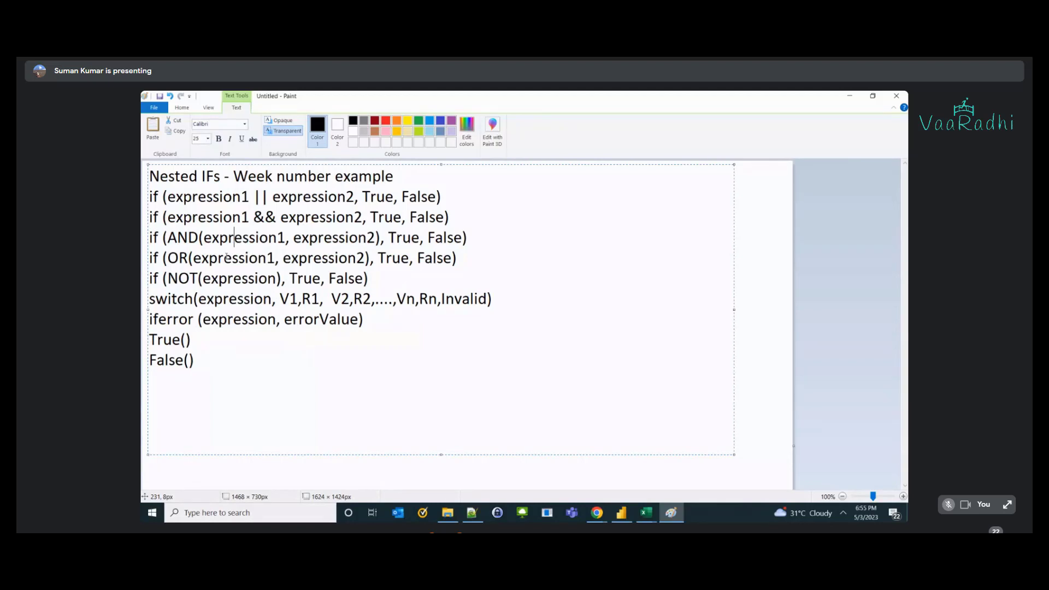
# - Extend the text box to about 1617 × 815 px and remove blank lines below "False()"
pyautogui.moveTo(734, 454); pyautogui.dragTo(795, 489)
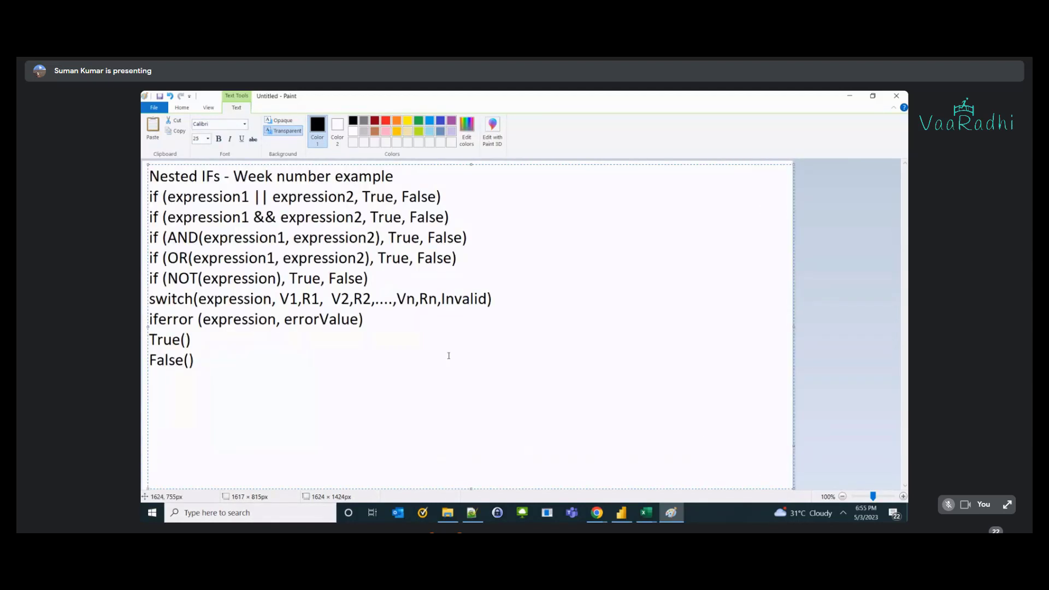
pyautogui.hotkey('ctrl', 'a')
pyautogui.click(339, 323)
pyautogui.click(245, 433)
pyautogui.press('BackSpace')
pyautogui.press('BackSpace')
pyautogui.press('BackSpace')
pyautogui.press('BackSpace')
# - Insert a line reading "if (expression in (val1,val2), True, False)" between the NOT and switch lines
pyautogui.click(214, 218)
pyautogui.click(154, 175)
pyautogui.press('Down')
pyautogui.press('Down')
pyautogui.press('Down')
pyautogui.press('Down')
pyautogui.press('Down')
pyautogui.press('Down')
pyautogui.press('Down')
pyautogui.press('Down')
pyautogui.press('Down')
pyautogui.press('Up')
pyautogui.press('Up')
pyautogui.press('Up')
pyautogui.press('Up')
pyautogui.press('End')
pyautogui.press('Return')
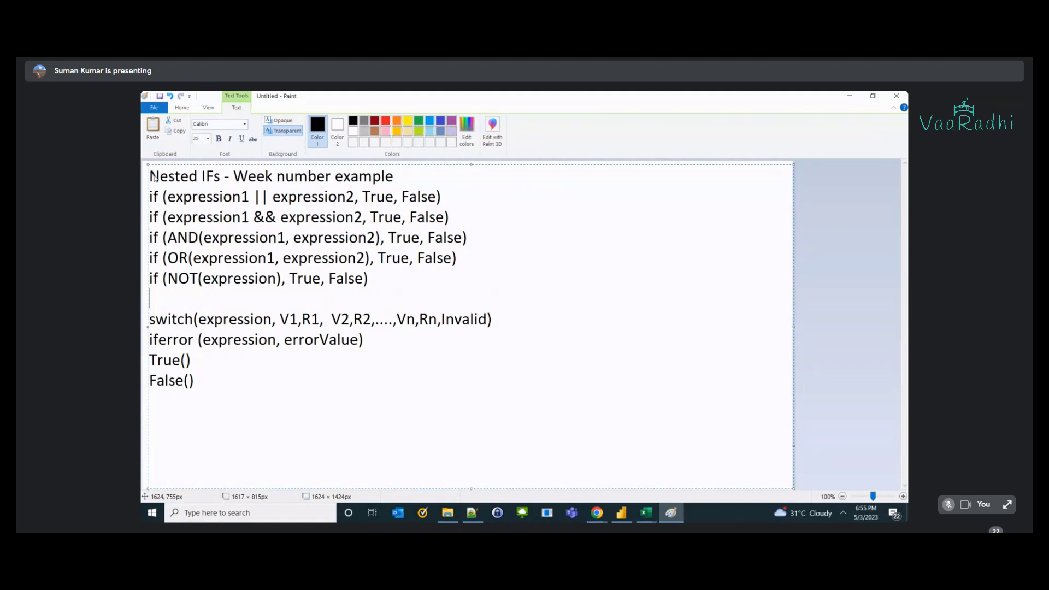
pyautogui.write('if (expression in (')
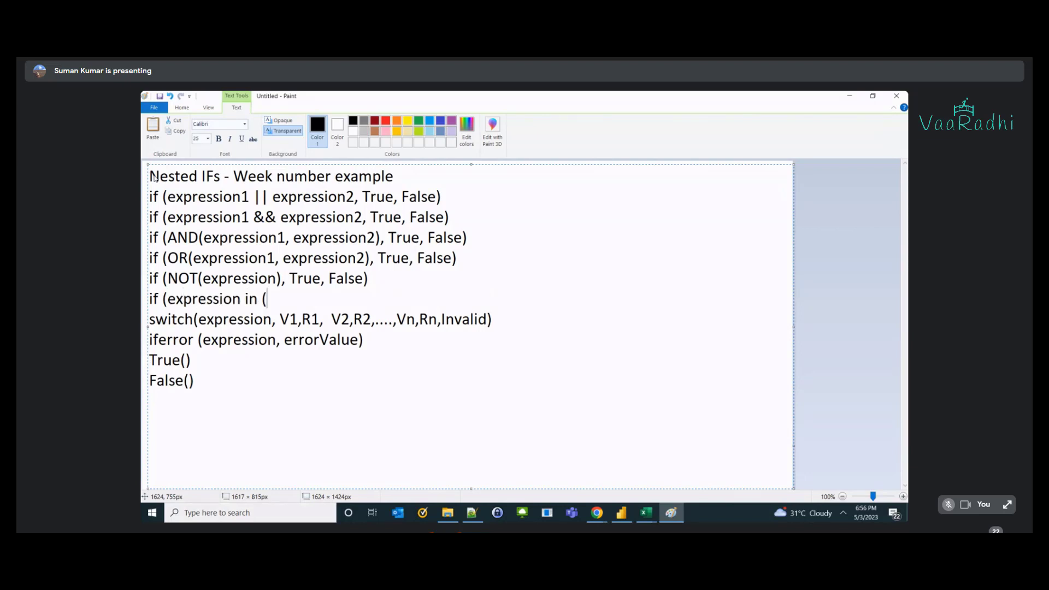
pyautogui.write('val1,v2')
pyautogui.press('BackSpace')
pyautogui.write('al')
pyautogui.write('2),')
pyautogui.press('BackSpace')
pyautogui.write('), ')
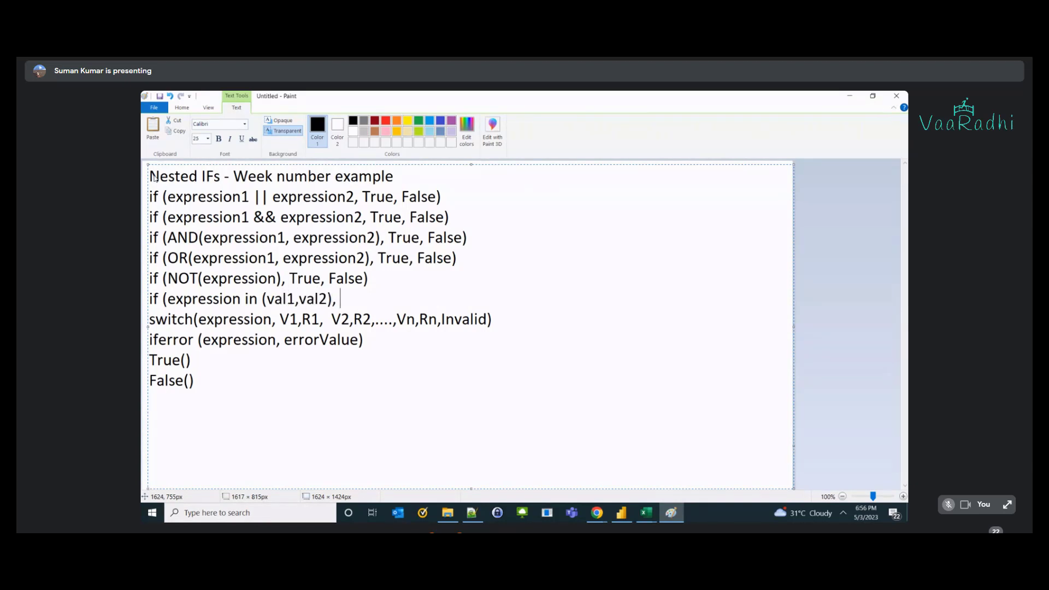
pyautogui.write('True, False)')
# - Insert a line reading "if(expression, True, False)" above the "Nested IFs - Week number example" line
pyautogui.press('Up')
pyautogui.press('Up')
pyautogui.press('Up')
pyautogui.press('Up')
pyautogui.press('Up')
pyautogui.press('Up')
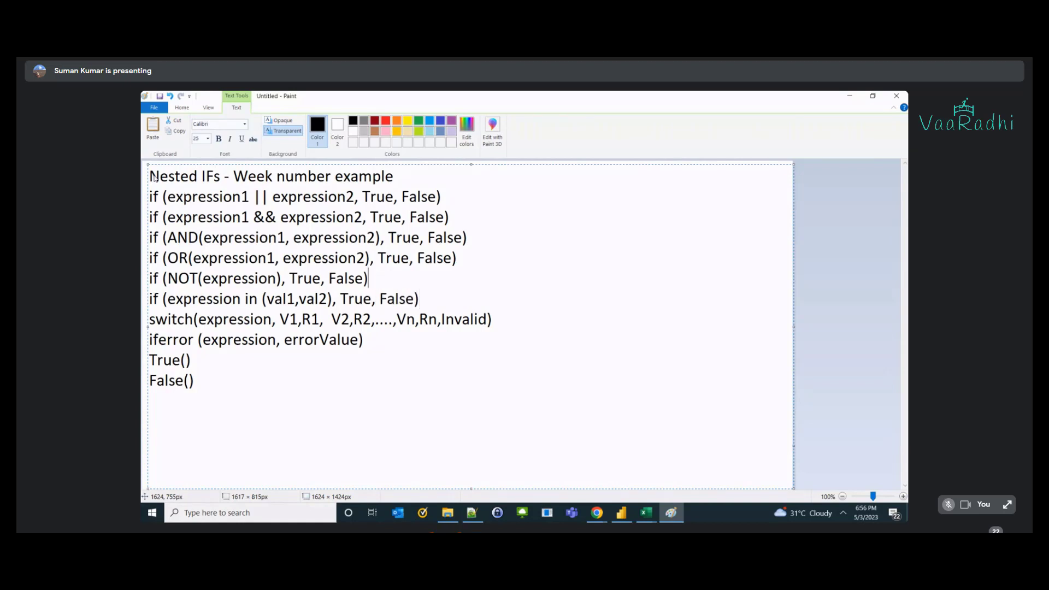
pyautogui.press('Home')
pyautogui.press('Return')
pyautogui.press('Up')
pyautogui.write('if')
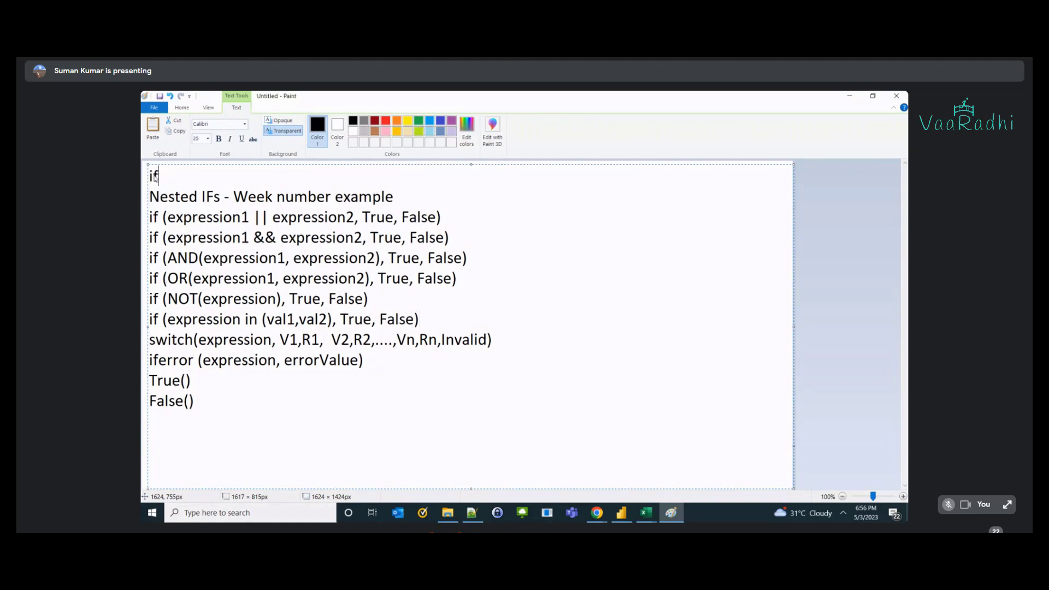
pyautogui.write('(expression, tr')
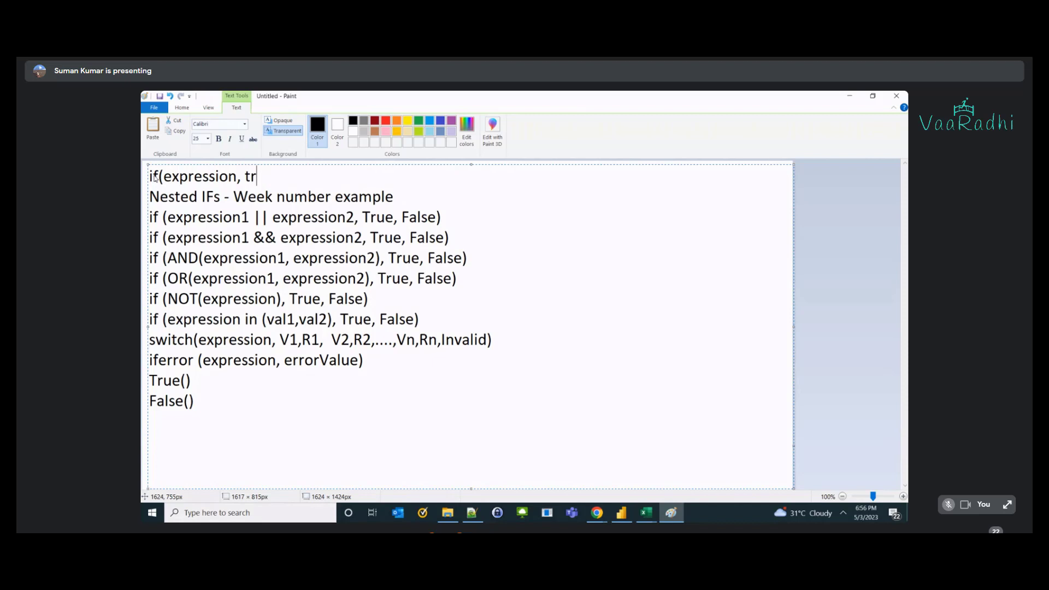
pyautogui.write('ue, False)')
# - Insert a line reading "if(expression, True, if(expession, True, False))" above the "Nested IFs - Week number example" line
pyautogui.press('Return')
pyautogui.write('if(expre')
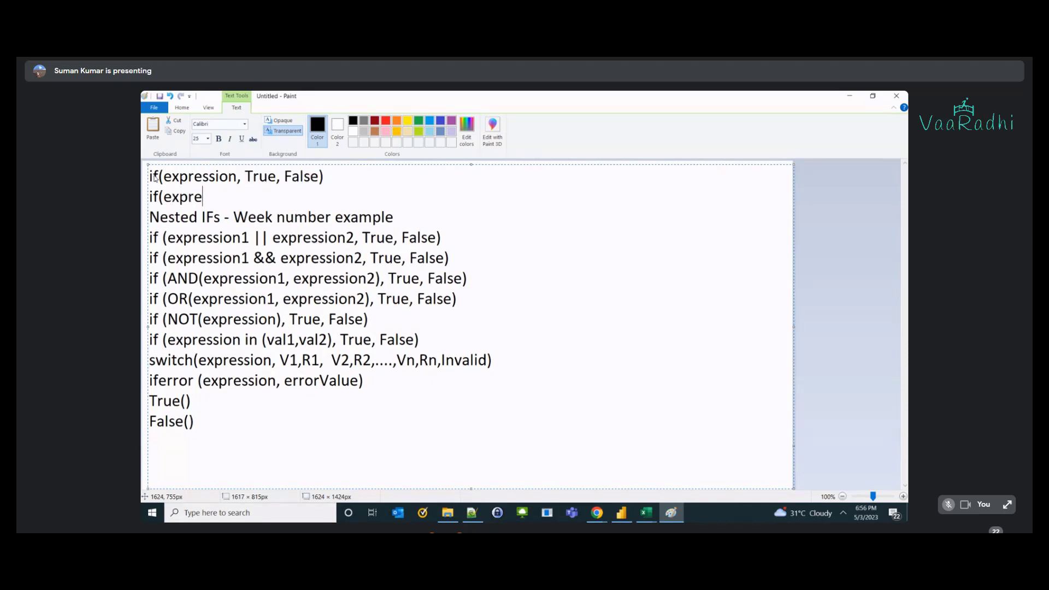
pyautogui.write('ssion, True, if()')
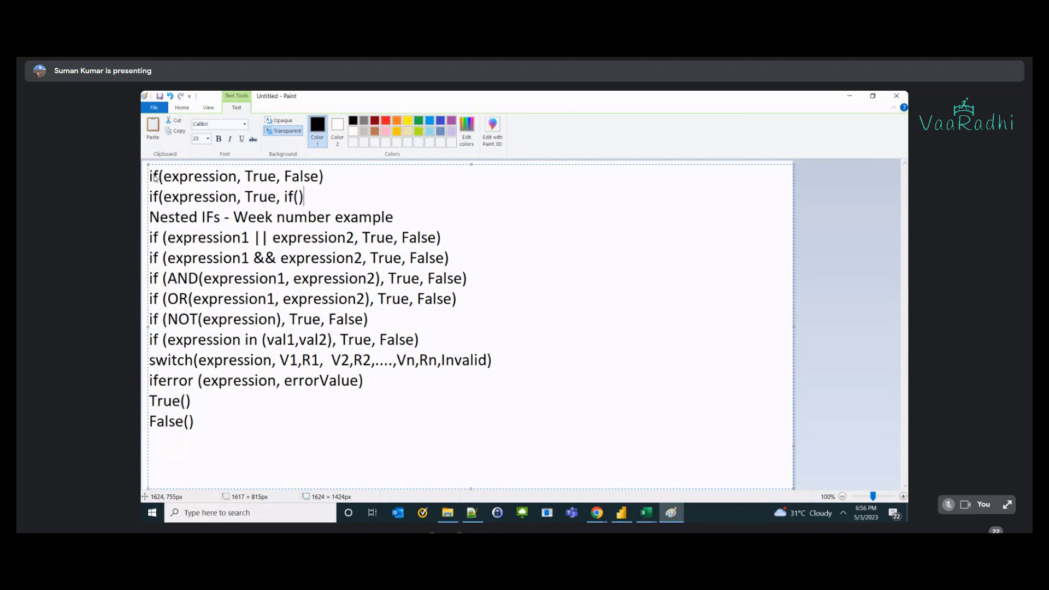
pyautogui.write(')')
pyautogui.press('Left')
pyautogui.press('Left')
pyautogui.write('expession, T')
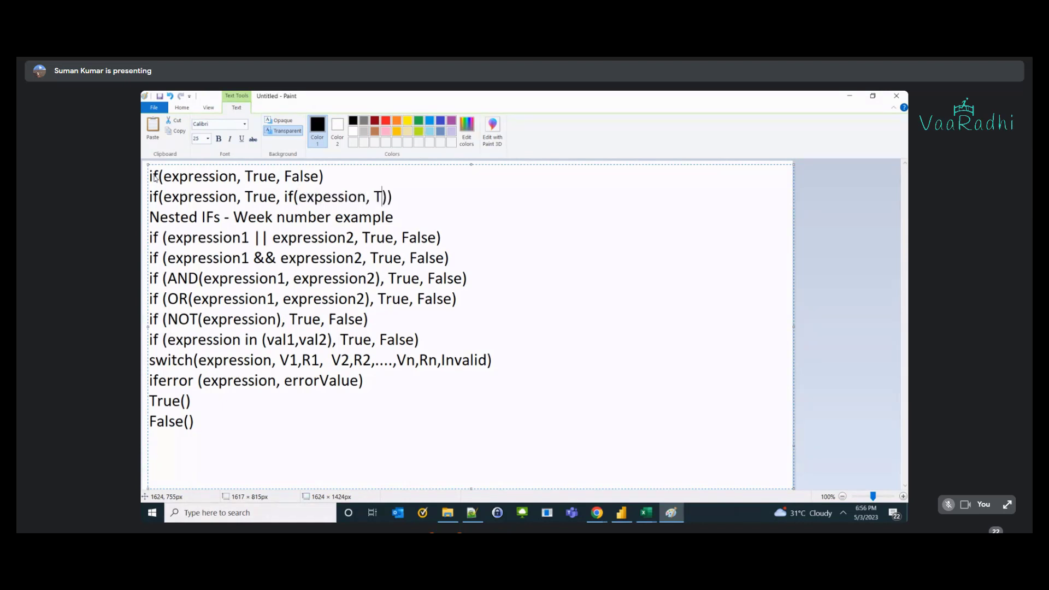
pyautogui.write('rue, fa')
pyautogui.press('BackSpace')
pyautogui.press('BackSpace')
pyautogui.write('False')
# - Cut all the text from the text box and close the untitled drawing without saving it
pyautogui.hotkey('ctrl', 'a')
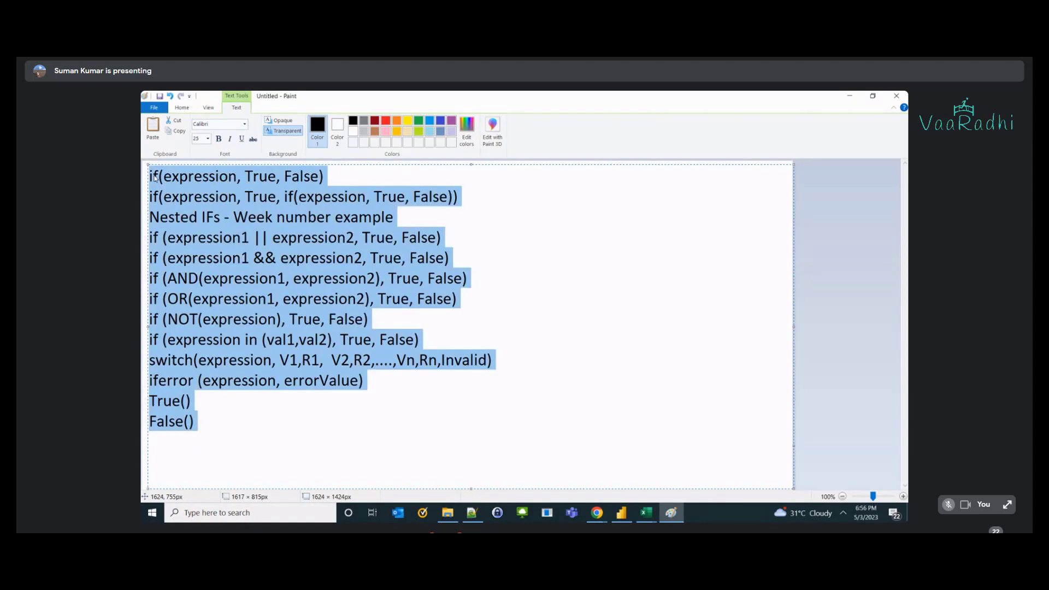
pyautogui.click(257, 279)
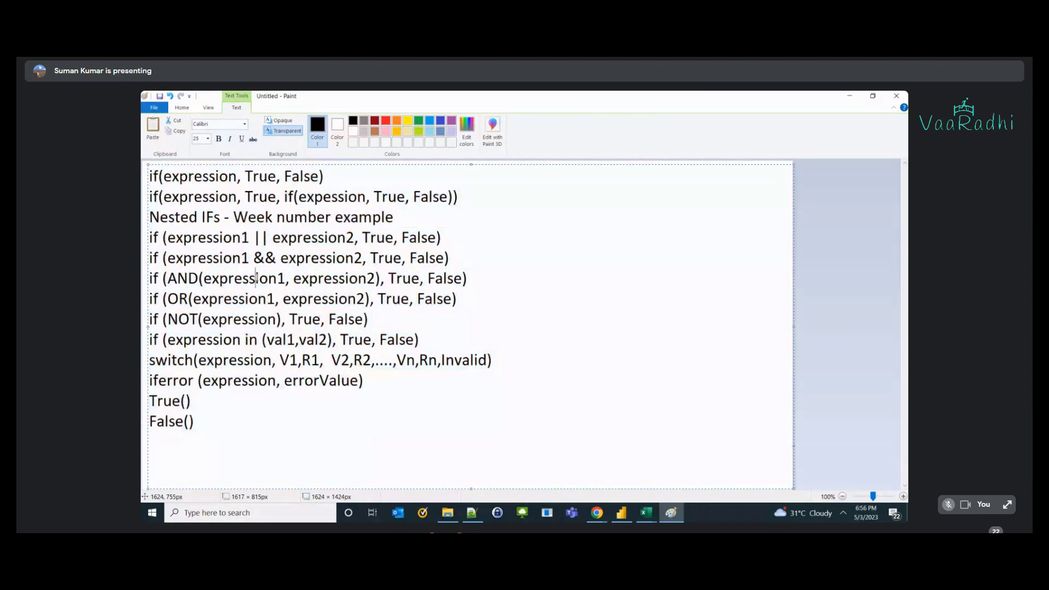
pyautogui.hotkey('ctrl', 'a')
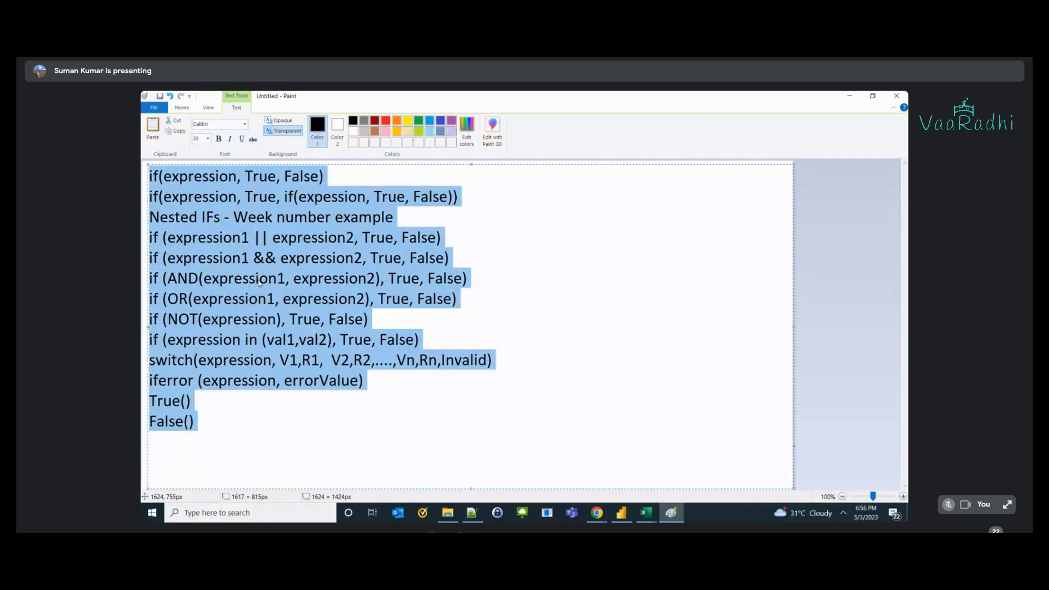
pyautogui.press('Delete')
pyautogui.click(896, 95)
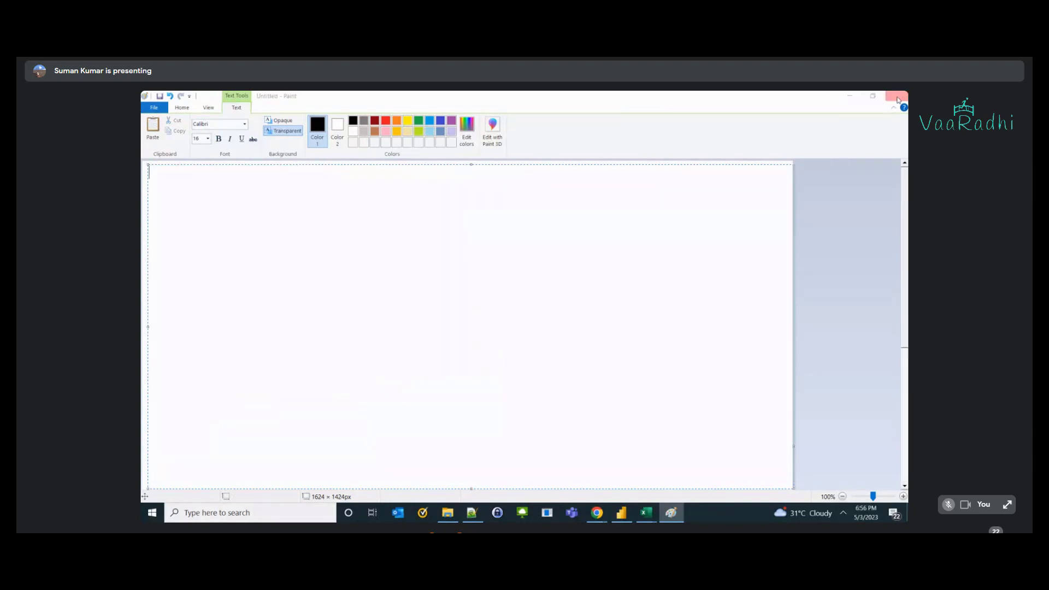
pyautogui.click(541, 302)
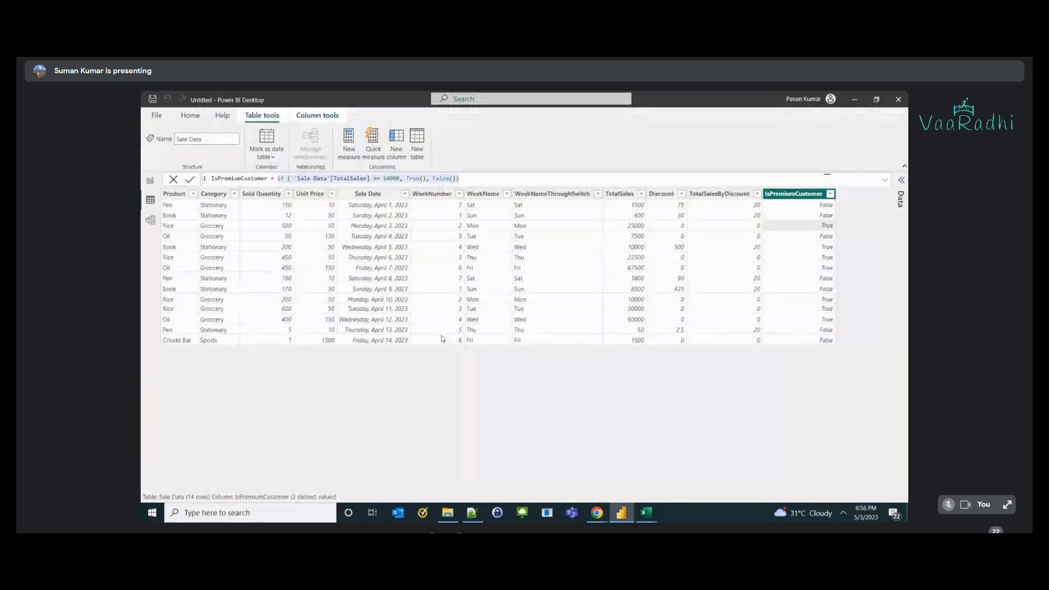
# - Switch to File Explorer and rename "DAX - NOT and SWITCH.png" to "DAX - Logical functions NOT and SWITCH.png" in the PowerBI folder
pyautogui.click(449, 514)
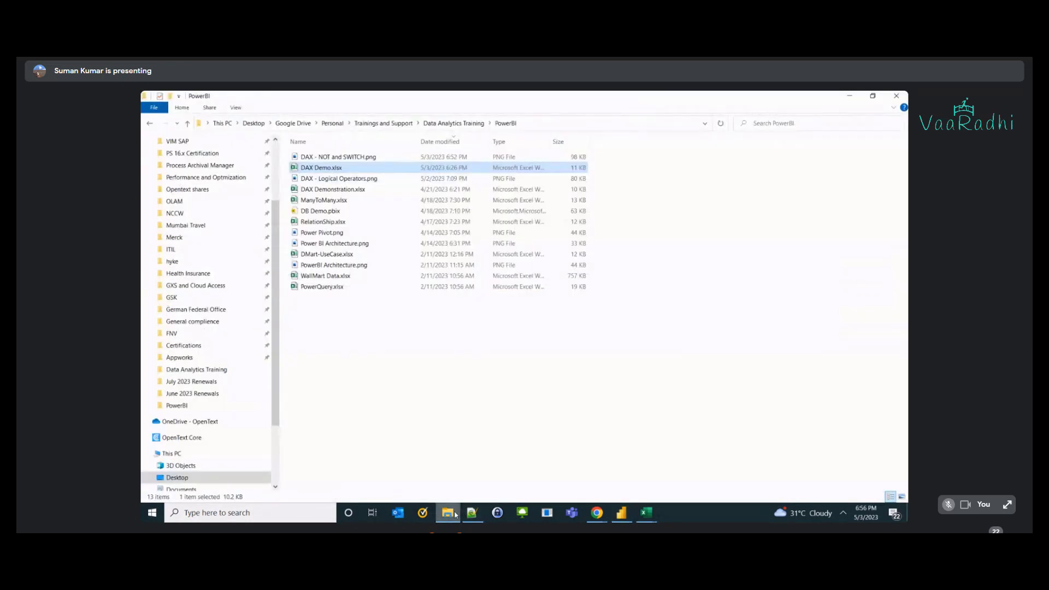
pyautogui.rightClick(354, 160)
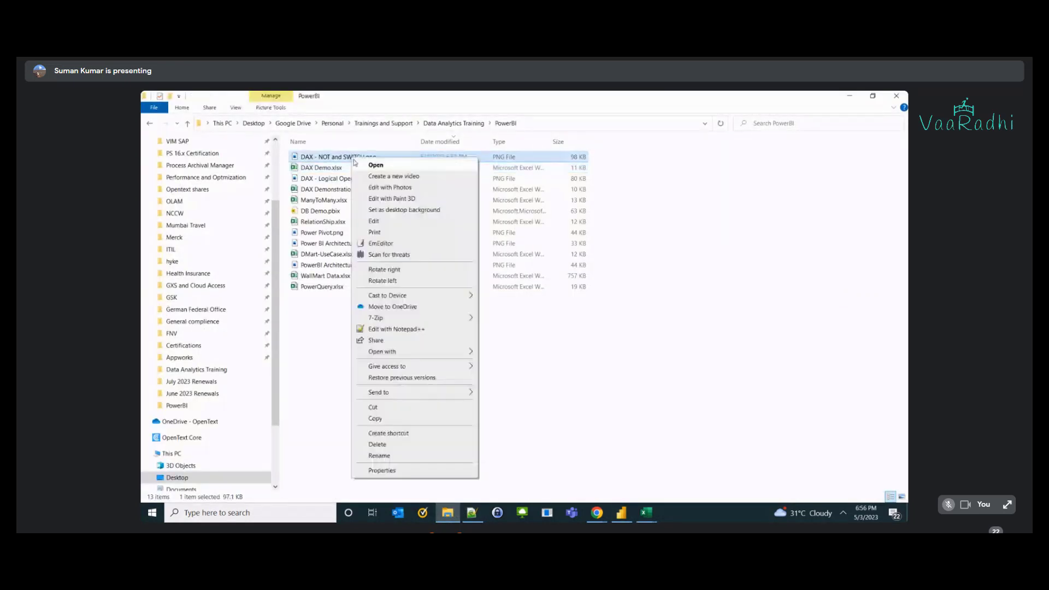
pyautogui.click(330, 161)
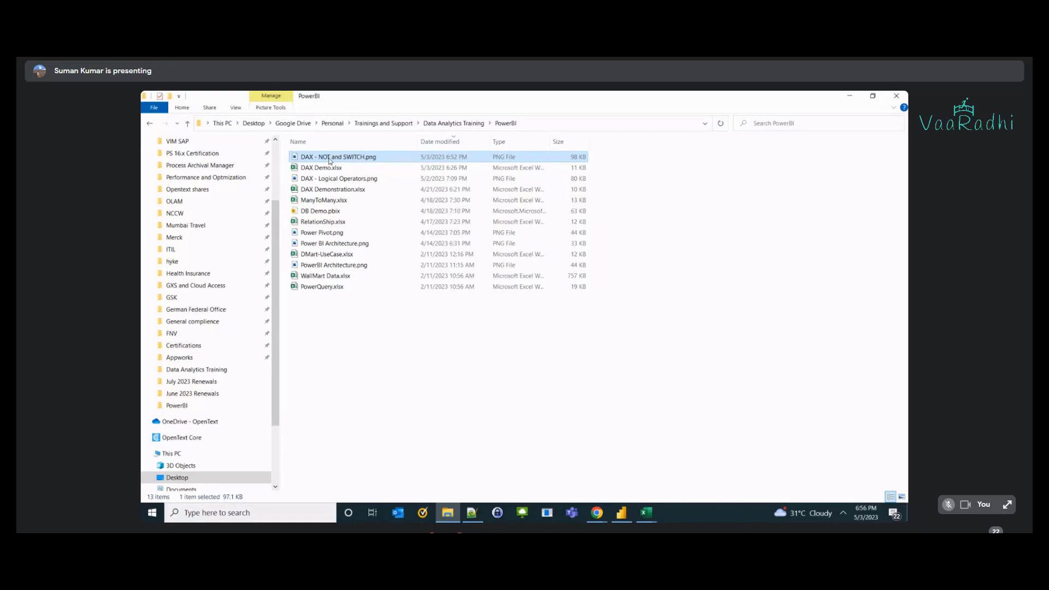
pyautogui.click(329, 158)
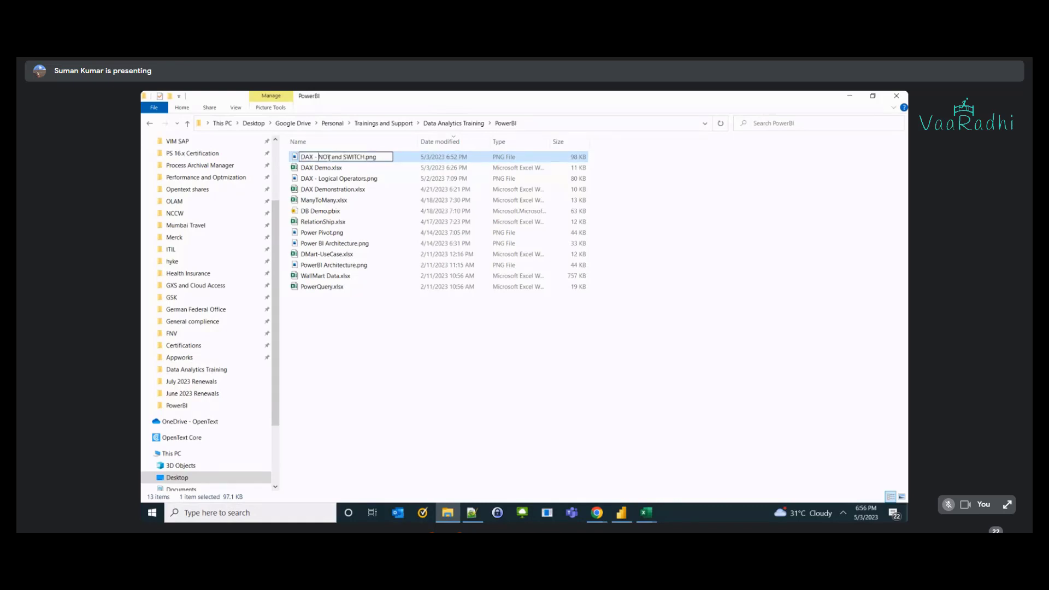
pyautogui.write('Logical functions')
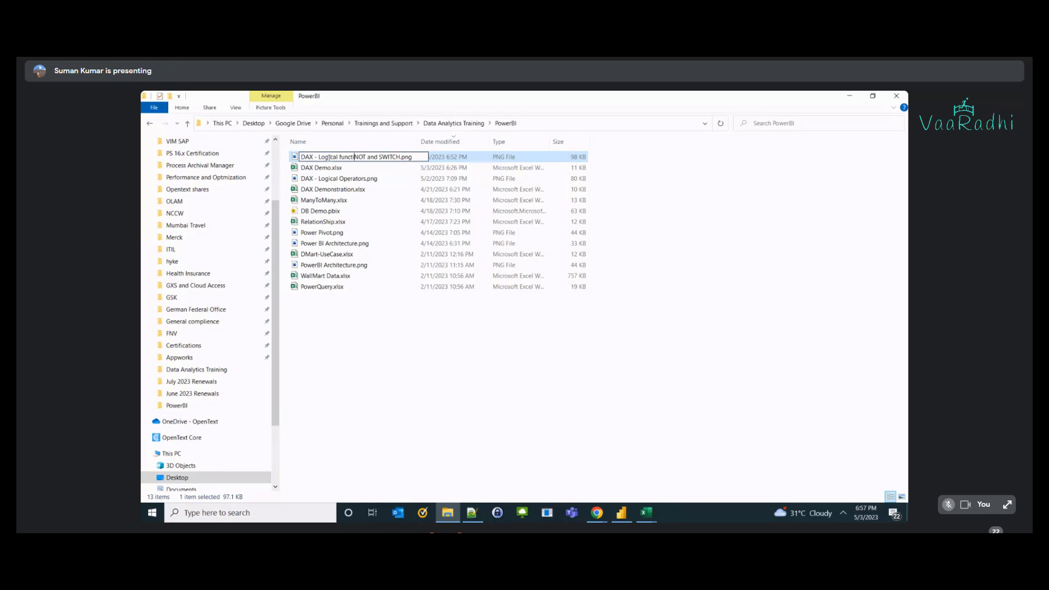
pyautogui.press('Return')
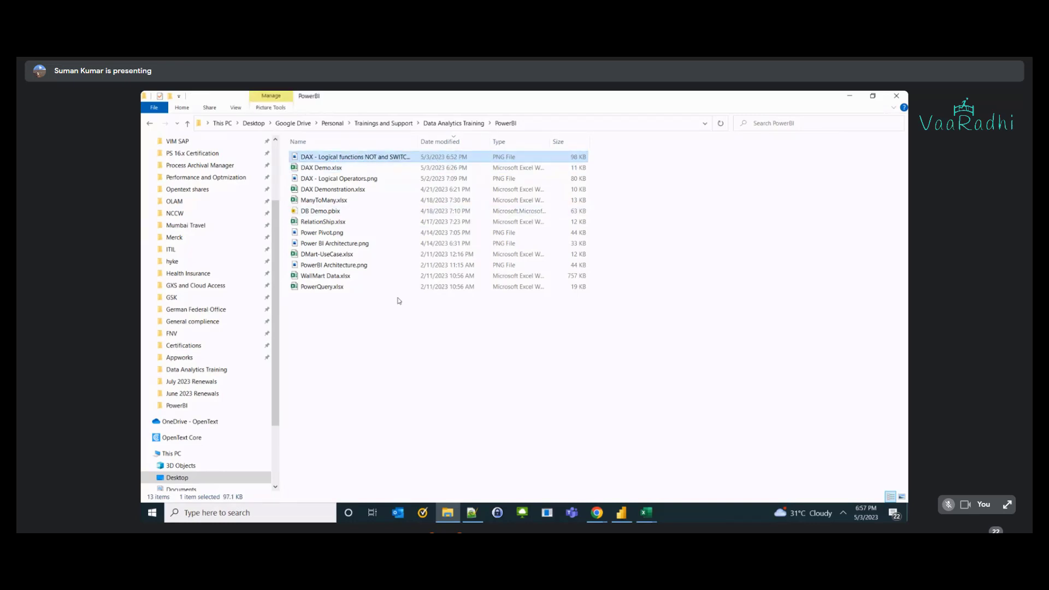
pyautogui.rightClick(377, 347)
pyautogui.moveTo(474, 328)
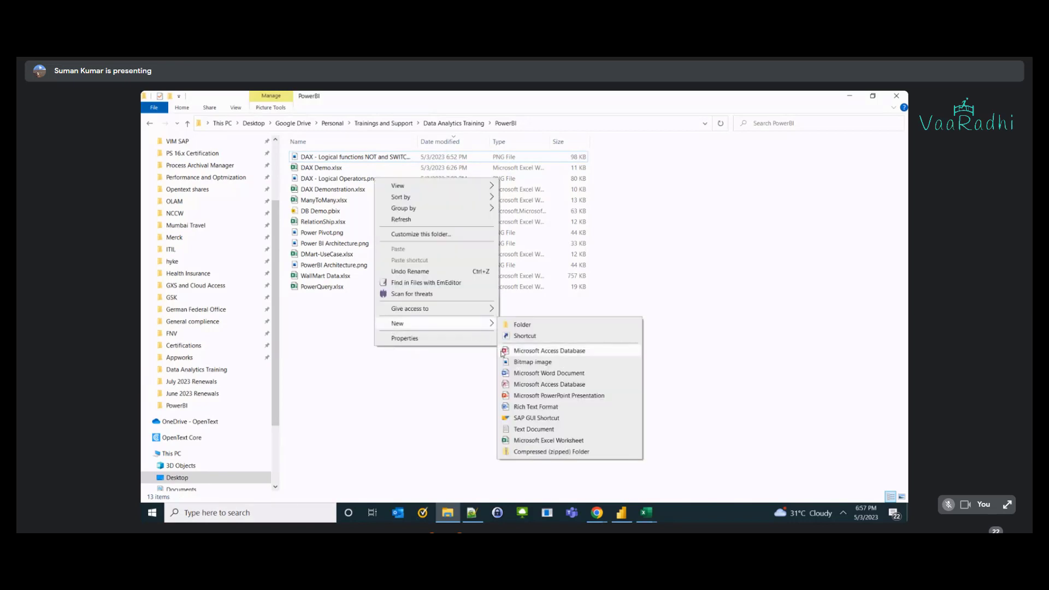
pyautogui.click(397, 456)
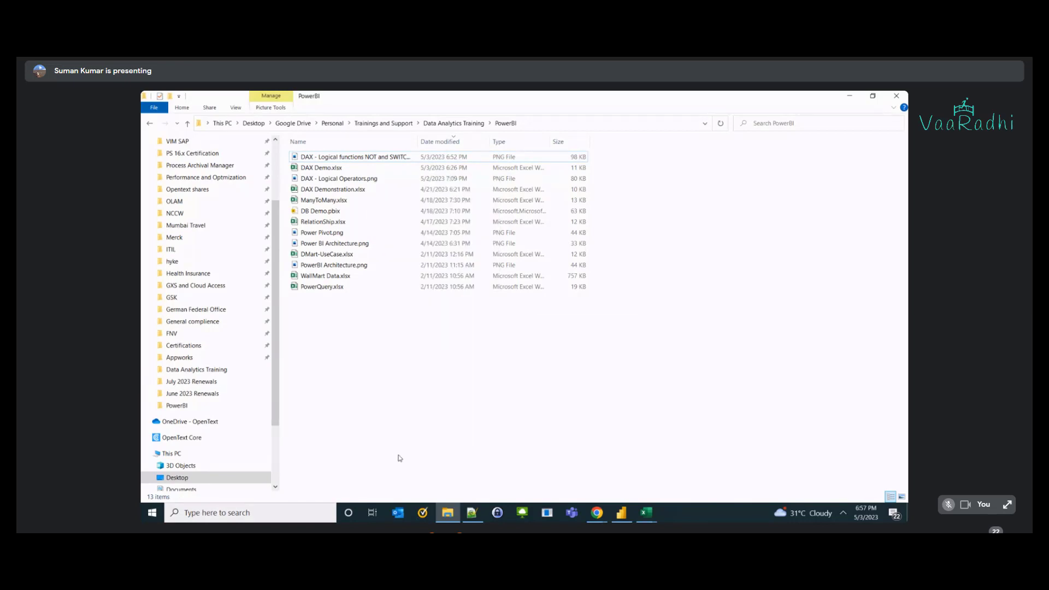
# - Open a new Paint drawing and paste the copied syntax list into a text box near the canvas's upper-left corner
pyautogui.press('super')
pyautogui.write('paint')
pyautogui.press('Return')
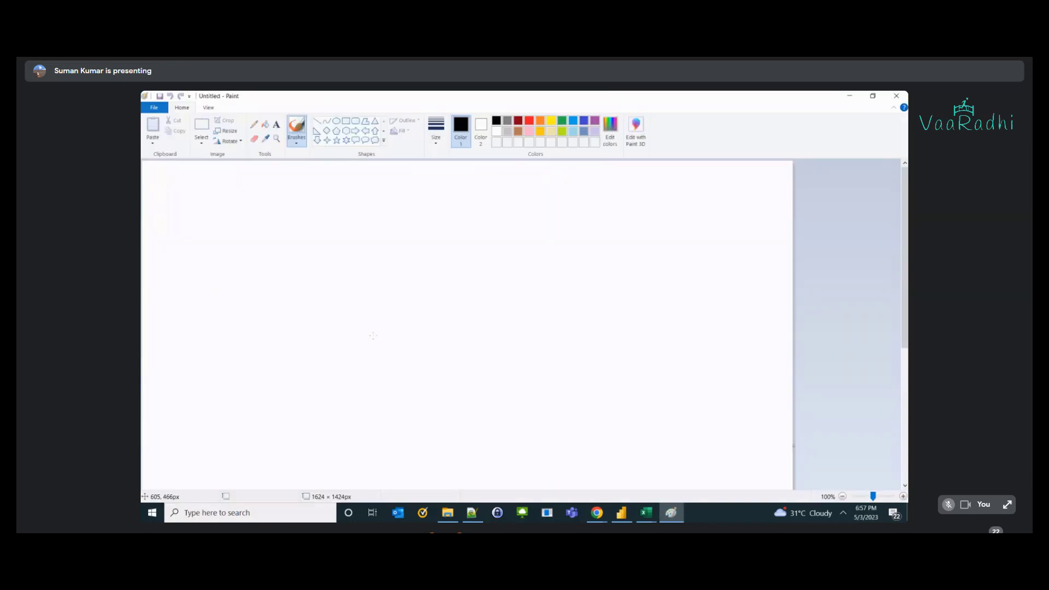
pyautogui.click(280, 125)
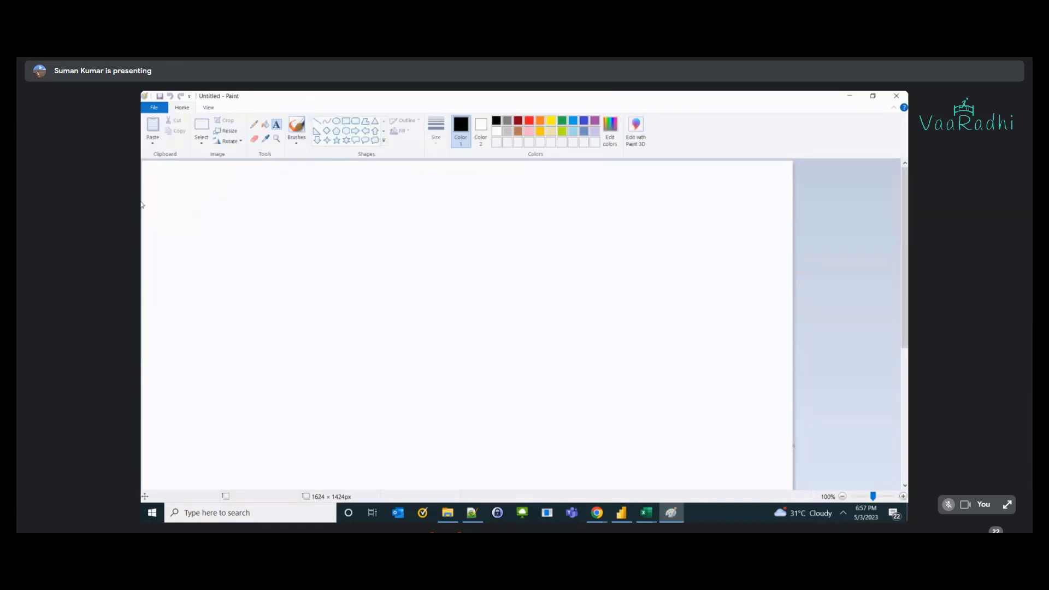
pyautogui.click(167, 189)
pyautogui.hotkey('ctrl', 'v')
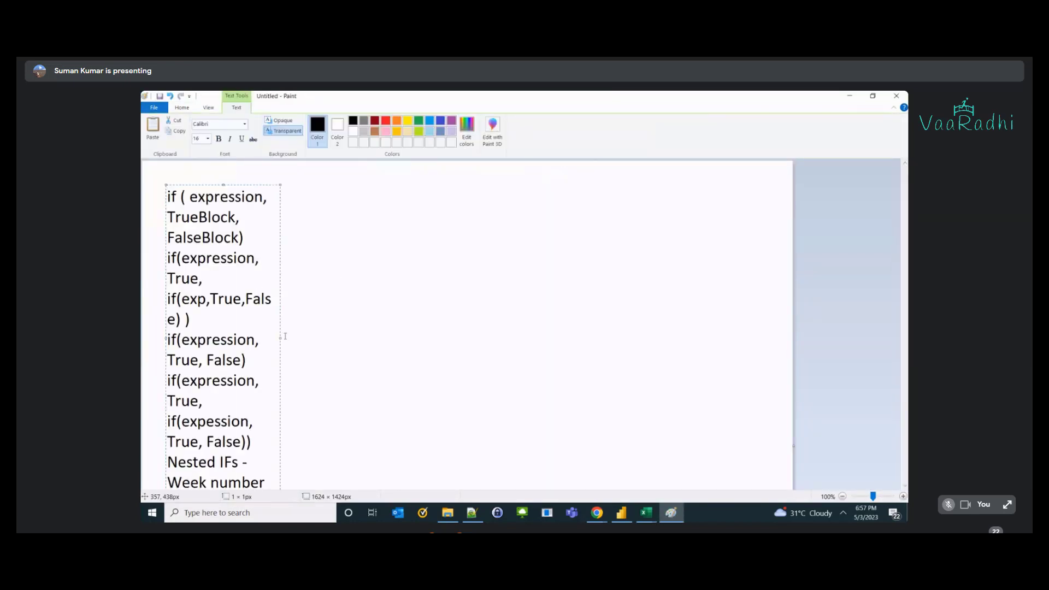
# - Widen the text box to about 1572 px, shift its upper-left corner slightly up and left, and commit the text
pyautogui.moveTo(280, 338); pyautogui.dragTo(861, 353)
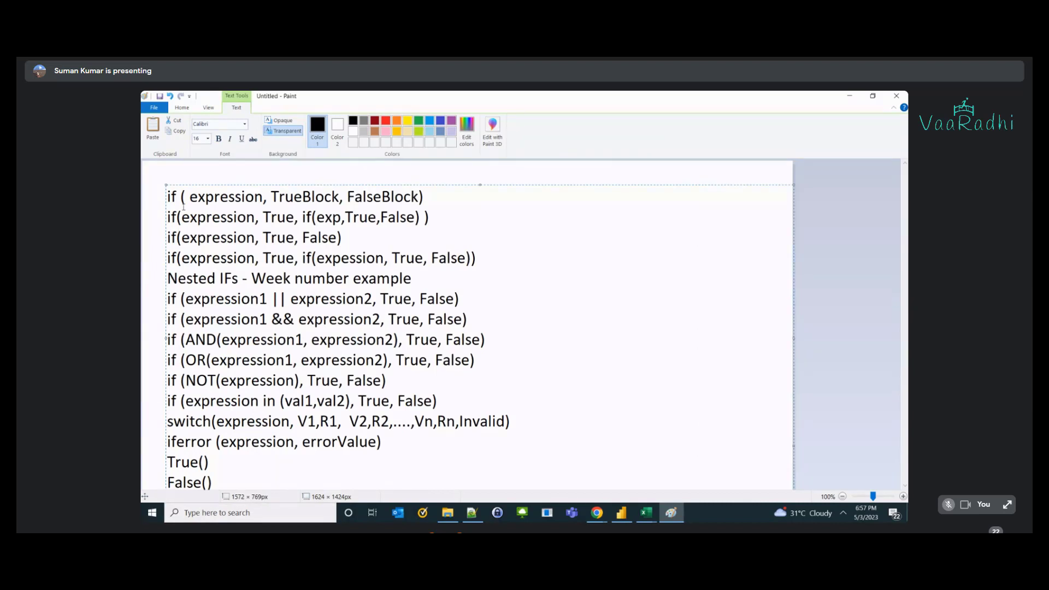
pyautogui.moveTo(166, 185); pyautogui.dragTo(159, 175)
pyautogui.click(143, 278)
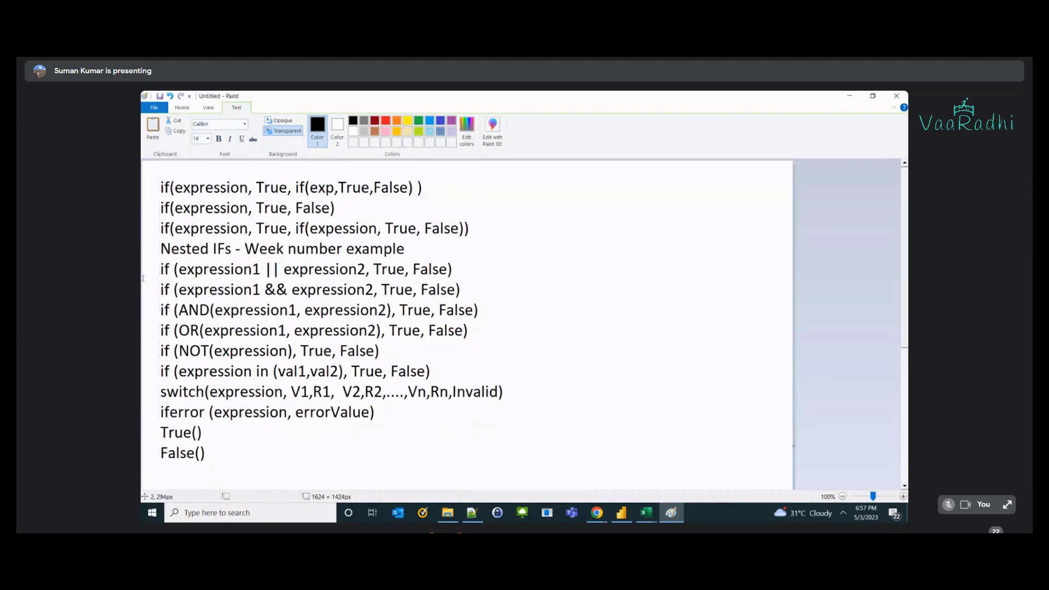
# - Save the drawing in the PowerBI folder as a PNG named "DAX - Logical functions"
pyautogui.hotkey('ctrl', 's')
pyautogui.write('DA')
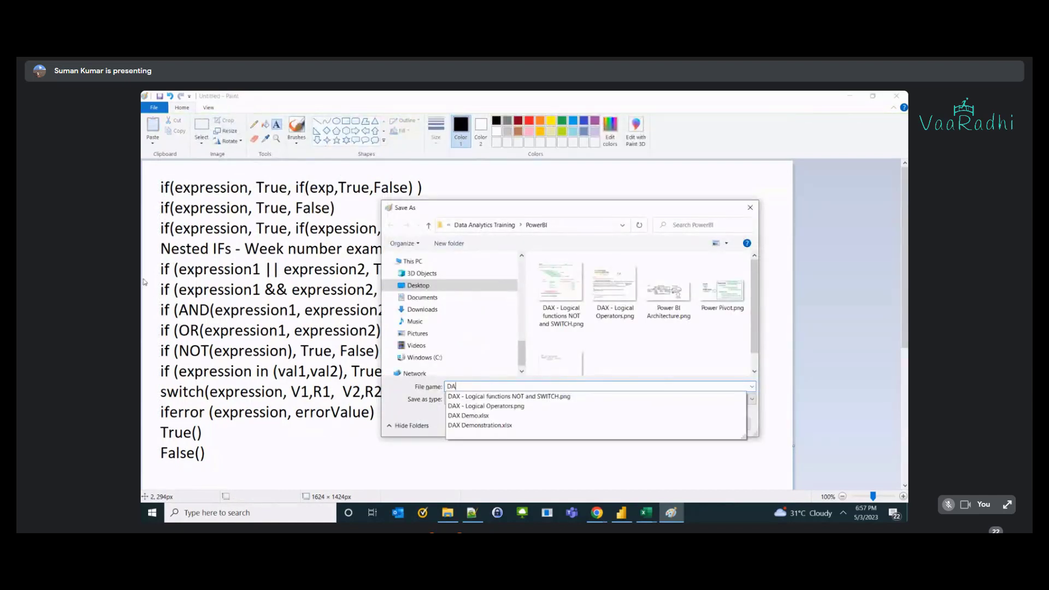
pyautogui.write('X - Logic')
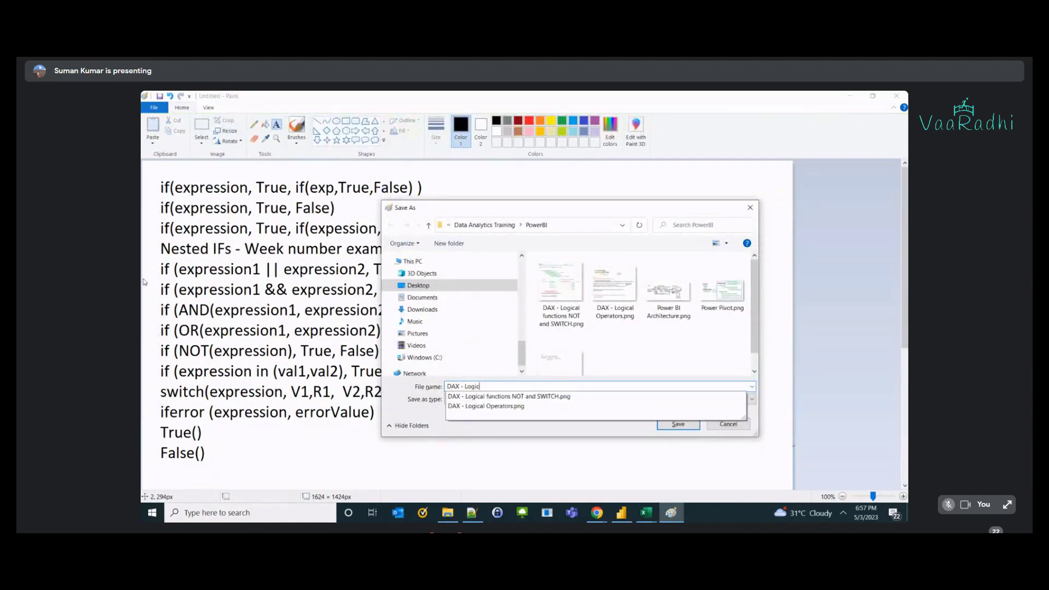
pyautogui.write('al functions')
pyautogui.press('Return')
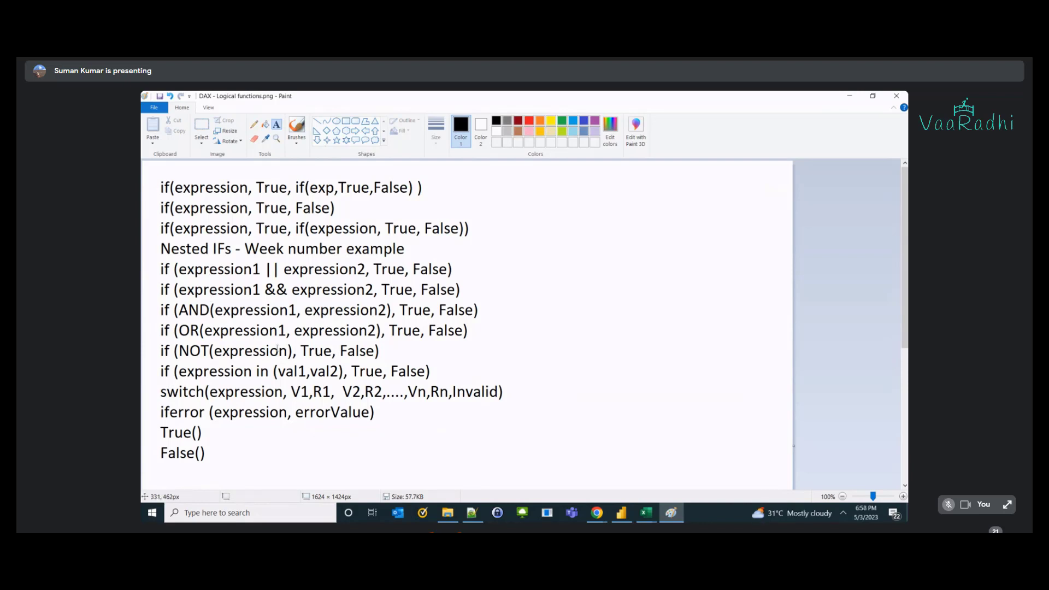
# - Shrink the canvas around the text to about 1050 × 805 px
pyautogui.scroll(-5, 277, 350)
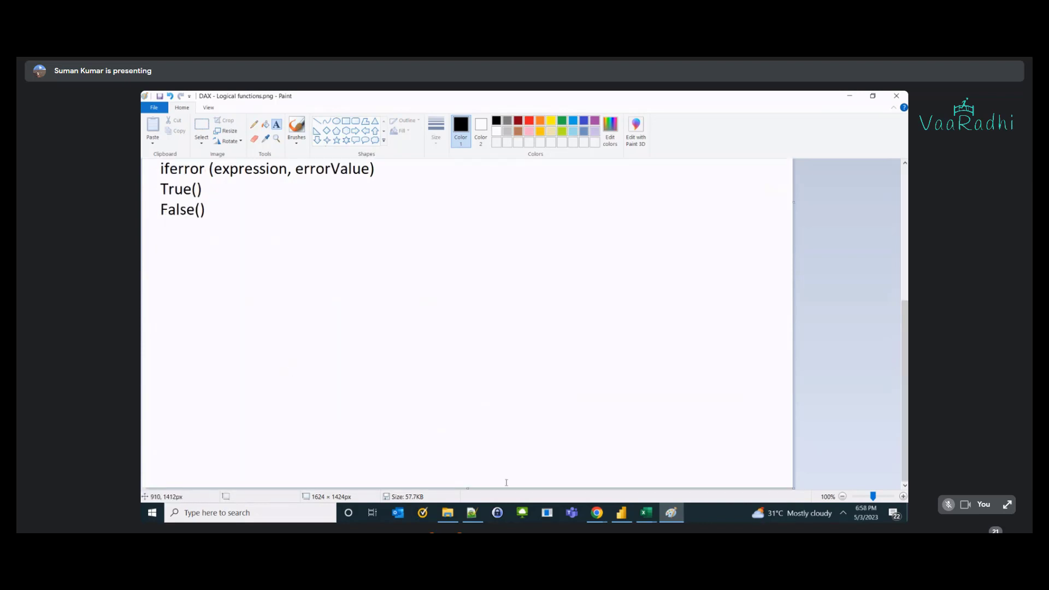
pyautogui.moveTo(467, 488); pyautogui.dragTo(471, 268)
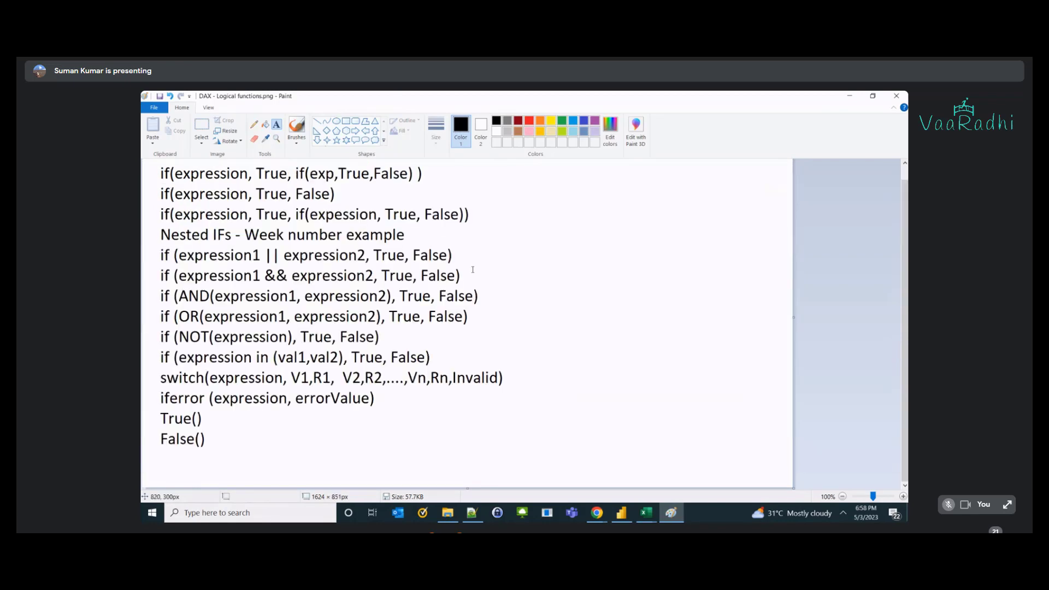
pyautogui.scroll(1, 798, 334)
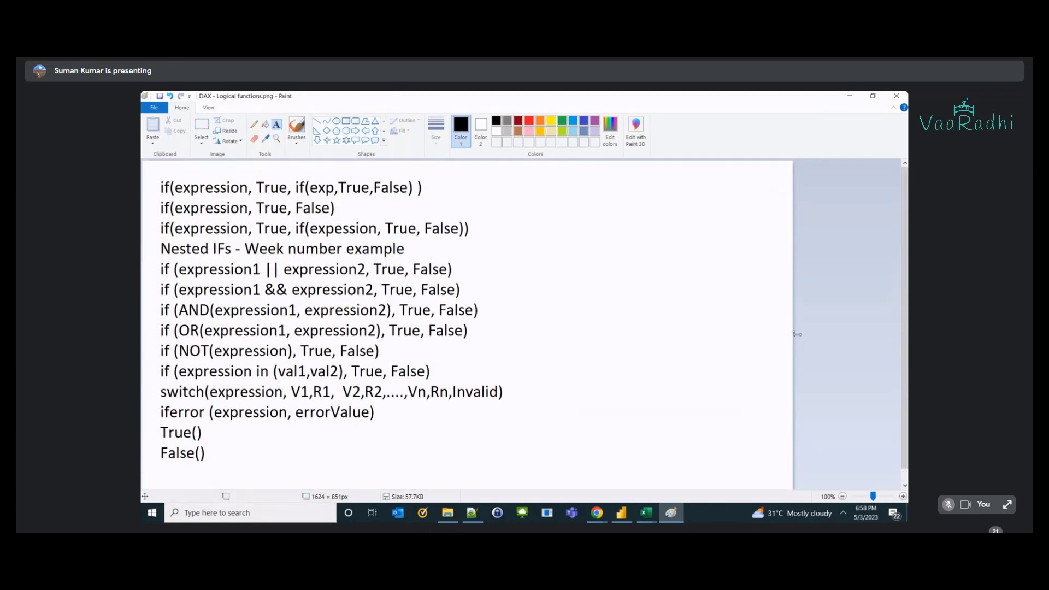
pyautogui.moveTo(794, 333); pyautogui.dragTo(563, 317)
pyautogui.scroll(-1, 344, 485)
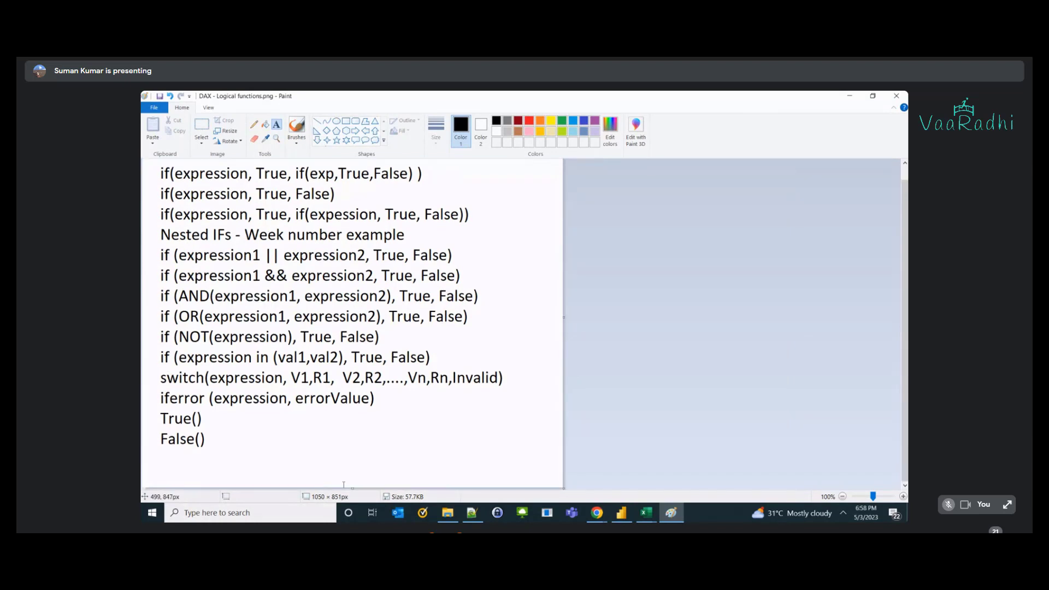
pyautogui.moveTo(344, 488); pyautogui.dragTo(342, 462)
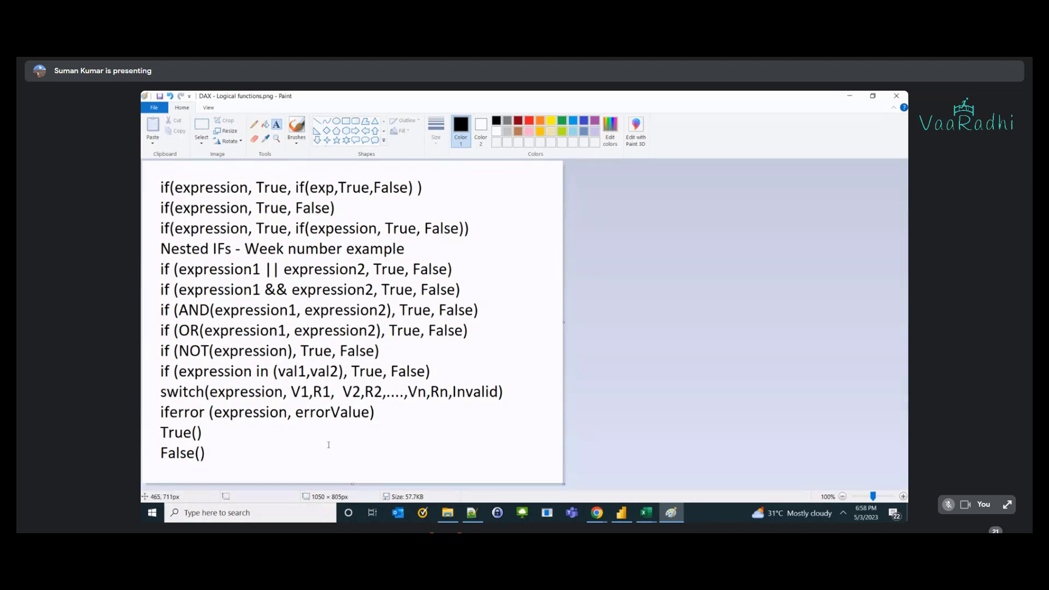
# - Save the resized image and switch to the Google Meet window in Chrome
pyautogui.hotkey('ctrl', 's')
pyautogui.moveTo(597, 513)
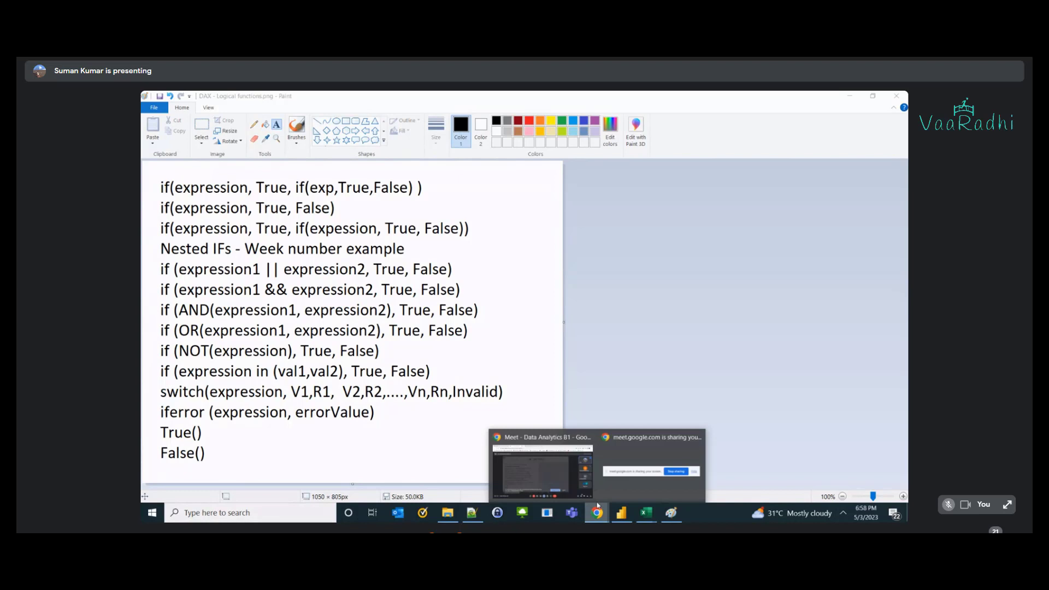
pyautogui.click(555, 484)
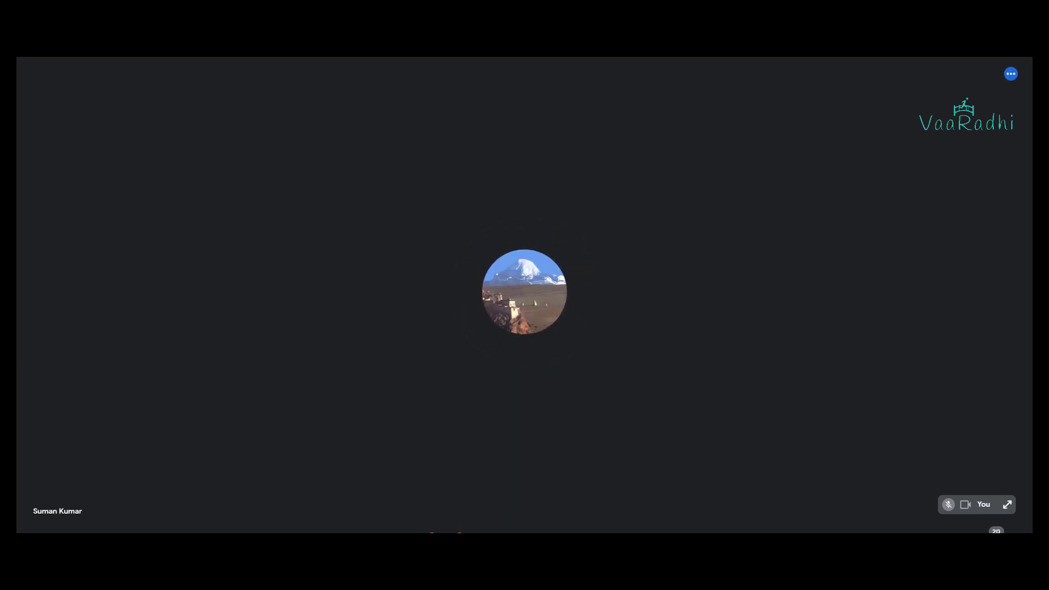